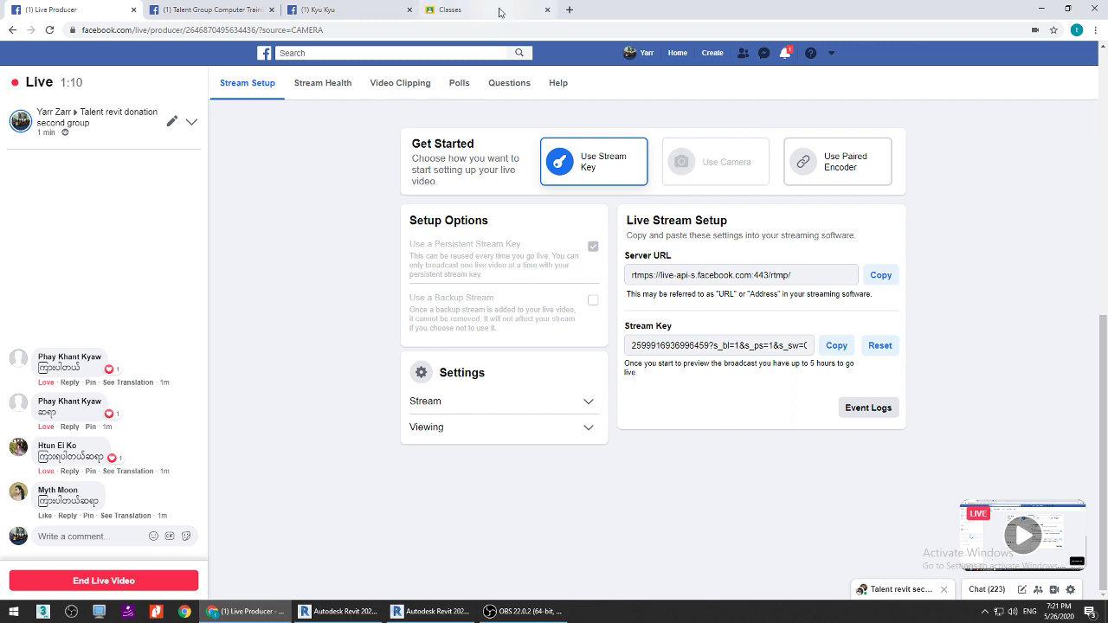
Step: Switch to Google Classroom and open the Documentation video in assignment 3 of the Talent Group Training Center class
{"action": "left_click", "coordinate": [498, 10]}
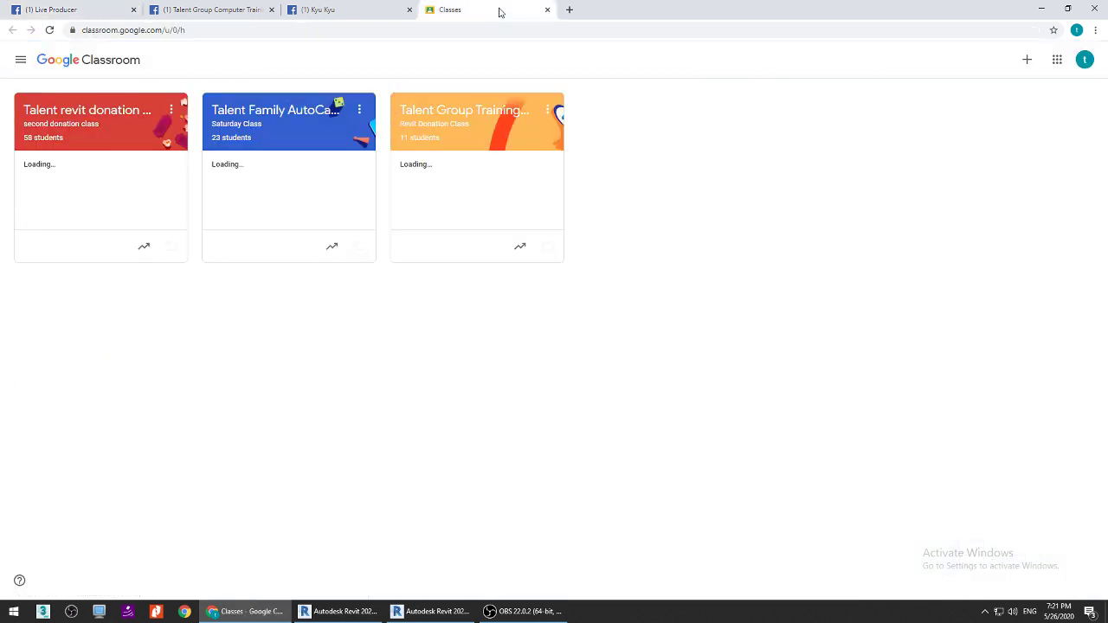
{"action": "left_click", "coordinate": [455, 121]}
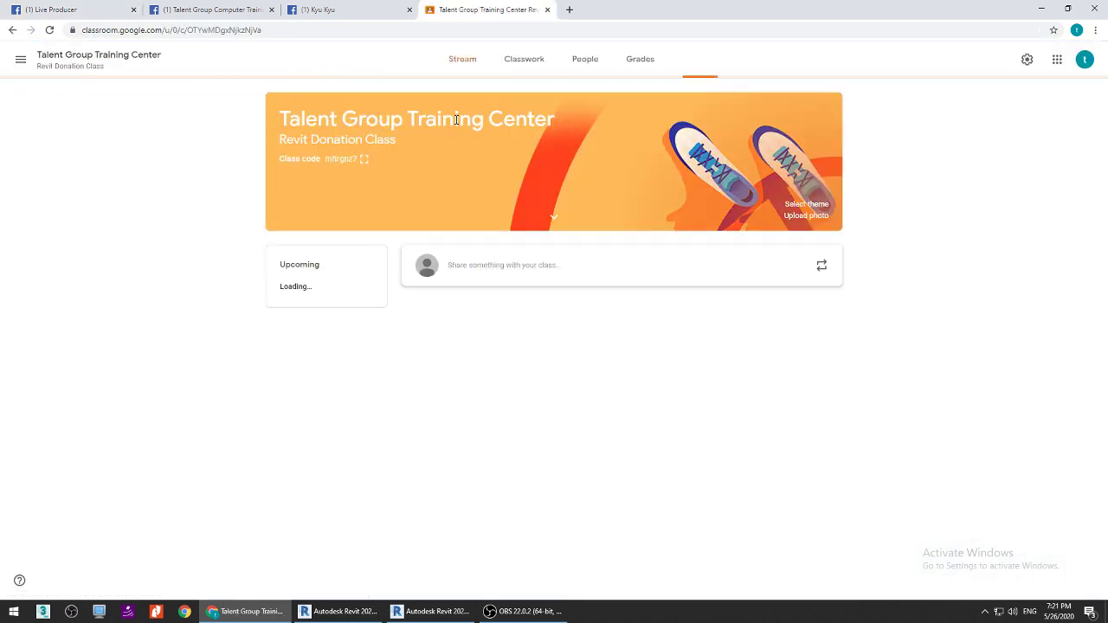
{"action": "left_click", "coordinate": [510, 58]}
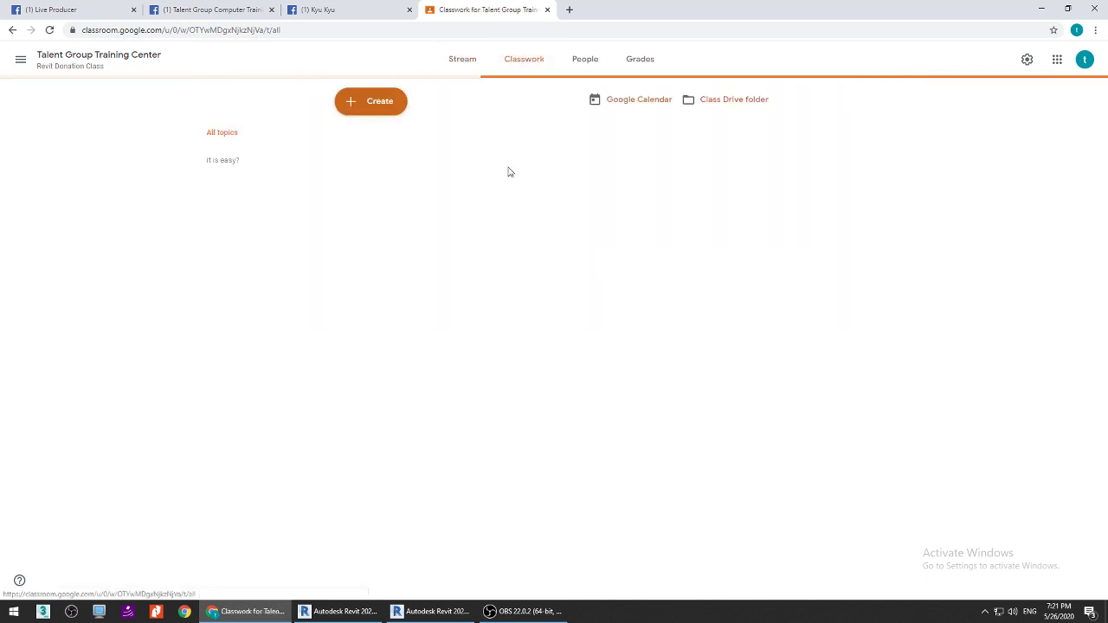
{"action": "left_click", "coordinate": [427, 147]}
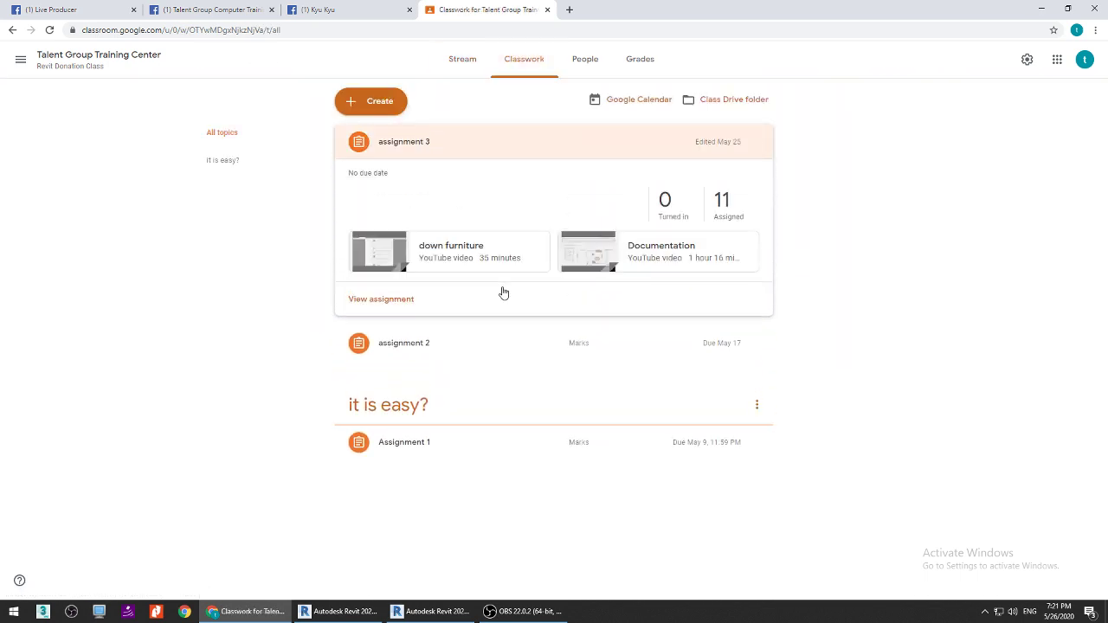
{"action": "left_click", "coordinate": [674, 258]}
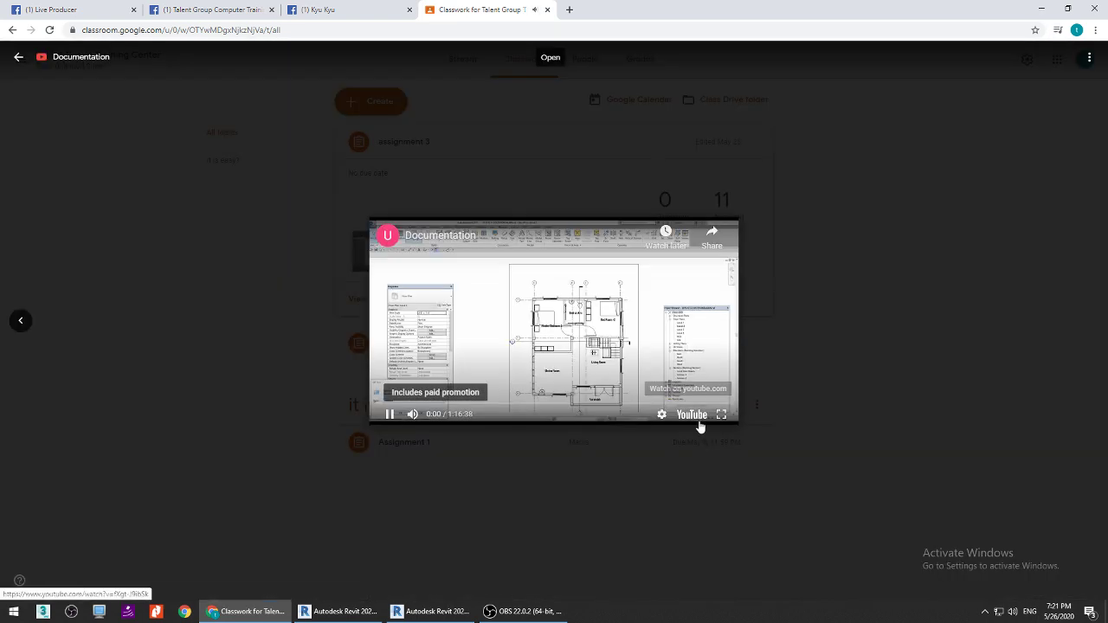
Step: Skim the Documentation video, continuing on YouTube and jumping ahead to 59:36 and 1:02:26
{"action": "left_click", "coordinate": [567, 405]}
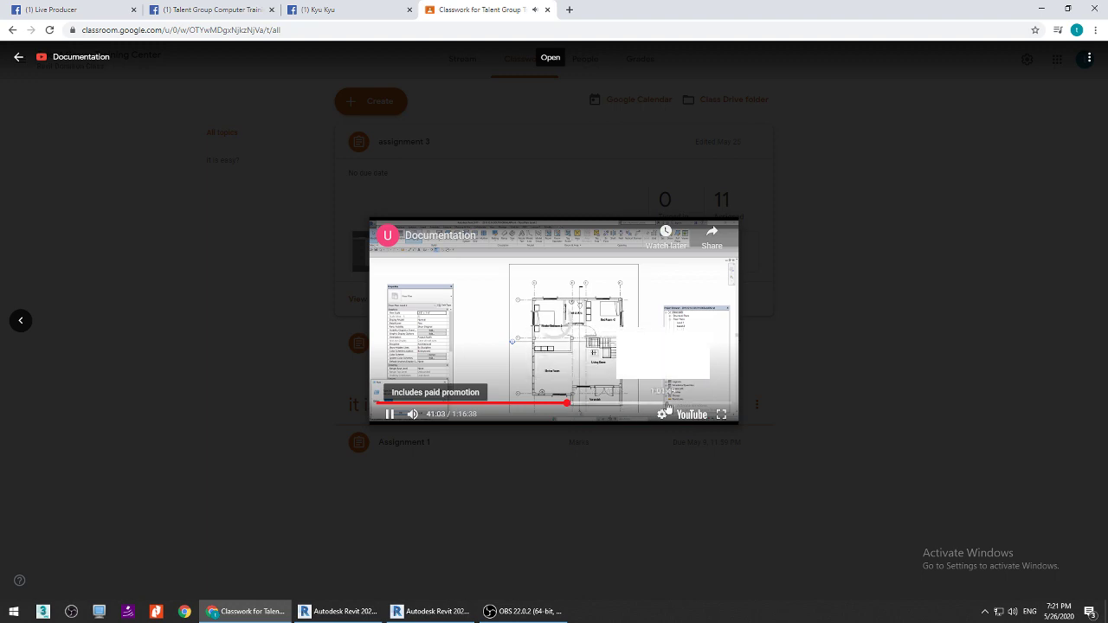
{"action": "left_click", "coordinate": [690, 415]}
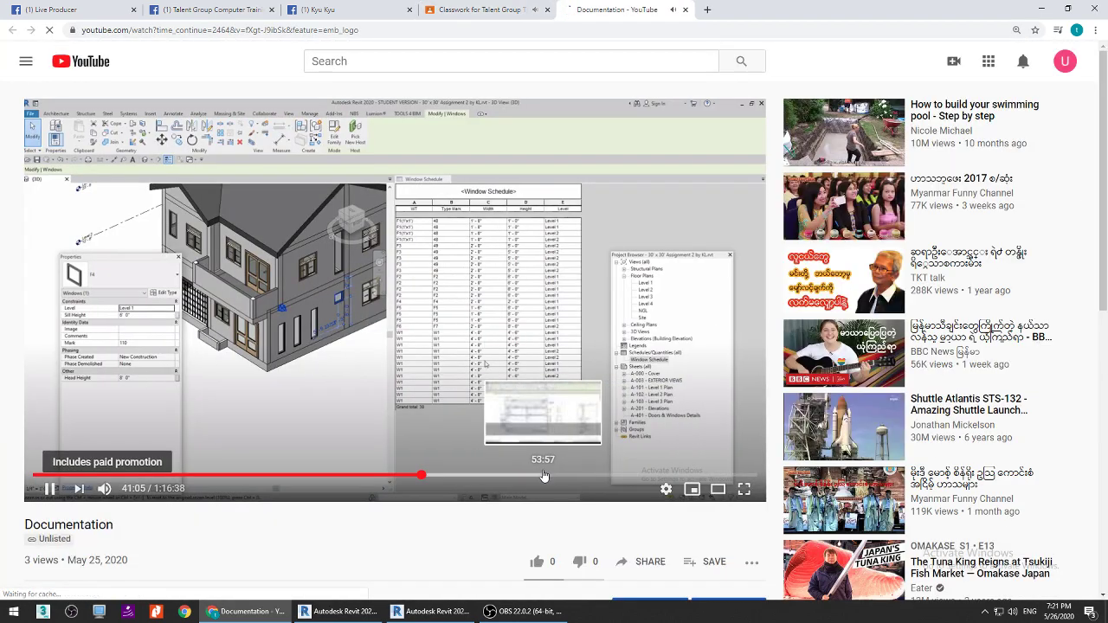
{"action": "left_click", "coordinate": [542, 475]}
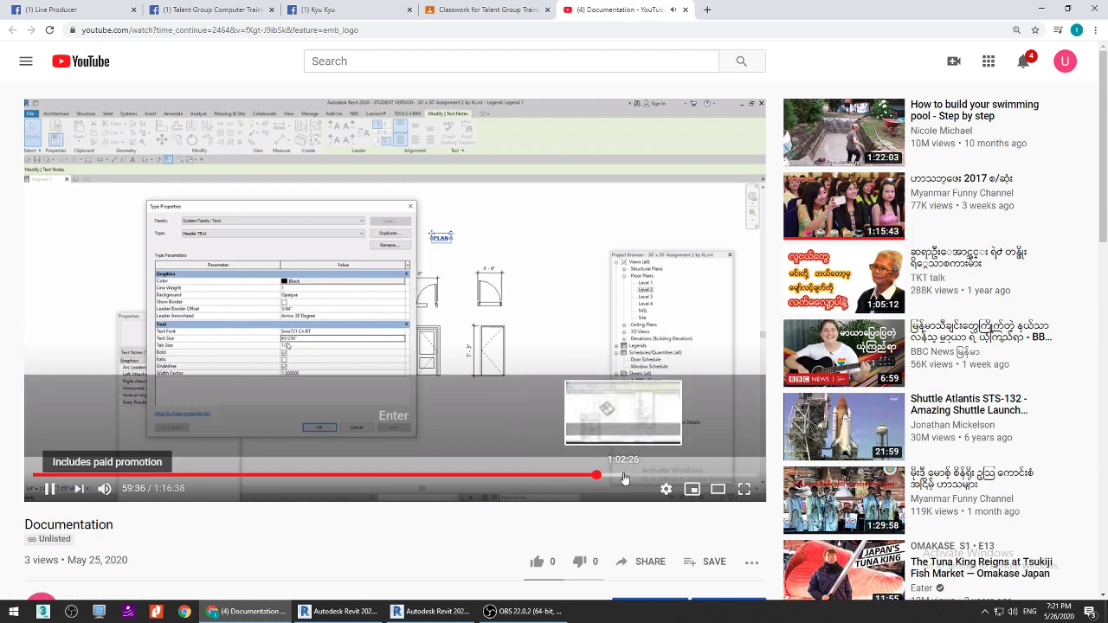
{"action": "left_click", "coordinate": [622, 475]}
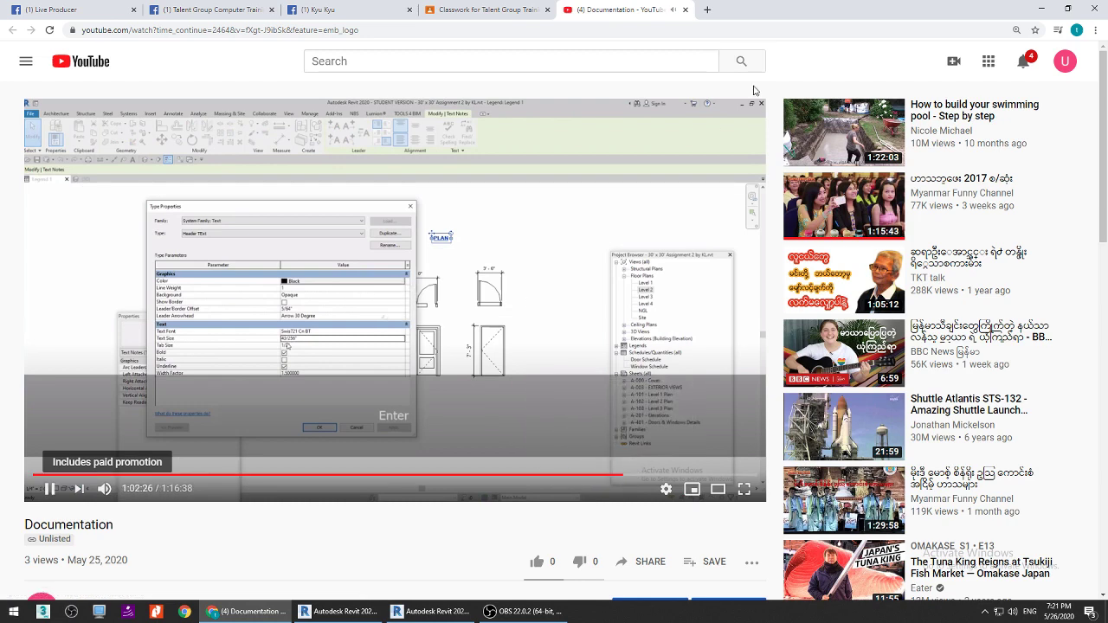
Step: Close the YouTube, Google Classroom and Facebook profile pages, and check the Facebook notifications
{"action": "left_click", "coordinate": [685, 10]}
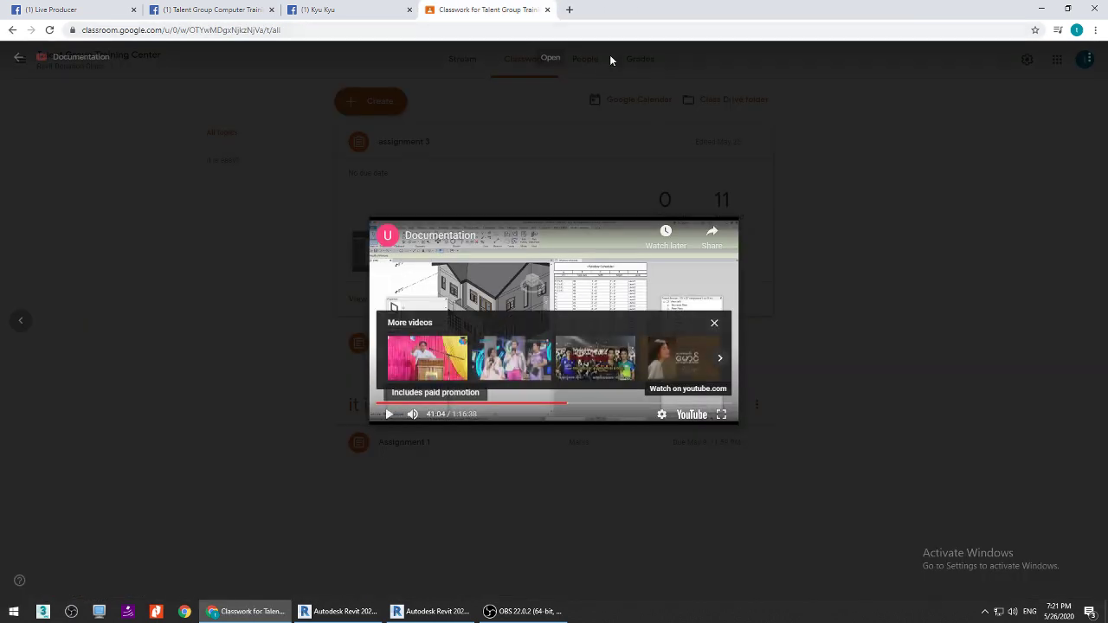
{"action": "left_click", "coordinate": [547, 10]}
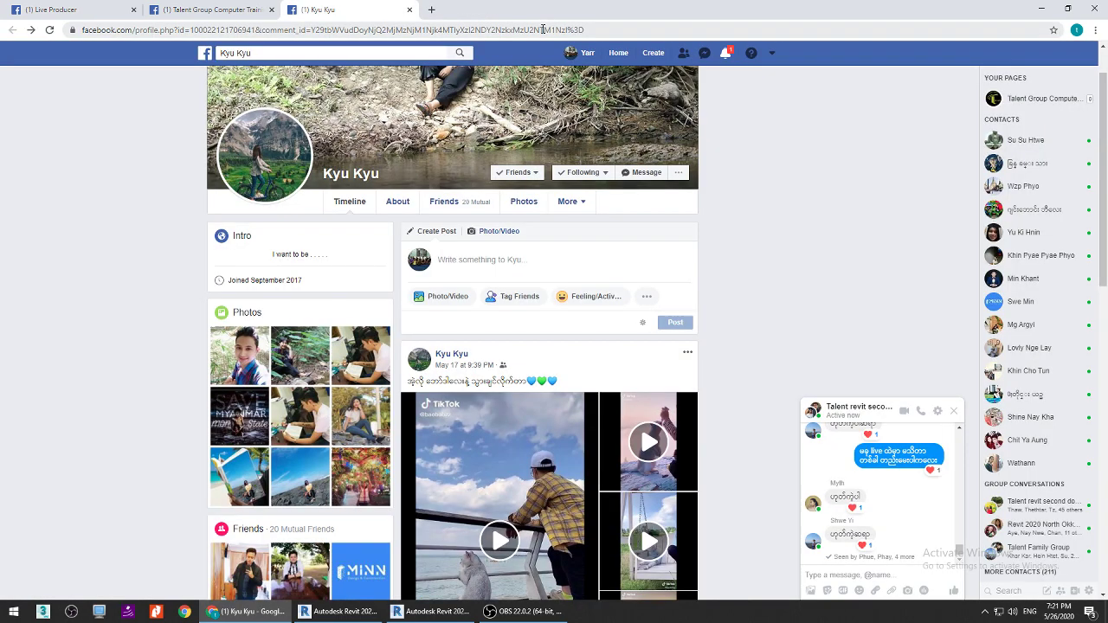
{"action": "left_click", "coordinate": [409, 11]}
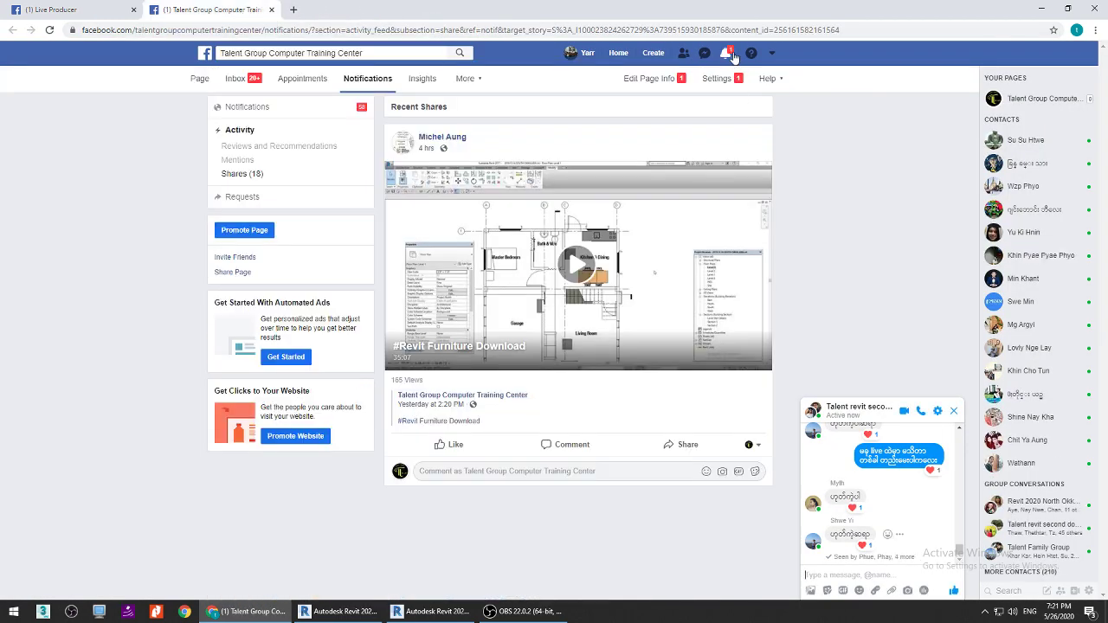
{"action": "left_click", "coordinate": [731, 55]}
Step: Return to the Facebook Live Producer page and react with Love to the two newest viewer comments
{"action": "left_click", "coordinate": [130, 16]}
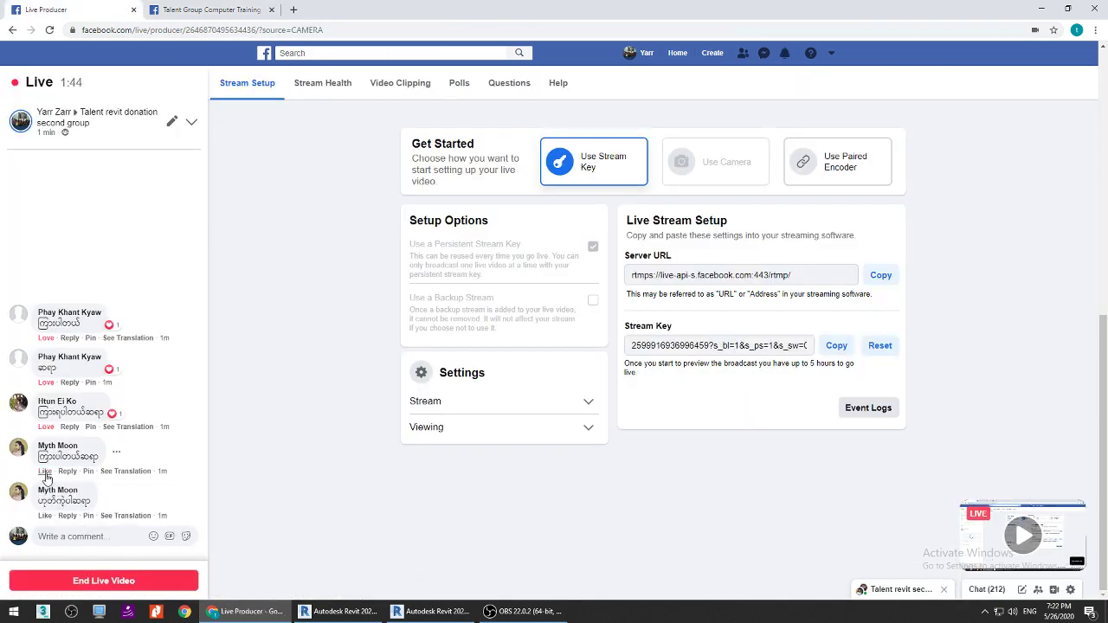
{"action": "mouse_move", "coordinate": [56, 469]}
{"action": "left_click", "coordinate": [69, 446]}
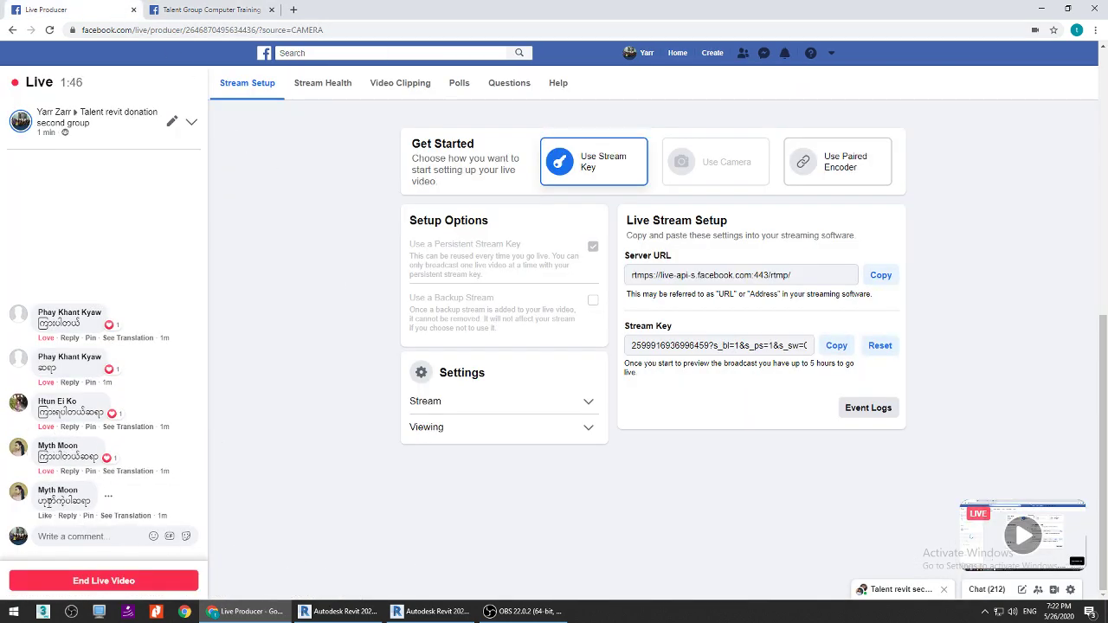
{"action": "left_click", "coordinate": [45, 515]}
{"action": "mouse_move", "coordinate": [52, 514]}
{"action": "left_click", "coordinate": [69, 493]}
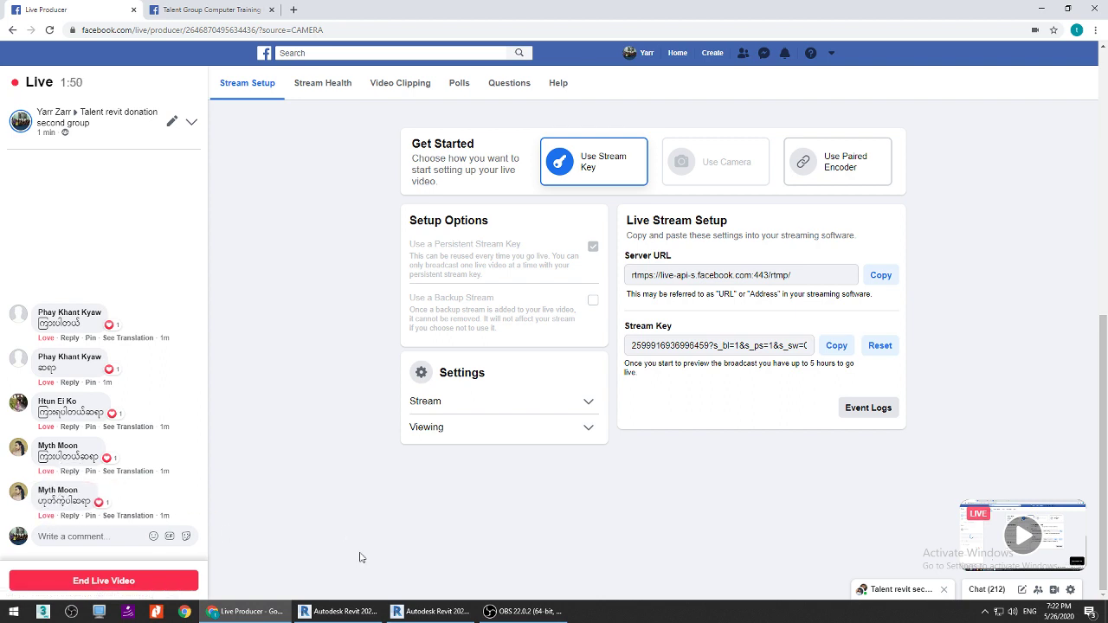
Step: Switch to Revit 2020 and create a new project from the Architectural_ITemplate template
{"action": "left_click", "coordinate": [430, 611]}
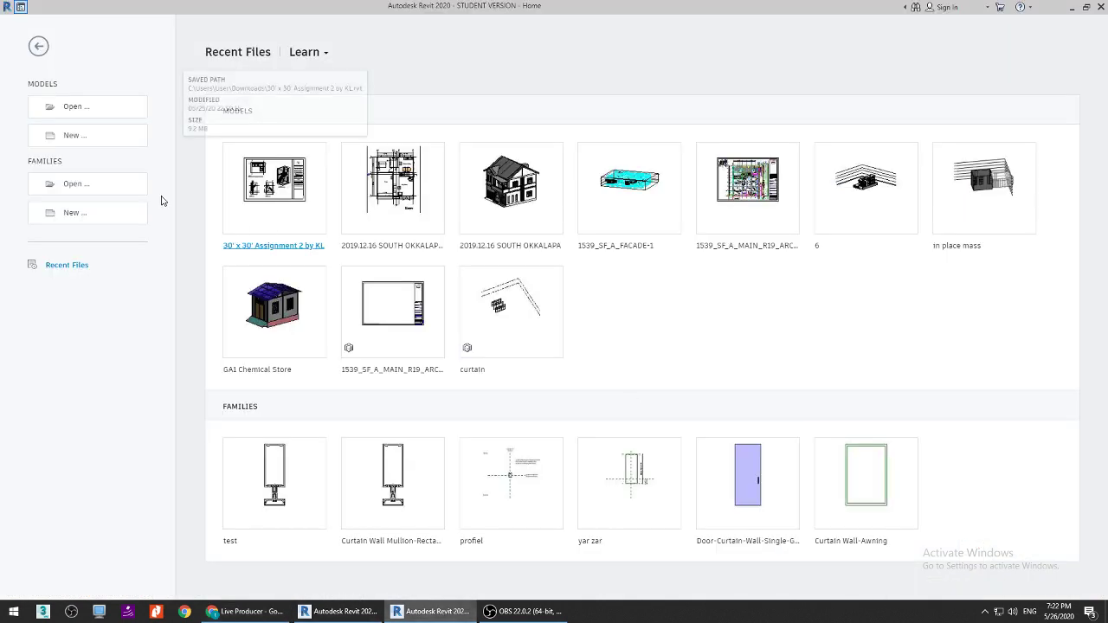
{"action": "left_click", "coordinate": [78, 138]}
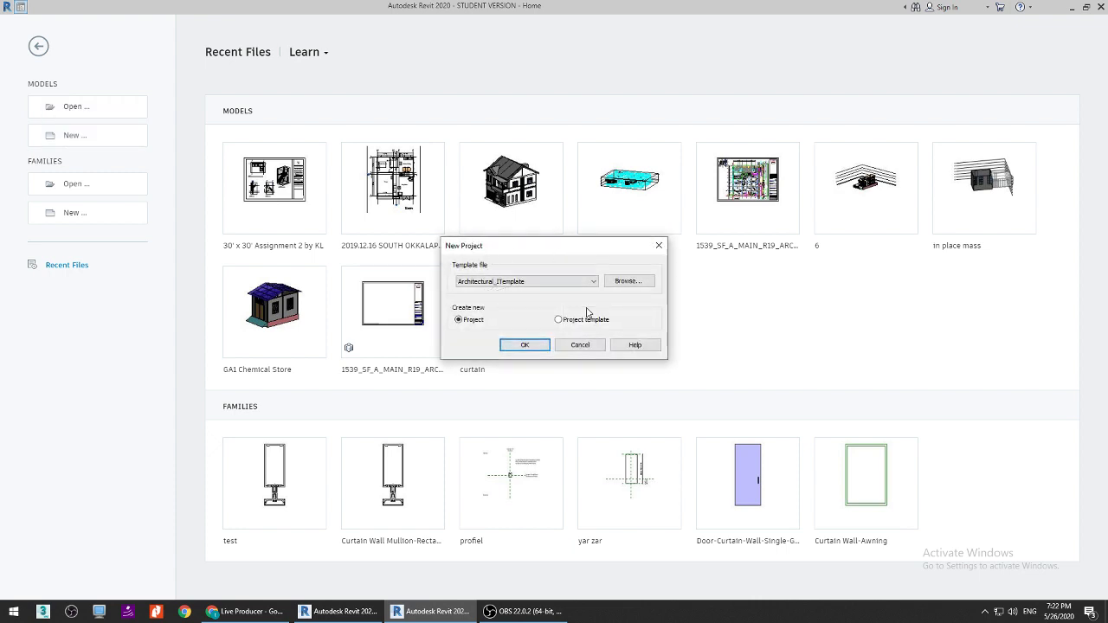
{"action": "left_click", "coordinate": [520, 342]}
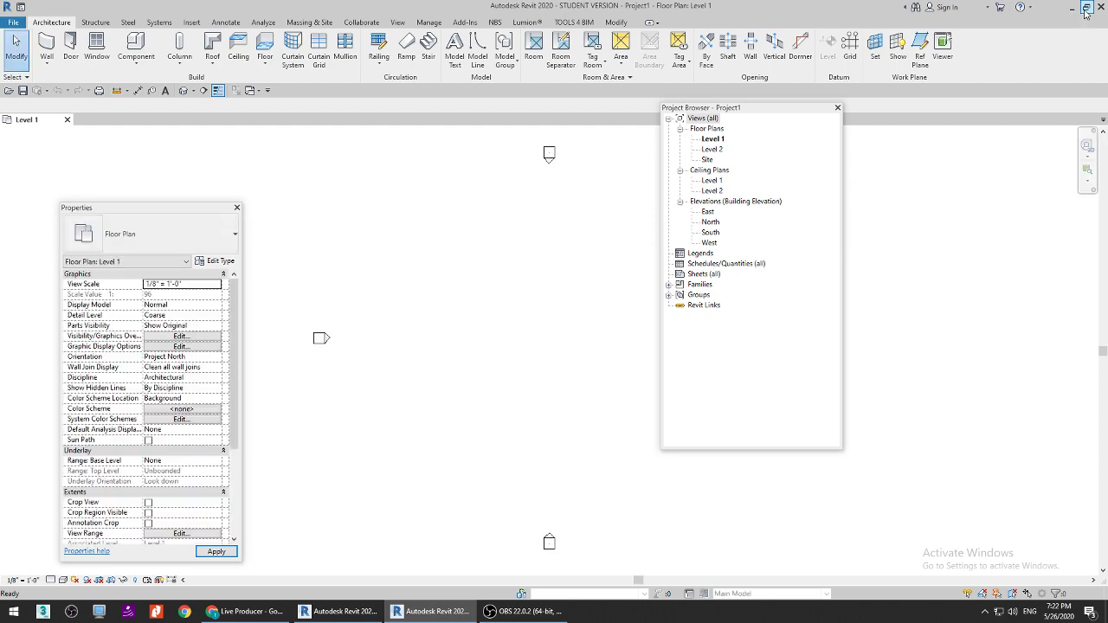
Step: Shrink the project window and arrange it with its Project Browser on the right half of the screen
{"action": "left_click", "coordinate": [1071, 7]}
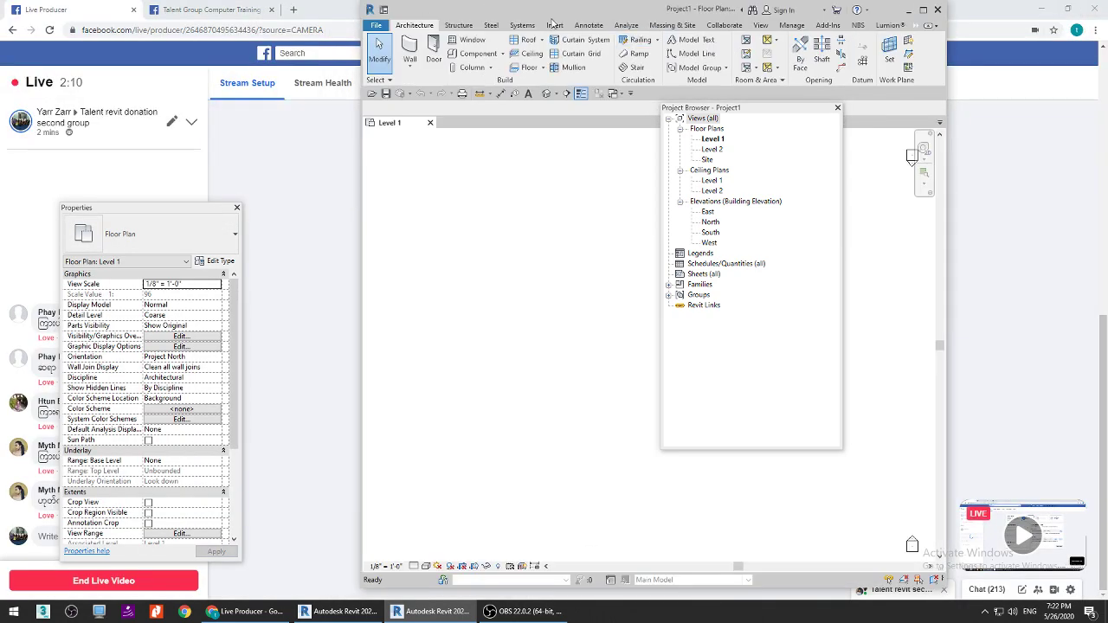
{"action": "left_click_drag", "start_coordinate": [360, 260], "coordinate": [525, 259]}
{"action": "left_click_drag", "start_coordinate": [782, 115], "coordinate": [1052, 266]}
{"action": "left_click_drag", "start_coordinate": [748, 25], "coordinate": [752, 23]}
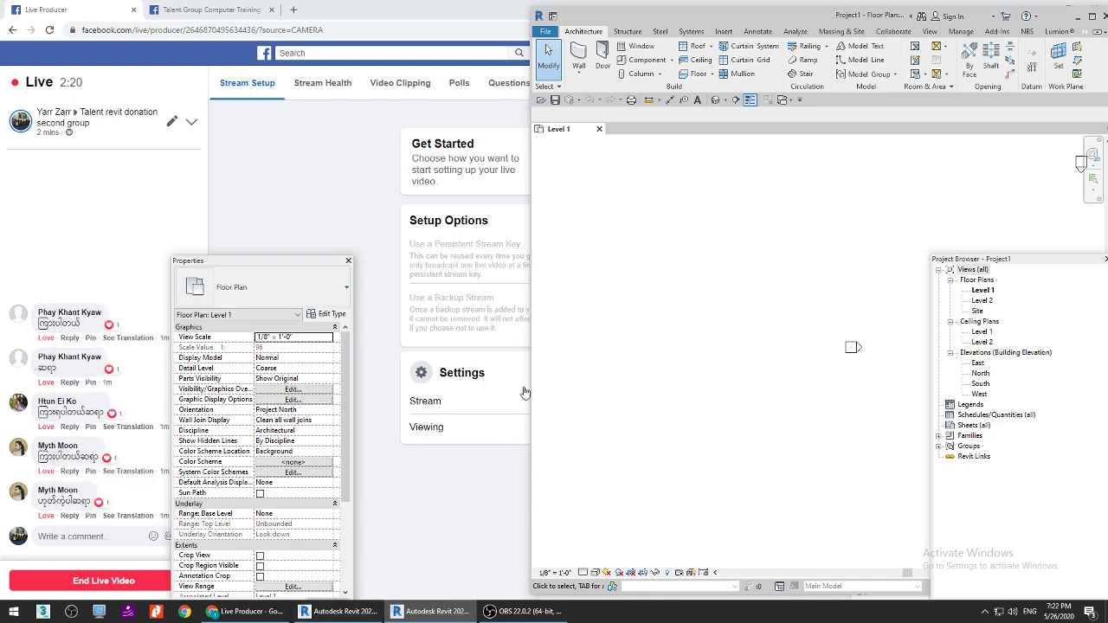
Step: Switch to the second Revit session and create a new family from the Window.rft template in the English_I folder
{"action": "left_click", "coordinate": [378, 611]}
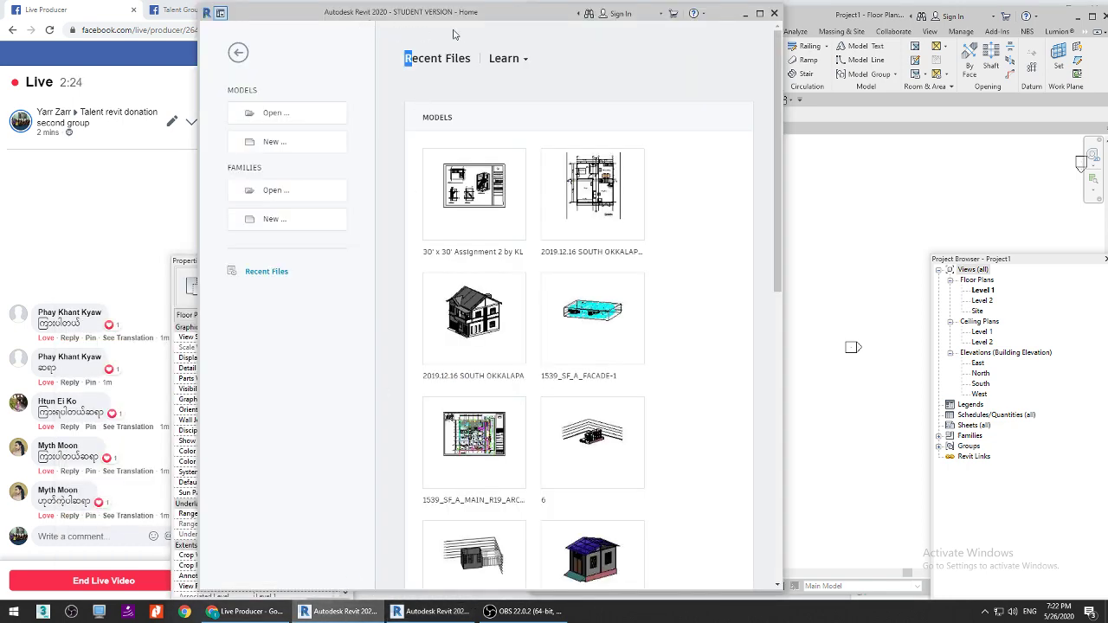
{"action": "left_click_drag", "start_coordinate": [465, 16], "coordinate": [411, 13]}
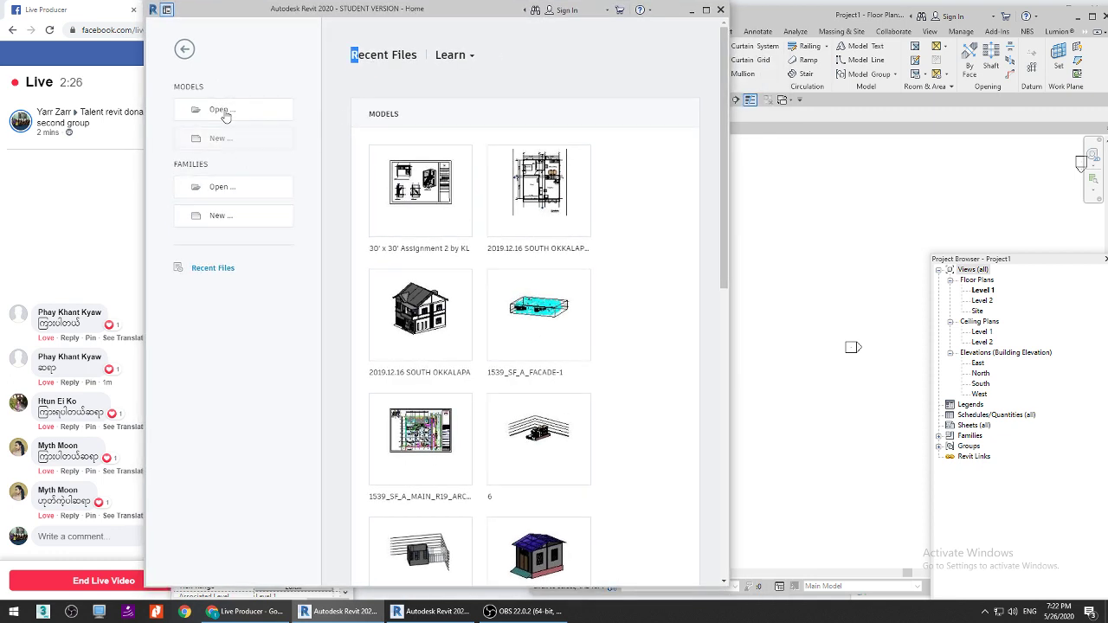
{"action": "left_click", "coordinate": [226, 218]}
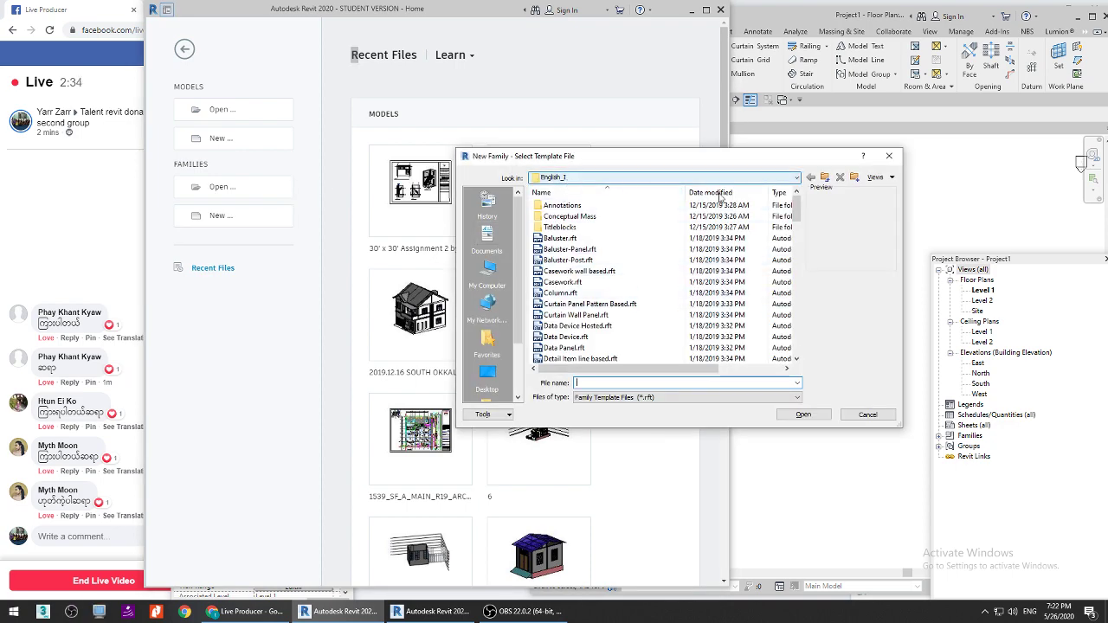
{"action": "left_click", "coordinate": [825, 177]}
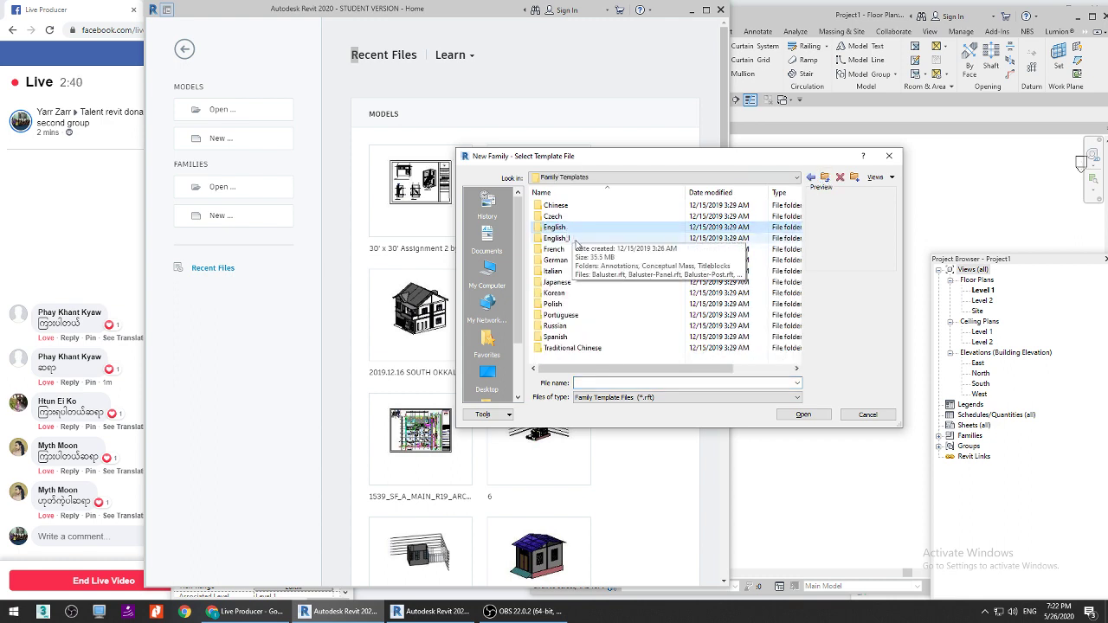
{"action": "double_click", "coordinate": [558, 238]}
{"action": "scroll", "coordinate": [606, 286], "scroll_direction": "down", "scroll_amount": 10}
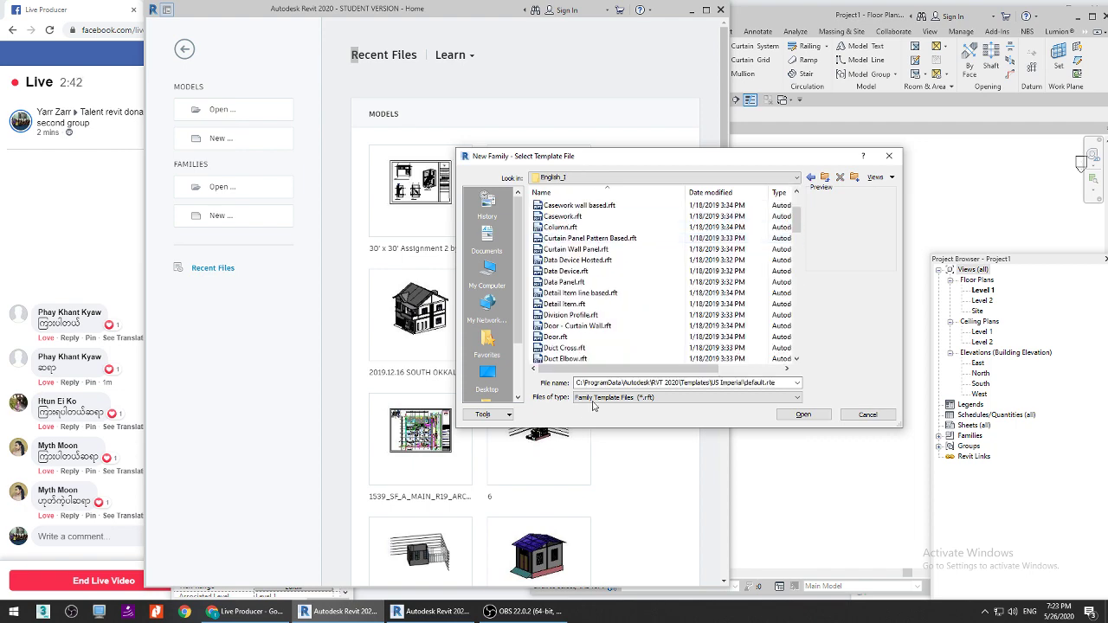
{"action": "scroll", "coordinate": [640, 324], "scroll_direction": "down", "scroll_amount": 10}
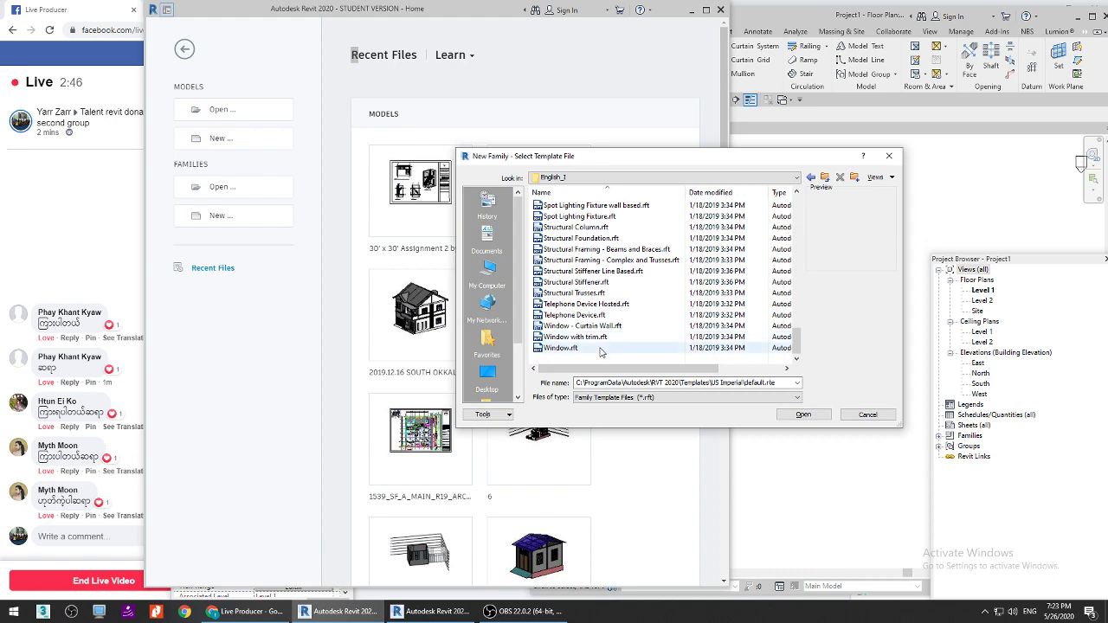
{"action": "left_click", "coordinate": [588, 348]}
{"action": "left_click", "coordinate": [796, 419]}
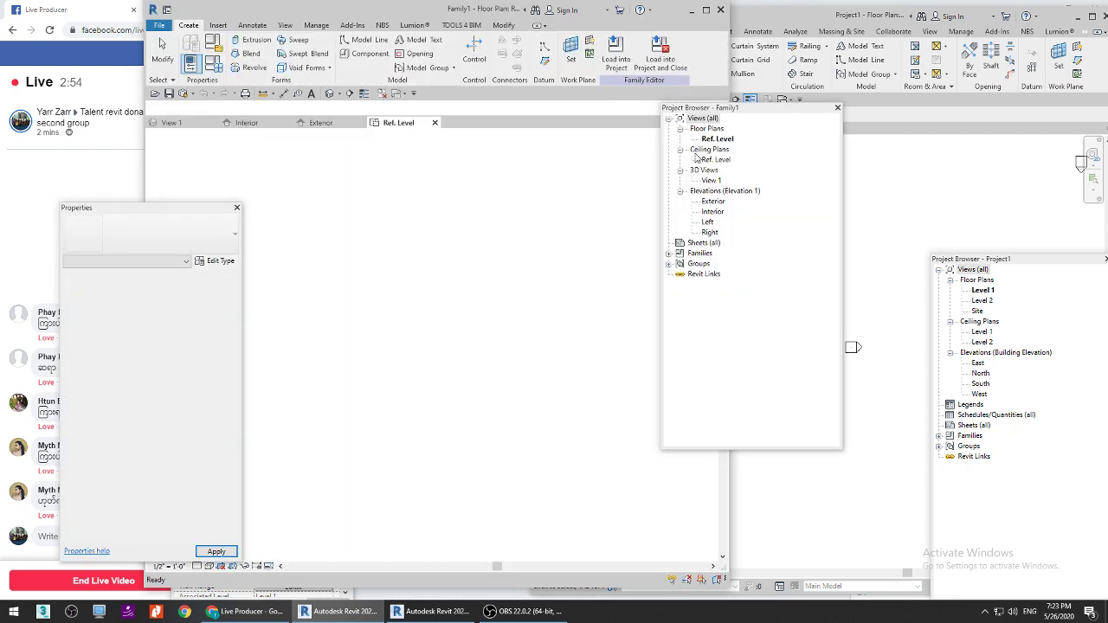
Step: Reposition the family window beside the project window and launch AutoCAD 2017
{"action": "left_click_drag", "start_coordinate": [387, 17], "coordinate": [350, 20]}
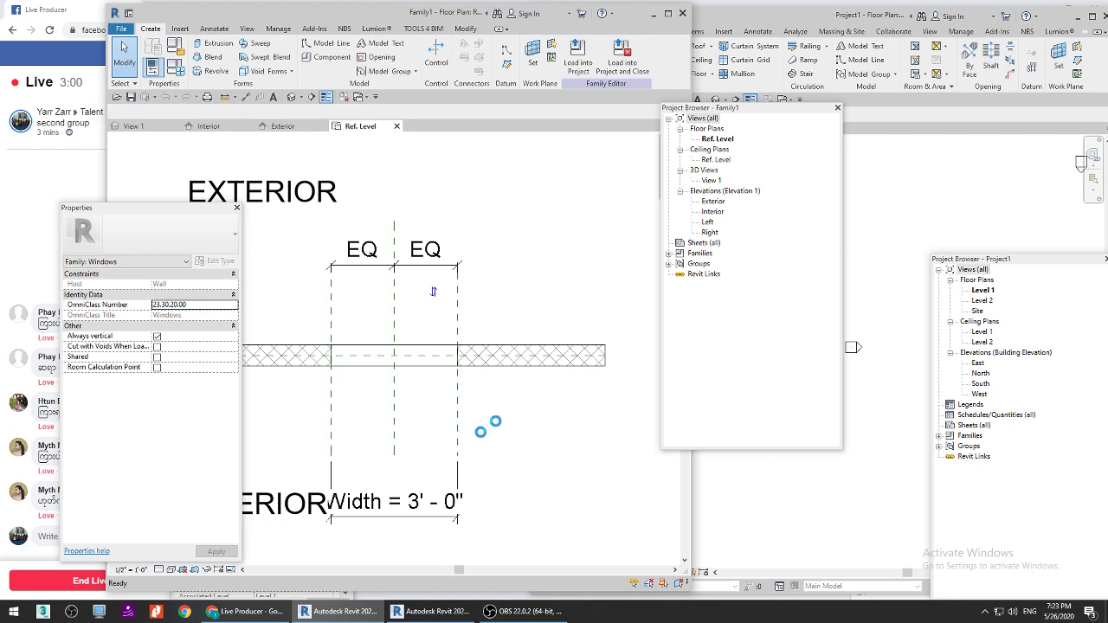
{"action": "left_click", "coordinate": [14, 611]}
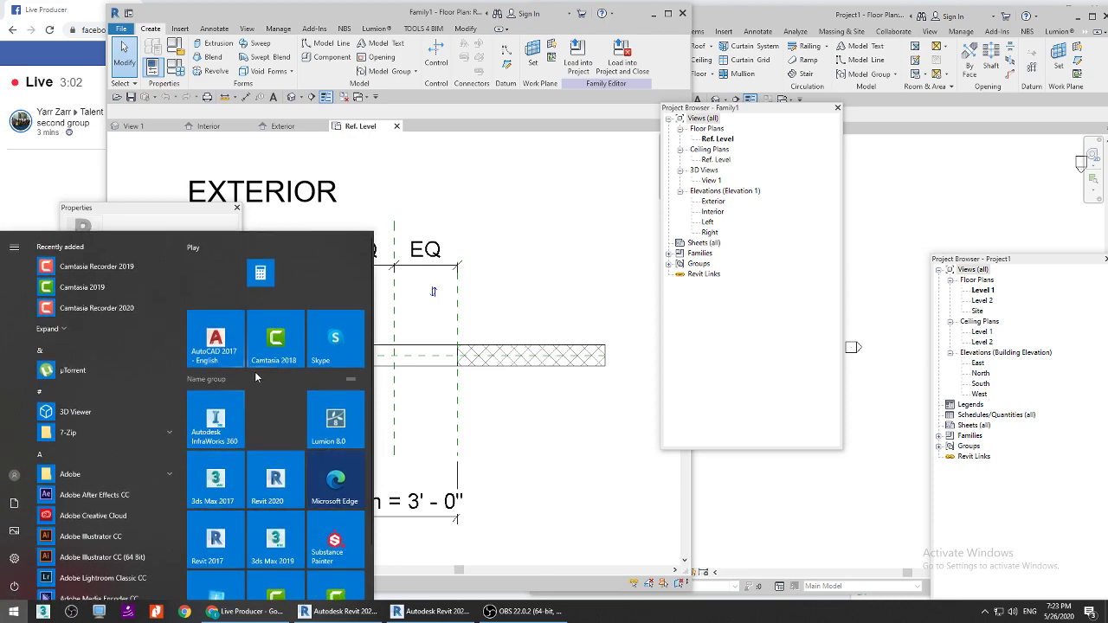
{"action": "left_click", "coordinate": [535, 330]}
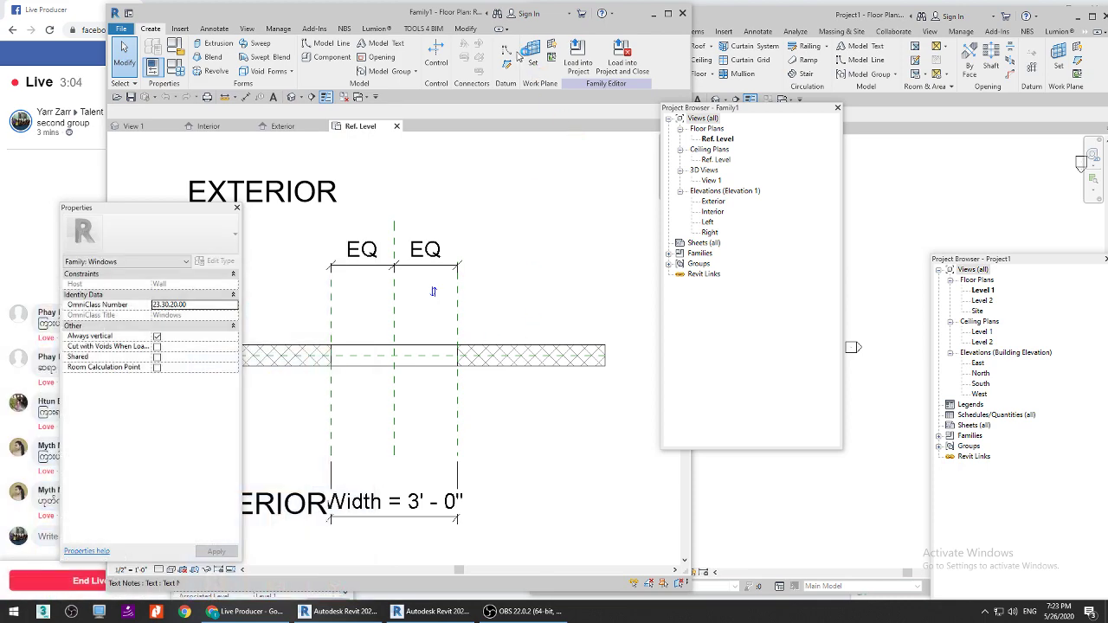
{"action": "left_click_drag", "start_coordinate": [353, 12], "coordinate": [351, 15]}
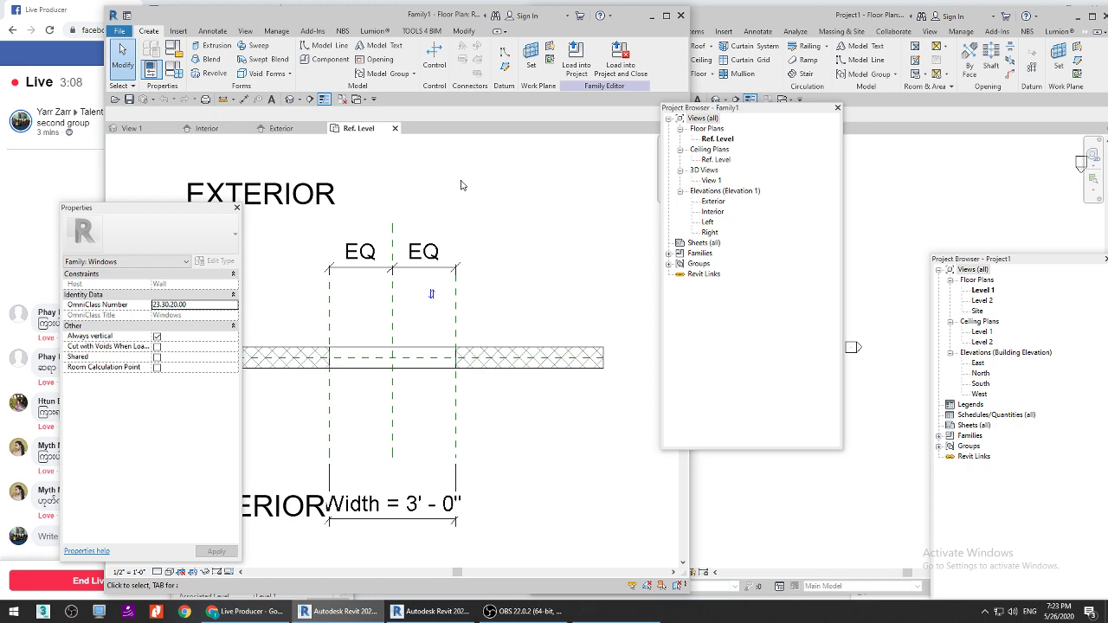
Step: Bring the family window back in front of the project window and move its Properties palette clear of the live comments
{"action": "left_click", "coordinate": [873, 17]}
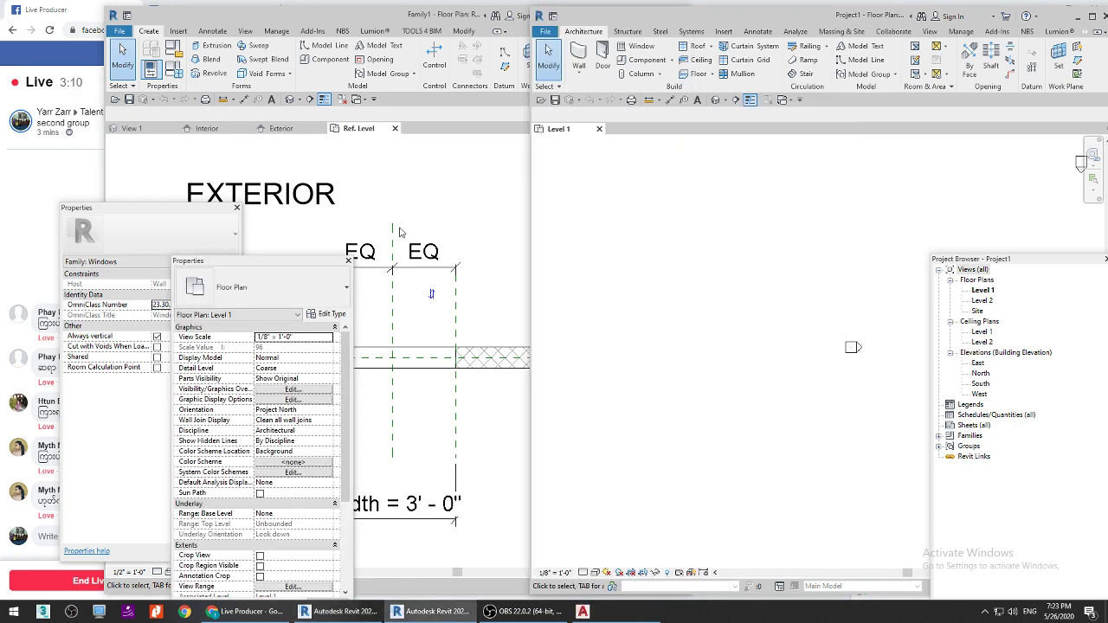
{"action": "left_click", "coordinate": [344, 17]}
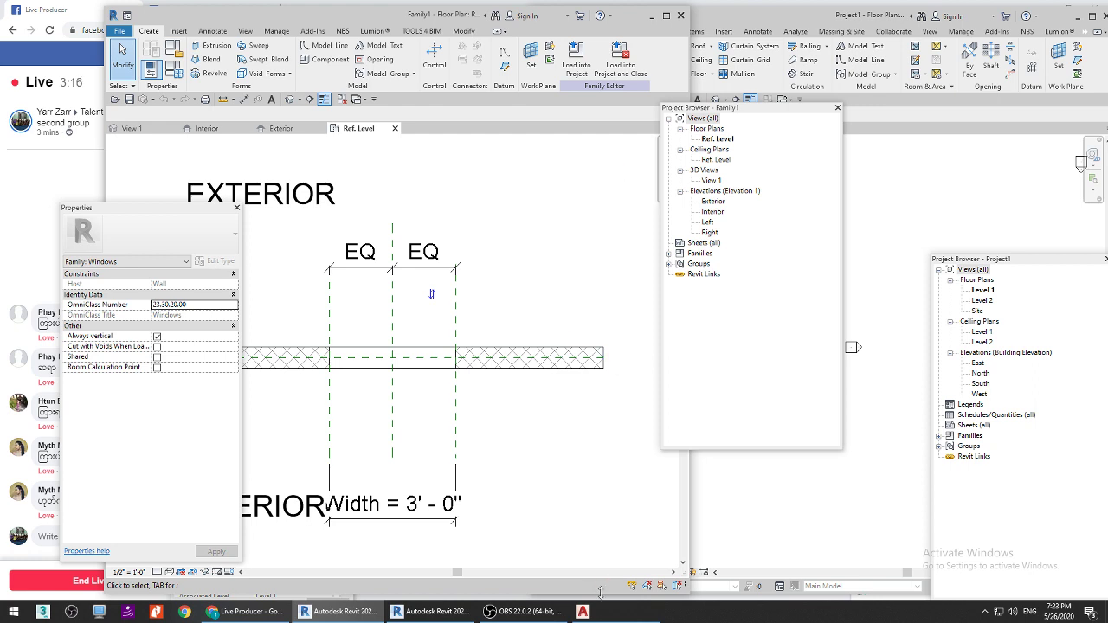
{"action": "mouse_move", "coordinate": [608, 618]}
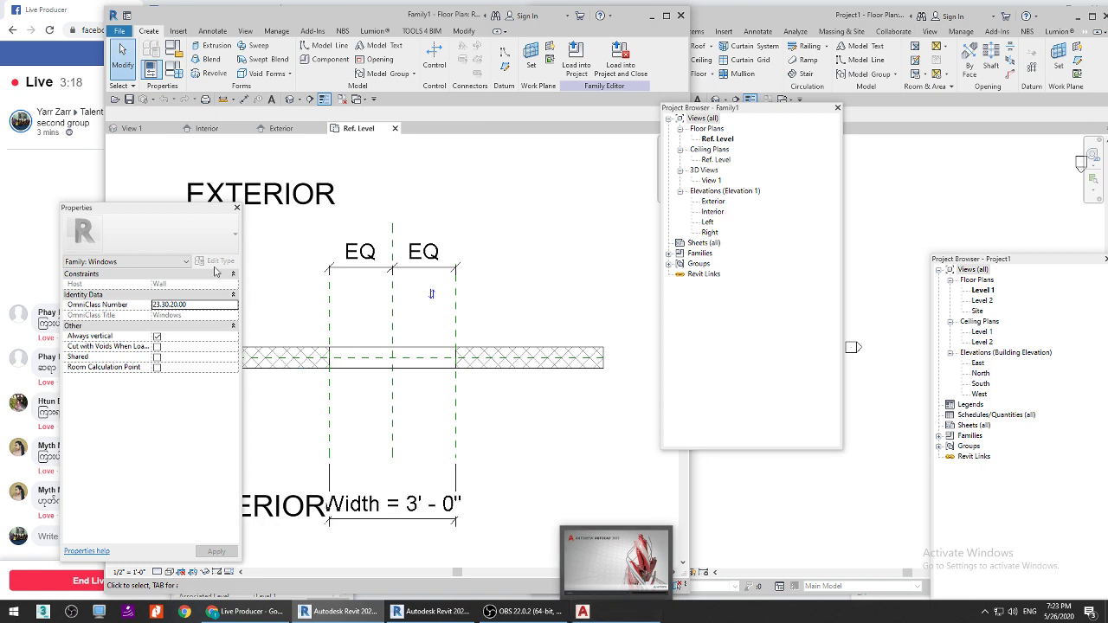
{"action": "left_click_drag", "start_coordinate": [177, 209], "coordinate": [290, 212]}
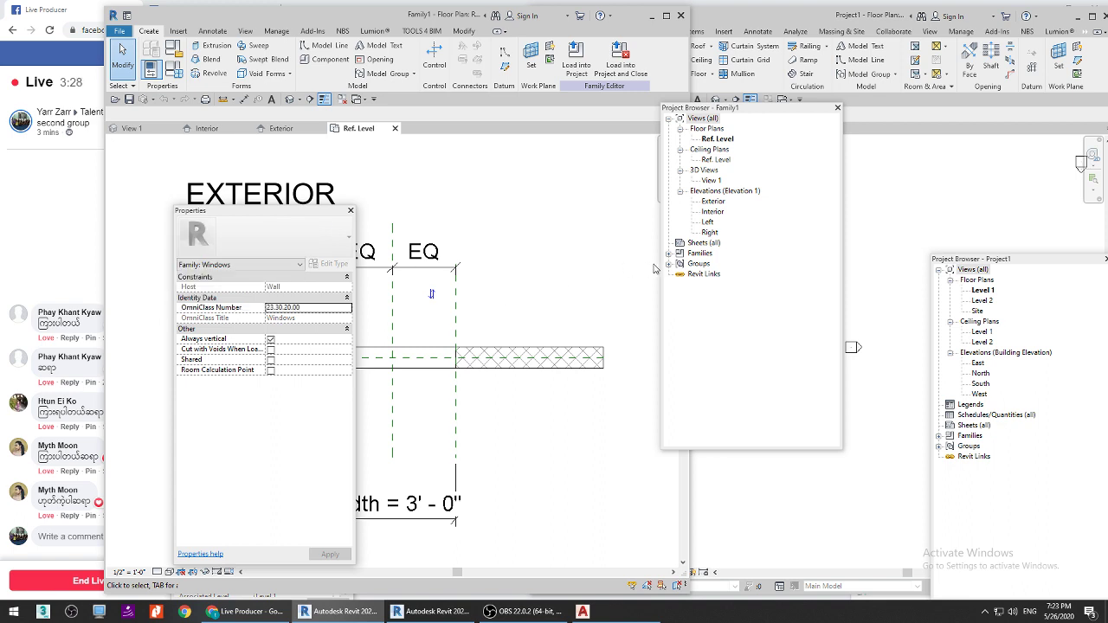
Step: Switch to AutoCAD while it loads, and check the viewer comments on the Live Producer page in the browser
{"action": "left_click", "coordinate": [582, 611]}
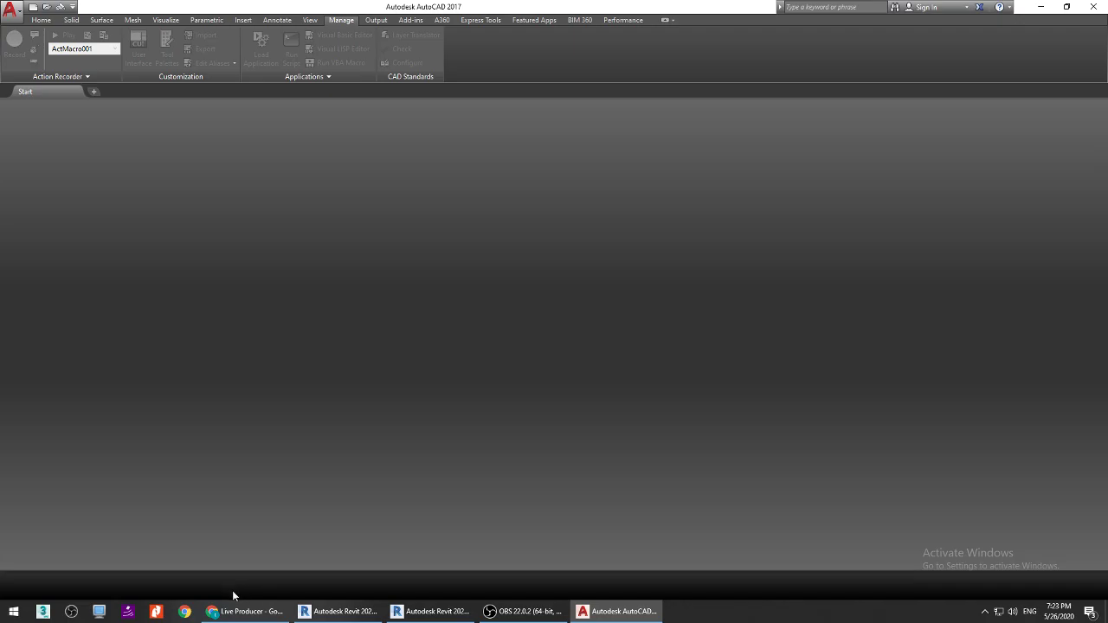
{"action": "left_click", "coordinate": [247, 610]}
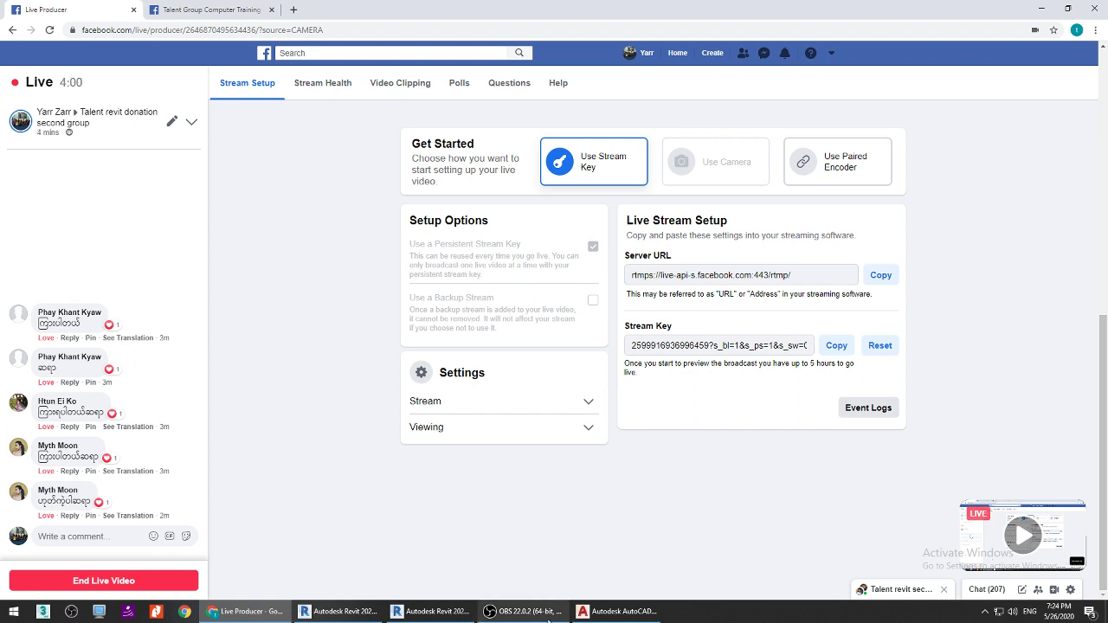
{"action": "left_click", "coordinate": [547, 618]}
{"action": "left_click", "coordinate": [547, 618]}
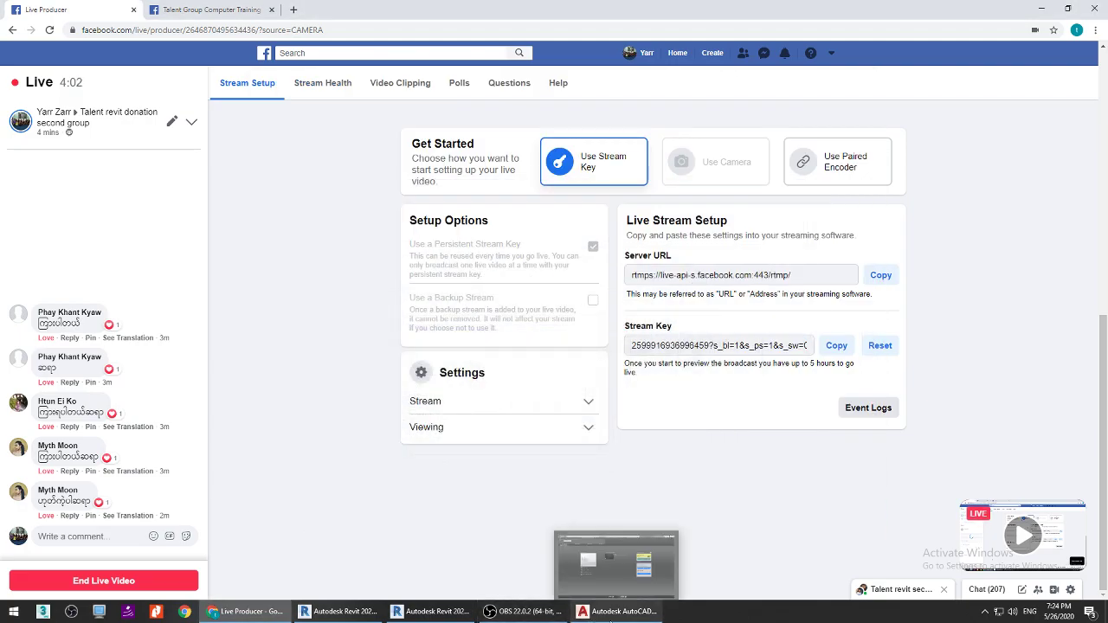
Step: Switch to AutoCAD and open A-403.dwg from the inner revit donate class folder, browsing from the desktop
{"action": "left_click", "coordinate": [617, 611]}
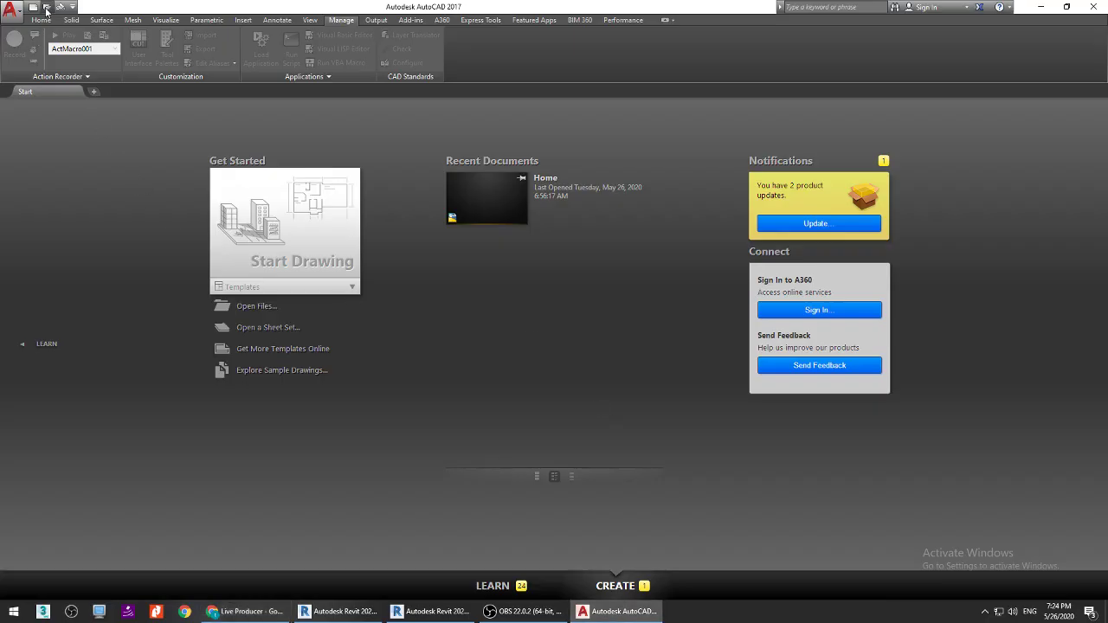
{"action": "key", "text": "ctrl+o"}
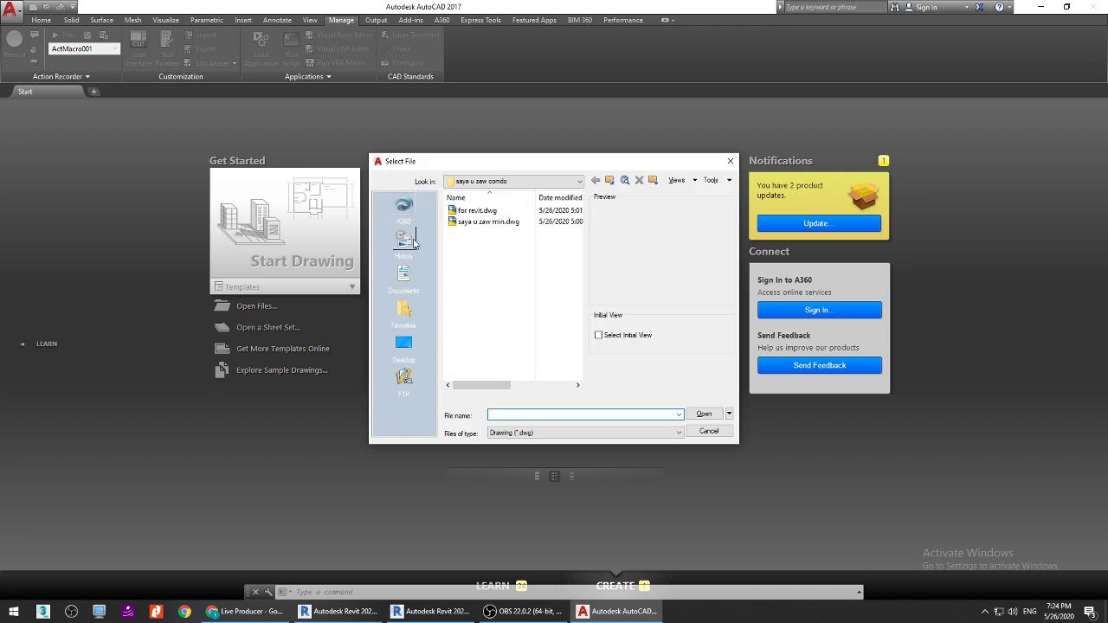
{"action": "left_click", "coordinate": [403, 342]}
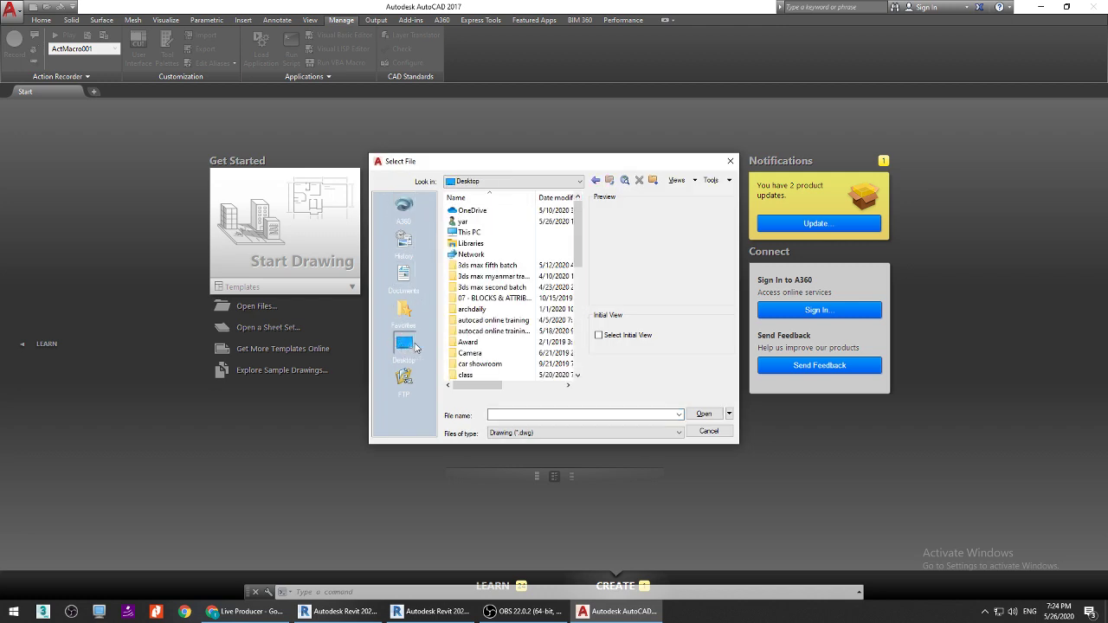
{"action": "scroll", "coordinate": [476, 281], "scroll_direction": "down", "scroll_amount": 10}
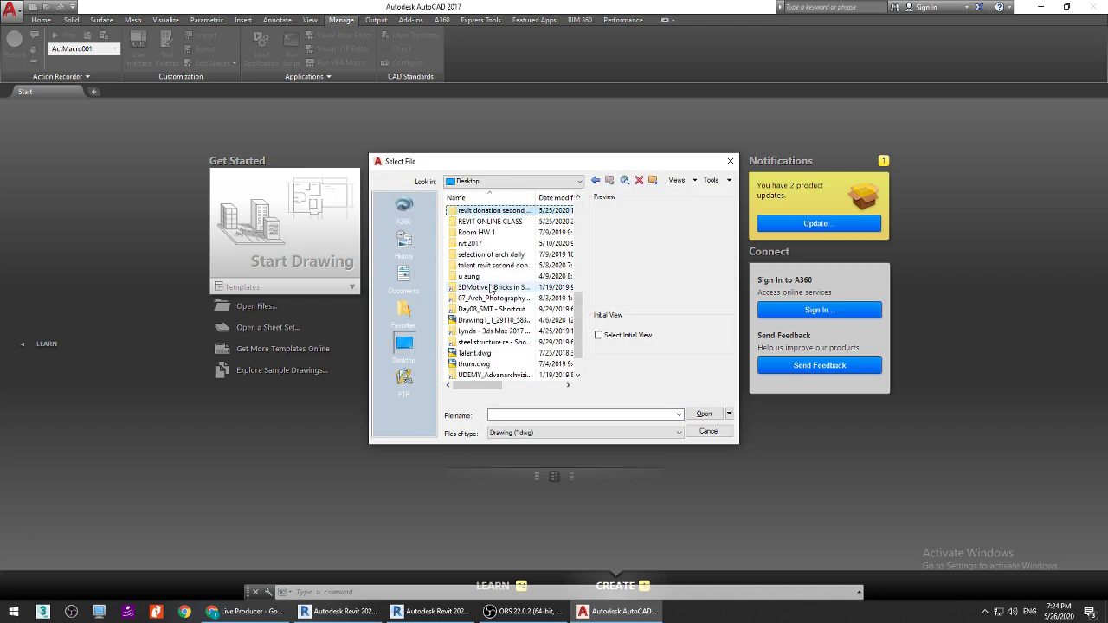
{"action": "left_click", "coordinate": [505, 223]}
{"action": "double_click", "coordinate": [504, 223]}
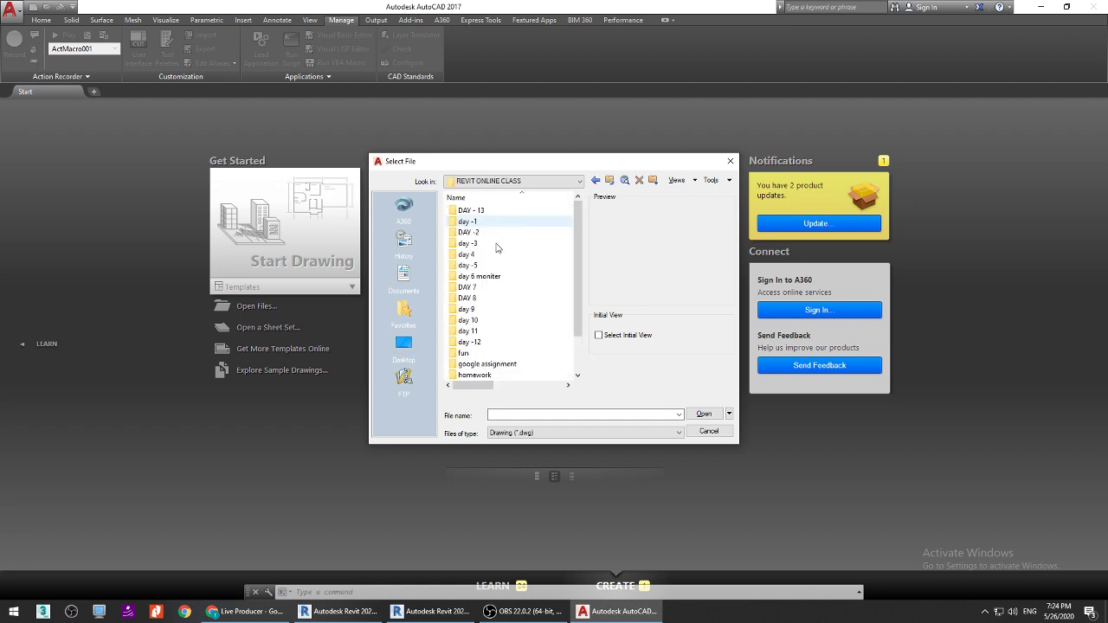
{"action": "double_click", "coordinate": [498, 374]}
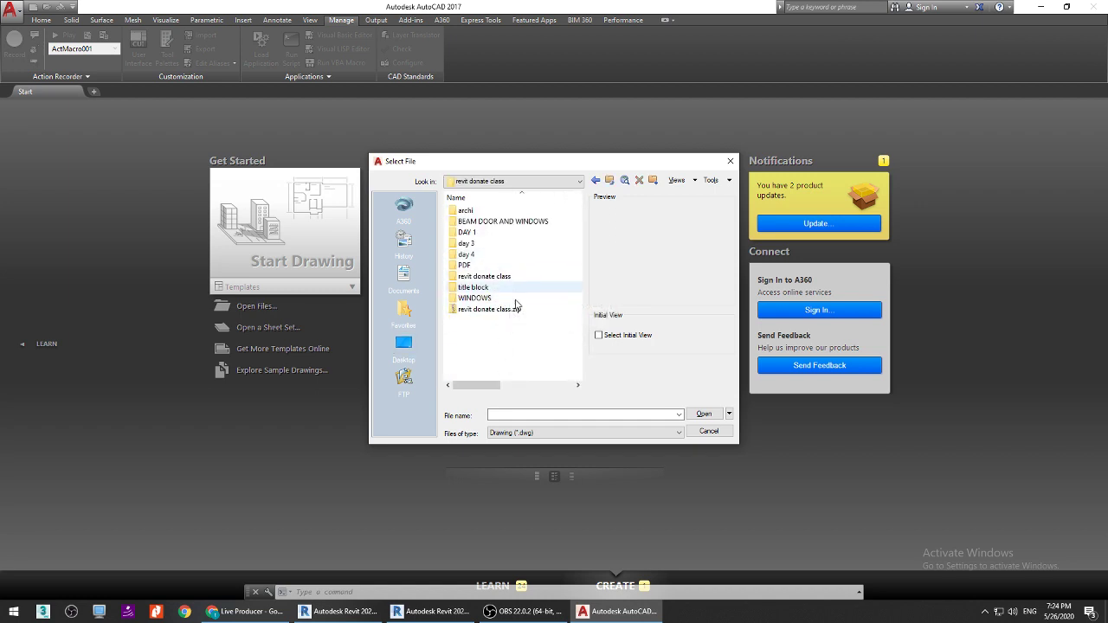
{"action": "double_click", "coordinate": [500, 277]}
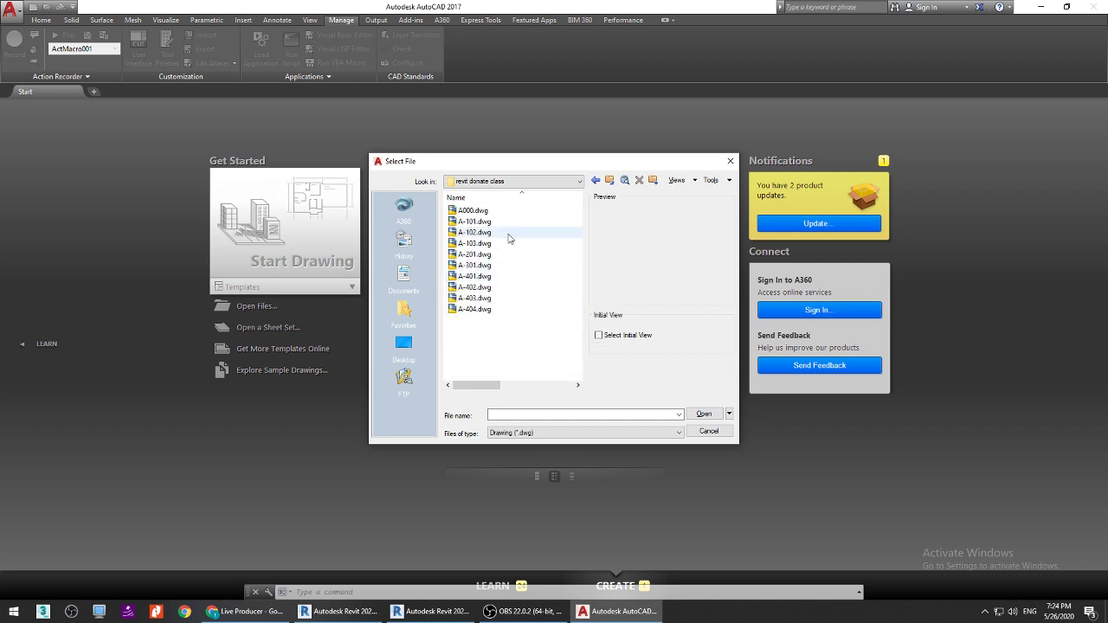
{"action": "left_click", "coordinate": [490, 299]}
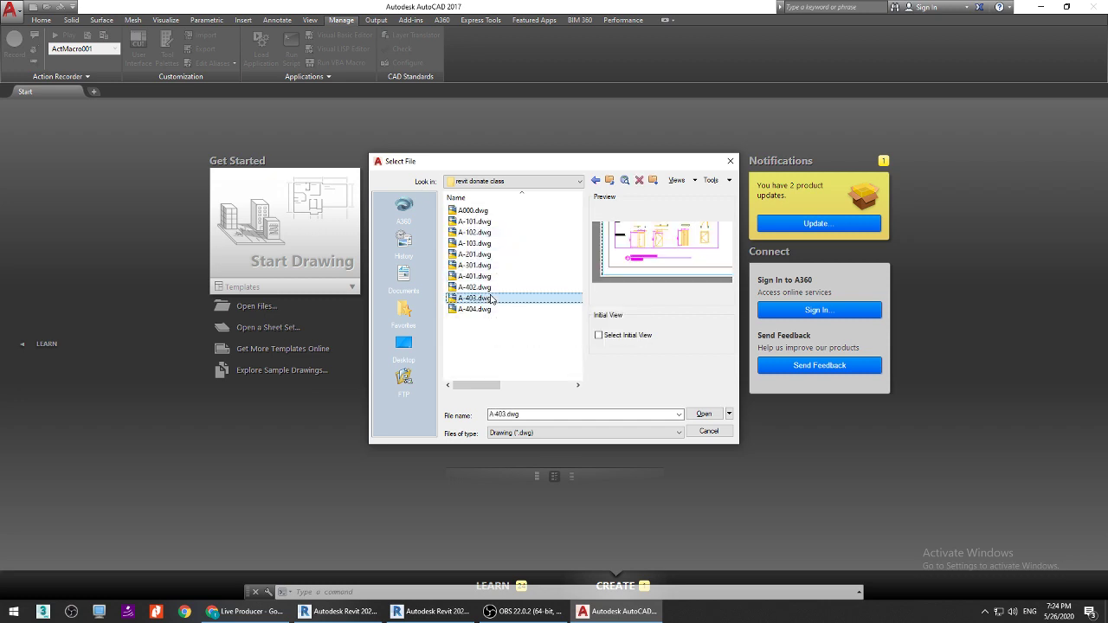
{"action": "left_click", "coordinate": [704, 413]}
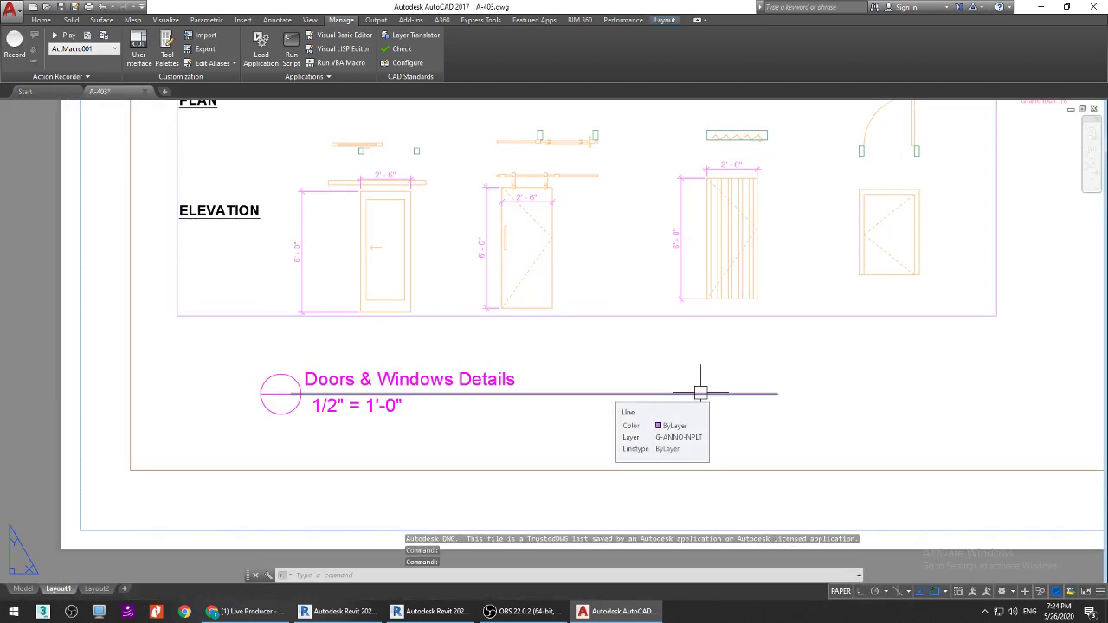
Step: Examine the plans and elevations of windows W1 and F1 to F5 on the sheet, including a close look at a window plan
{"action": "scroll", "coordinate": [700, 392], "scroll_direction": "down", "scroll_amount": 6}
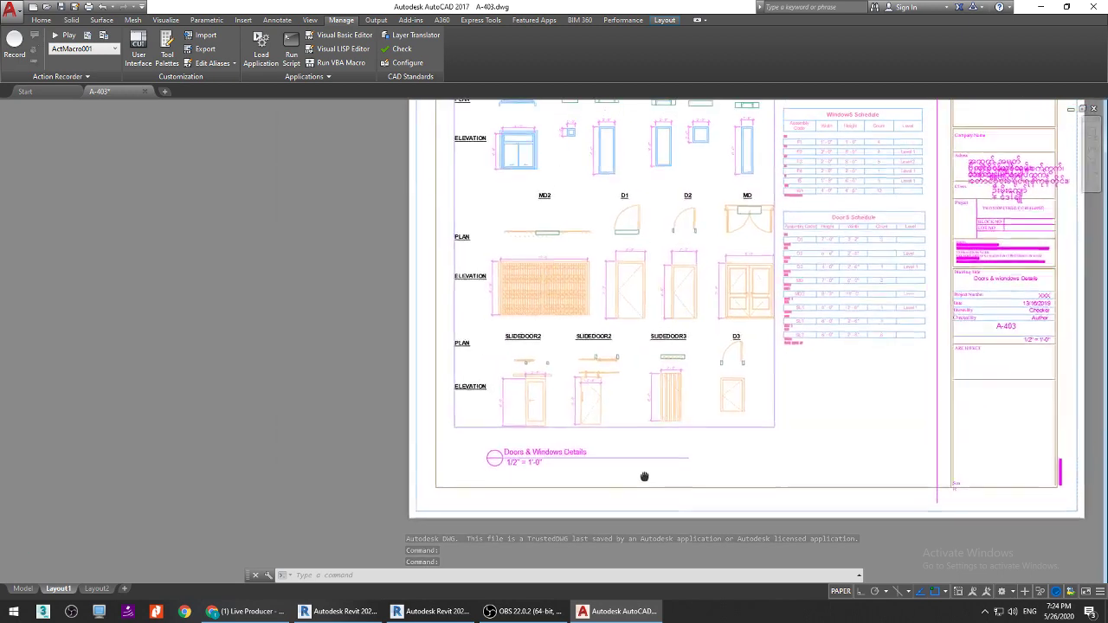
{"action": "middle_click_drag", "start_coordinate": [560, 298], "coordinate": [623, 462]}
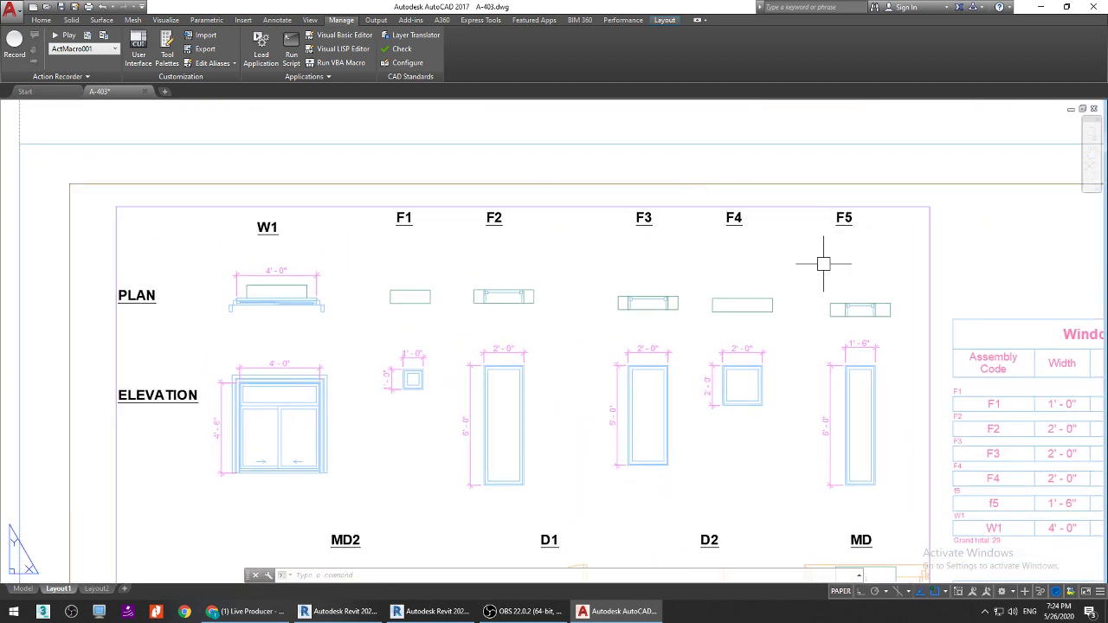
{"action": "middle_click_drag", "start_coordinate": [823, 257], "coordinate": [823, 240]}
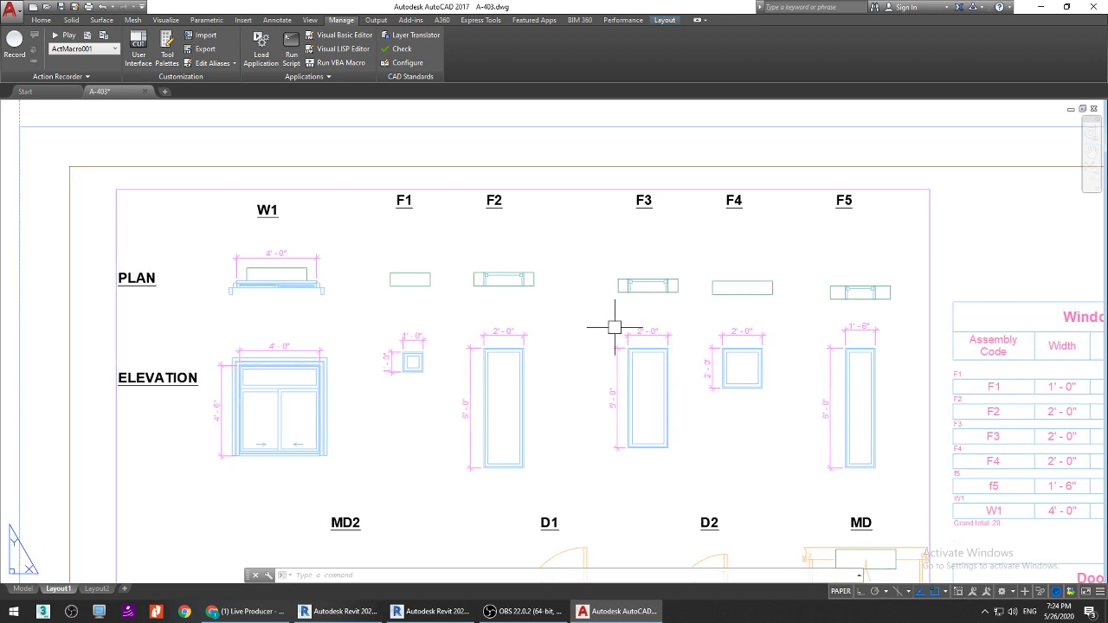
{"action": "scroll", "coordinate": [469, 274], "scroll_direction": "up", "scroll_amount": 4}
{"action": "scroll", "coordinate": [469, 274], "scroll_direction": "up", "scroll_amount": 4}
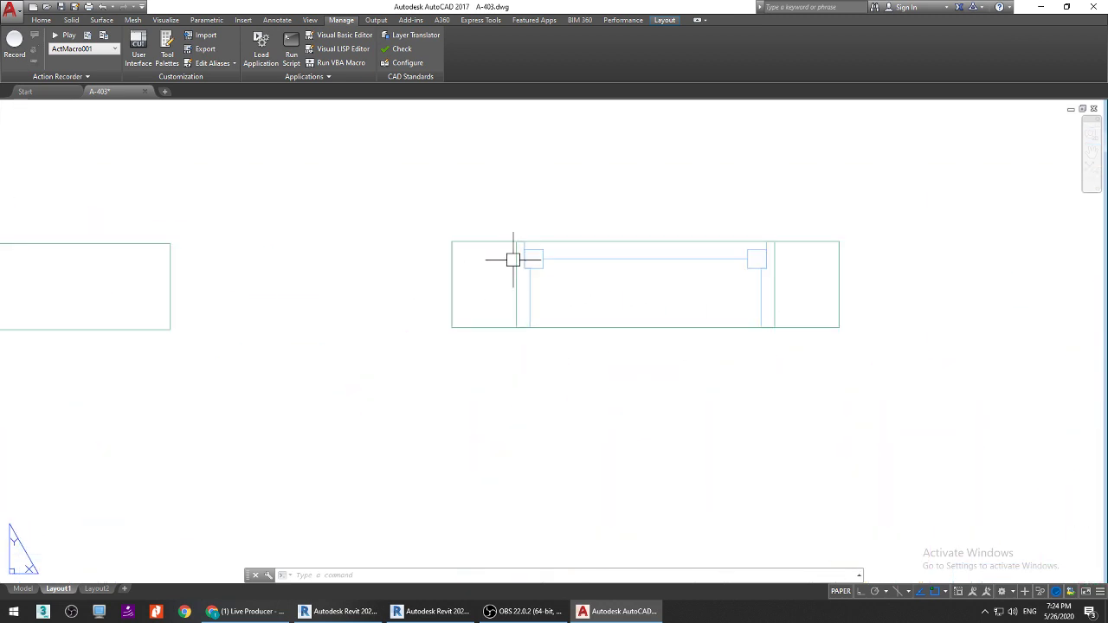
{"action": "scroll", "coordinate": [522, 279], "scroll_direction": "down", "scroll_amount": 8}
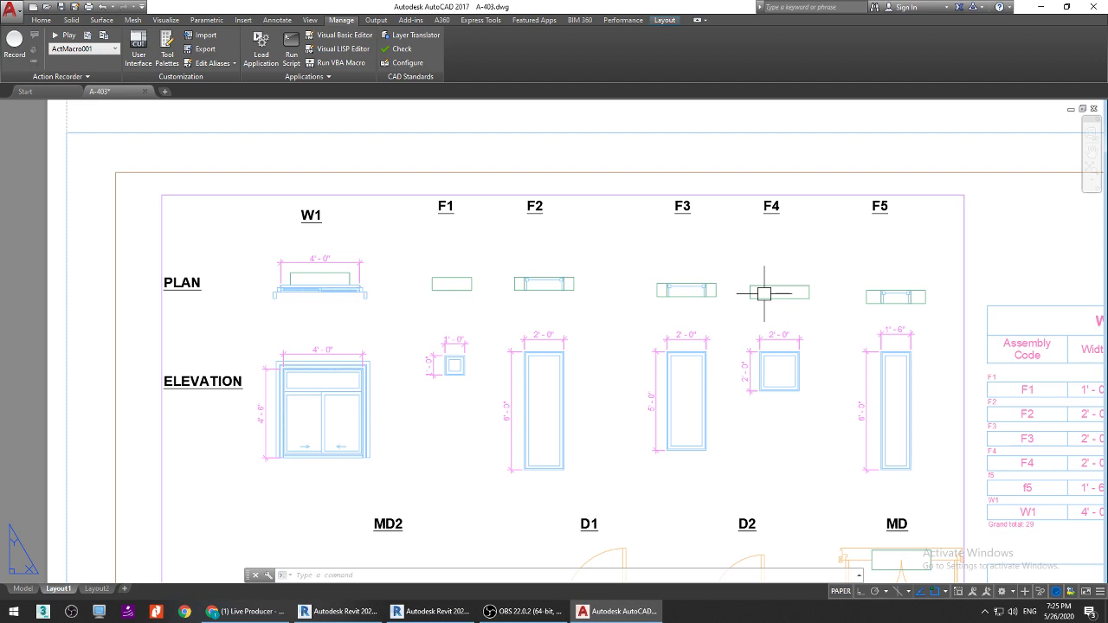
Step: Switch to the live stream page in the browser and react with Love to a viewer's comment about the project
{"action": "left_click", "coordinate": [1044, 6]}
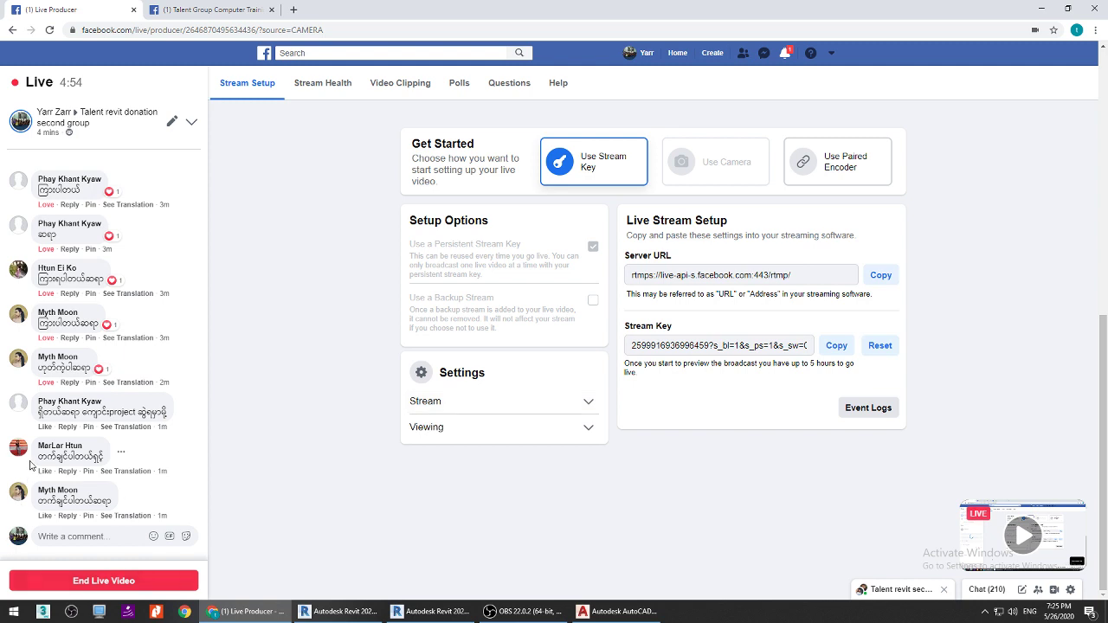
{"action": "mouse_move", "coordinate": [48, 428]}
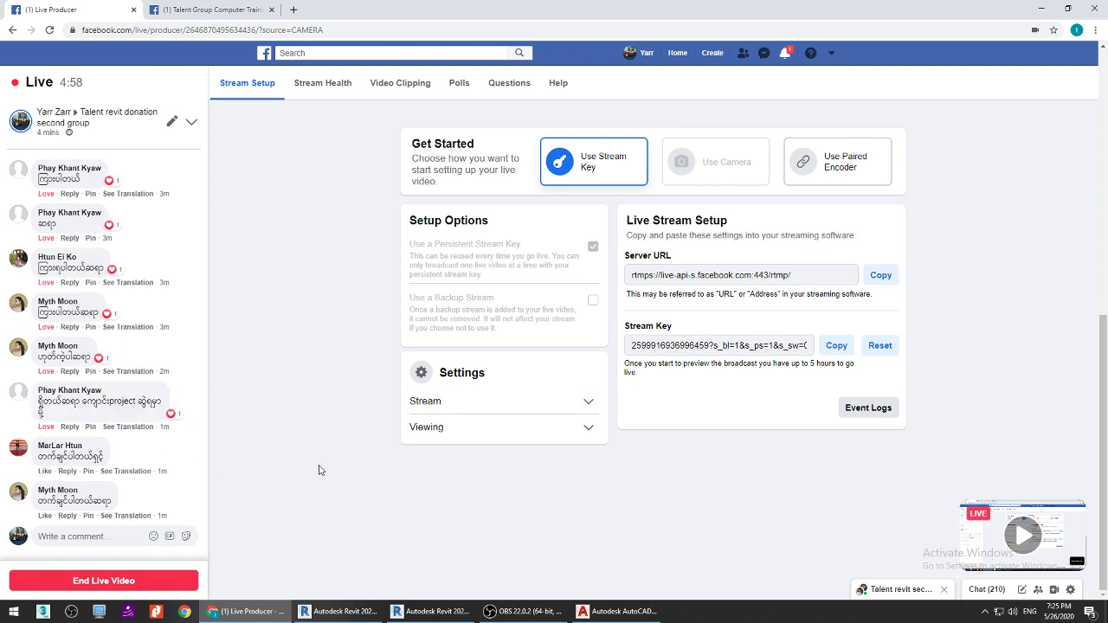
Step: Return to the A-403 drawing in AutoCAD and review the window and door details with their schedules
{"action": "left_click", "coordinate": [616, 611]}
{"action": "scroll", "coordinate": [589, 448], "scroll_direction": "down", "scroll_amount": 4}
{"action": "scroll", "coordinate": [554, 401], "scroll_direction": "up", "scroll_amount": 3}
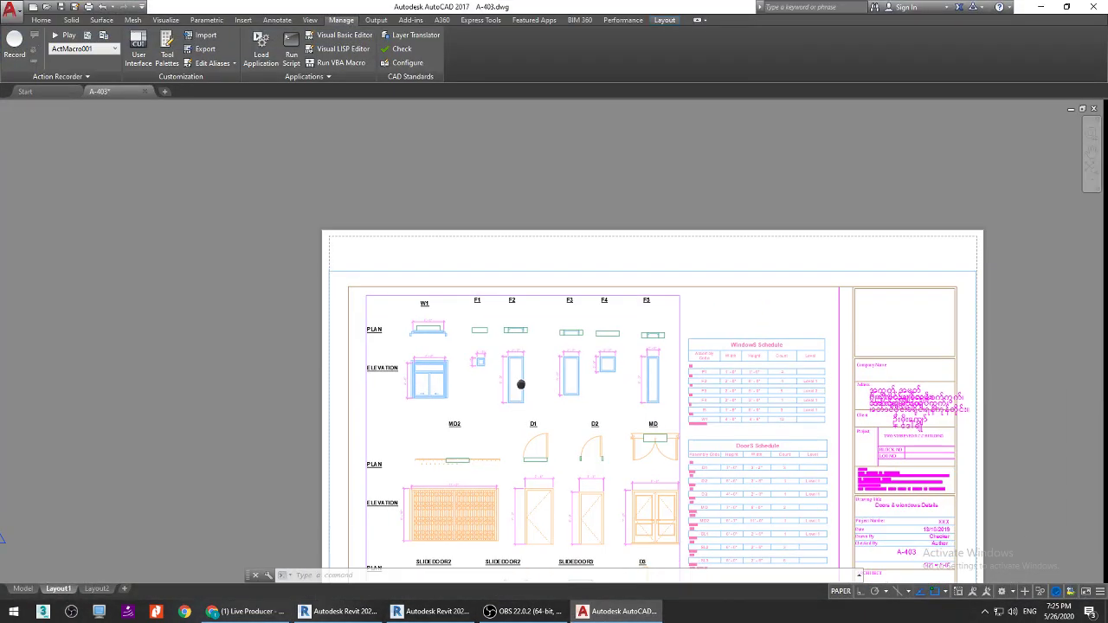
{"action": "middle_click_drag", "start_coordinate": [536, 383], "coordinate": [516, 361]}
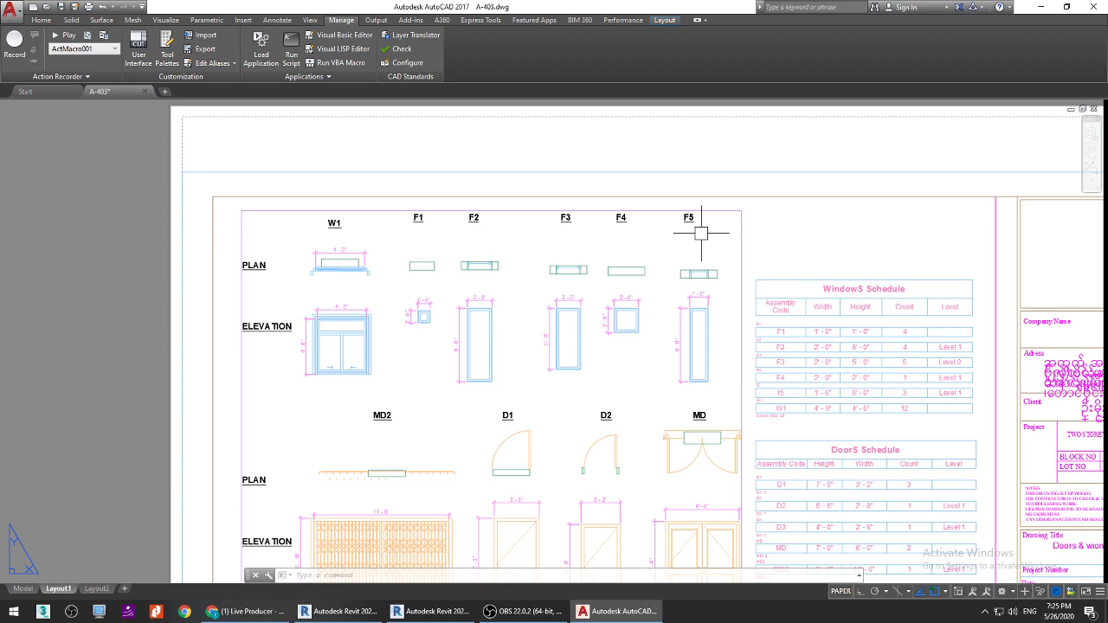
{"action": "scroll", "coordinate": [603, 316], "scroll_direction": "down", "scroll_amount": 2}
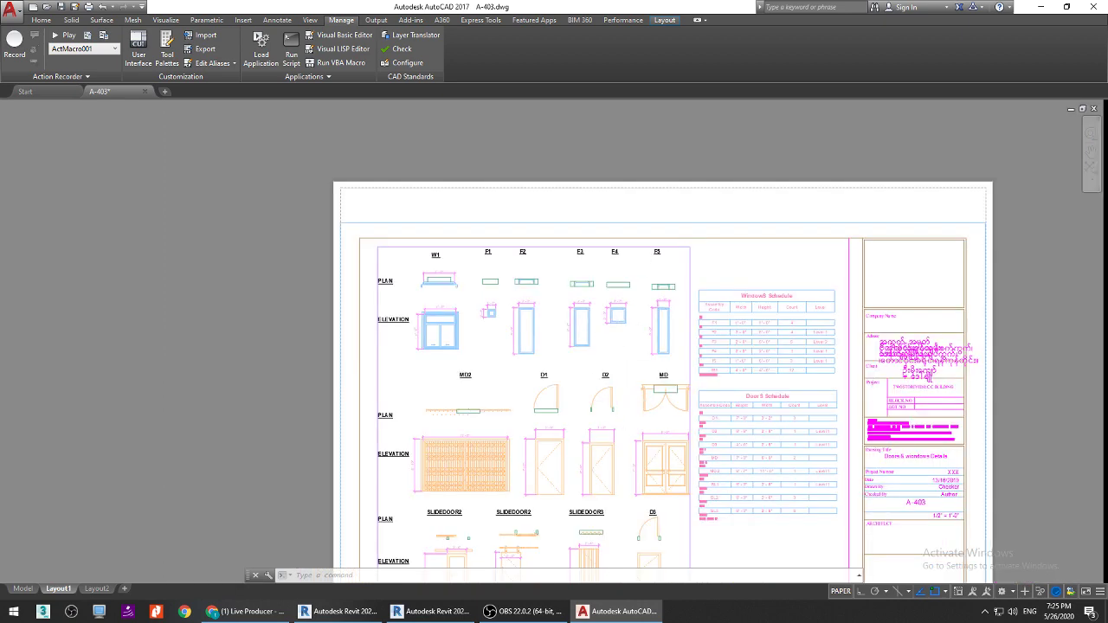
{"action": "scroll", "coordinate": [698, 396], "scroll_direction": "up", "scroll_amount": 3}
{"action": "middle_click_drag", "start_coordinate": [616, 431], "coordinate": [580, 390]}
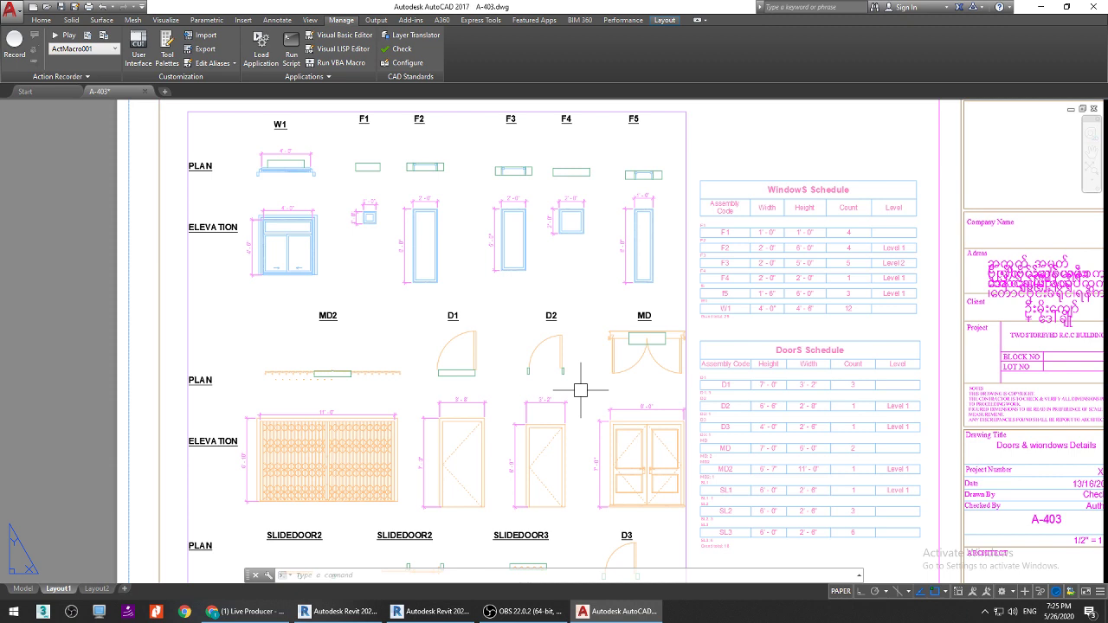
Step: Show the Windows desktop and launch Viber from its shortcut
{"action": "key", "text": "super+d"}
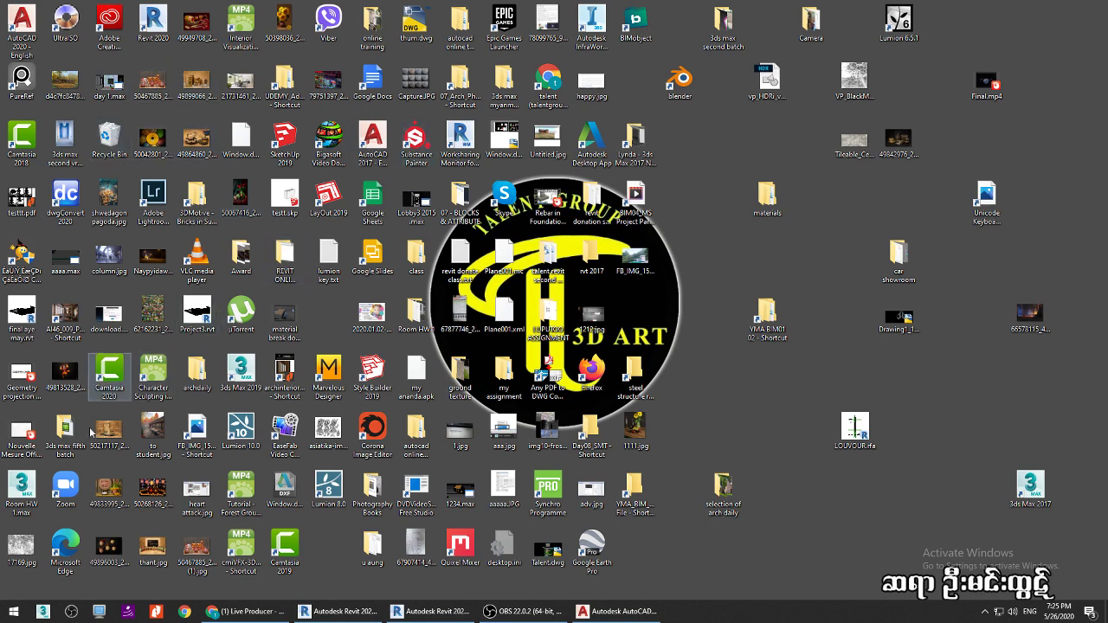
{"action": "left_click", "coordinate": [113, 131]}
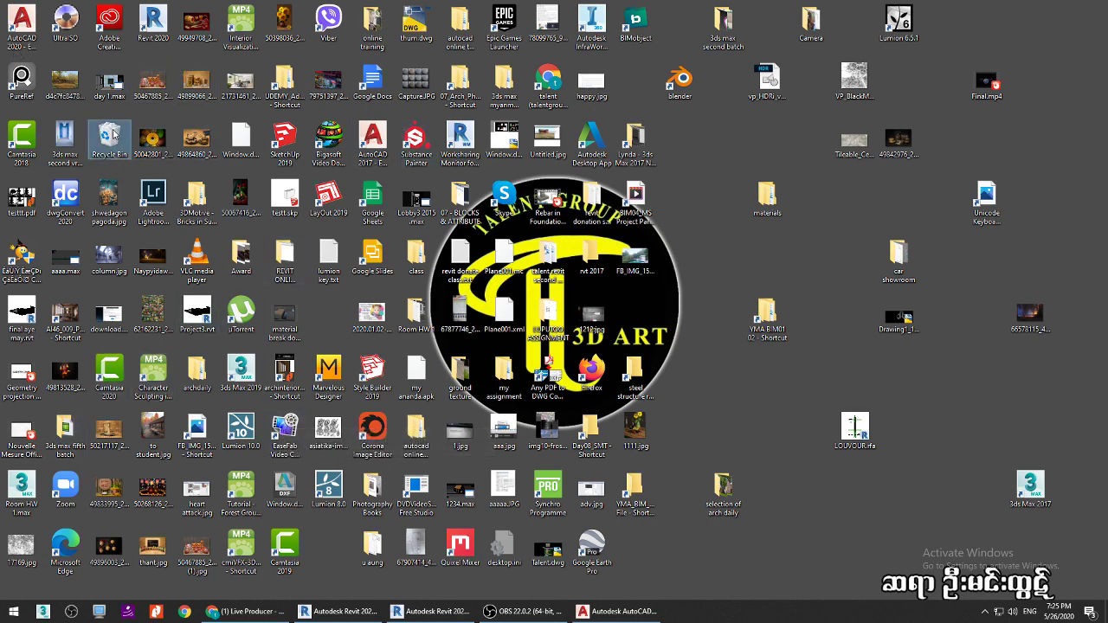
{"action": "left_click", "coordinate": [458, 92]}
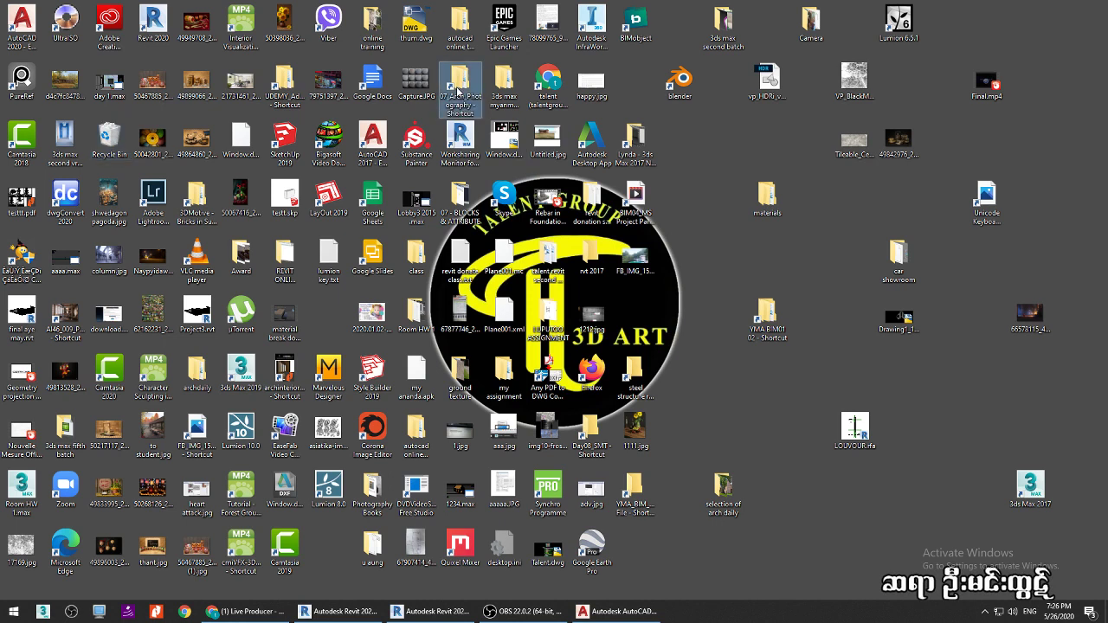
{"action": "left_click", "coordinate": [339, 24]}
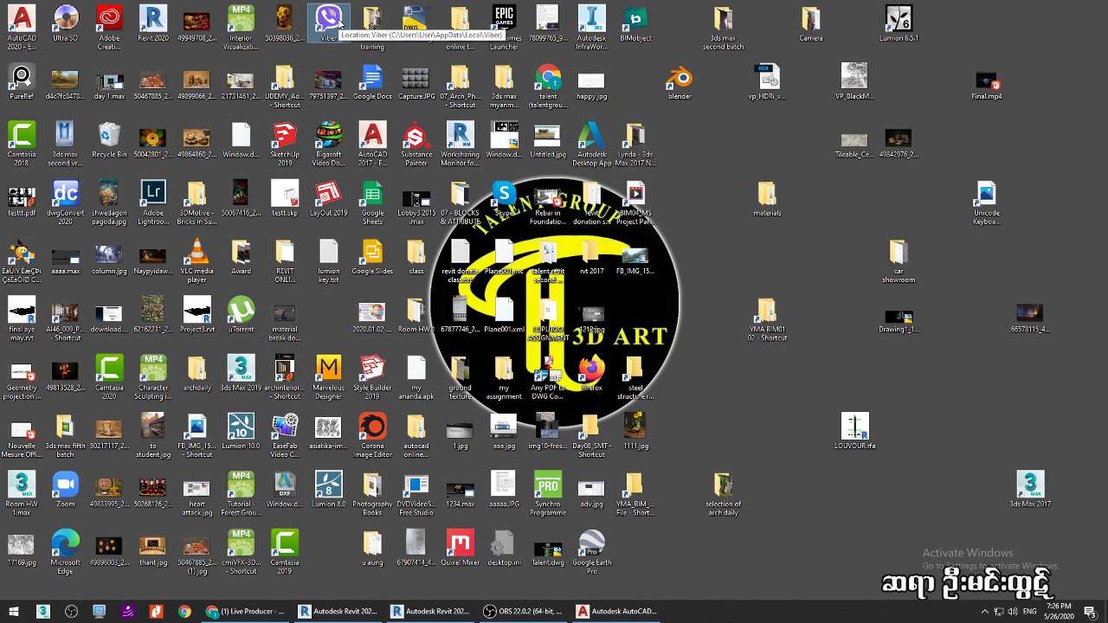
Step: Switch back to AutoCAD and look over the window types and the D1, D2, MD and MD2 door details
{"action": "left_click", "coordinate": [616, 611]}
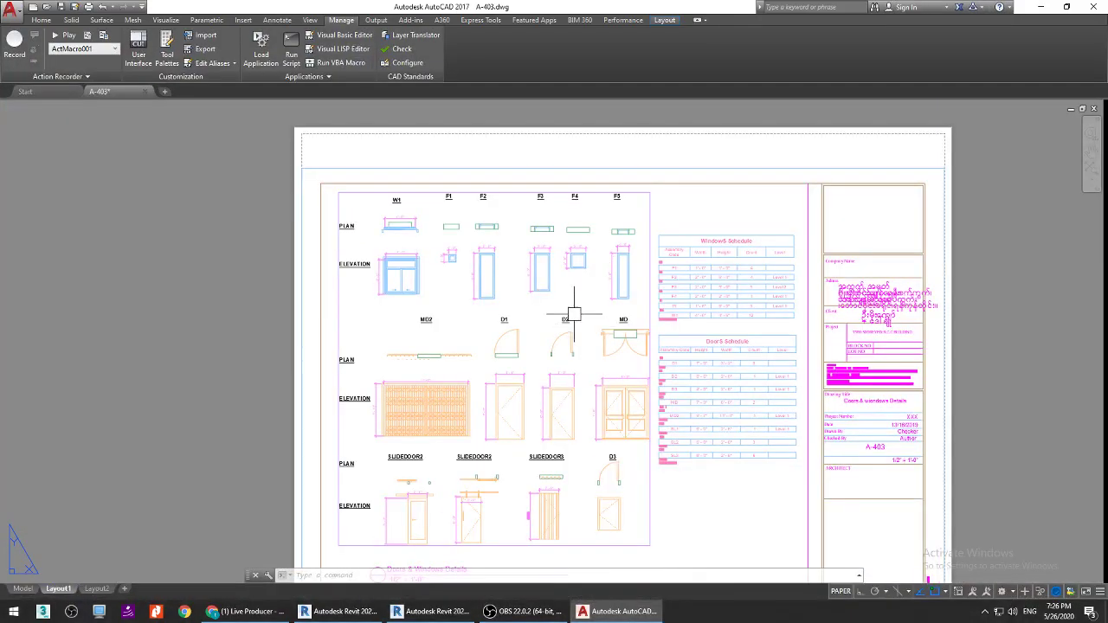
{"action": "scroll", "coordinate": [519, 259], "scroll_direction": "up", "scroll_amount": 2}
{"action": "middle_click_drag", "start_coordinate": [510, 300], "coordinate": [507, 354]}
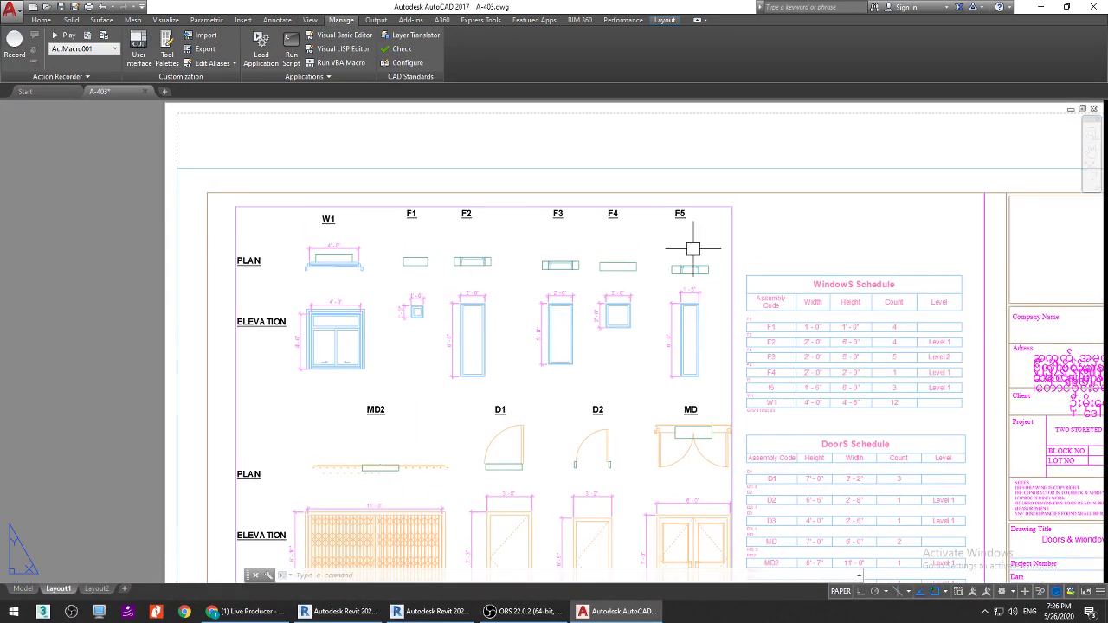
{"action": "middle_click_drag", "start_coordinate": [589, 375], "coordinate": [593, 366]}
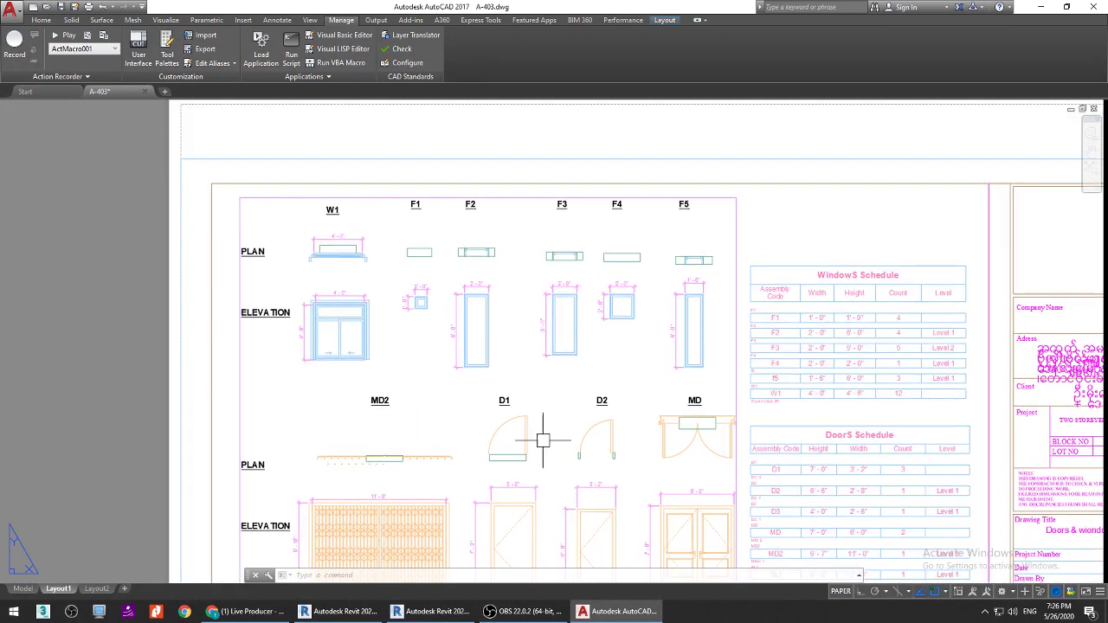
{"action": "middle_click_drag", "start_coordinate": [543, 440], "coordinate": [574, 322]}
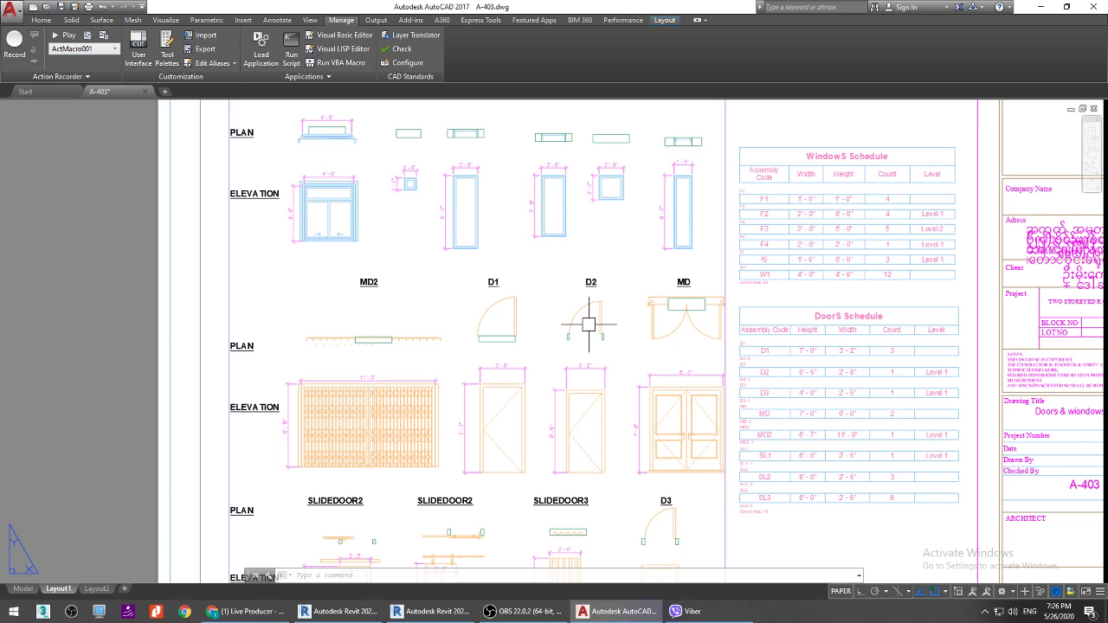
Step: Switch to Viber, open the most recent chat with the photographed floor plans and skim the conversation list
{"action": "left_click", "coordinate": [1039, 6]}
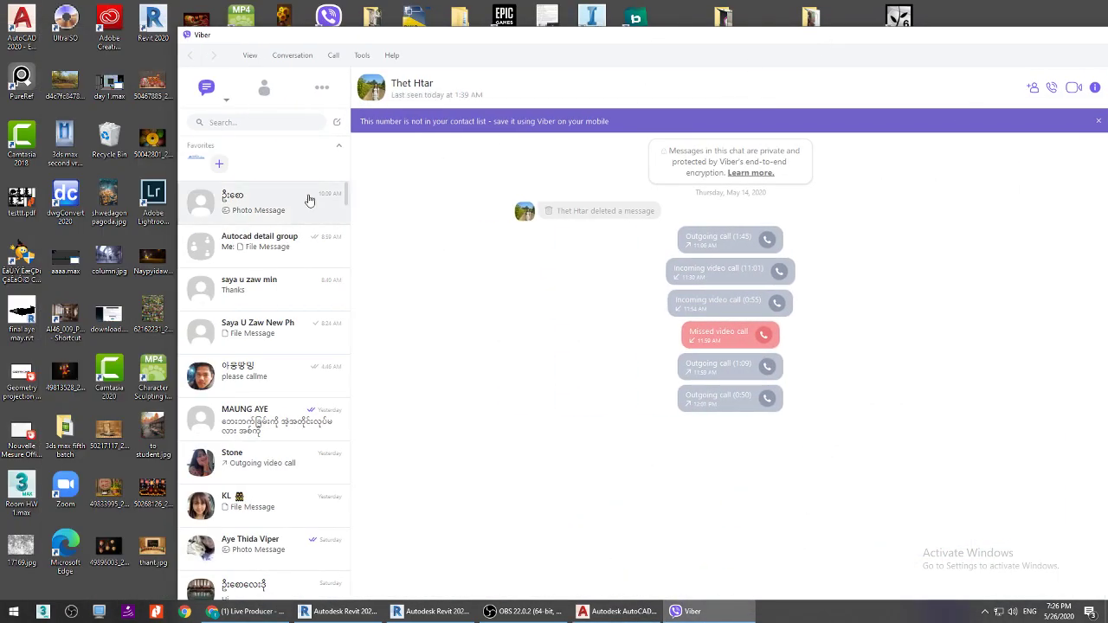
{"action": "left_click", "coordinate": [309, 199]}
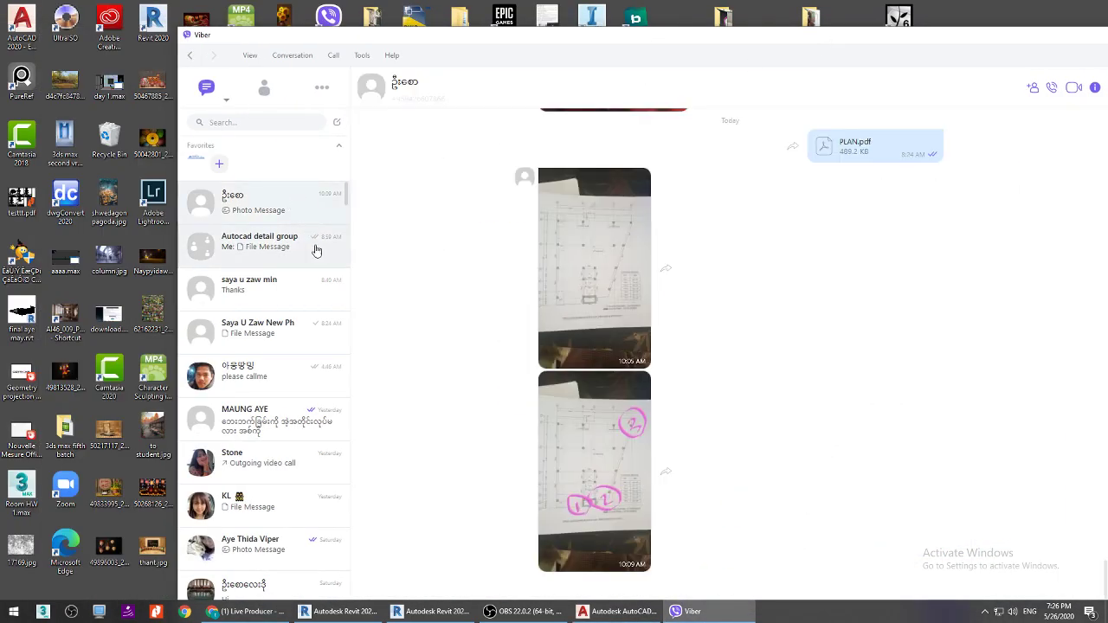
{"action": "scroll", "coordinate": [307, 355], "scroll_direction": "down", "scroll_amount": 3}
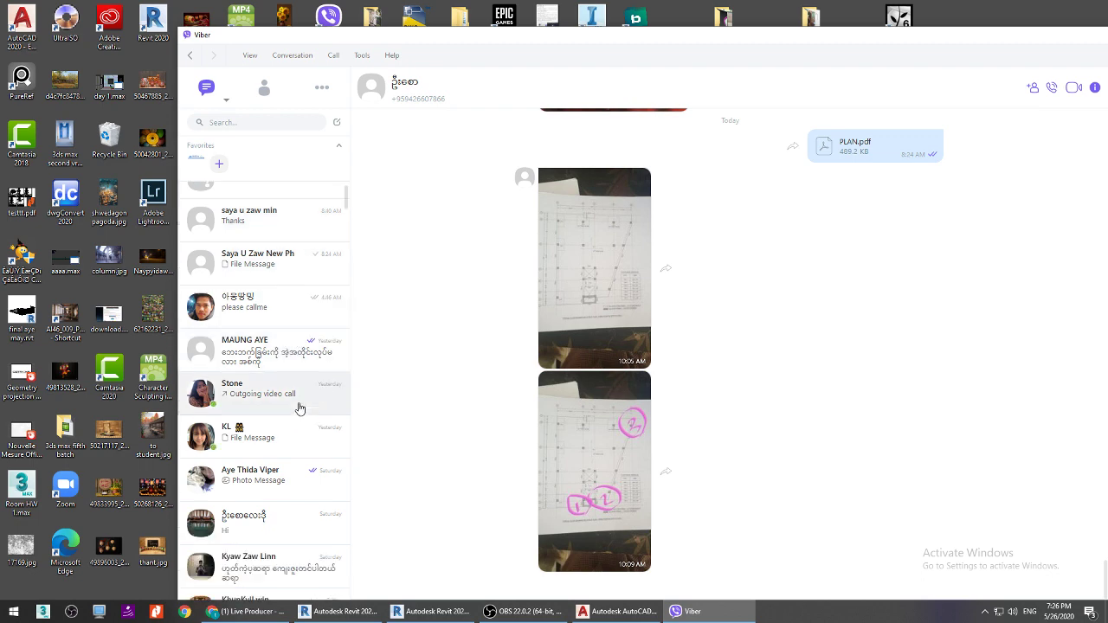
{"action": "scroll", "coordinate": [301, 414], "scroll_direction": "down", "scroll_amount": 10}
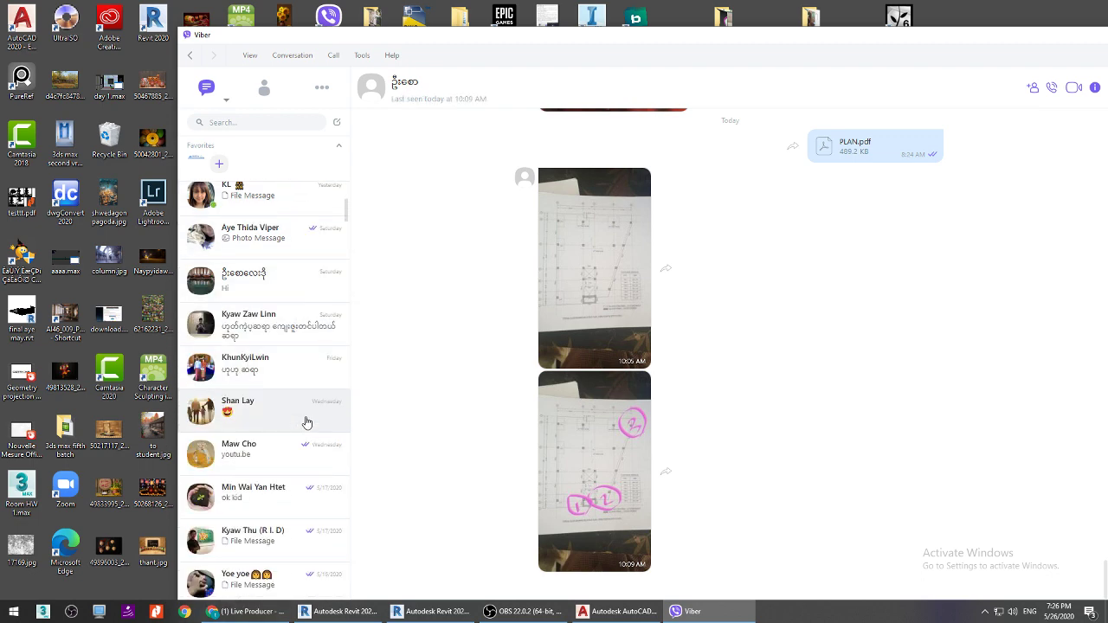
{"action": "scroll", "coordinate": [307, 422], "scroll_direction": "up", "scroll_amount": 13}
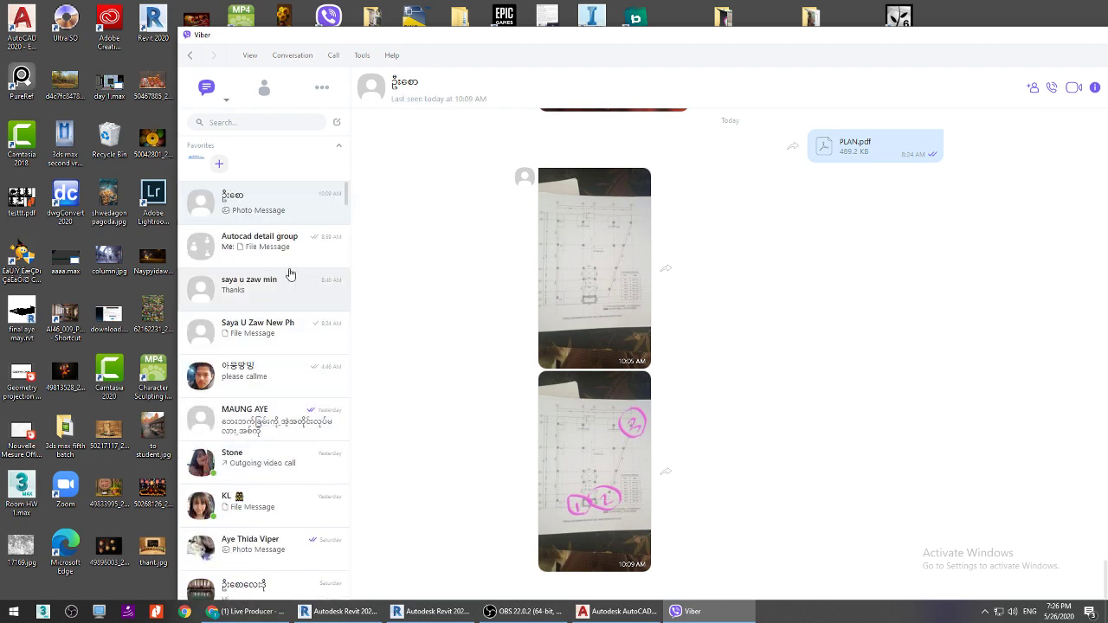
Step: Look through several other Viber chats and older conversations for shared house project files
{"action": "left_click", "coordinate": [284, 302]}
{"action": "left_click", "coordinate": [286, 375]}
{"action": "scroll", "coordinate": [302, 452], "scroll_direction": "down", "scroll_amount": 2}
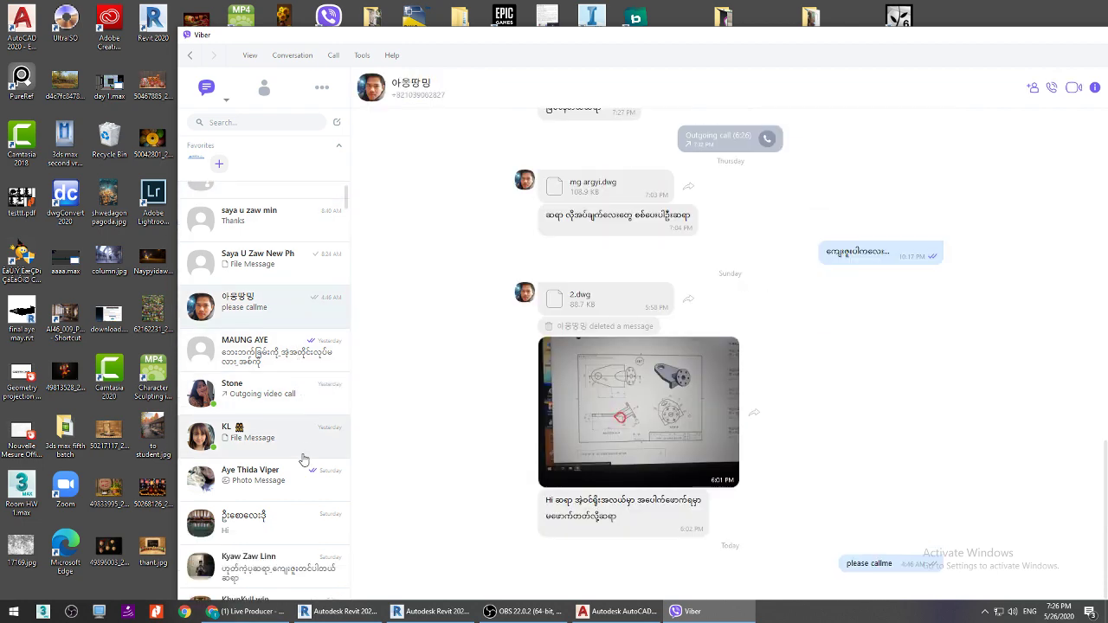
{"action": "left_click", "coordinate": [303, 468]}
{"action": "scroll", "coordinate": [310, 466], "scroll_direction": "down", "scroll_amount": 6}
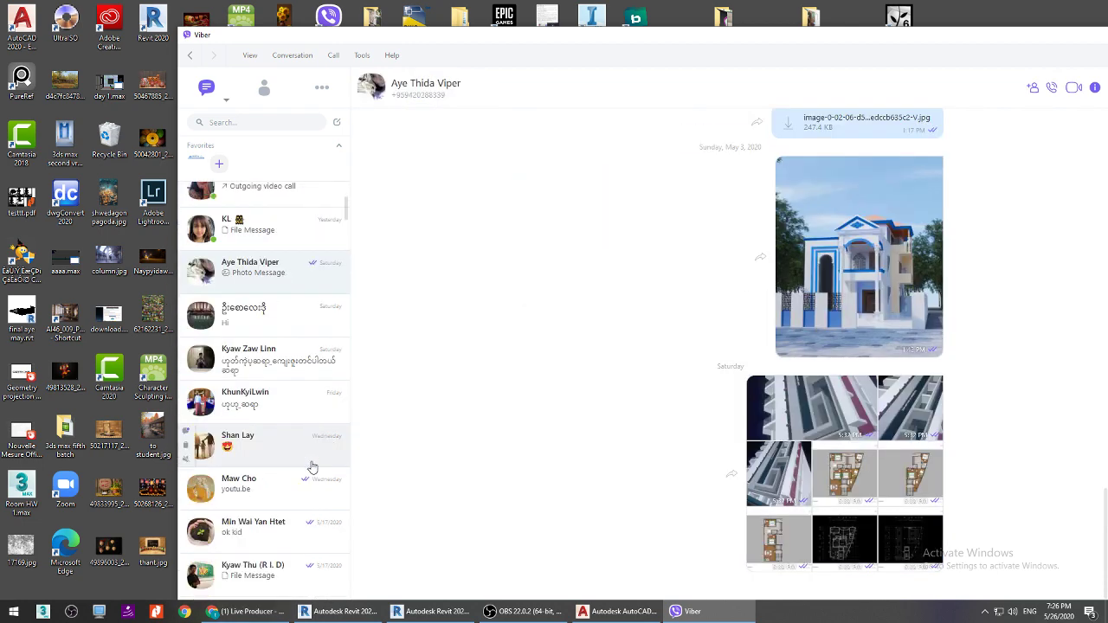
{"action": "left_click", "coordinate": [277, 321]}
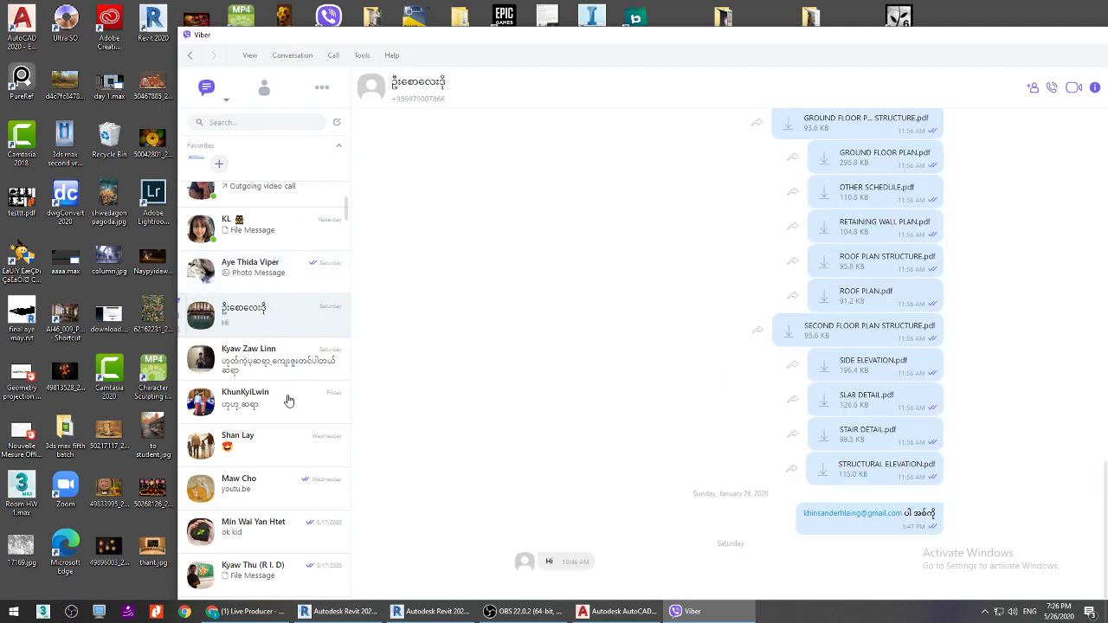
{"action": "scroll", "coordinate": [289, 402], "scroll_direction": "down", "scroll_amount": 2}
{"action": "scroll", "coordinate": [292, 408], "scroll_direction": "down", "scroll_amount": 8}
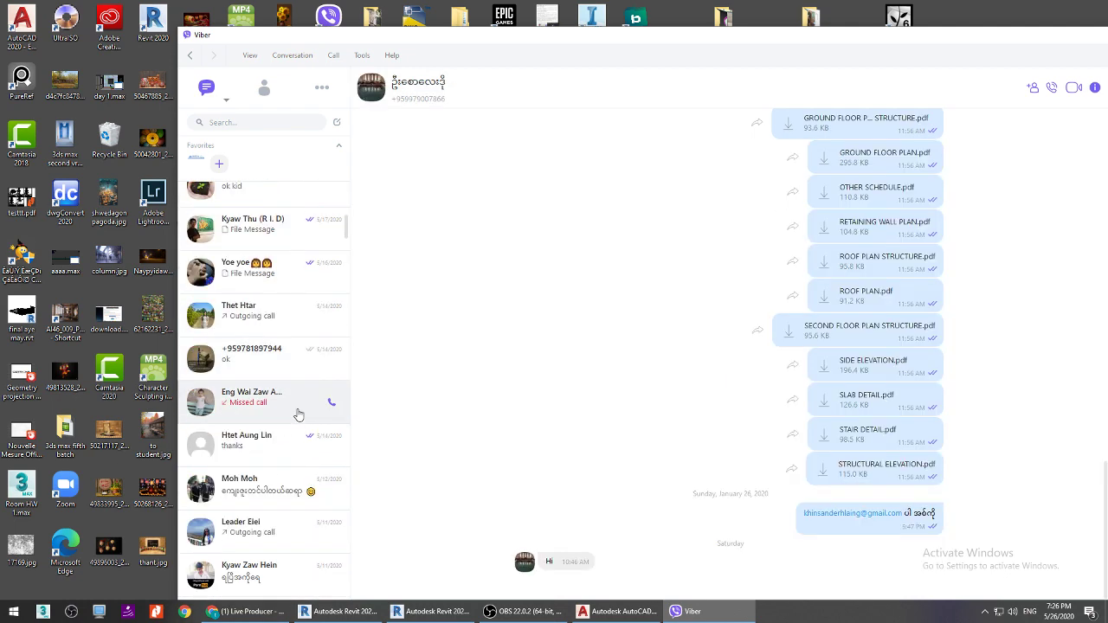
{"action": "scroll", "coordinate": [297, 414], "scroll_direction": "down", "scroll_amount": 4}
{"action": "scroll", "coordinate": [298, 413], "scroll_direction": "up", "scroll_amount": 18}
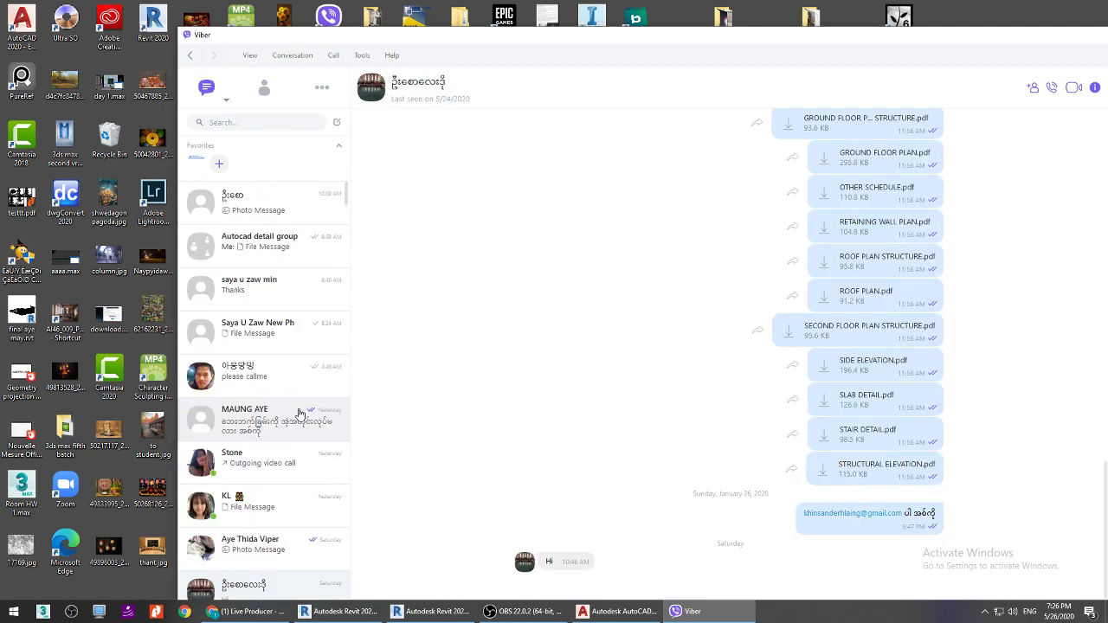
Step: Check the recent Viber chats and open the client conversation containing the shared house renderings
{"action": "left_click", "coordinate": [310, 251]}
{"action": "left_click", "coordinate": [294, 342]}
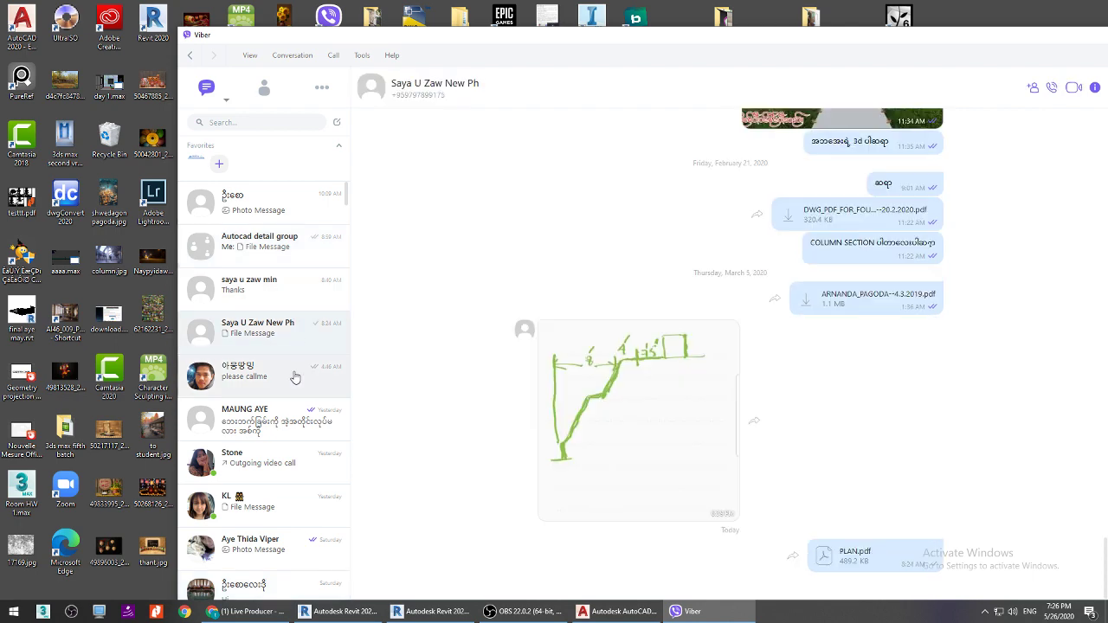
{"action": "left_click", "coordinate": [292, 379]}
{"action": "left_click", "coordinate": [293, 413]}
Step: Browse back through the client chat and view the May 12 rendering of the two-storey columned house full size
{"action": "scroll", "coordinate": [757, 386], "scroll_direction": "up", "scroll_amount": 5}
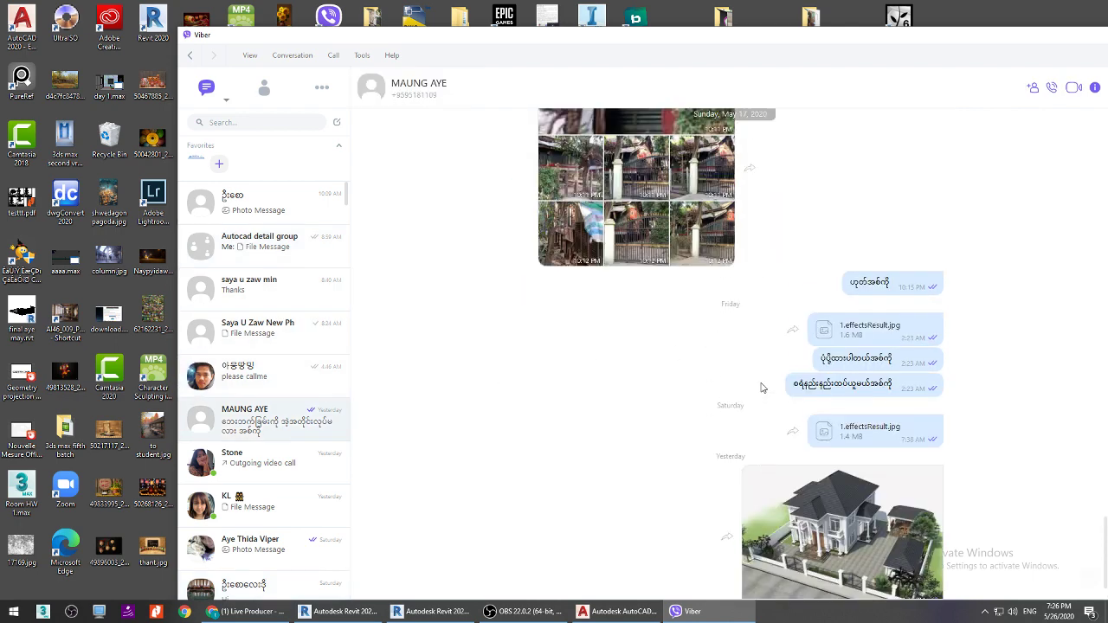
{"action": "scroll", "coordinate": [759, 377], "scroll_direction": "up", "scroll_amount": 10}
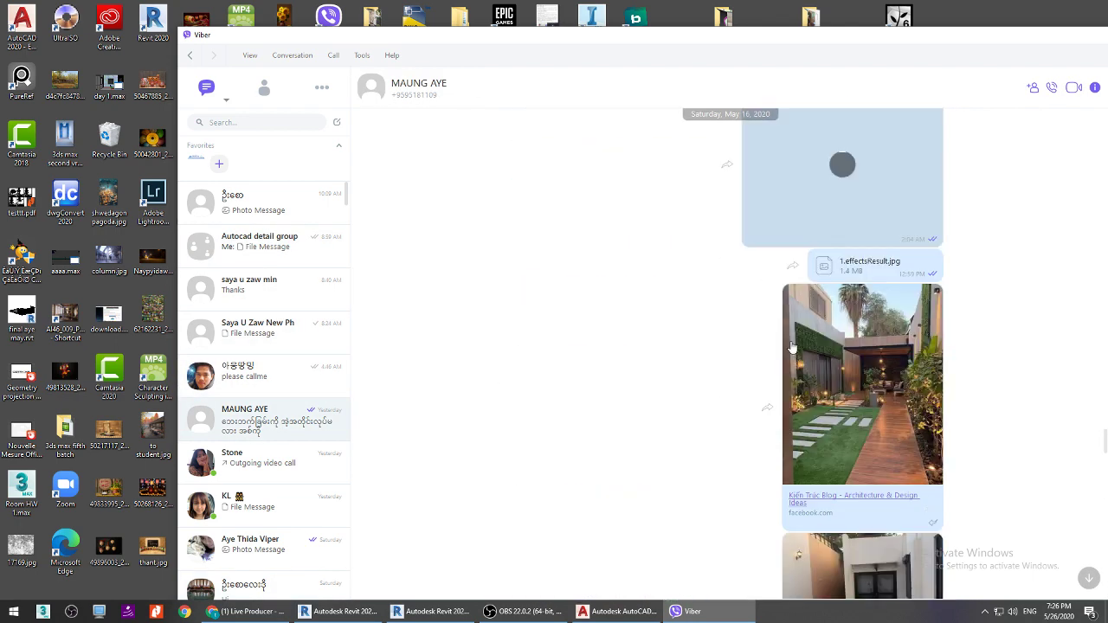
{"action": "scroll", "coordinate": [792, 347], "scroll_direction": "up", "scroll_amount": 10}
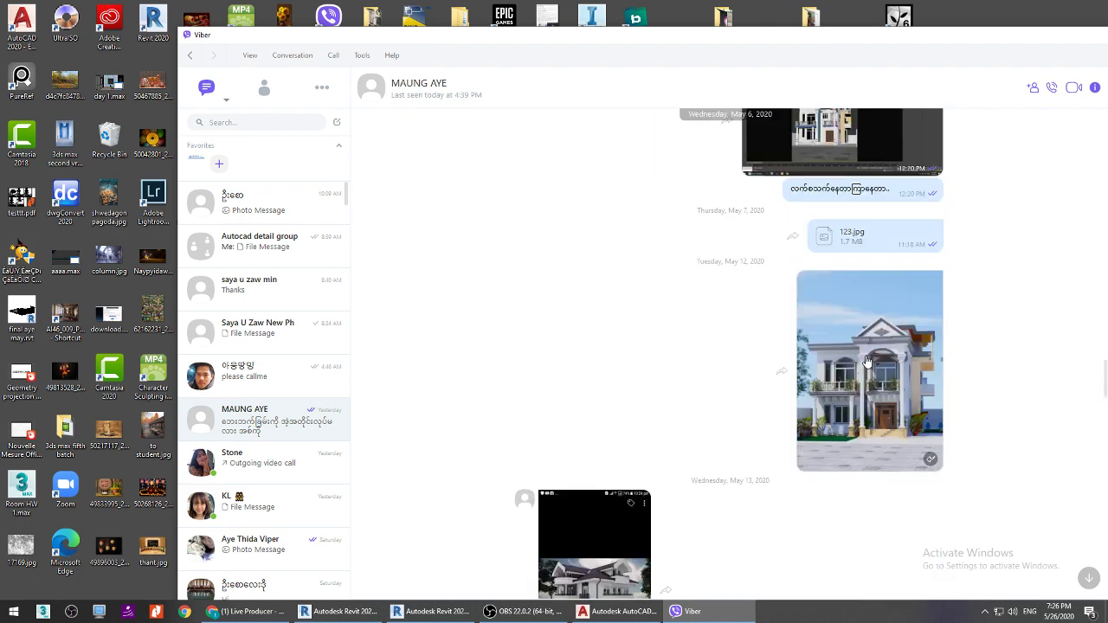
{"action": "left_click", "coordinate": [807, 361]}
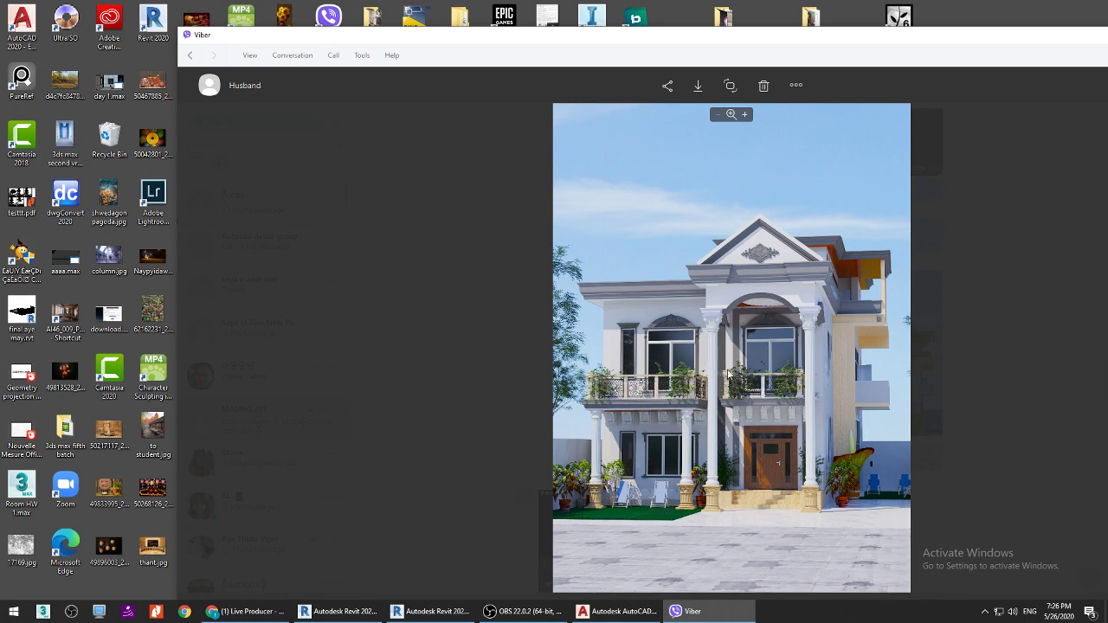
{"action": "key", "text": "Escape"}
Step: Go back to the start of the client chat and view the A101 raw line plan image from March 8
{"action": "scroll", "coordinate": [736, 354], "scroll_direction": "up", "scroll_amount": 10}
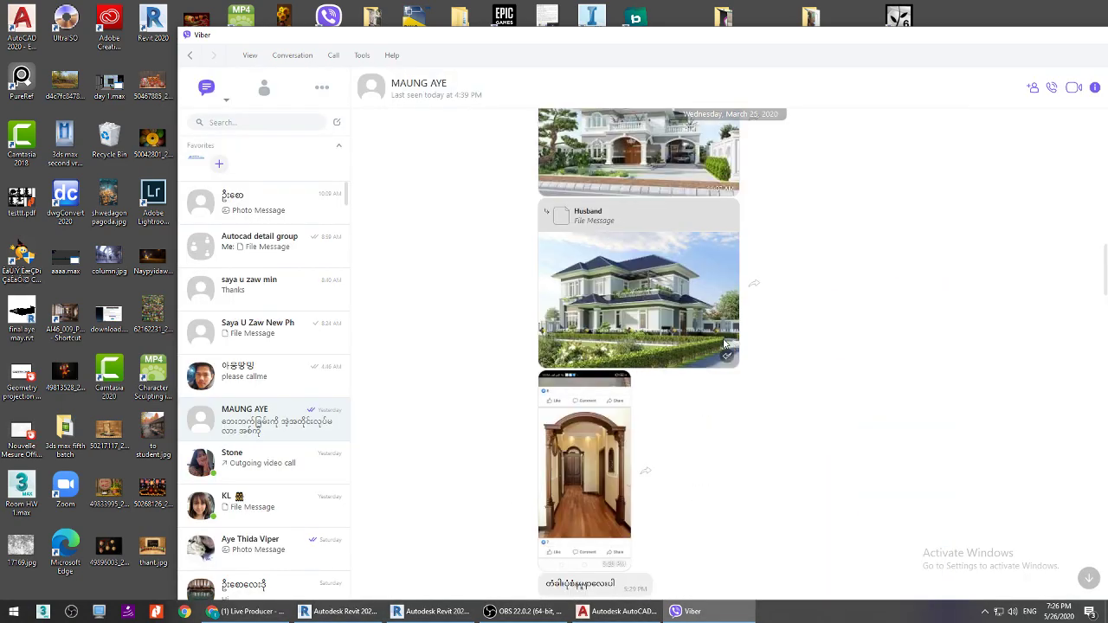
{"action": "scroll", "coordinate": [709, 334], "scroll_direction": "up", "scroll_amount": 10}
{"action": "scroll", "coordinate": [744, 332], "scroll_direction": "up", "scroll_amount": 2}
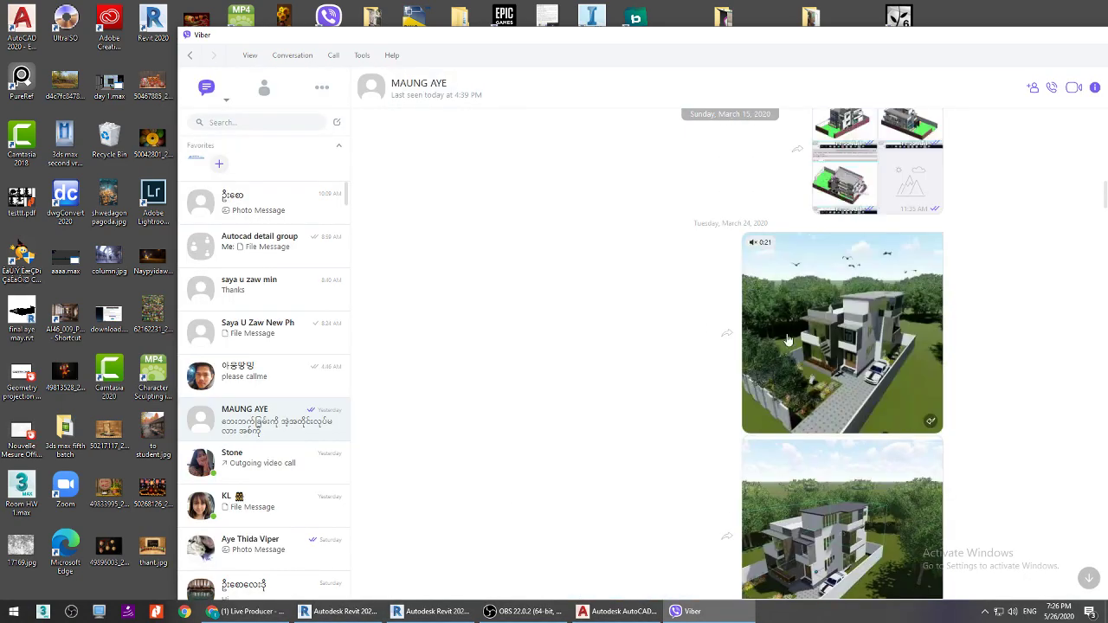
{"action": "scroll", "coordinate": [787, 340], "scroll_direction": "up", "scroll_amount": 15}
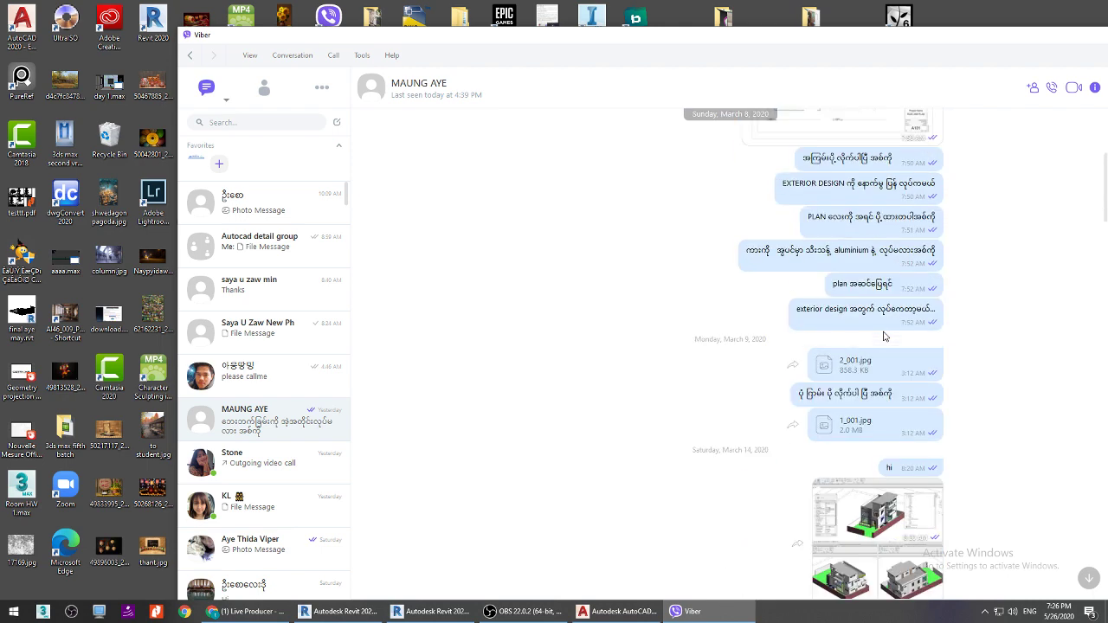
{"action": "scroll", "coordinate": [884, 338], "scroll_direction": "up", "scroll_amount": 5}
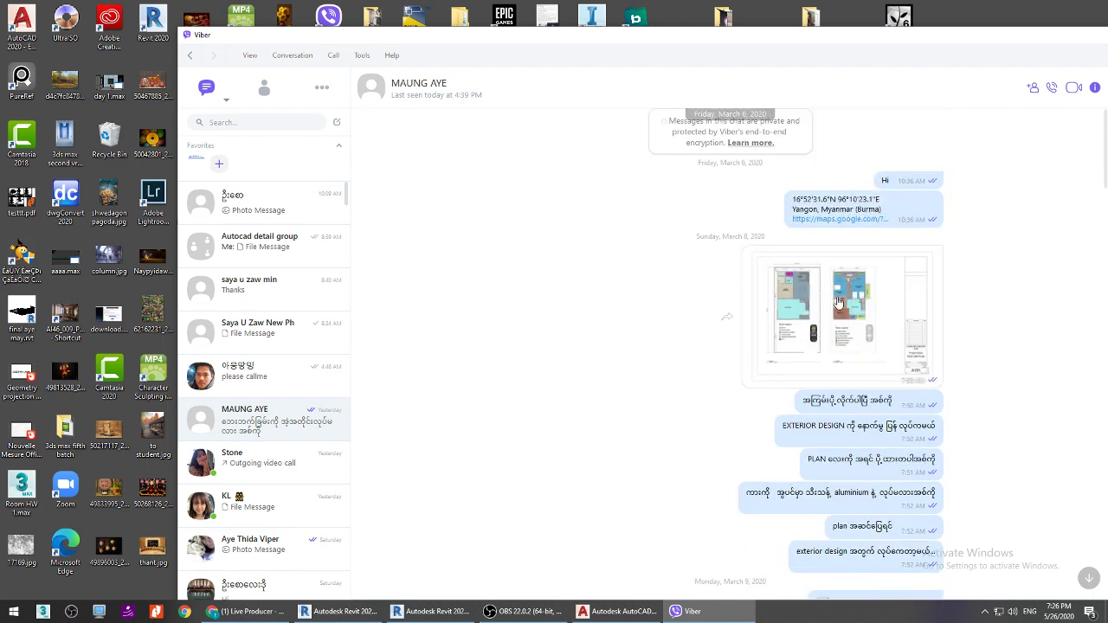
{"action": "left_click", "coordinate": [838, 303]}
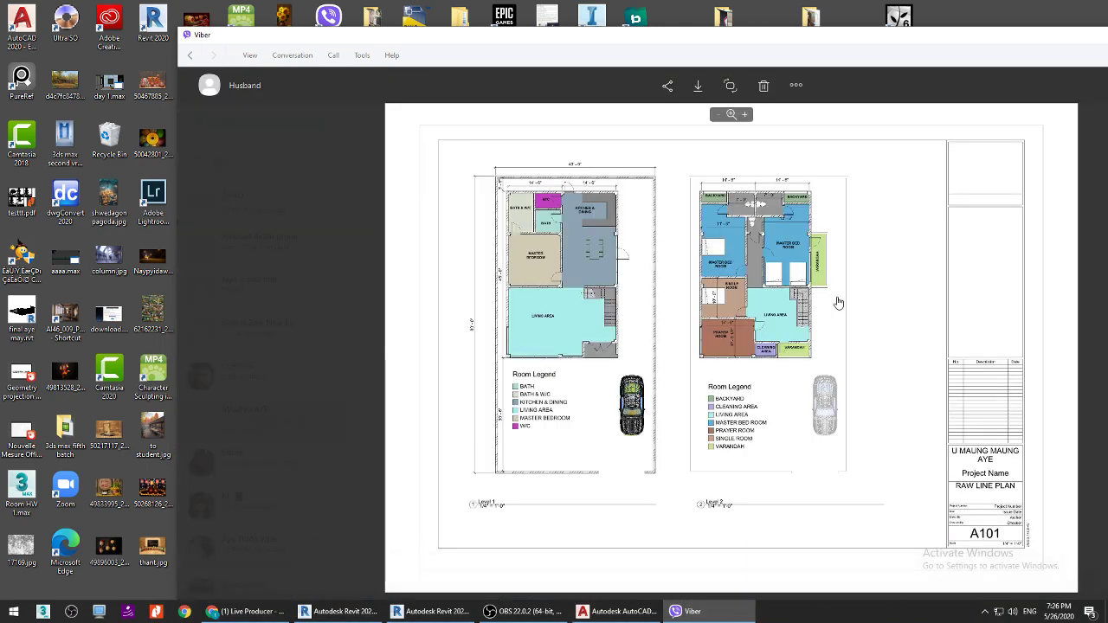
{"action": "key", "text": "Escape"}
Step: View the March 14 Revit 3D screenshots of the house full size
{"action": "scroll", "coordinate": [852, 347], "scroll_direction": "down", "scroll_amount": 8}
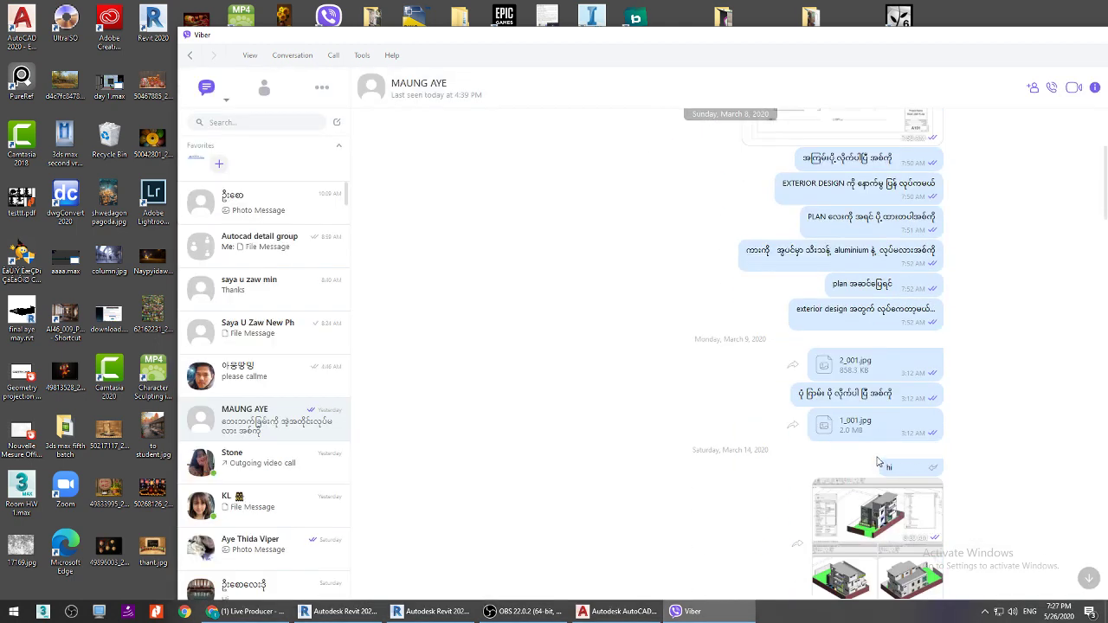
{"action": "left_click", "coordinate": [865, 391]}
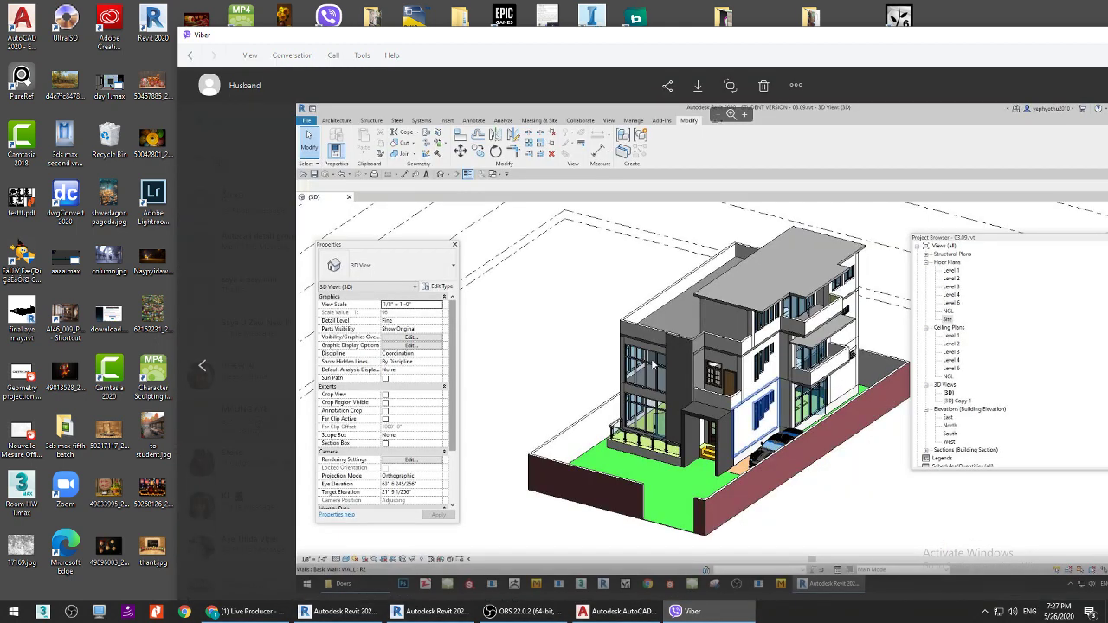
{"action": "key", "text": "Escape"}
{"action": "scroll", "coordinate": [840, 422], "scroll_direction": "down", "scroll_amount": 1}
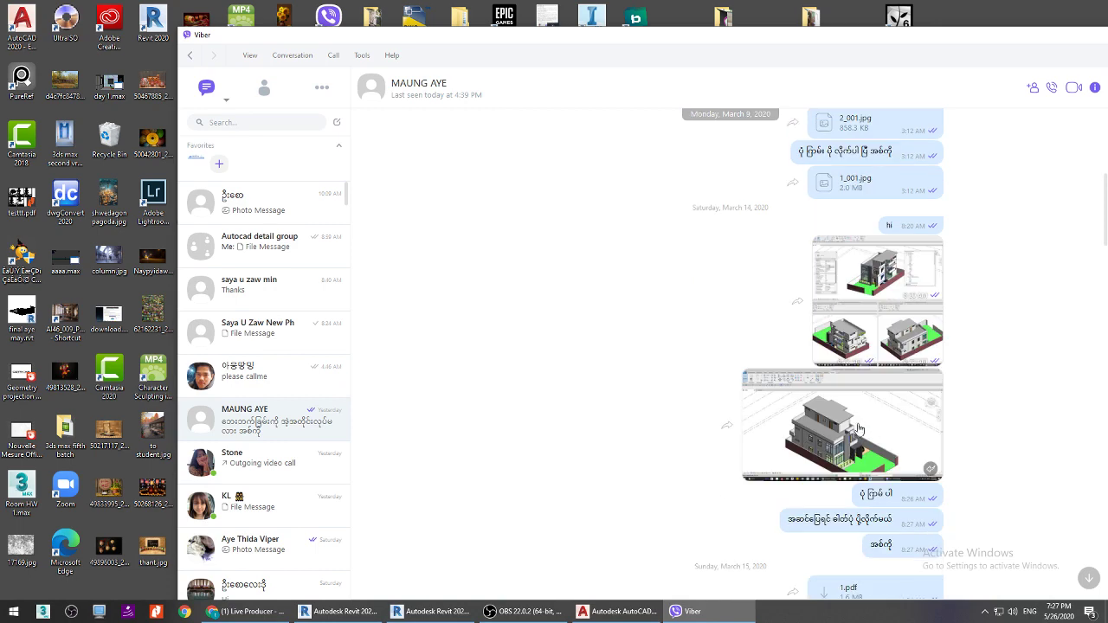
{"action": "left_click", "coordinate": [839, 422]}
{"action": "key", "text": "Escape"}
Step: View the March 24 Revit 3D screenshot and the house rendering with the flower garden full size
{"action": "scroll", "coordinate": [839, 423], "scroll_direction": "down", "scroll_amount": 6}
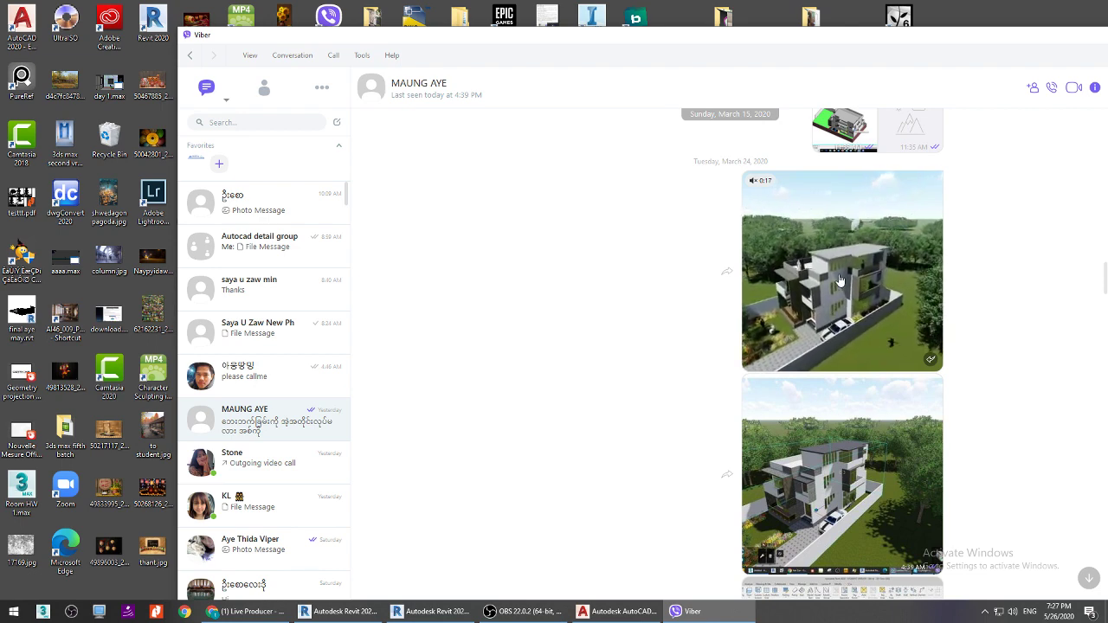
{"action": "scroll", "coordinate": [837, 307], "scroll_direction": "down", "scroll_amount": 5}
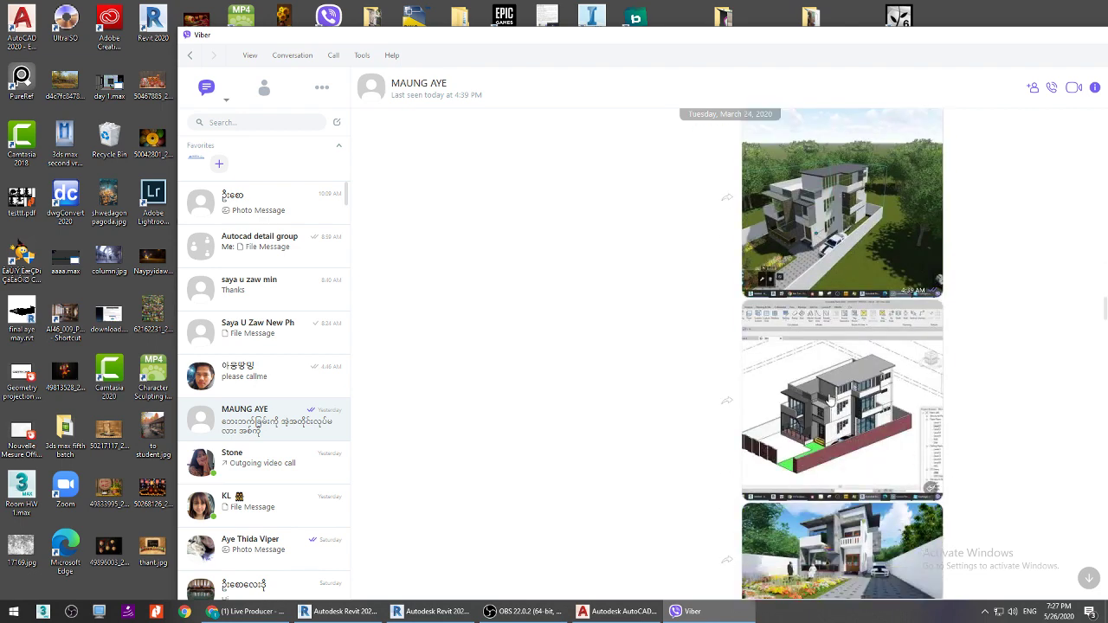
{"action": "left_click", "coordinate": [822, 331]}
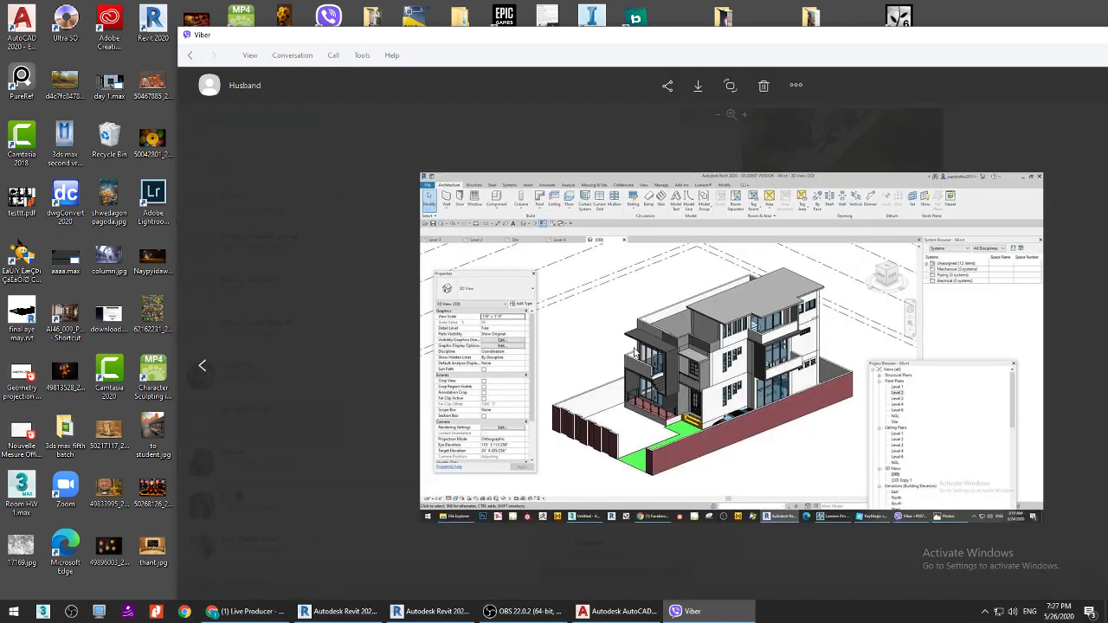
{"action": "key", "text": "Escape"}
{"action": "scroll", "coordinate": [702, 356], "scroll_direction": "down", "scroll_amount": 1}
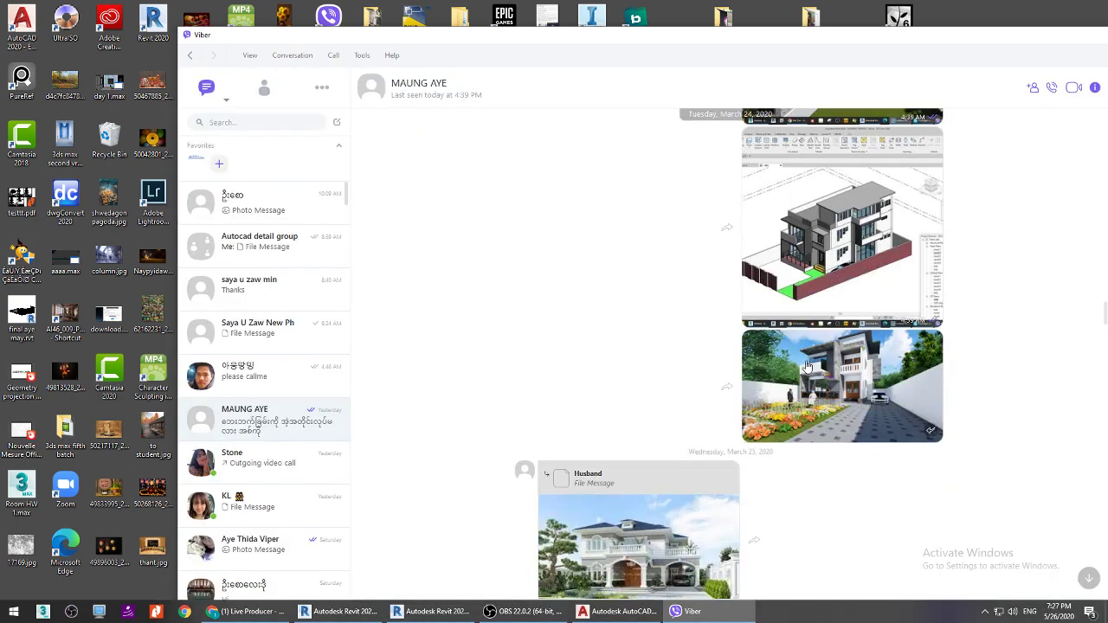
{"action": "left_click", "coordinate": [778, 403]}
{"action": "key", "text": "Escape"}
Step: View the gabled house rendering sent after the March 25 photos and the blue-and-white house rendering from May 3
{"action": "scroll", "coordinate": [778, 403], "scroll_direction": "down", "scroll_amount": 8}
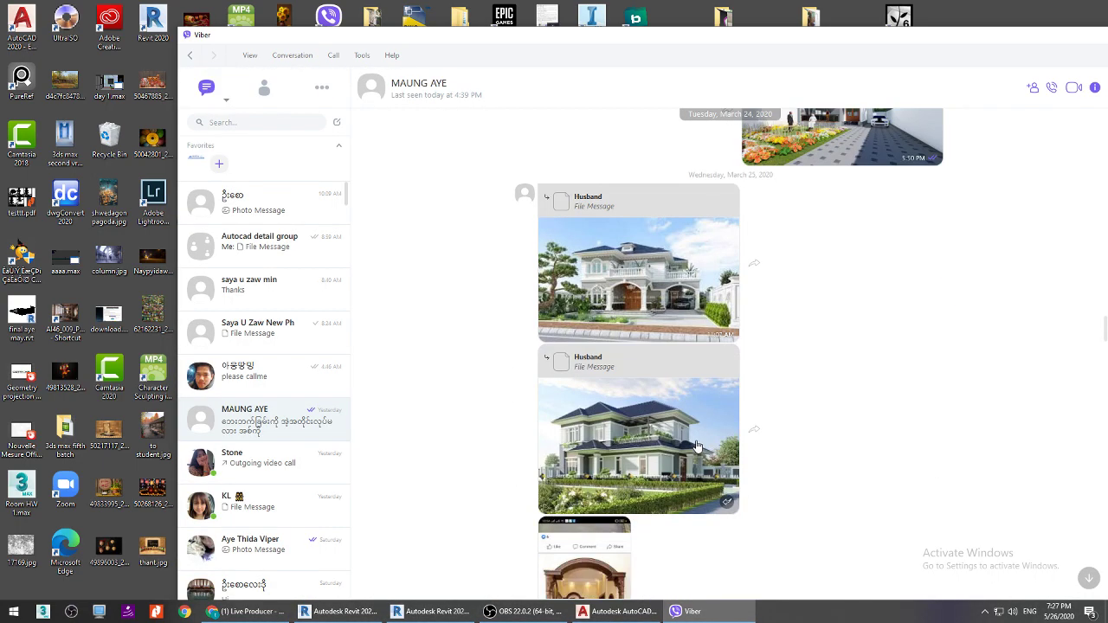
{"action": "left_click", "coordinate": [822, 433]}
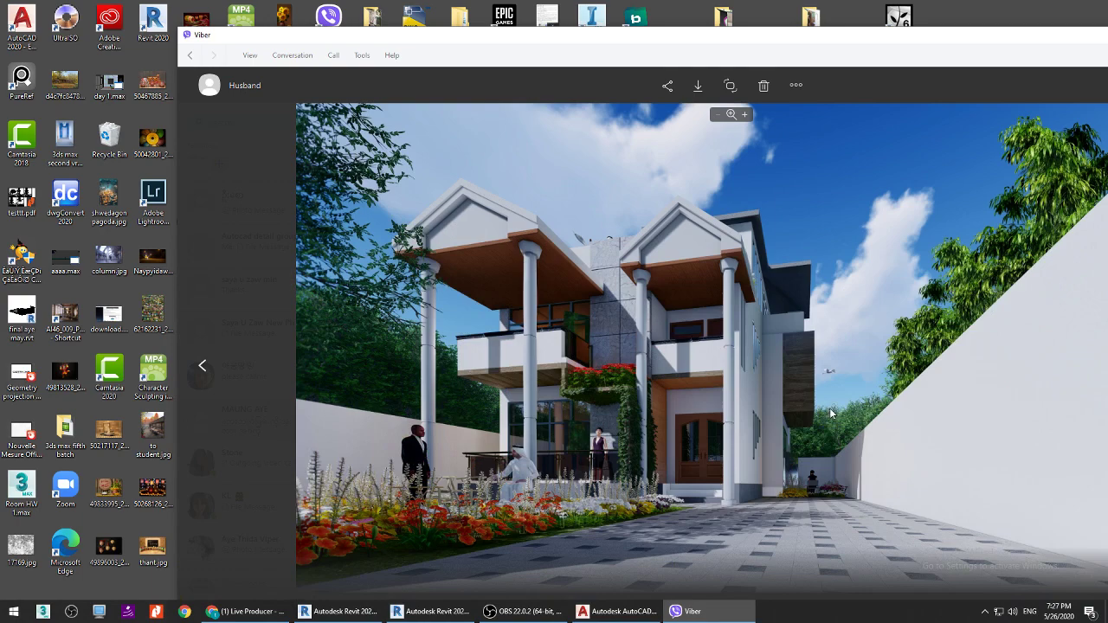
{"action": "key", "text": "Escape"}
{"action": "scroll", "coordinate": [831, 419], "scroll_direction": "down", "scroll_amount": 5}
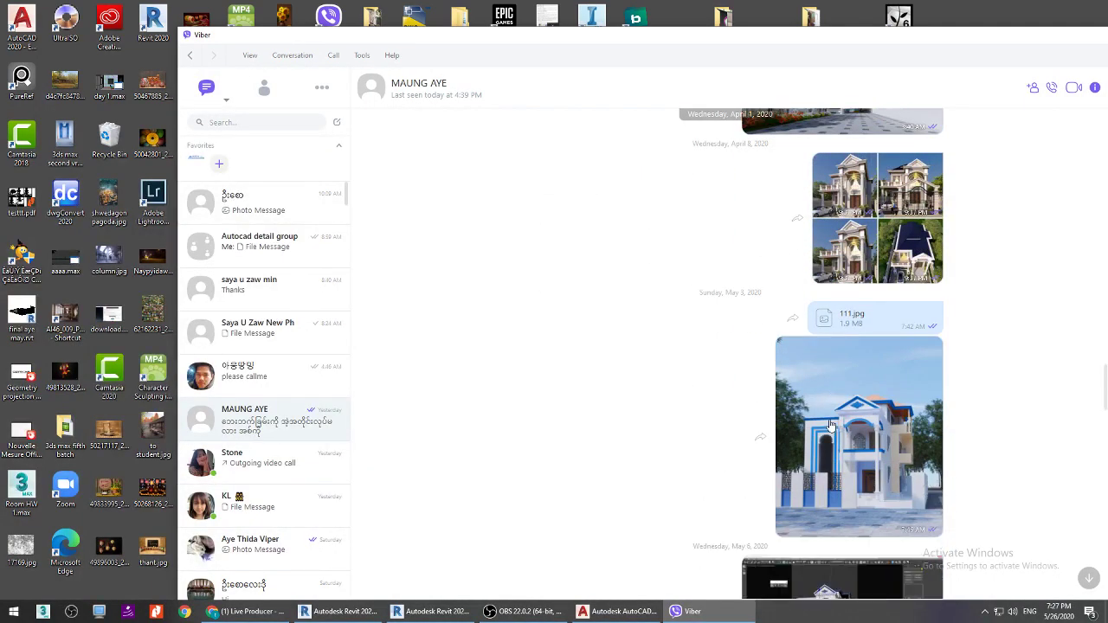
{"action": "left_click", "coordinate": [830, 424]}
{"action": "key", "text": "Escape"}
Step: Reopen the May 12 columned house rendering and continue to the May 13 reference photos
{"action": "scroll", "coordinate": [831, 420], "scroll_direction": "down", "scroll_amount": 3}
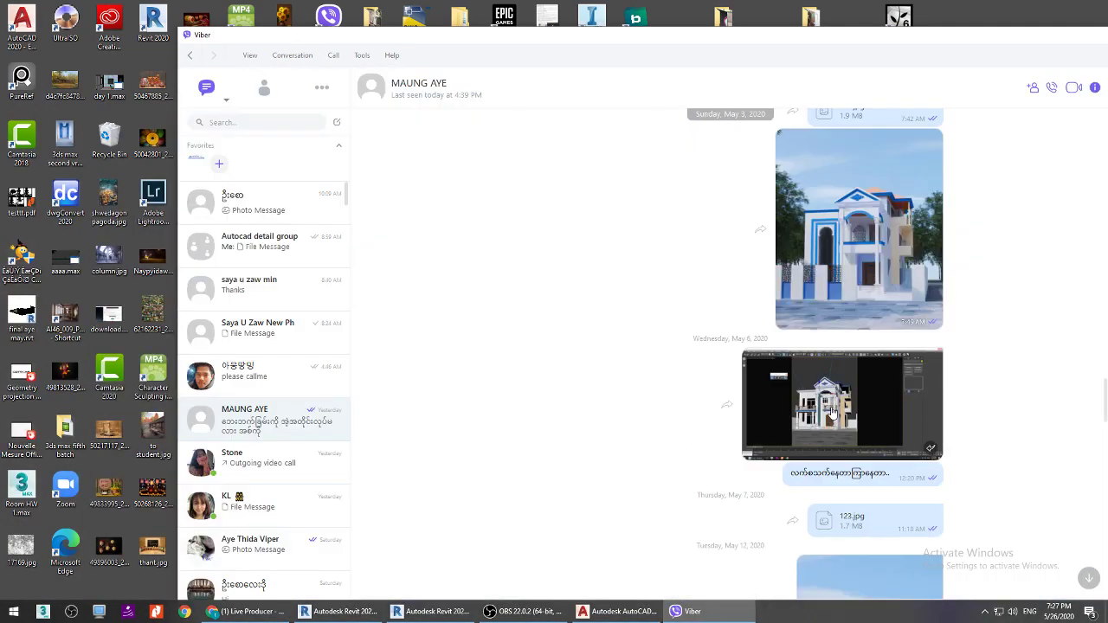
{"action": "scroll", "coordinate": [831, 413], "scroll_direction": "down", "scroll_amount": 4}
{"action": "left_click", "coordinate": [861, 416]}
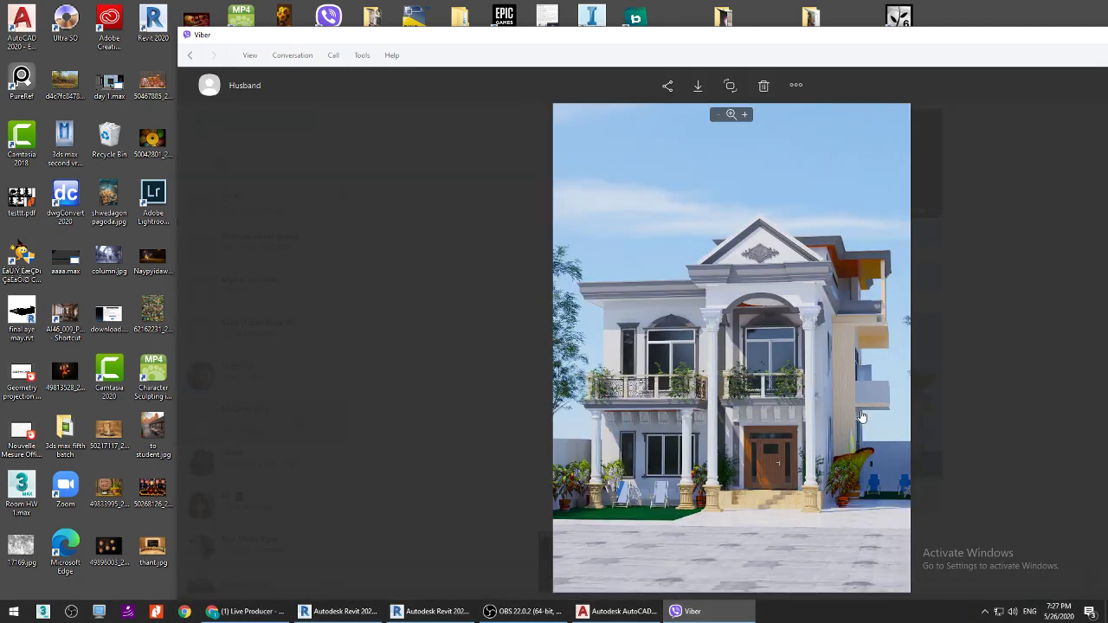
{"action": "key", "text": "Escape"}
{"action": "scroll", "coordinate": [882, 445], "scroll_direction": "down", "scroll_amount": 5}
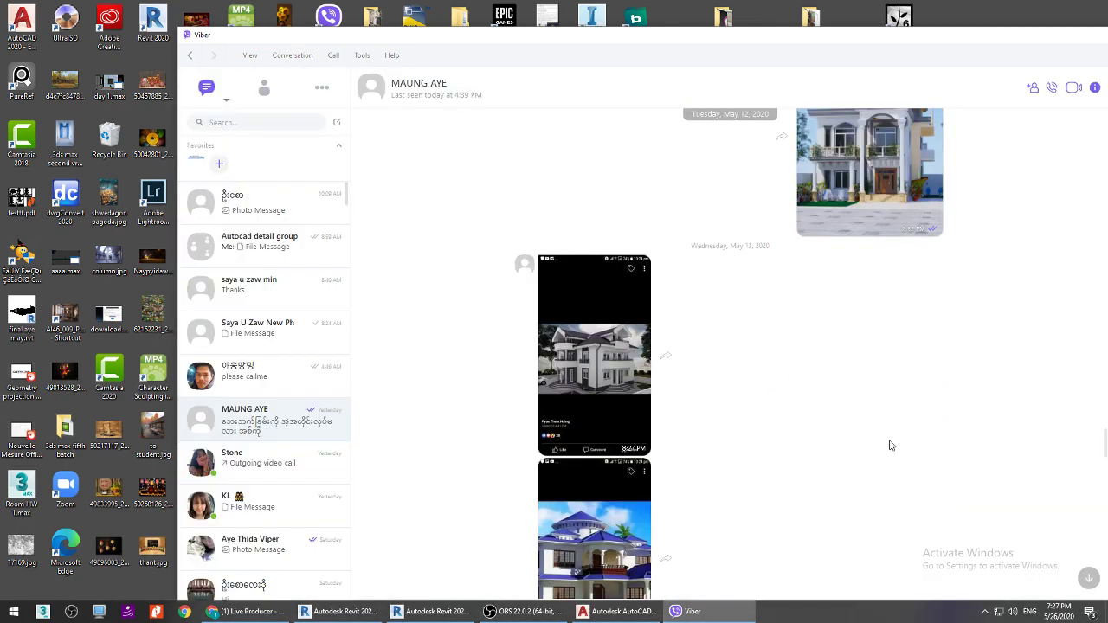
Step: Review the newest messages in the client chat and return to the May 16 house and garden images
{"action": "scroll", "coordinate": [883, 445], "scroll_direction": "down", "scroll_amount": 10}
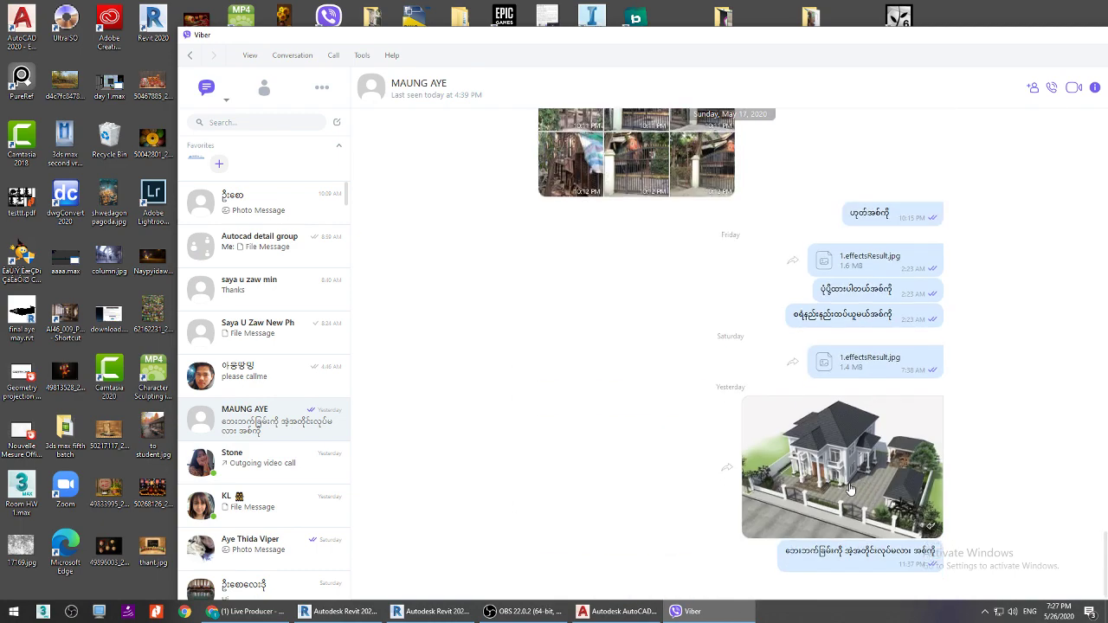
{"action": "scroll", "coordinate": [823, 462], "scroll_direction": "up", "scroll_amount": 5}
{"action": "scroll", "coordinate": [821, 460], "scroll_direction": "up", "scroll_amount": 6}
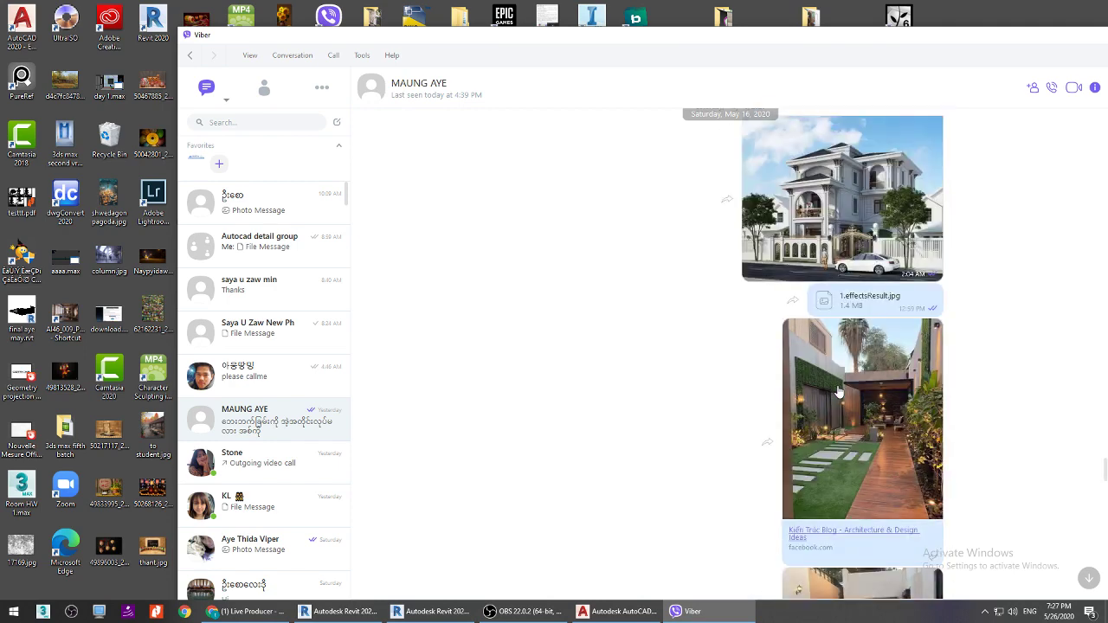
Step: View the May 12 columned house rendering full size again, then minimize the chat window
{"action": "scroll", "coordinate": [865, 372], "scroll_direction": "up", "scroll_amount": 5}
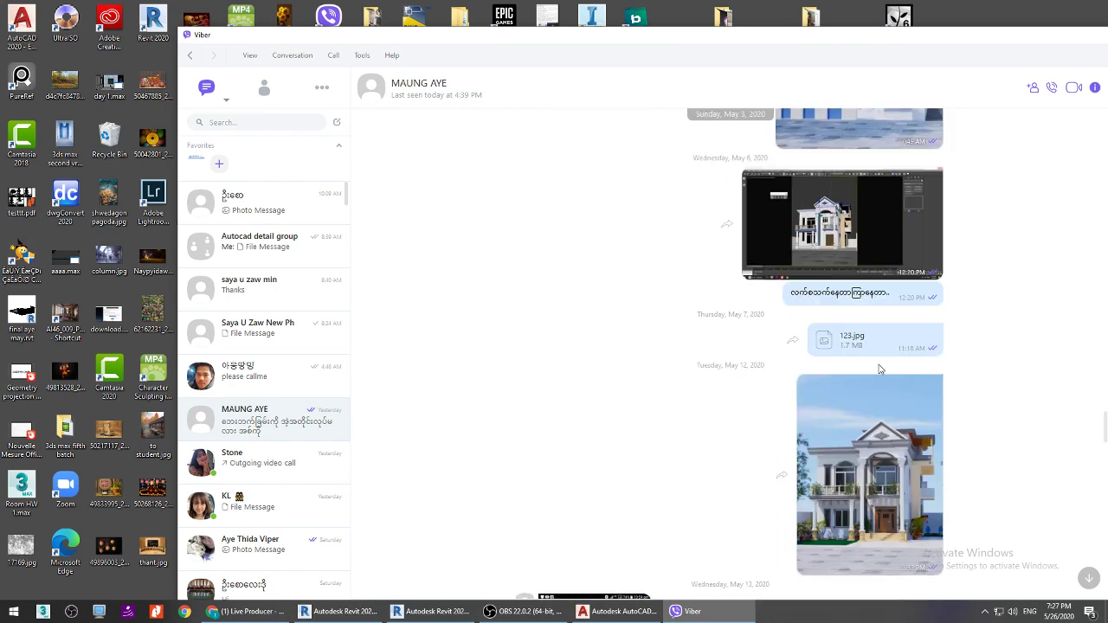
{"action": "scroll", "coordinate": [883, 407], "scroll_direction": "down", "scroll_amount": 2}
{"action": "left_click", "coordinate": [887, 398]}
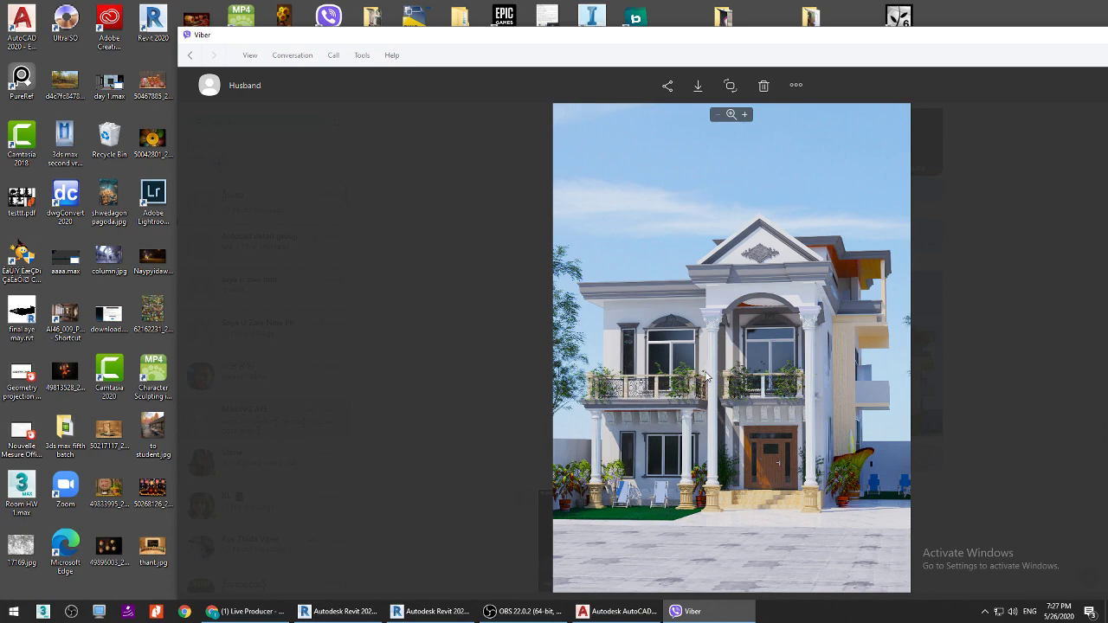
{"action": "double_click", "coordinate": [1001, 35]}
{"action": "left_click", "coordinate": [1025, 32]}
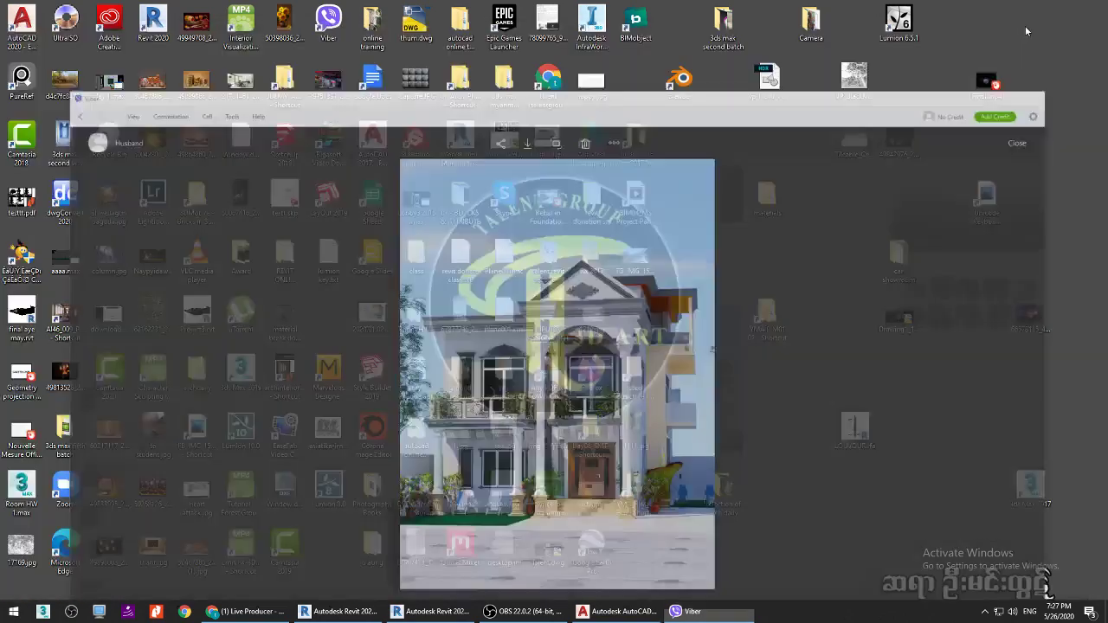
Step: Switch to Revit and bring up the Project1 window and the Family1 window family
{"action": "mouse_move", "coordinate": [455, 611]}
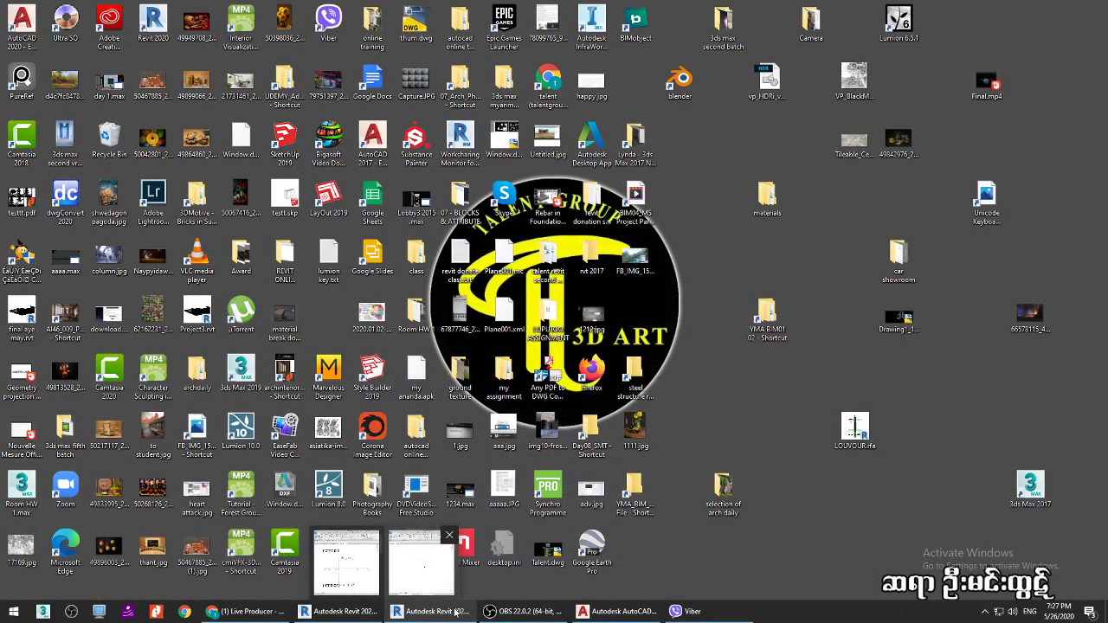
{"action": "left_click", "coordinate": [443, 581]}
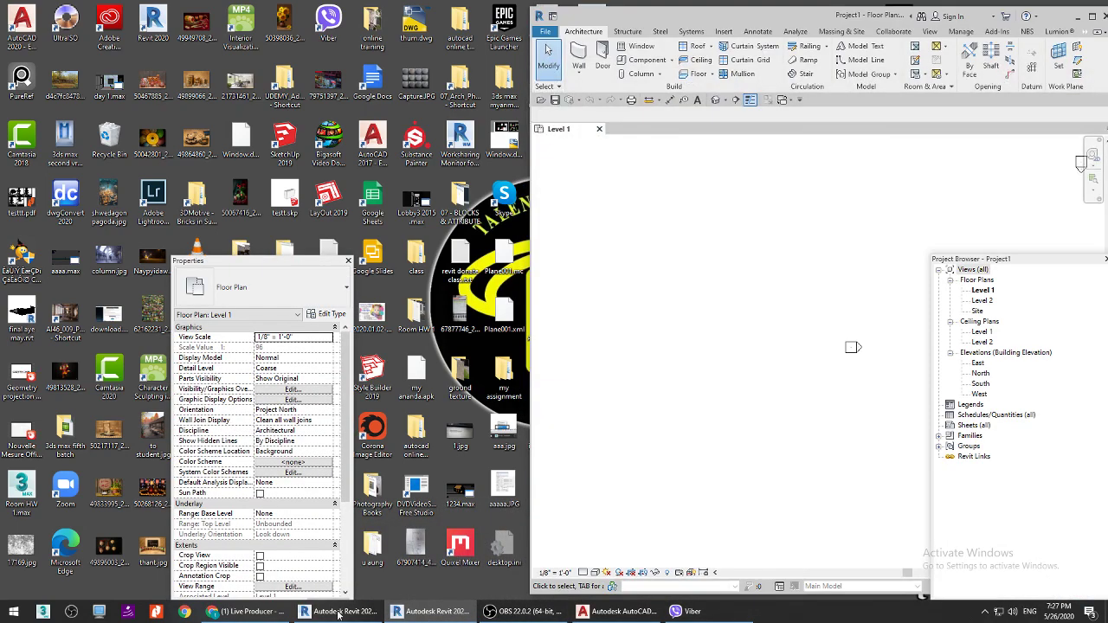
{"action": "left_click", "coordinate": [338, 611]}
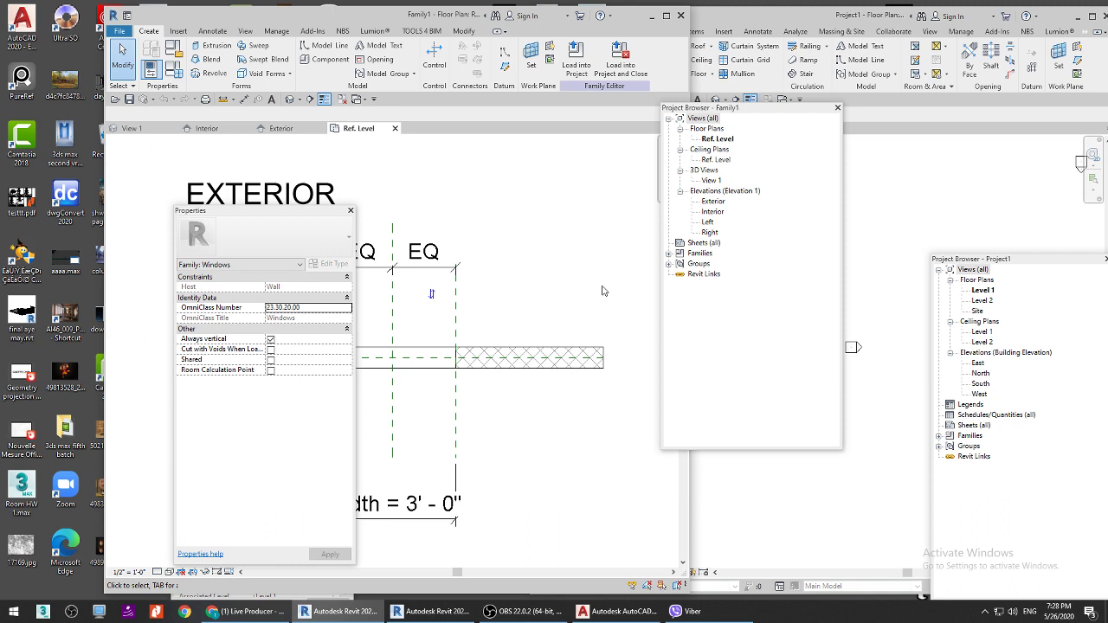
Step: Switch to AutoCAD and look over the door and window details and schedules on sheet A-403
{"action": "left_click", "coordinate": [618, 611]}
{"action": "scroll", "coordinate": [464, 290], "scroll_direction": "down", "scroll_amount": 2}
{"action": "scroll", "coordinate": [464, 291], "scroll_direction": "up", "scroll_amount": 2}
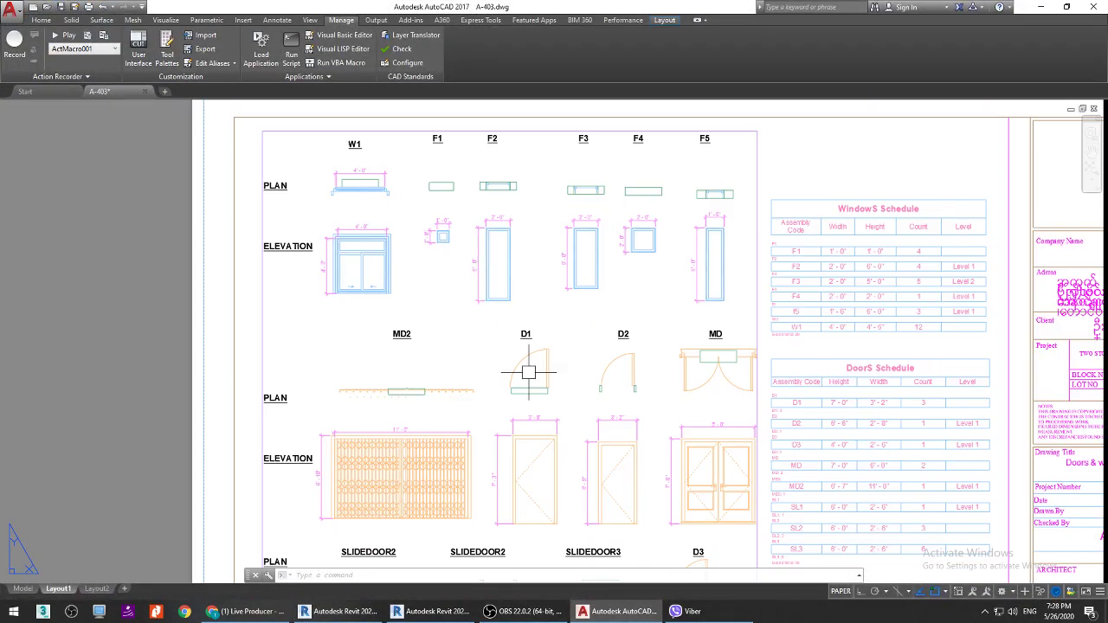
{"action": "middle_click_drag", "start_coordinate": [526, 376], "coordinate": [513, 322]}
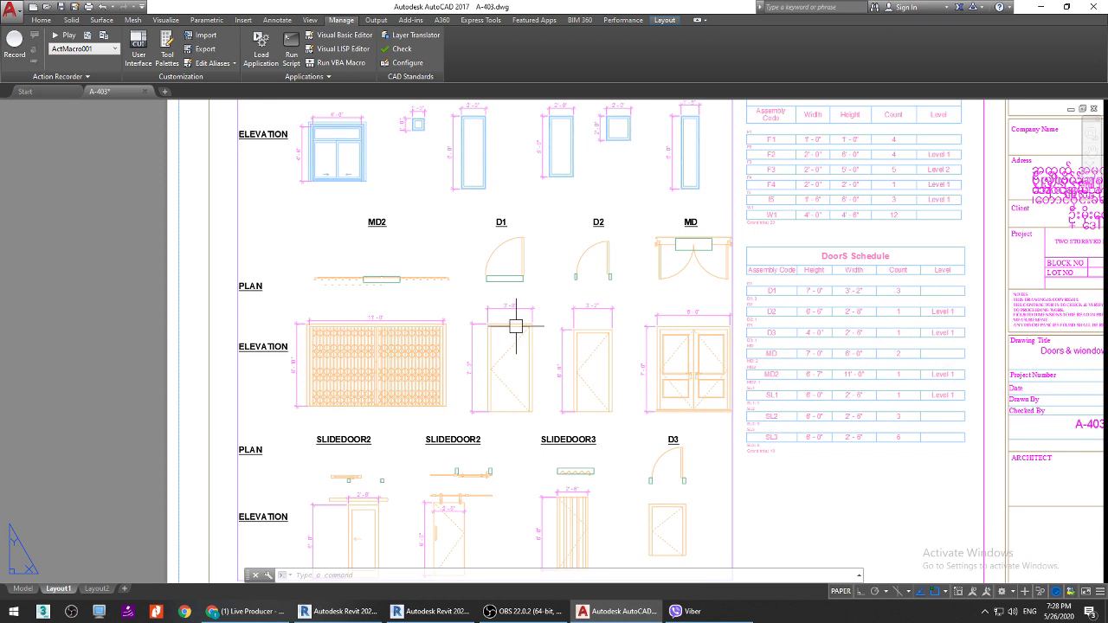
{"action": "scroll", "coordinate": [519, 311], "scroll_direction": "down", "scroll_amount": 2}
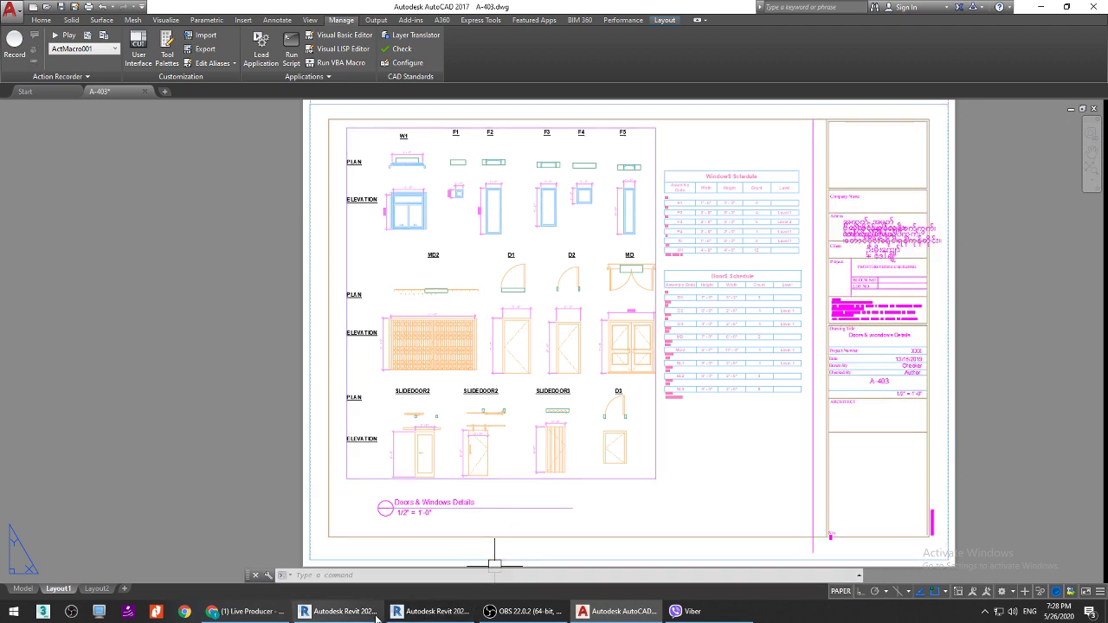
{"action": "left_click", "coordinate": [344, 611]}
{"action": "left_click", "coordinate": [344, 611]}
Step: Examine the plans and elevations of windows W1 and F1 to F5 on sheet A-403
{"action": "scroll", "coordinate": [458, 208], "scroll_direction": "up", "scroll_amount": 2}
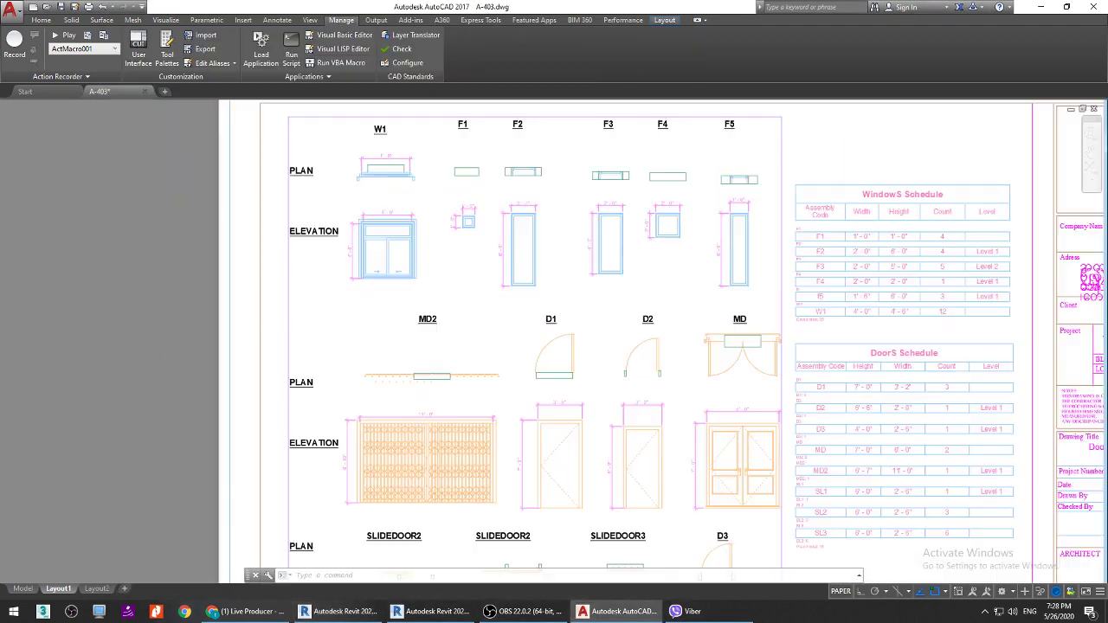
{"action": "scroll", "coordinate": [470, 230], "scroll_direction": "up", "scroll_amount": 4}
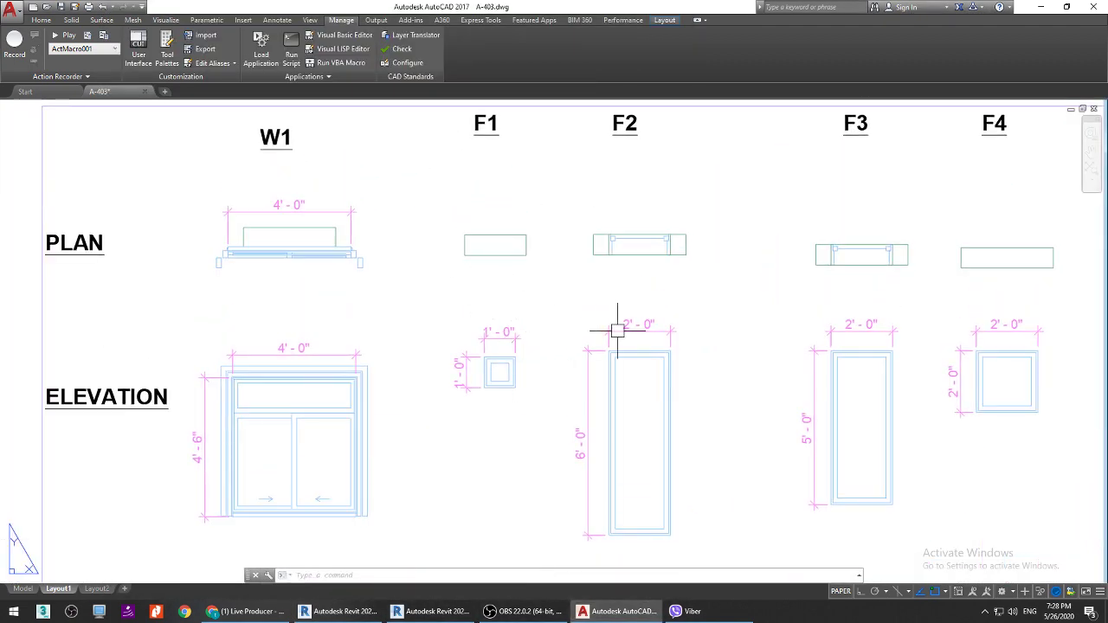
{"action": "scroll", "coordinate": [617, 330], "scroll_direction": "down", "scroll_amount": 4}
{"action": "scroll", "coordinate": [736, 336], "scroll_direction": "up", "scroll_amount": 4}
{"action": "middle_click_drag", "start_coordinate": [735, 344], "coordinate": [640, 345]}
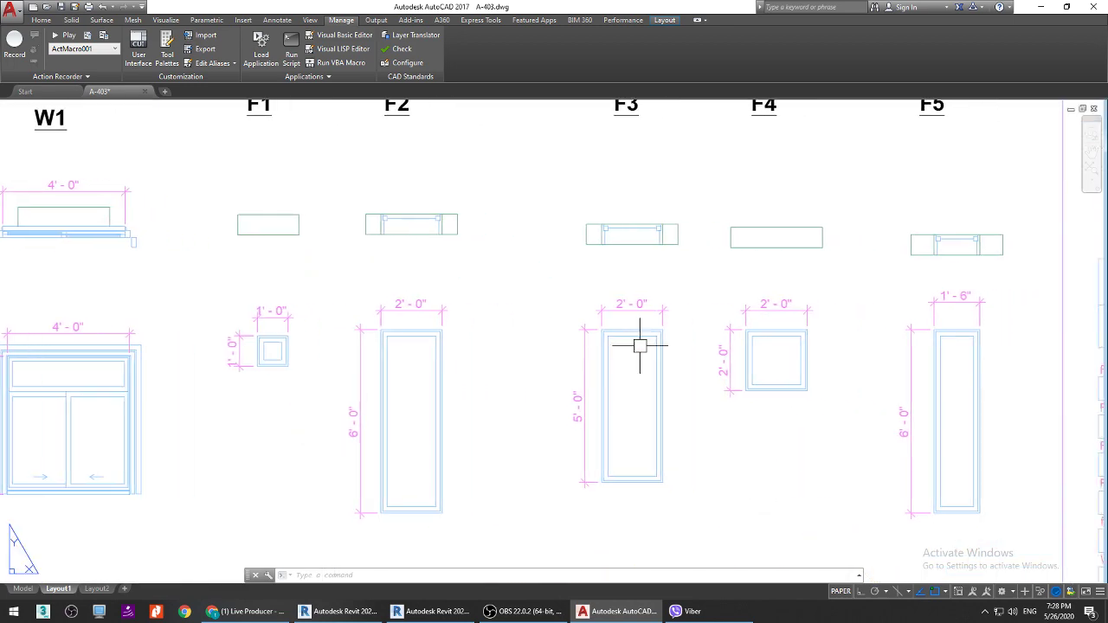
{"action": "scroll", "coordinate": [762, 327], "scroll_direction": "down", "scroll_amount": 2}
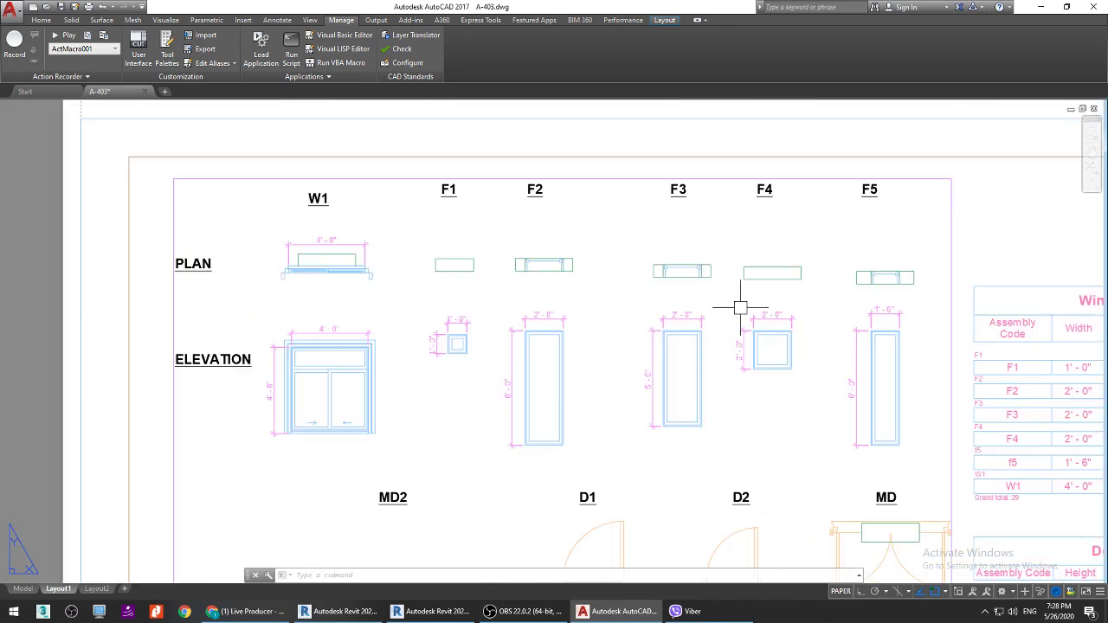
Step: Examine the frame outlines and dimensions of fixed windows F1 and F2 up close and compare them with the neighbouring windows
{"action": "scroll", "coordinate": [485, 321], "scroll_direction": "up", "scroll_amount": 4}
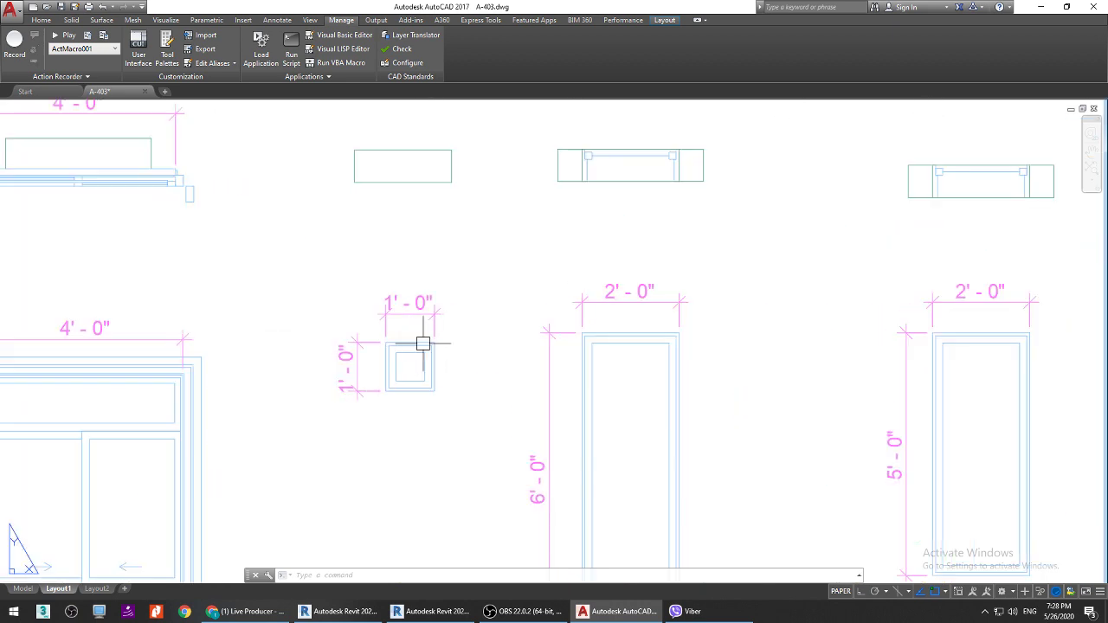
{"action": "middle_click_drag", "start_coordinate": [510, 336], "coordinate": [578, 322]}
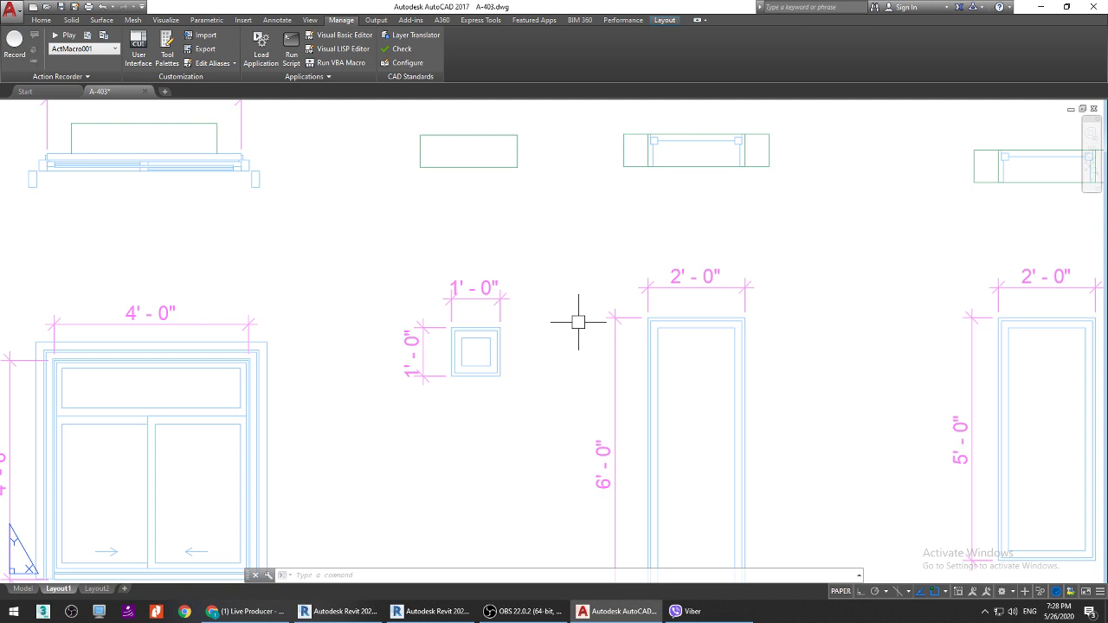
{"action": "scroll", "coordinate": [559, 338], "scroll_direction": "down", "scroll_amount": 2}
{"action": "scroll", "coordinate": [643, 217], "scroll_direction": "up", "scroll_amount": 2}
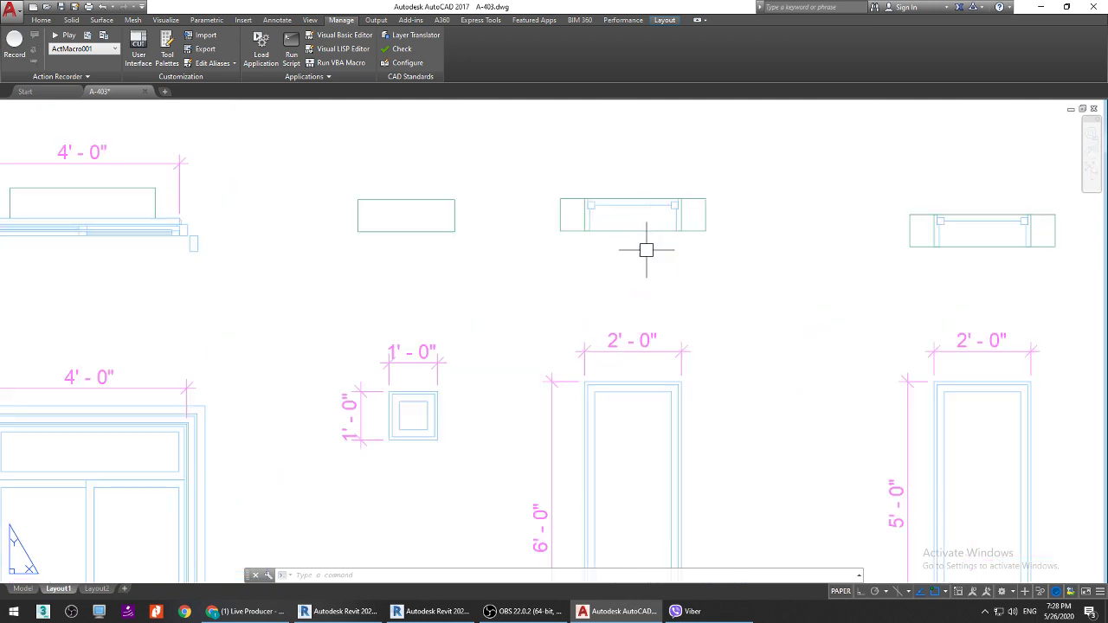
{"action": "scroll", "coordinate": [609, 314], "scroll_direction": "up", "scroll_amount": 2}
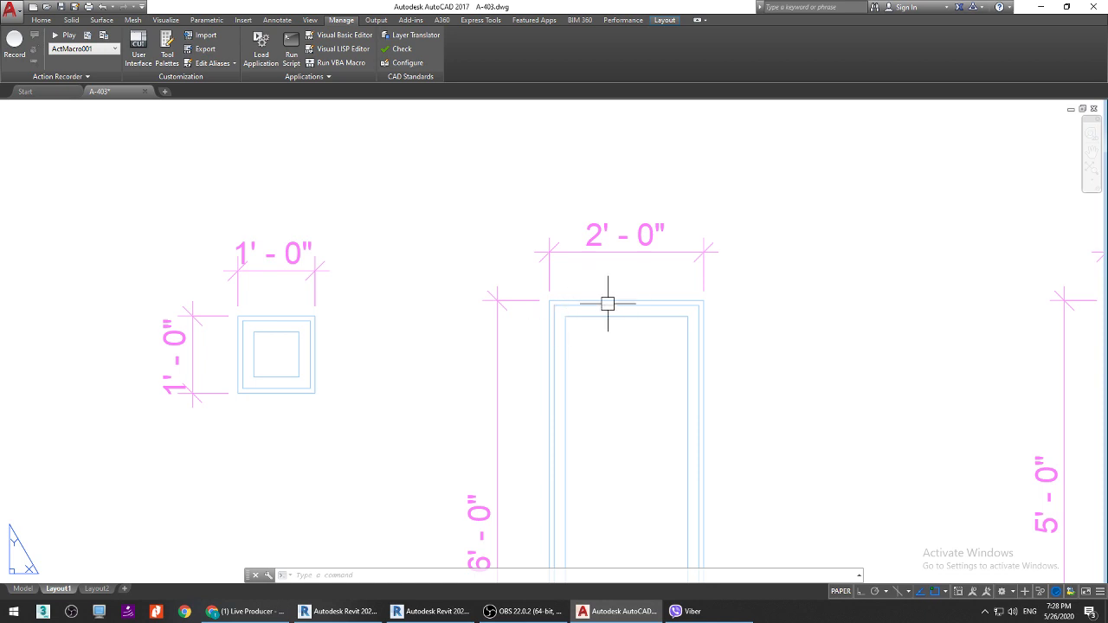
{"action": "scroll", "coordinate": [565, 307], "scroll_direction": "up", "scroll_amount": 3}
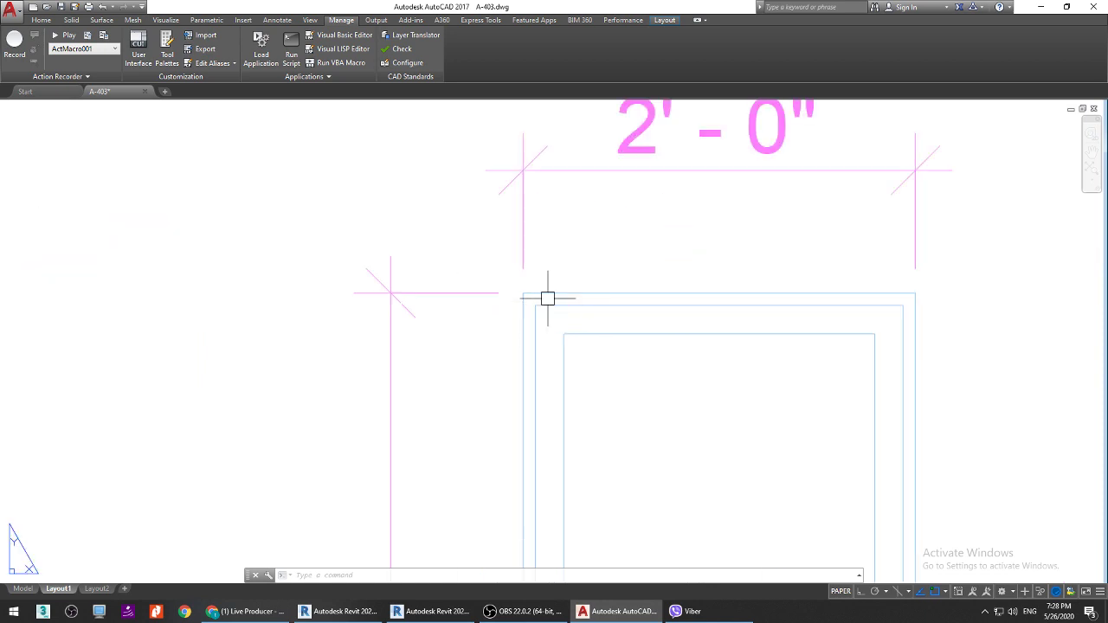
{"action": "scroll", "coordinate": [565, 315], "scroll_direction": "down", "scroll_amount": 5}
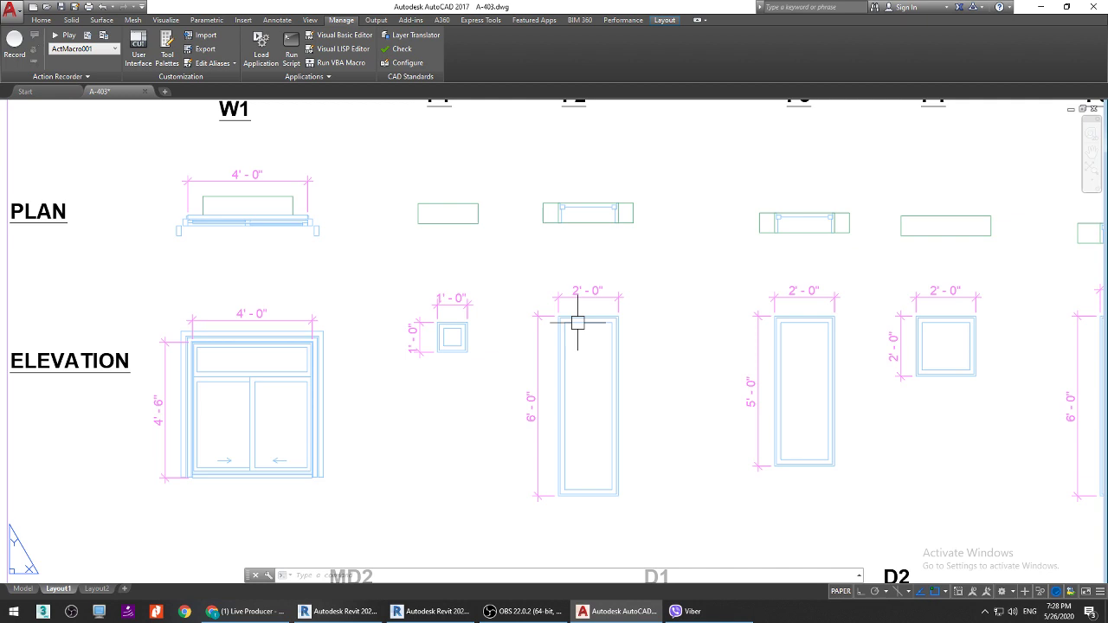
{"action": "scroll", "coordinate": [577, 323], "scroll_direction": "up", "scroll_amount": 3}
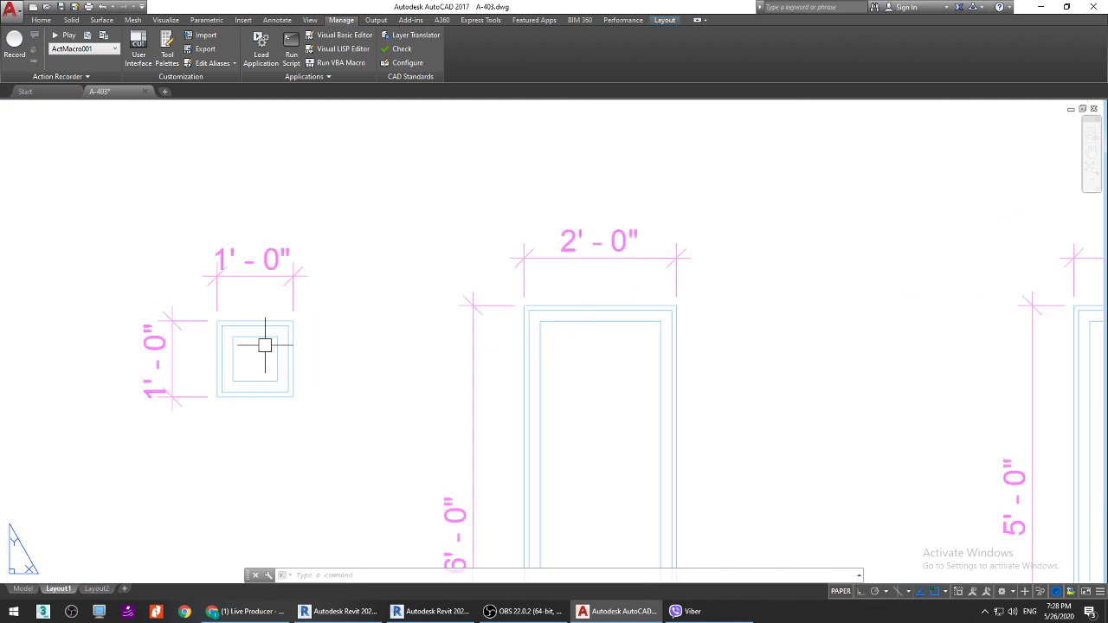
{"action": "middle_click_drag", "start_coordinate": [270, 337], "coordinate": [359, 322]}
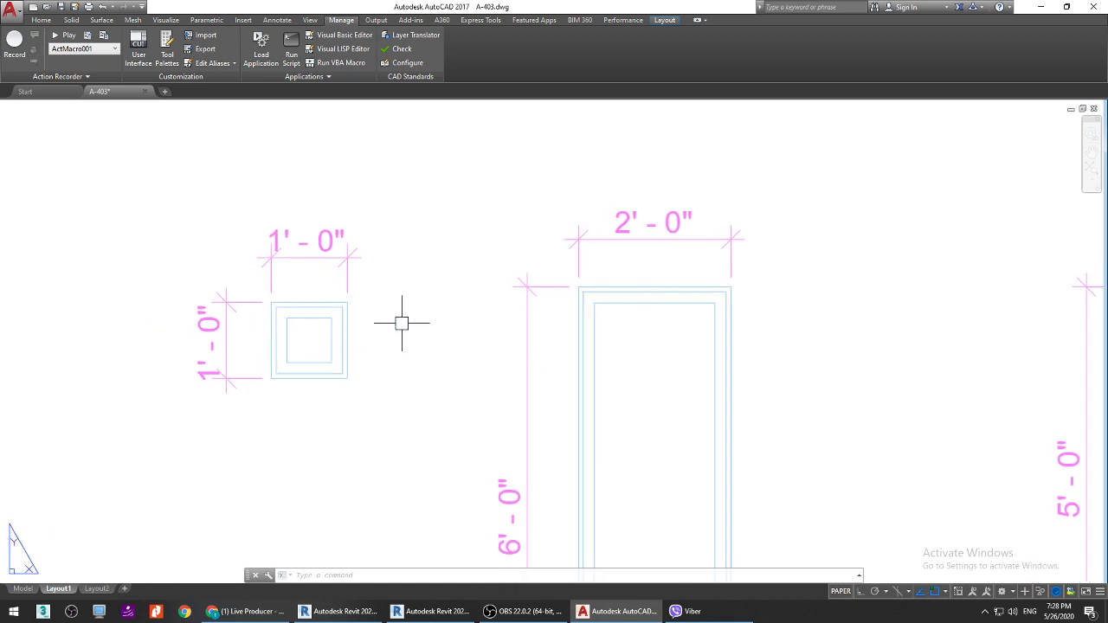
{"action": "scroll", "coordinate": [592, 316], "scroll_direction": "down", "scroll_amount": 8}
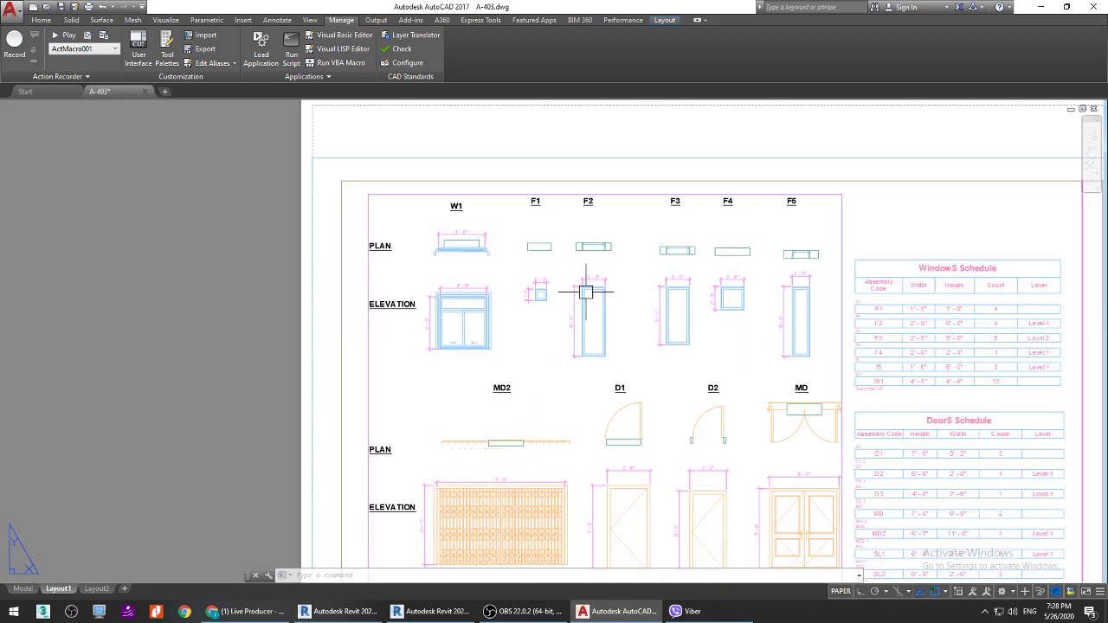
{"action": "scroll", "coordinate": [586, 289], "scroll_direction": "up", "scroll_amount": 3}
{"action": "mouse_move", "coordinate": [571, 304]}
{"action": "middle_mouse_down"}
{"action": "mouse_move", "coordinate": [564, 353]}
{"action": "mouse_move", "coordinate": [545, 357]}
{"action": "middle_mouse_up"}
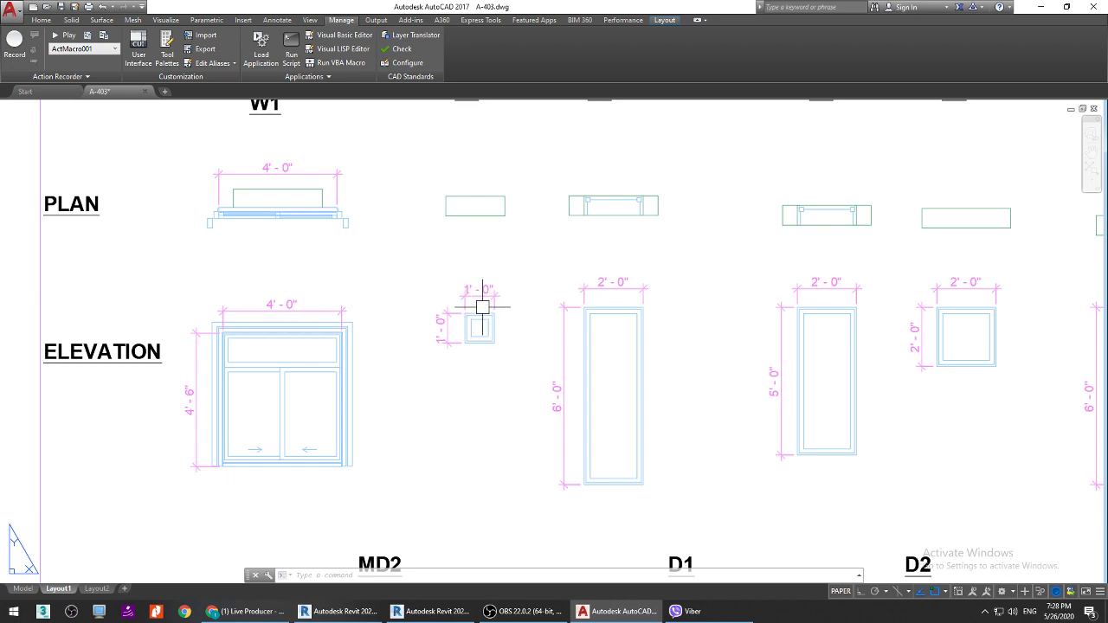
Step: Switch to the Revit window family, minimize AutoCAD, and arrange the family window and Properties palette so the Ref. Level plan is clear
{"action": "left_click", "coordinate": [340, 611]}
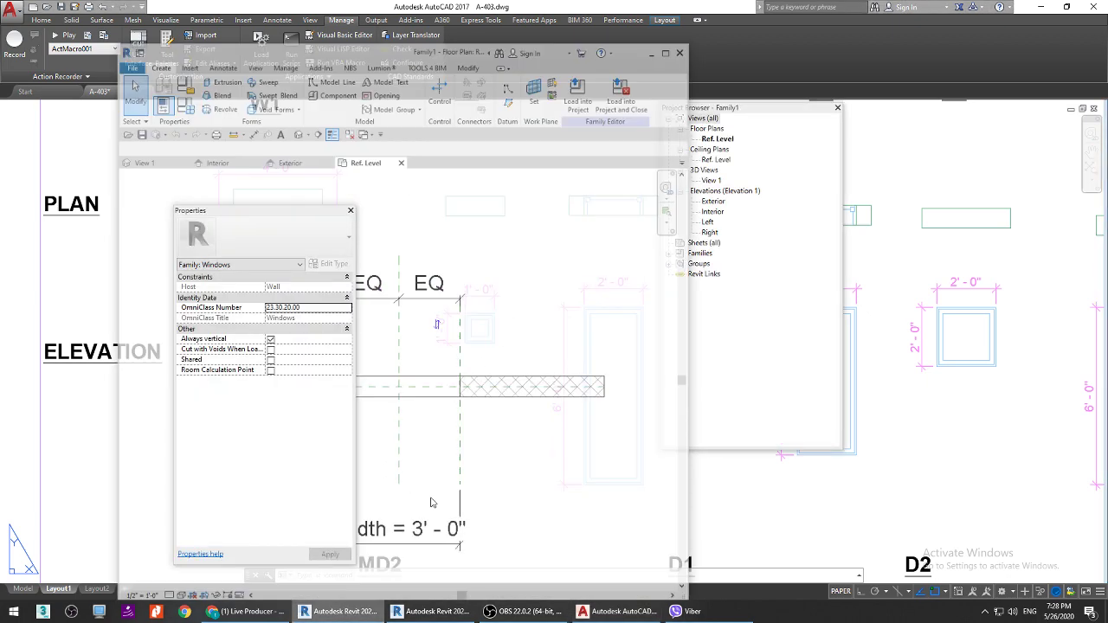
{"action": "mouse_move", "coordinate": [530, 22]}
{"action": "left_mouse_down"}
{"action": "mouse_move", "coordinate": [579, 33]}
{"action": "mouse_move", "coordinate": [538, 26]}
{"action": "left_mouse_up"}
{"action": "left_click", "coordinate": [1039, 7]}
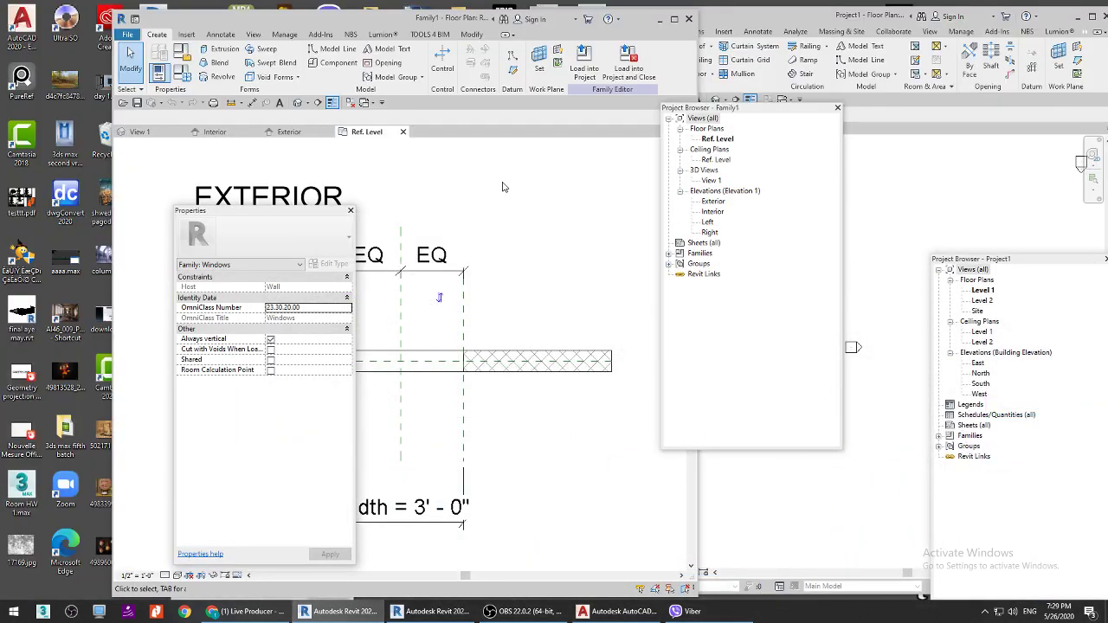
{"action": "left_click_drag", "start_coordinate": [380, 27], "coordinate": [299, 22]}
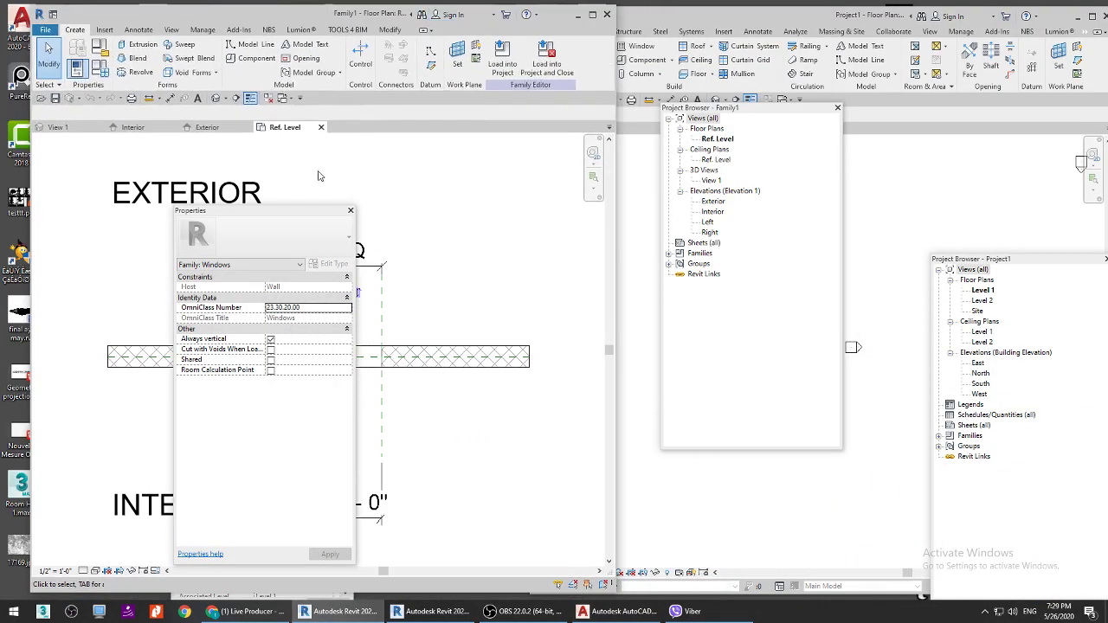
{"action": "left_click_drag", "start_coordinate": [299, 215], "coordinate": [178, 250]}
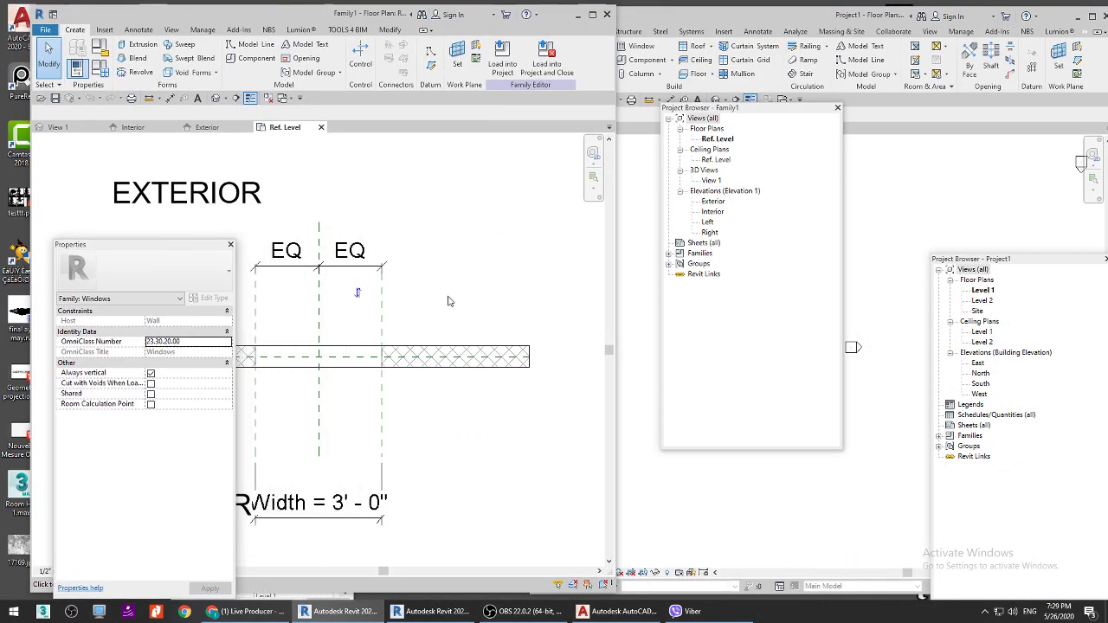
{"action": "scroll", "coordinate": [448, 301], "scroll_direction": "down", "scroll_amount": 3}
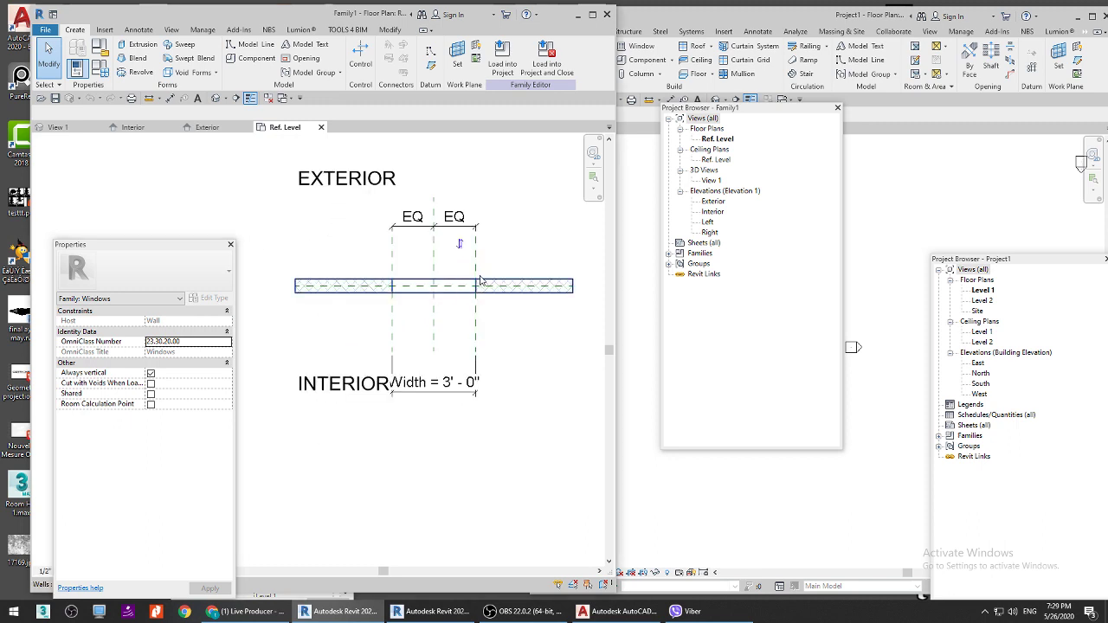
{"action": "middle_click_drag", "start_coordinate": [480, 280], "coordinate": [446, 298]}
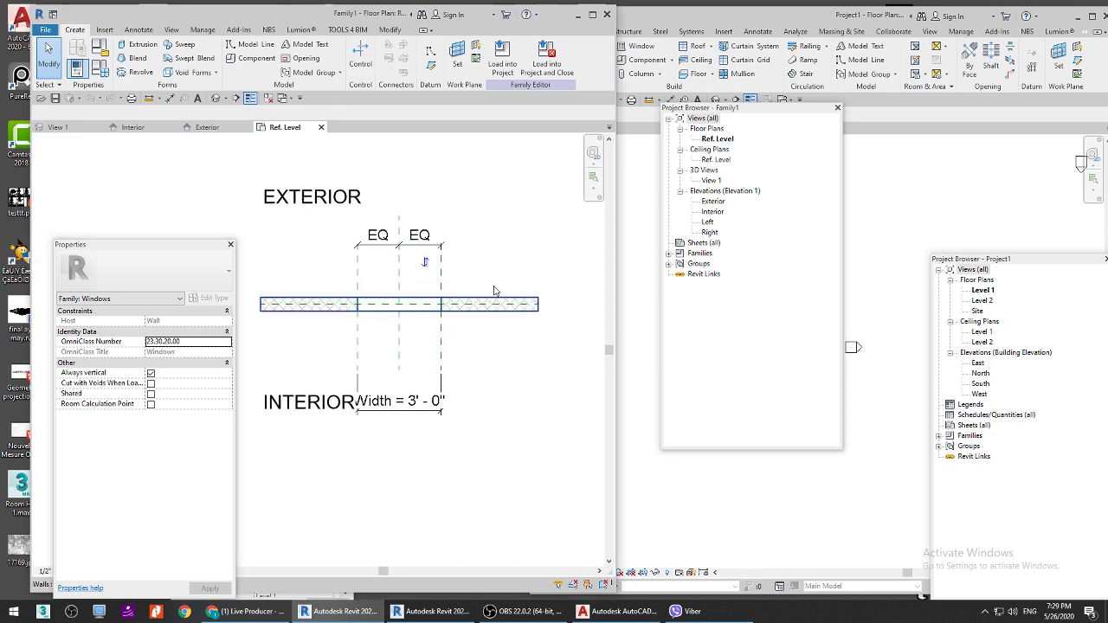
Step: Open the window family's Exterior elevation and close the inactive views
{"action": "double_click", "coordinate": [713, 202]}
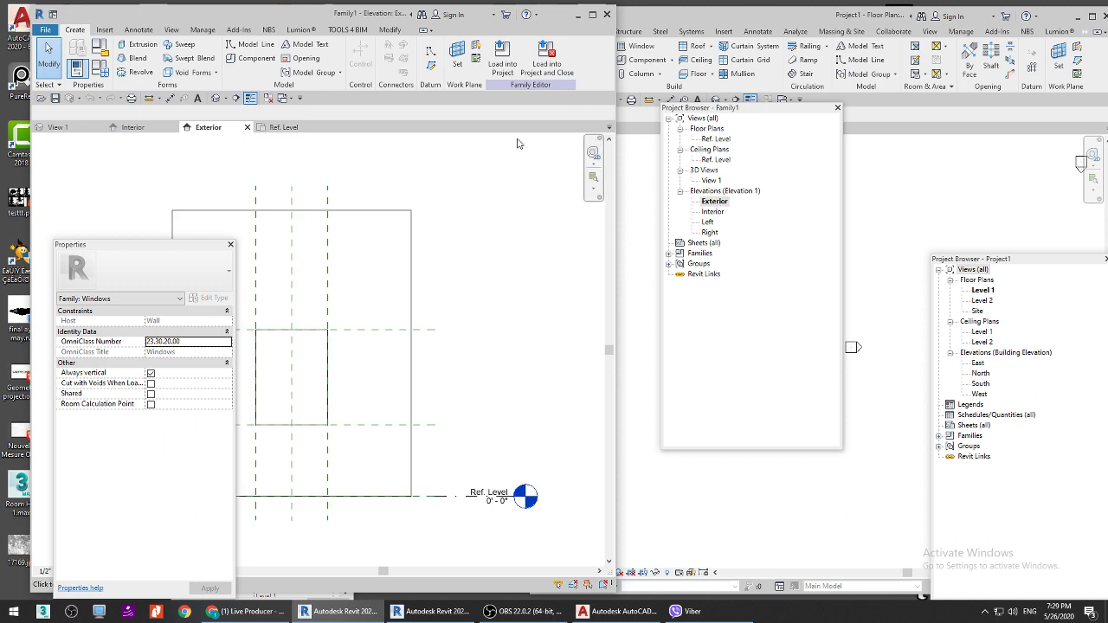
{"action": "left_click", "coordinate": [268, 99]}
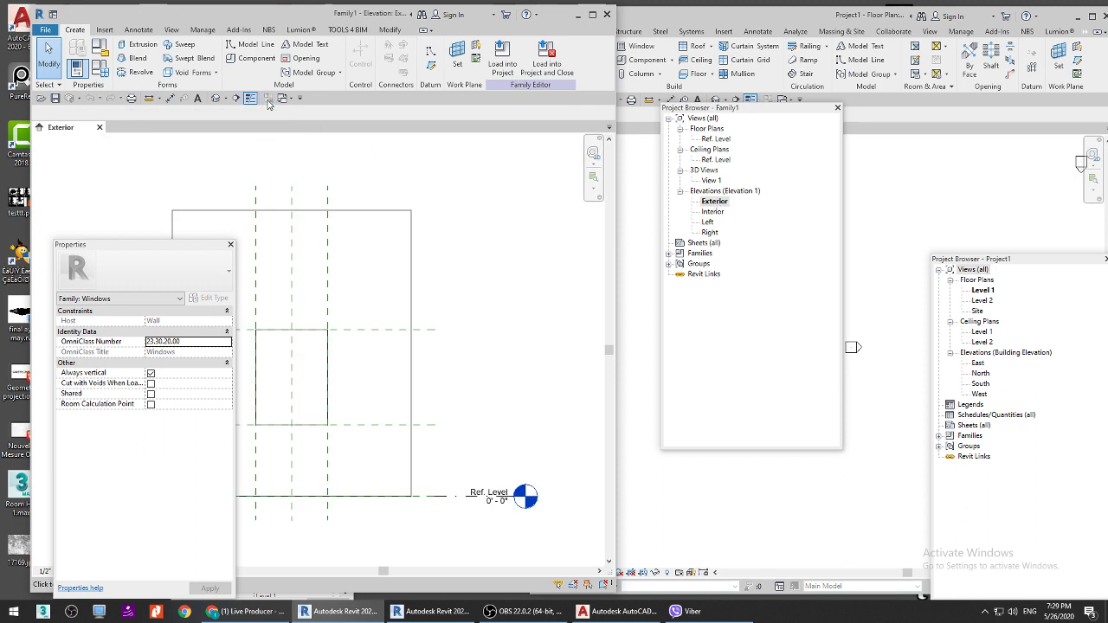
{"action": "scroll", "coordinate": [290, 250], "scroll_direction": "up", "scroll_amount": 2}
{"action": "scroll", "coordinate": [353, 222], "scroll_direction": "down", "scroll_amount": 3}
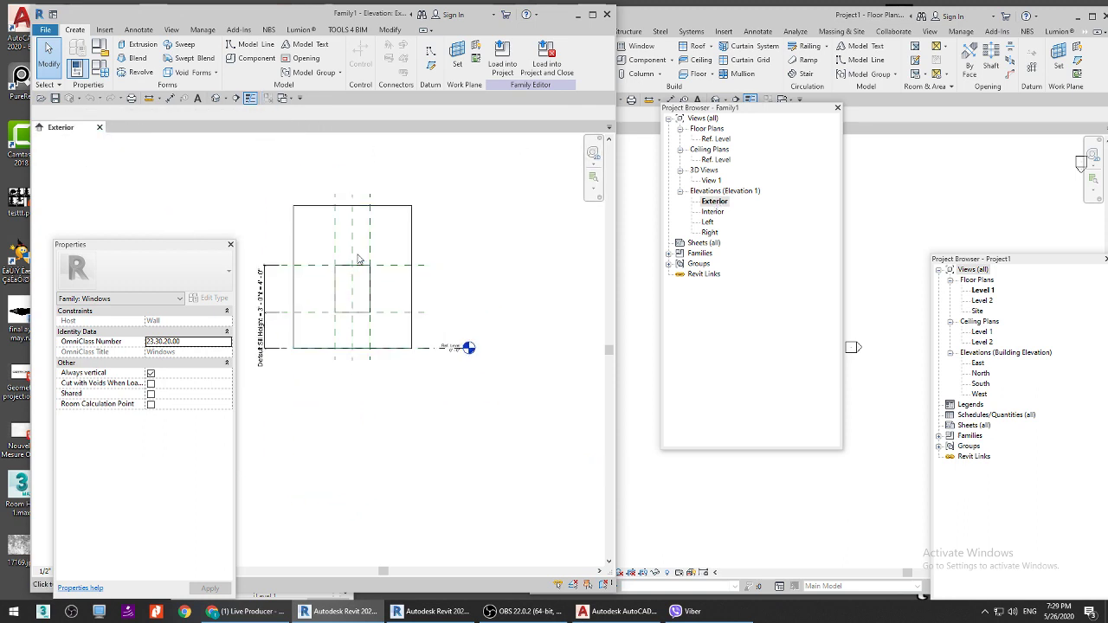
{"action": "mouse_move", "coordinate": [358, 254]}
{"action": "middle_mouse_down"}
{"action": "mouse_move", "coordinate": [243, 293]}
{"action": "mouse_move", "coordinate": [400, 278]}
{"action": "middle_mouse_up"}
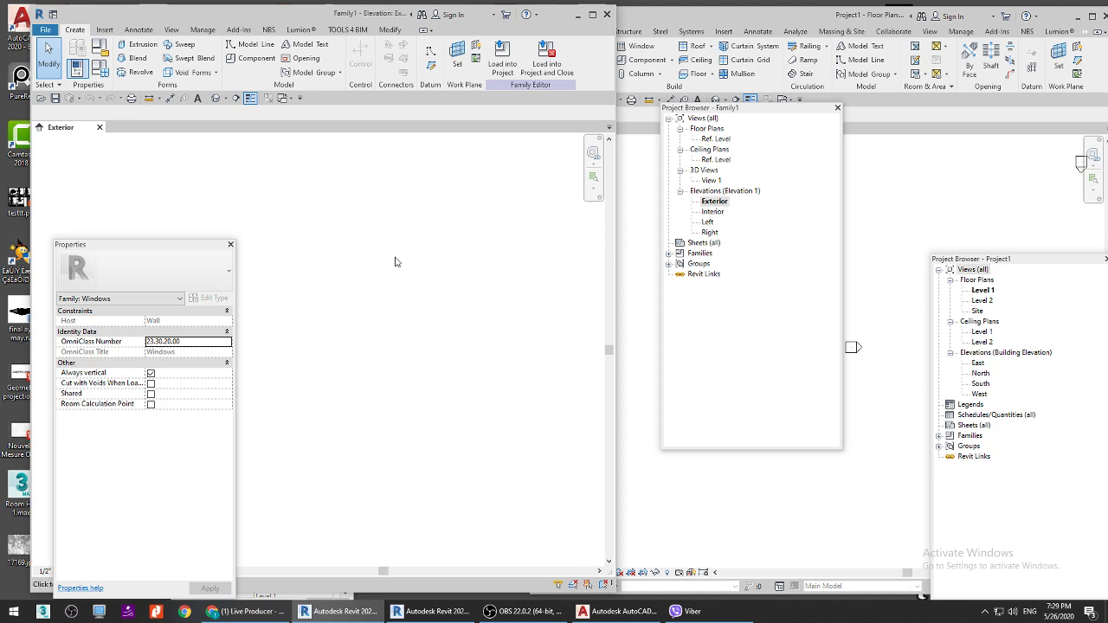
Step: Fit the Exterior elevation to its window and move the Properties palette clear of the wall outline
{"action": "key", "text": "z"}
{"action": "key", "text": "f"}
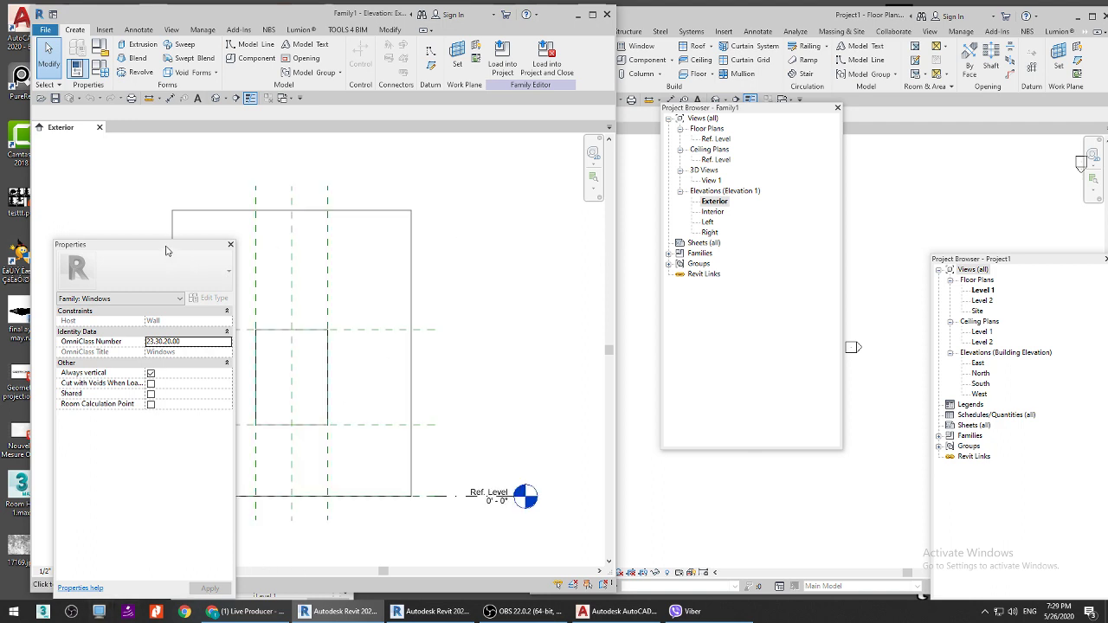
{"action": "left_click_drag", "start_coordinate": [167, 250], "coordinate": [99, 246]}
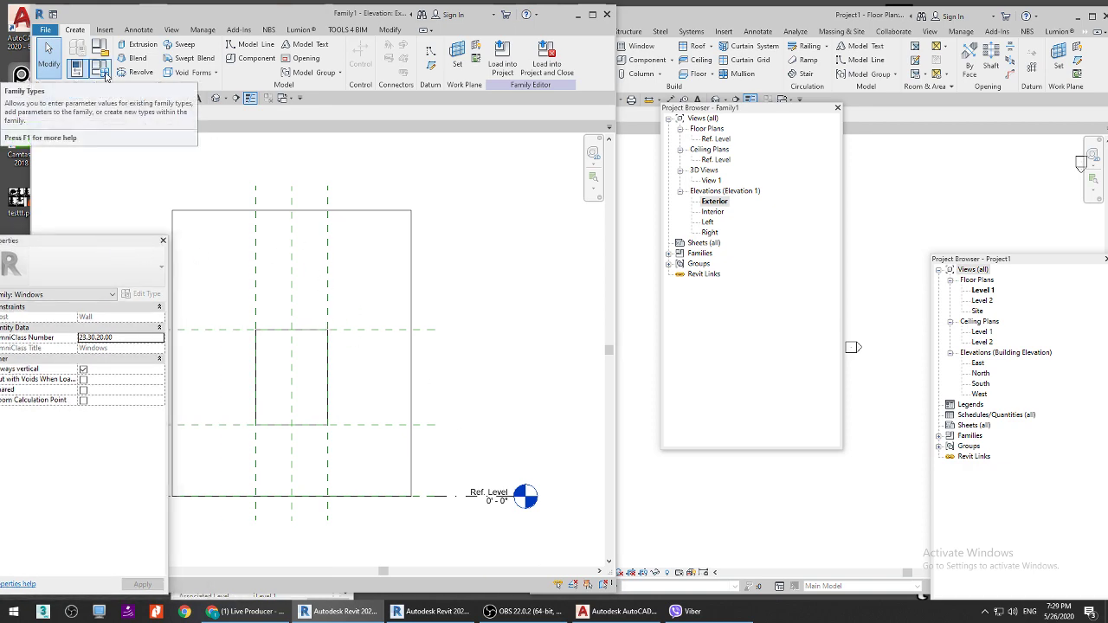
Step: Open the family types and set both the window Height and Width to 1'
{"action": "key", "text": "f"}
{"action": "key", "text": "t"}
{"action": "left_click_drag", "start_coordinate": [241, 153], "coordinate": [538, 144]}
{"action": "left_click", "coordinate": [489, 249]}
{"action": "type", "text": "1"}
{"action": "left_click", "coordinate": [502, 259]}
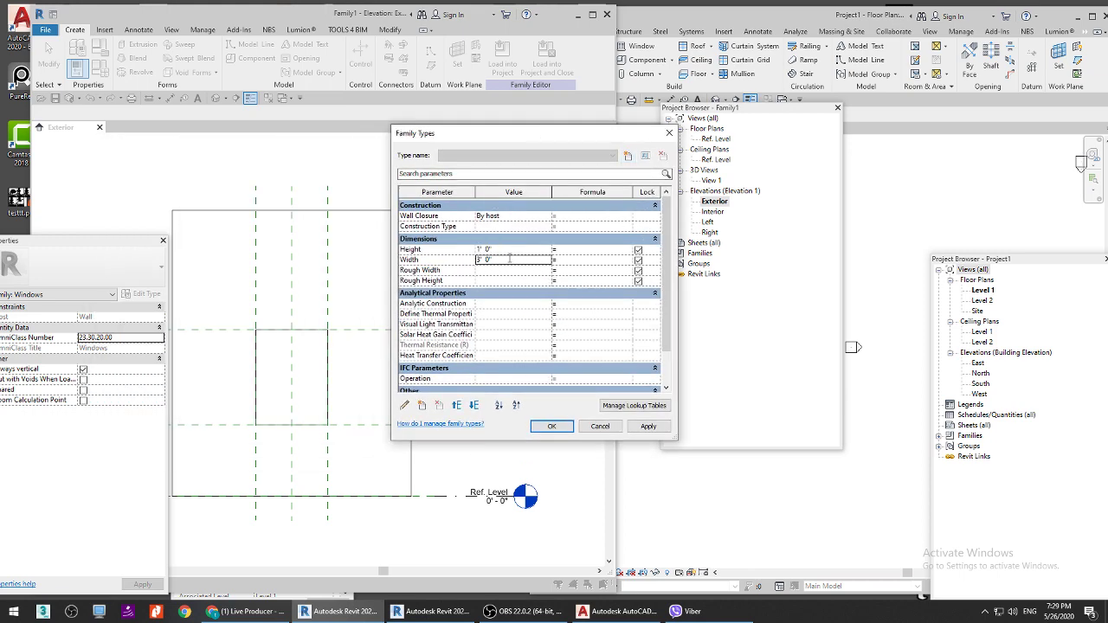
{"action": "type", "text": "1"}
{"action": "left_click", "coordinate": [648, 426]}
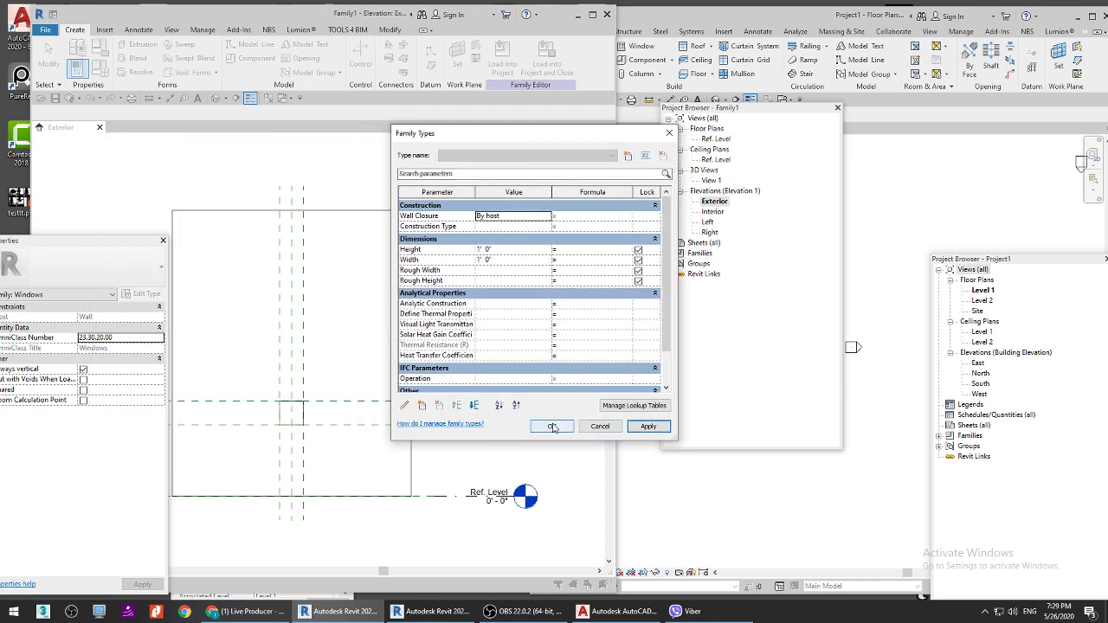
{"action": "left_click", "coordinate": [548, 426]}
Step: Enlarge the view of the resized window opening, cancel the active command, and maximize the family window
{"action": "scroll", "coordinate": [303, 403], "scroll_direction": "up", "scroll_amount": 5}
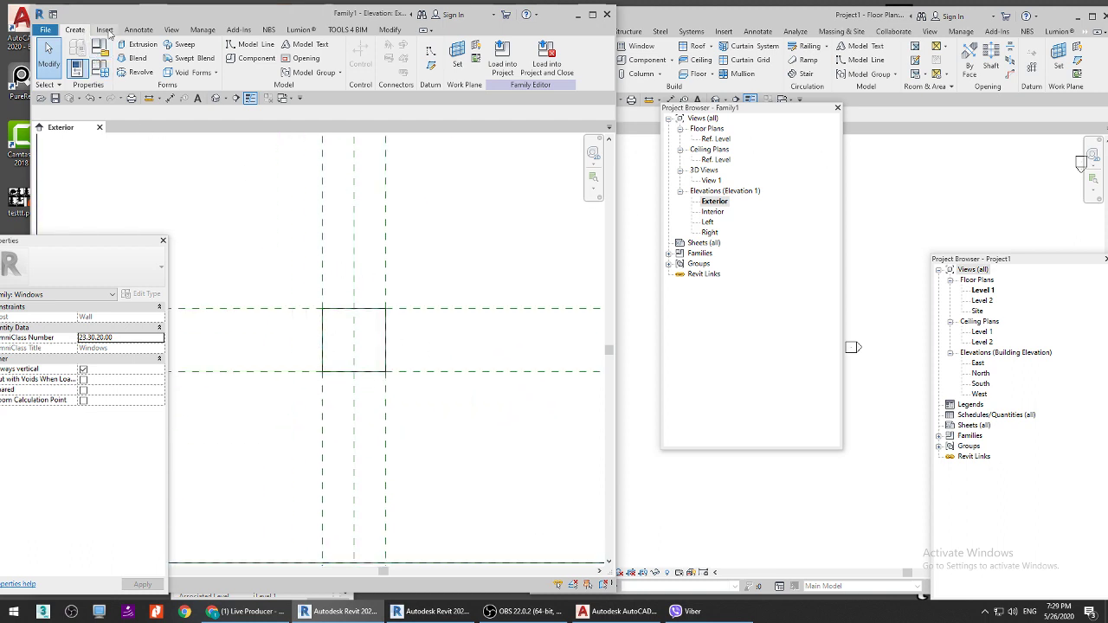
{"action": "right_click", "coordinate": [178, 149]}
{"action": "left_click", "coordinate": [190, 156]}
{"action": "left_click", "coordinate": [590, 15]}
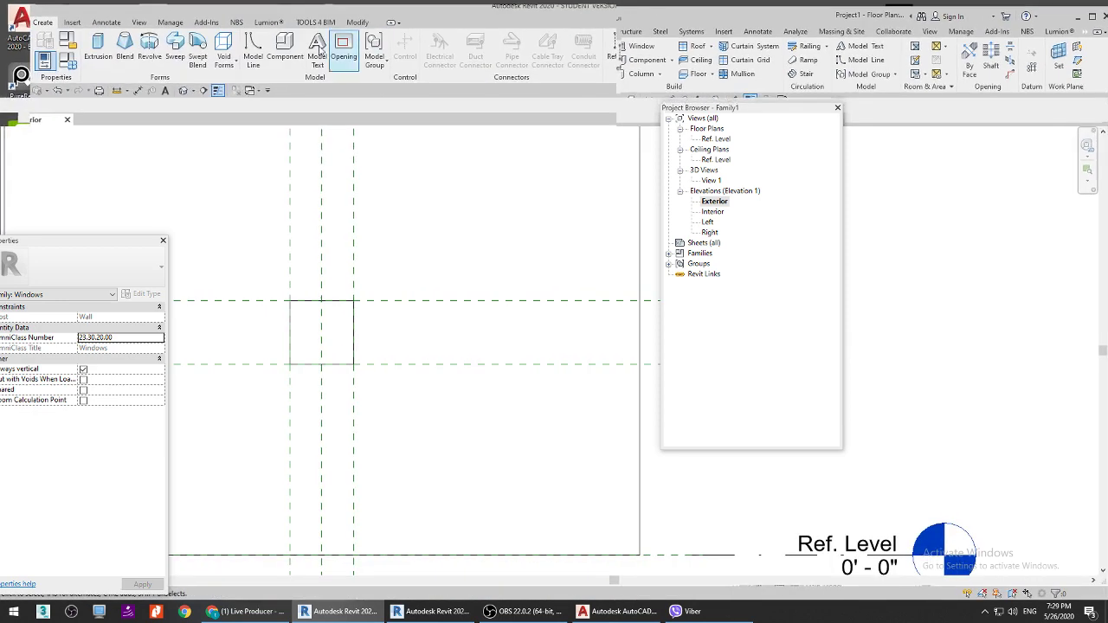
Step: Start an Extrusion and sketch a 1' by 1' rectangle over the window opening, moving the Properties palette fully into view
{"action": "left_click", "coordinate": [104, 51]}
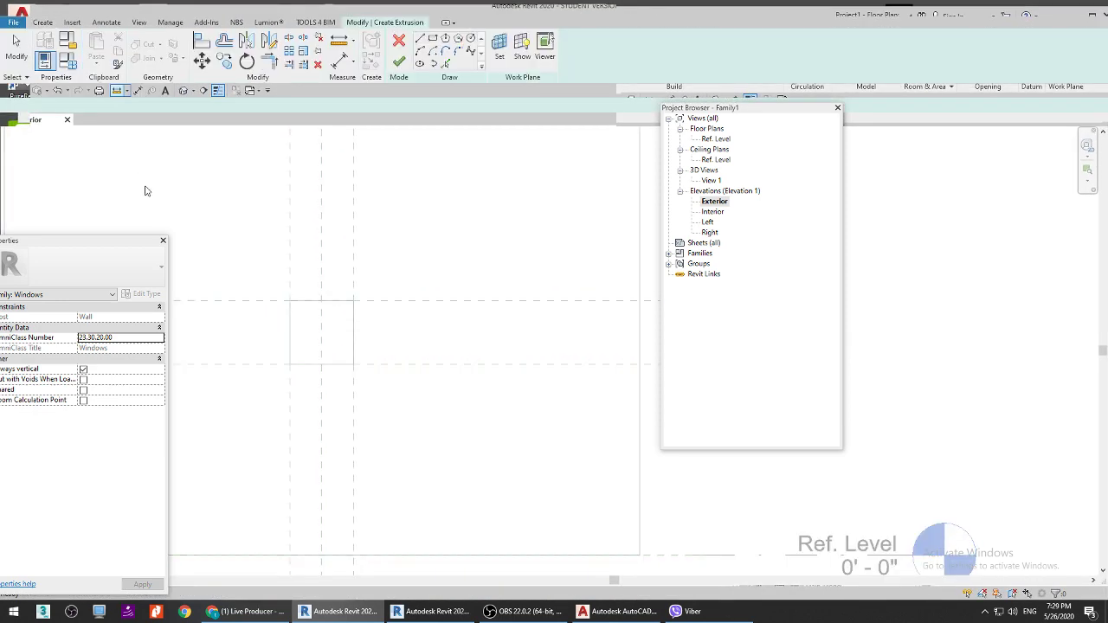
{"action": "left_click_drag", "start_coordinate": [138, 250], "coordinate": [212, 194]}
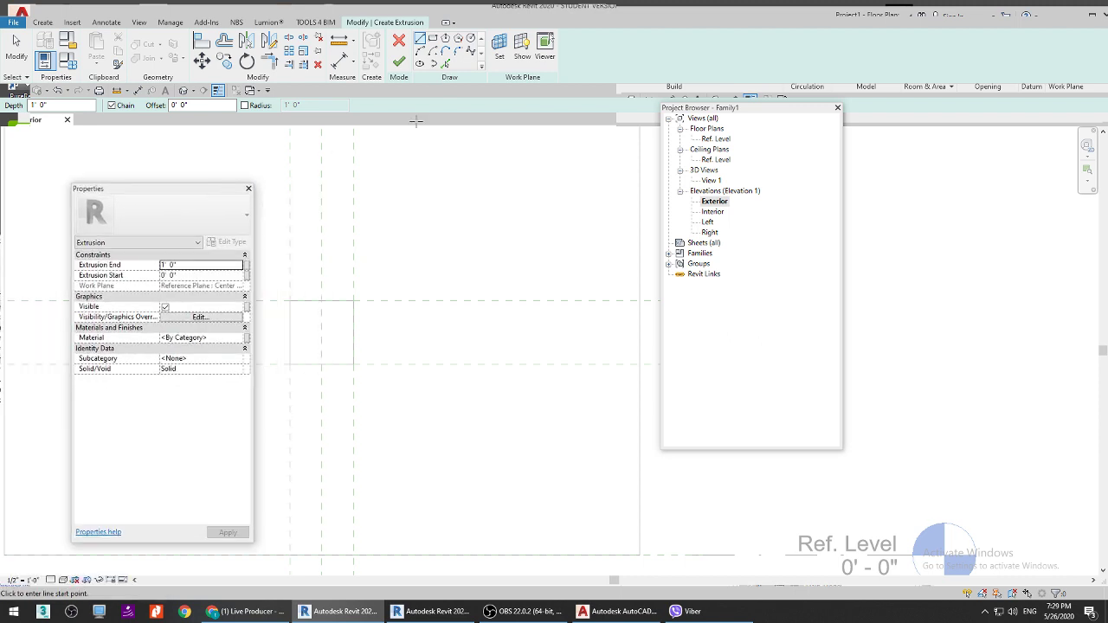
{"action": "left_click", "coordinate": [432, 40]}
{"action": "scroll", "coordinate": [297, 303], "scroll_direction": "up", "scroll_amount": 1}
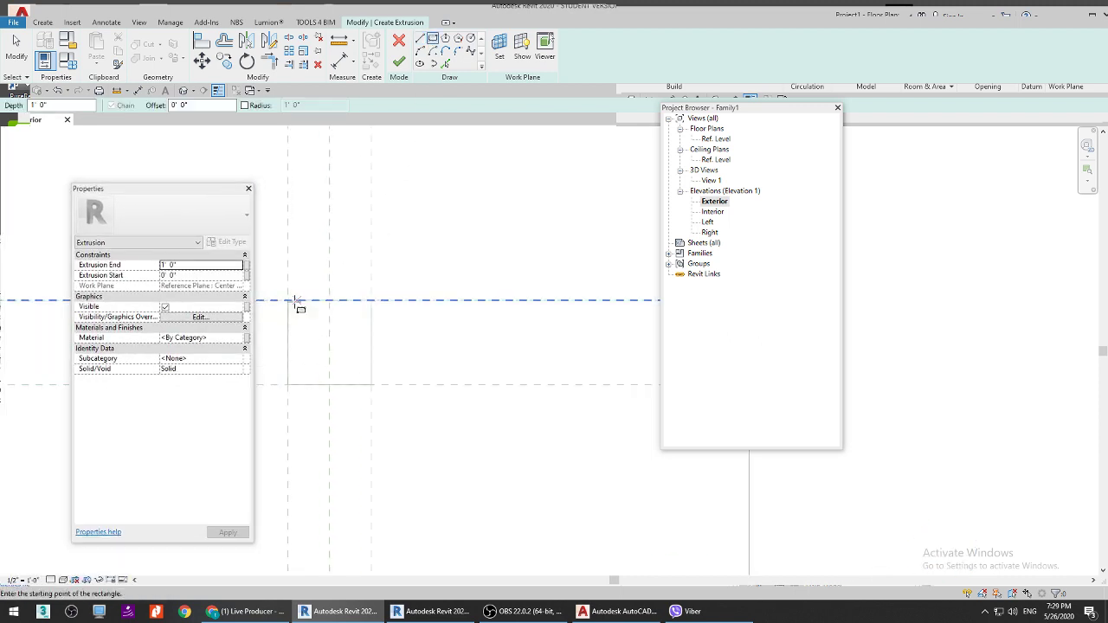
{"action": "left_click", "coordinate": [288, 300]}
{"action": "left_click", "coordinate": [372, 385]}
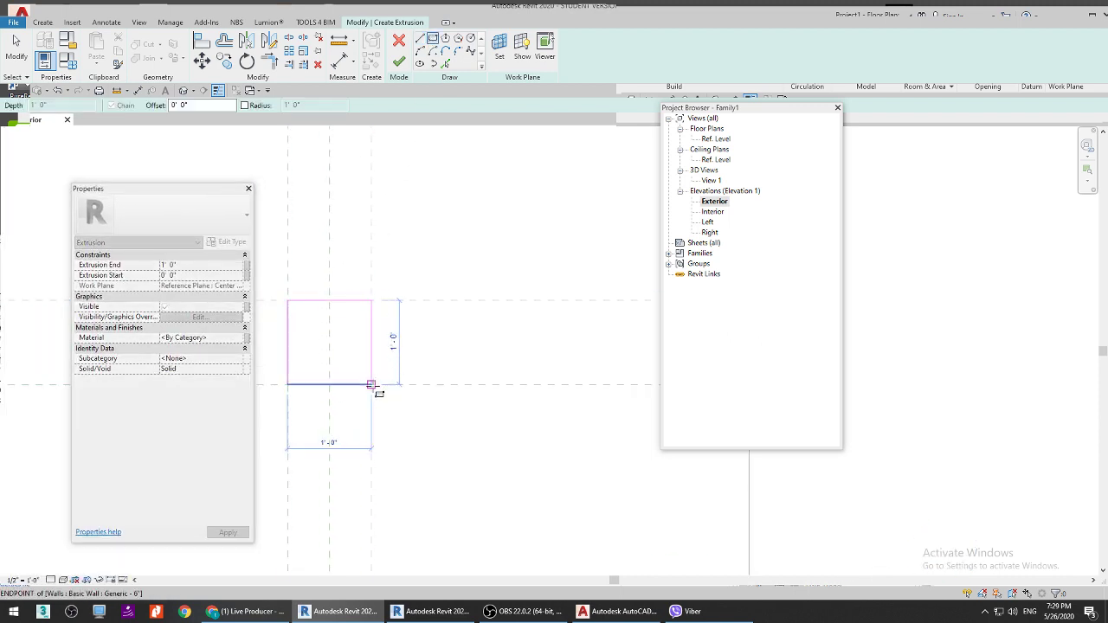
{"action": "right_click", "coordinate": [459, 209]}
{"action": "left_click", "coordinate": [470, 213]}
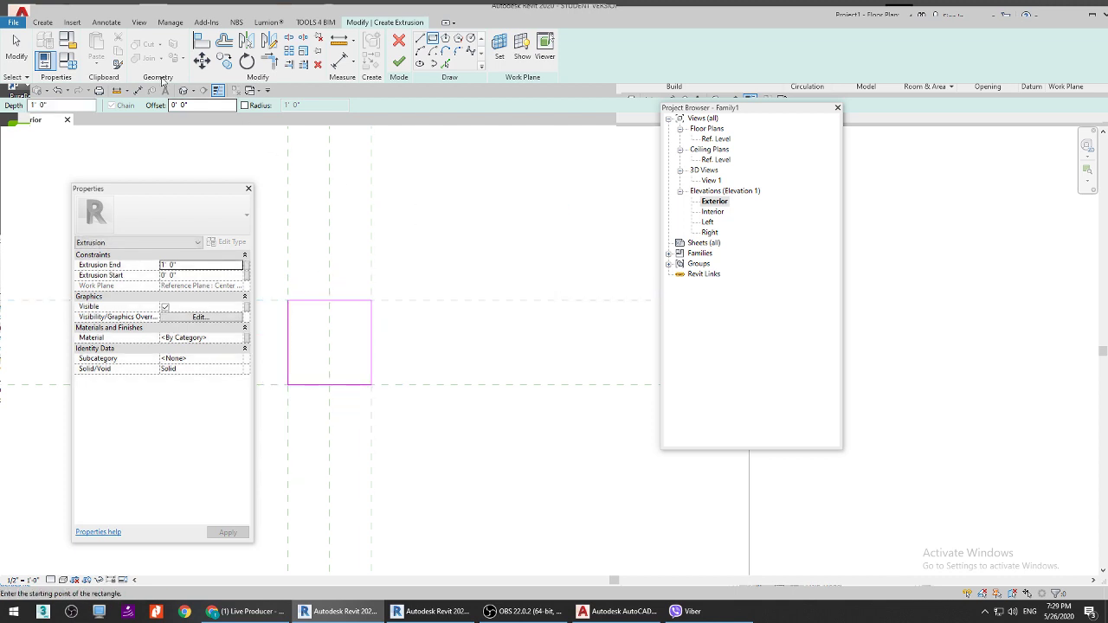
Step: With a 2-inch Offset started, switch to AutoCAD, review the fixed window elevations in A-403, and return to the Revit family
{"action": "left_click", "coordinate": [224, 41]}
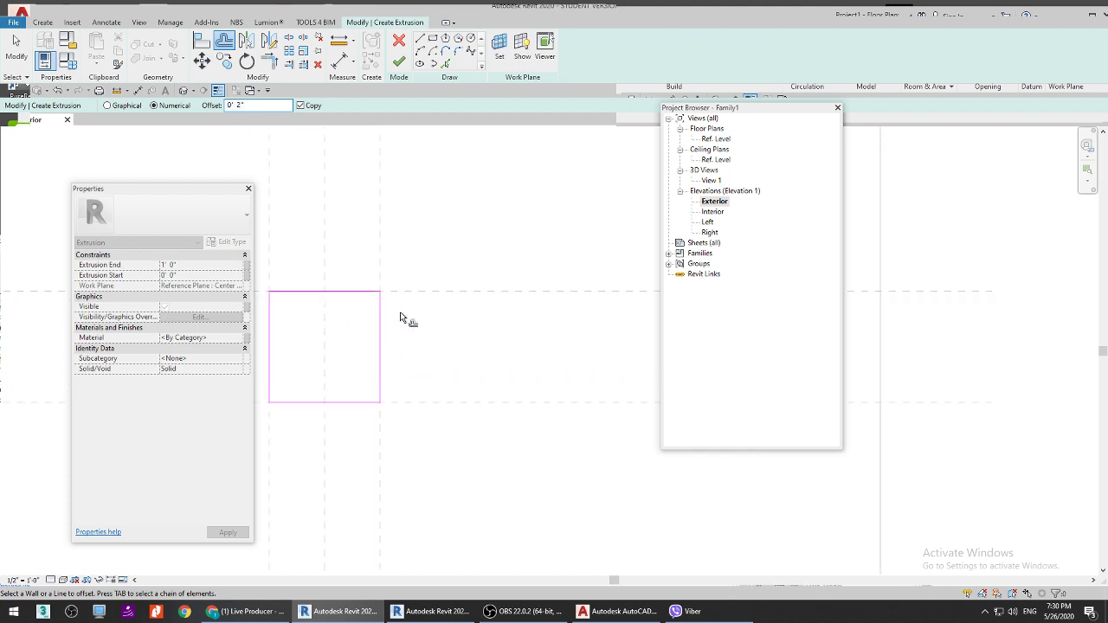
{"action": "scroll", "coordinate": [433, 325], "scroll_direction": "down", "scroll_amount": 1}
{"action": "left_click", "coordinate": [610, 611]}
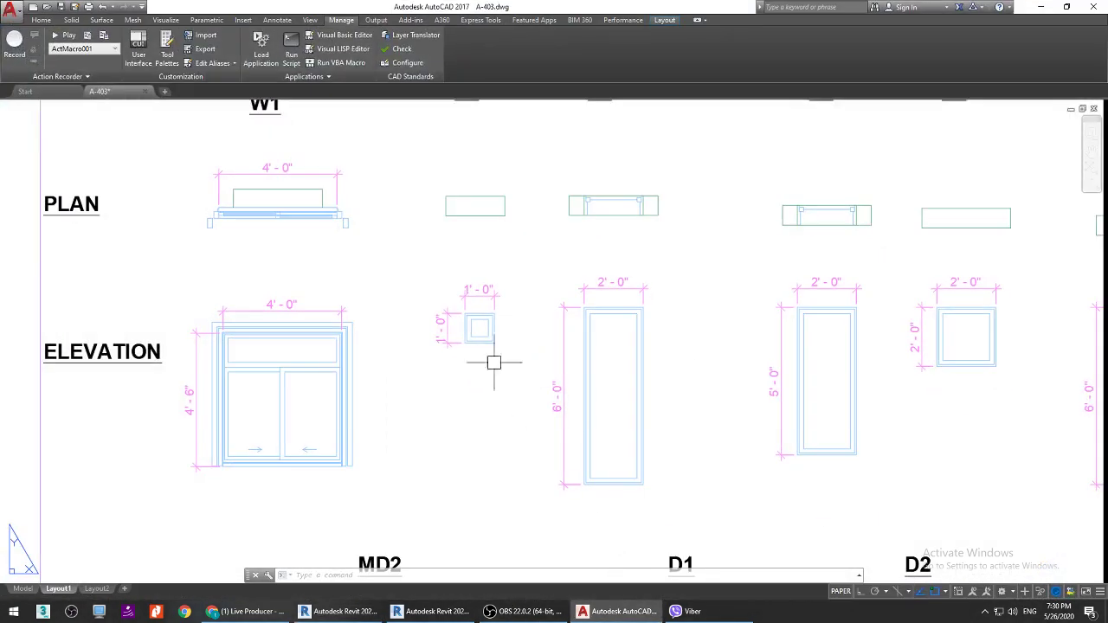
{"action": "scroll", "coordinate": [524, 321], "scroll_direction": "down", "scroll_amount": 4}
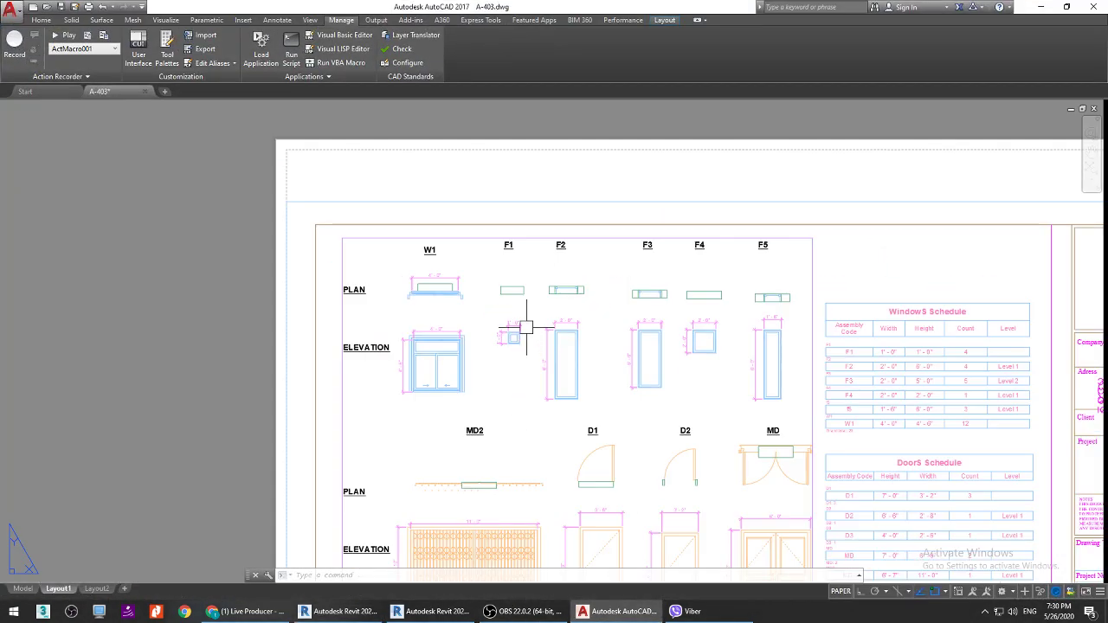
{"action": "scroll", "coordinate": [592, 355], "scroll_direction": "up", "scroll_amount": 2}
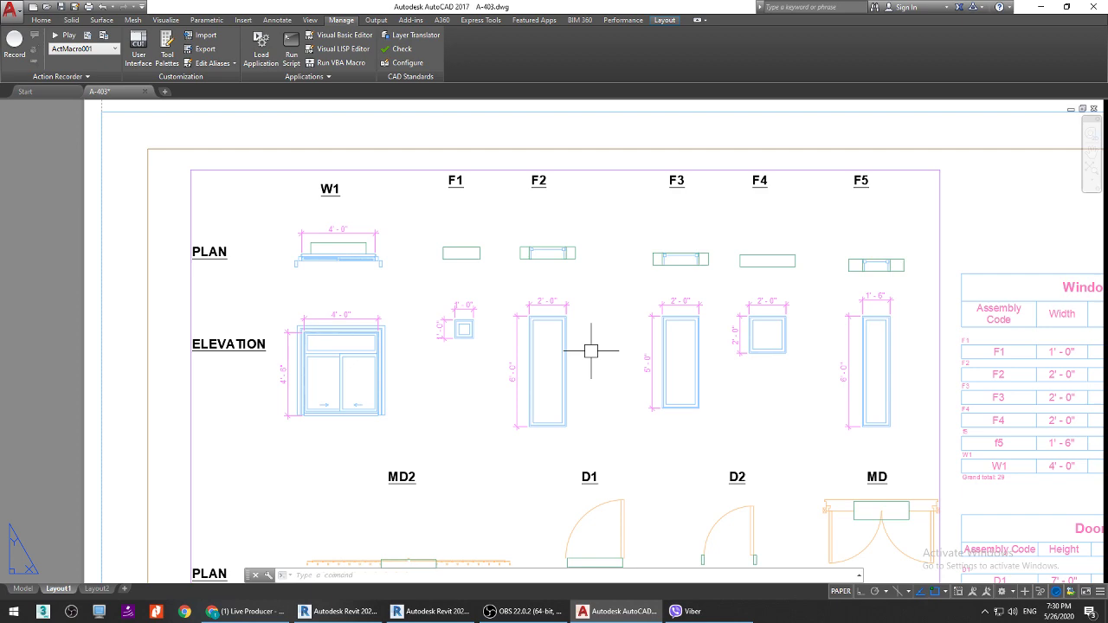
{"action": "left_click", "coordinate": [1040, 9]}
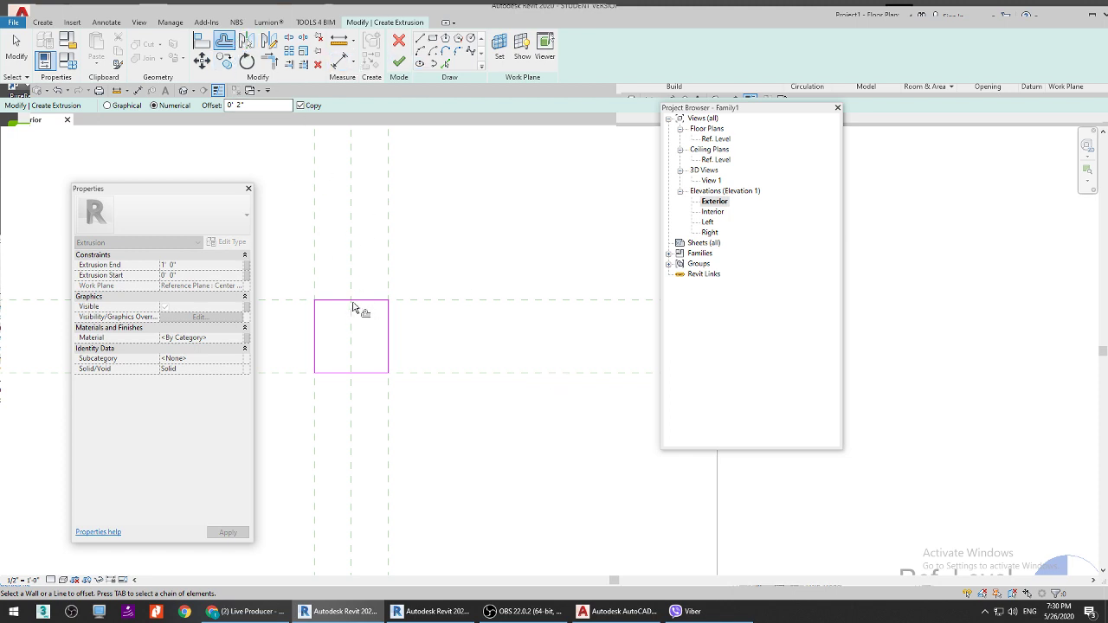
Step: Offset copies of all four rectangle sides 2" inward to form the inner edge of the frame
{"action": "left_click", "coordinate": [375, 325]}
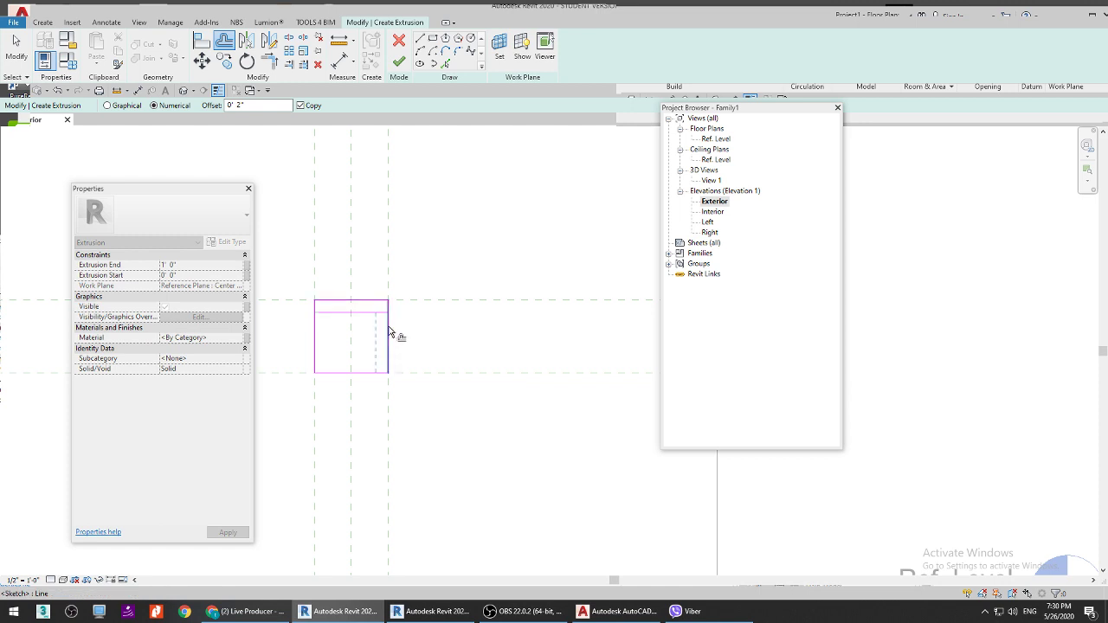
{"action": "left_click", "coordinate": [391, 308]}
{"action": "left_click", "coordinate": [320, 341]}
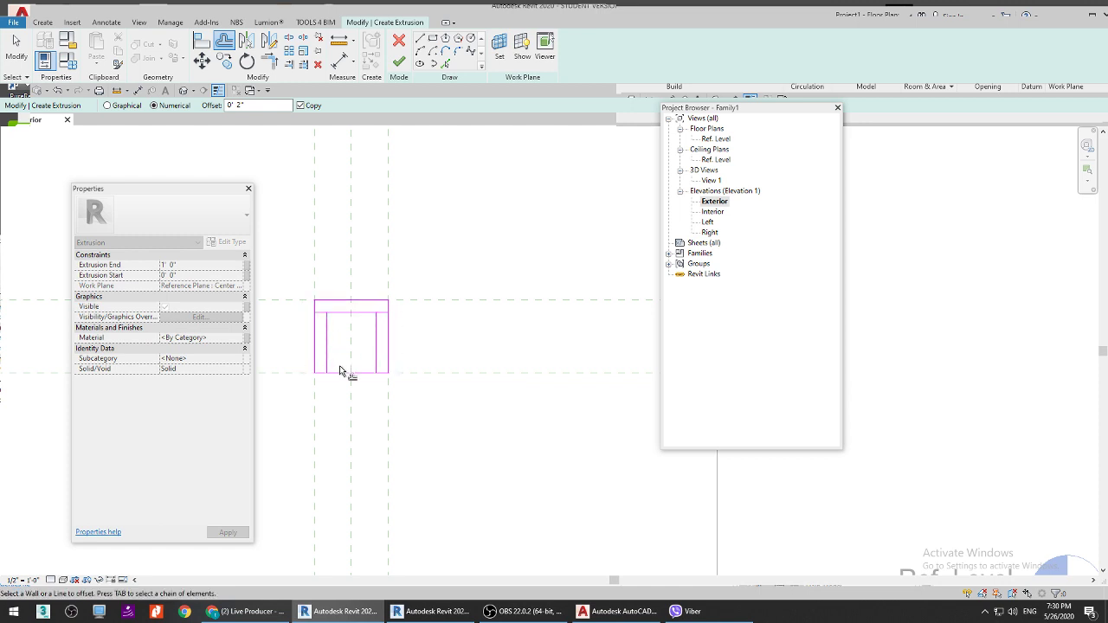
{"action": "left_click", "coordinate": [347, 367]}
Step: Trim the four offset lines at their corners to form a closed inner square
{"action": "scroll", "coordinate": [342, 317], "scroll_direction": "up", "scroll_amount": 2}
{"action": "key", "text": "t"}
{"action": "key", "text": "r"}
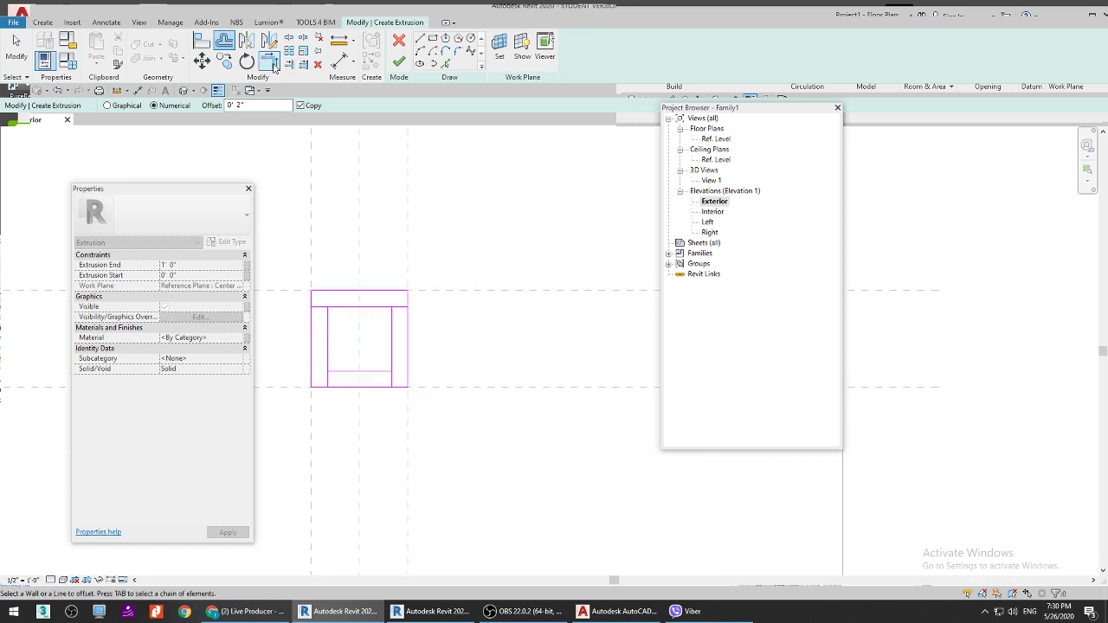
{"action": "left_click", "coordinate": [351, 309]}
{"action": "left_click", "coordinate": [329, 322]}
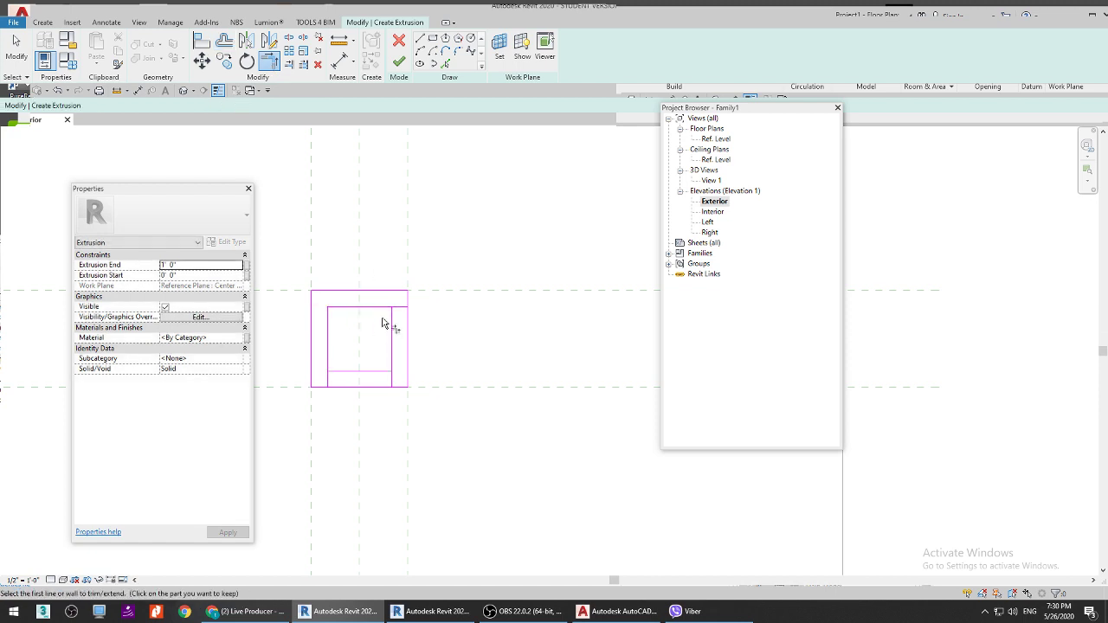
{"action": "left_click", "coordinate": [384, 308]}
{"action": "left_click", "coordinate": [392, 331]}
{"action": "left_click", "coordinate": [374, 372]}
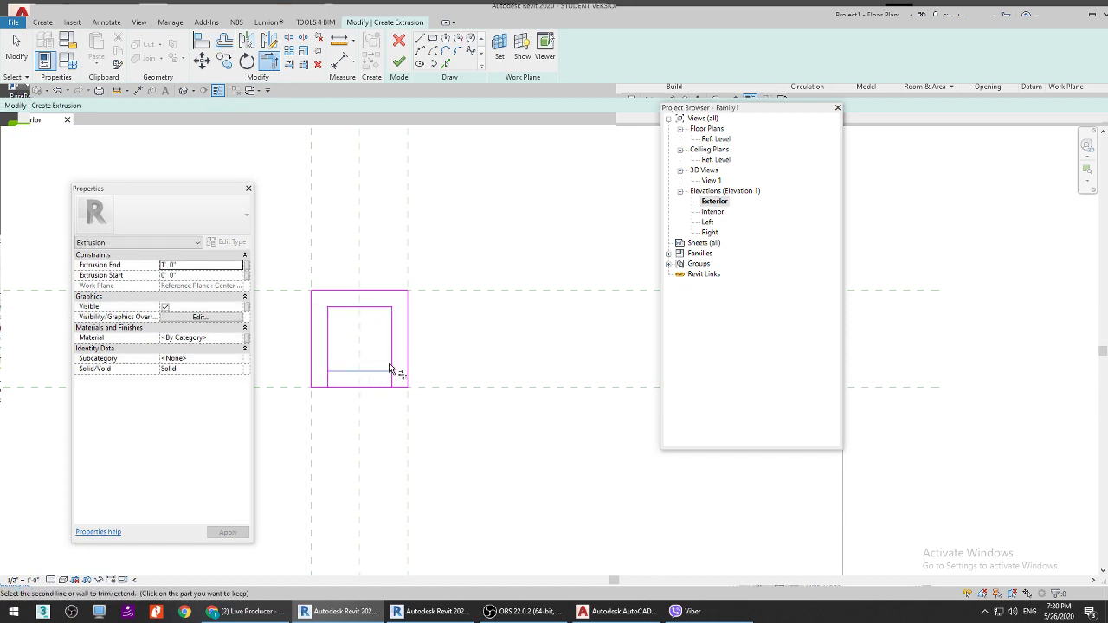
{"action": "left_click", "coordinate": [391, 363]}
{"action": "left_click", "coordinate": [358, 372]}
{"action": "left_click", "coordinate": [329, 360]}
{"action": "scroll", "coordinate": [420, 358], "scroll_direction": "down", "scroll_amount": 1}
Step: Leave the Trim command and finish the sketch to create the window frame extrusion
{"action": "right_click", "coordinate": [469, 246]}
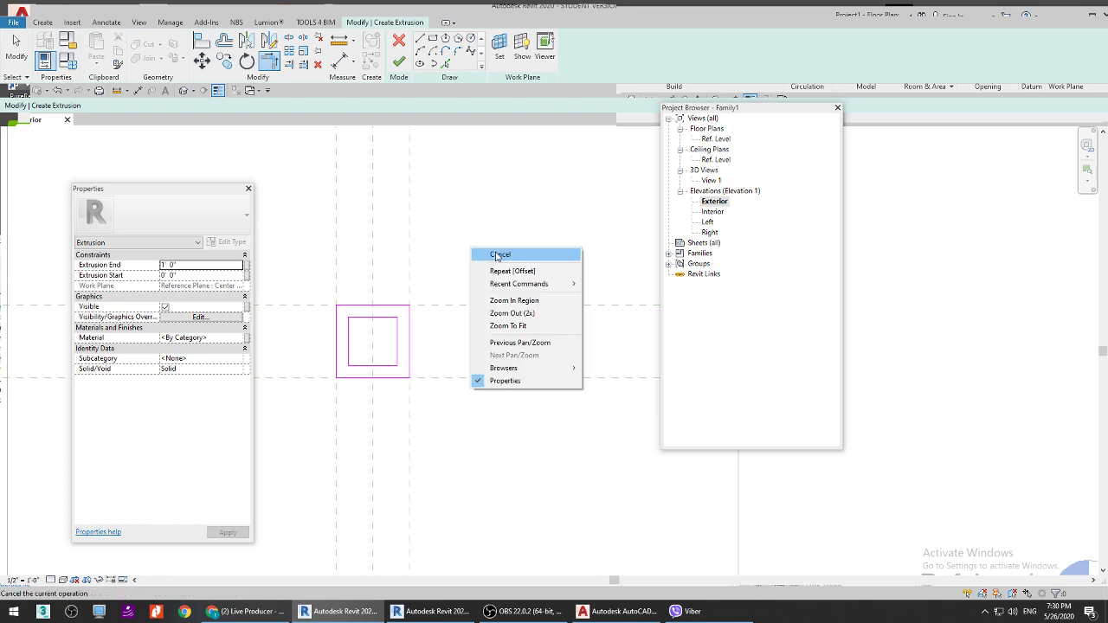
{"action": "left_click", "coordinate": [489, 253]}
{"action": "right_click", "coordinate": [475, 227]}
{"action": "left_click", "coordinate": [502, 235]}
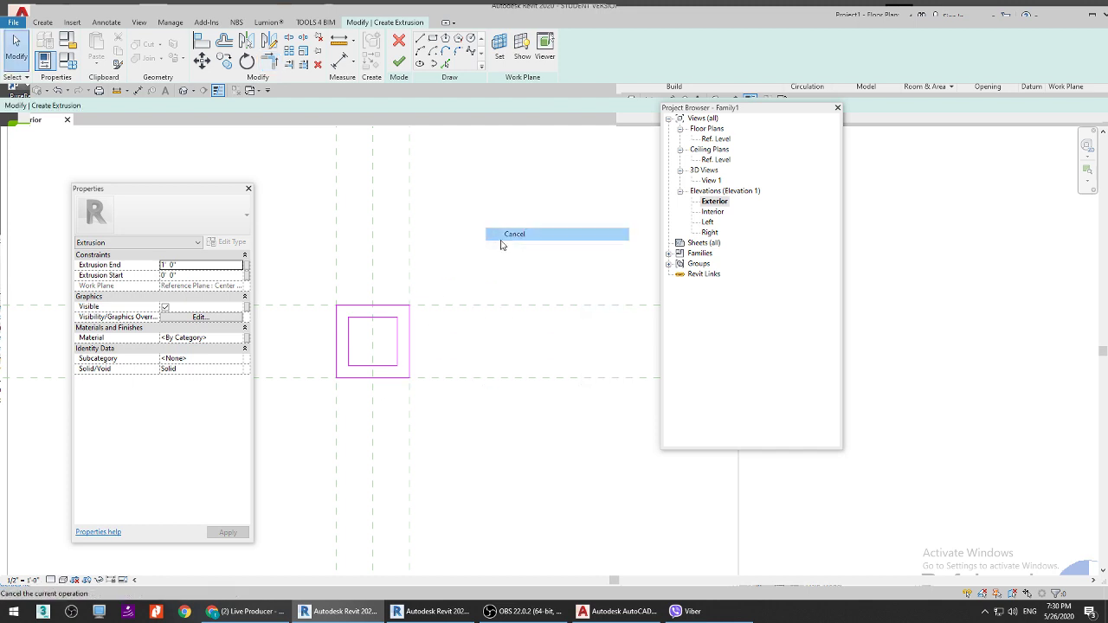
{"action": "left_click", "coordinate": [398, 63]}
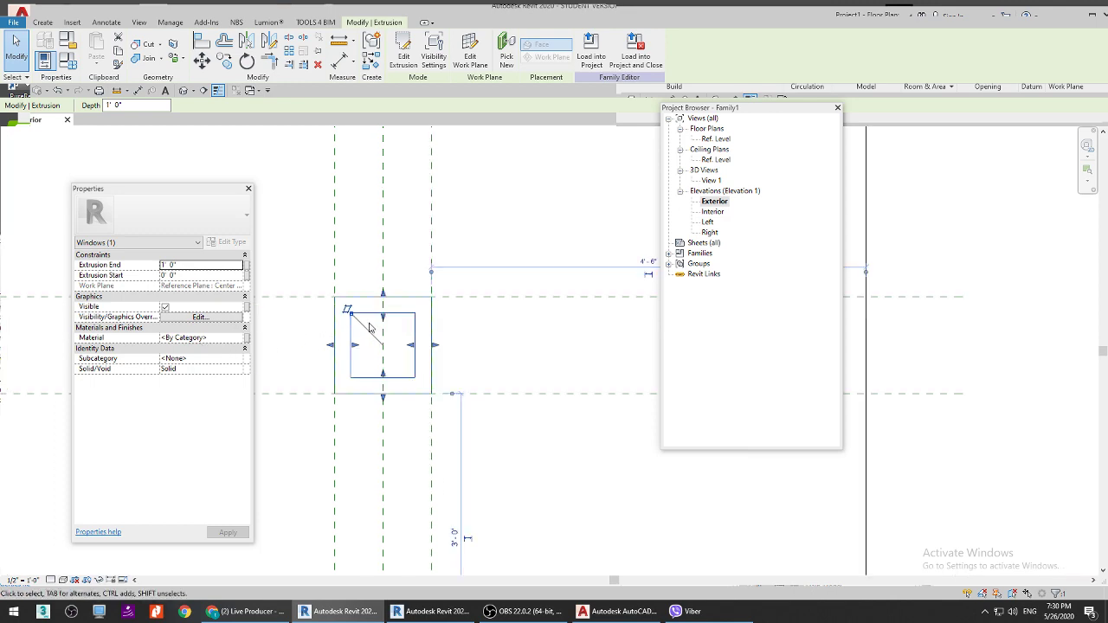
{"action": "scroll", "coordinate": [338, 333], "scroll_direction": "up", "scroll_amount": 3}
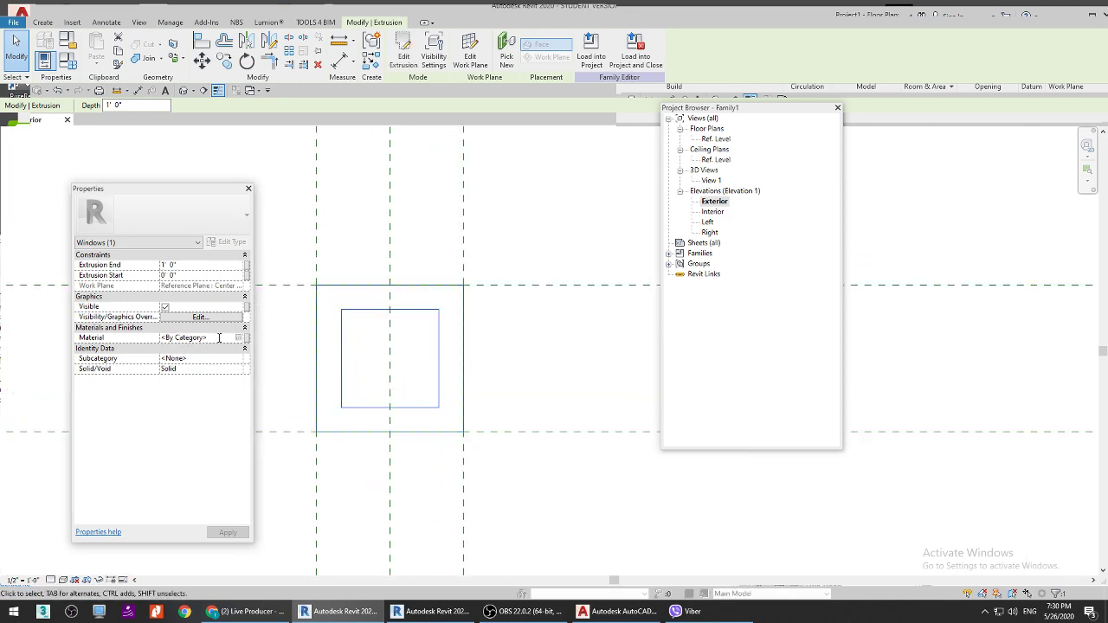
Step: Switch to the Facebook Live Producer page, react to the latest viewer comments with Love, and return to the Revit family
{"action": "key", "text": "alt+Tab"}
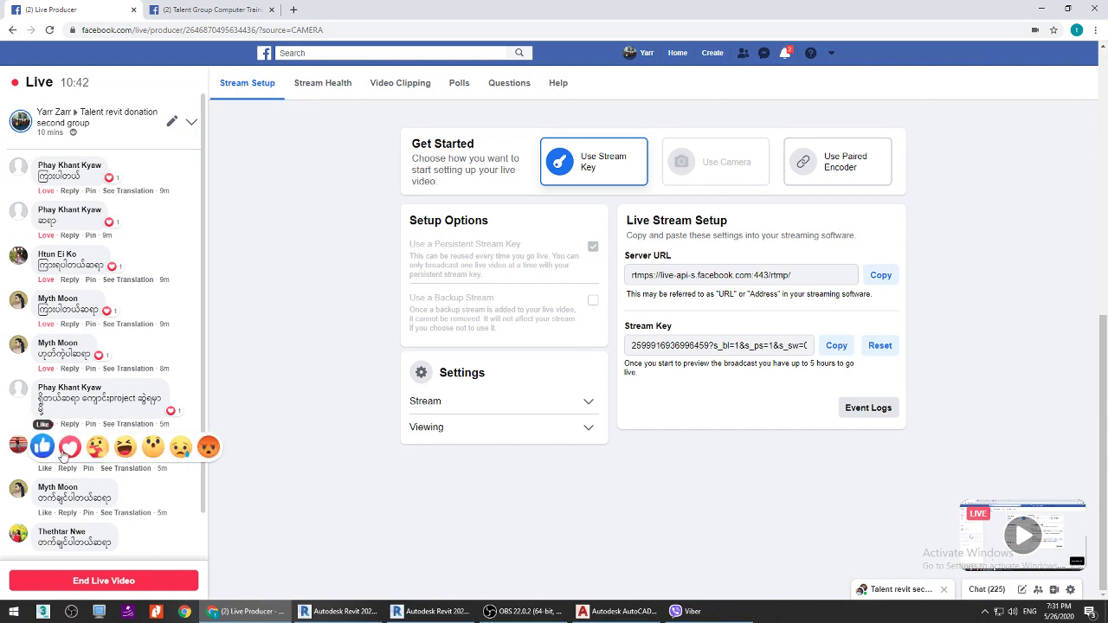
{"action": "left_click", "coordinate": [43, 445]}
{"action": "left_click", "coordinate": [45, 512]}
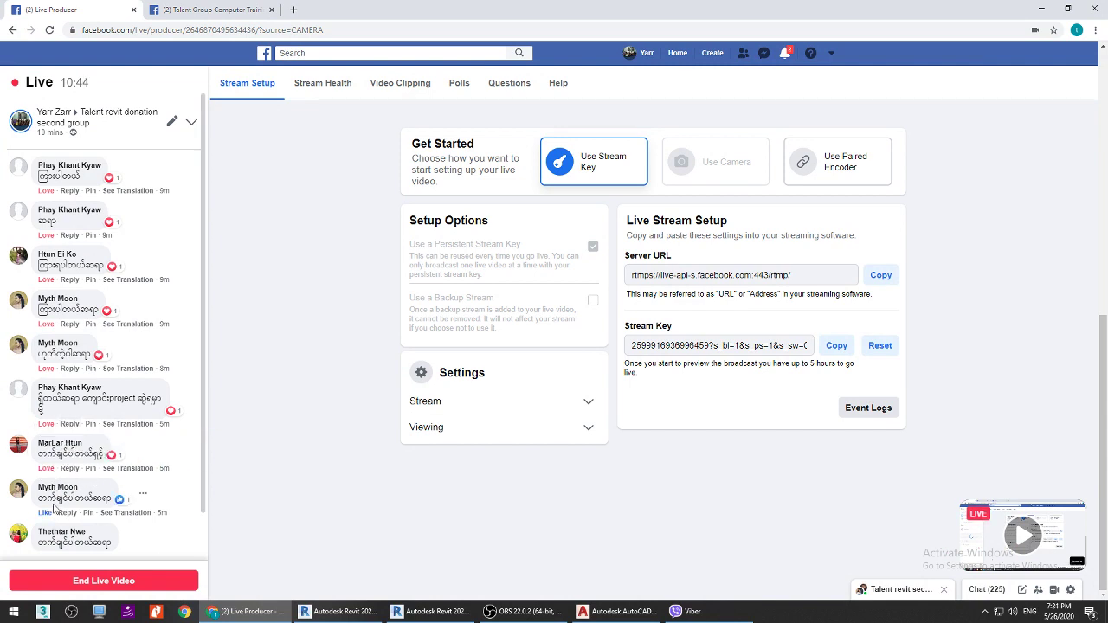
{"action": "mouse_move", "coordinate": [47, 514]}
{"action": "left_click", "coordinate": [71, 500]}
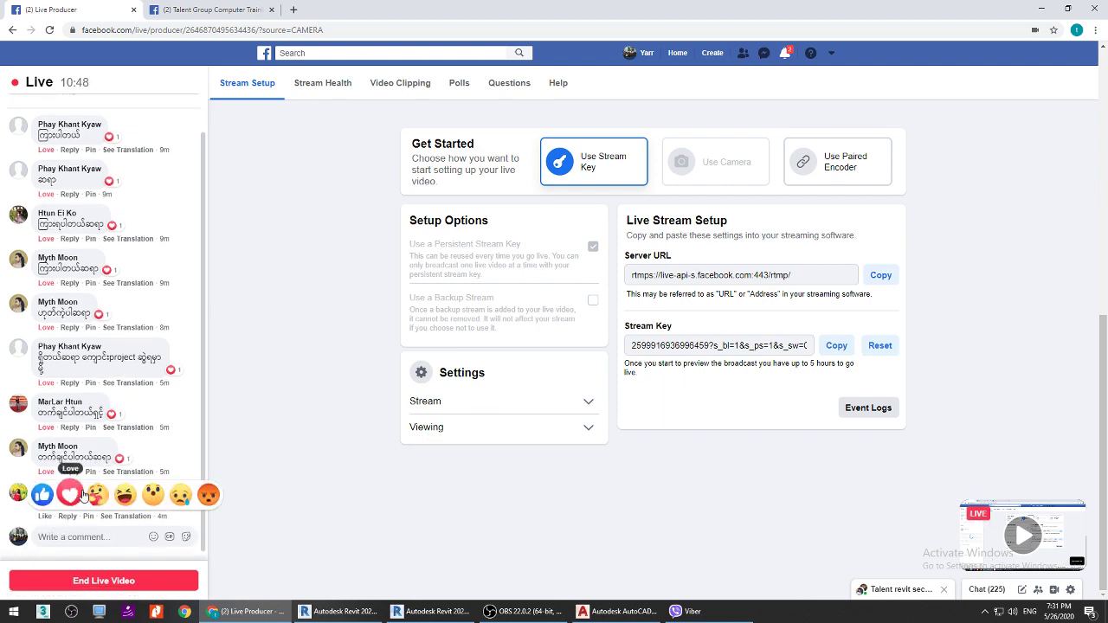
{"action": "left_click", "coordinate": [71, 496]}
{"action": "left_click", "coordinate": [343, 611]}
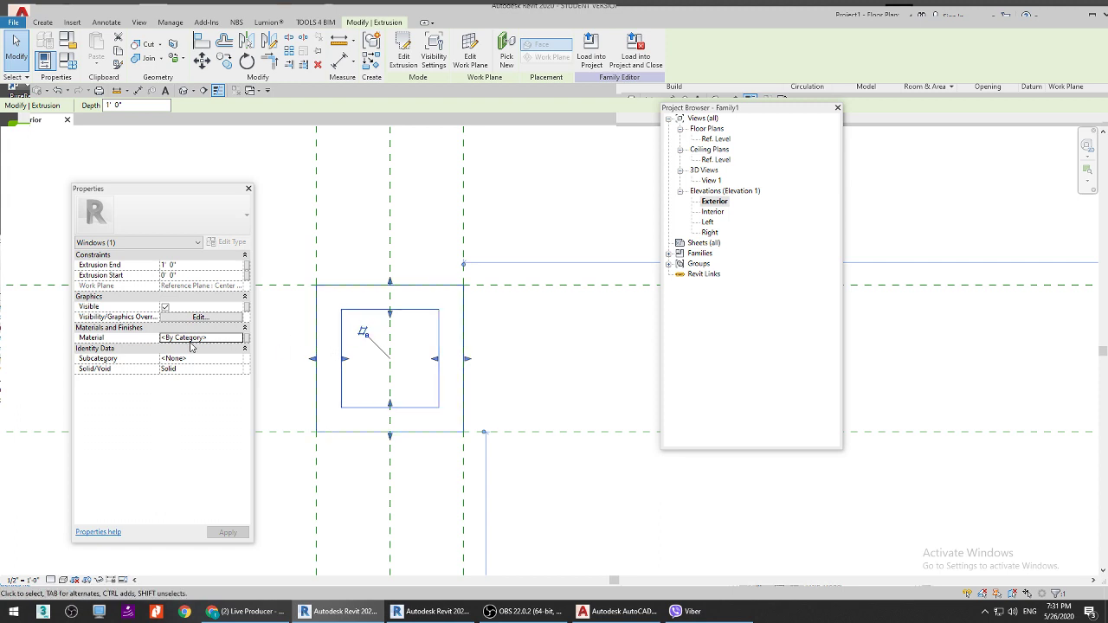
Step: Open the Material Browser for the frame extrusion's Material, move it beside the Properties palette, and browse the project materials
{"action": "left_click", "coordinate": [115, 344]}
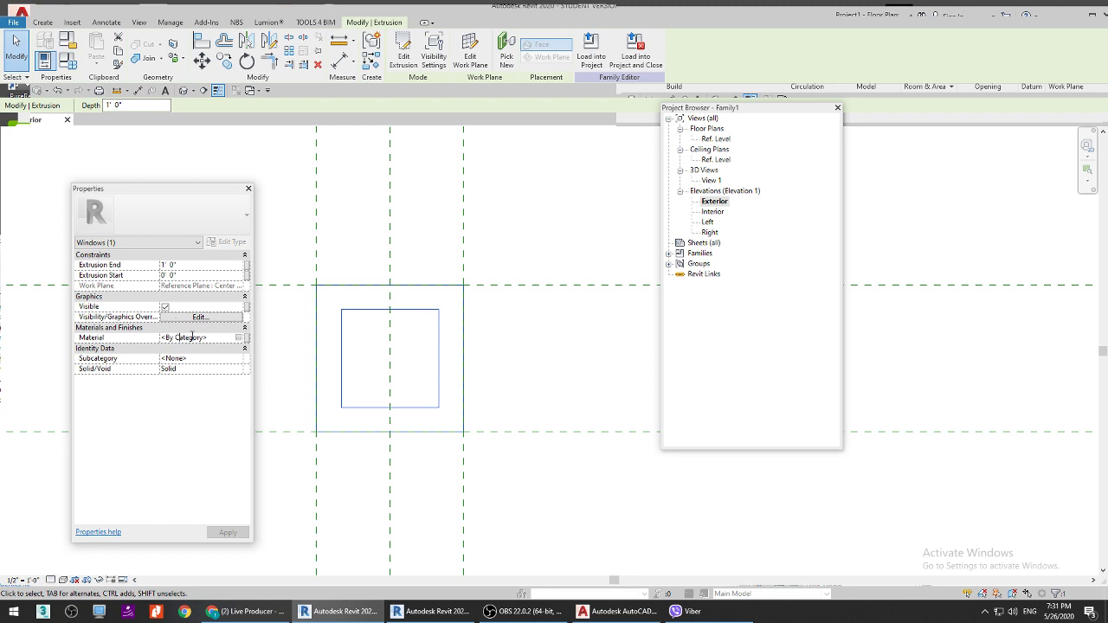
{"action": "left_click_drag", "start_coordinate": [216, 336], "coordinate": [181, 337]}
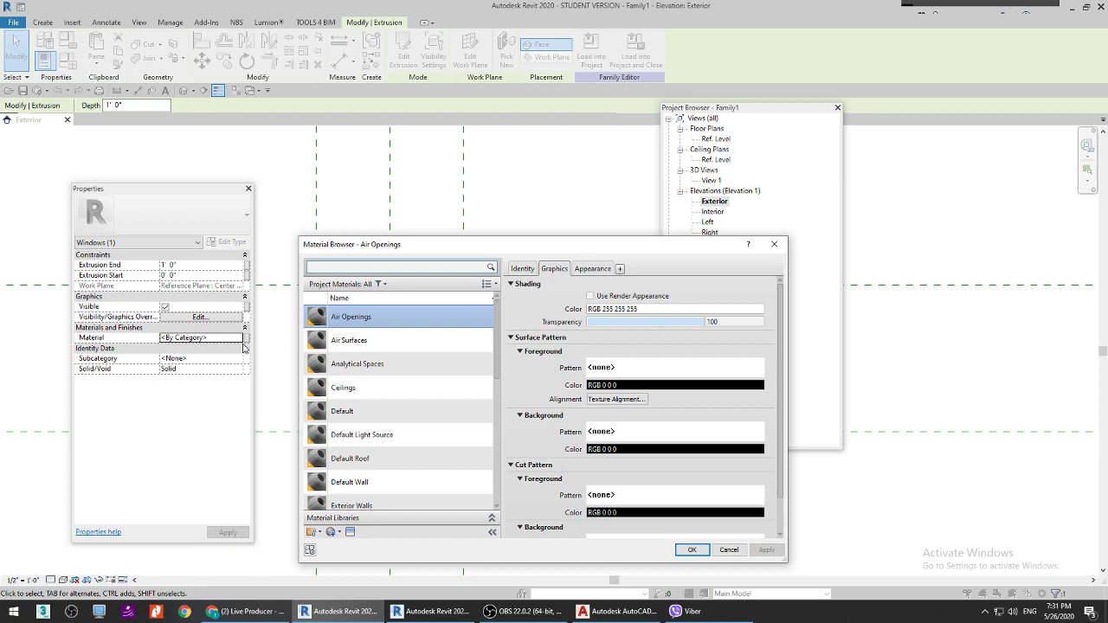
{"action": "left_click_drag", "start_coordinate": [502, 254], "coordinate": [519, 223]}
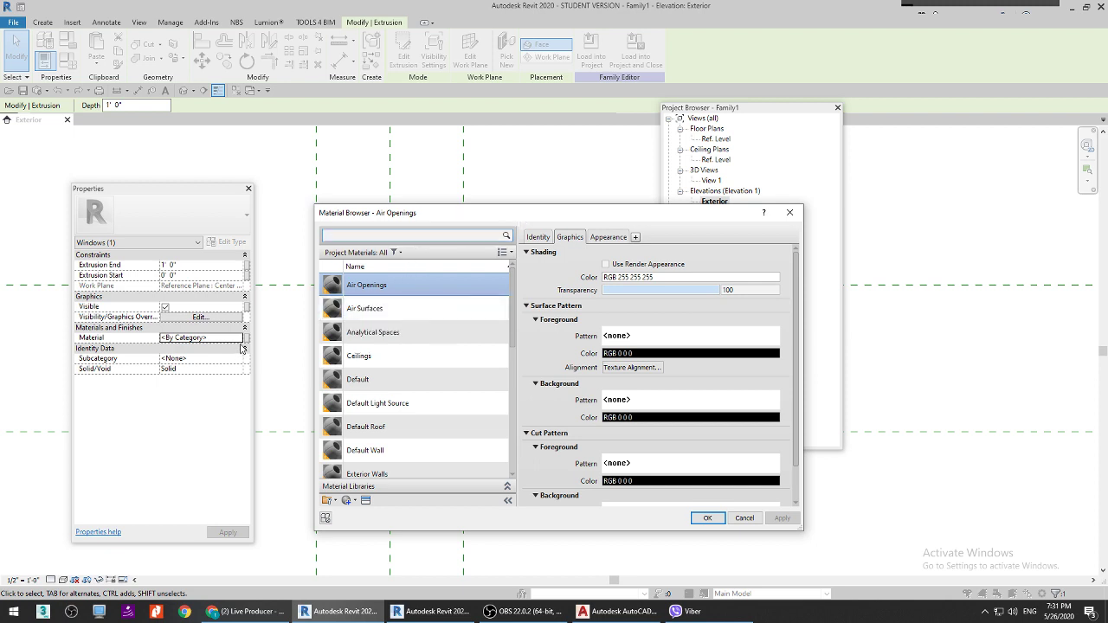
{"action": "left_click_drag", "start_coordinate": [374, 216], "coordinate": [417, 184]}
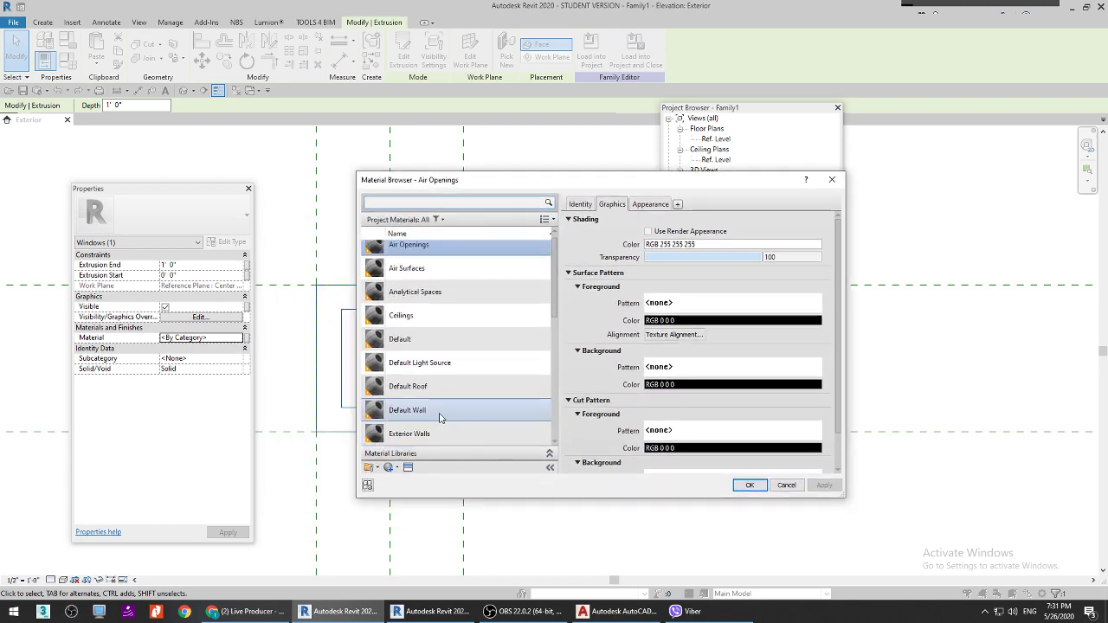
{"action": "scroll", "coordinate": [463, 443], "scroll_direction": "down", "scroll_amount": 8}
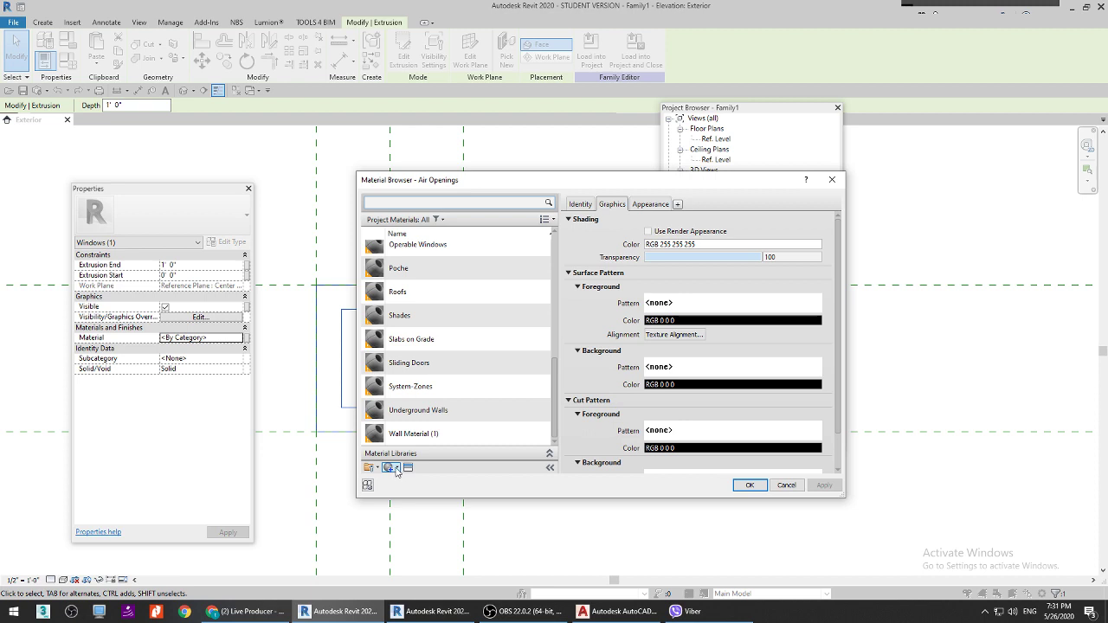
Step: Create a new project material for the window frame and rename it Aluminium
{"action": "left_click", "coordinate": [395, 468]}
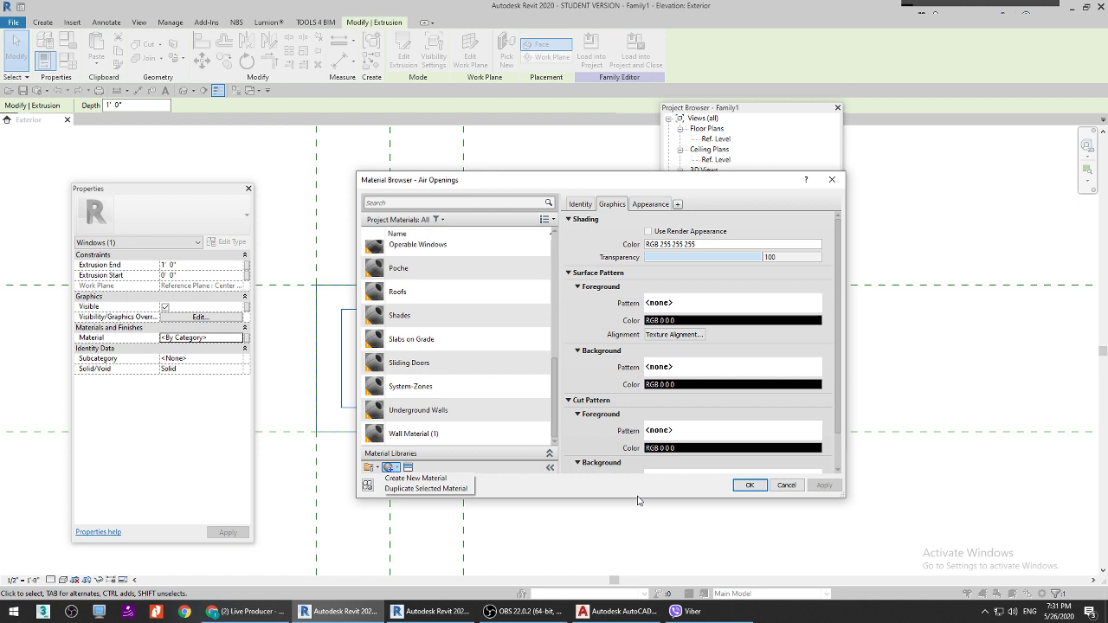
{"action": "left_click", "coordinate": [462, 480]}
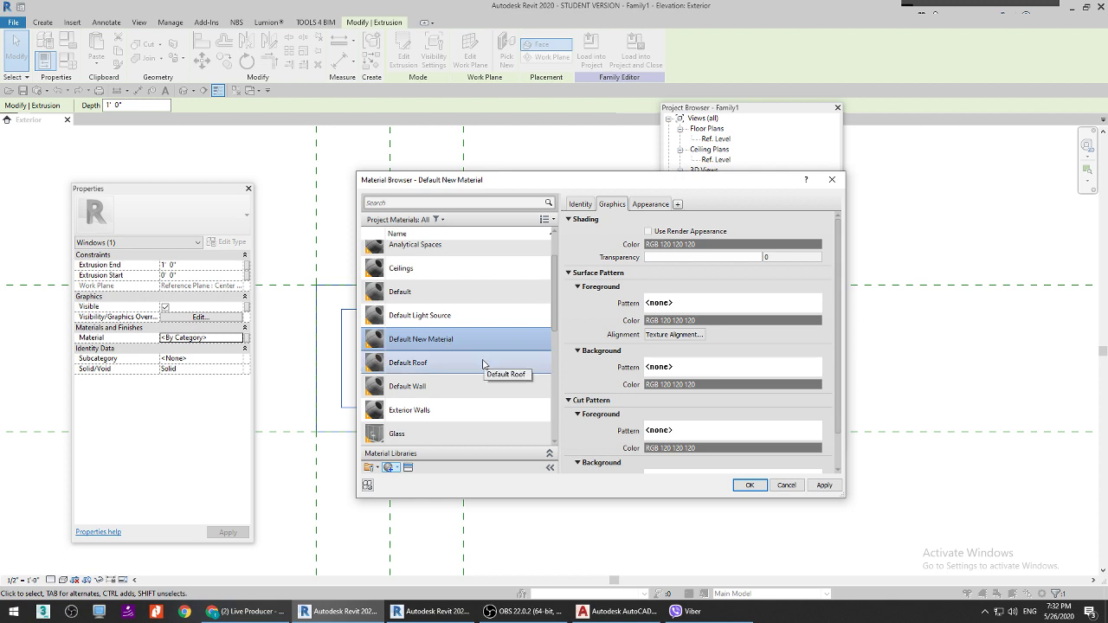
{"action": "right_click", "coordinate": [428, 340]}
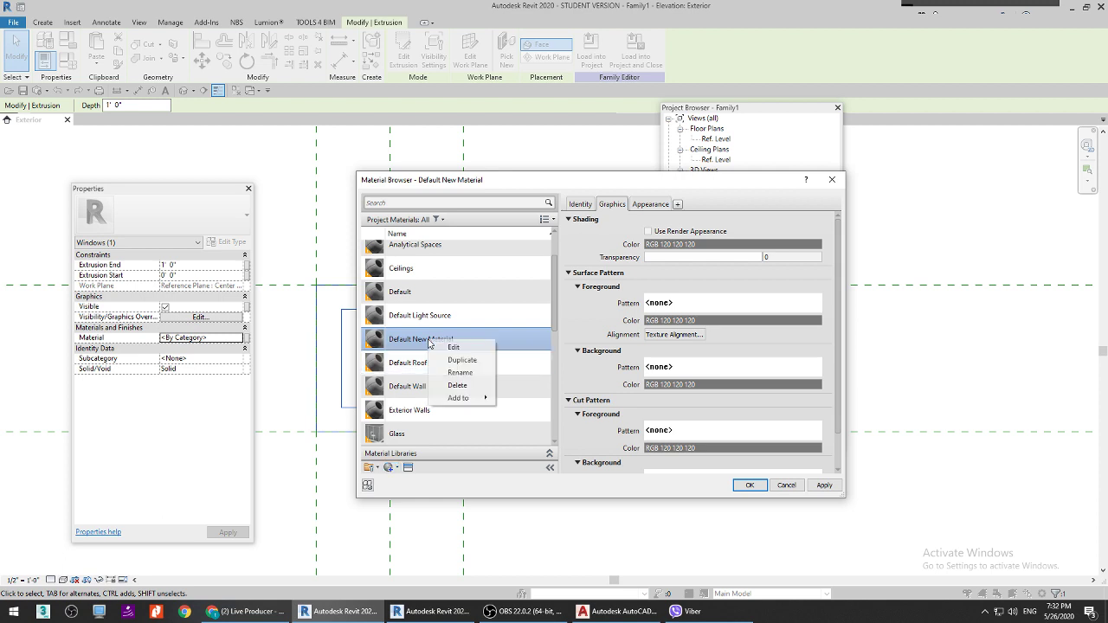
{"action": "left_click", "coordinate": [439, 372]}
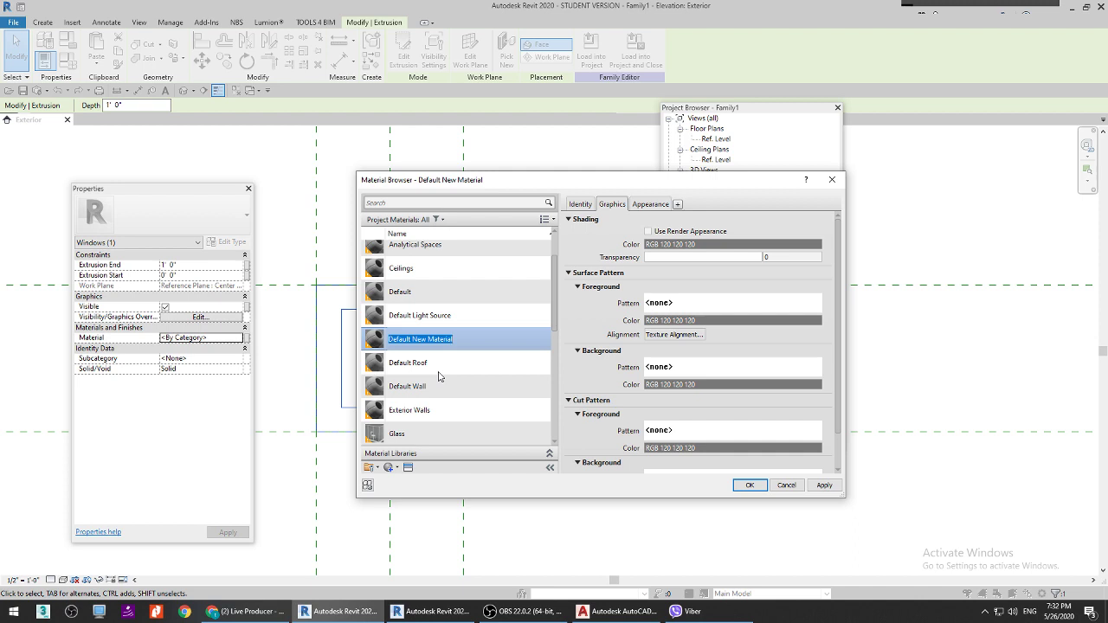
{"action": "type", "text": "sTE"}
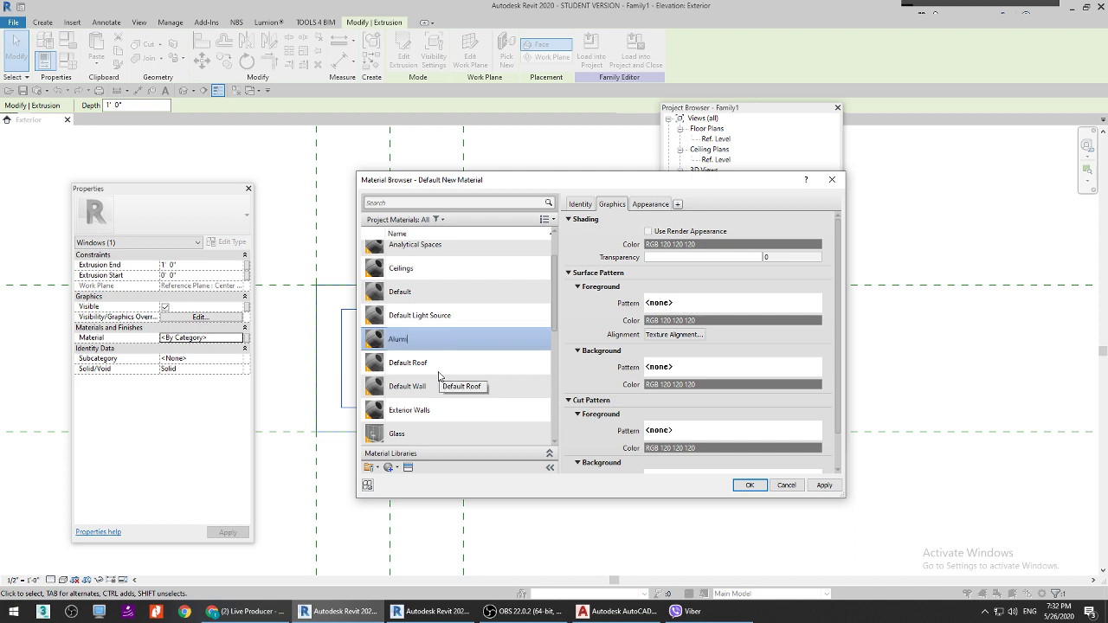
{"action": "key", "text": "Return"}
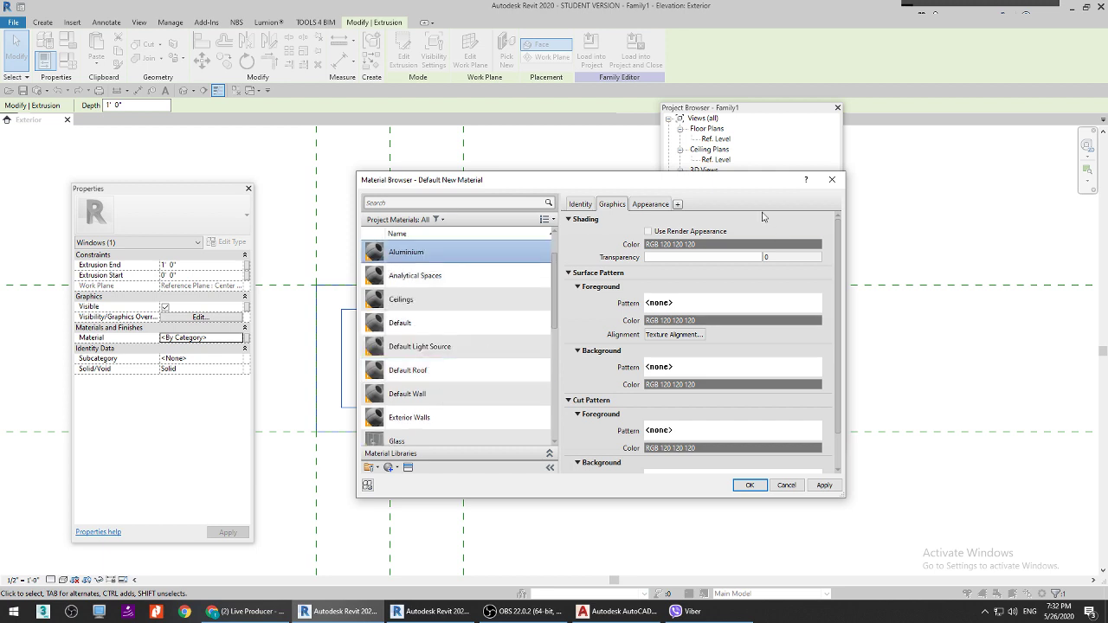
Step: Replace the Aluminium material's appearance with the Satin asset, found by searching the Asset Browser for "aluminium"
{"action": "left_click", "coordinate": [578, 205]}
{"action": "left_click", "coordinate": [610, 205]}
{"action": "left_click", "coordinate": [654, 205]}
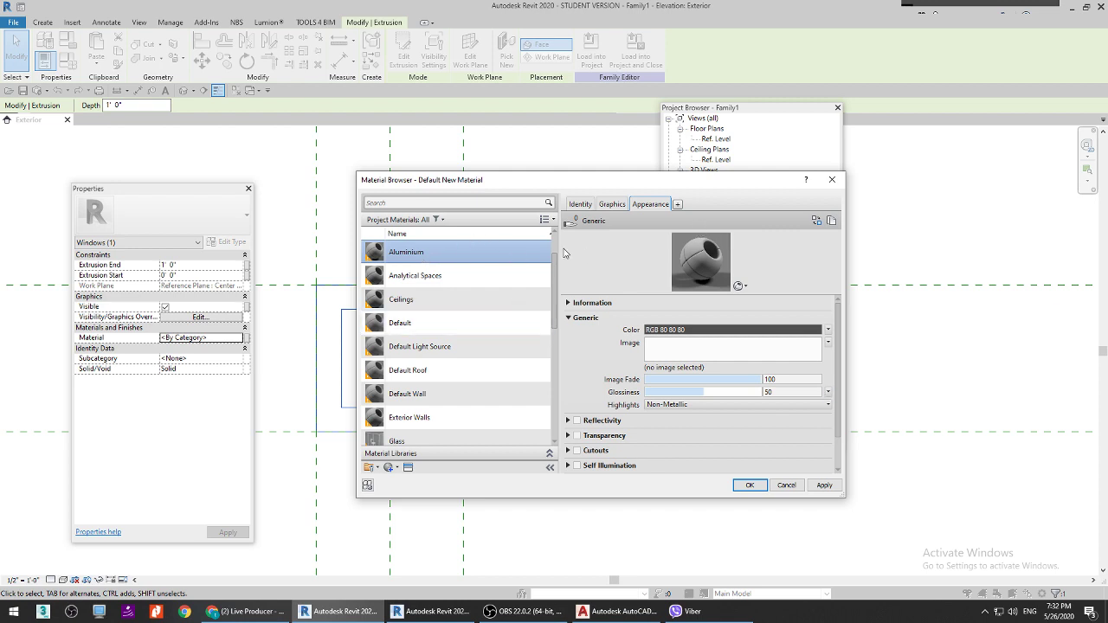
{"action": "scroll", "coordinate": [476, 425], "scroll_direction": "down", "scroll_amount": 1}
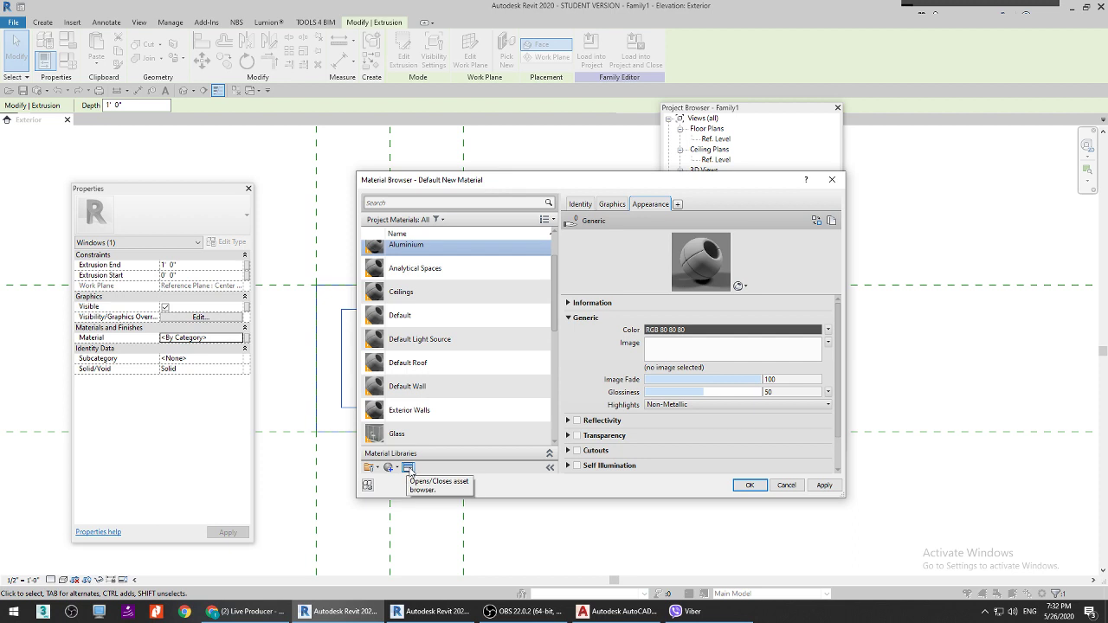
{"action": "left_click", "coordinate": [411, 470]}
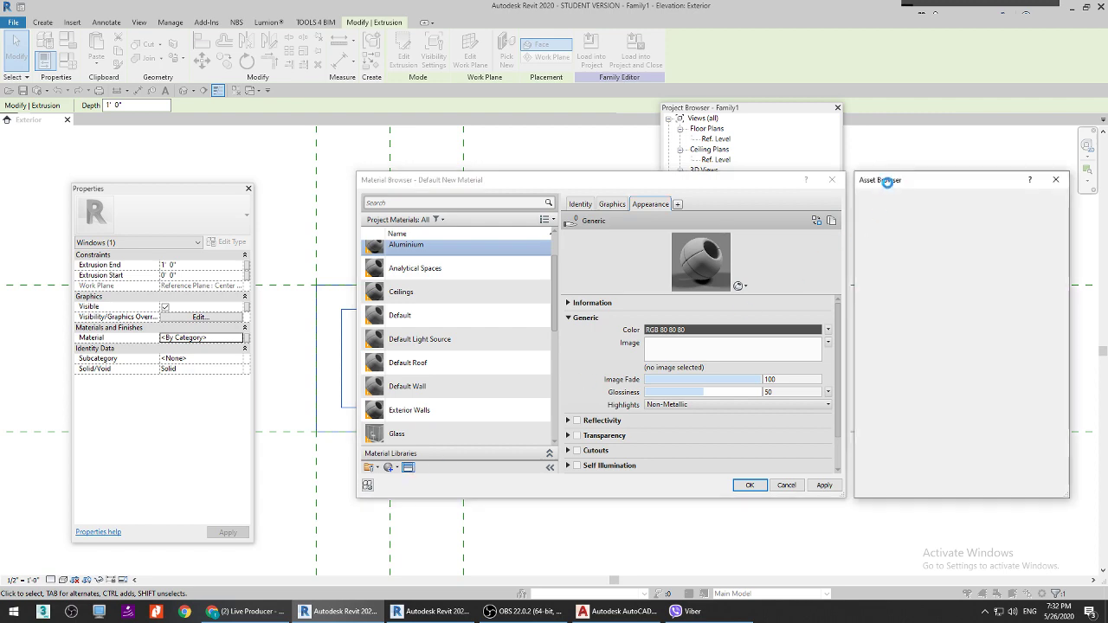
{"action": "left_click_drag", "start_coordinate": [880, 180], "coordinate": [777, 175]}
{"action": "scroll", "coordinate": [411, 307], "scroll_direction": "up", "scroll_amount": 2}
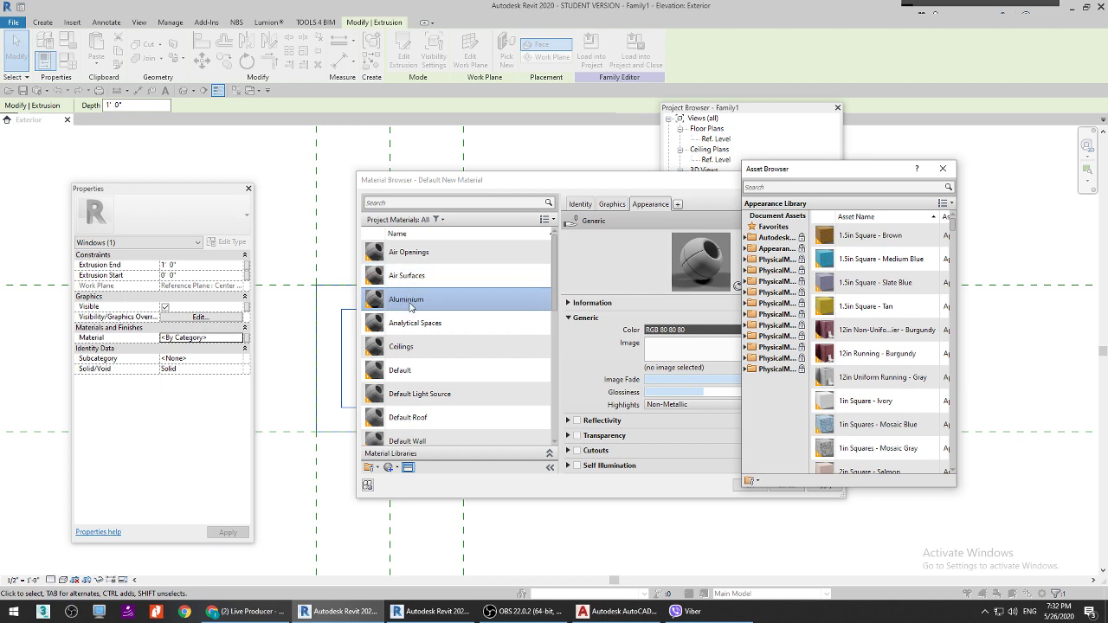
{"action": "left_click_drag", "start_coordinate": [798, 174], "coordinate": [800, 183]}
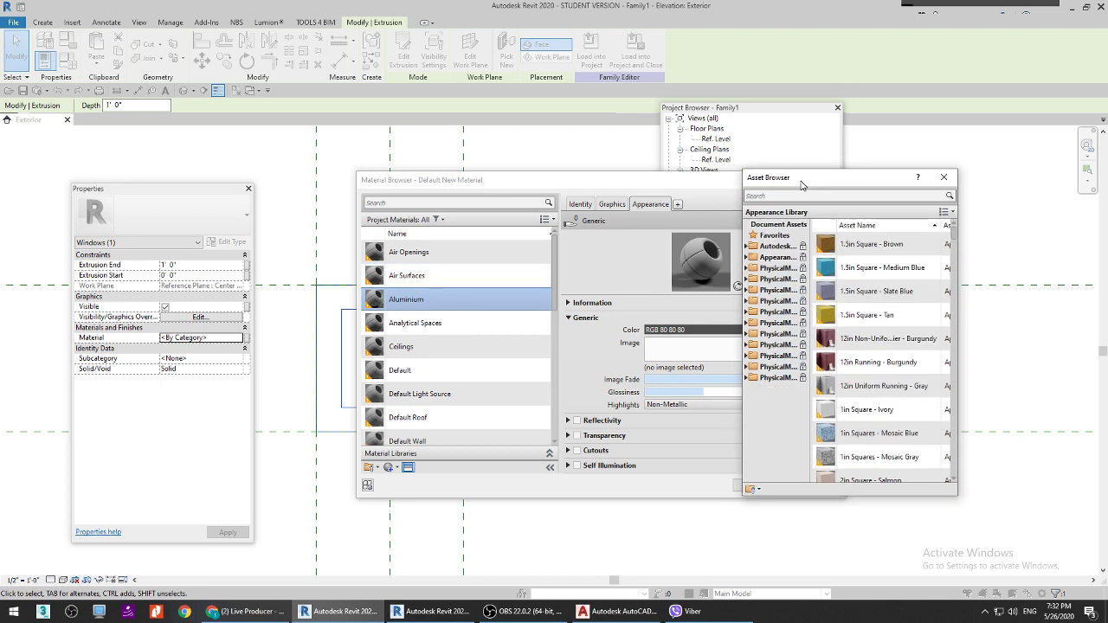
{"action": "left_click", "coordinate": [776, 196]}
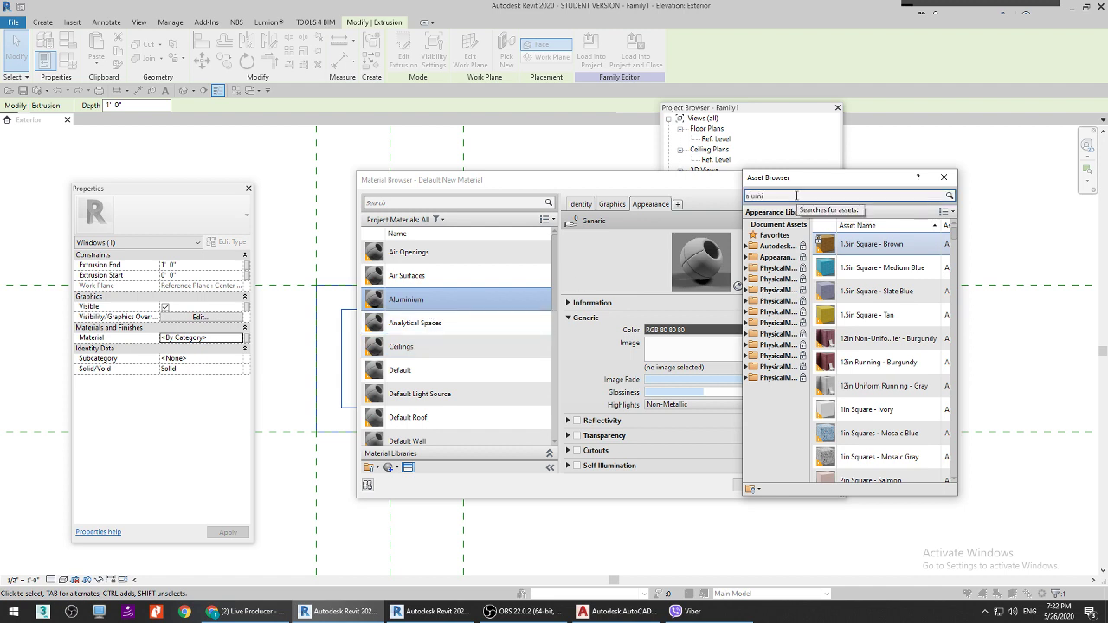
{"action": "key", "text": "Return"}
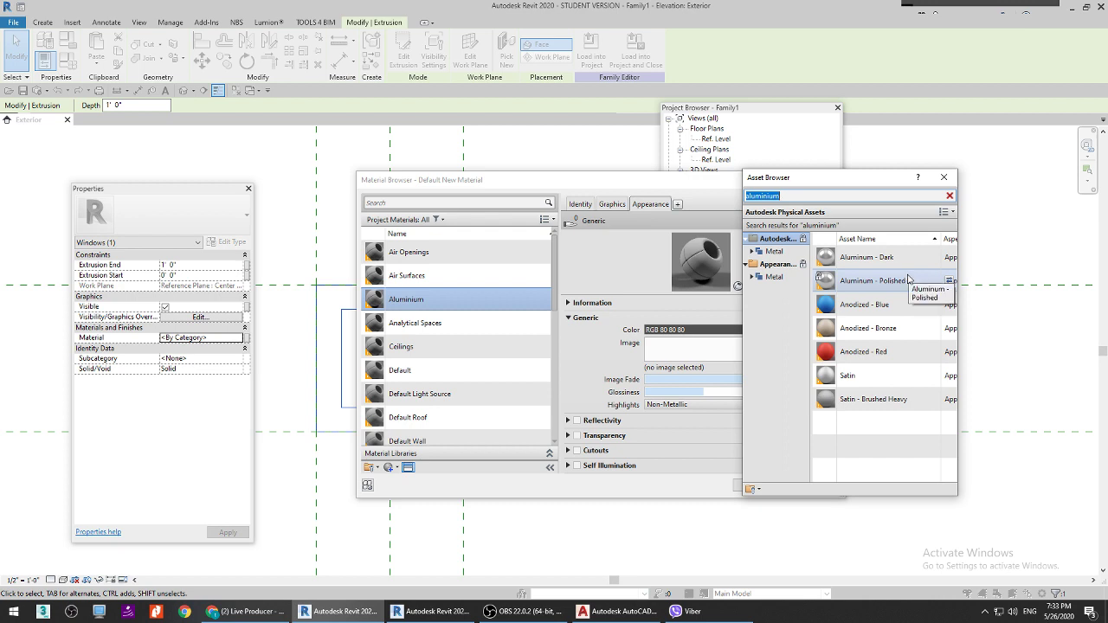
{"action": "double_click", "coordinate": [872, 384]}
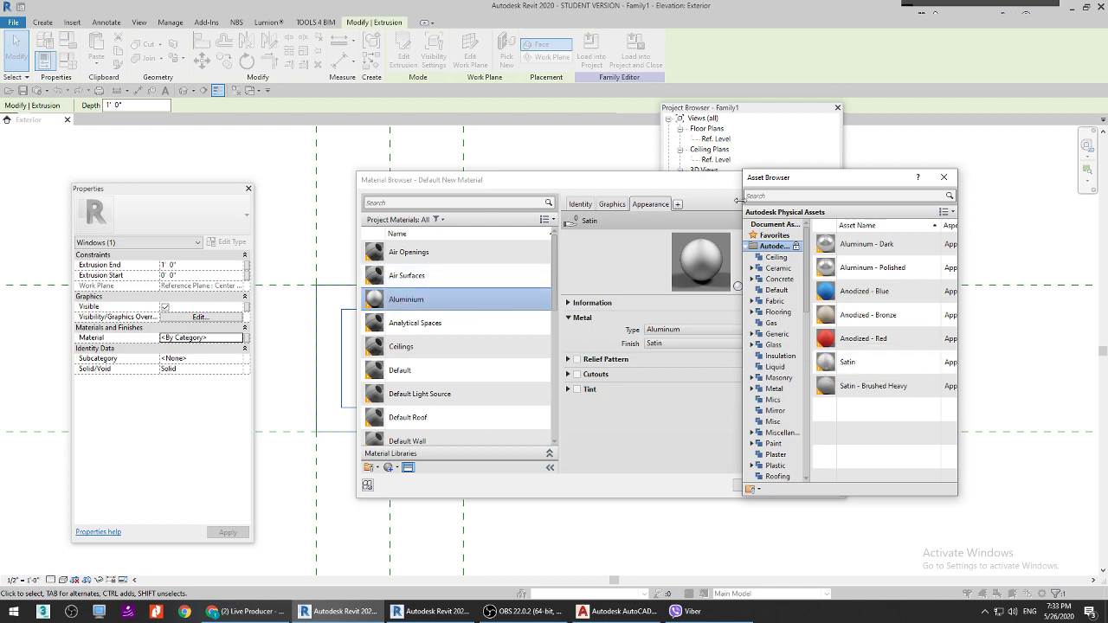
Step: Close the Asset Browser, assign the Aluminium material to the frame extrusion and deselect it
{"action": "left_click", "coordinate": [942, 179]}
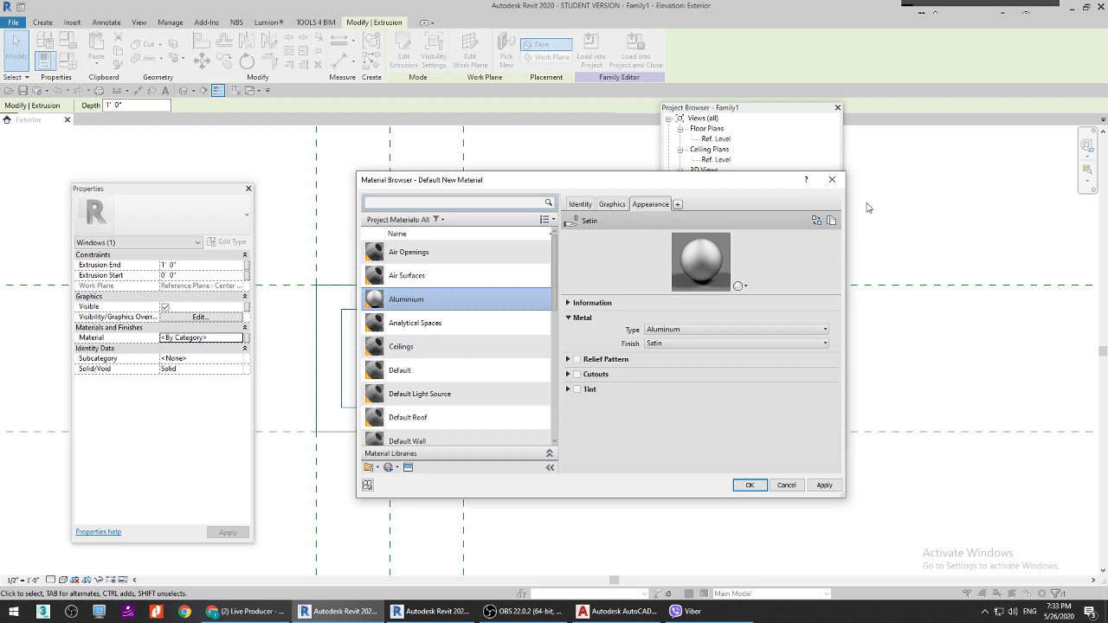
{"action": "left_click", "coordinate": [749, 485]}
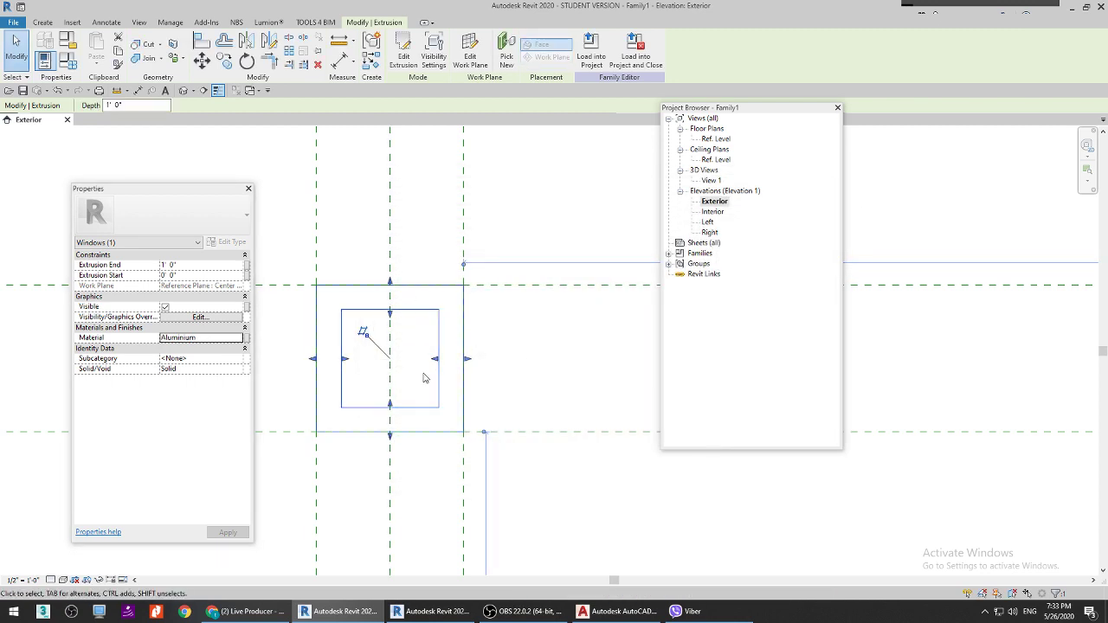
{"action": "scroll", "coordinate": [537, 388], "scroll_direction": "down", "scroll_amount": 3}
{"action": "key", "text": "Escape"}
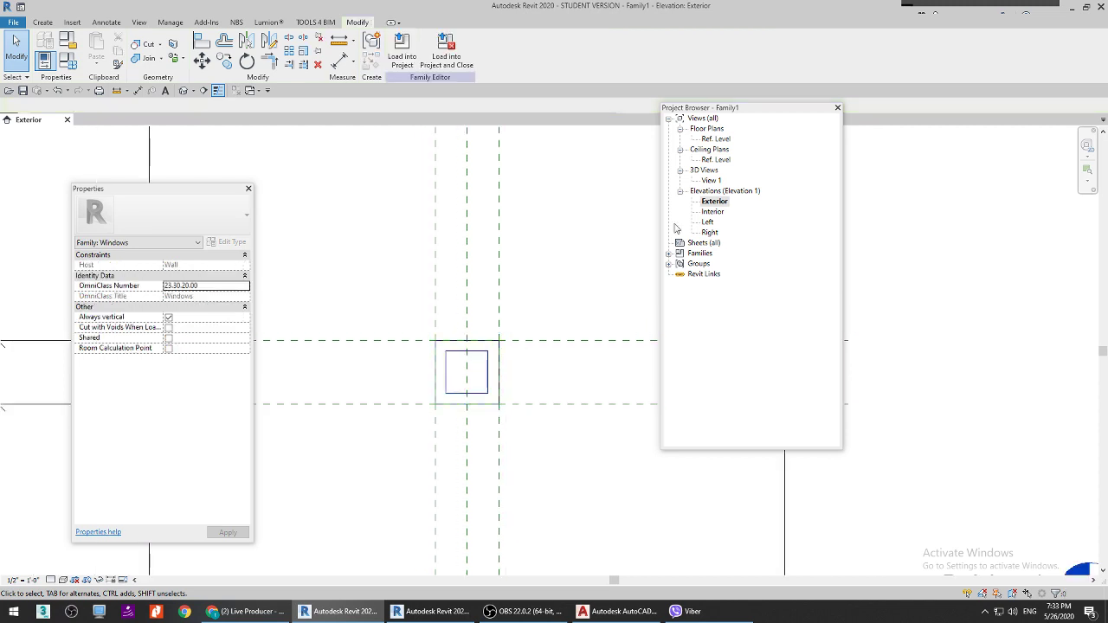
Step: In the Ref. Level floor plan, stretch the frame extrusion to both wall faces, from -0' 3" to 0' 3"
{"action": "double_click", "coordinate": [716, 139]}
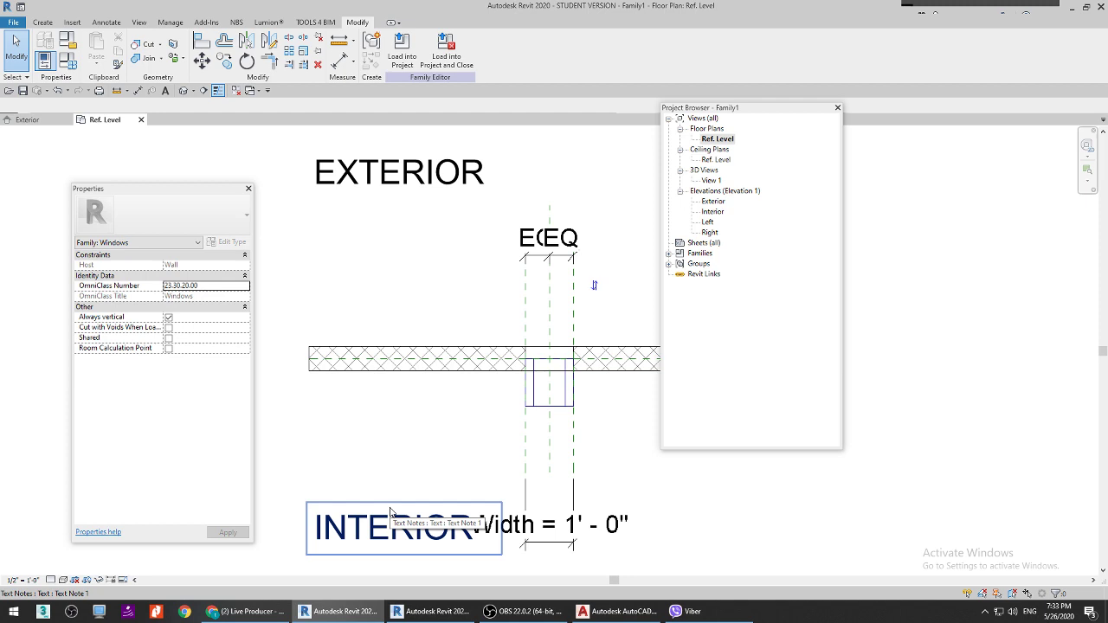
{"action": "left_click", "coordinate": [533, 417]}
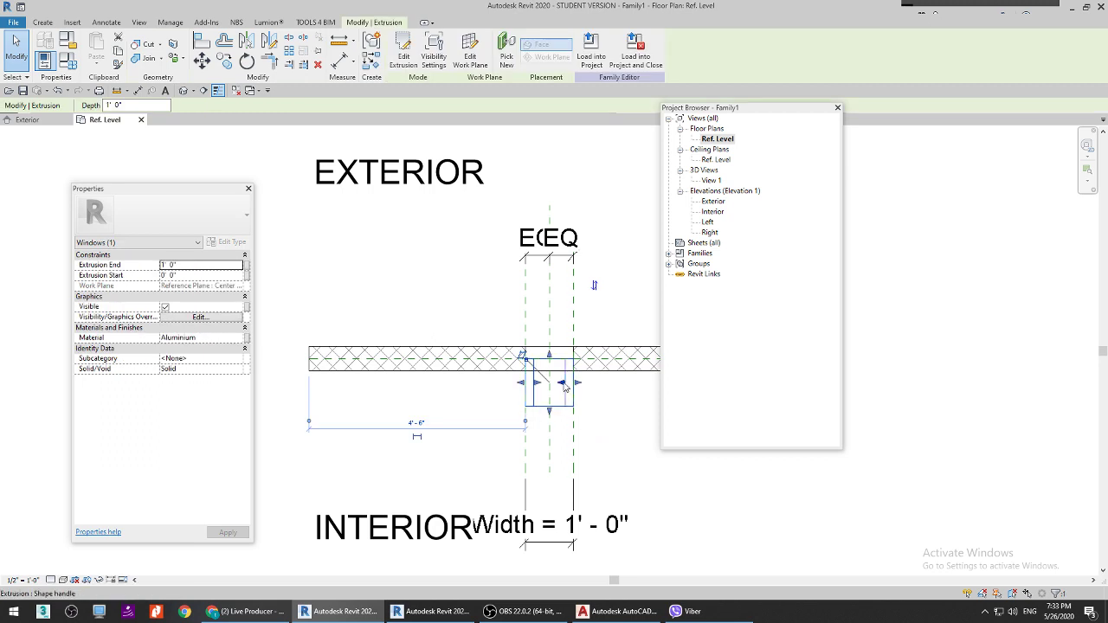
{"action": "scroll", "coordinate": [544, 380], "scroll_direction": "up", "scroll_amount": 1}
{"action": "left_click_drag", "start_coordinate": [543, 348], "coordinate": [543, 329]}
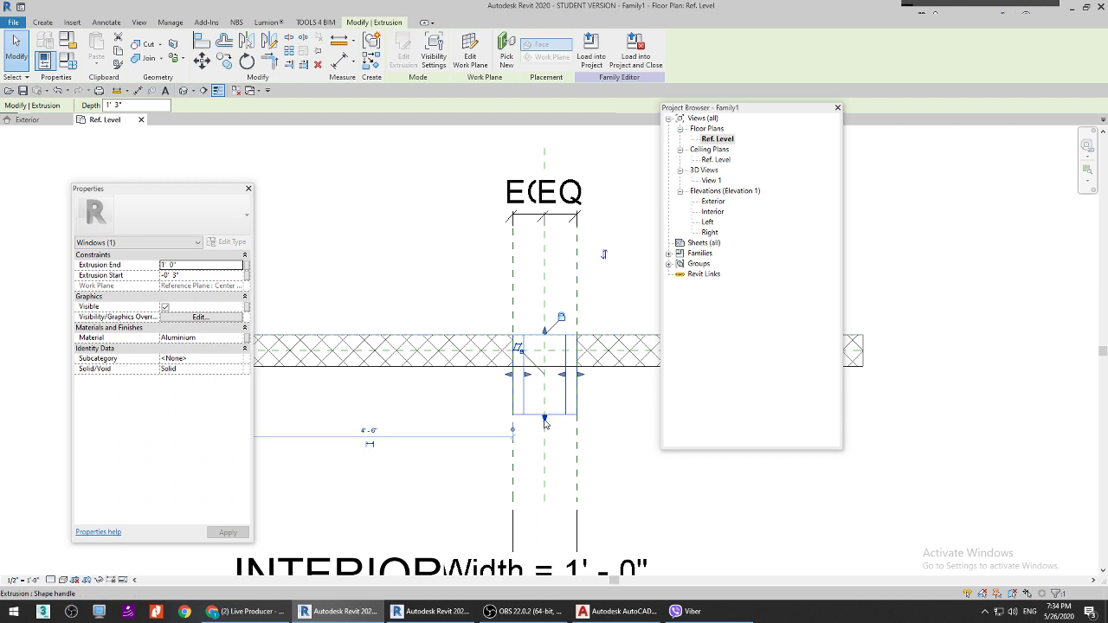
{"action": "left_click_drag", "start_coordinate": [544, 422], "coordinate": [542, 373]}
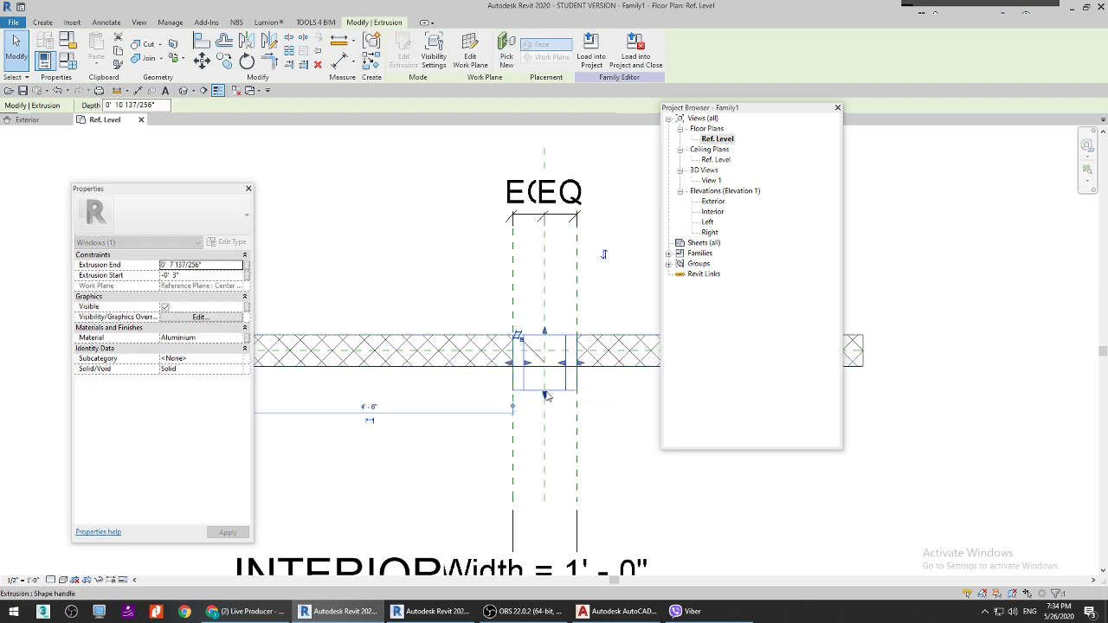
{"action": "mouse_move", "coordinate": [546, 384]}
{"action": "left_mouse_down"}
{"action": "mouse_move", "coordinate": [544, 396]}
{"action": "mouse_move", "coordinate": [544, 369]}
{"action": "left_mouse_up"}
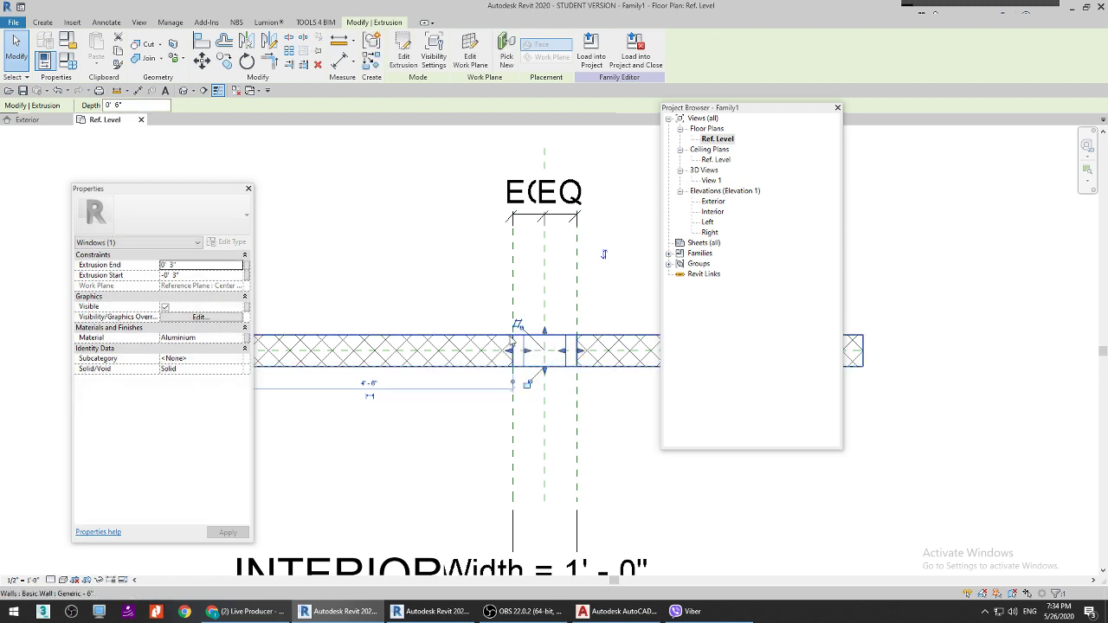
Step: Try stretching the frame about 1' toward the interior and well past the exterior wall face, returning its start to -0' 3"
{"action": "scroll", "coordinate": [517, 334], "scroll_direction": "up", "scroll_amount": 2}
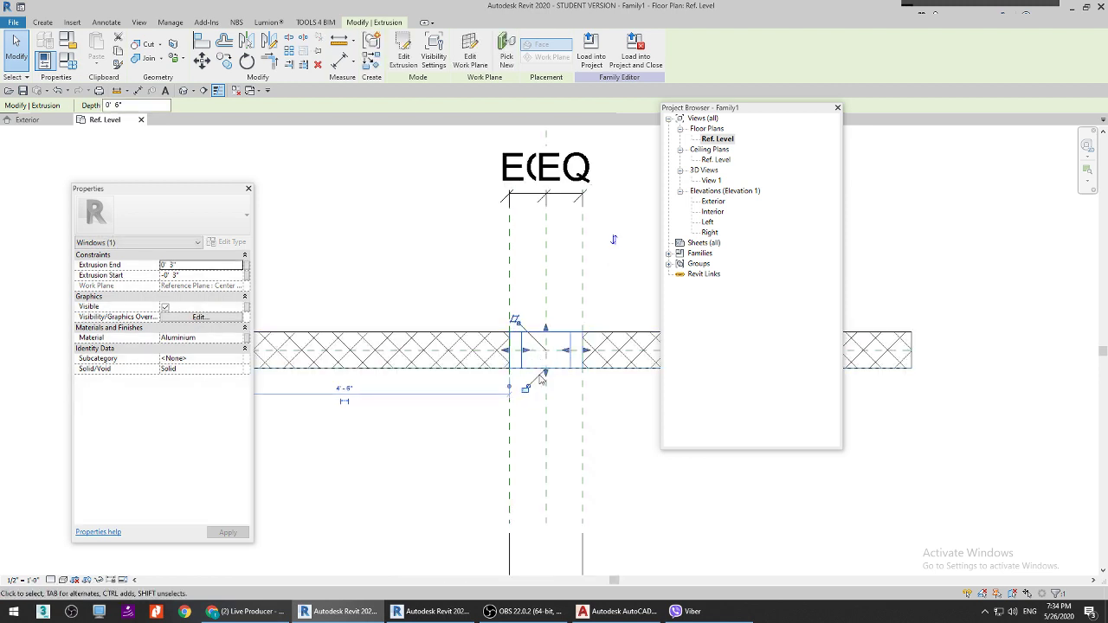
{"action": "left_click_drag", "start_coordinate": [545, 372], "coordinate": [555, 322]}
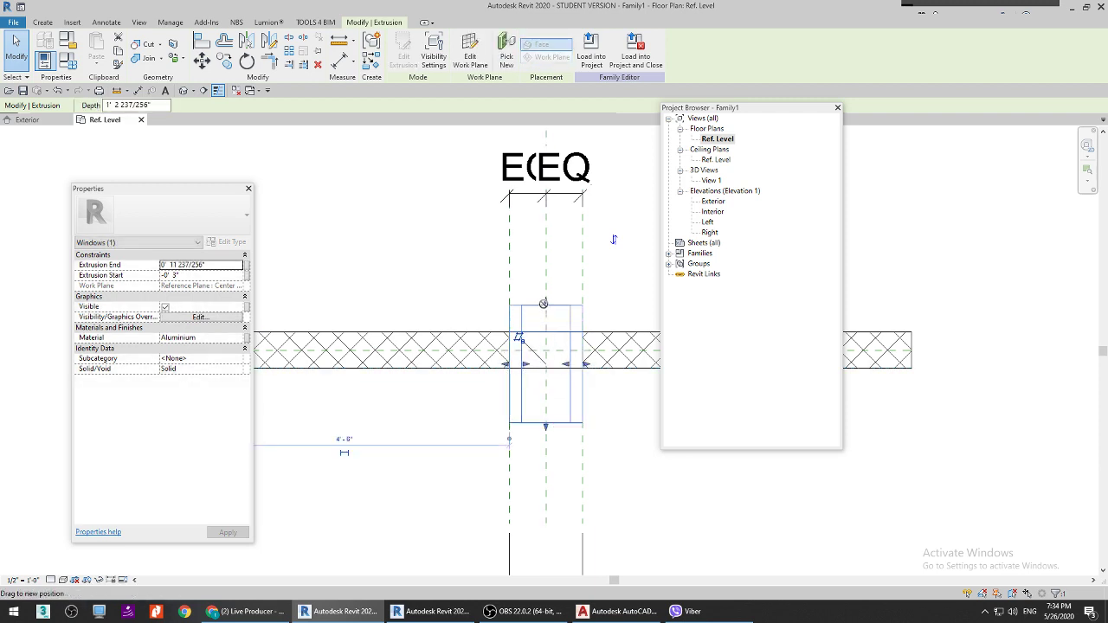
{"action": "left_click", "coordinate": [909, 583]}
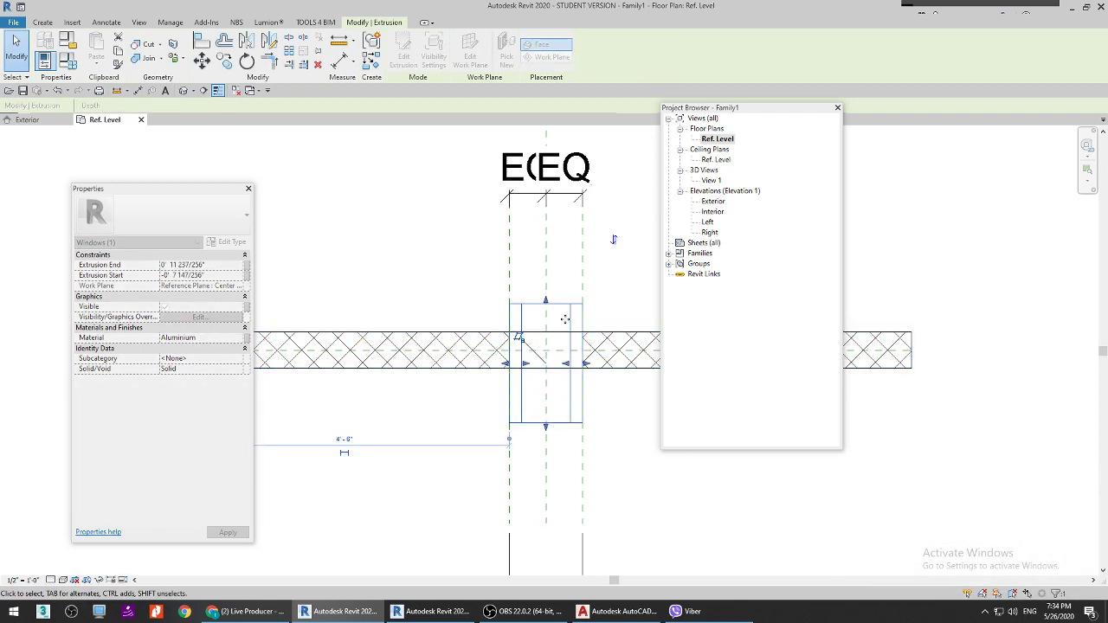
{"action": "left_click_drag", "start_coordinate": [547, 327], "coordinate": [545, 301]}
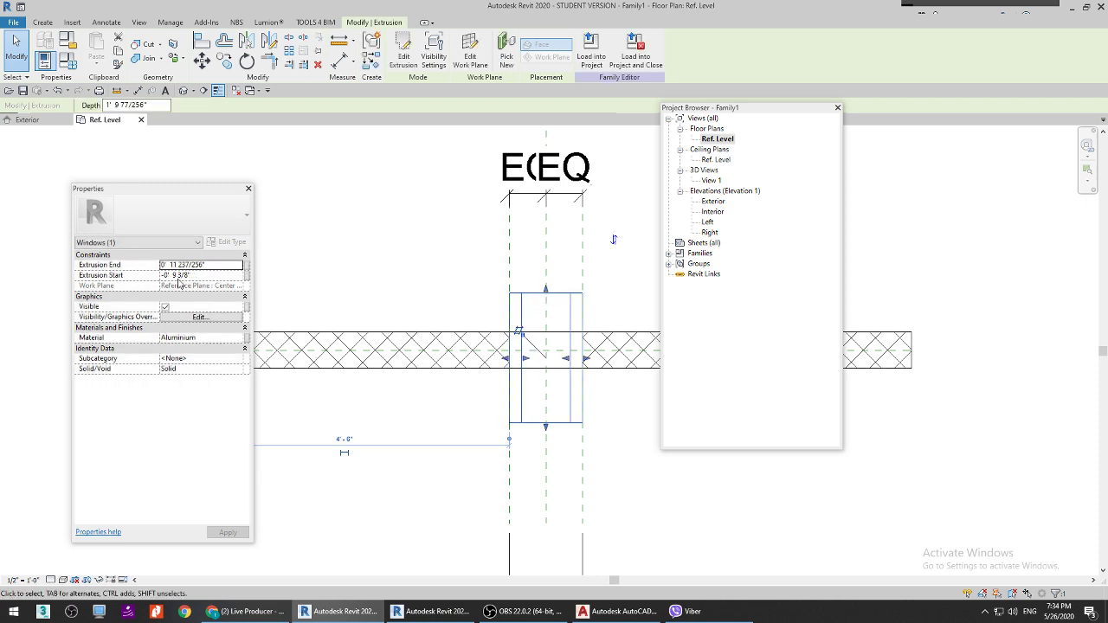
{"action": "left_click_drag", "start_coordinate": [546, 291], "coordinate": [157, 300]}
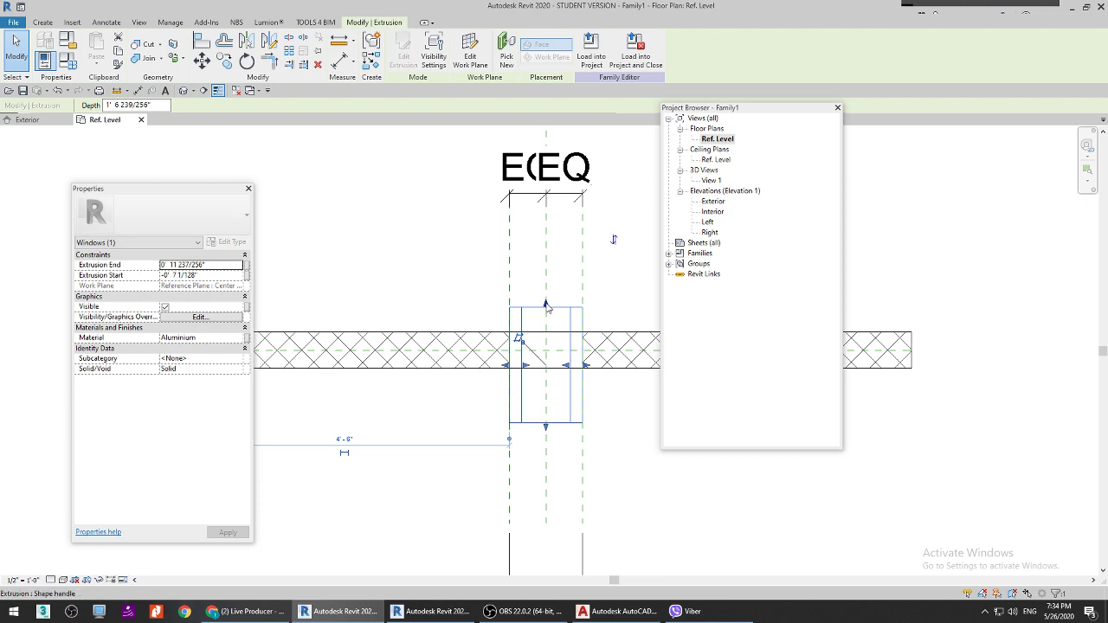
{"action": "left_click_drag", "start_coordinate": [547, 305], "coordinate": [521, 258]}
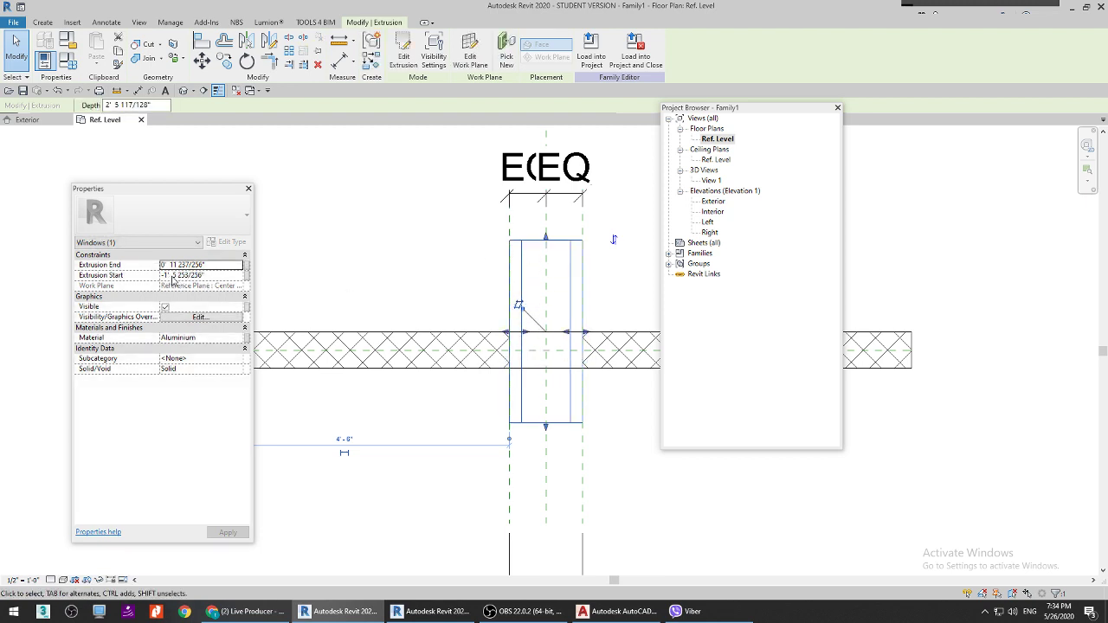
{"action": "left_click_drag", "start_coordinate": [545, 239], "coordinate": [554, 336]}
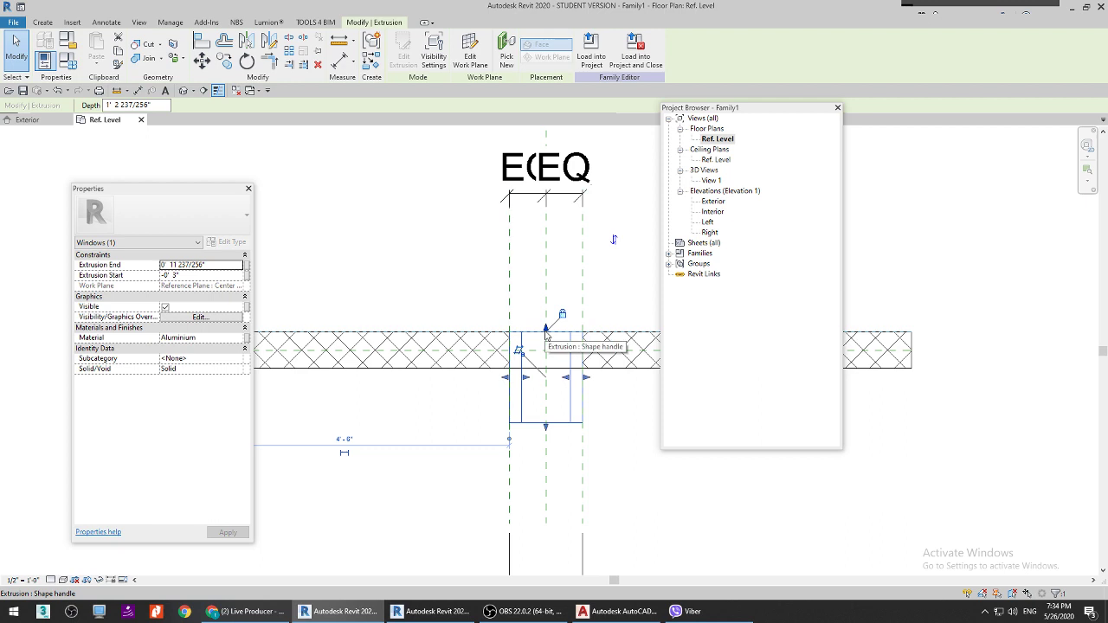
Step: Move the frame's interior end to the wall centreline and back out past the interior wall face, to an Extrusion End of about 0' 6 19/32"
{"action": "scroll", "coordinate": [519, 372], "scroll_direction": "down", "scroll_amount": 2}
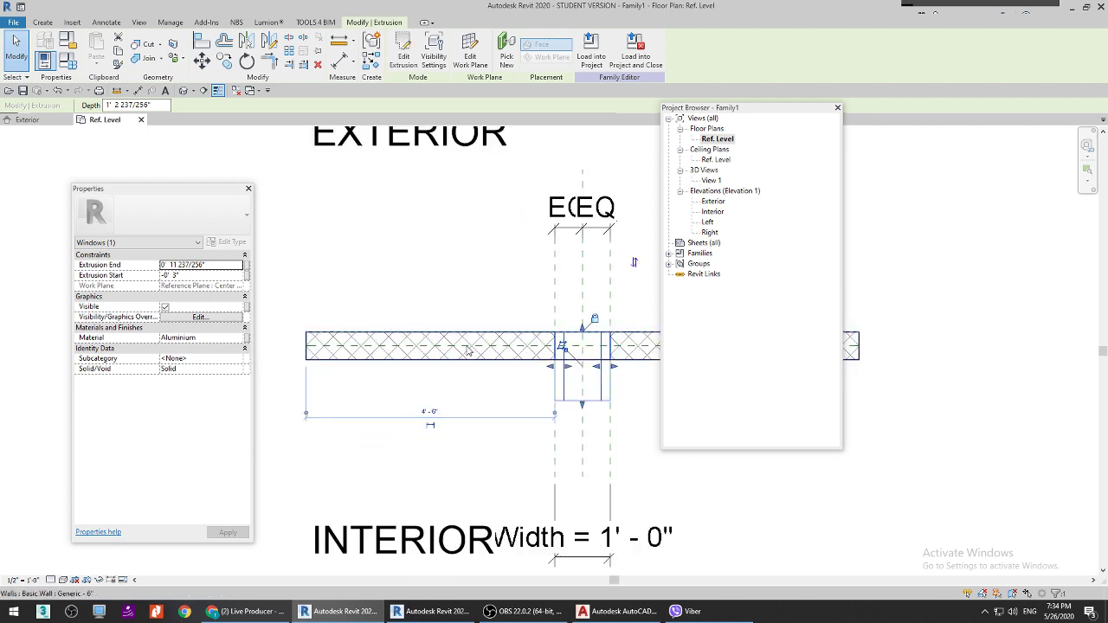
{"action": "scroll", "coordinate": [571, 349], "scroll_direction": "up", "scroll_amount": 1}
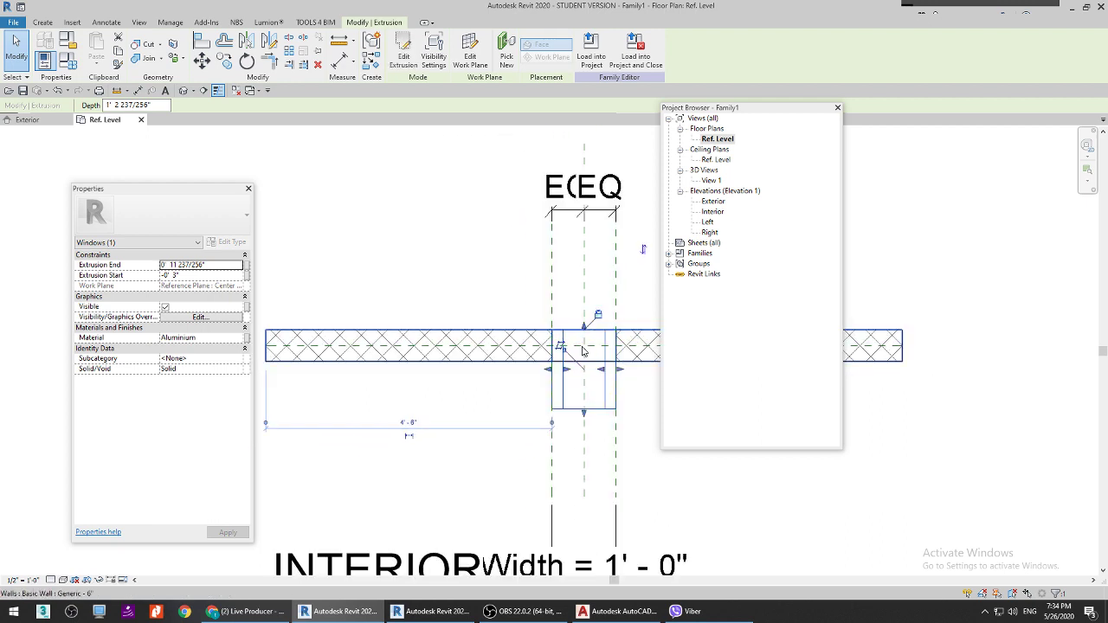
{"action": "scroll", "coordinate": [578, 349], "scroll_direction": "up", "scroll_amount": 1}
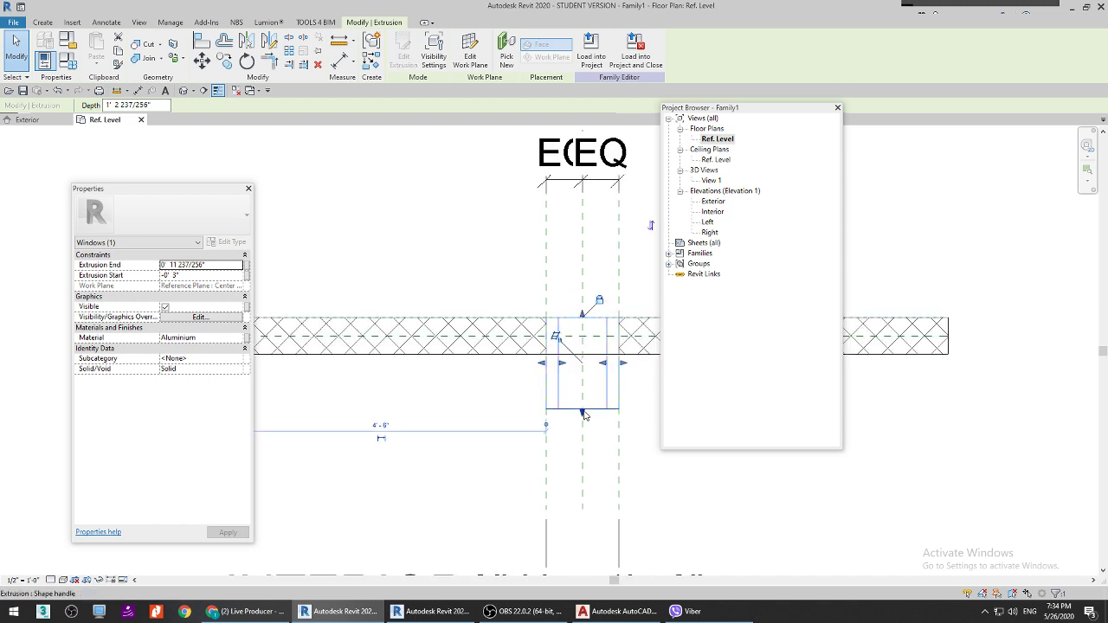
{"action": "mouse_move", "coordinate": [577, 349]}
{"action": "left_mouse_down"}
{"action": "mouse_move", "coordinate": [577, 379]}
{"action": "mouse_move", "coordinate": [574, 348]}
{"action": "left_mouse_up"}
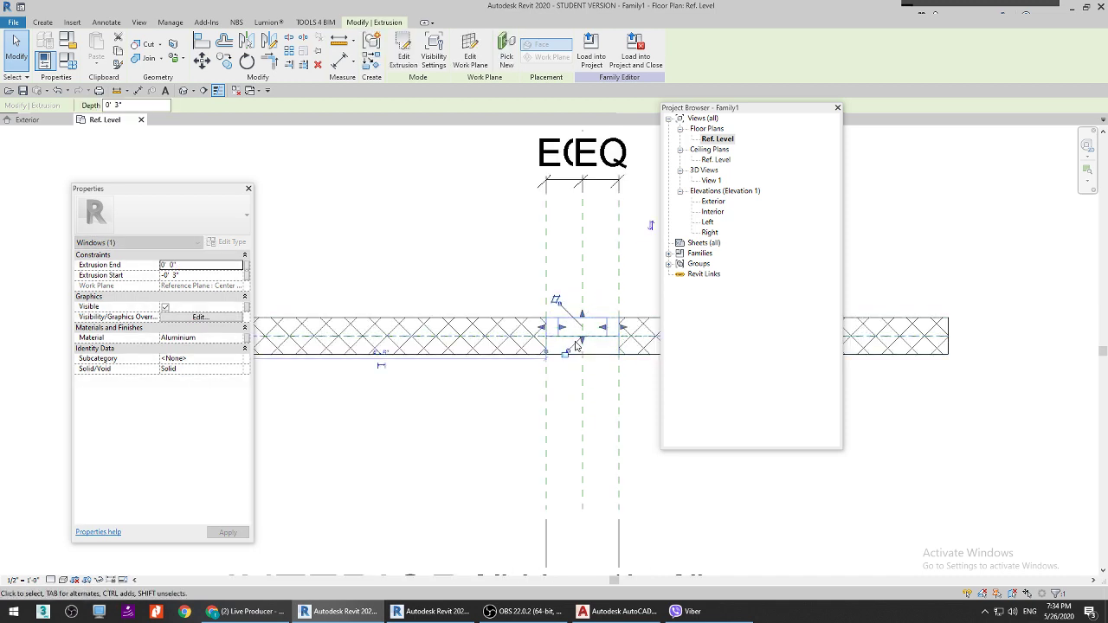
{"action": "left_click", "coordinate": [188, 265]}
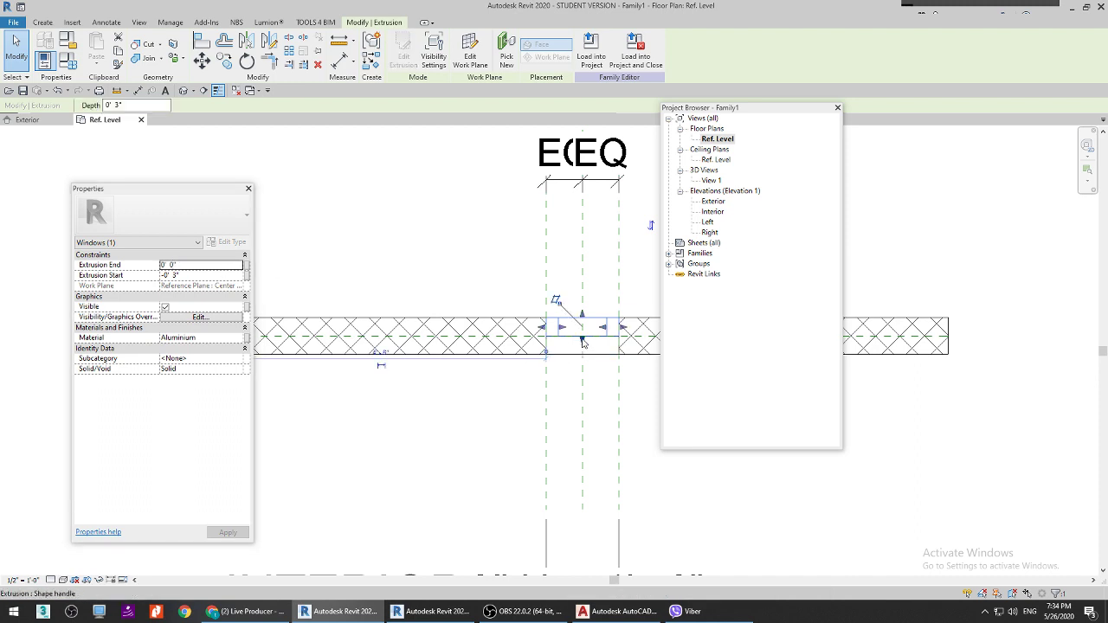
{"action": "left_click_drag", "start_coordinate": [580, 335], "coordinate": [582, 379]}
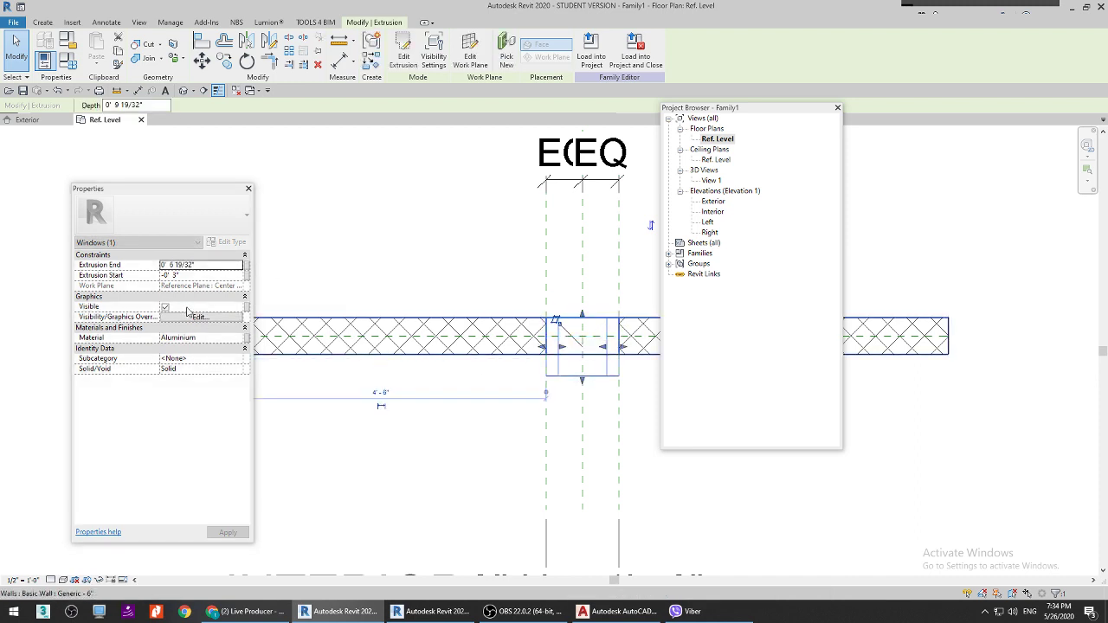
Step: Move the frame's interior end to the wall centreline and back to the interior wall face, for an Extrusion End of 0' 3"
{"action": "left_click_drag", "start_coordinate": [578, 347], "coordinate": [573, 339]}
{"action": "left_click", "coordinate": [177, 265]}
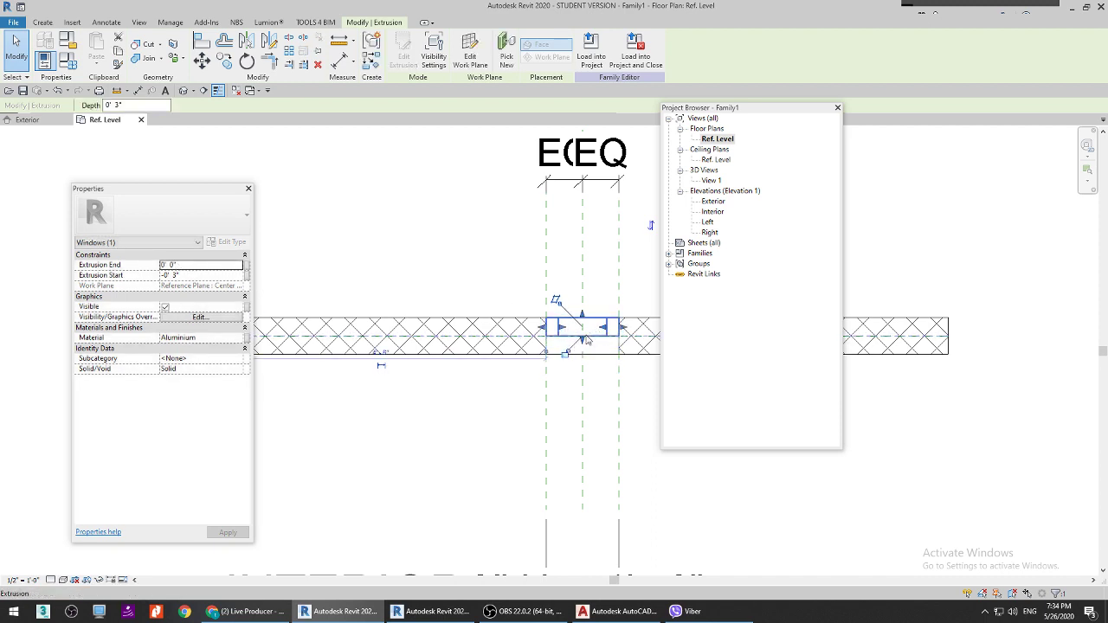
{"action": "left_click_drag", "start_coordinate": [587, 344], "coordinate": [582, 372]}
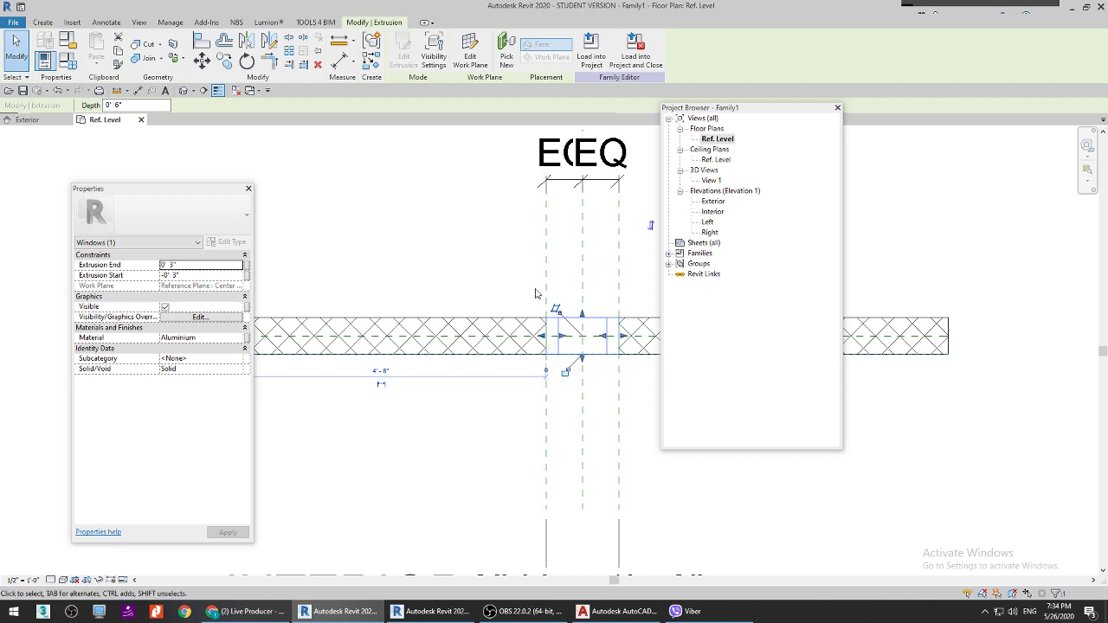
Step: Launch Camtasia 2018
{"action": "left_click", "coordinate": [13, 611]}
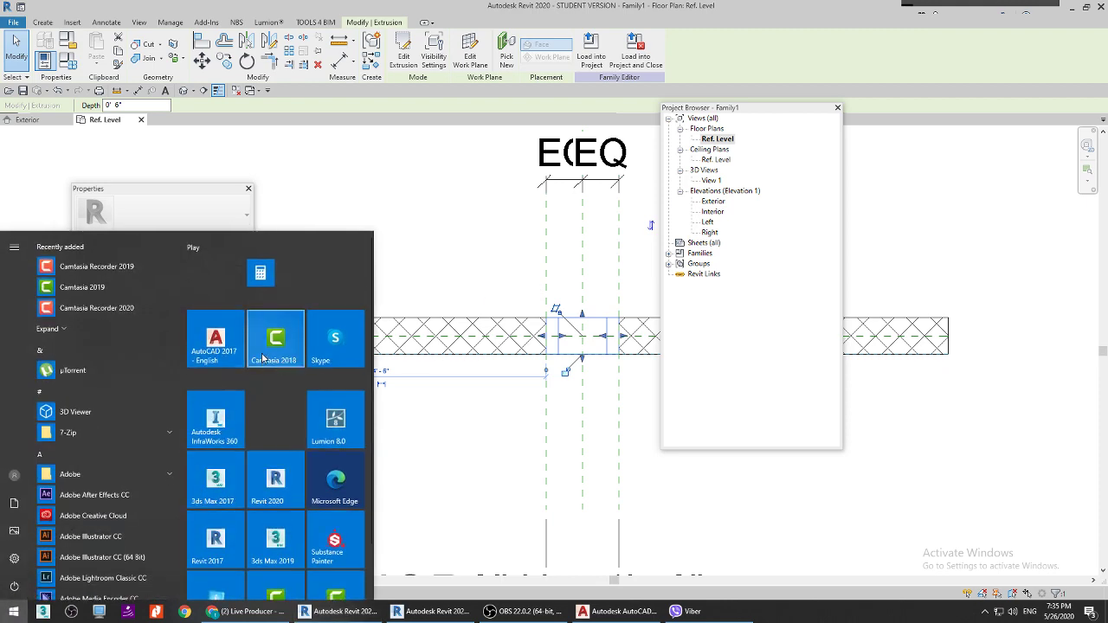
{"action": "left_click", "coordinate": [481, 251]}
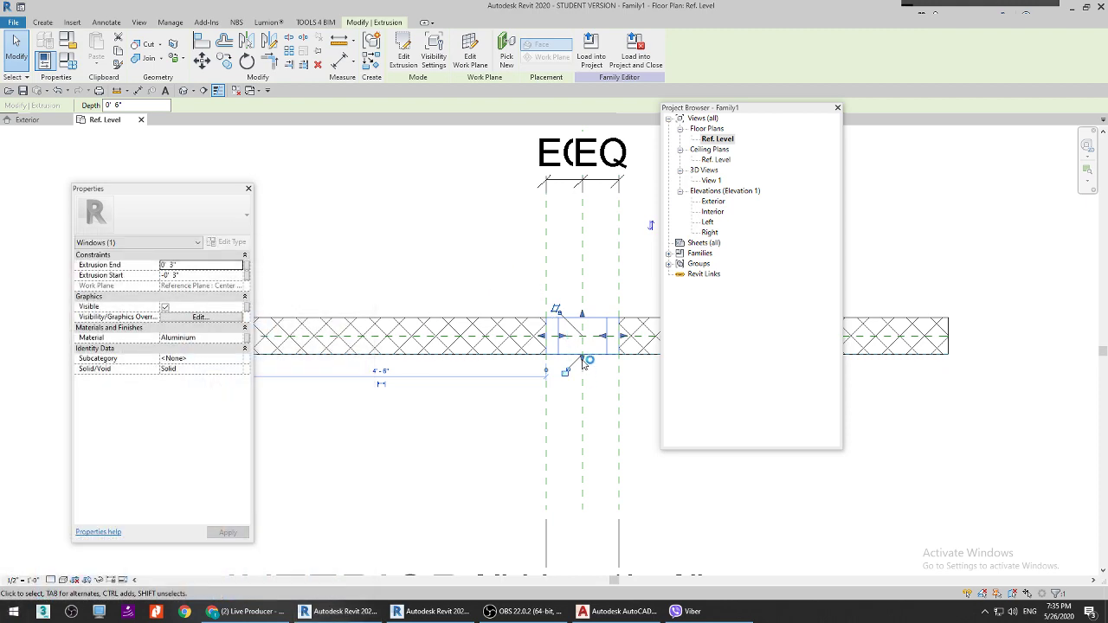
Step: Move the frame's interior end to the wall centreline, extend it to an Extrusion End of about 0' 8 149/256", and deselect the frame
{"action": "left_click_drag", "start_coordinate": [587, 370], "coordinate": [581, 339]}
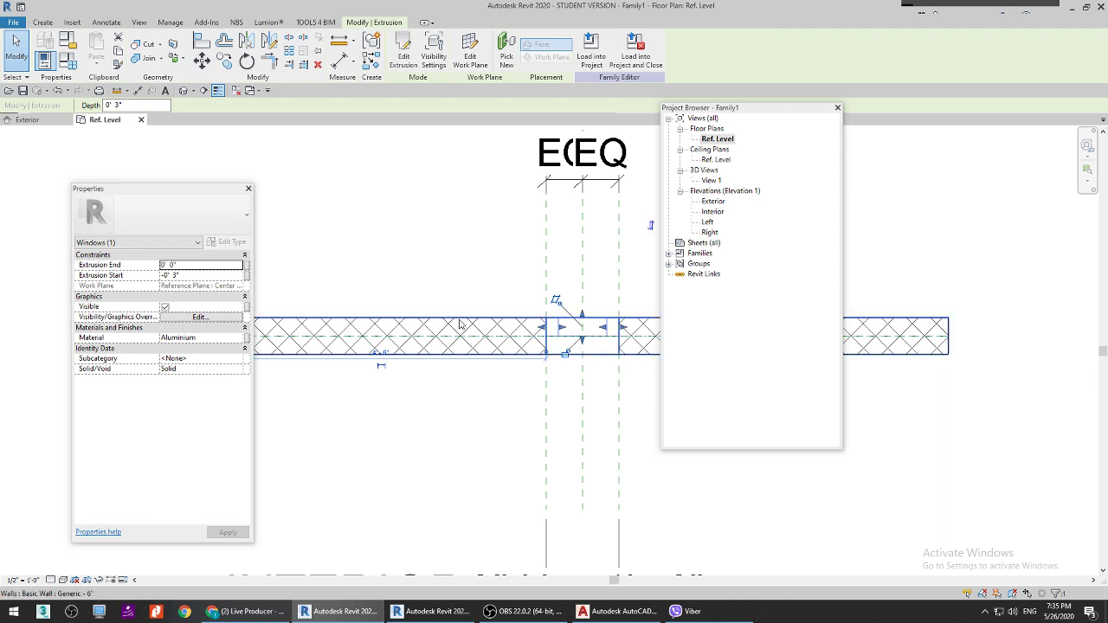
{"action": "left_click_drag", "start_coordinate": [582, 345], "coordinate": [581, 392]}
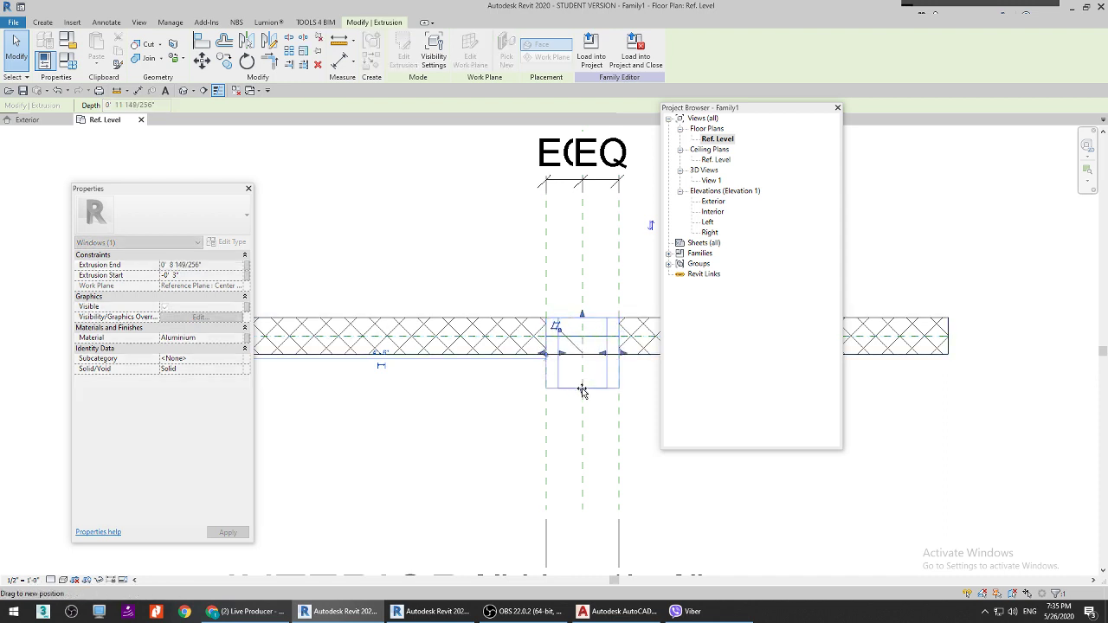
{"action": "left_click", "coordinate": [566, 382]}
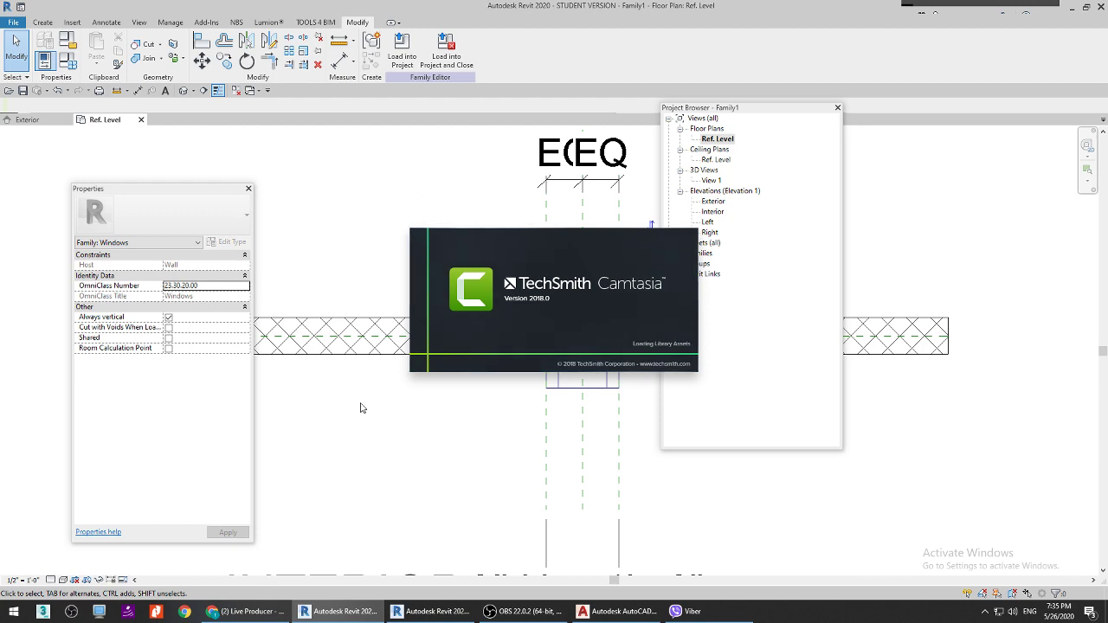
Step: Switch to the Facebook Live Producer page, check the latest viewer comments, and return to Revit
{"action": "left_click", "coordinate": [247, 611]}
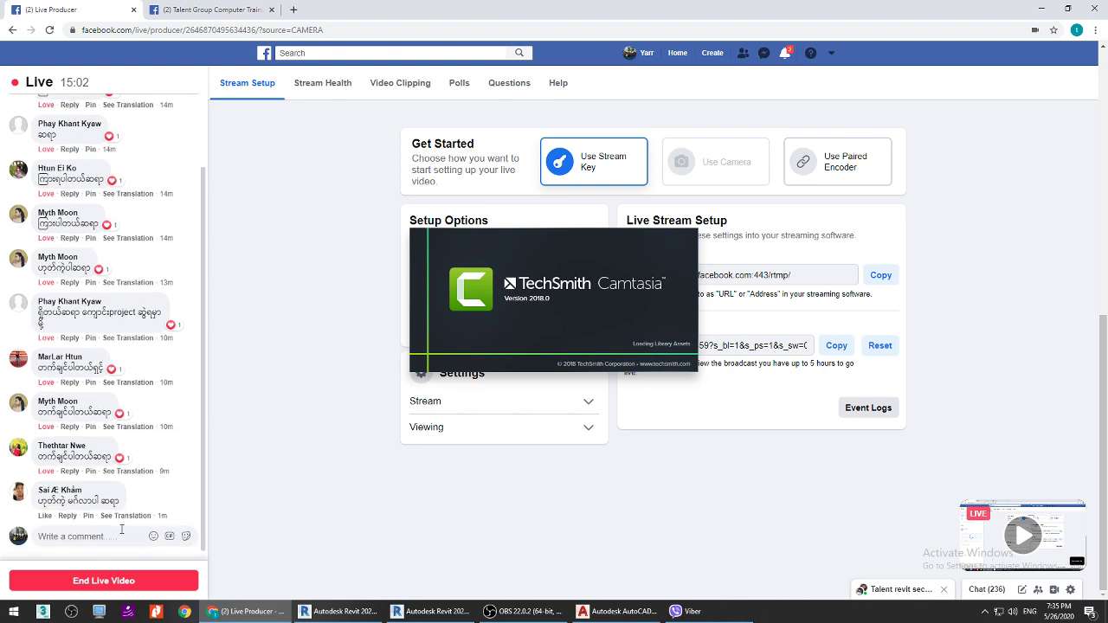
{"action": "mouse_move", "coordinate": [45, 516]}
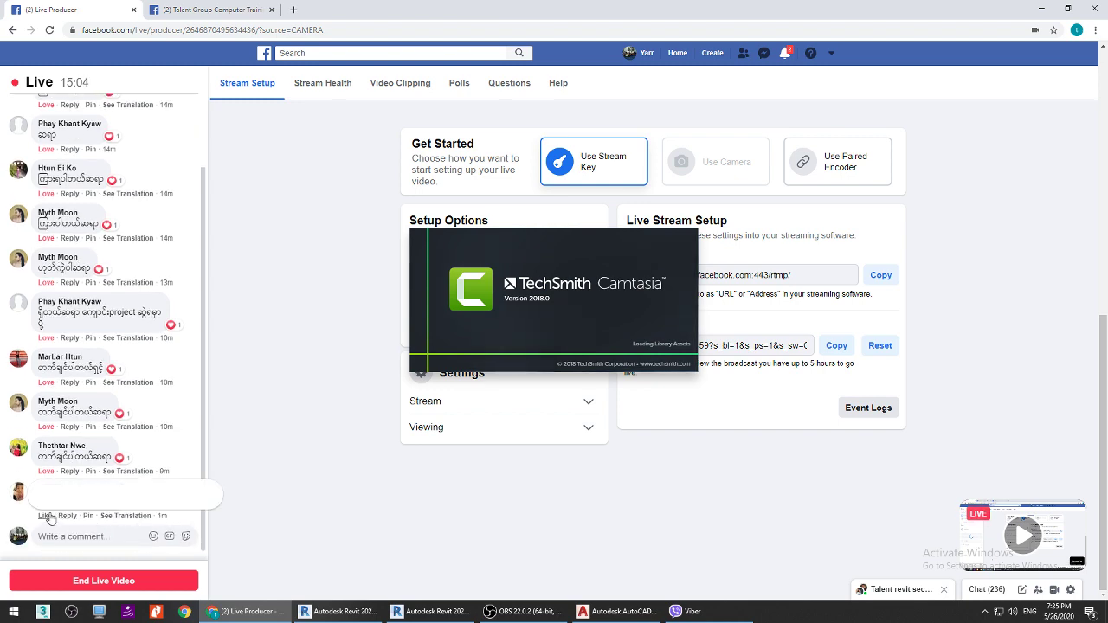
{"action": "left_click", "coordinate": [431, 611]}
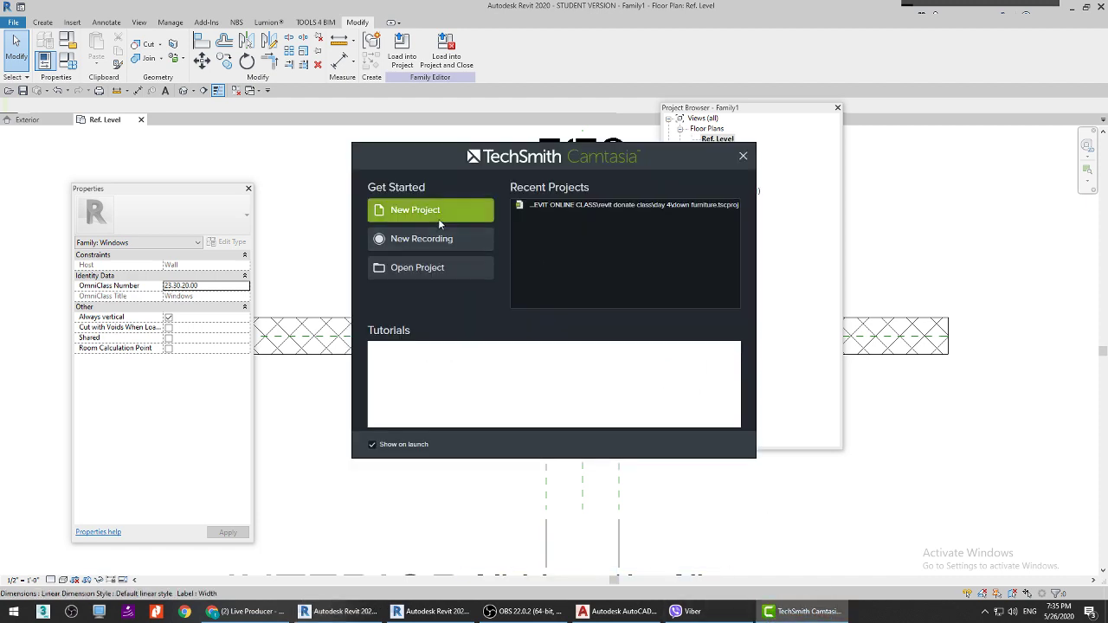
Step: Create a new Camtasia project, dismiss the registration warning, and start a screen recording over the Revit window
{"action": "left_click", "coordinate": [438, 211]}
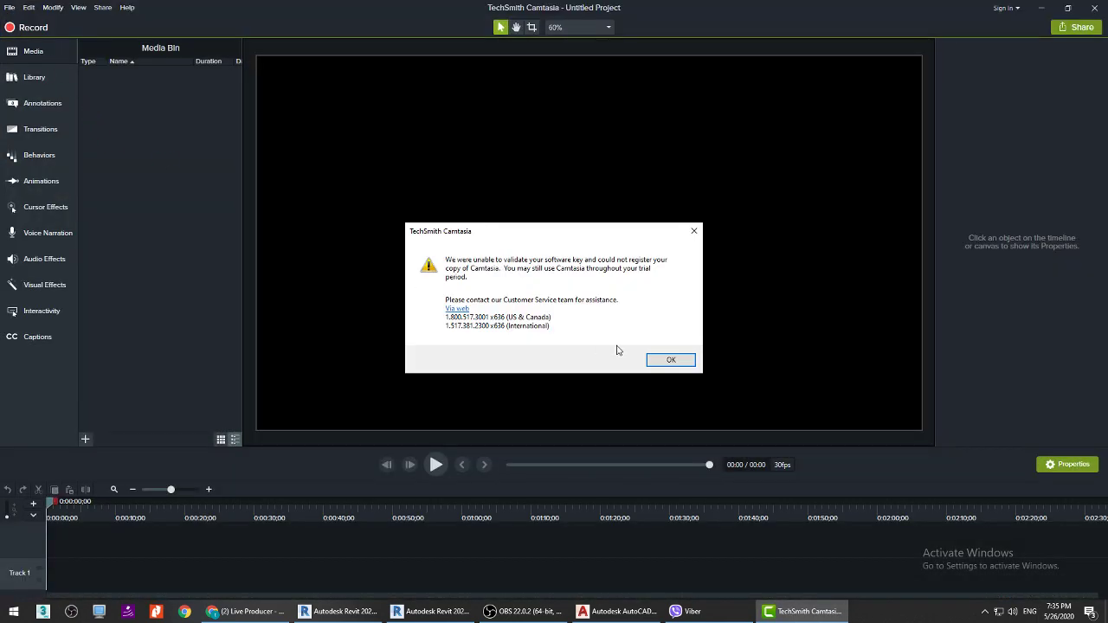
{"action": "left_click", "coordinate": [670, 360]}
{"action": "key", "text": "alt+Tab"}
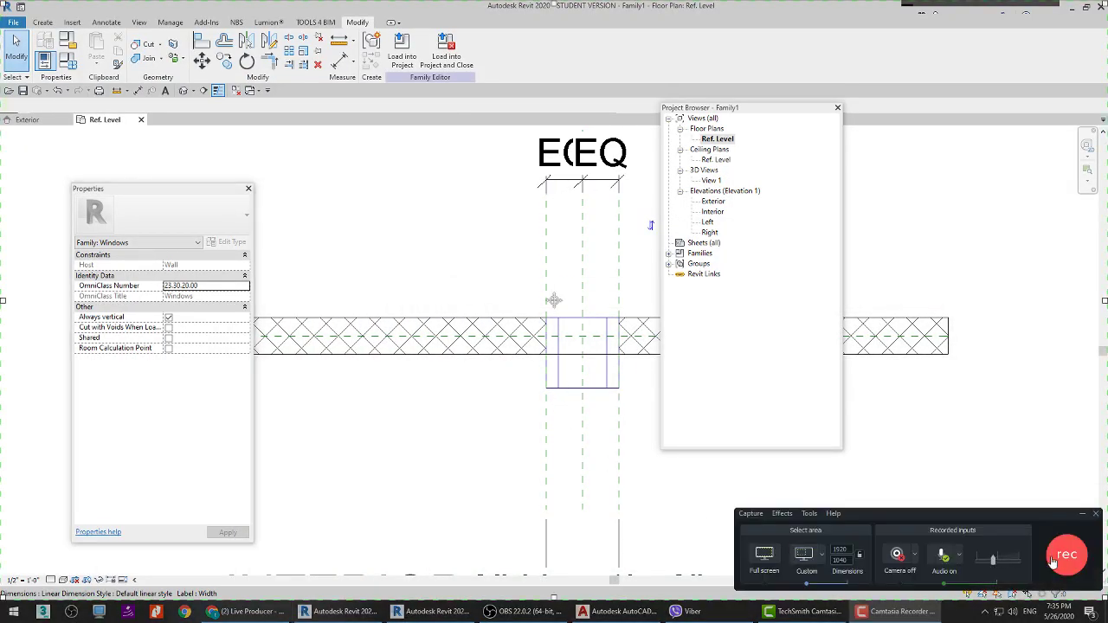
{"action": "left_click", "coordinate": [1064, 556]}
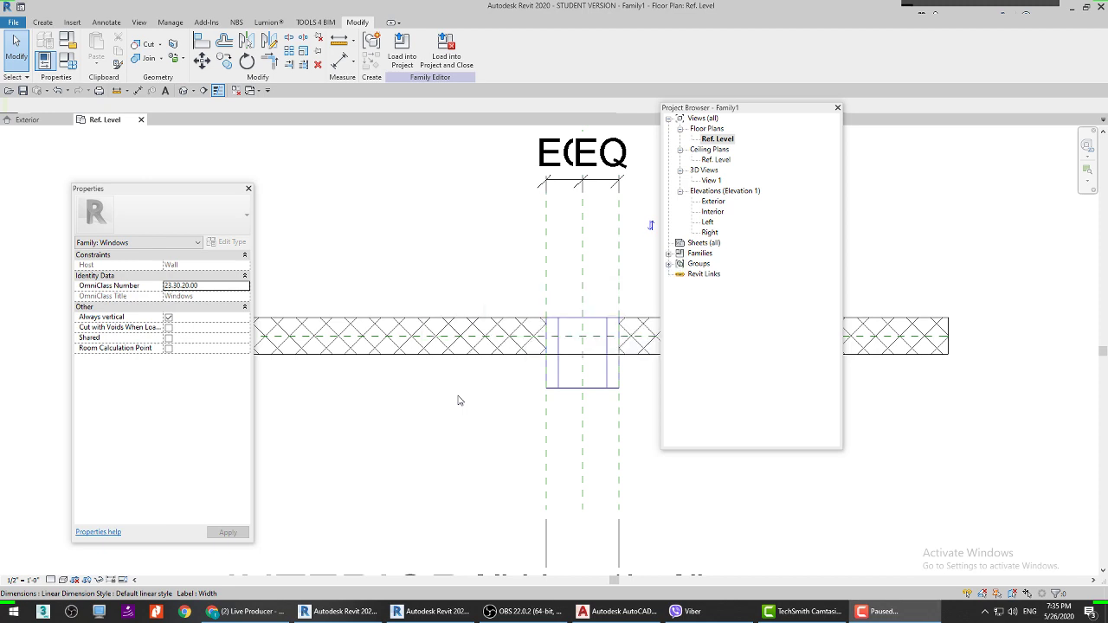
Step: Try moving the frame's exterior end slightly into the wall and past the interior wall face, cancelling both changes
{"action": "scroll", "coordinate": [484, 385], "scroll_direction": "down", "scroll_amount": 2}
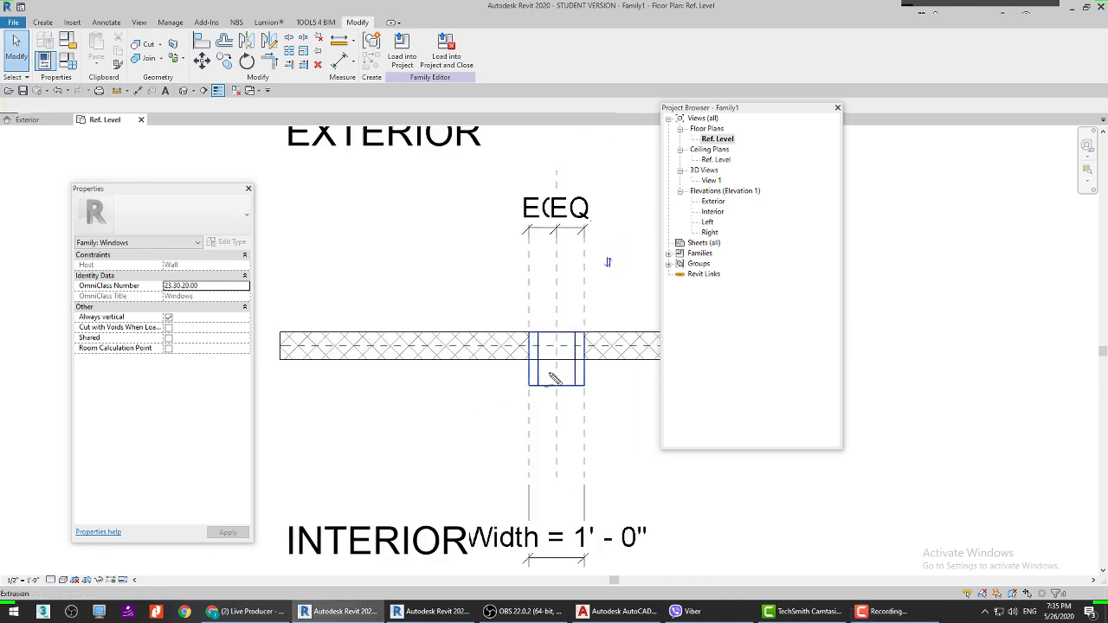
{"action": "scroll", "coordinate": [441, 372], "scroll_direction": "down", "scroll_amount": 2}
{"action": "scroll", "coordinate": [485, 372], "scroll_direction": "up", "scroll_amount": 2}
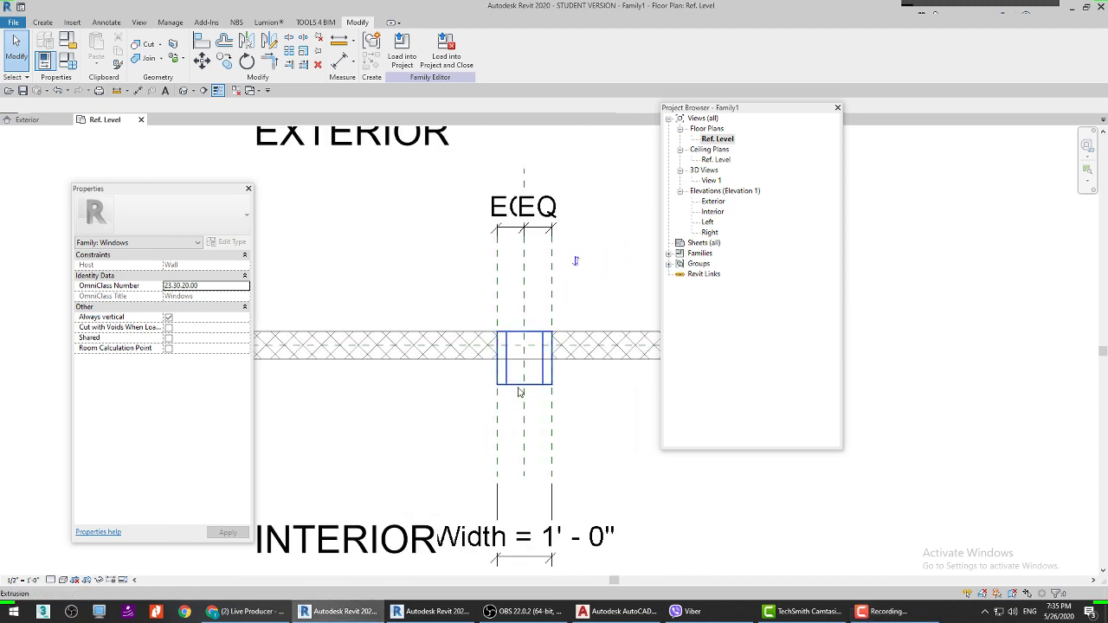
{"action": "left_click", "coordinate": [530, 340]}
{"action": "mouse_move", "coordinate": [530, 340]}
{"action": "left_mouse_down"}
{"action": "mouse_move", "coordinate": [517, 346]}
{"action": "mouse_move", "coordinate": [510, 325]}
{"action": "mouse_move", "coordinate": [518, 333]}
{"action": "left_mouse_up"}
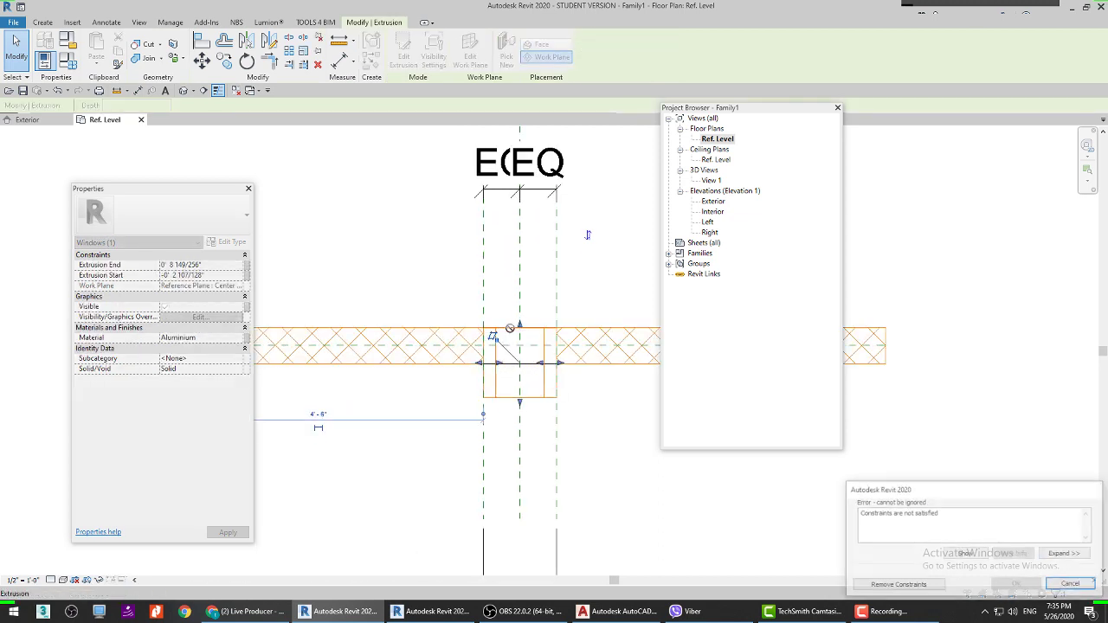
{"action": "scroll", "coordinate": [518, 332], "scroll_direction": "up", "scroll_amount": 1}
{"action": "key", "text": "Escape"}
{"action": "scroll", "coordinate": [518, 332], "scroll_direction": "down", "scroll_amount": 1}
{"action": "key", "text": "Escape"}
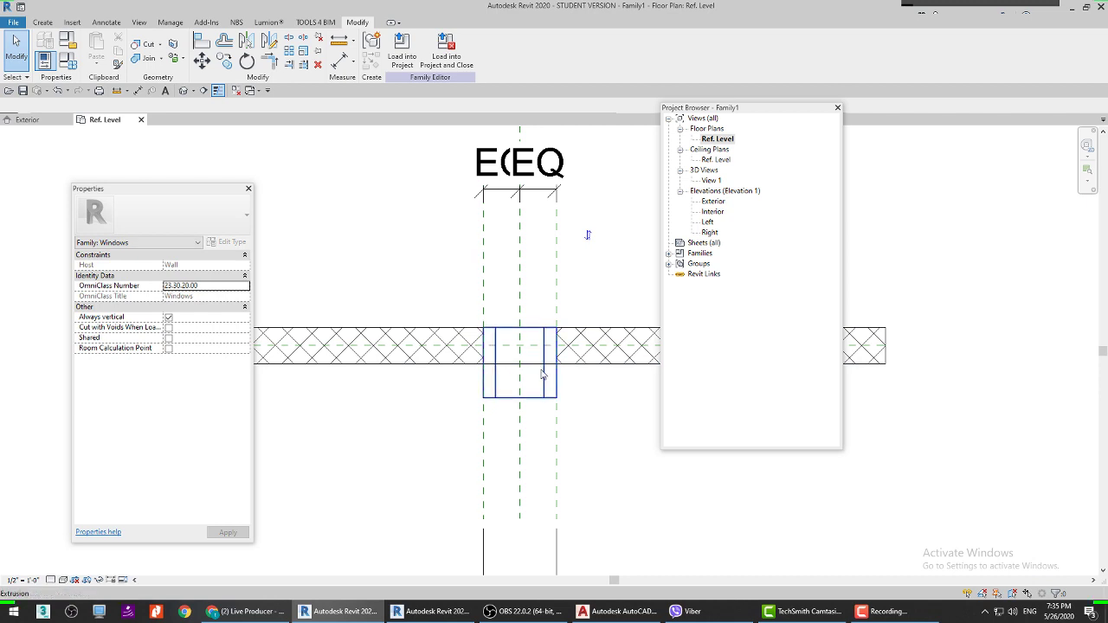
{"action": "left_click_drag", "start_coordinate": [520, 327], "coordinate": [520, 364]}
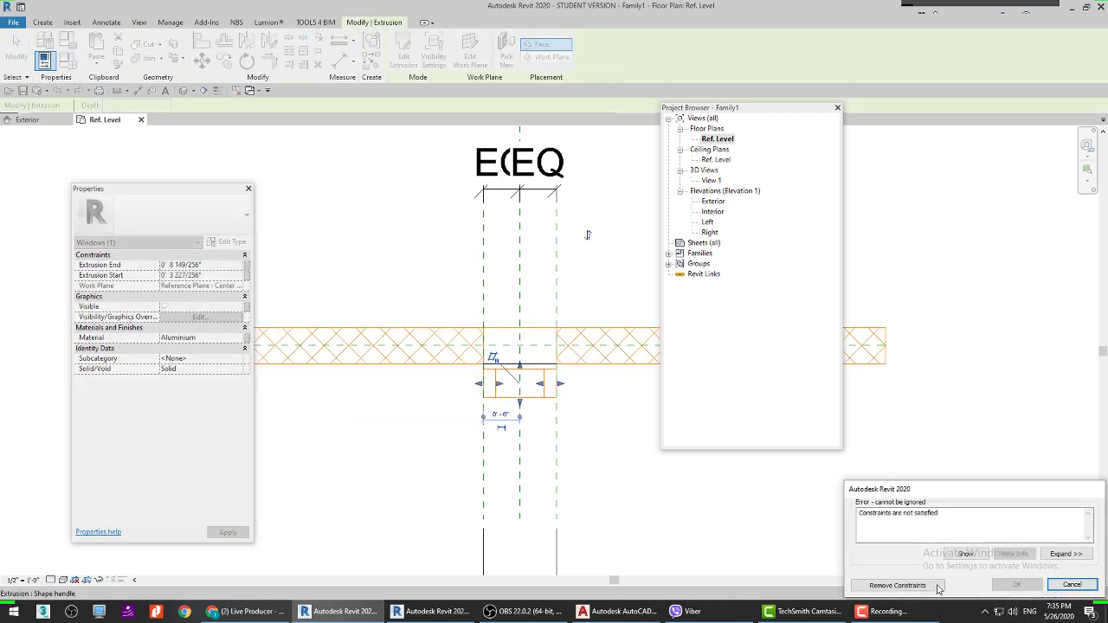
{"action": "key", "text": "ctrl+z"}
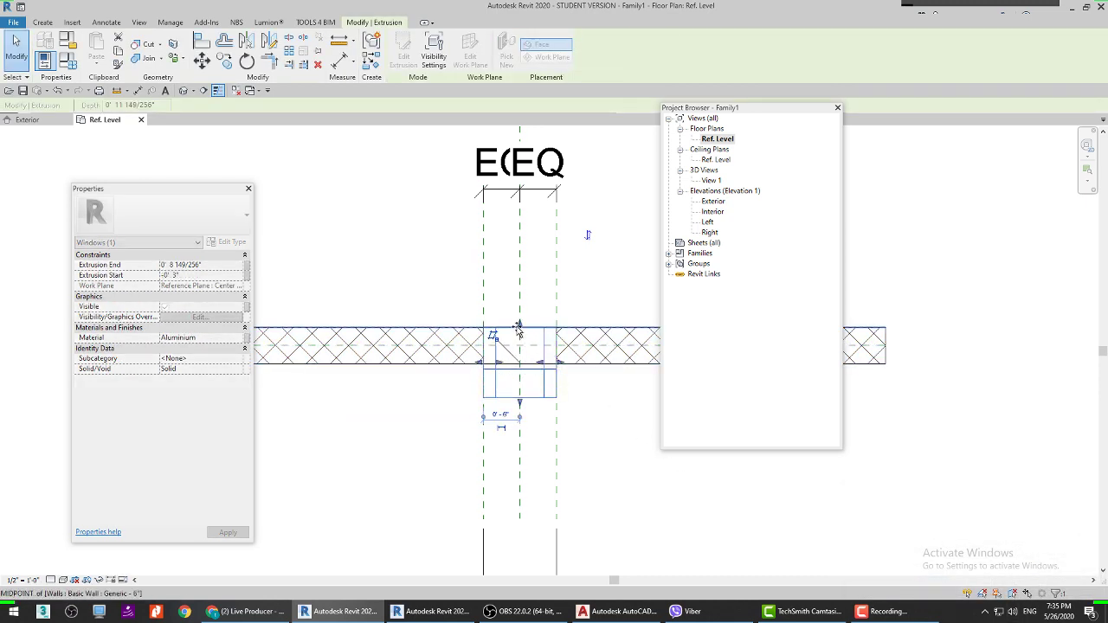
Step: Annotate the wall's two faces and centreline with red pen marks labelled 3, 0 and -3
{"action": "scroll", "coordinate": [425, 391], "scroll_direction": "down", "scroll_amount": 2}
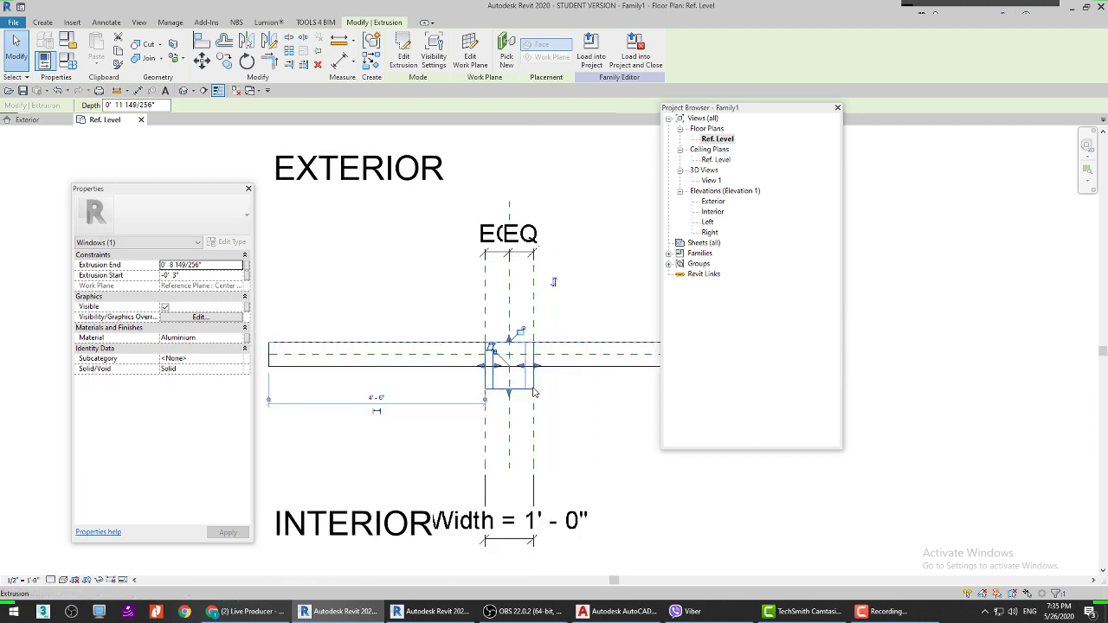
{"action": "left_click_drag", "start_coordinate": [507, 341], "coordinate": [720, 344]}
{"action": "mouse_move", "coordinate": [635, 355]}
{"action": "left_mouse_down"}
{"action": "mouse_move", "coordinate": [692, 375]}
{"action": "mouse_move", "coordinate": [680, 367]}
{"action": "mouse_move", "coordinate": [674, 386]}
{"action": "mouse_move", "coordinate": [701, 379]}
{"action": "left_mouse_up"}
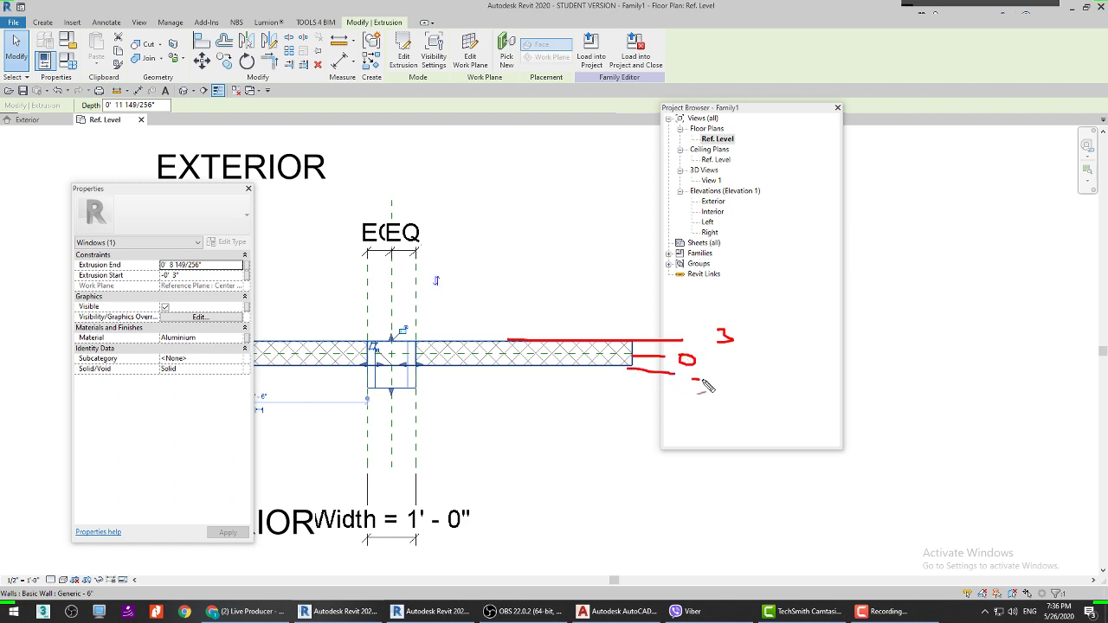
Step: Sketch a red wall diagram explaining a 4" frame depth as 3" plus 1" about the 0 line, and clear the annotations
{"action": "mouse_move", "coordinate": [759, 331]}
{"action": "left_mouse_down"}
{"action": "mouse_move", "coordinate": [885, 329]}
{"action": "mouse_move", "coordinate": [893, 354]}
{"action": "mouse_move", "coordinate": [761, 354]}
{"action": "left_mouse_up"}
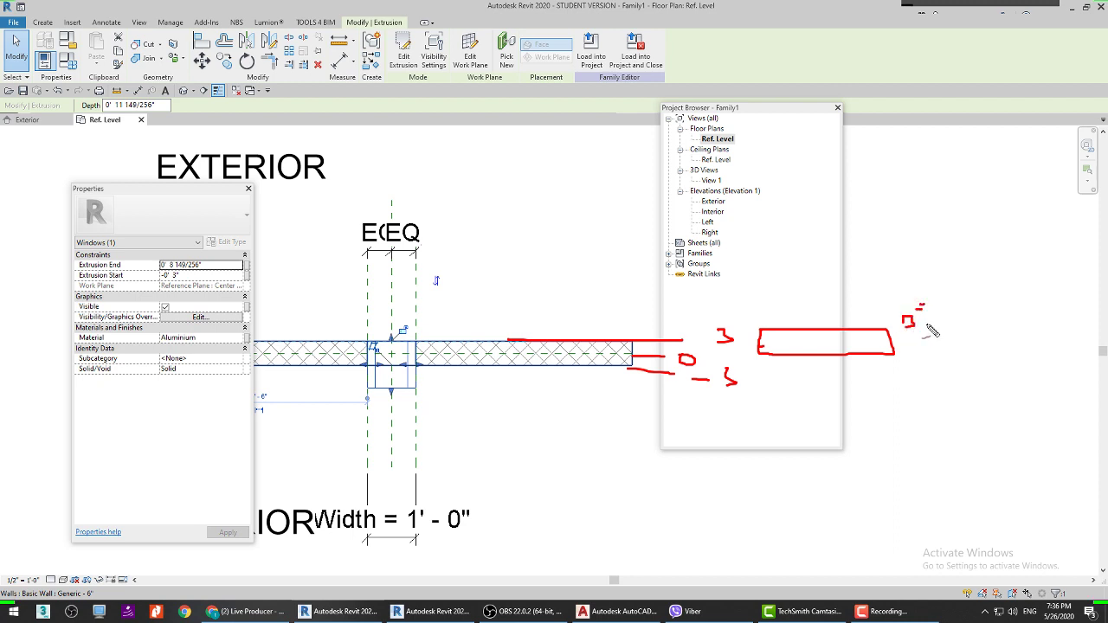
{"action": "left_click_drag", "start_coordinate": [904, 366], "coordinate": [939, 359]}
{"action": "left_click_drag", "start_coordinate": [964, 309], "coordinate": [976, 342]}
{"action": "left_click_drag", "start_coordinate": [1012, 301], "coordinate": [1018, 323]}
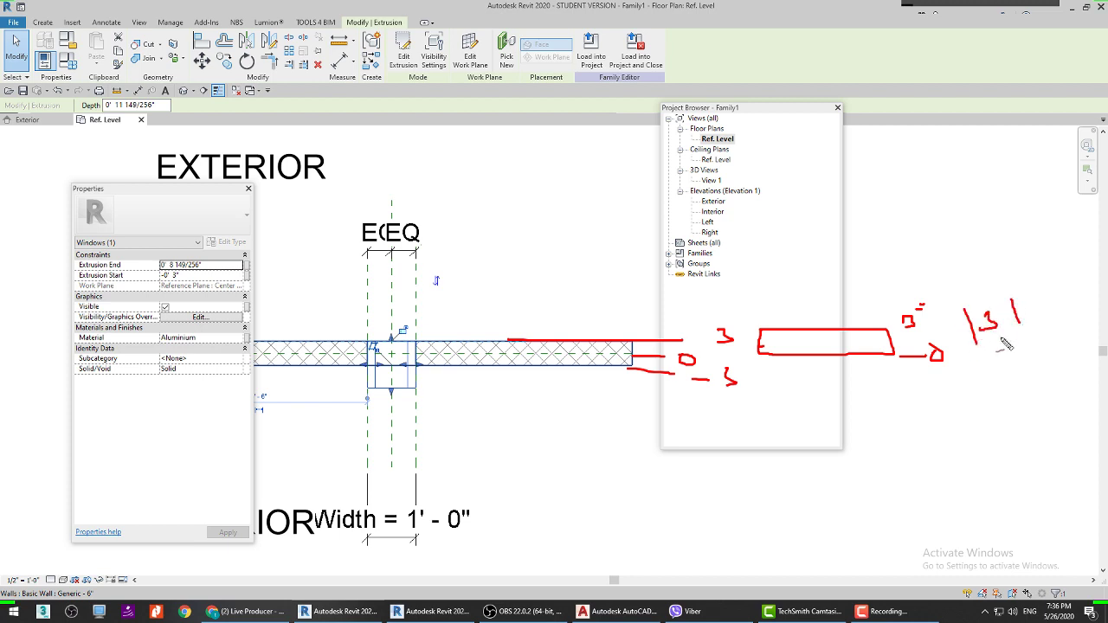
{"action": "left_click_drag", "start_coordinate": [903, 385], "coordinate": [952, 377]}
{"action": "left_click_drag", "start_coordinate": [1024, 349], "coordinate": [1019, 387]}
{"action": "left_click_drag", "start_coordinate": [846, 330], "coordinate": [848, 375]}
{"action": "left_click_drag", "start_coordinate": [812, 298], "coordinate": [829, 292]}
{"action": "left_click_drag", "start_coordinate": [824, 277], "coordinate": [825, 308]}
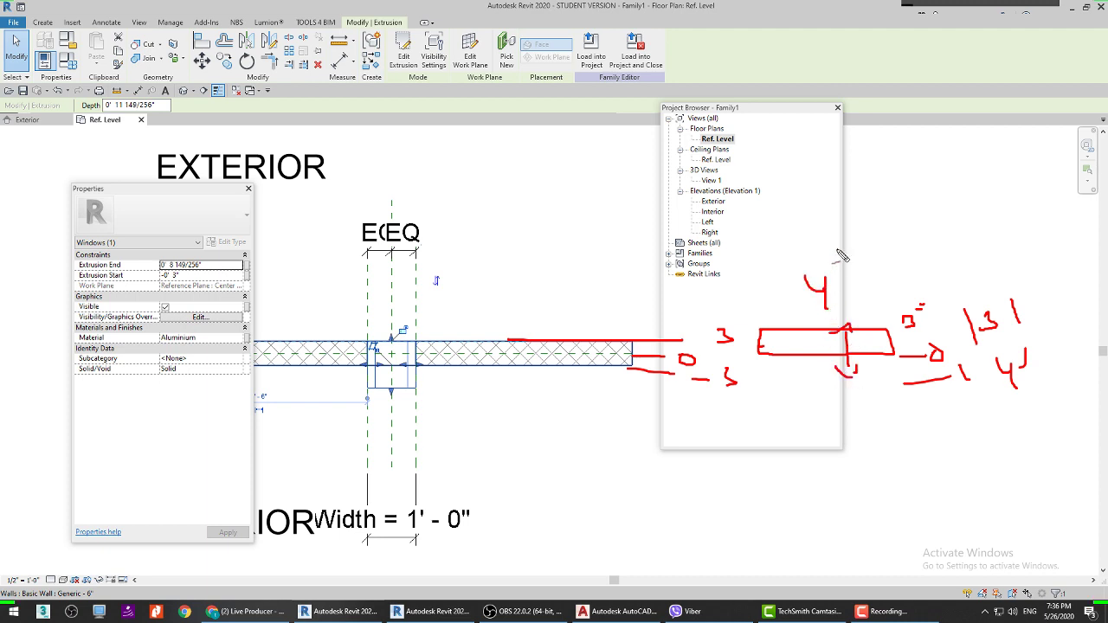
{"action": "key", "text": "Escape"}
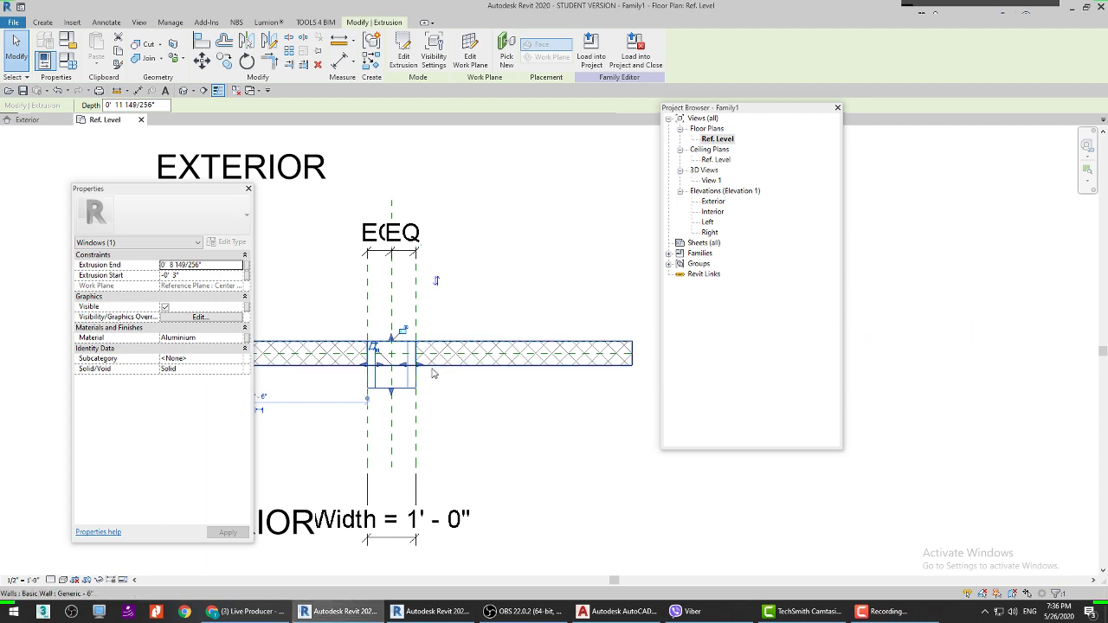
{"action": "key", "text": "Escape"}
Step: Set the frame extrusion's start to -0' 1" and its end to 0' 3", and apply the values
{"action": "scroll", "coordinate": [396, 394], "scroll_direction": "up", "scroll_amount": 1}
{"action": "left_click", "coordinate": [397, 392]}
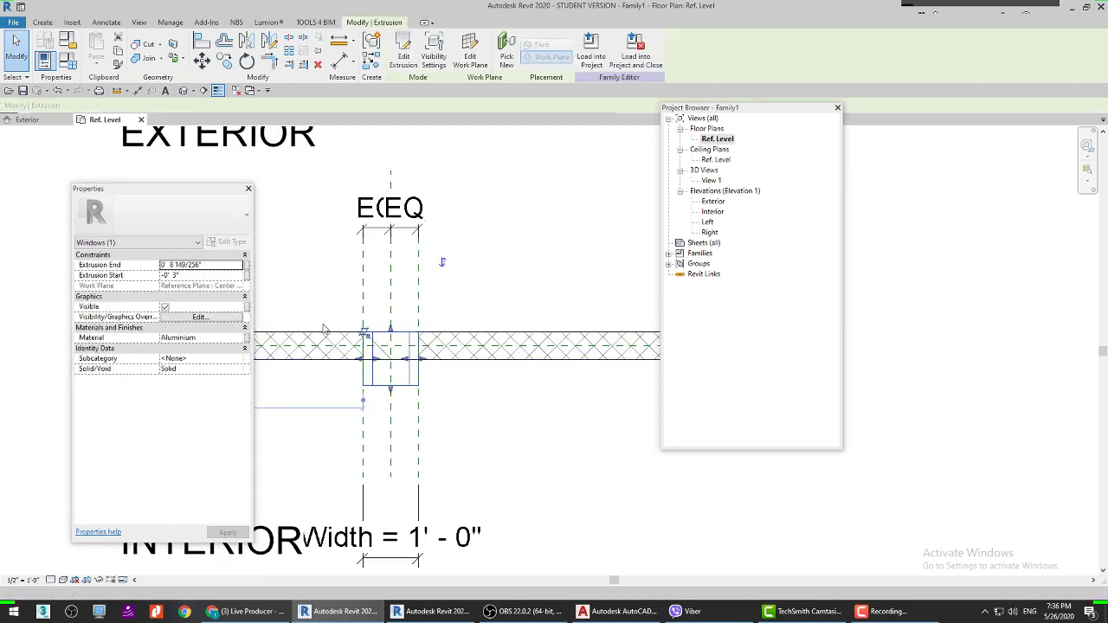
{"action": "left_click", "coordinate": [182, 275]}
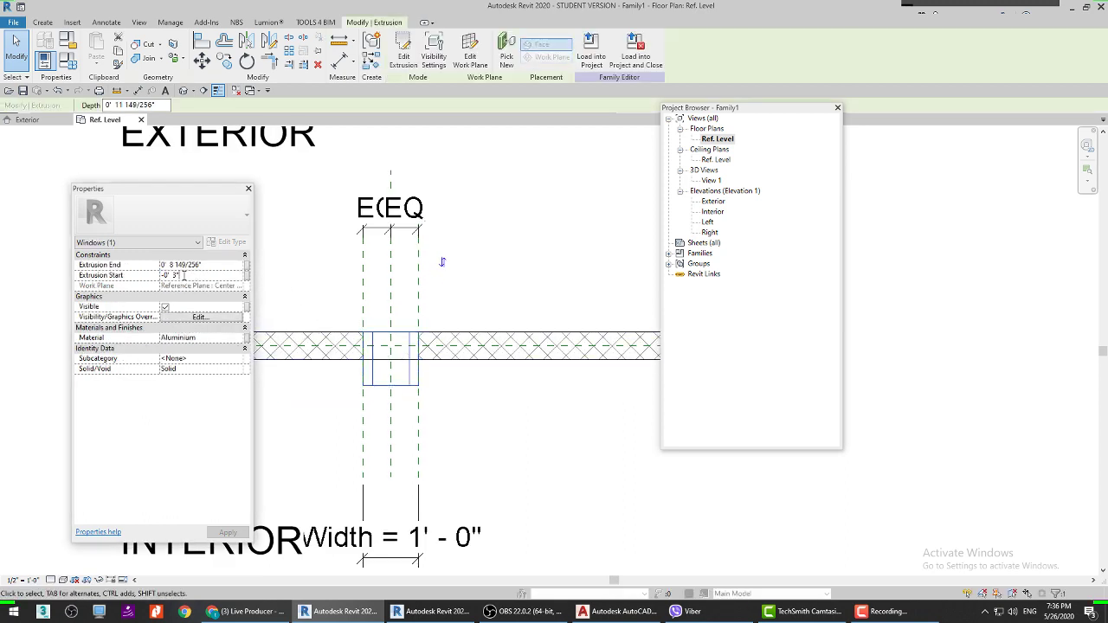
{"action": "type", "text": "1"}
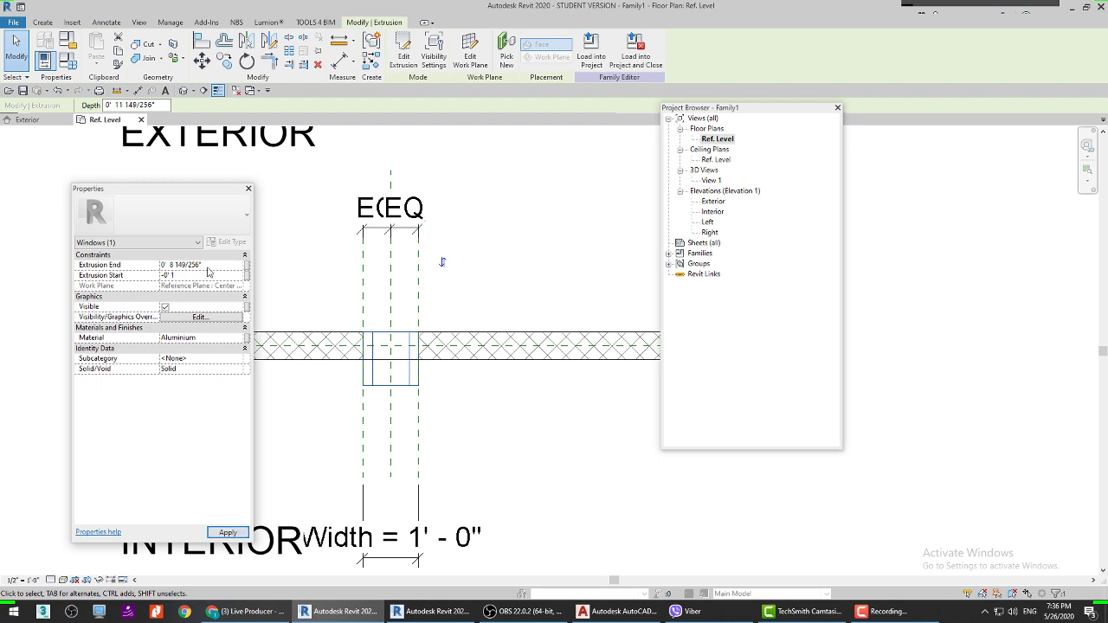
{"action": "left_click", "coordinate": [213, 266]}
{"action": "type", "text": "3\""}
{"action": "left_click", "coordinate": [227, 532]}
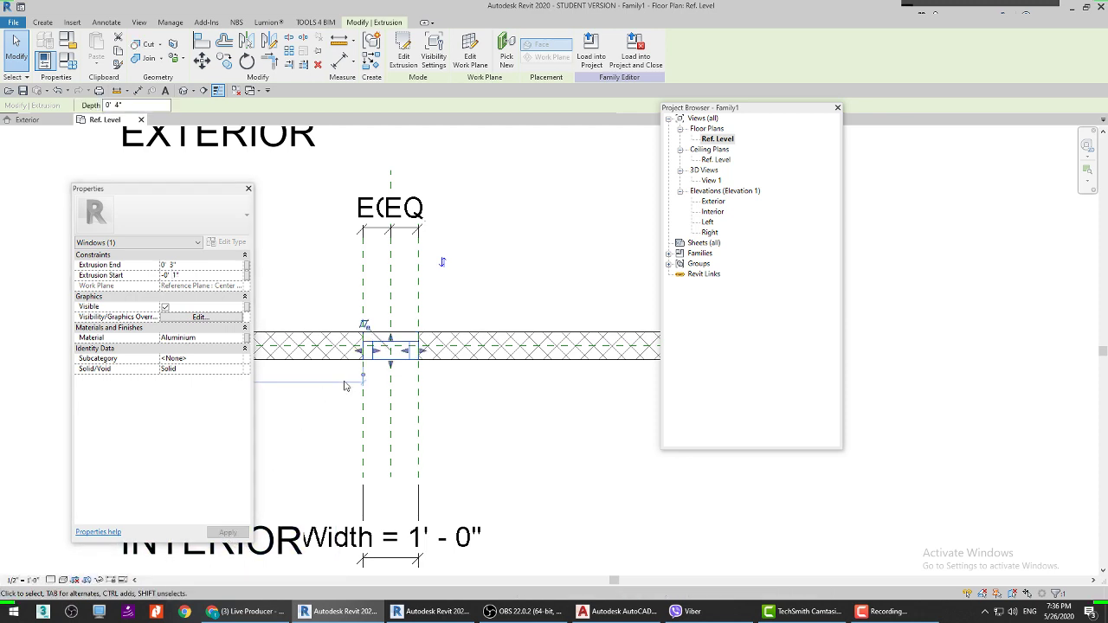
Step: Stretch the frame's exterior end to the exterior wall face at -0' 3" and set its Extrusion End to 0' 1"
{"action": "scroll", "coordinate": [344, 386], "scroll_direction": "up", "scroll_amount": 2}
{"action": "scroll", "coordinate": [364, 389], "scroll_direction": "down", "scroll_amount": 3}
{"action": "mouse_move", "coordinate": [484, 323]}
{"action": "middle_mouse_down"}
{"action": "mouse_move", "coordinate": [510, 417]}
{"action": "mouse_move", "coordinate": [566, 401]}
{"action": "mouse_move", "coordinate": [555, 407]}
{"action": "middle_mouse_up"}
{"action": "scroll", "coordinate": [533, 345], "scroll_direction": "up", "scroll_amount": 2}
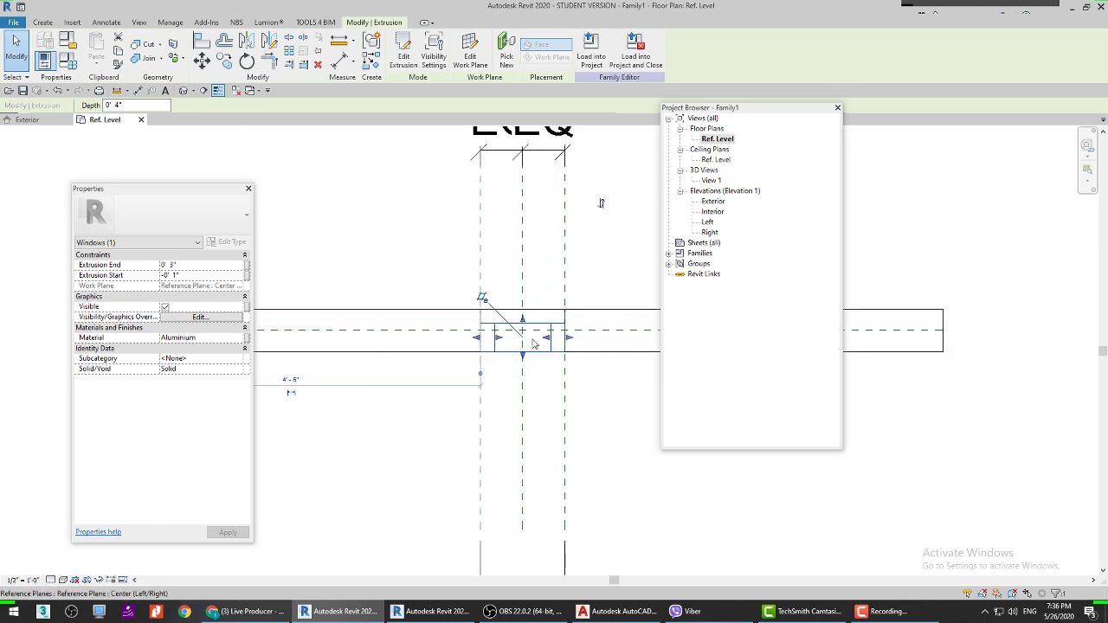
{"action": "scroll", "coordinate": [533, 344], "scroll_direction": "up", "scroll_amount": 1}
{"action": "left_click_drag", "start_coordinate": [520, 319], "coordinate": [518, 300]}
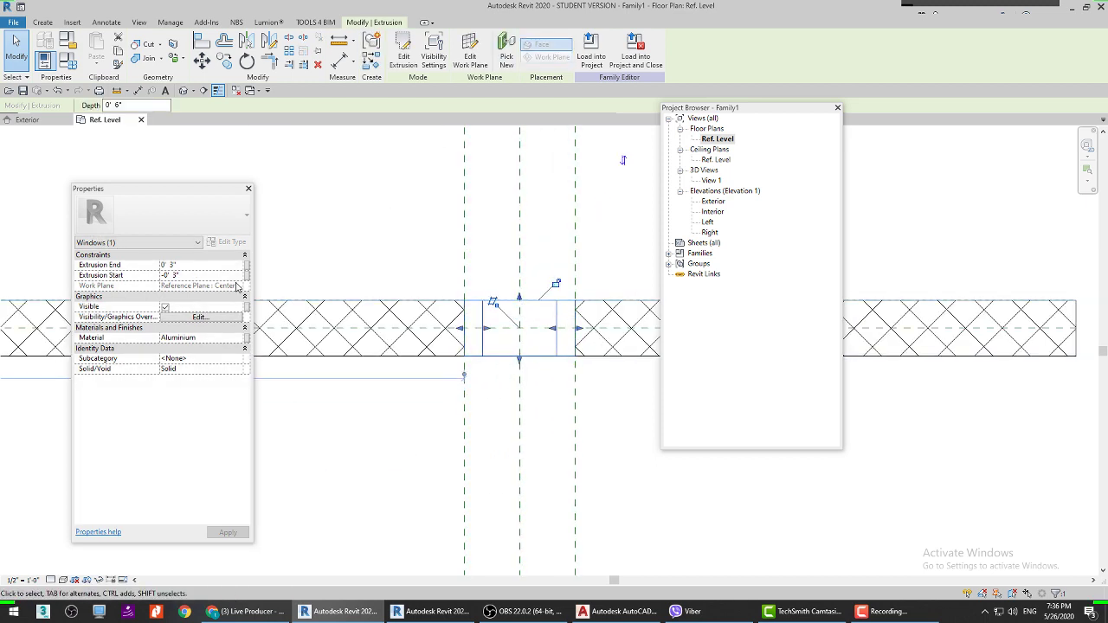
{"action": "left_click", "coordinate": [177, 265]}
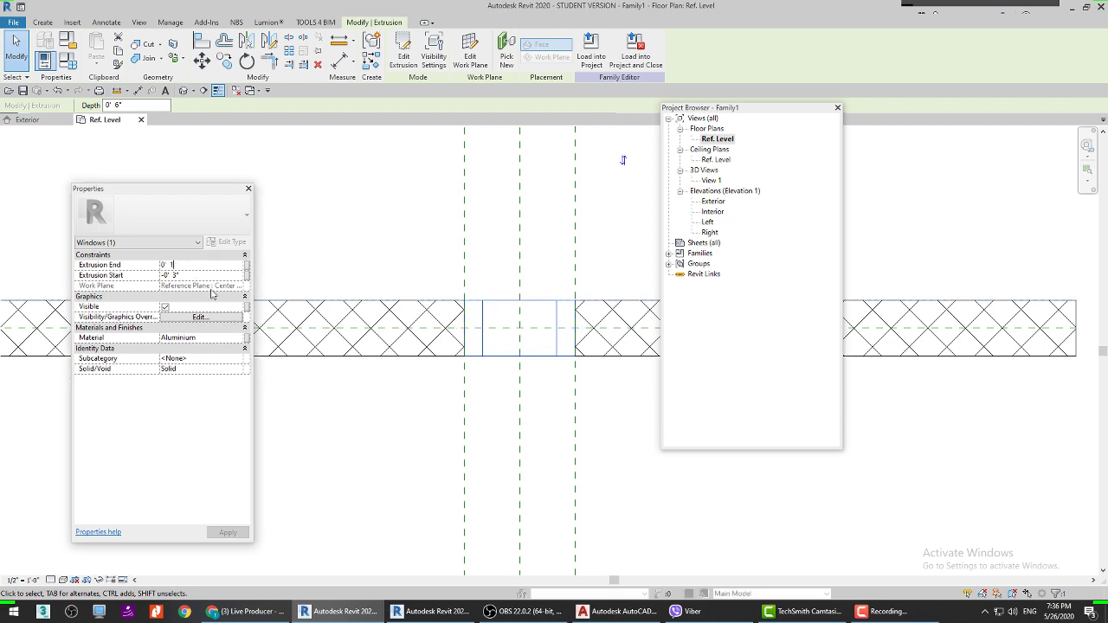
{"action": "left_click", "coordinate": [227, 531]}
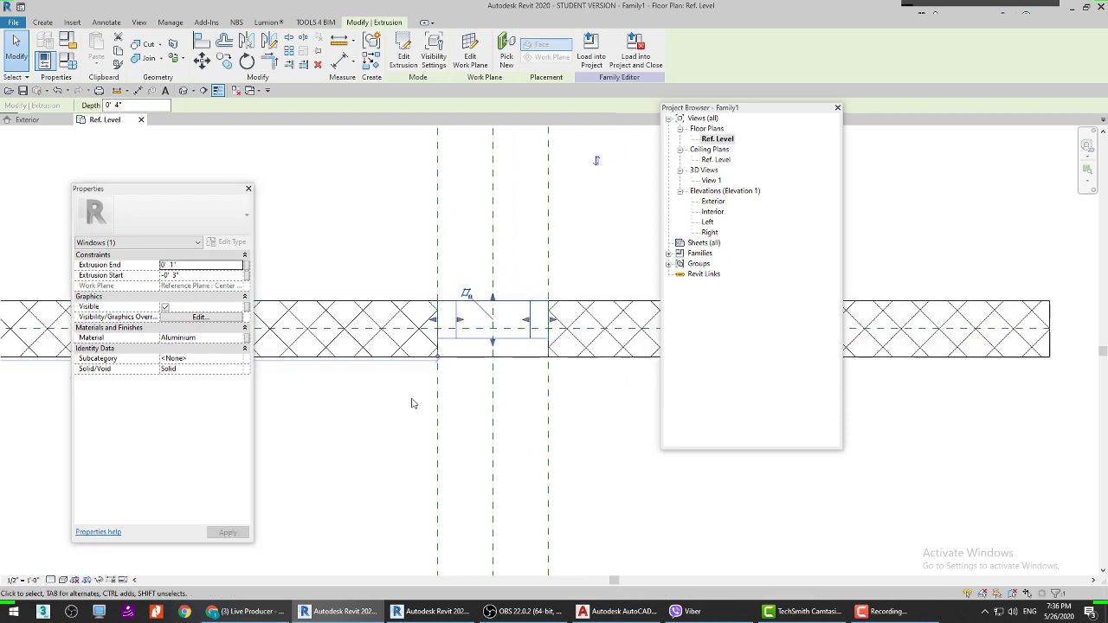
Step: Annotate the frame's interior edge with a red line labelled 1", mark the exterior side, and clear the annotations
{"action": "mouse_move", "coordinate": [438, 340]}
{"action": "left_mouse_down"}
{"action": "mouse_move", "coordinate": [604, 345]}
{"action": "mouse_move", "coordinate": [621, 358]}
{"action": "mouse_move", "coordinate": [628, 339]}
{"action": "left_mouse_up"}
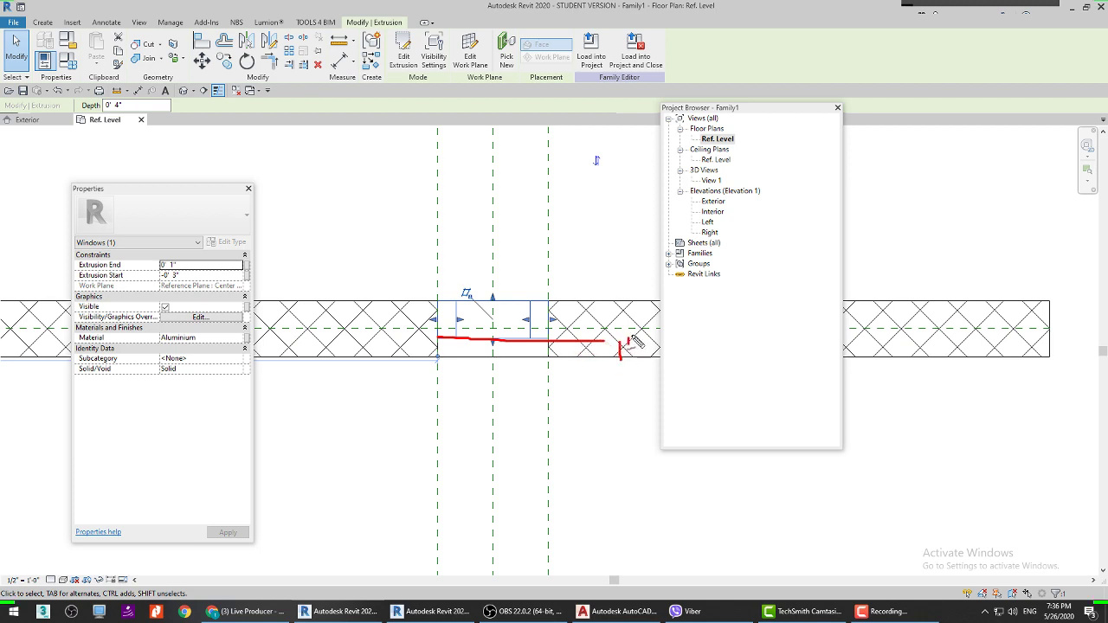
{"action": "left_click_drag", "start_coordinate": [553, 304], "coordinate": [560, 307]}
{"action": "key", "text": "Escape"}
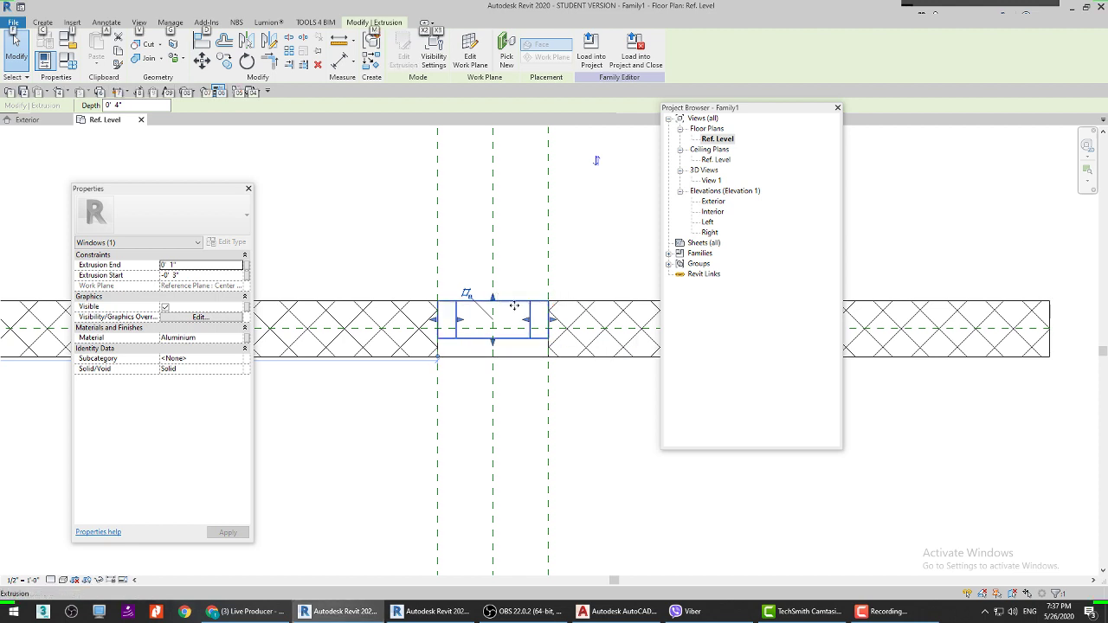
Step: Mark the frame's exterior and interior edges with annotation strokes beside the wall opening, and clear the annotations
{"action": "mouse_move", "coordinate": [576, 305]}
{"action": "left_mouse_down"}
{"action": "mouse_move", "coordinate": [607, 301]}
{"action": "mouse_move", "coordinate": [630, 263]}
{"action": "mouse_move", "coordinate": [606, 277]}
{"action": "left_mouse_up"}
{"action": "mouse_move", "coordinate": [553, 339]}
{"action": "left_mouse_down"}
{"action": "mouse_move", "coordinate": [605, 344]}
{"action": "mouse_move", "coordinate": [615, 313]}
{"action": "left_mouse_up"}
{"action": "key", "text": "Escape"}
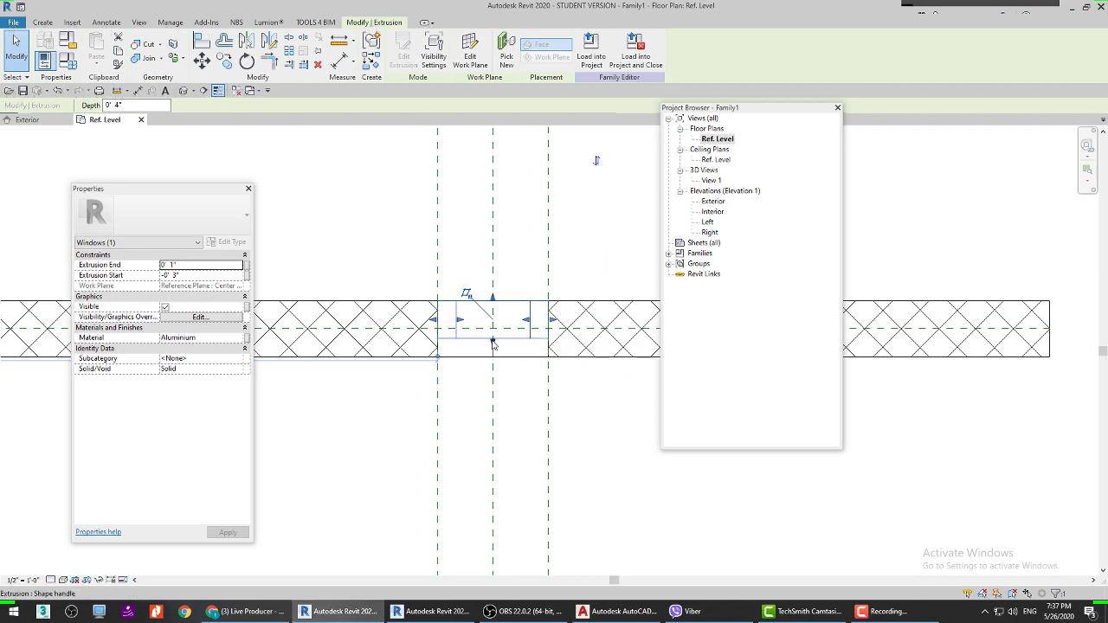
Step: Stretch the frame's interior end to the wall centerline and restore its Extrusion End to 0' 1"
{"action": "mouse_move", "coordinate": [492, 344]}
{"action": "left_mouse_down"}
{"action": "mouse_move", "coordinate": [491, 357]}
{"action": "mouse_move", "coordinate": [494, 329]}
{"action": "mouse_move", "coordinate": [496, 341]}
{"action": "left_mouse_up"}
{"action": "left_click", "coordinate": [182, 265]}
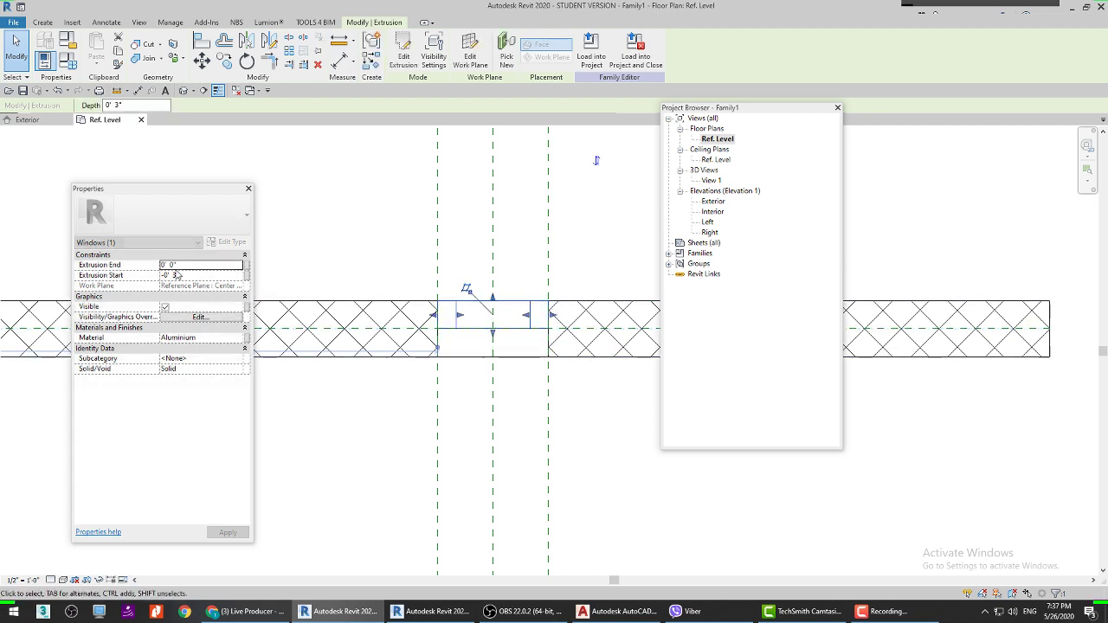
{"action": "type", "text": "1"}
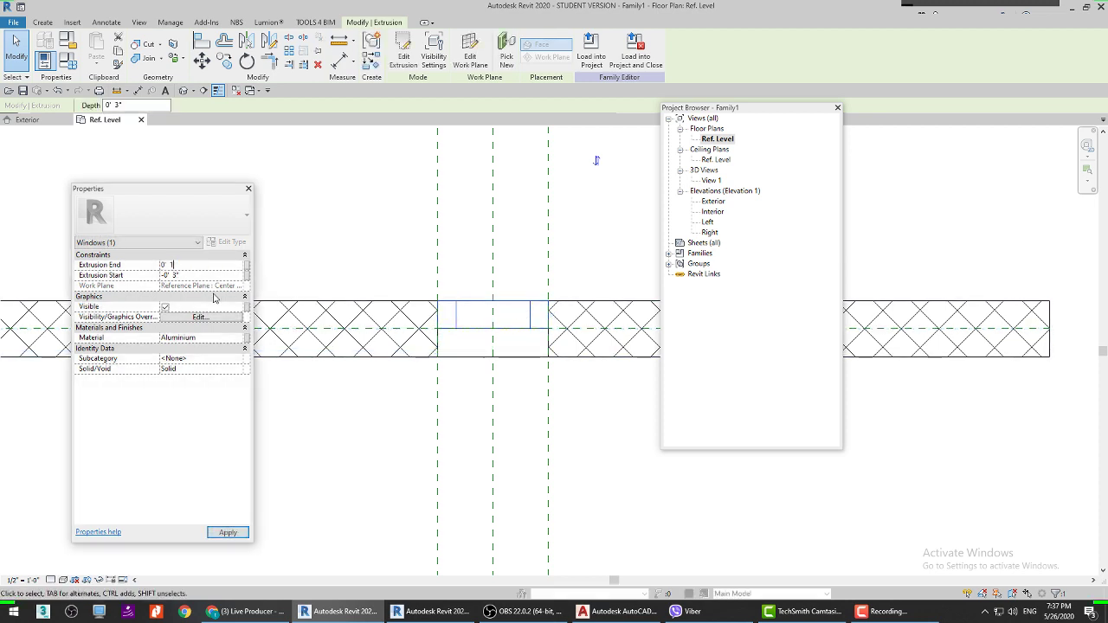
{"action": "key", "text": "Return"}
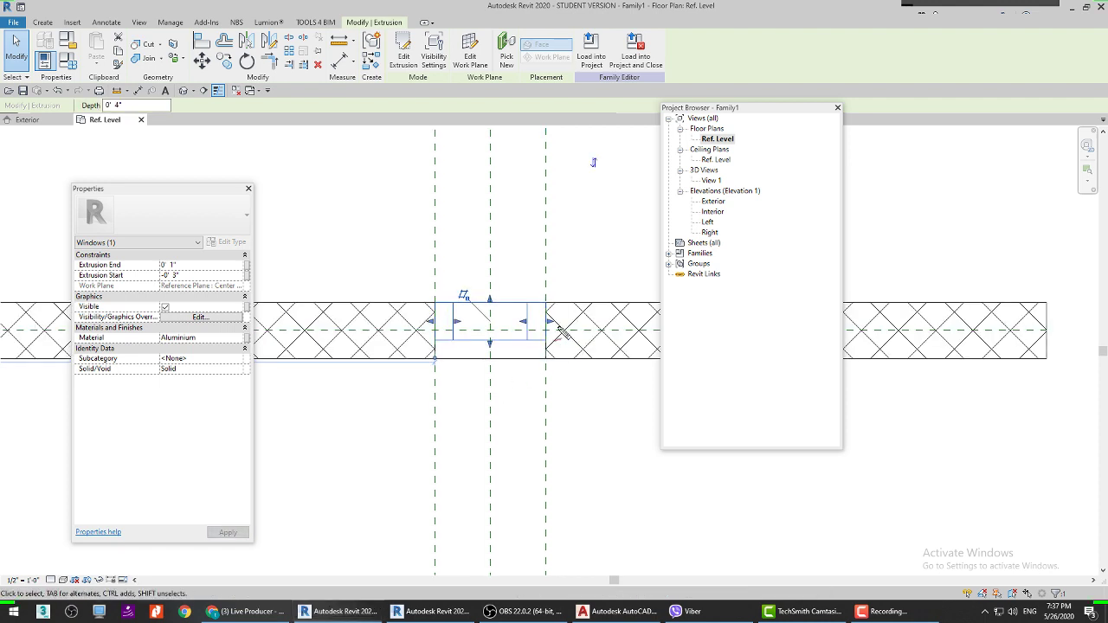
Step: Annotate the frame's edges in red with -3 and 1 and its depth with 4", clear the annotations, and deselect the frame
{"action": "mouse_move", "coordinate": [538, 309]}
{"action": "left_mouse_down"}
{"action": "mouse_move", "coordinate": [600, 285]}
{"action": "mouse_move", "coordinate": [602, 330]}
{"action": "left_mouse_up"}
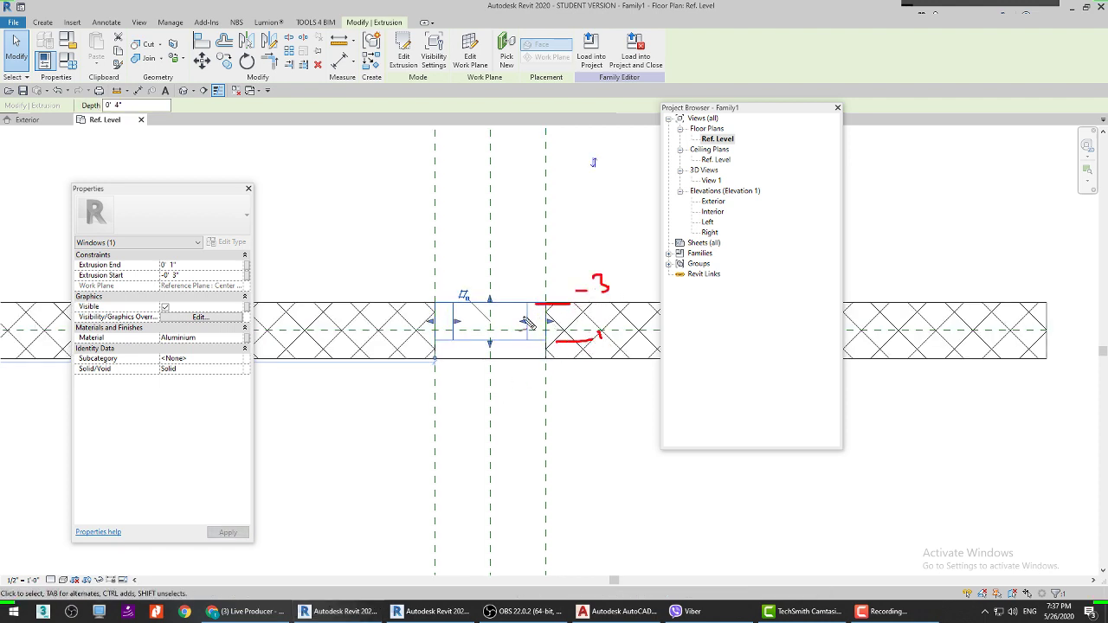
{"action": "left_click_drag", "start_coordinate": [513, 312], "coordinate": [514, 342]}
{"action": "left_click_drag", "start_coordinate": [491, 266], "coordinate": [503, 285]}
{"action": "mouse_move", "coordinate": [504, 244]}
{"action": "left_mouse_down"}
{"action": "mouse_move", "coordinate": [517, 286]}
{"action": "mouse_move", "coordinate": [545, 276]}
{"action": "left_mouse_up"}
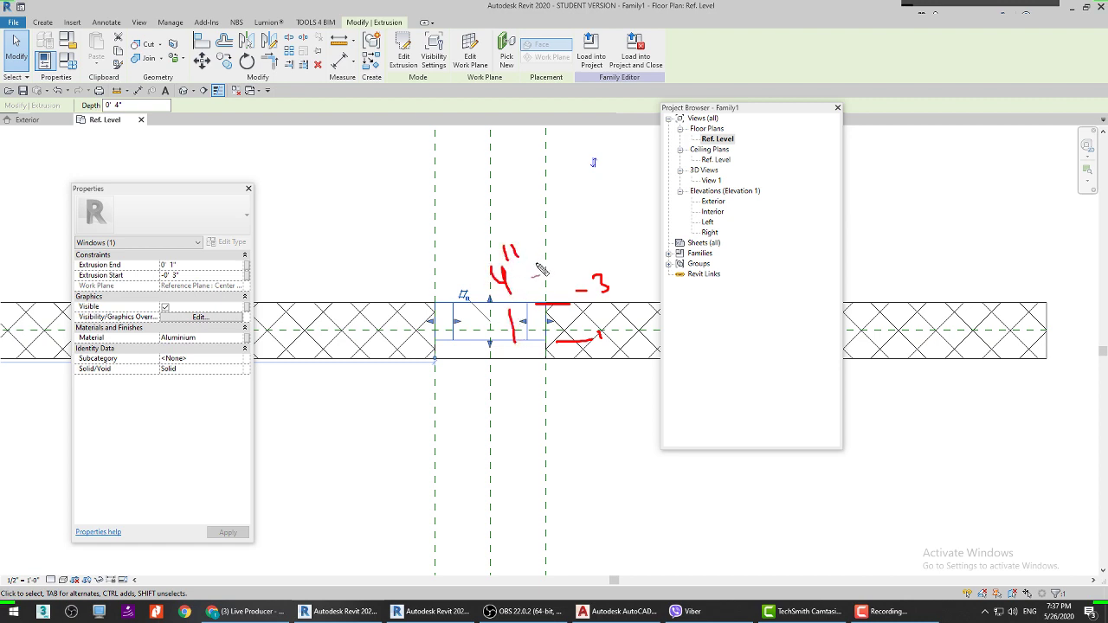
{"action": "key", "text": "Escape"}
{"action": "scroll", "coordinate": [509, 282], "scroll_direction": "down", "scroll_amount": 2}
{"action": "key", "text": "Escape"}
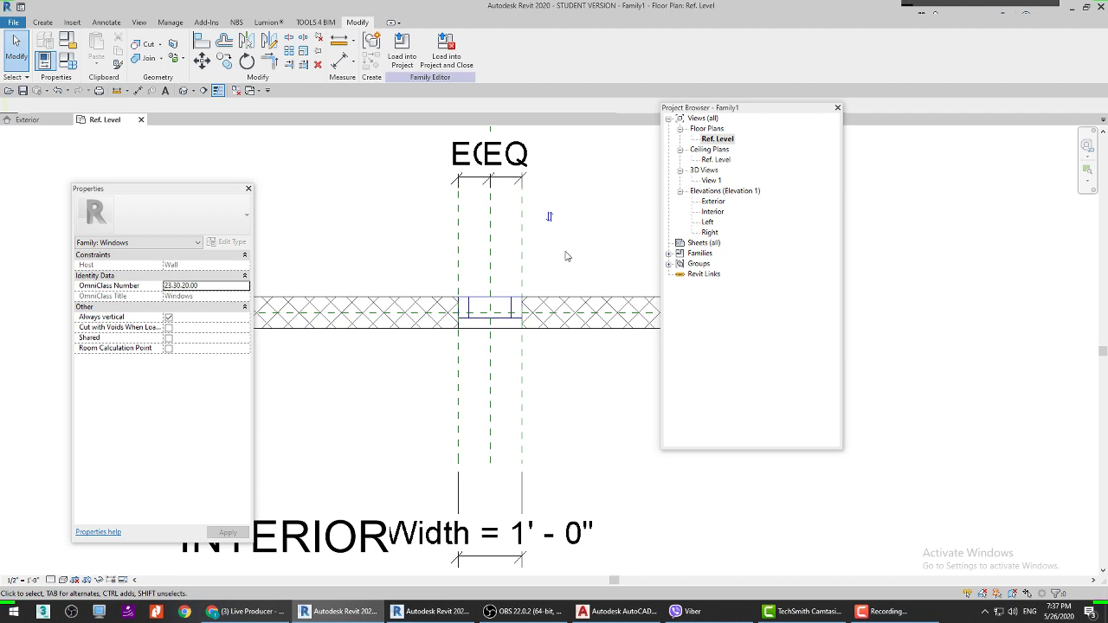
Step: Handwrite "very I" in red above the wall in the plan, and clear the annotation
{"action": "key", "text": "alt"}
{"action": "key", "text": "w"}
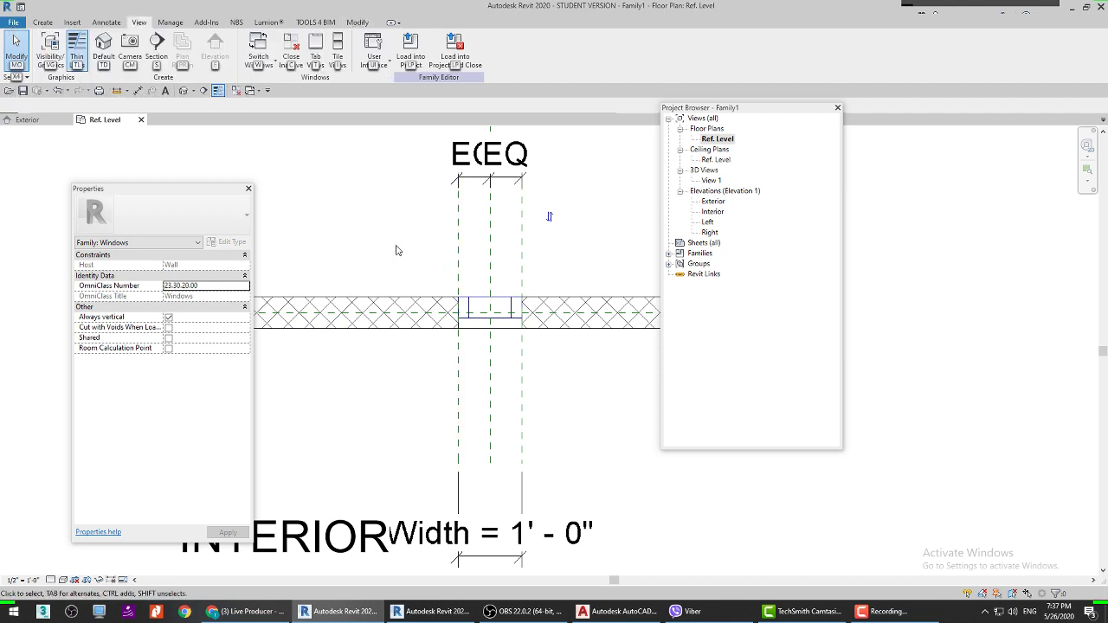
{"action": "mouse_move", "coordinate": [384, 220]}
{"action": "left_mouse_down"}
{"action": "mouse_move", "coordinate": [436, 239]}
{"action": "mouse_move", "coordinate": [461, 212]}
{"action": "mouse_move", "coordinate": [483, 249]}
{"action": "left_mouse_up"}
{"action": "mouse_move", "coordinate": [489, 203]}
{"action": "left_mouse_down"}
{"action": "mouse_move", "coordinate": [495, 251]}
{"action": "mouse_move", "coordinate": [573, 184]}
{"action": "left_mouse_up"}
{"action": "left_click_drag", "start_coordinate": [568, 192], "coordinate": [571, 221]}
{"action": "left_click_drag", "start_coordinate": [531, 256], "coordinate": [598, 243]}
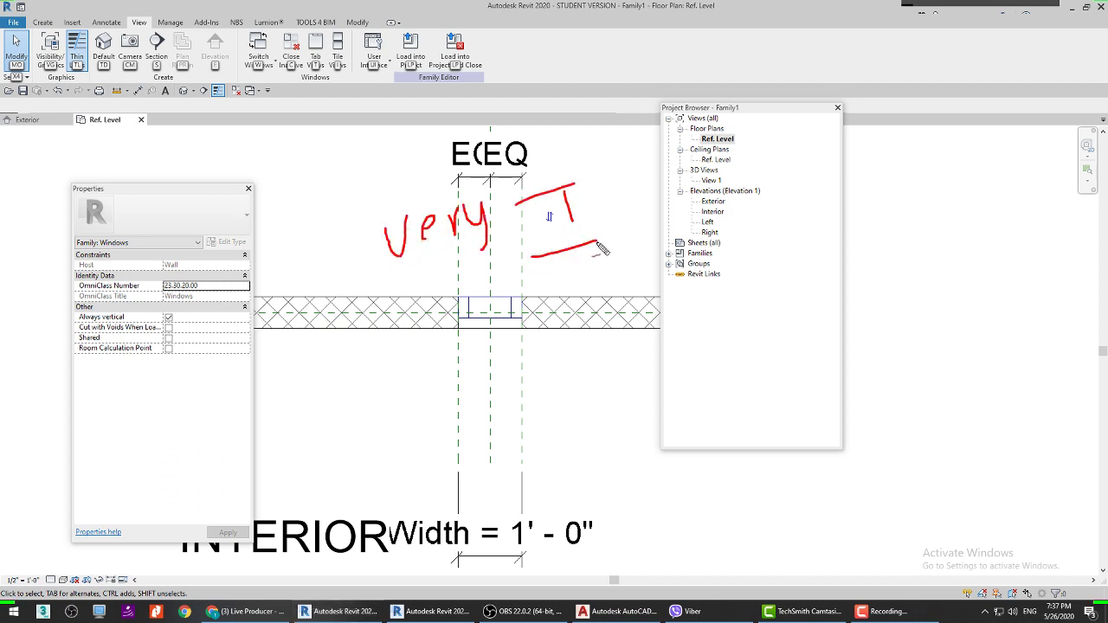
{"action": "key", "text": "Escape"}
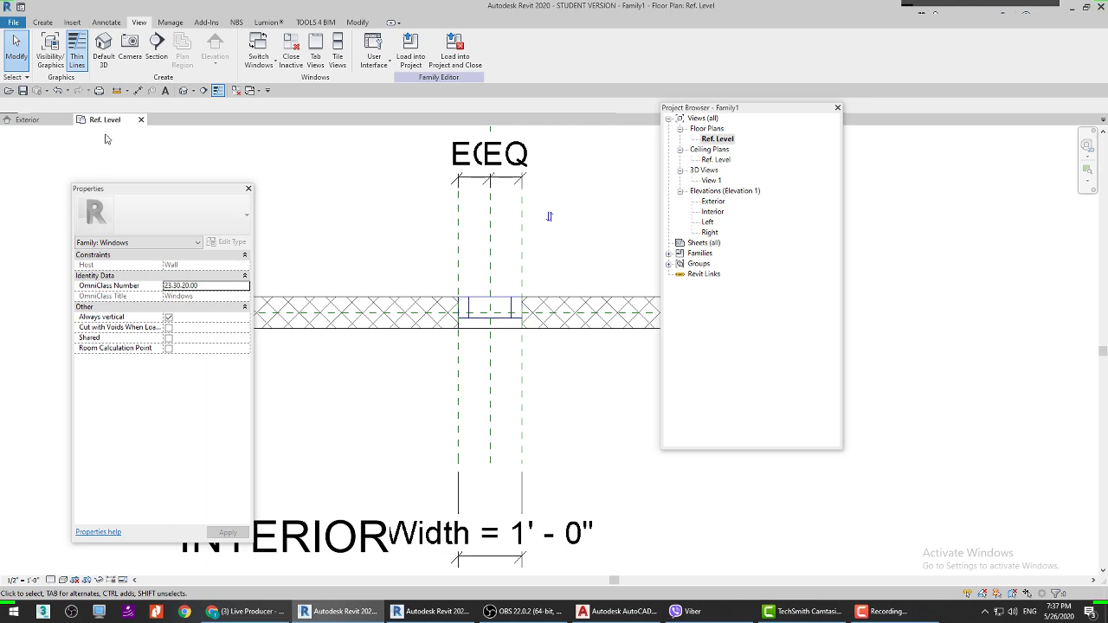
Step: Test the frame's exterior and side edge handles against the wall face and side reference planes to check their alignment locks
{"action": "scroll", "coordinate": [455, 302], "scroll_direction": "up", "scroll_amount": 3}
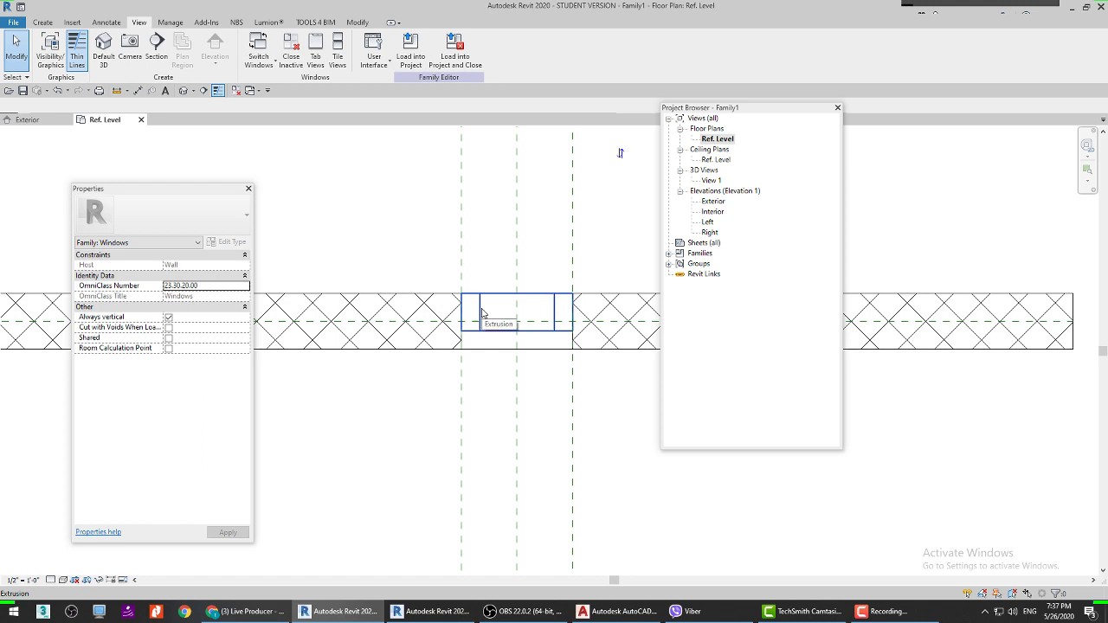
{"action": "left_click", "coordinate": [482, 314]}
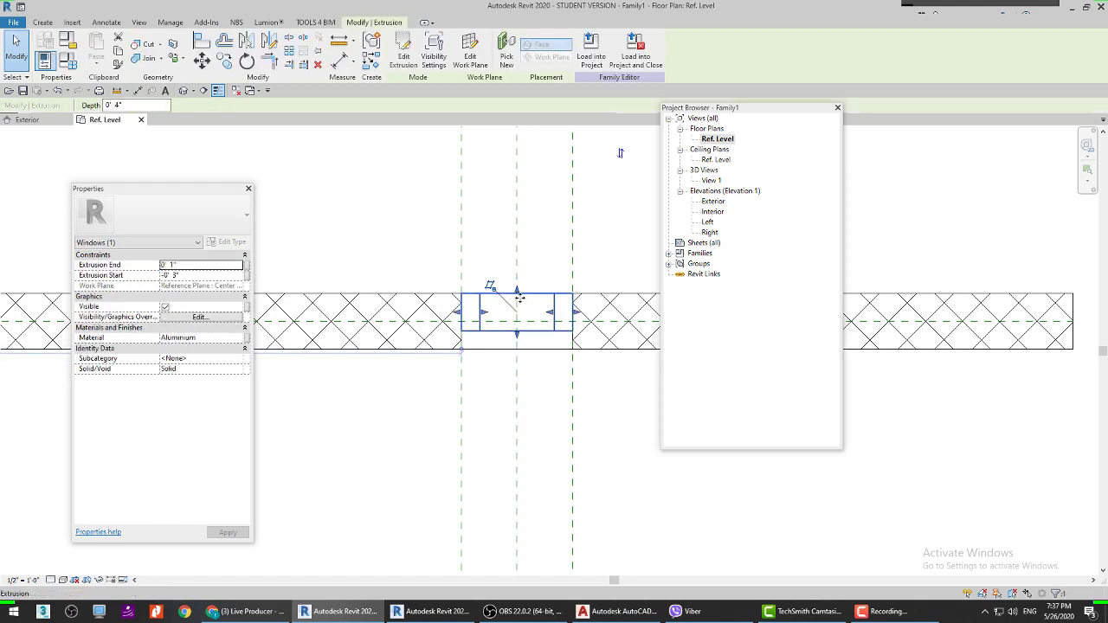
{"action": "left_click_drag", "start_coordinate": [520, 297], "coordinate": [517, 294]}
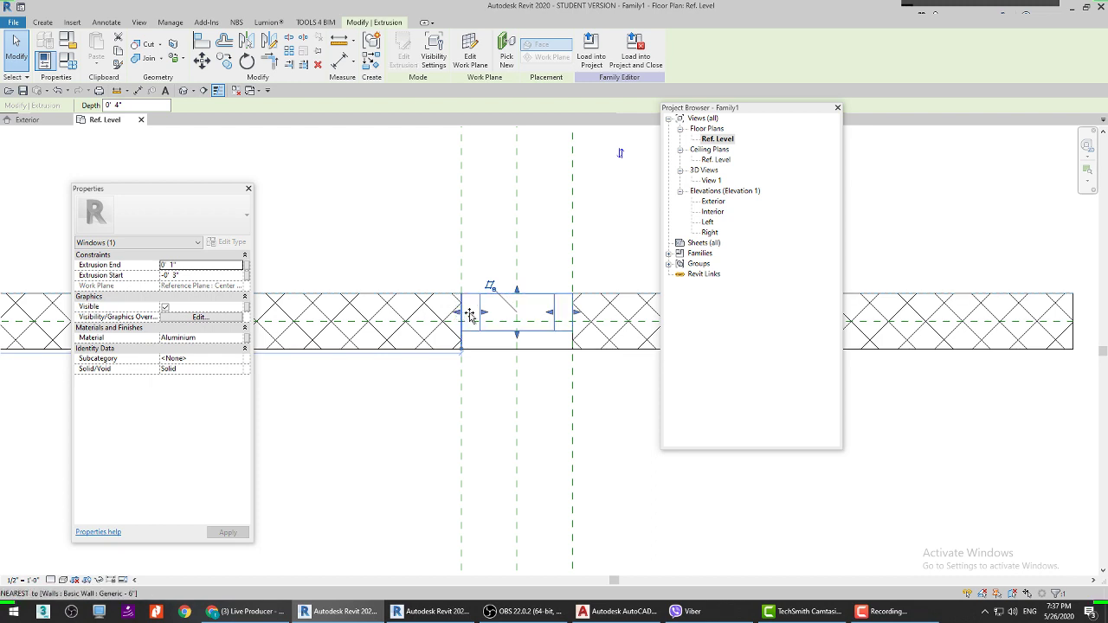
{"action": "left_click_drag", "start_coordinate": [458, 313], "coordinate": [461, 315]}
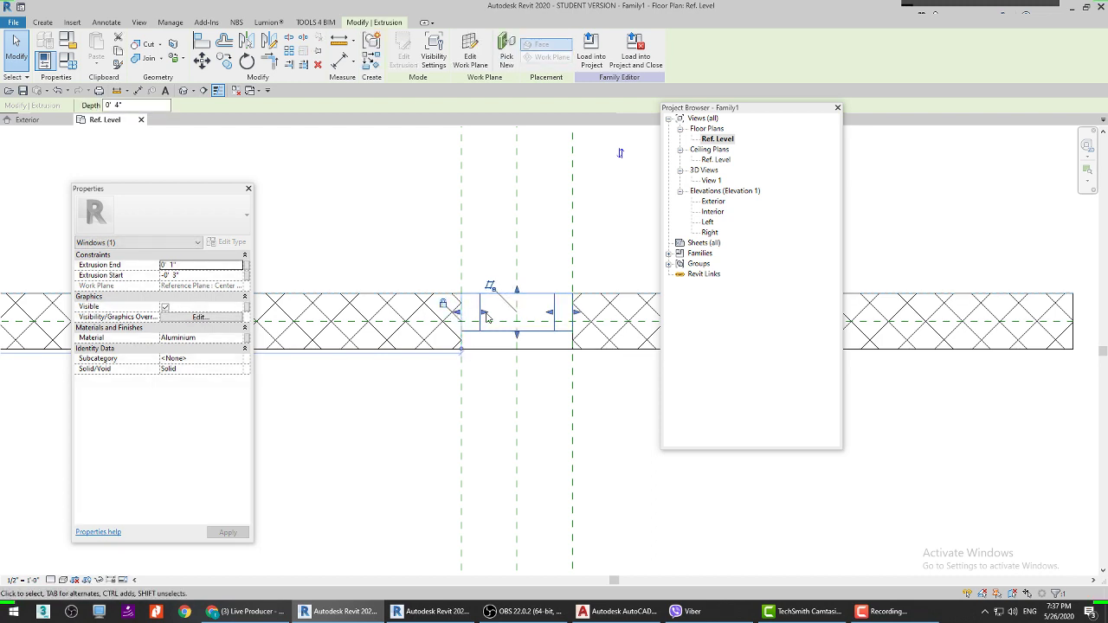
{"action": "left_click_drag", "start_coordinate": [575, 316], "coordinate": [589, 341]}
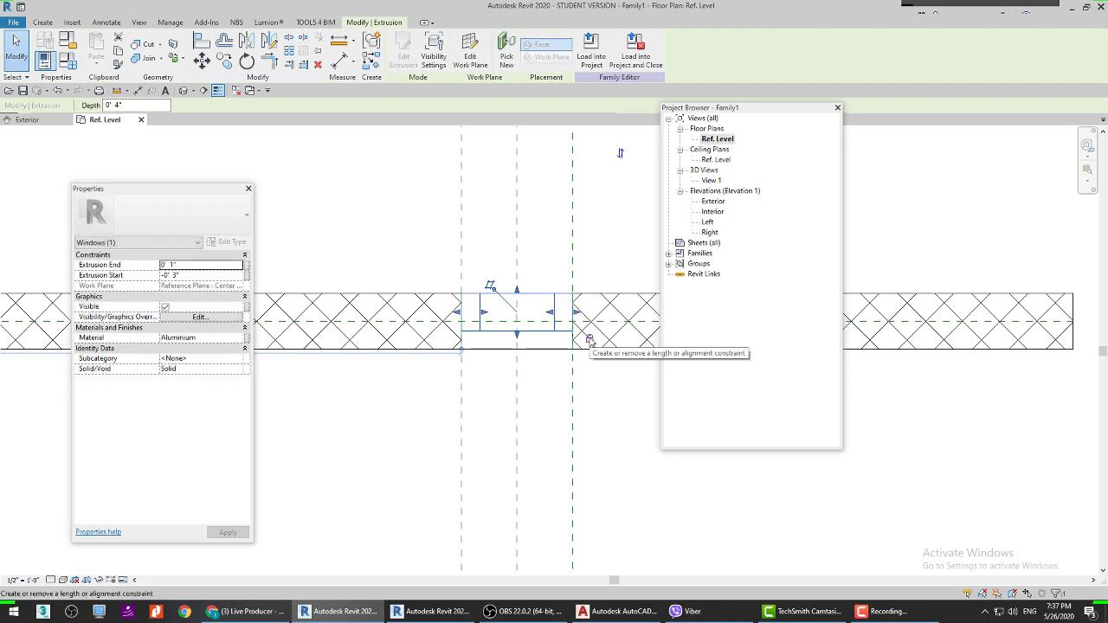
{"action": "key", "text": "Escape"}
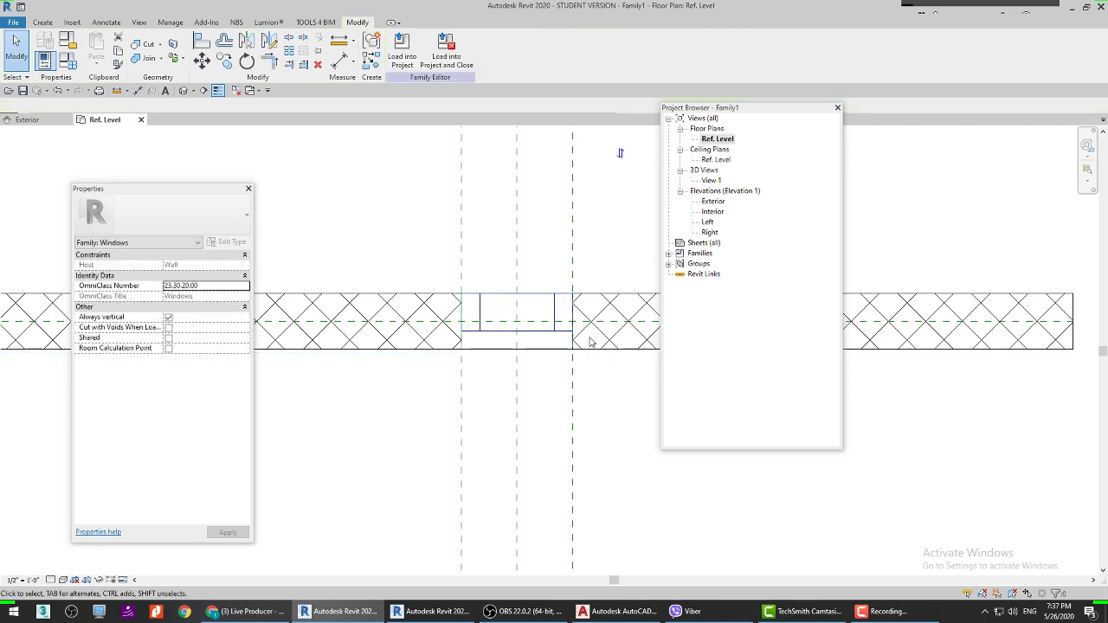
Step: Switch to AutoCAD, compare the F1 elevation with the other fixed window drawings, and return to the Revit family
{"action": "left_click", "coordinate": [615, 611]}
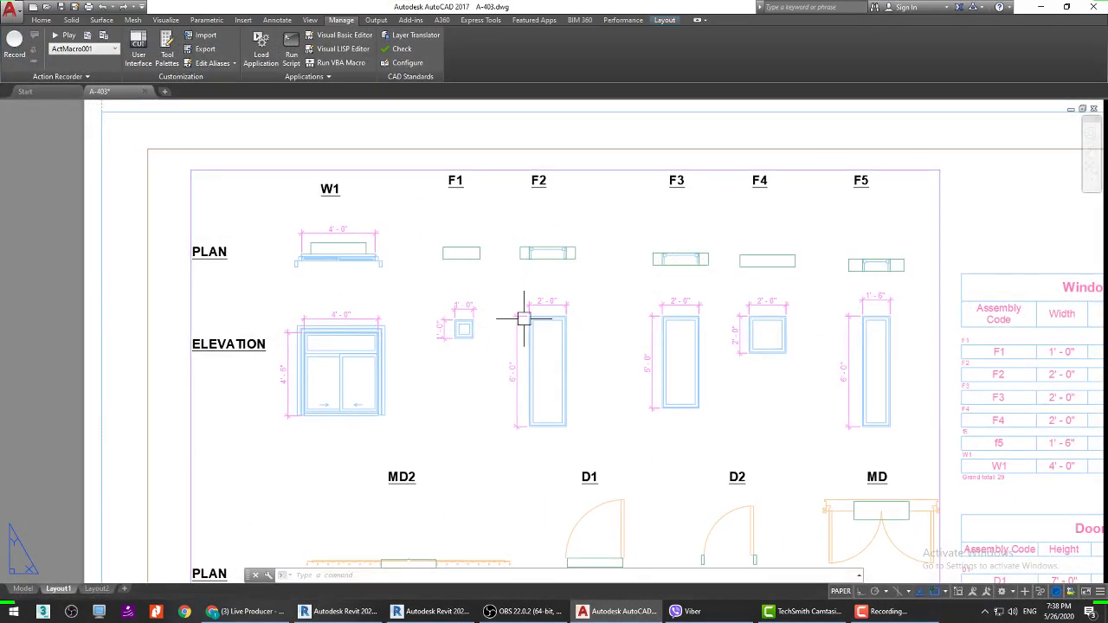
{"action": "scroll", "coordinate": [461, 329], "scroll_direction": "up", "scroll_amount": 4}
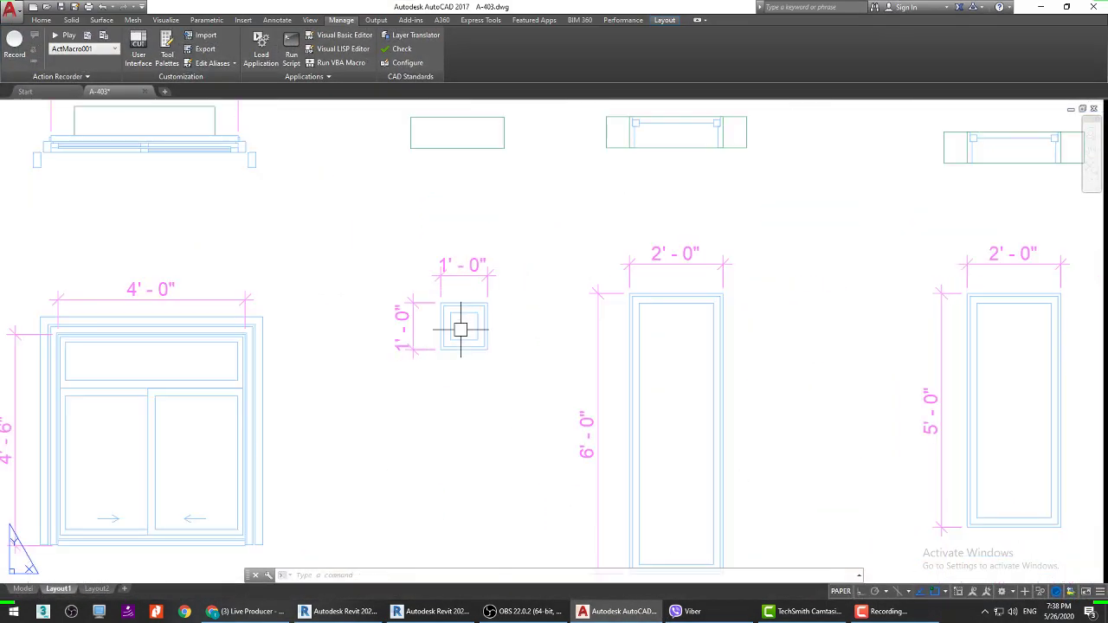
{"action": "scroll", "coordinate": [460, 329], "scroll_direction": "down", "scroll_amount": 2}
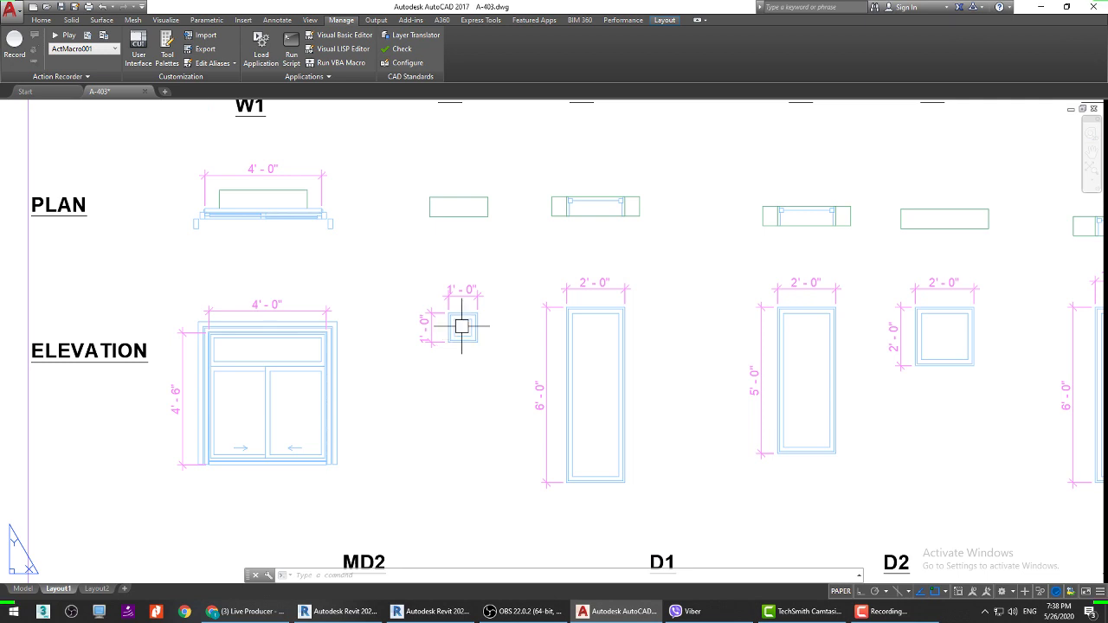
{"action": "scroll", "coordinate": [462, 329], "scroll_direction": "down", "scroll_amount": 3}
{"action": "scroll", "coordinate": [533, 322], "scroll_direction": "up", "scroll_amount": 3}
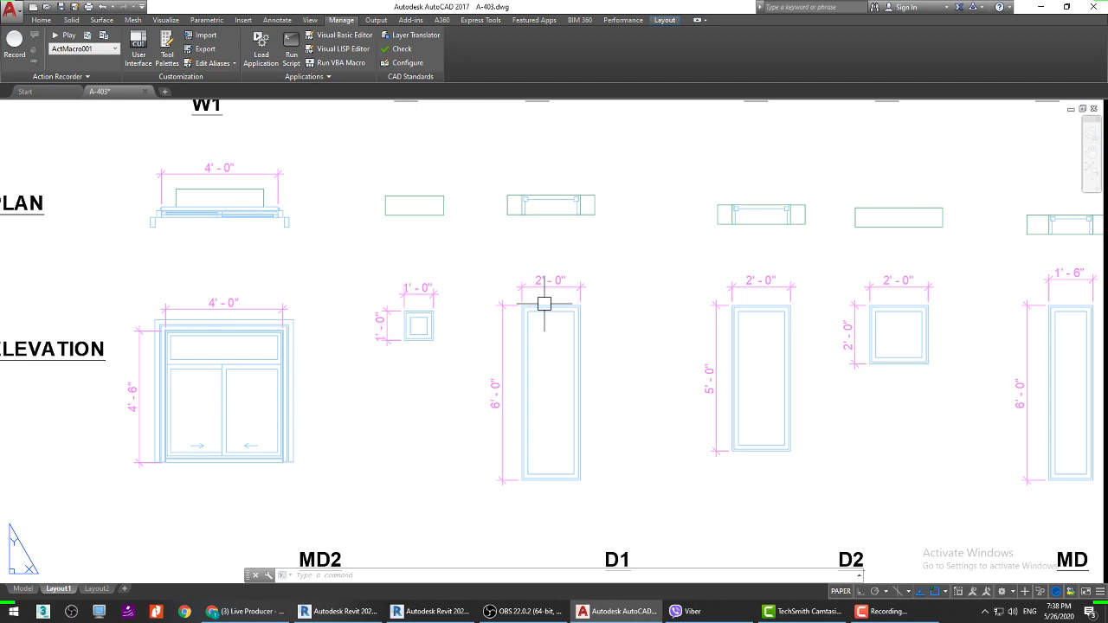
{"action": "key", "text": "alt+Tab"}
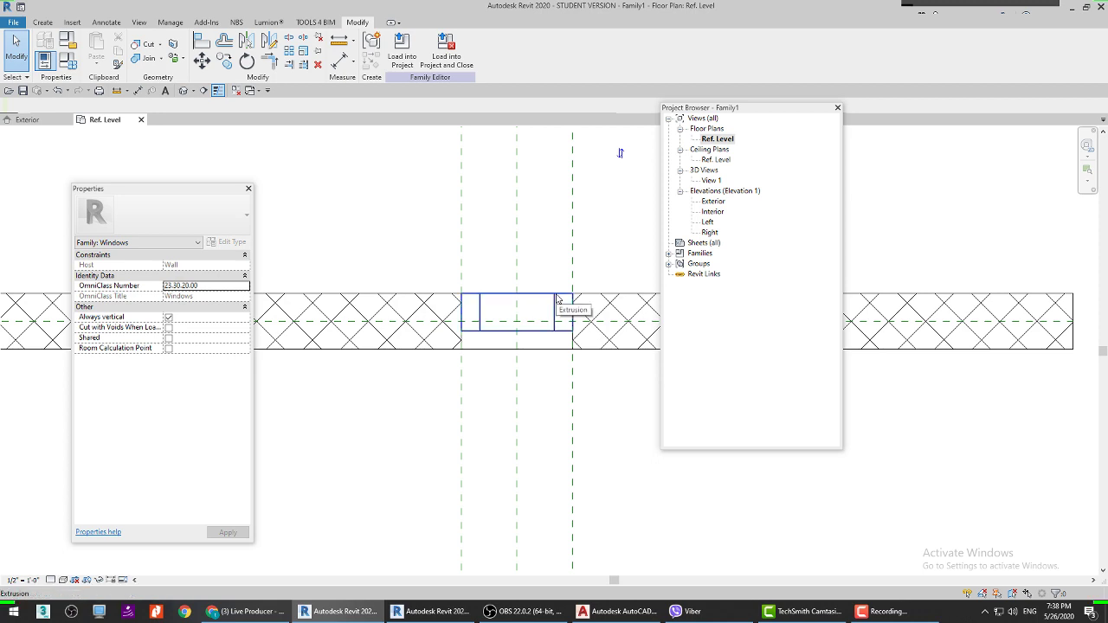
{"action": "left_click", "coordinate": [138, 90]}
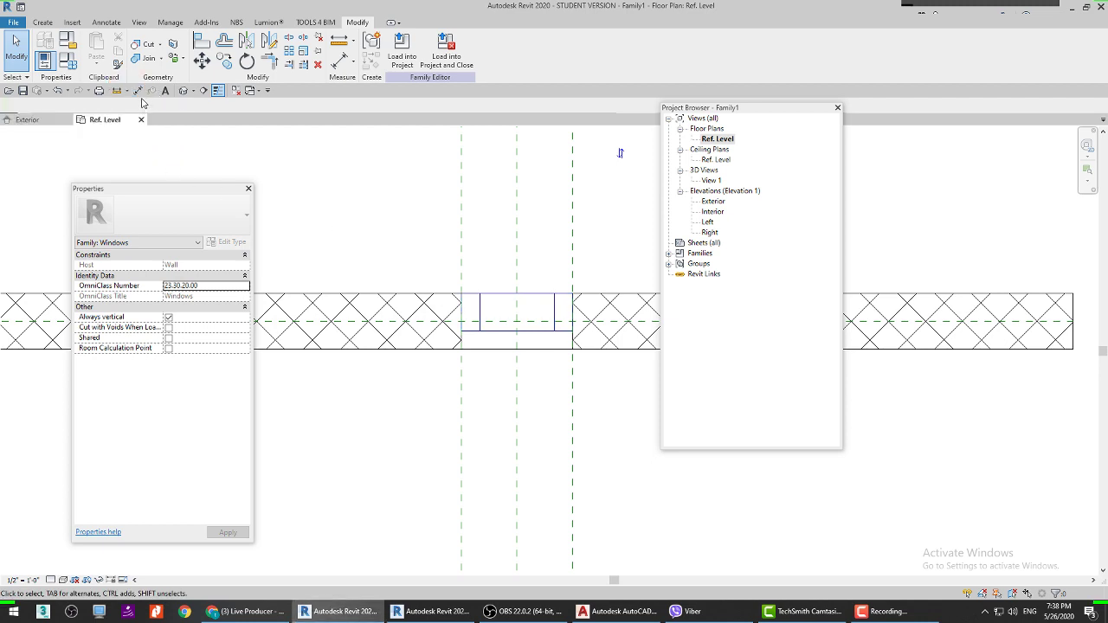
{"action": "scroll", "coordinate": [517, 321], "scroll_direction": "down", "scroll_amount": 2}
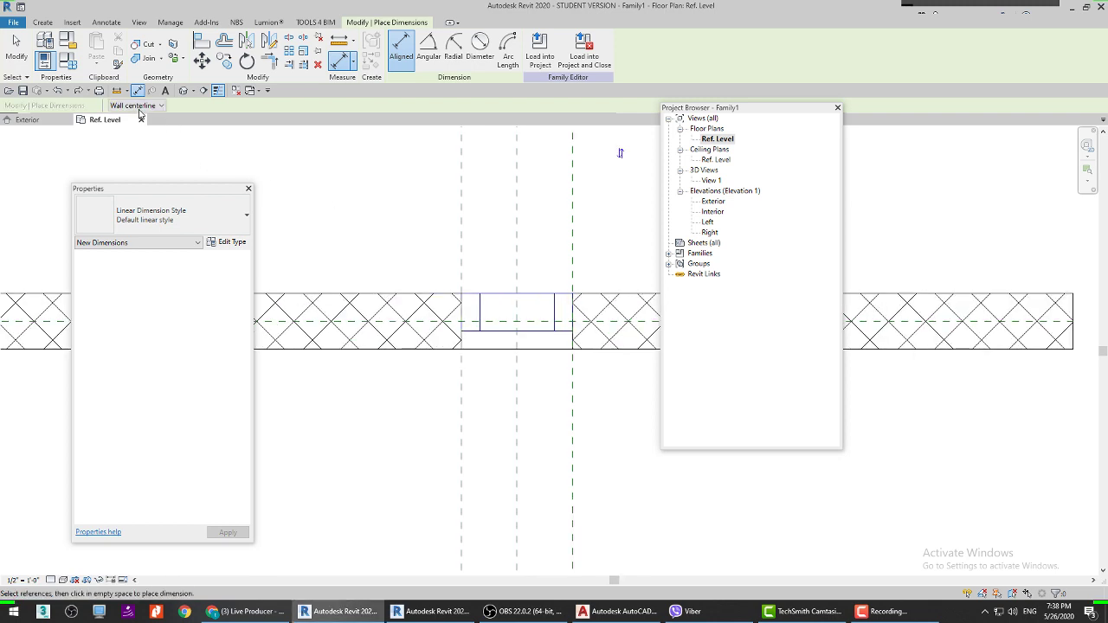
{"action": "right_click", "coordinate": [242, 149]}
{"action": "left_click", "coordinate": [250, 152]}
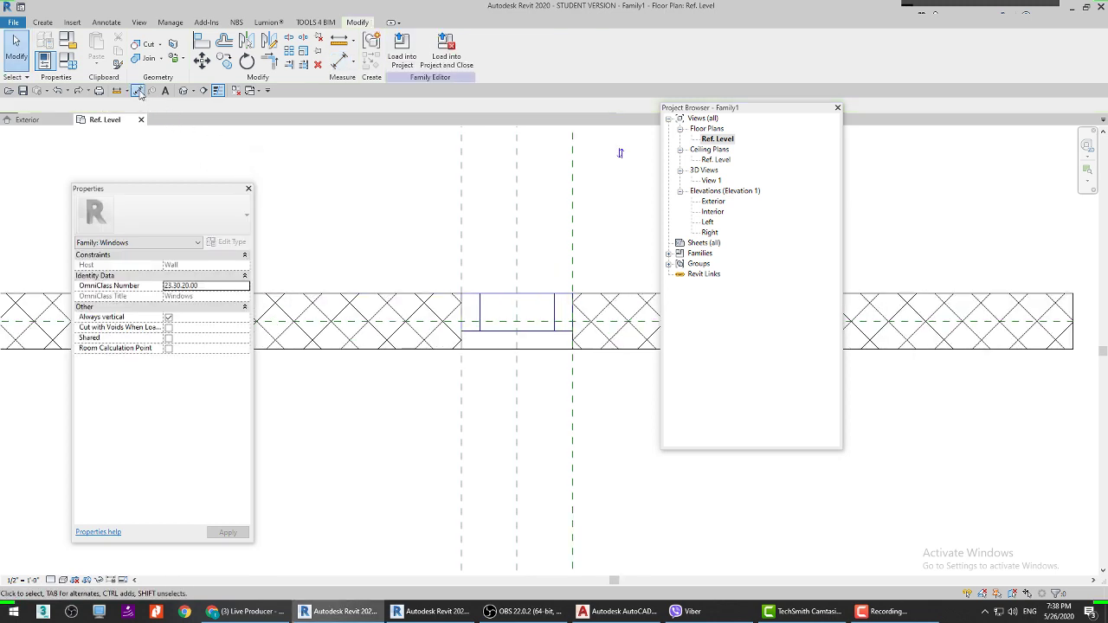
Step: Place an aligned dimension across the frame's depth between its exterior and interior edges in plan
{"action": "left_click", "coordinate": [137, 91]}
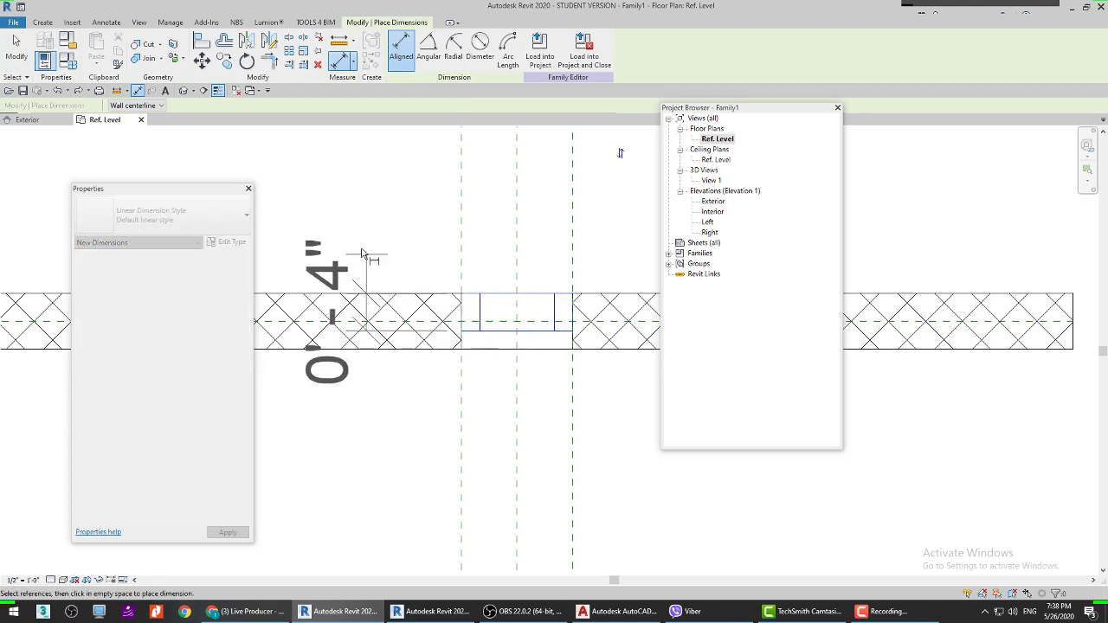
{"action": "right_click", "coordinate": [367, 219]}
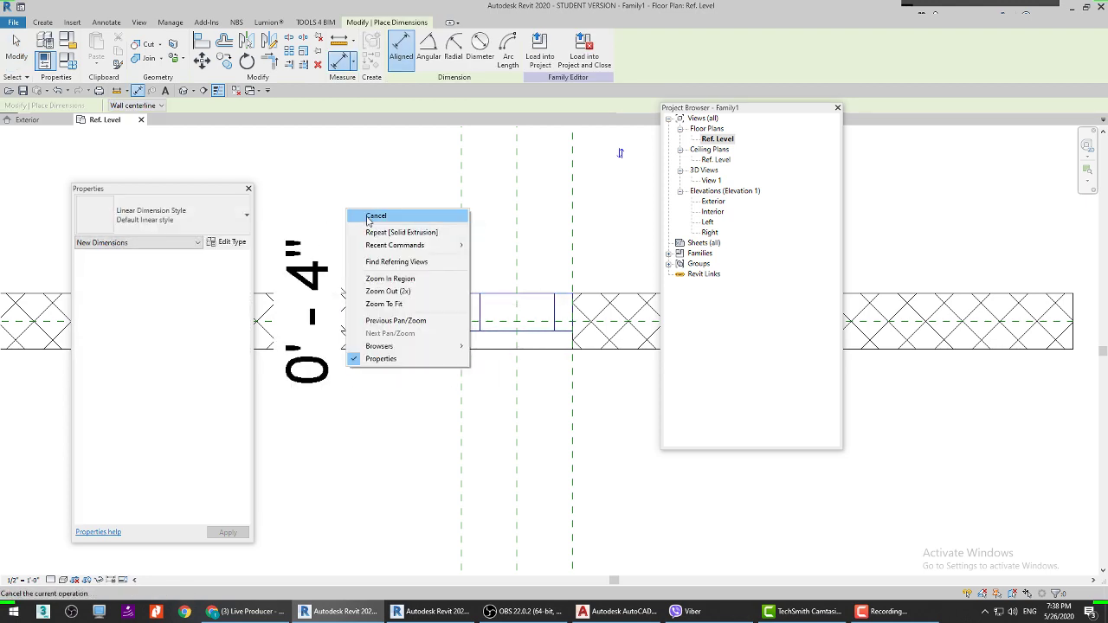
{"action": "left_click", "coordinate": [375, 217]}
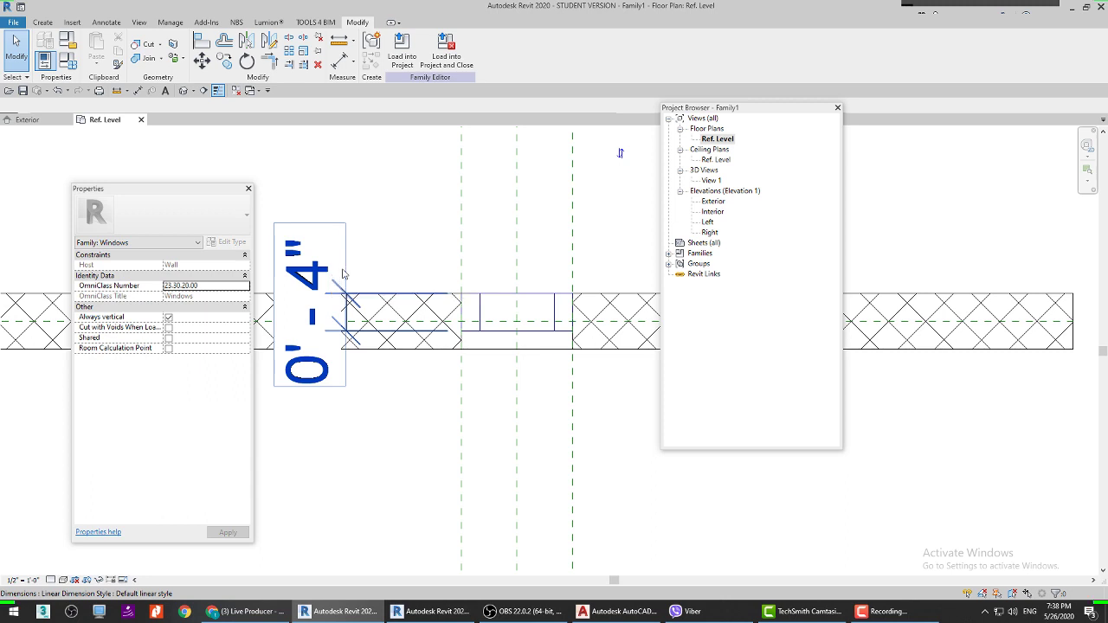
{"action": "left_click", "coordinate": [330, 267]}
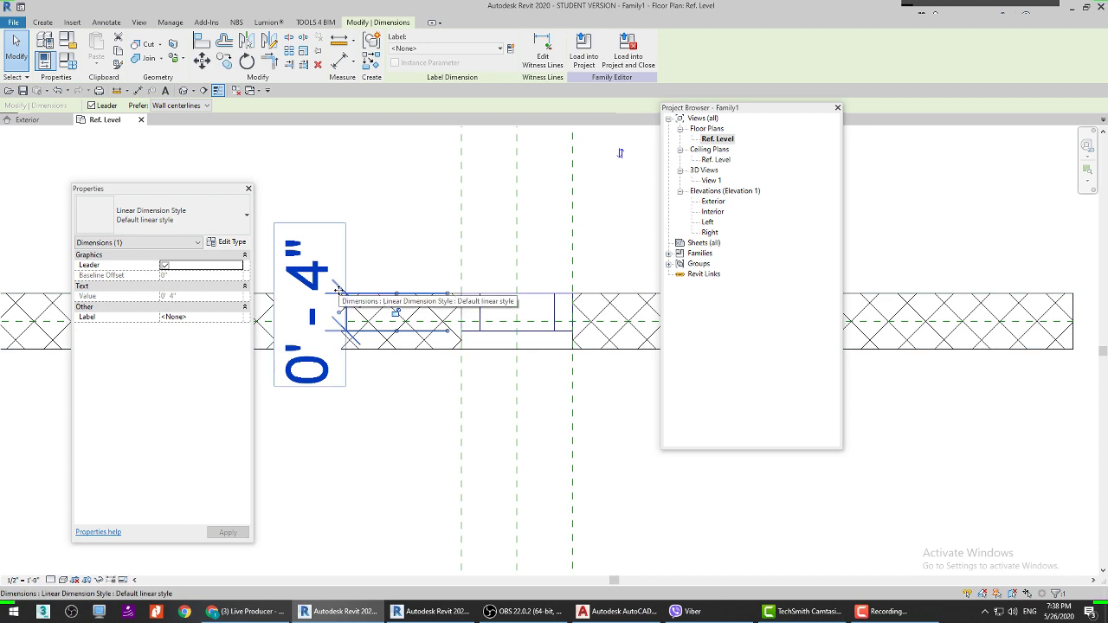
{"action": "key", "text": "Escape"}
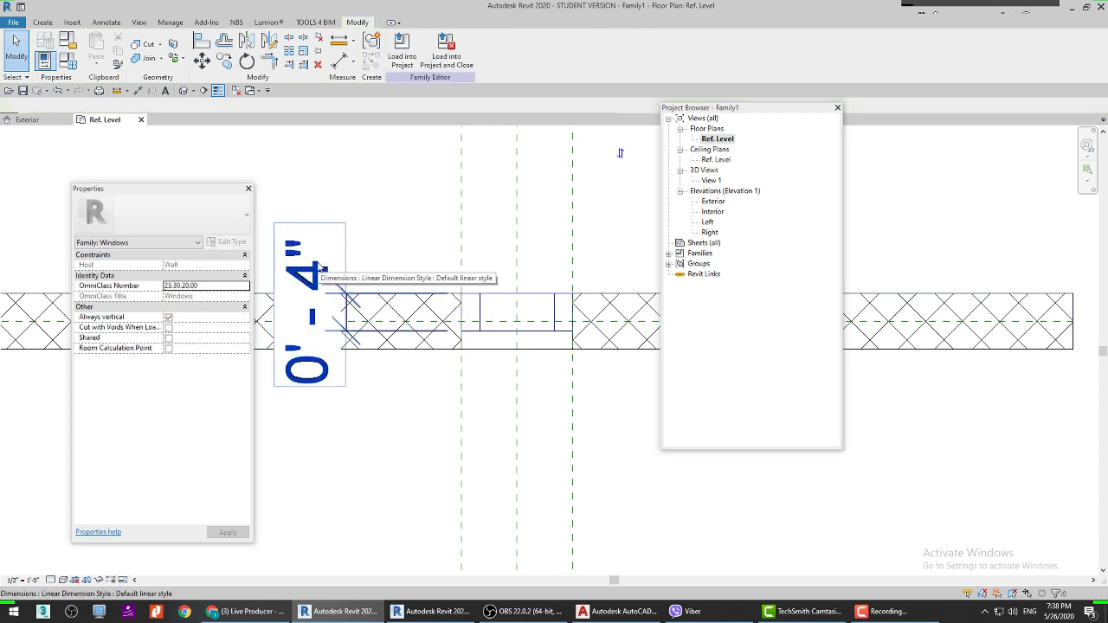
Step: Label the frame's depth dimension in plan with a new family type parameter named "depth"
{"action": "left_click", "coordinate": [368, 278]}
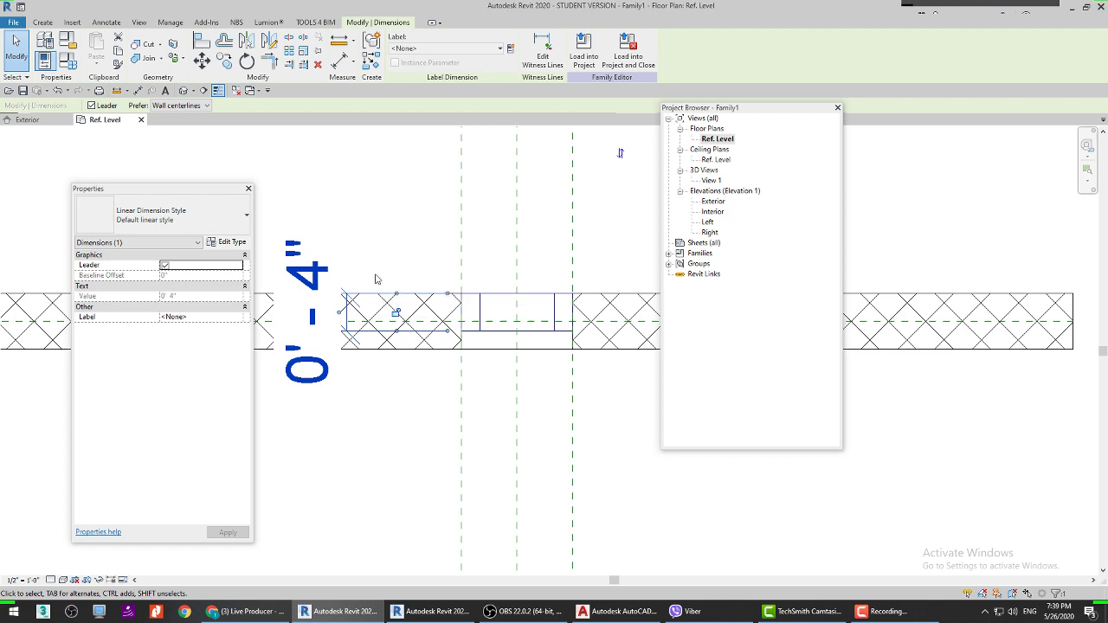
{"action": "left_click", "coordinate": [416, 50]}
{"action": "left_click", "coordinate": [417, 50]}
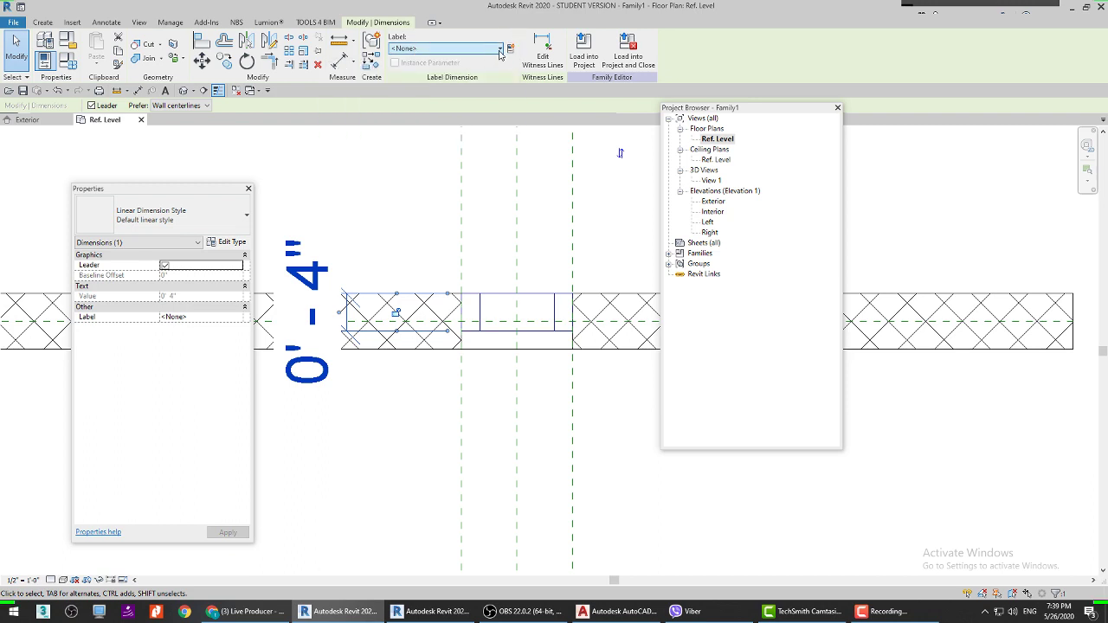
{"action": "left_click", "coordinate": [499, 50]}
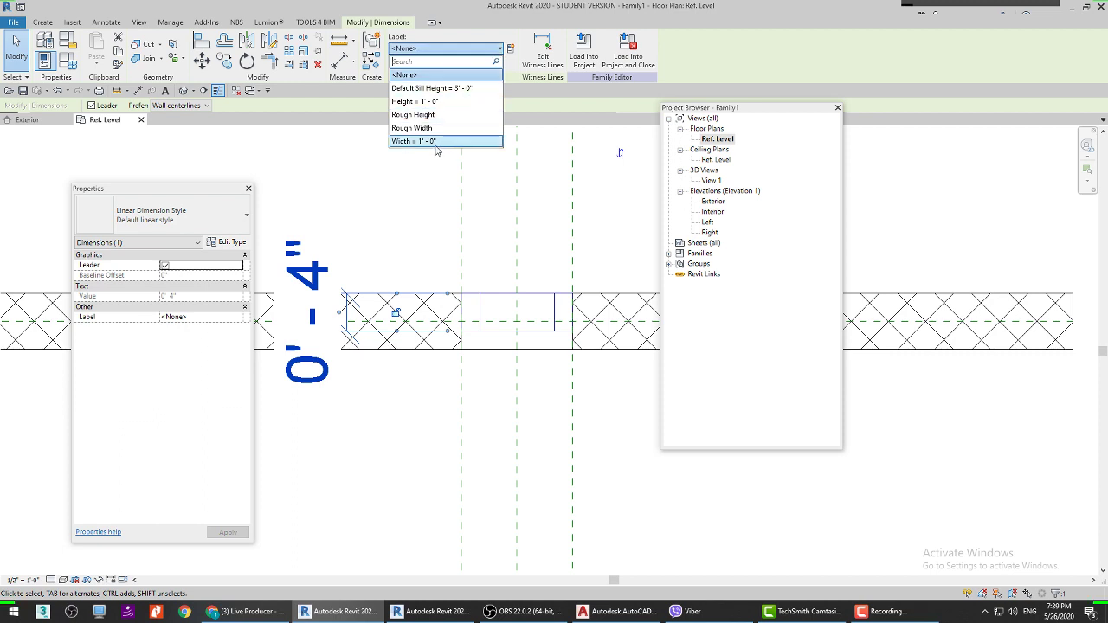
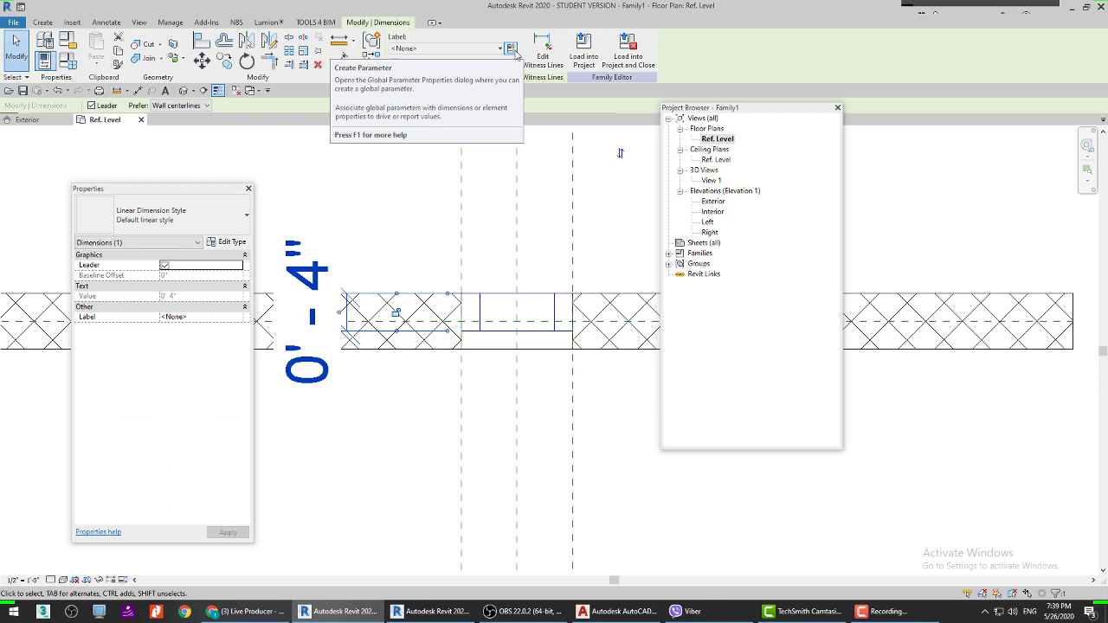
{"action": "left_click", "coordinate": [510, 50]}
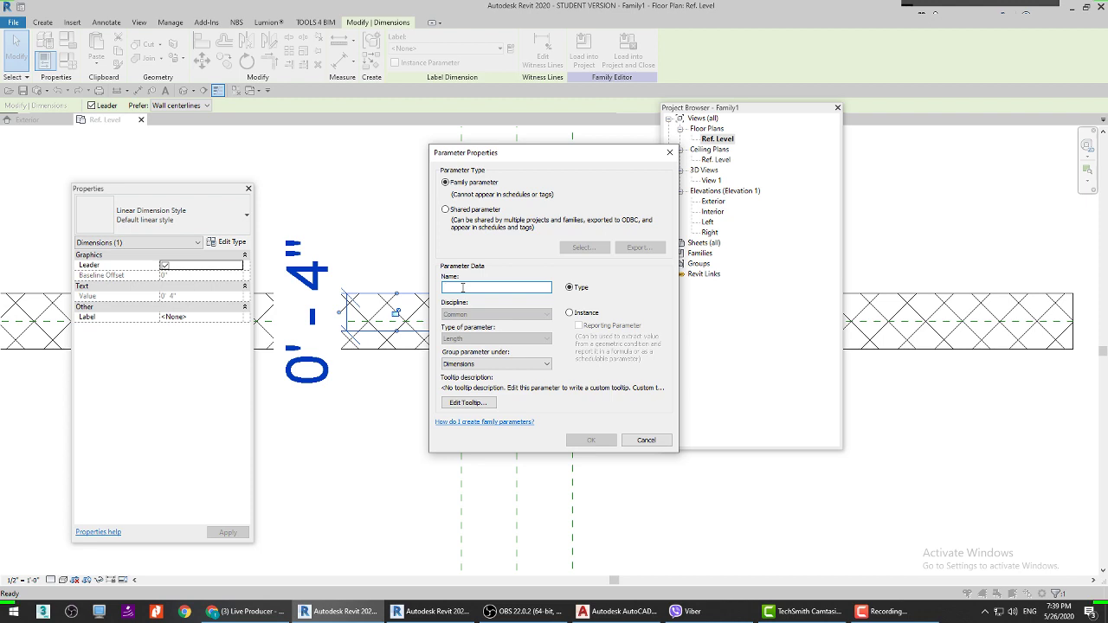
{"action": "type", "text": "depth"}
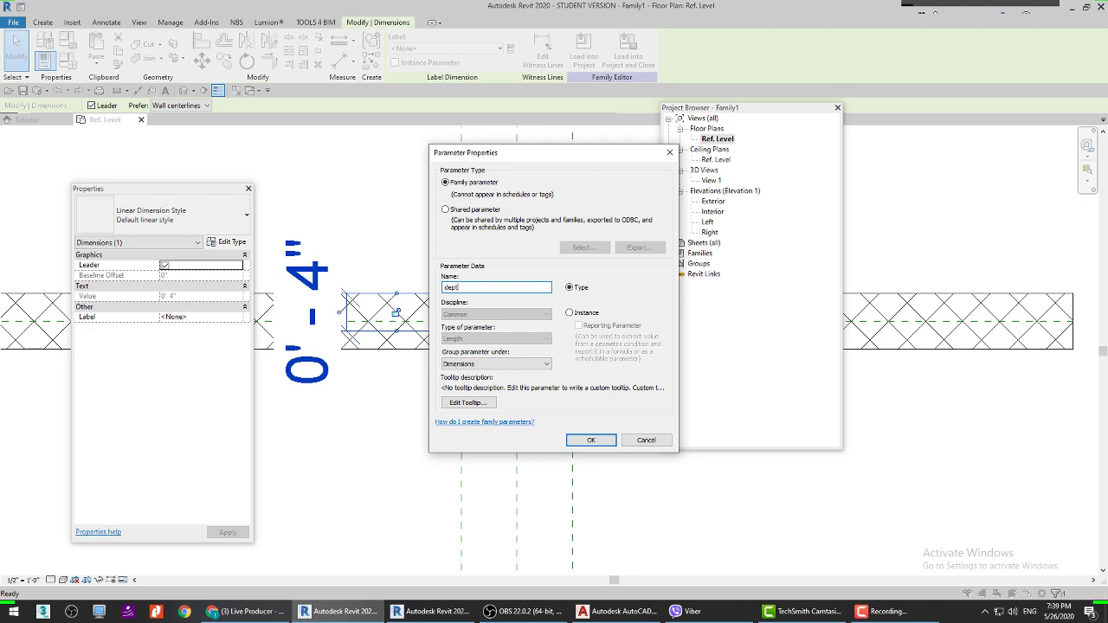
{"action": "left_click", "coordinate": [573, 438]}
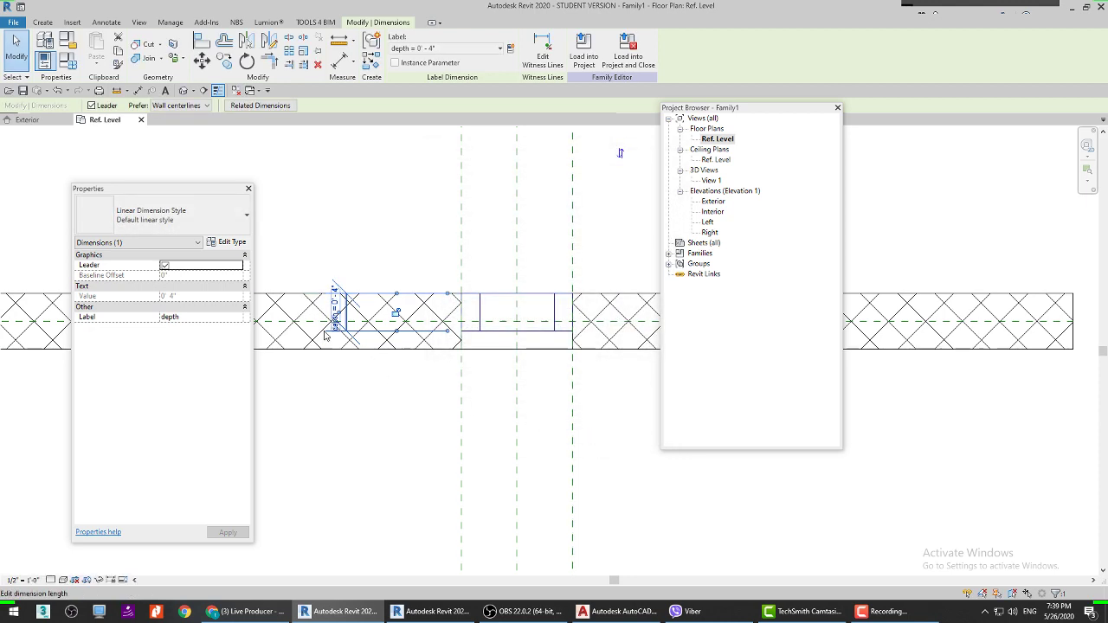
{"action": "scroll", "coordinate": [307, 320], "scroll_direction": "up", "scroll_amount": 2}
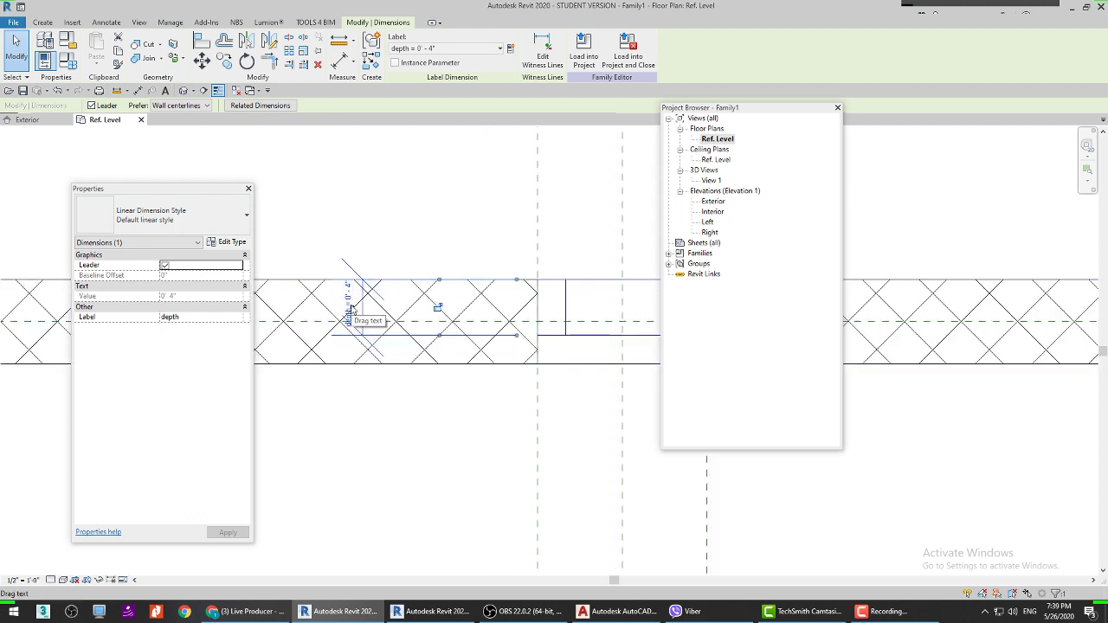
{"action": "scroll", "coordinate": [351, 308], "scroll_direction": "down", "scroll_amount": 1}
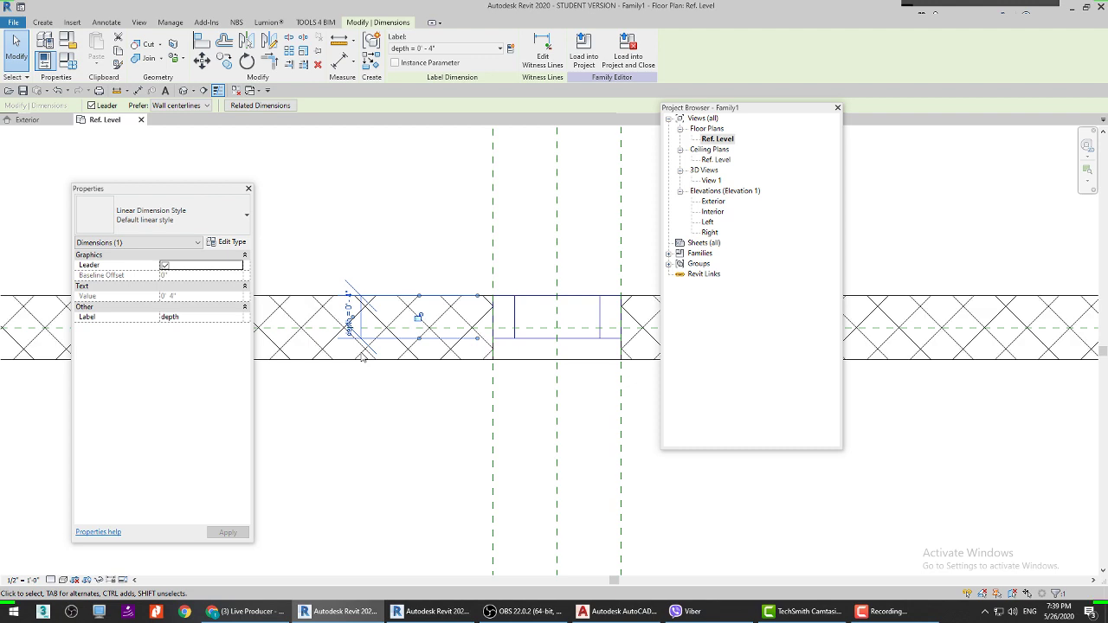
{"action": "key", "text": "Escape"}
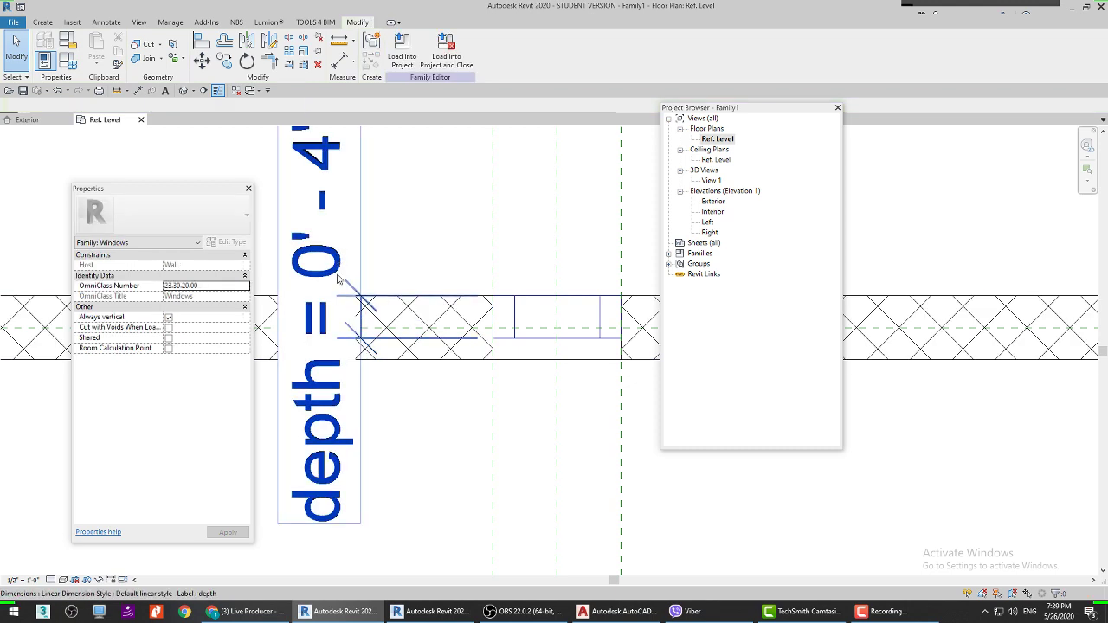
Step: Set the depth parameter to 6" in the family types and apply it to flex the frame
{"action": "scroll", "coordinate": [346, 285], "scroll_direction": "down", "scroll_amount": 1}
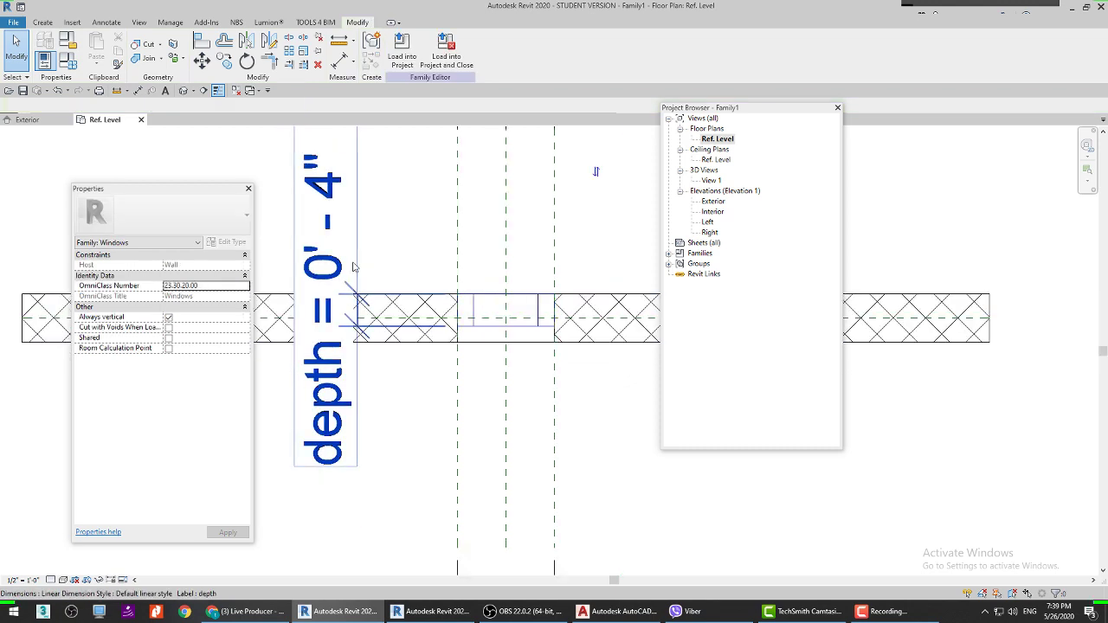
{"action": "left_click", "coordinate": [70, 62]}
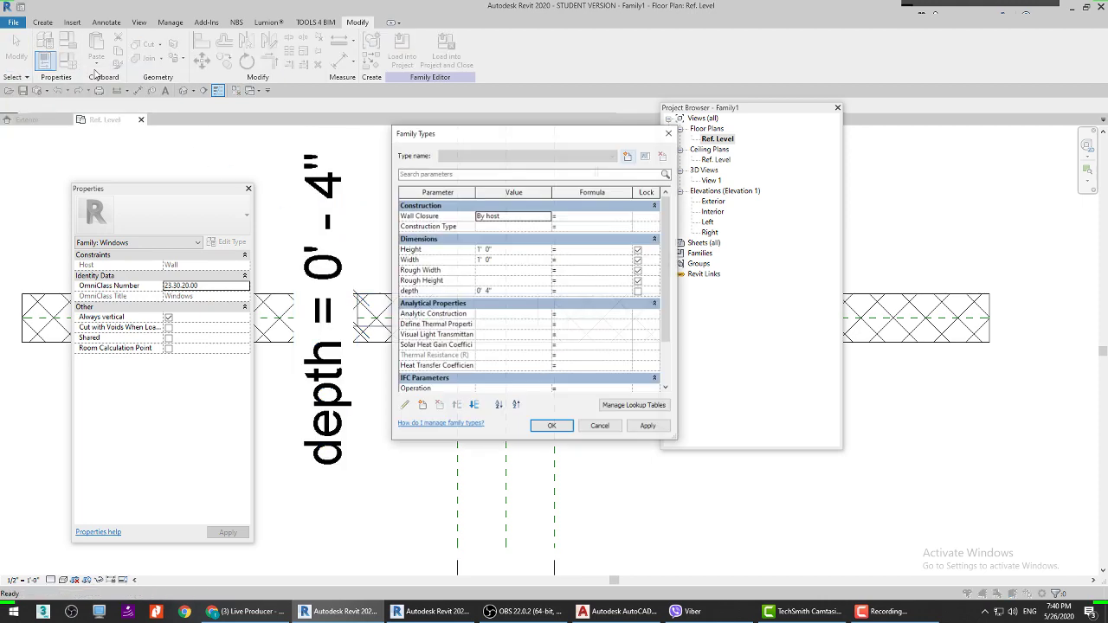
{"action": "left_click", "coordinate": [495, 290]}
{"action": "double_click", "coordinate": [495, 291]}
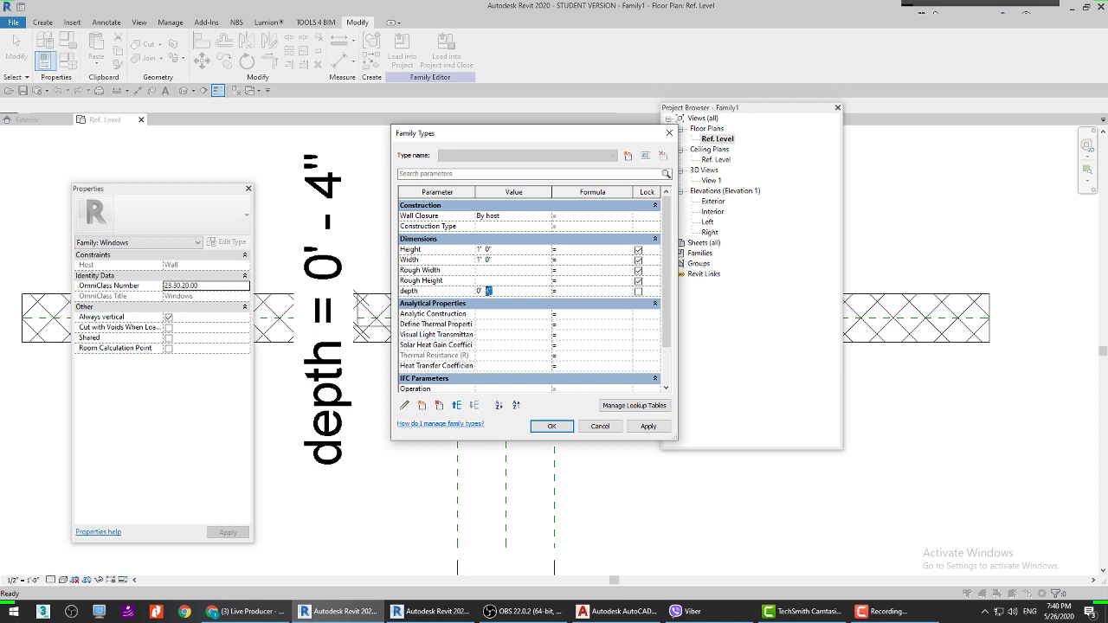
{"action": "type", "text": "6"}
{"action": "left_click", "coordinate": [648, 425]}
{"action": "left_click", "coordinate": [550, 427]}
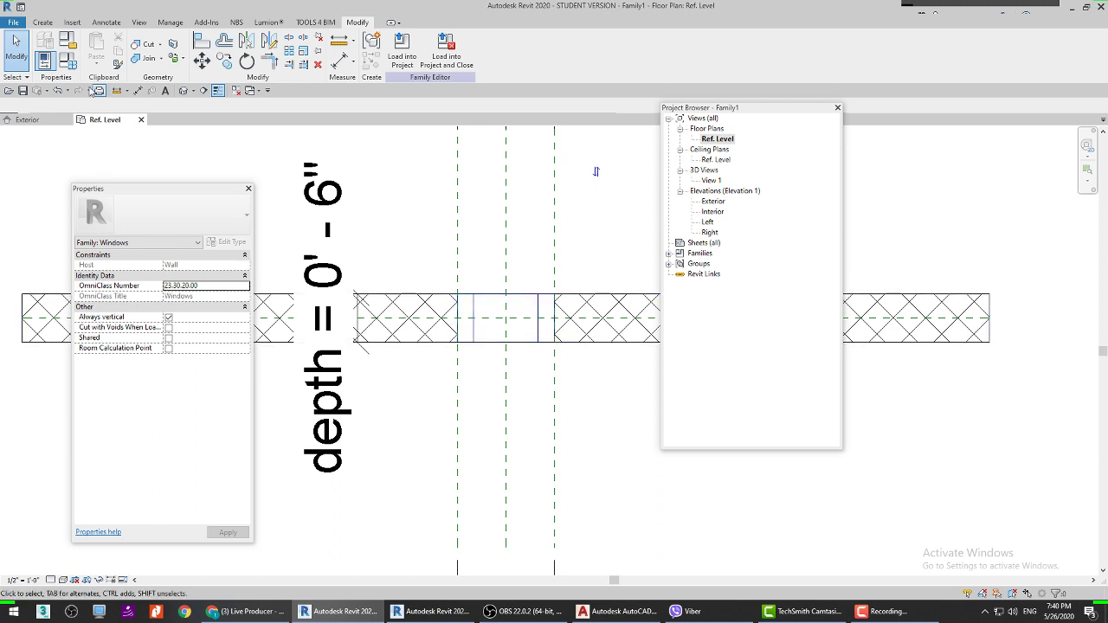
Step: Change the depth parameter to 2" in the family types and apply it to the frame
{"action": "left_click", "coordinate": [68, 60]}
{"action": "left_click", "coordinate": [490, 292]}
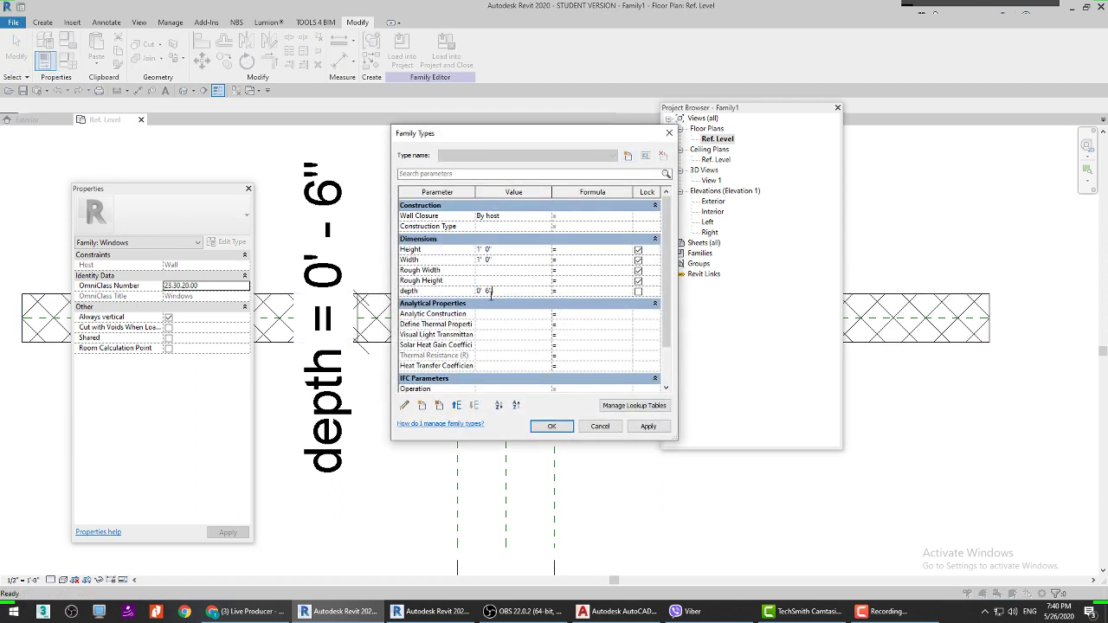
{"action": "type", "text": "2"}
{"action": "key", "text": "Tab"}
{"action": "left_click", "coordinate": [657, 429]}
{"action": "left_click", "coordinate": [554, 426]}
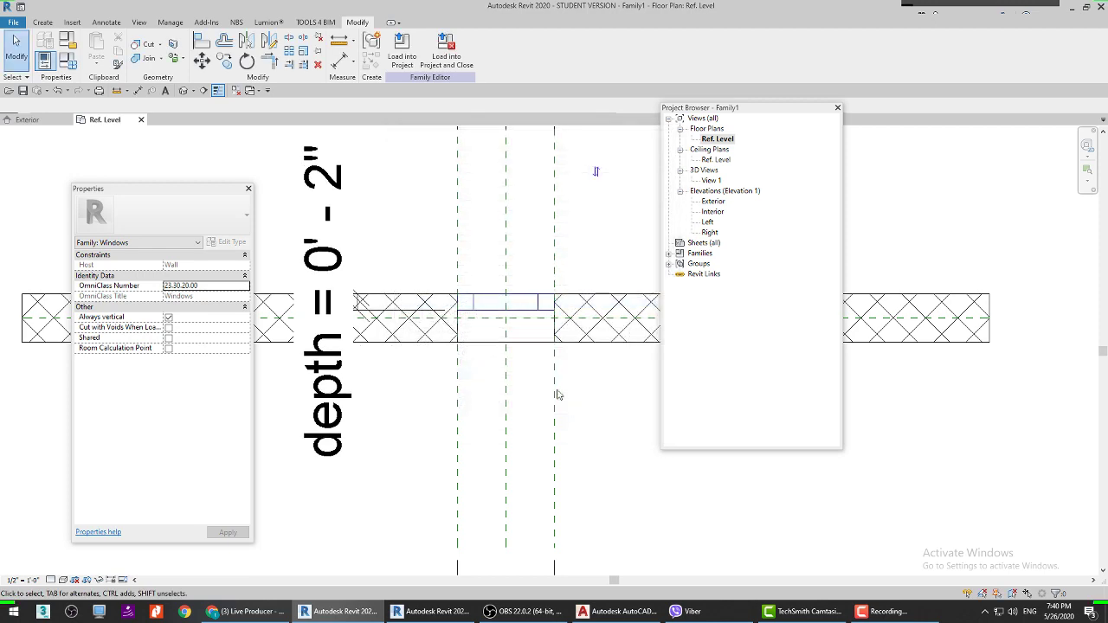
Step: Reopen the family types and open the depth parameter's inch value for editing
{"action": "left_click", "coordinate": [499, 312]}
{"action": "key", "text": "f"}
{"action": "key", "text": "t"}
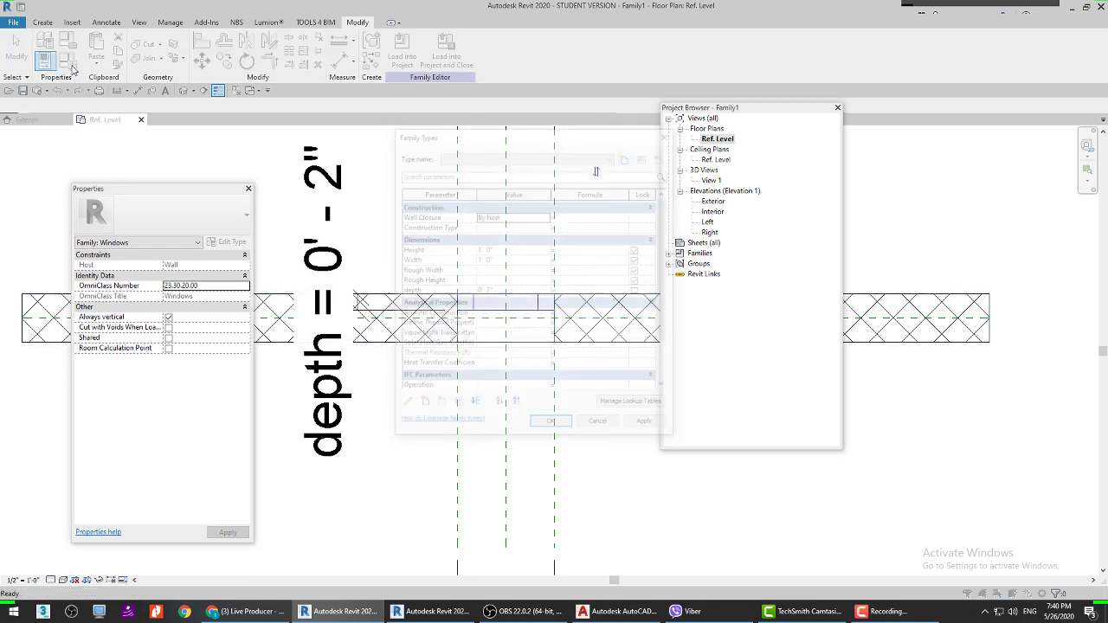
{"action": "left_click", "coordinate": [489, 293]}
{"action": "double_click", "coordinate": [488, 292]}
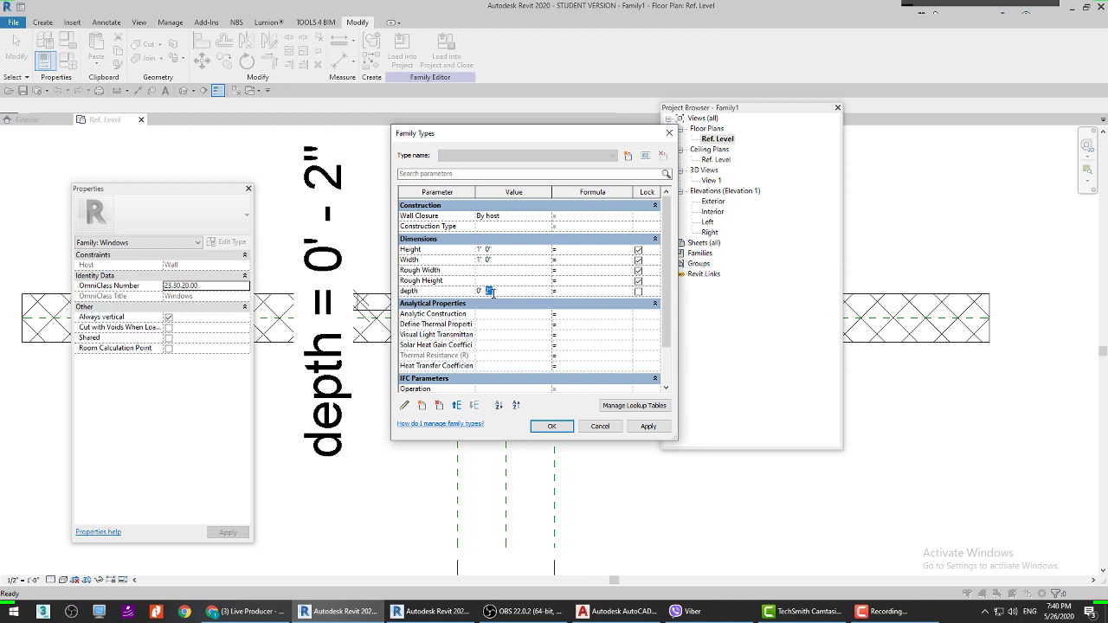
Step: Set the depth parameter to 0' 4" in the family types and apply it
{"action": "type", "text": "4"}
{"action": "left_click", "coordinate": [648, 426]}
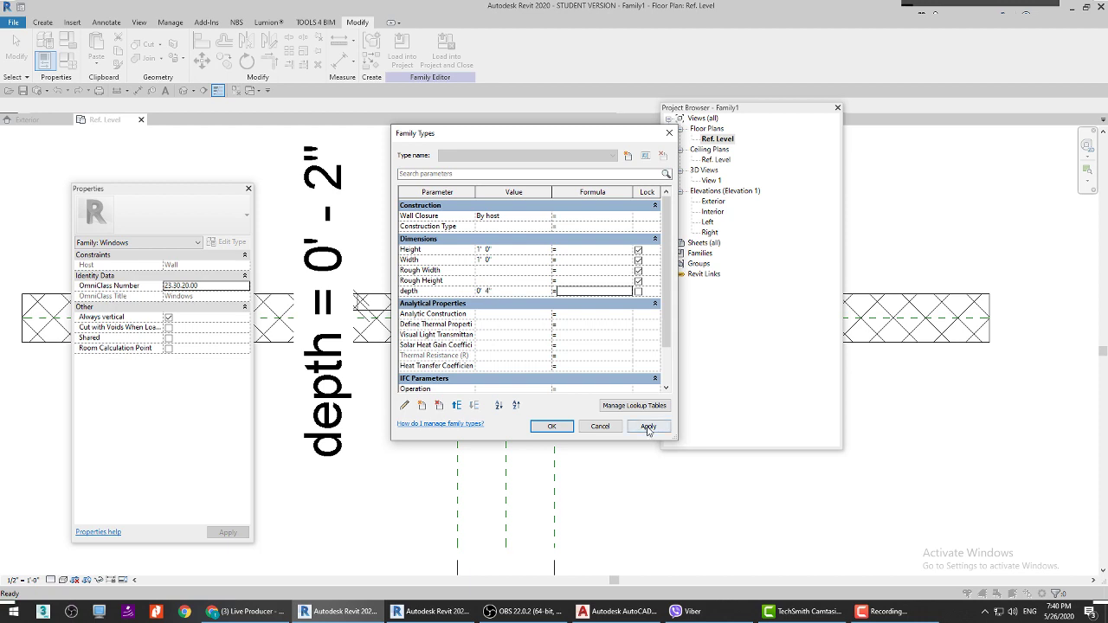
{"action": "left_click", "coordinate": [551, 426]}
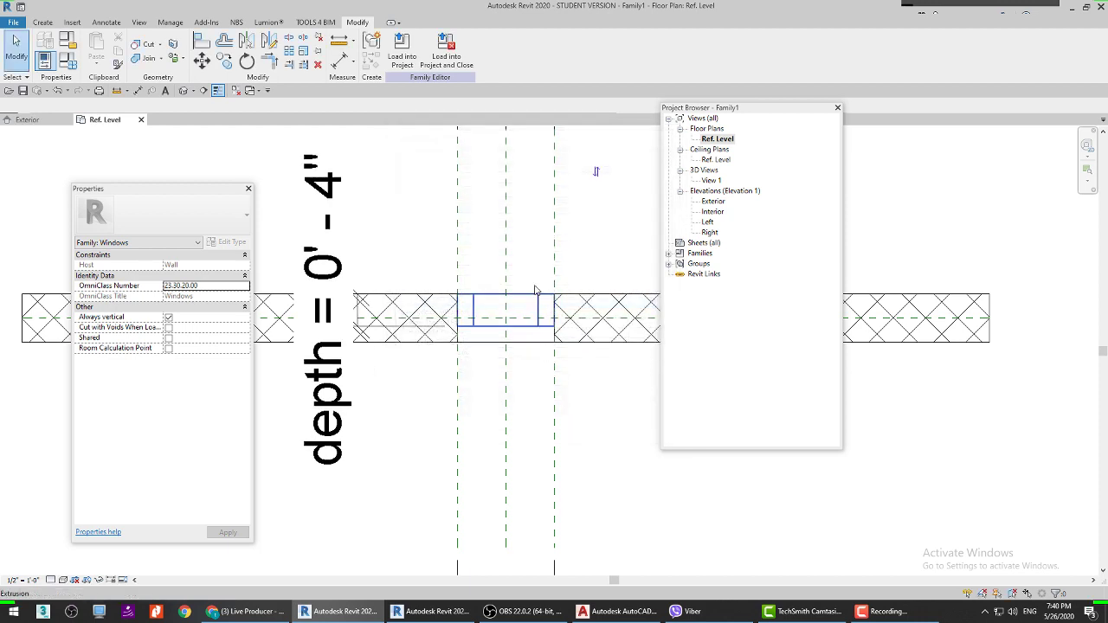
Step: In the Exterior elevation, create an extrusion from a 0'-8" by 0'-8" rectangle traced on the frame's inner opening
{"action": "double_click", "coordinate": [711, 204]}
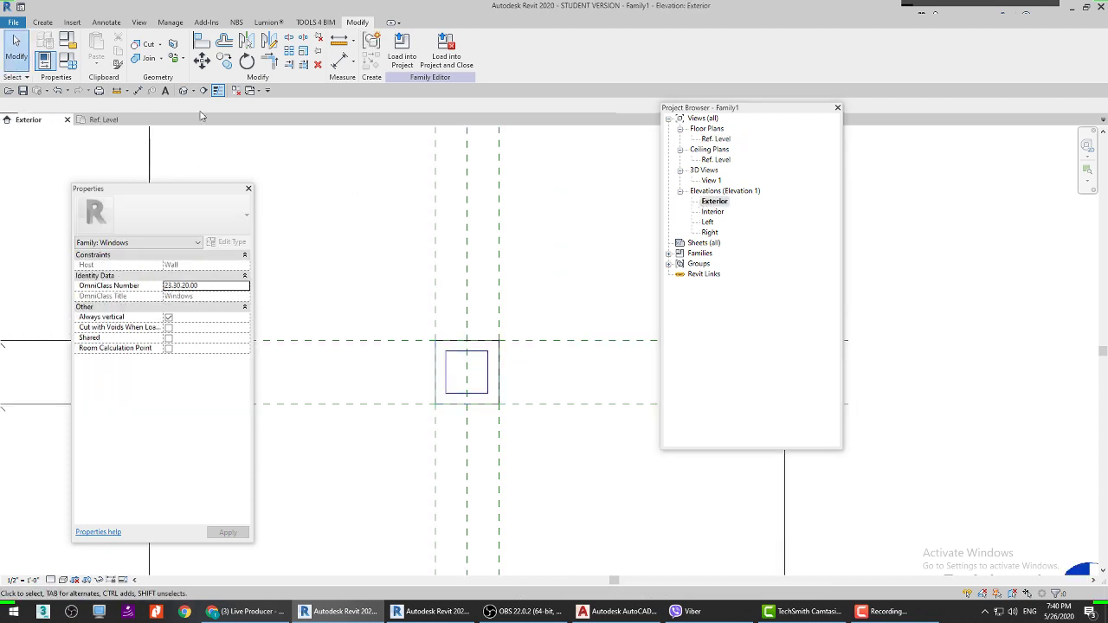
{"action": "left_click", "coordinate": [42, 23]}
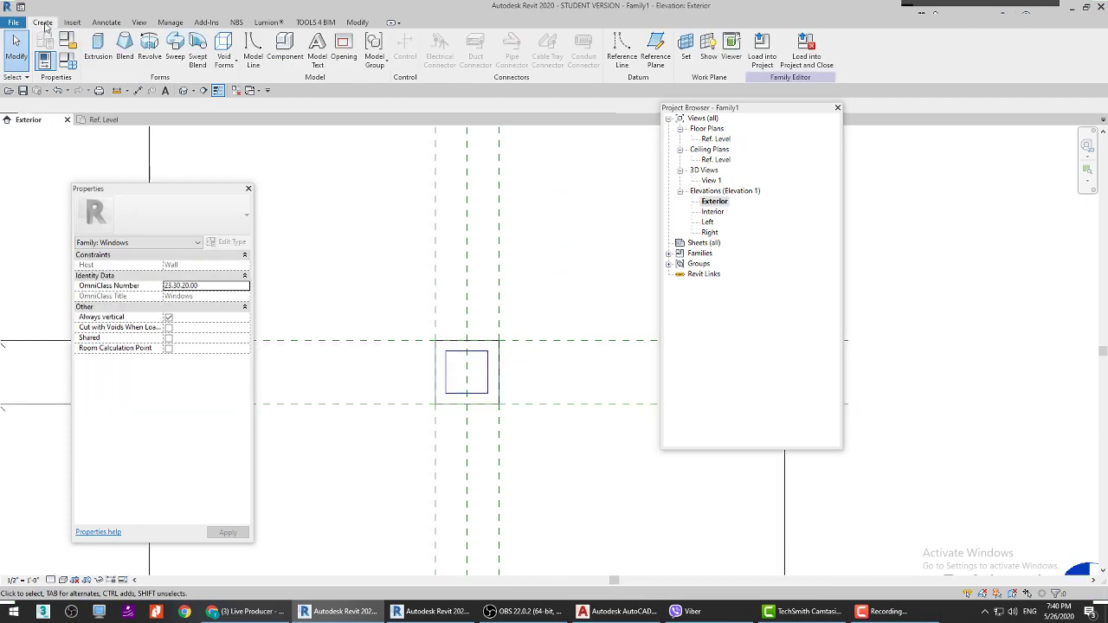
{"action": "left_click", "coordinate": [97, 45]}
{"action": "left_click", "coordinate": [432, 40]}
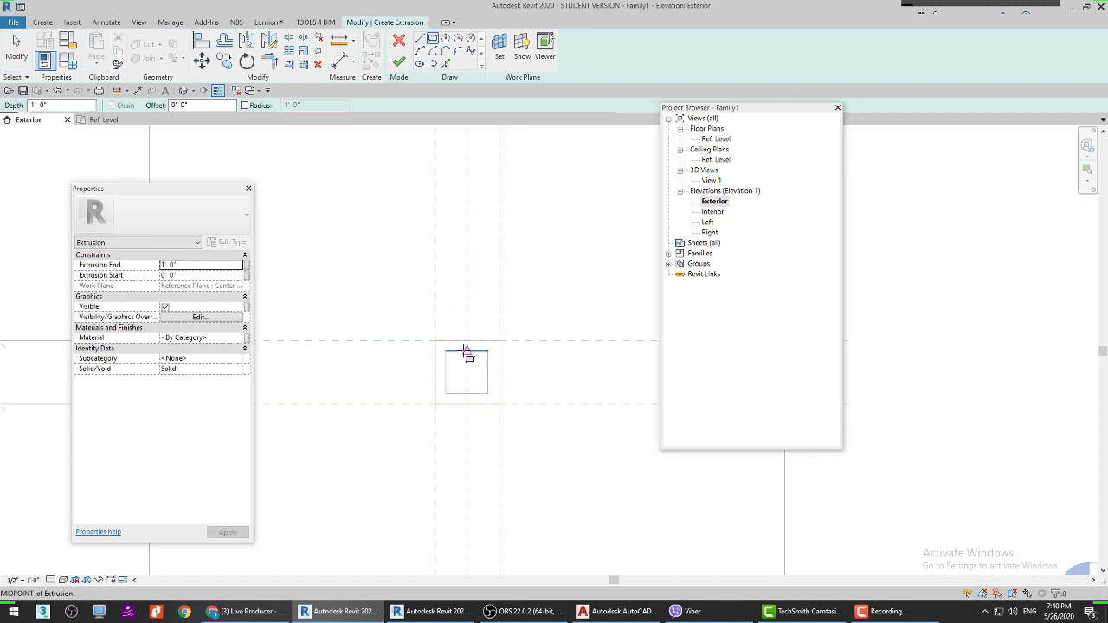
{"action": "scroll", "coordinate": [465, 354], "scroll_direction": "up", "scroll_amount": 1}
{"action": "left_click", "coordinate": [444, 350]}
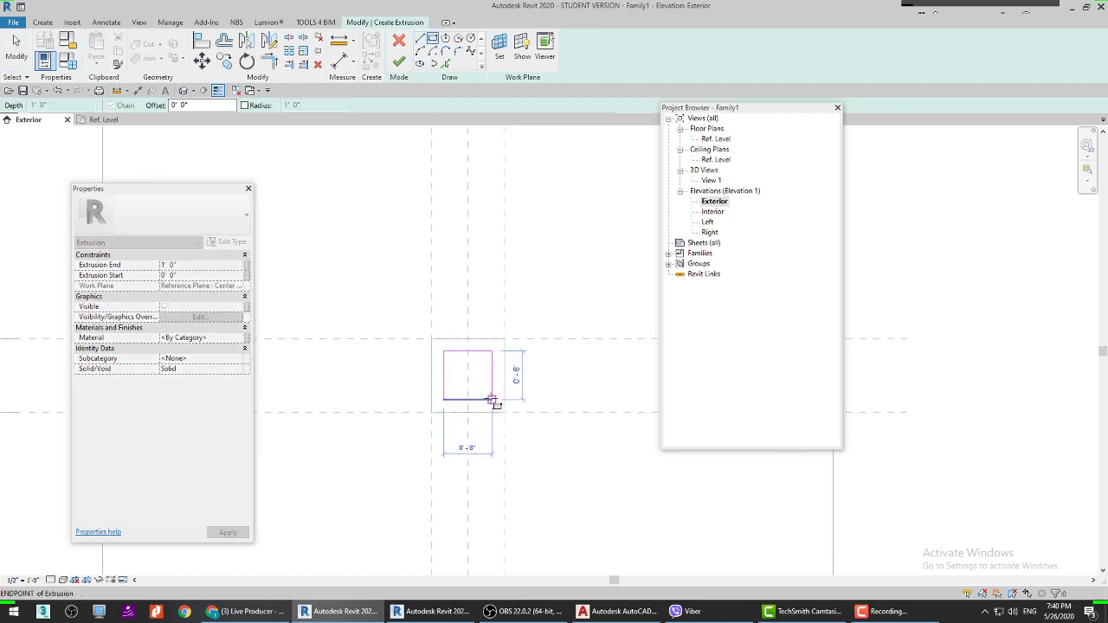
{"action": "left_click", "coordinate": [492, 399]}
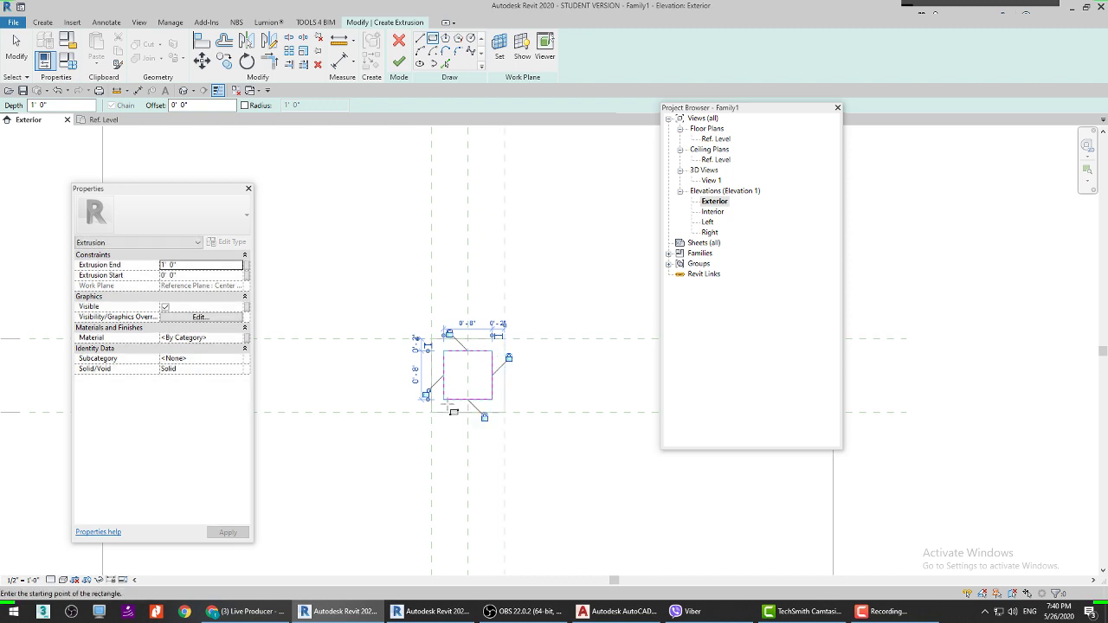
{"action": "left_click", "coordinate": [399, 62]}
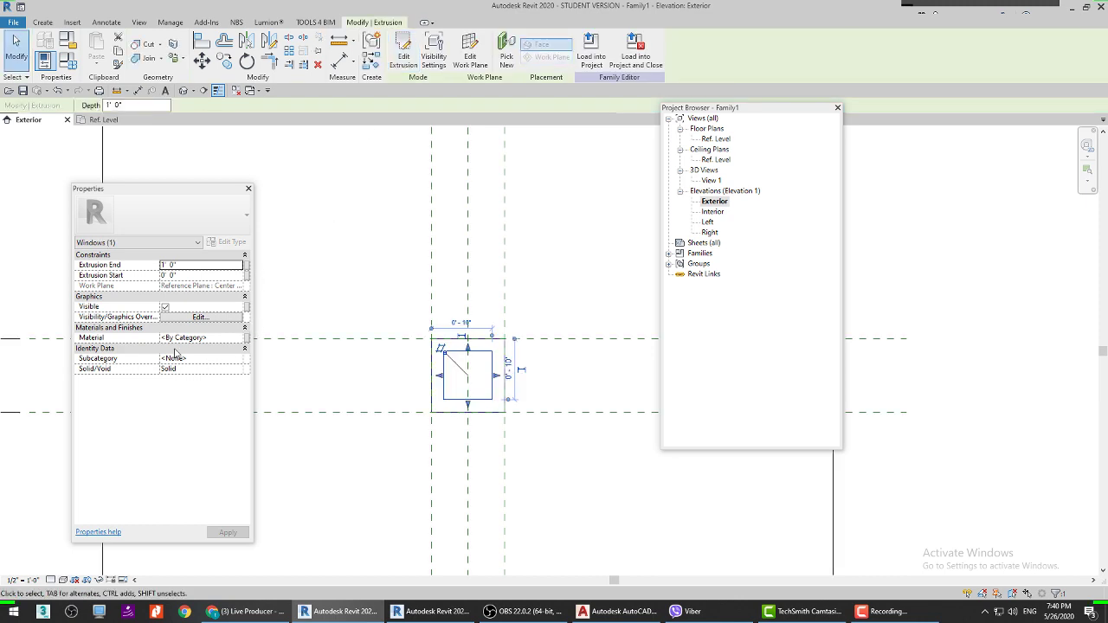
Step: Assign the Glass material to the new extrusion, reviewing its shading color and appearance settings
{"action": "left_click", "coordinate": [213, 339]}
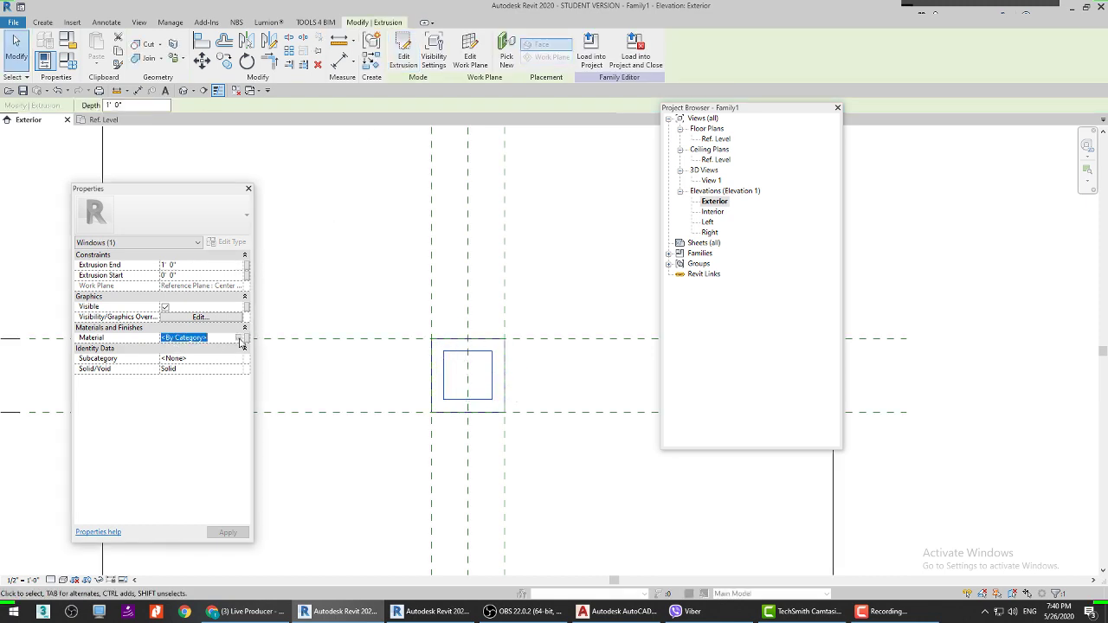
{"action": "left_click", "coordinate": [239, 338]}
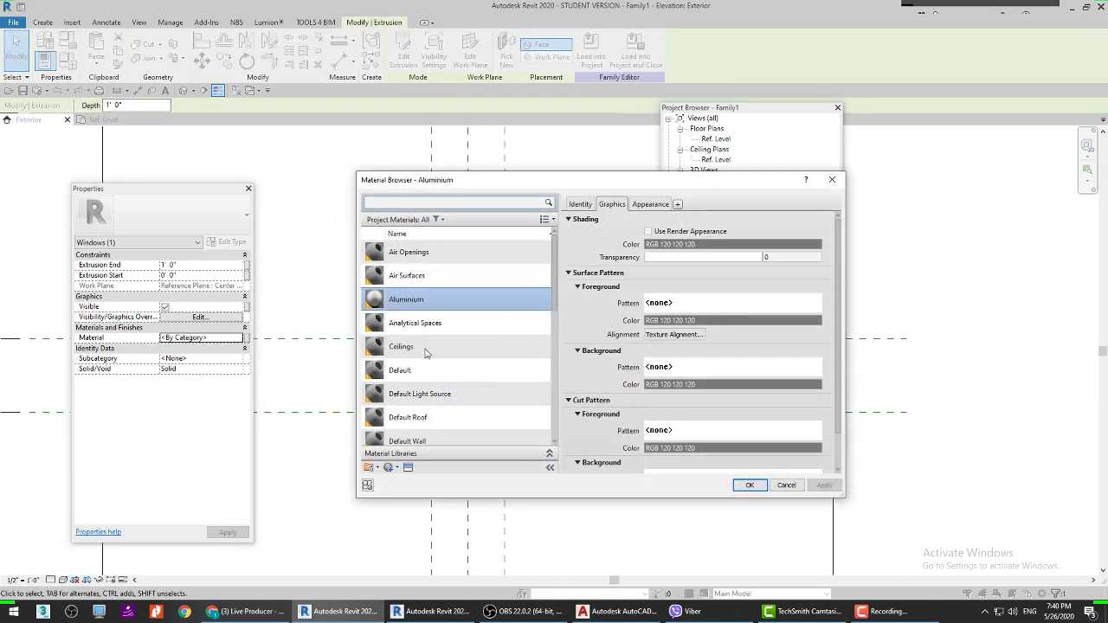
{"action": "scroll", "coordinate": [420, 297], "scroll_direction": "down", "scroll_amount": 6}
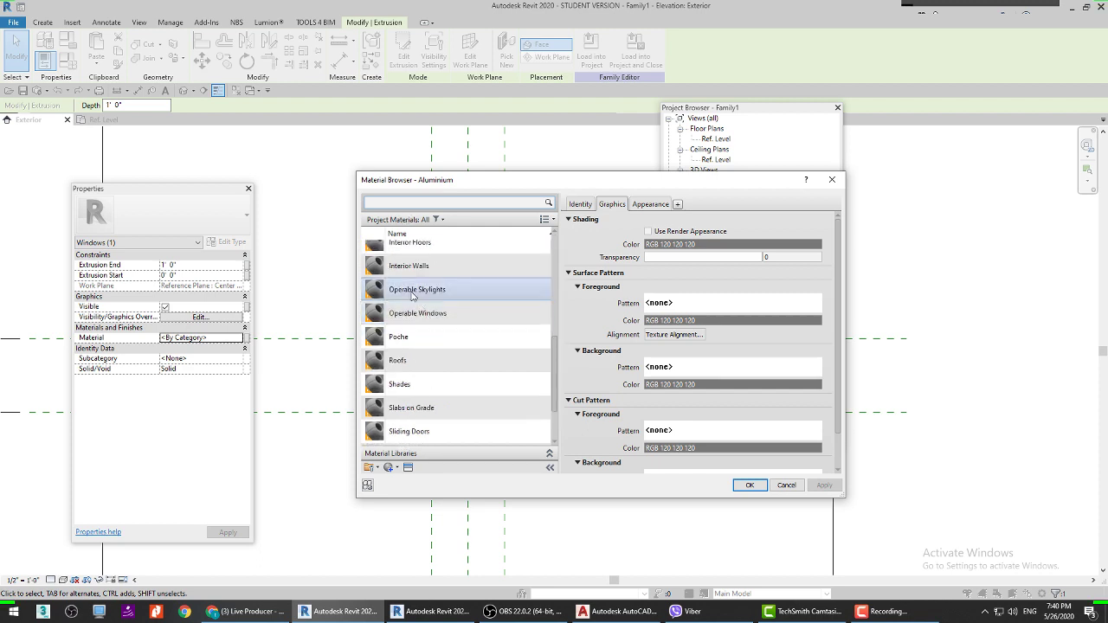
{"action": "scroll", "coordinate": [409, 285], "scroll_direction": "up", "scroll_amount": 1}
{"action": "left_click", "coordinate": [414, 287]}
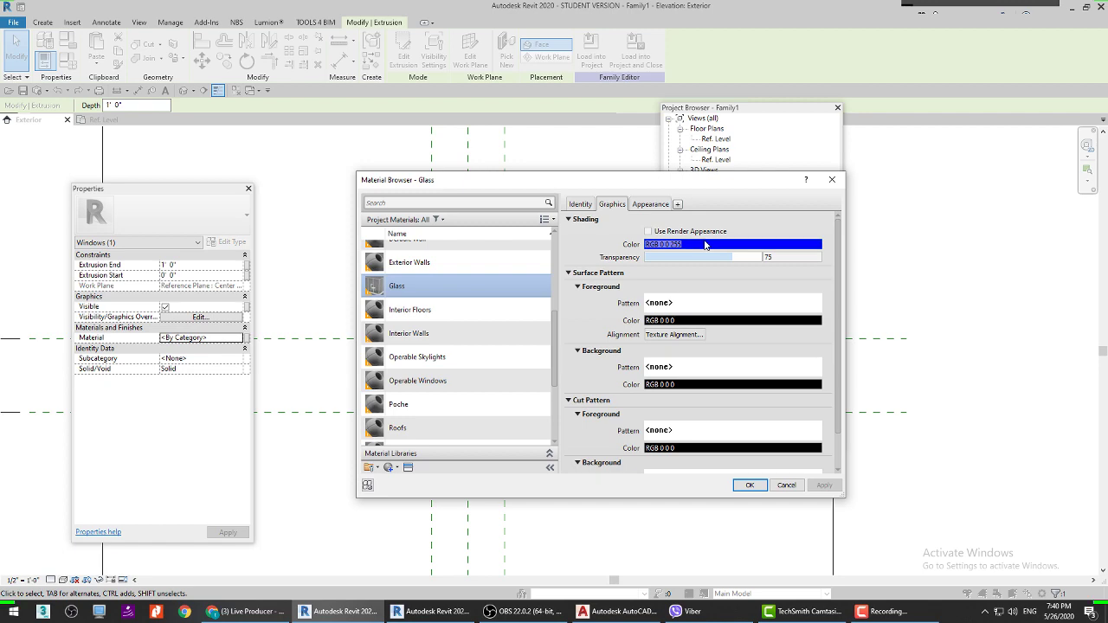
{"action": "left_click", "coordinate": [674, 245]}
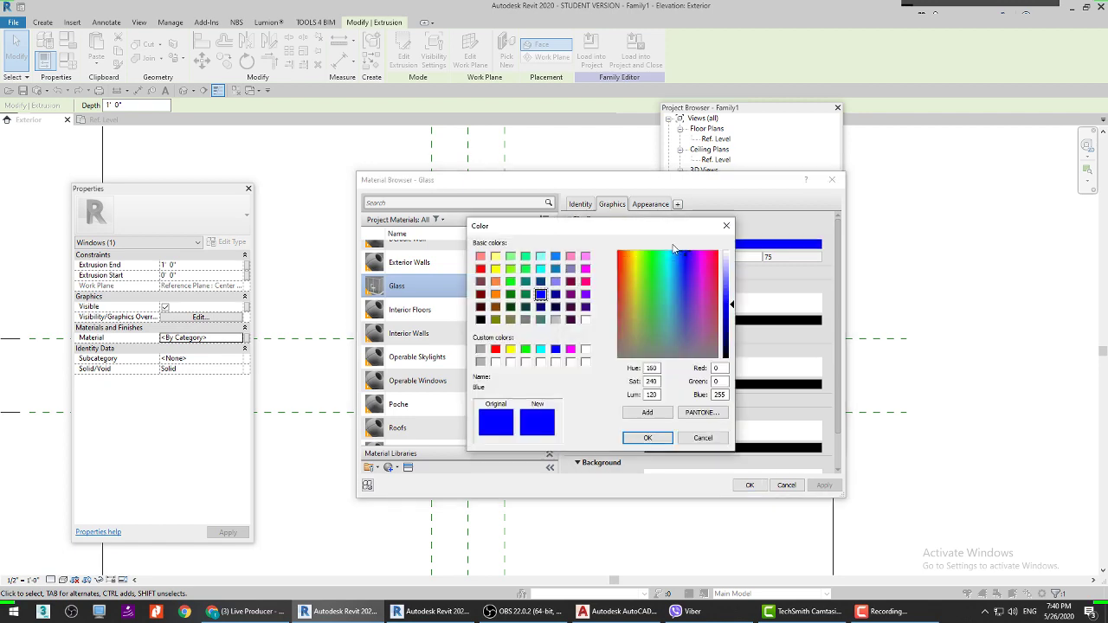
{"action": "left_click", "coordinate": [646, 437]}
{"action": "left_click", "coordinate": [649, 208]}
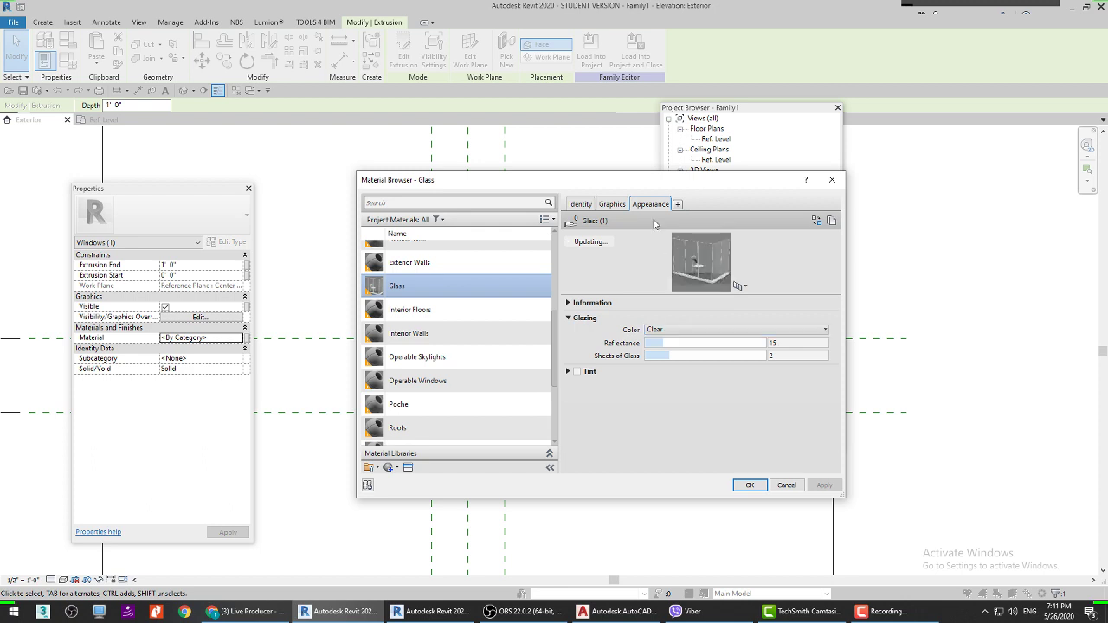
{"action": "left_click", "coordinate": [719, 334]}
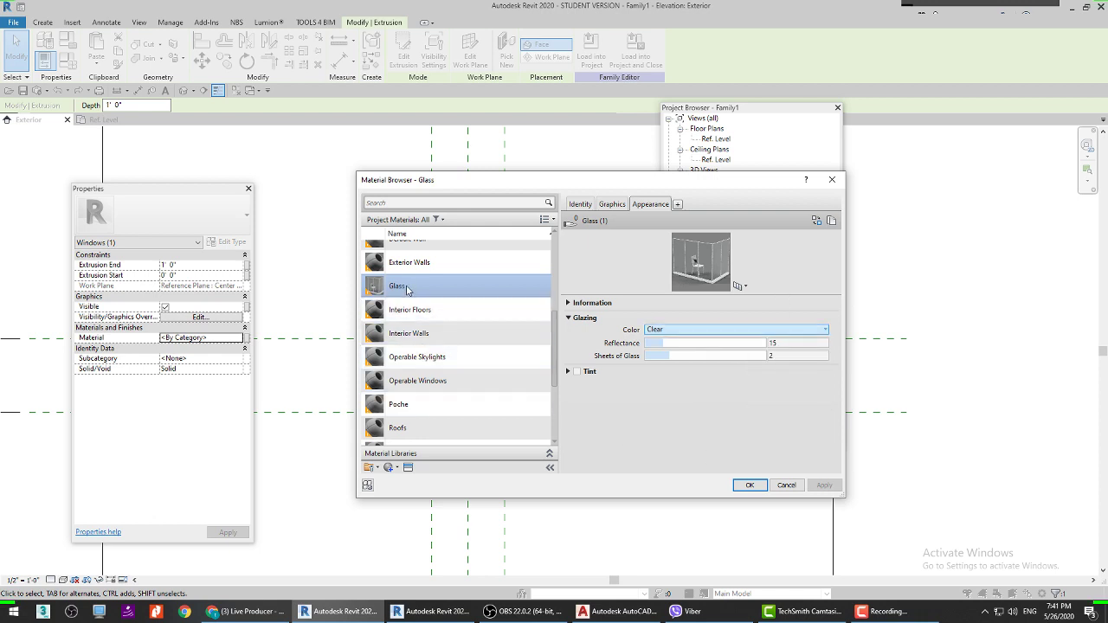
{"action": "left_click", "coordinate": [753, 490]}
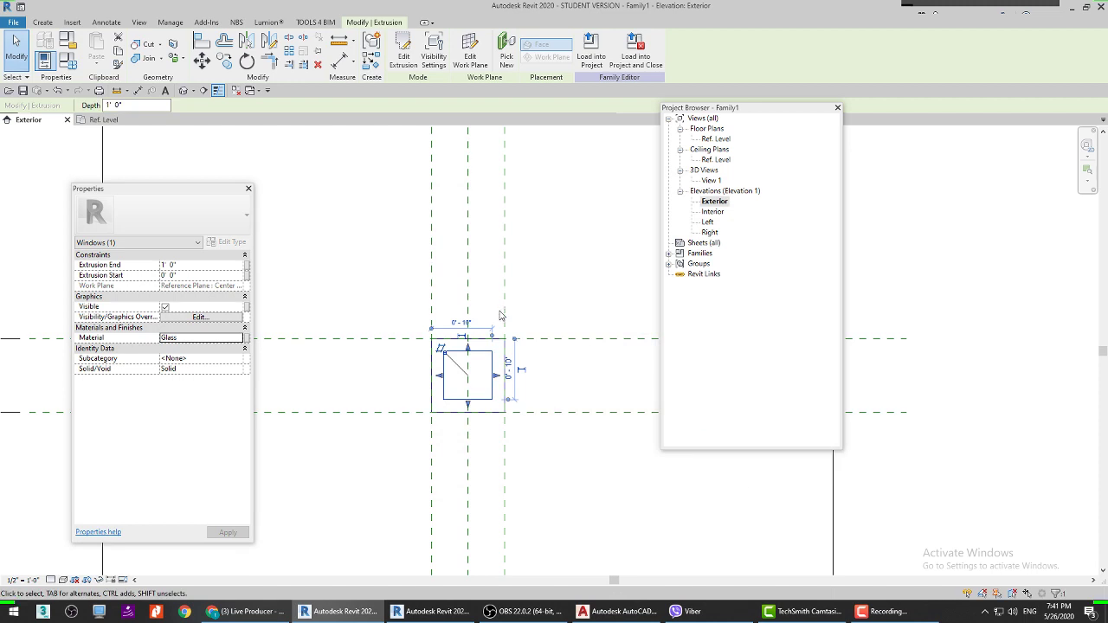
Step: Open the Ref. Level floor plan
{"action": "left_click", "coordinate": [718, 203]}
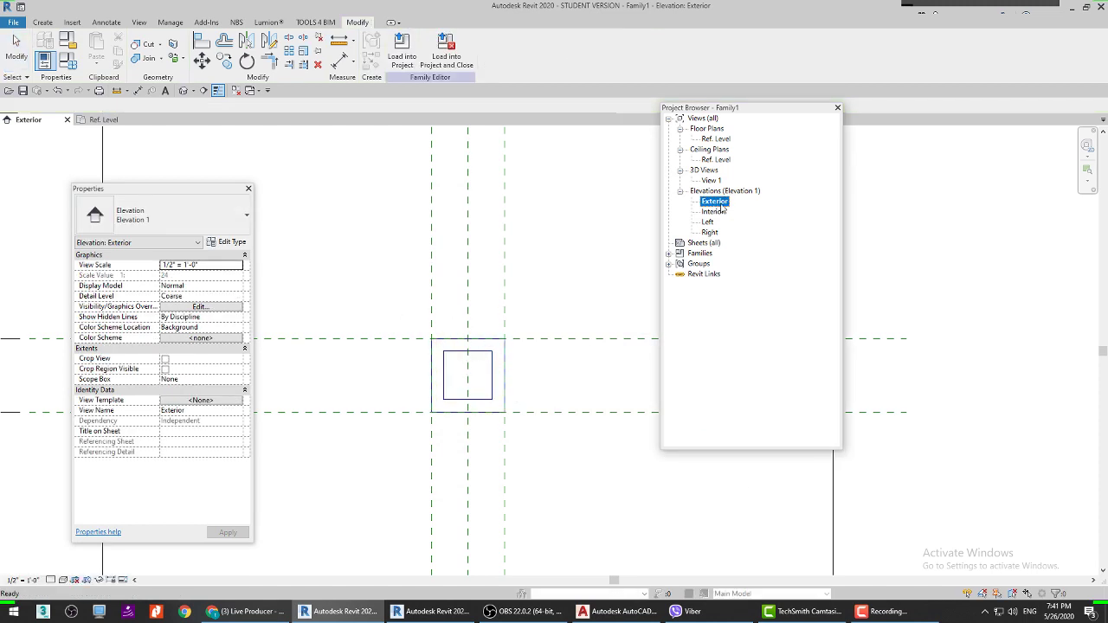
{"action": "double_click", "coordinate": [715, 139]}
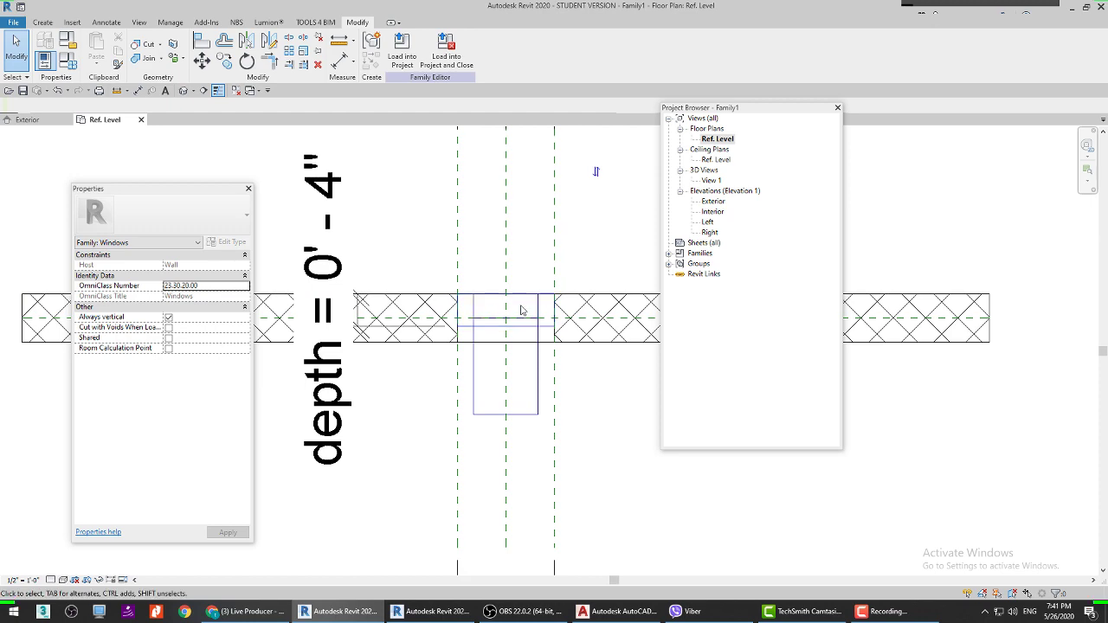
Step: Switch to Facebook Live Producer, give the newest viewer comment a Love reaction, and return to the Revit family
{"action": "left_click", "coordinate": [259, 611]}
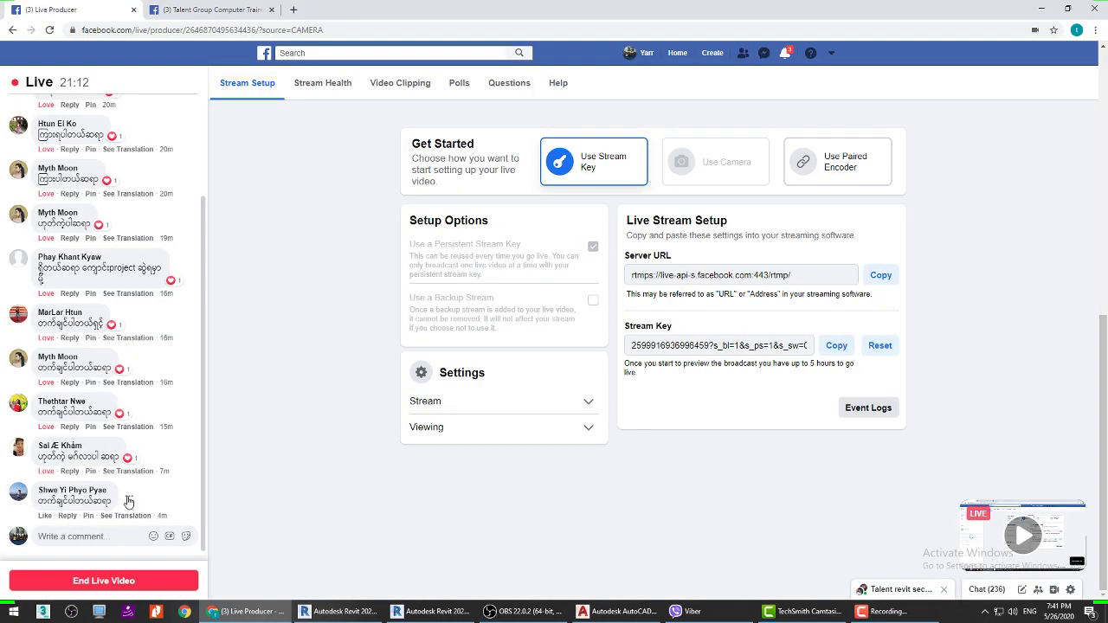
{"action": "mouse_move", "coordinate": [43, 521]}
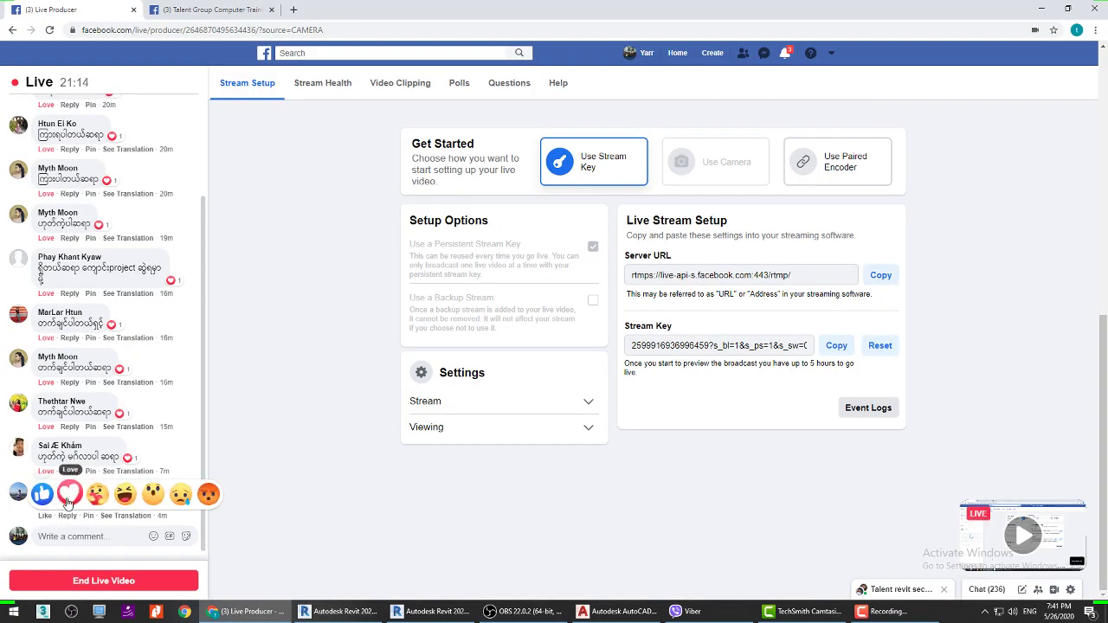
{"action": "left_click", "coordinate": [69, 494]}
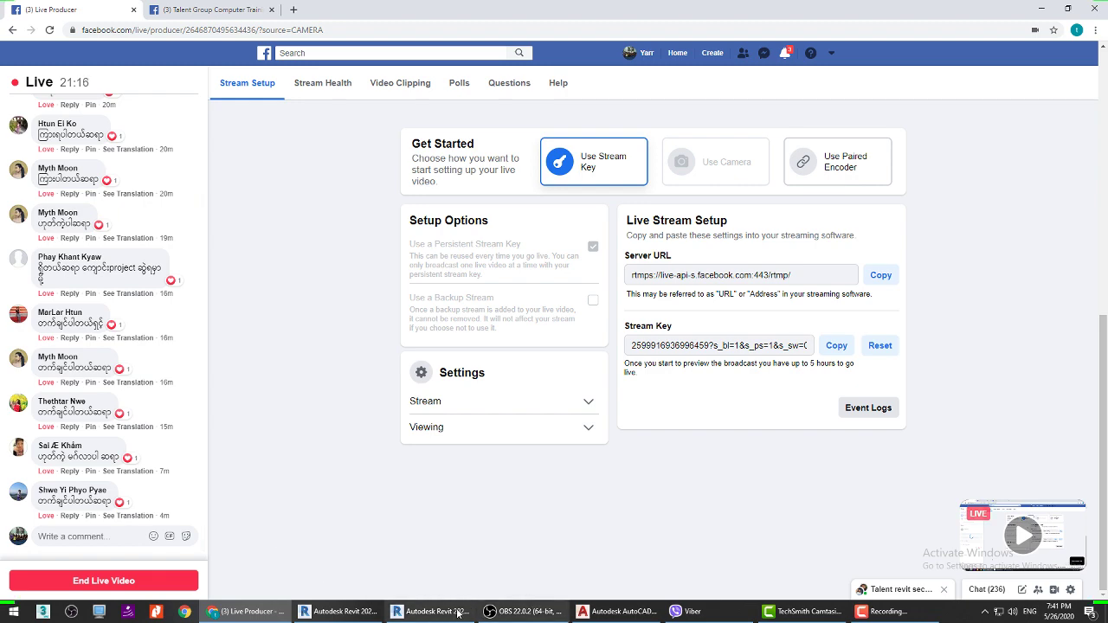
{"action": "left_click", "coordinate": [346, 613]}
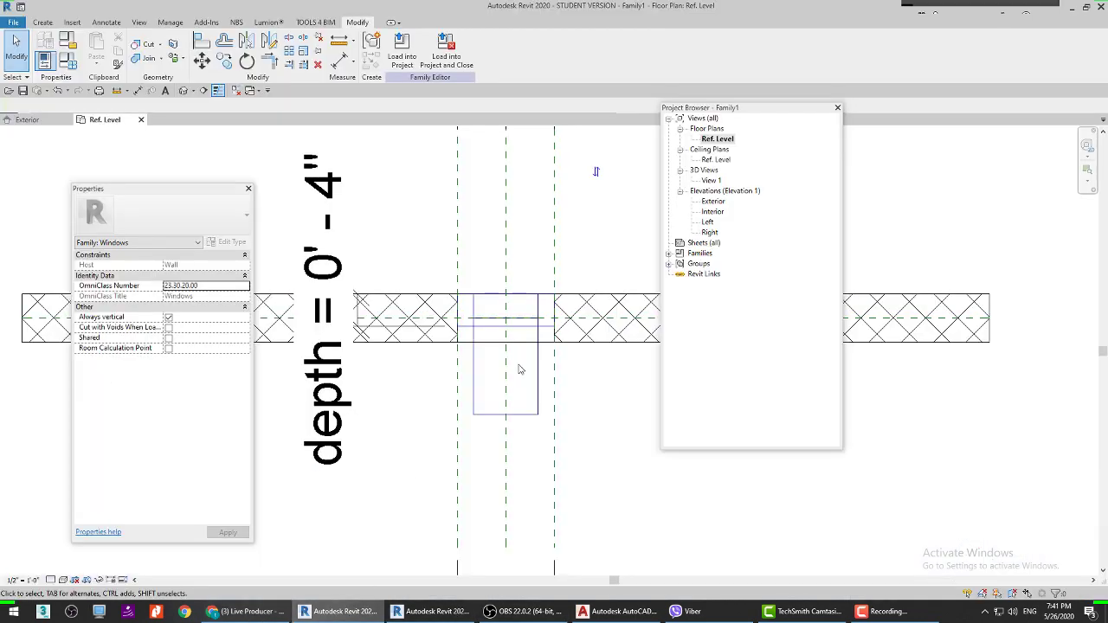
Step: Try to adjust the glass extrusion's exterior-side edge at the wall centre line in the plan
{"action": "left_click", "coordinate": [481, 317]}
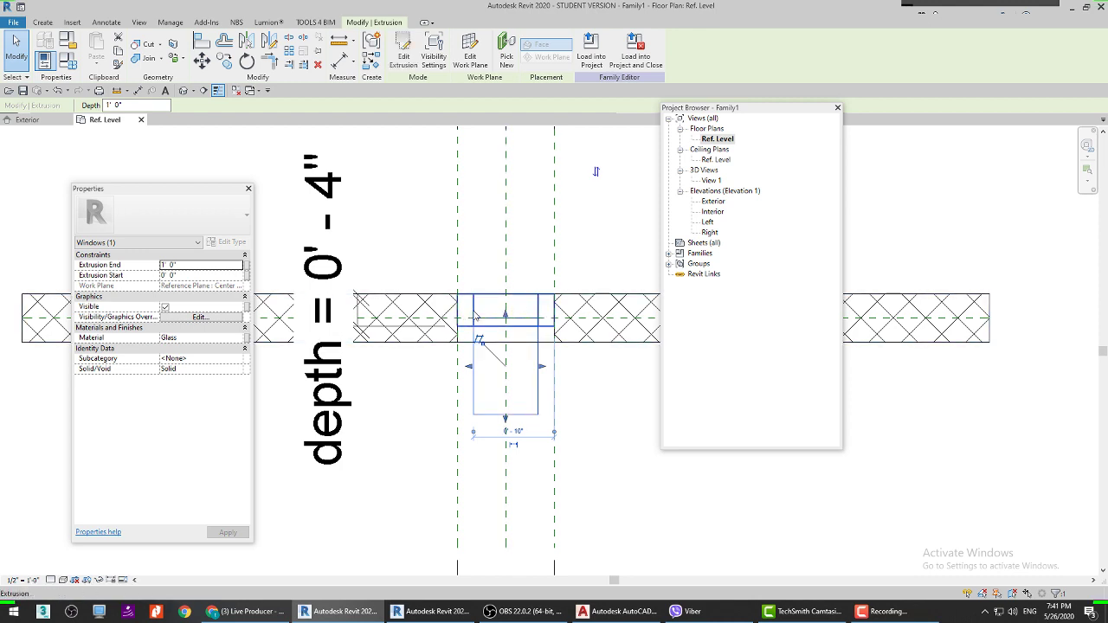
{"action": "scroll", "coordinate": [464, 318], "scroll_direction": "down", "scroll_amount": 2}
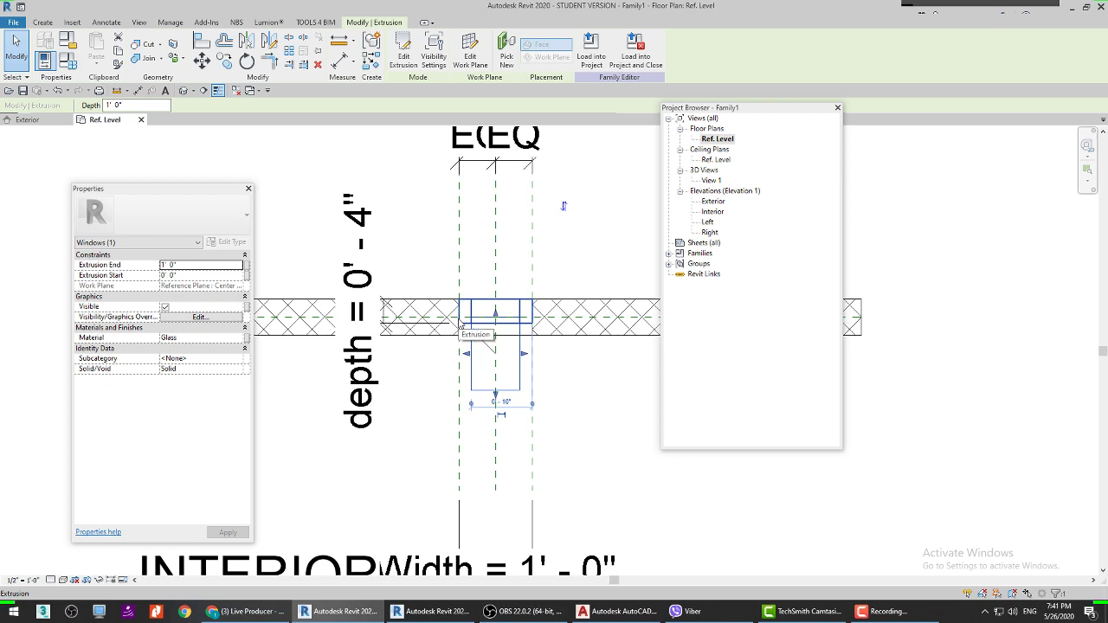
{"action": "scroll", "coordinate": [522, 345], "scroll_direction": "up", "scroll_amount": 1}
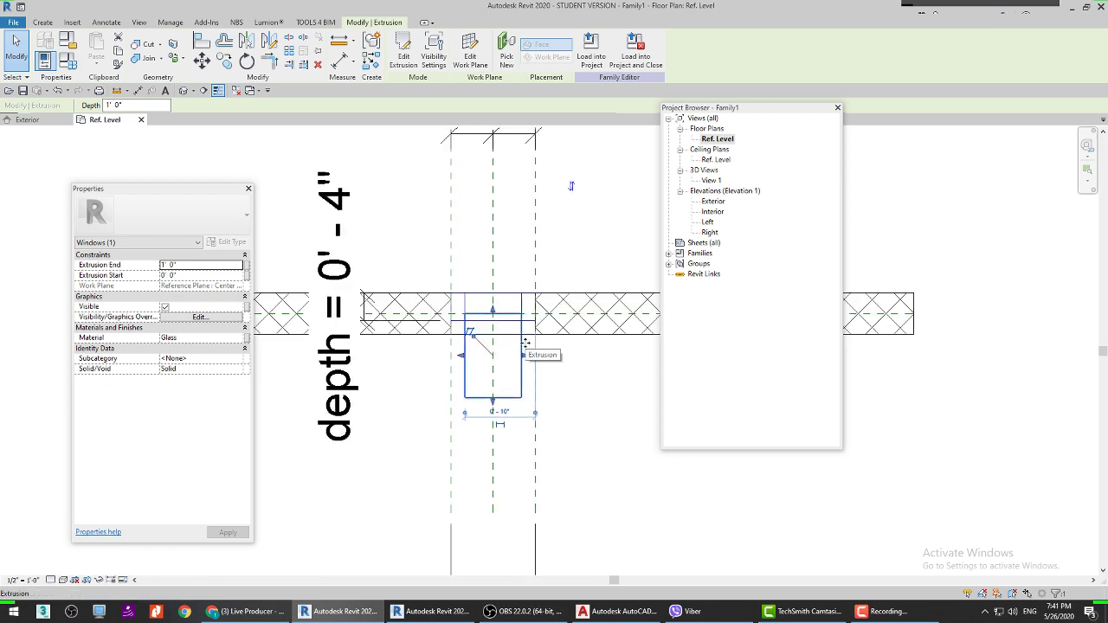
{"action": "left_click_drag", "start_coordinate": [493, 312], "coordinate": [488, 316]}
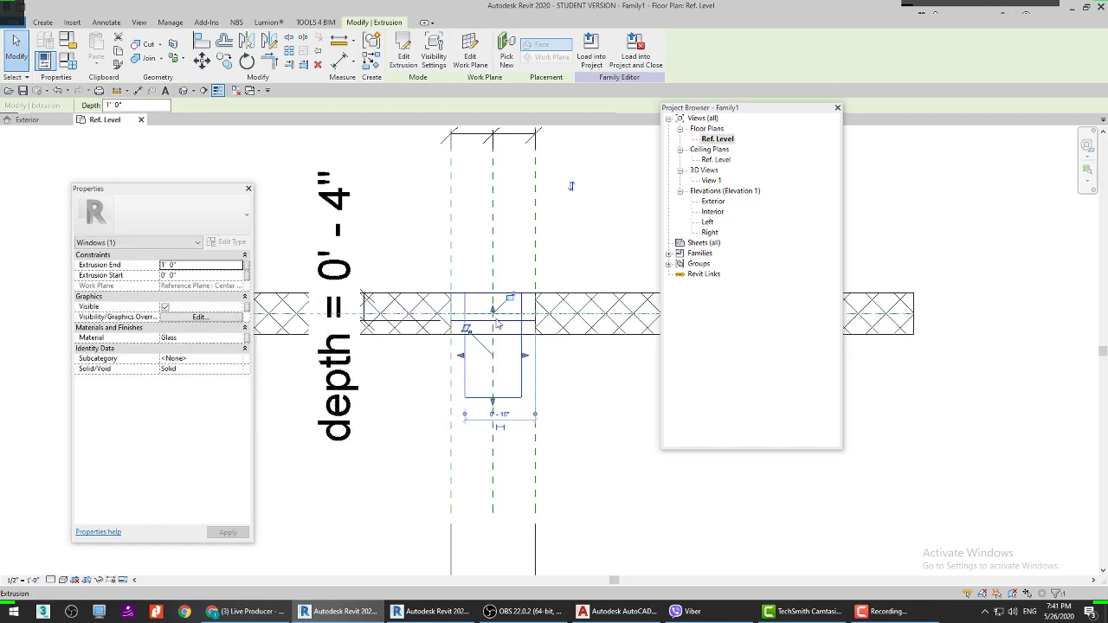
Step: Check the viewer comments in Facebook Live Producer and return to the Revit family
{"action": "key", "text": "alt+Tab"}
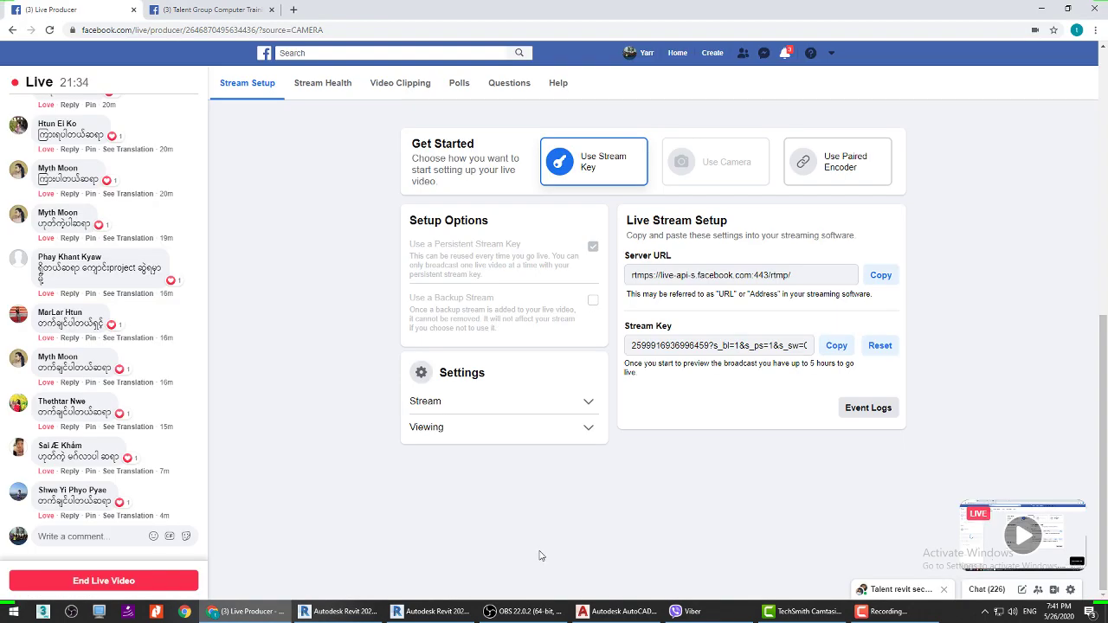
{"action": "left_click", "coordinate": [342, 611]}
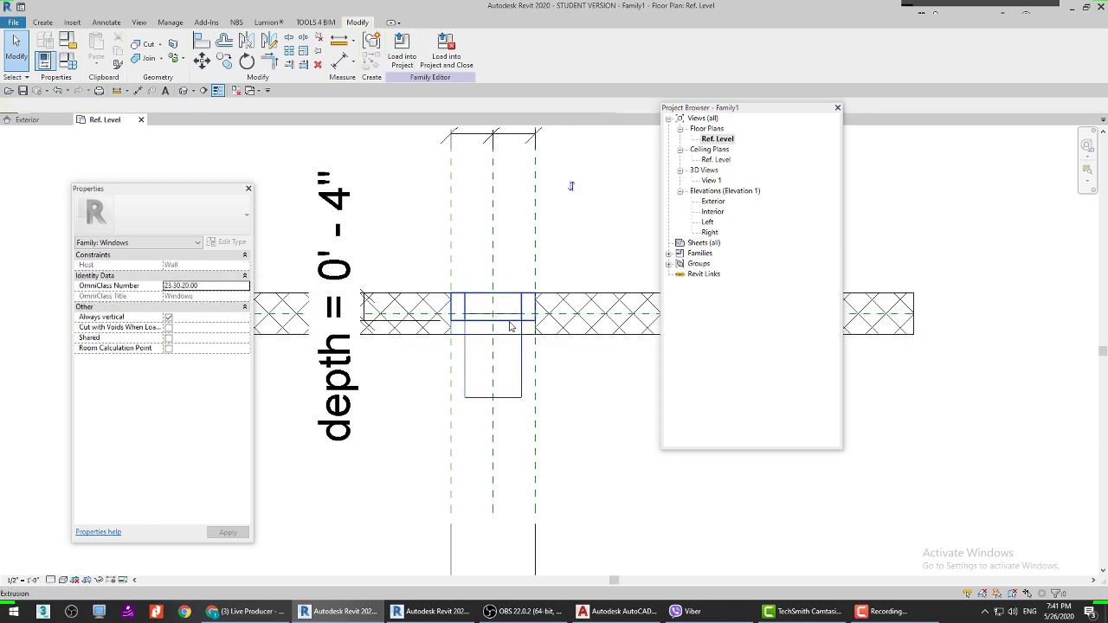
Step: Draw a horizontal reference plane just on the exterior side of the wall centre line, from the glass extrusion's left edge past the wall's right end
{"action": "scroll", "coordinate": [474, 309], "scroll_direction": "down", "scroll_amount": 2}
{"action": "scroll", "coordinate": [513, 350], "scroll_direction": "up", "scroll_amount": 2}
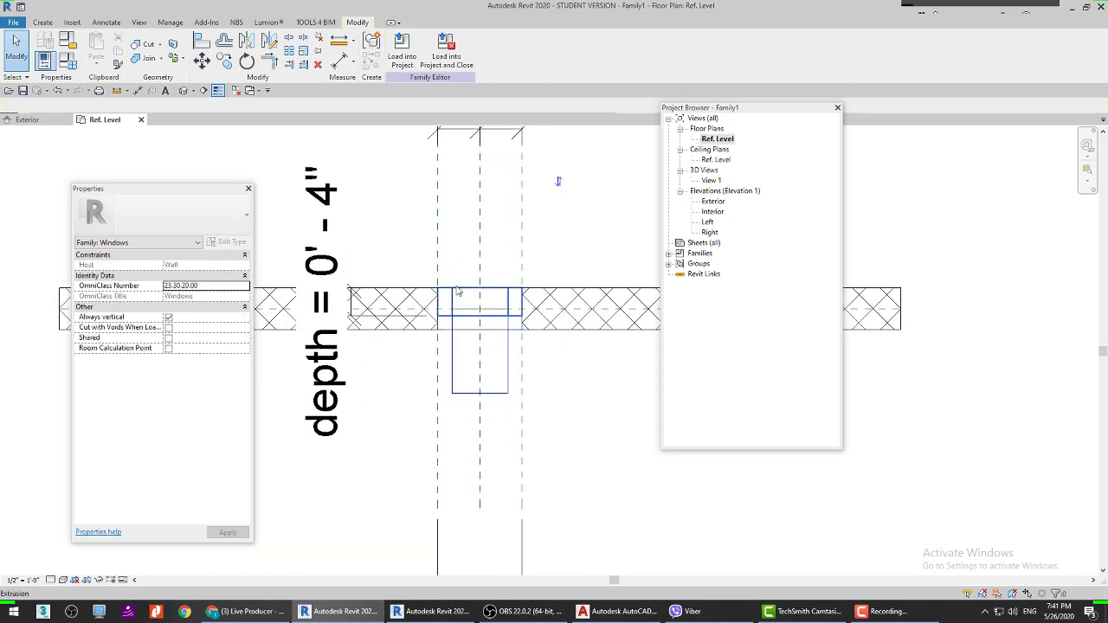
{"action": "scroll", "coordinate": [465, 309], "scroll_direction": "down", "scroll_amount": 1}
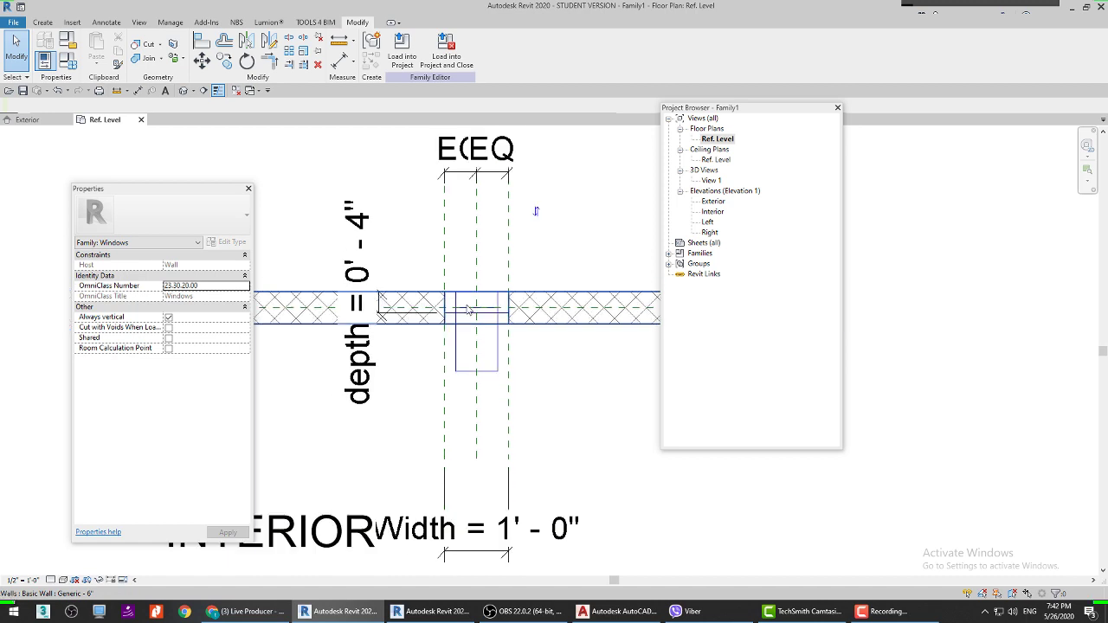
{"action": "key", "text": "p"}
{"action": "scroll", "coordinate": [459, 305], "scroll_direction": "up", "scroll_amount": 2}
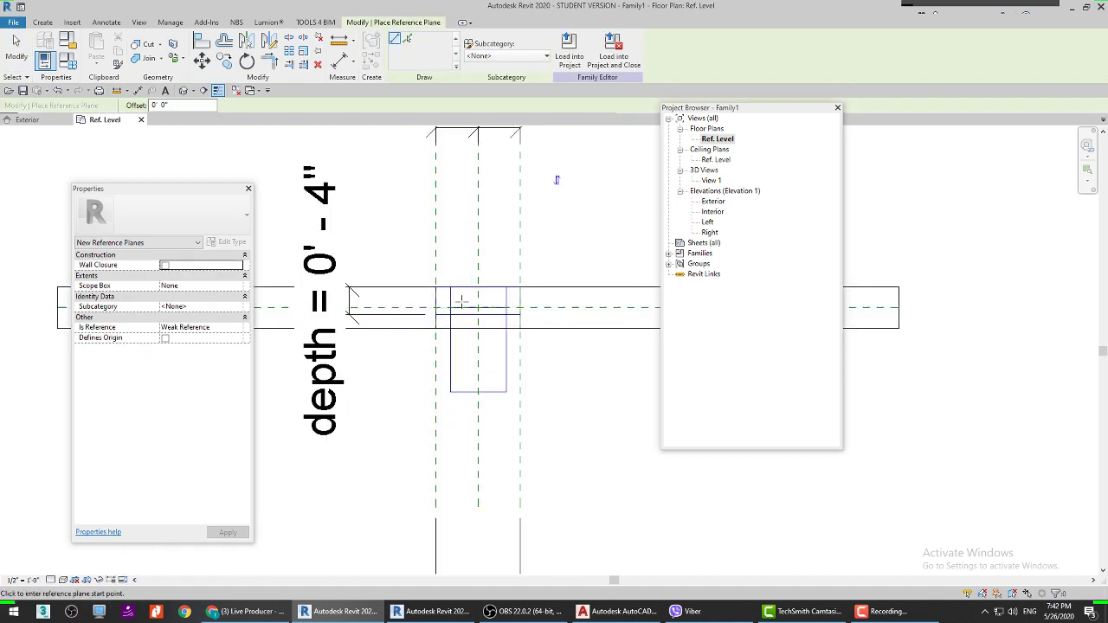
{"action": "left_click", "coordinate": [449, 301]}
{"action": "scroll", "coordinate": [322, 334], "scroll_direction": "down", "scroll_amount": 2}
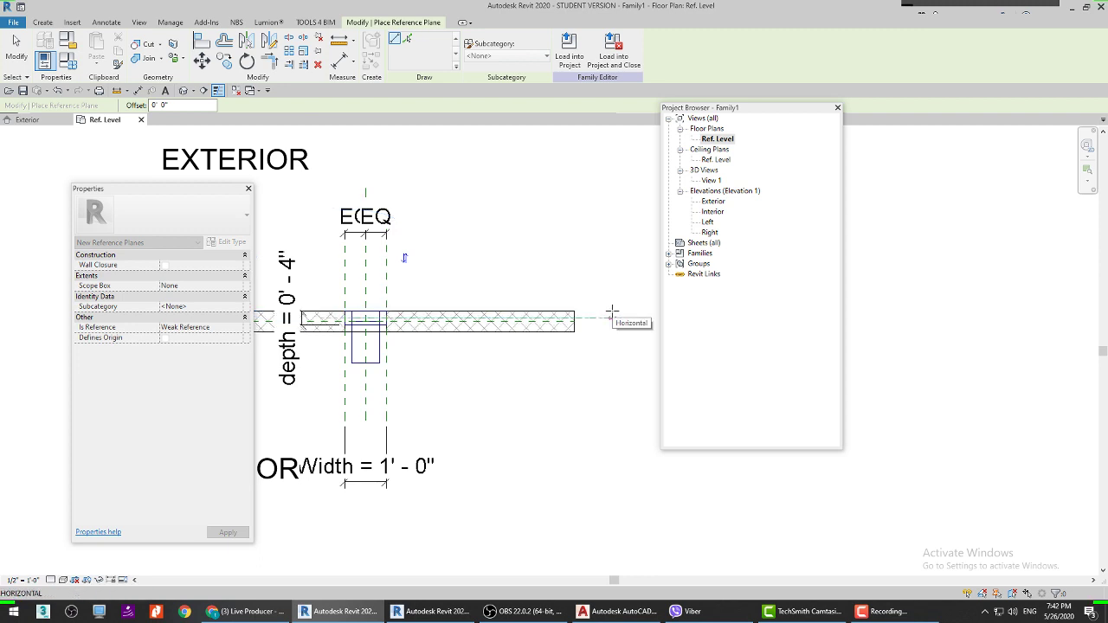
{"action": "left_click", "coordinate": [612, 309]}
{"action": "key", "text": "Escape"}
{"action": "key", "text": "Escape"}
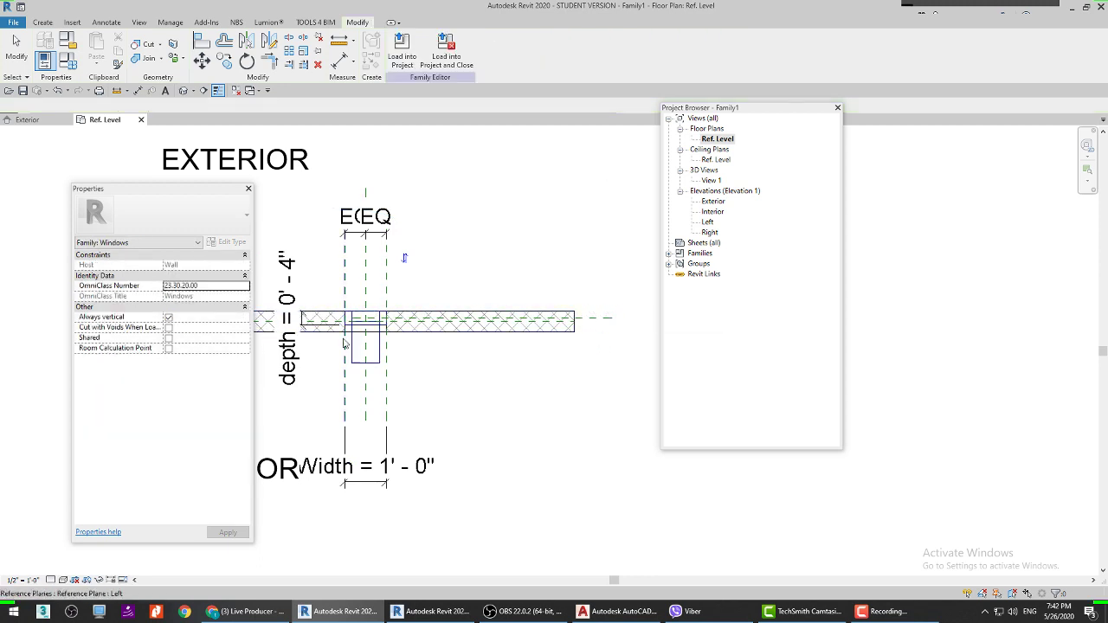
{"action": "scroll", "coordinate": [381, 318], "scroll_direction": "up", "scroll_amount": 3}
{"action": "left_click", "coordinate": [387, 312]}
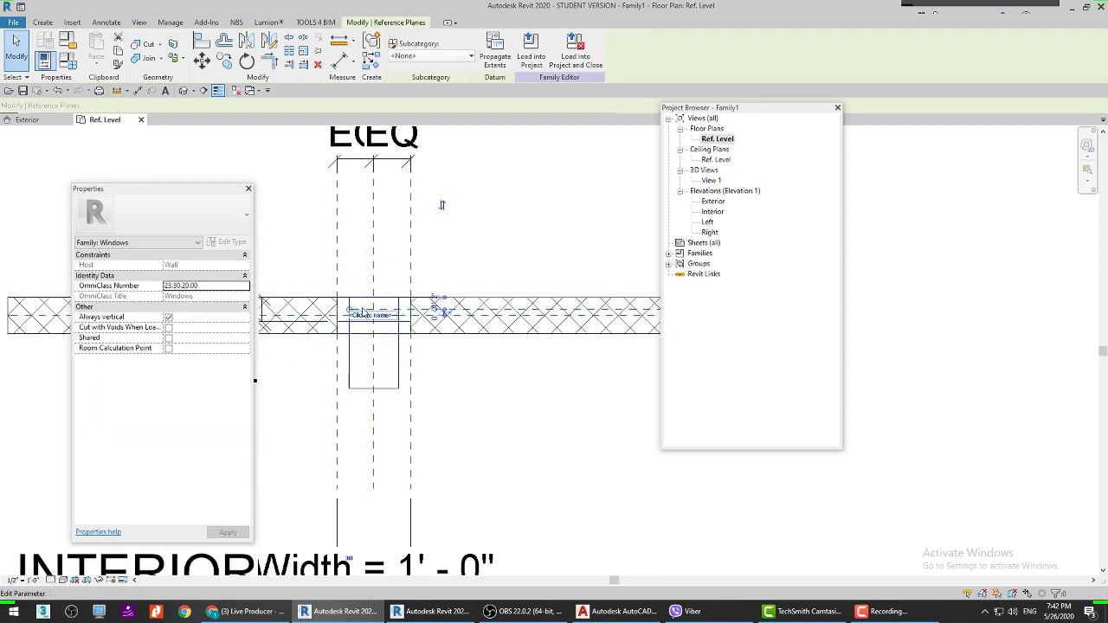
{"action": "key", "text": "Escape"}
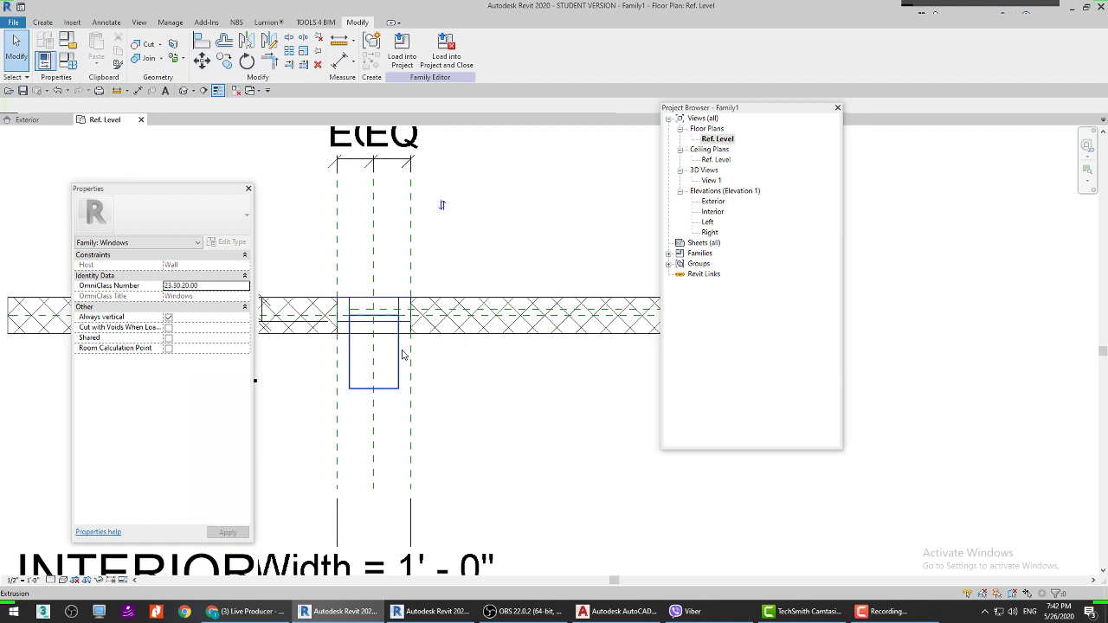
Step: Delete the horizontal reference plane that lies just on the exterior side of the wall centre line
{"action": "scroll", "coordinate": [402, 354], "scroll_direction": "down", "scroll_amount": 3}
{"action": "scroll", "coordinate": [524, 315], "scroll_direction": "up", "scroll_amount": 2}
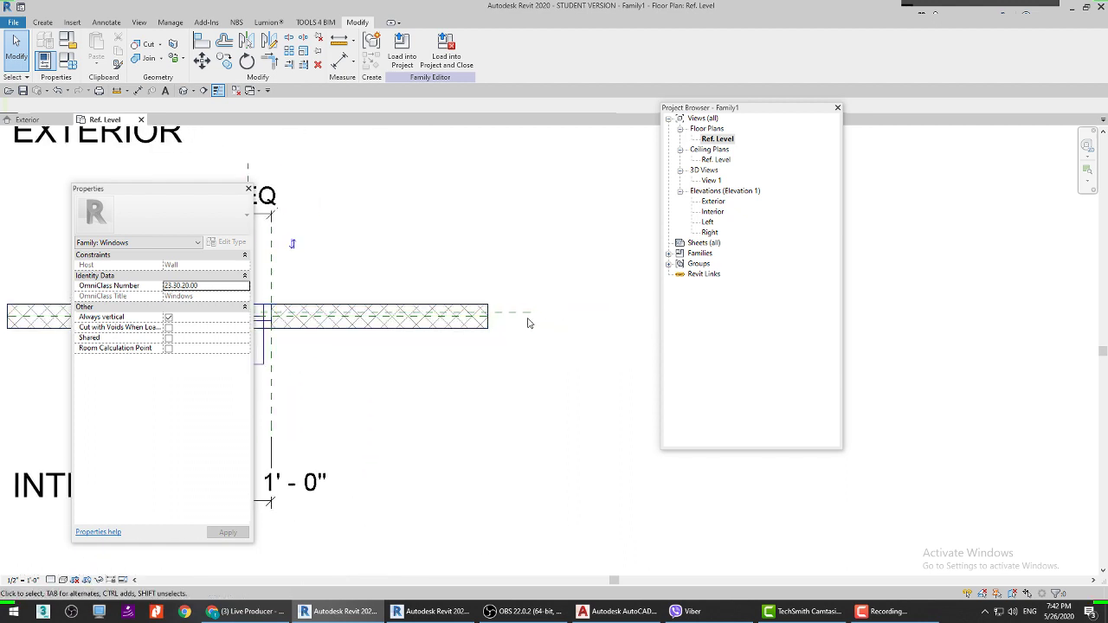
{"action": "left_click", "coordinate": [525, 315]}
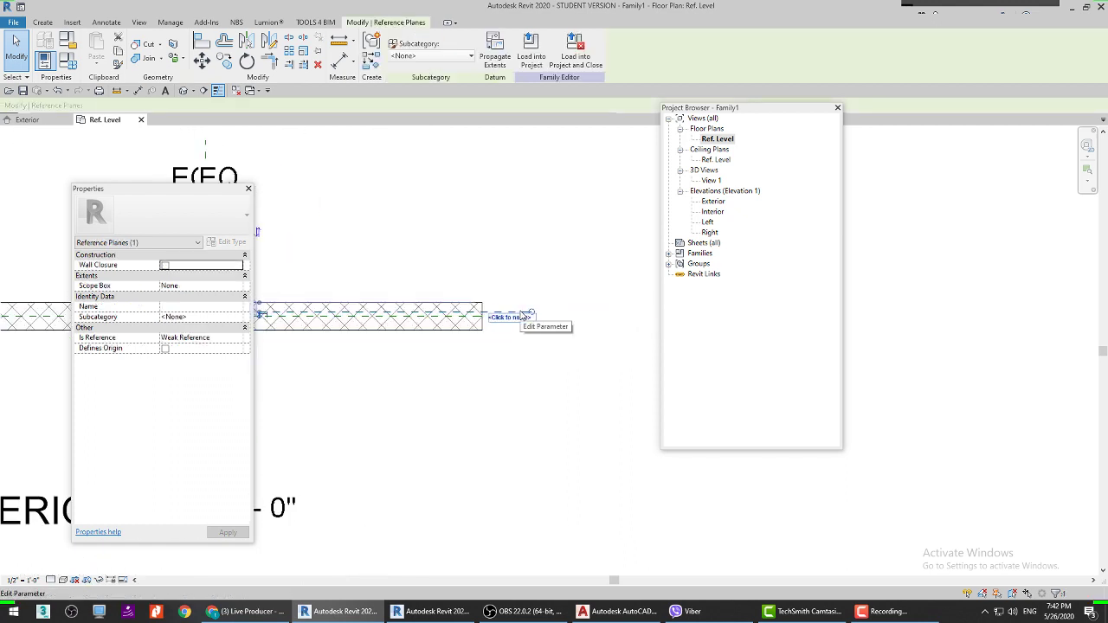
{"action": "key", "text": "Escape"}
{"action": "middle_click_drag", "start_coordinate": [466, 268], "coordinate": [504, 251]}
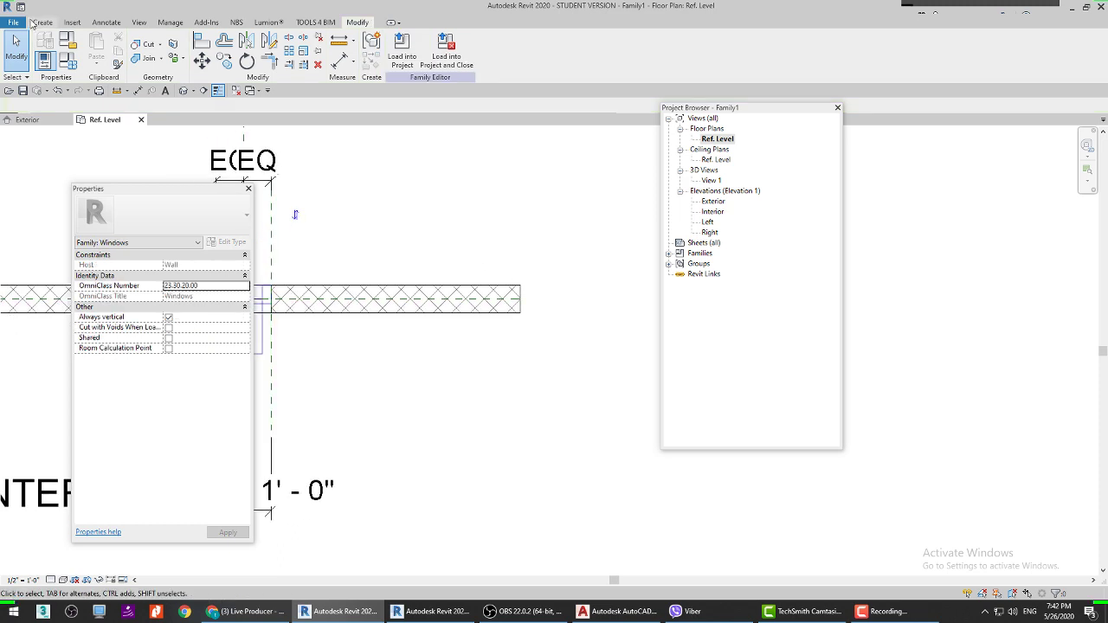
Step: Draw a new horizontal reference plane on the exterior side of the wall centre line, from the glass extrusion's left edge past the wall's right end
{"action": "left_click", "coordinate": [34, 23]}
{"action": "middle_click_drag", "start_coordinate": [502, 303], "coordinate": [565, 291]}
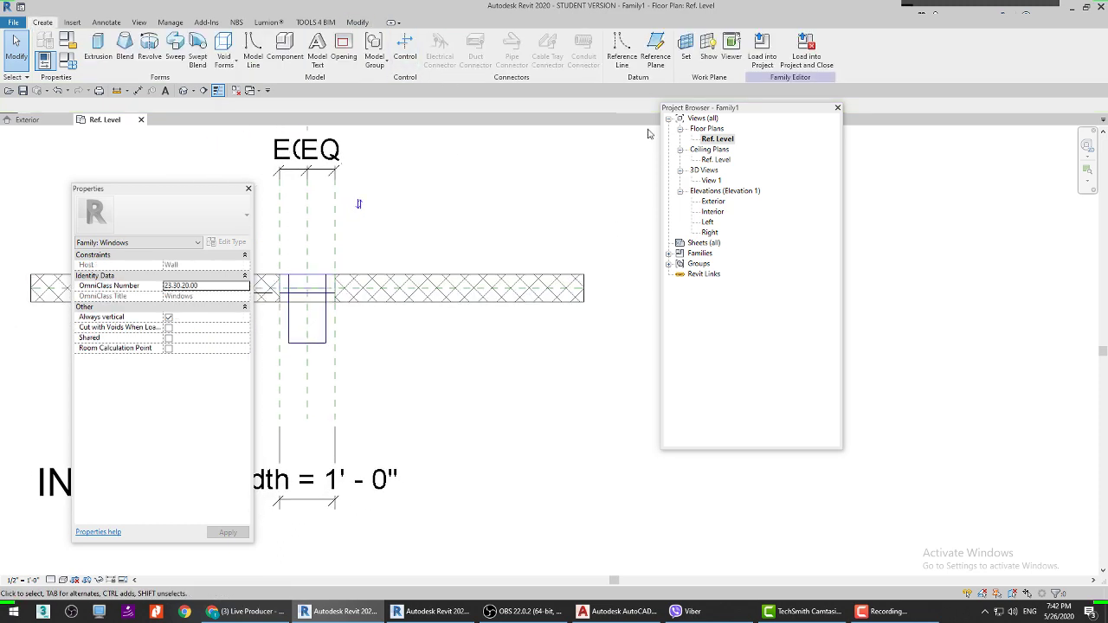
{"action": "scroll", "coordinate": [484, 216], "scroll_direction": "down", "scroll_amount": 2}
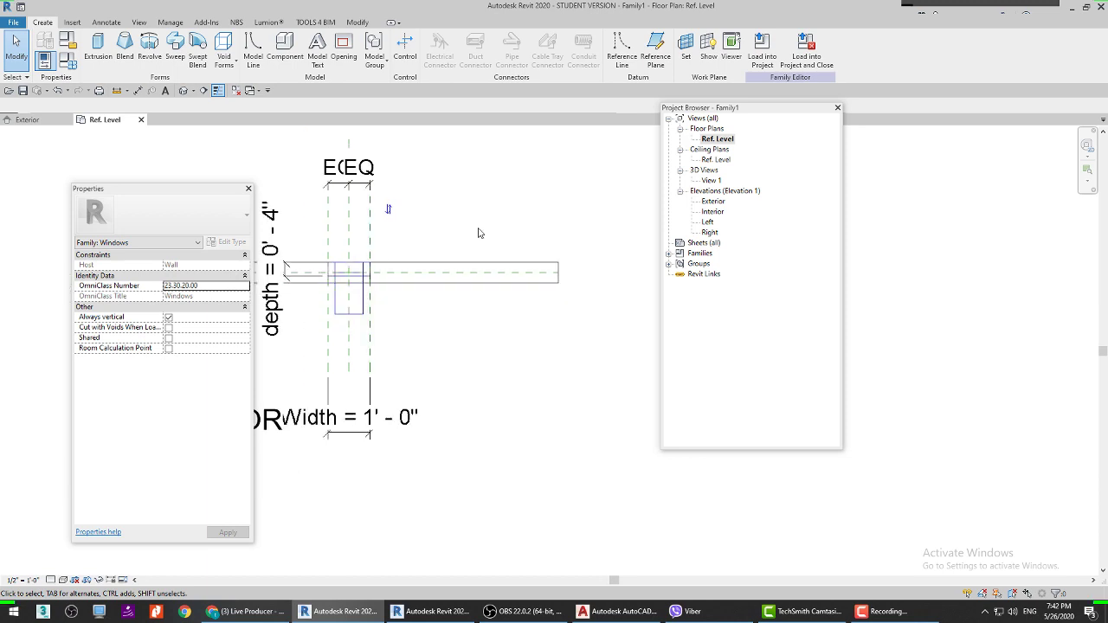
{"action": "middle_click_drag", "start_coordinate": [520, 224], "coordinate": [534, 226]}
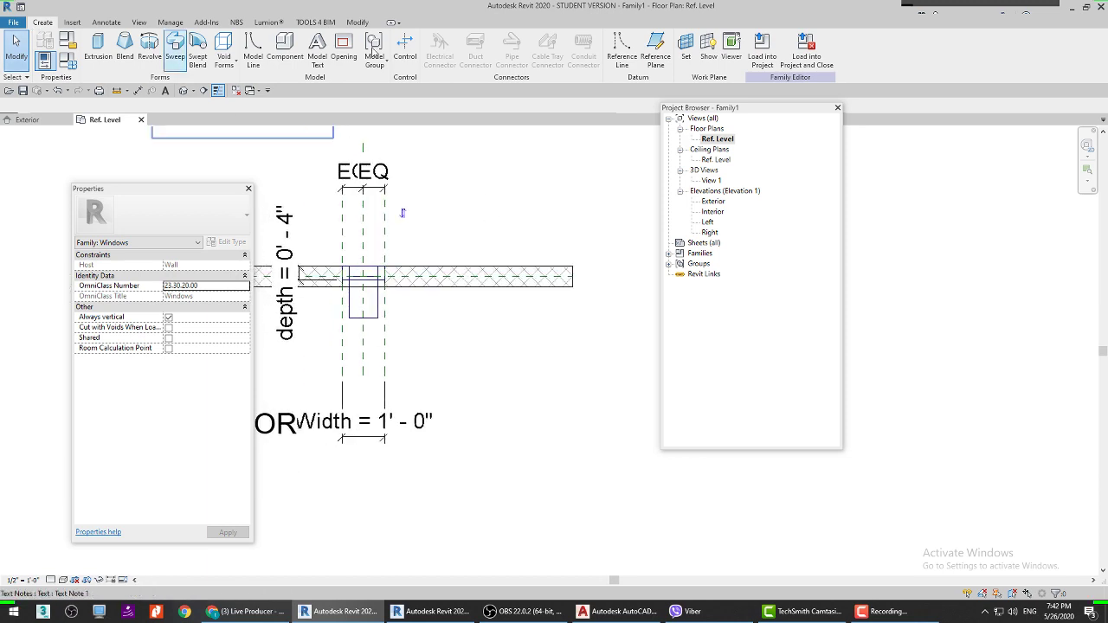
{"action": "left_click", "coordinate": [655, 57]}
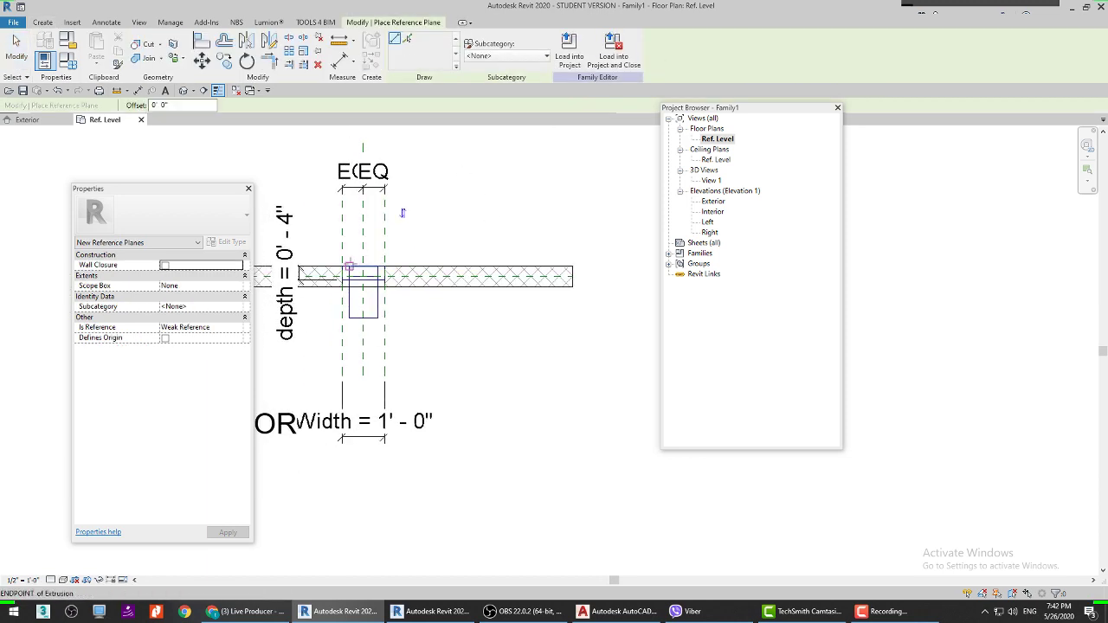
{"action": "scroll", "coordinate": [361, 282], "scroll_direction": "up", "scroll_amount": 3}
{"action": "left_click", "coordinate": [334, 258]}
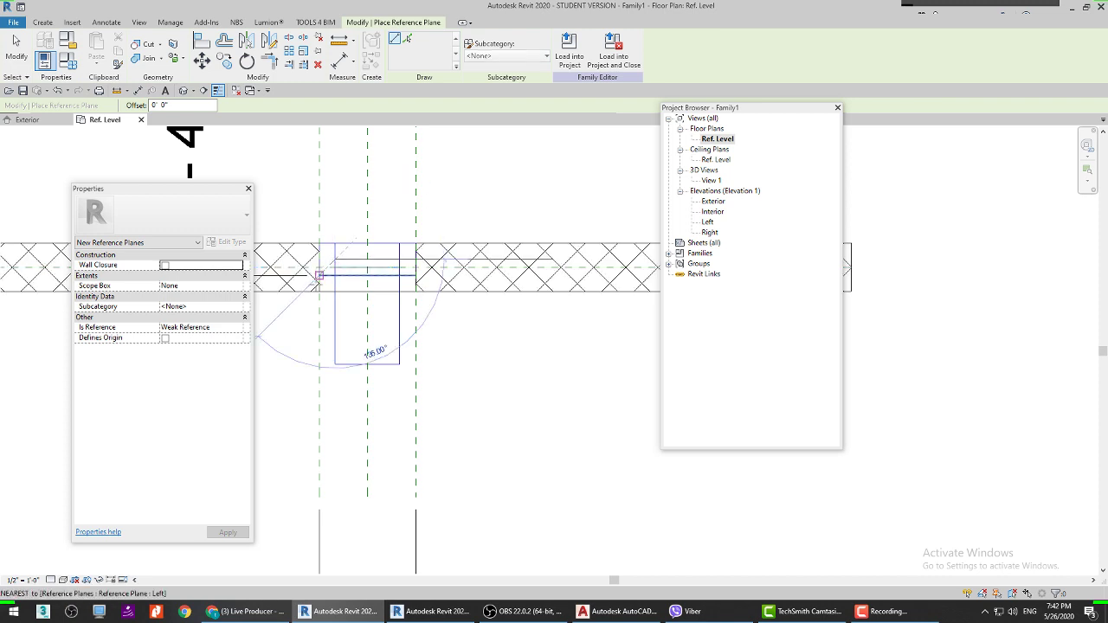
{"action": "scroll", "coordinate": [477, 277], "scroll_direction": "down", "scroll_amount": 2}
{"action": "scroll", "coordinate": [634, 268], "scroll_direction": "down", "scroll_amount": 1}
{"action": "left_click", "coordinate": [634, 269]}
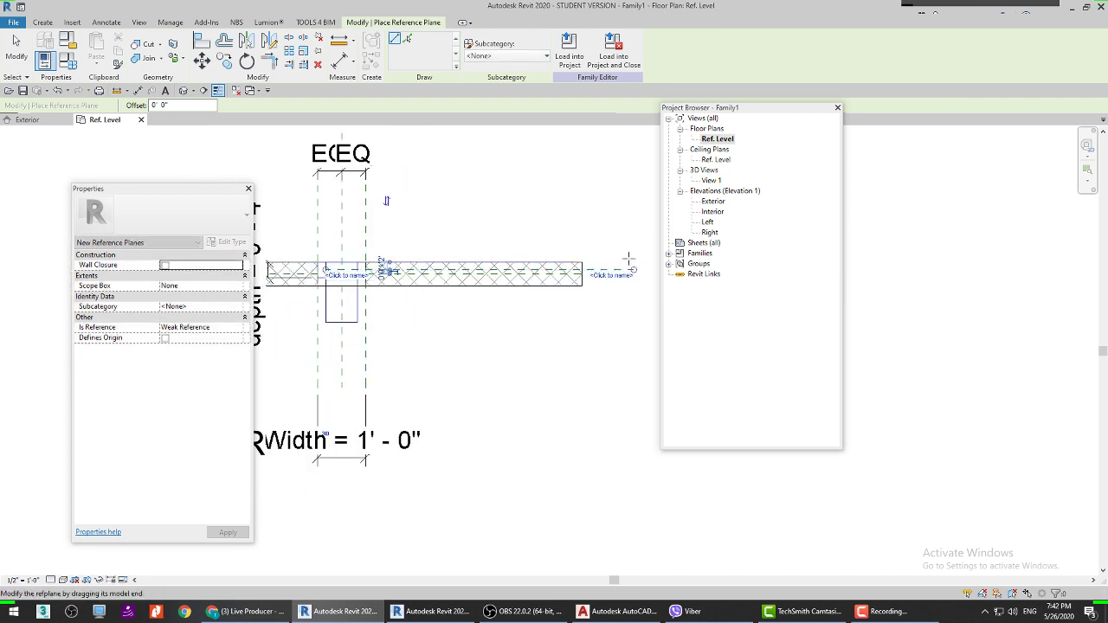
{"action": "key", "text": "Escape"}
{"action": "key", "text": "Escape"}
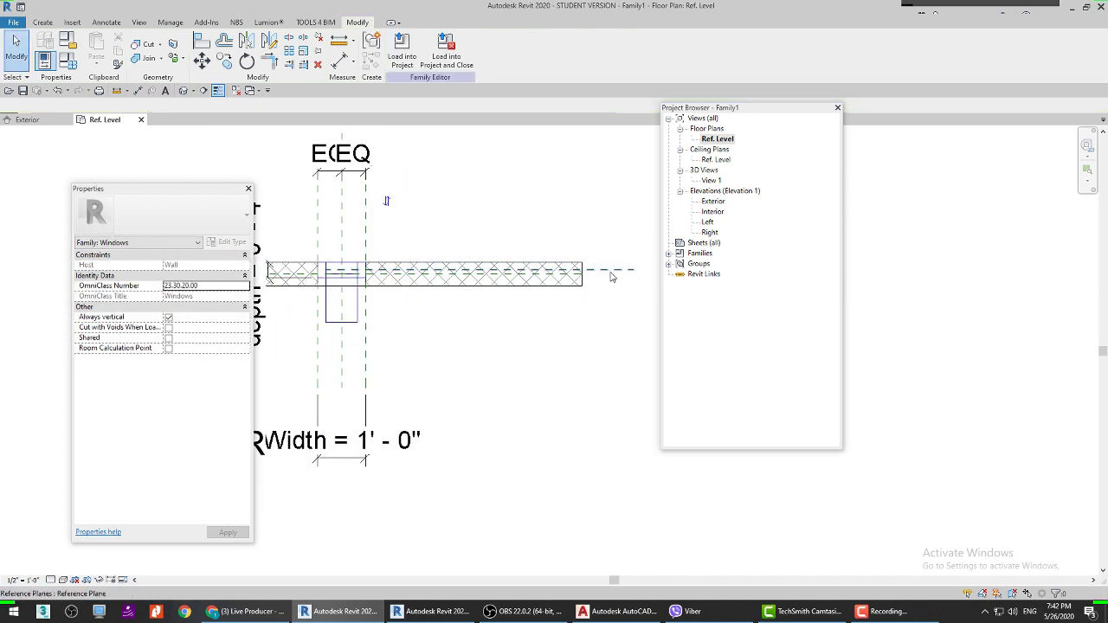
Step: Copy the new horizontal reference plane 1/8 inch toward the exterior
{"action": "left_click", "coordinate": [612, 270]}
{"action": "key", "text": "Escape"}
{"action": "scroll", "coordinate": [616, 275], "scroll_direction": "up", "scroll_amount": 1}
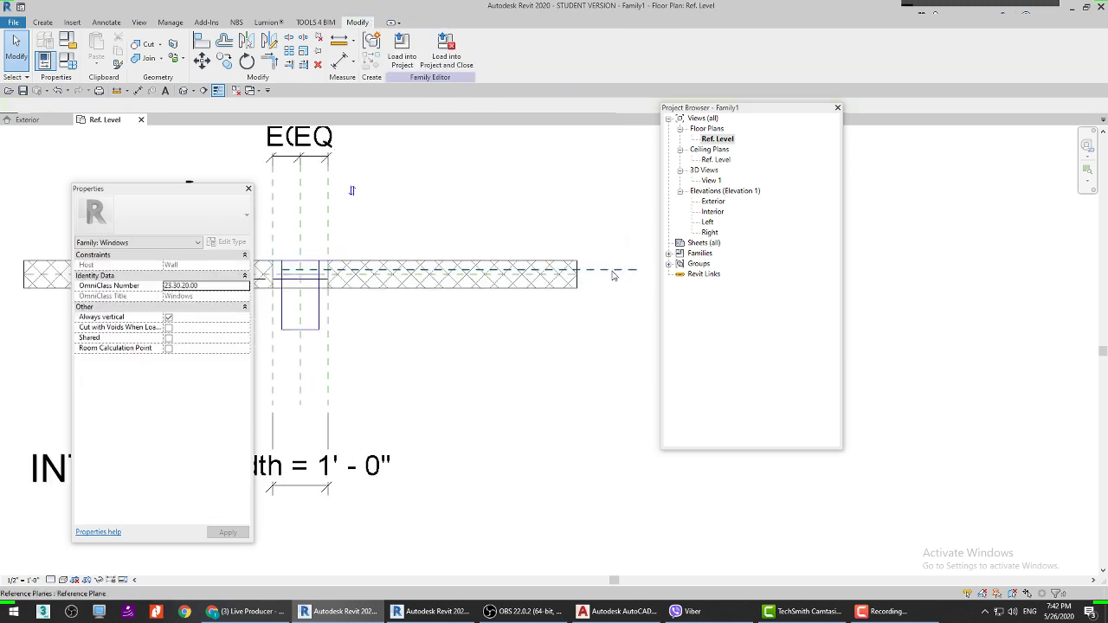
{"action": "left_click", "coordinate": [613, 275]}
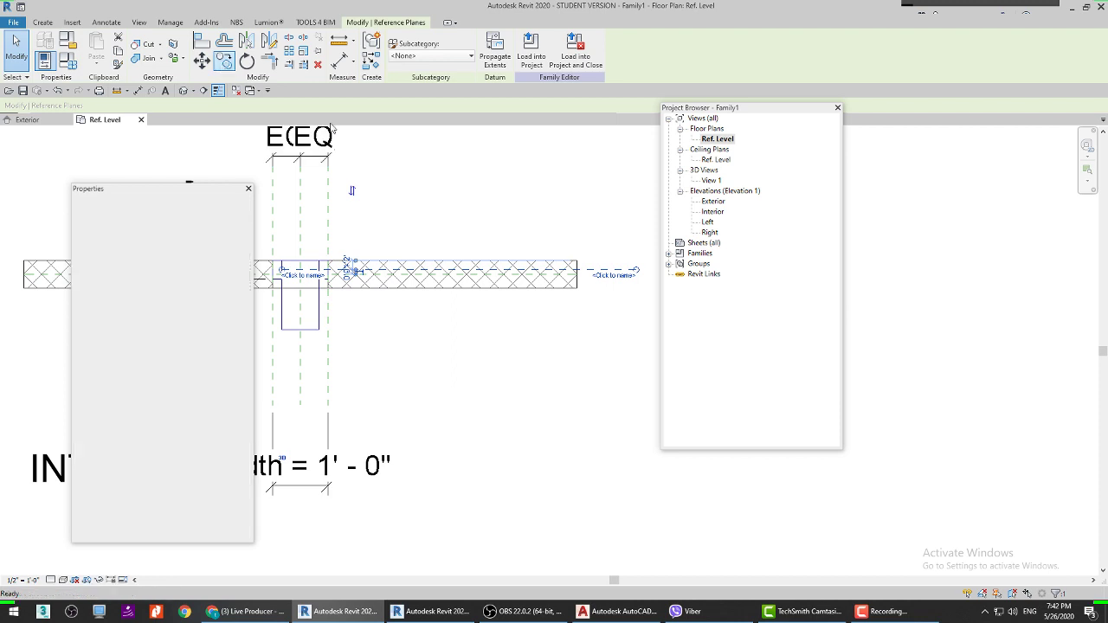
{"action": "scroll", "coordinate": [610, 275], "scroll_direction": "up", "scroll_amount": 2}
{"action": "key", "text": "c"}
{"action": "key", "text": "o"}
{"action": "left_click", "coordinate": [611, 275]}
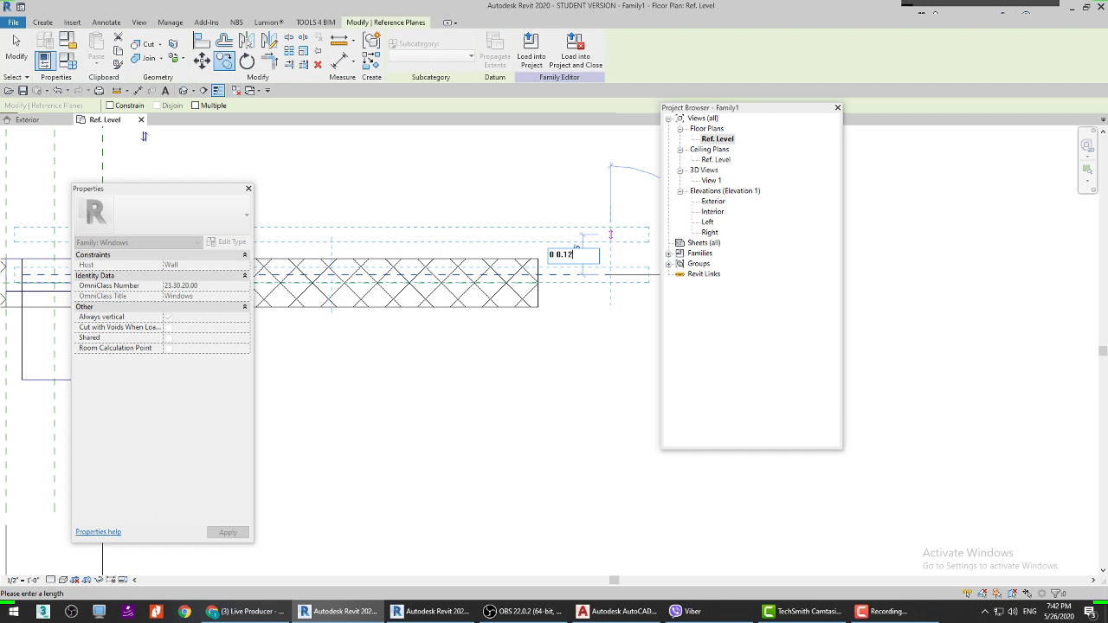
{"action": "key", "text": "Escape"}
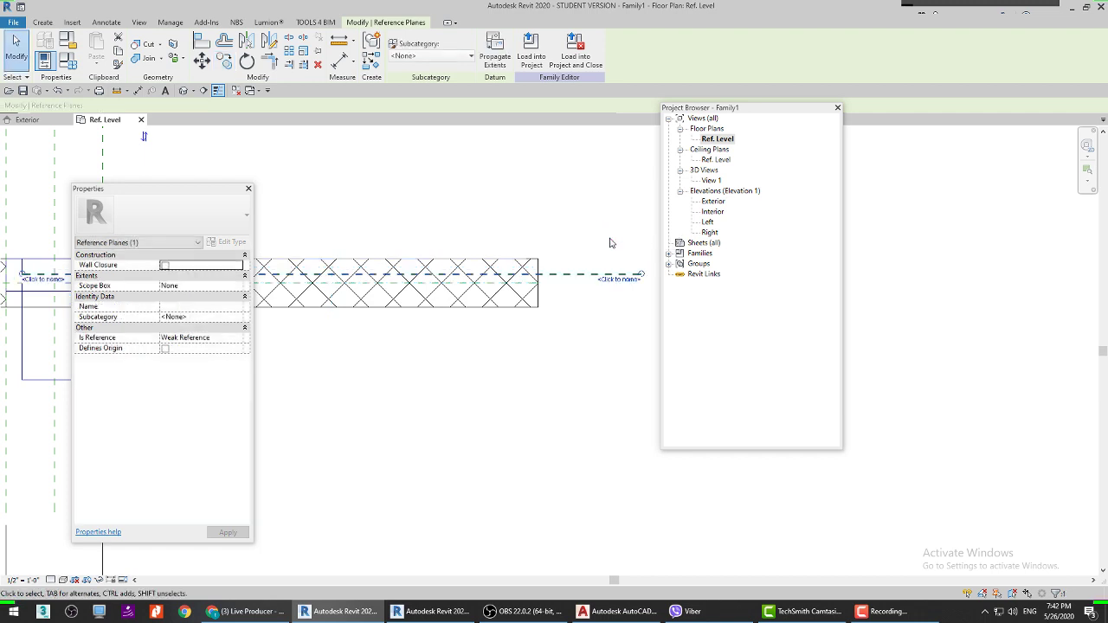
{"action": "key", "text": "Escape"}
Step: Copy the original horizontal reference plane 0.125 inch toward the interior
{"action": "scroll", "coordinate": [549, 281], "scroll_direction": "up", "scroll_amount": 5}
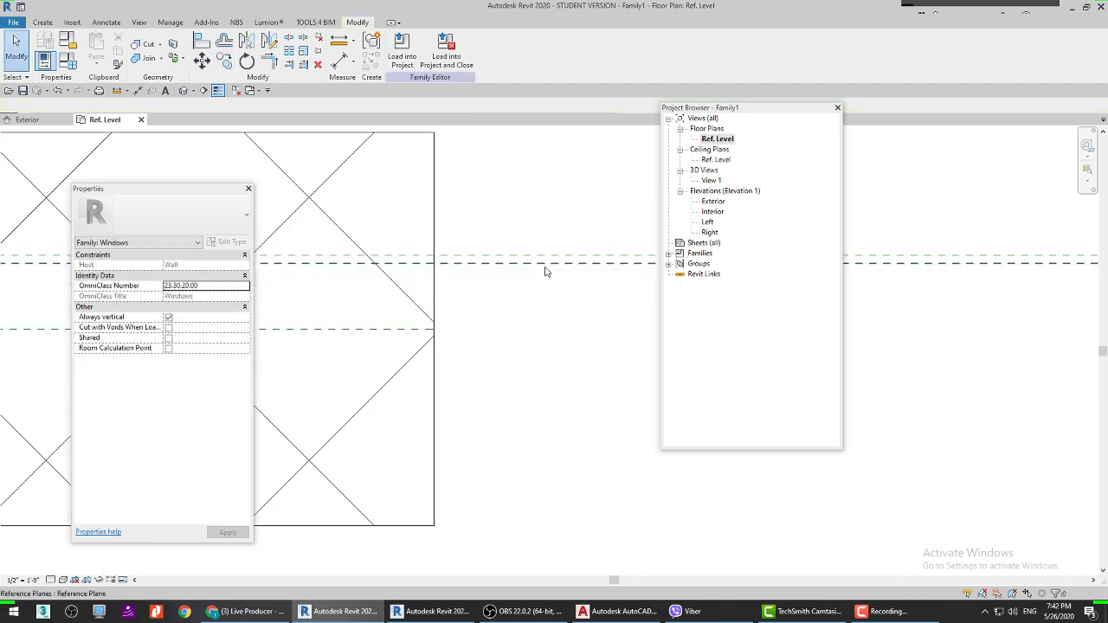
{"action": "left_click", "coordinate": [490, 262]}
{"action": "key", "text": "c"}
{"action": "key", "text": "o"}
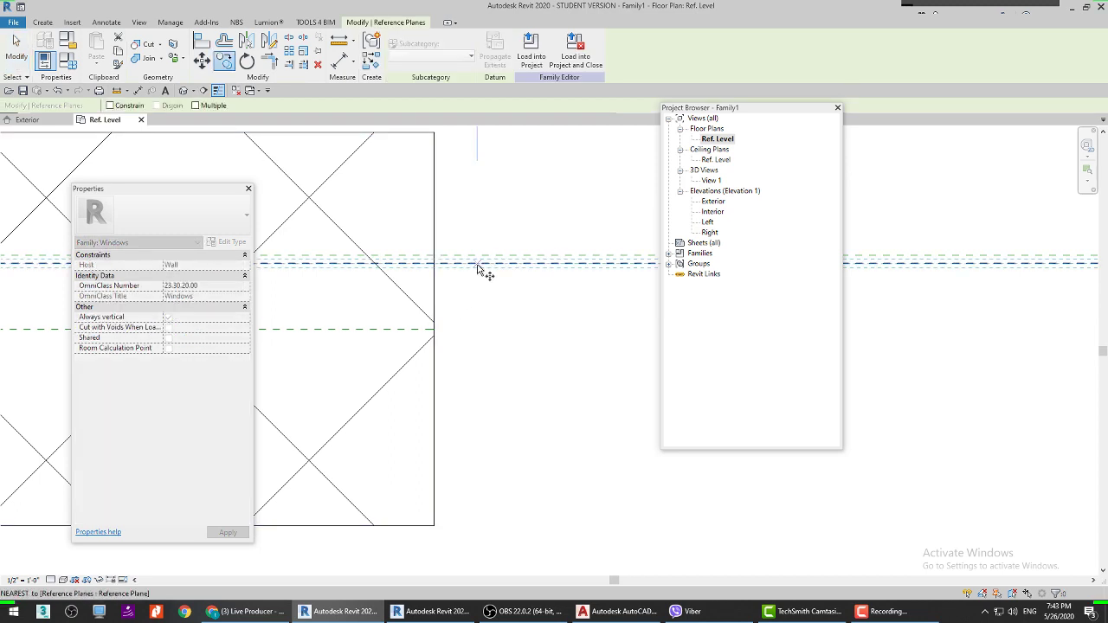
{"action": "left_click", "coordinate": [477, 266]}
{"action": "type", "text": "0."}
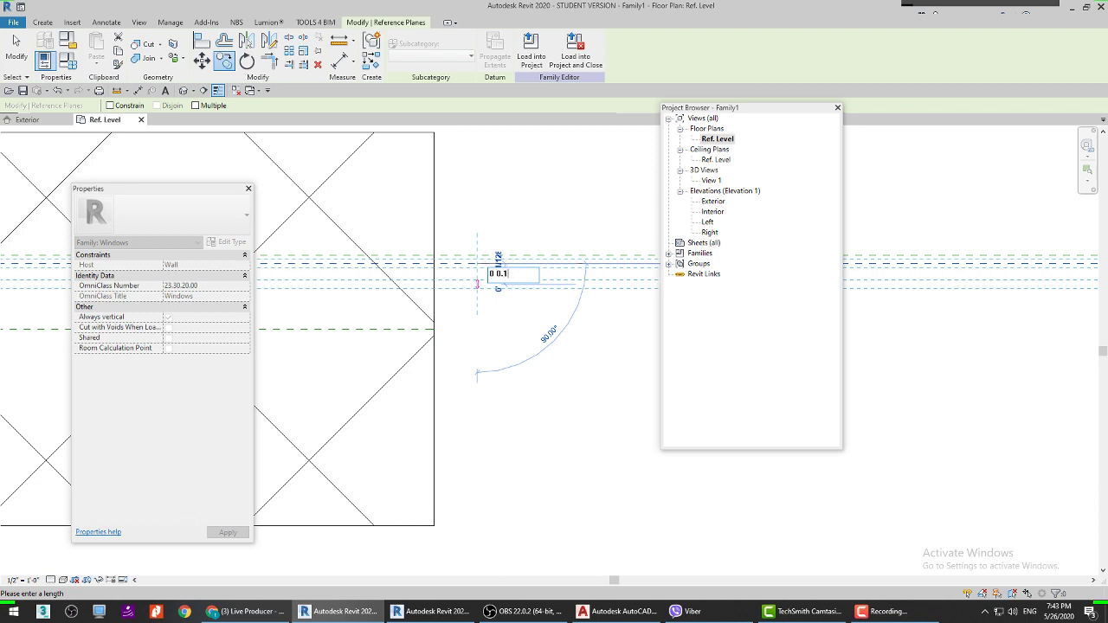
{"action": "type", "text": "125"}
{"action": "key", "text": "Return"}
{"action": "key", "text": "Escape"}
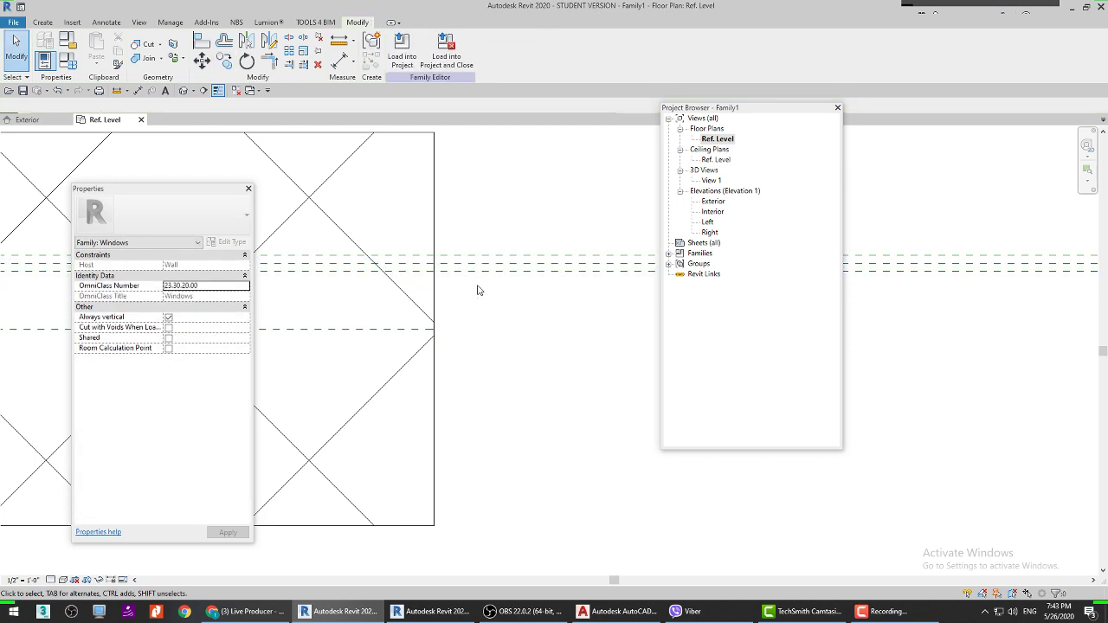
{"action": "left_click_drag", "start_coordinate": [507, 275], "coordinate": [542, 278]}
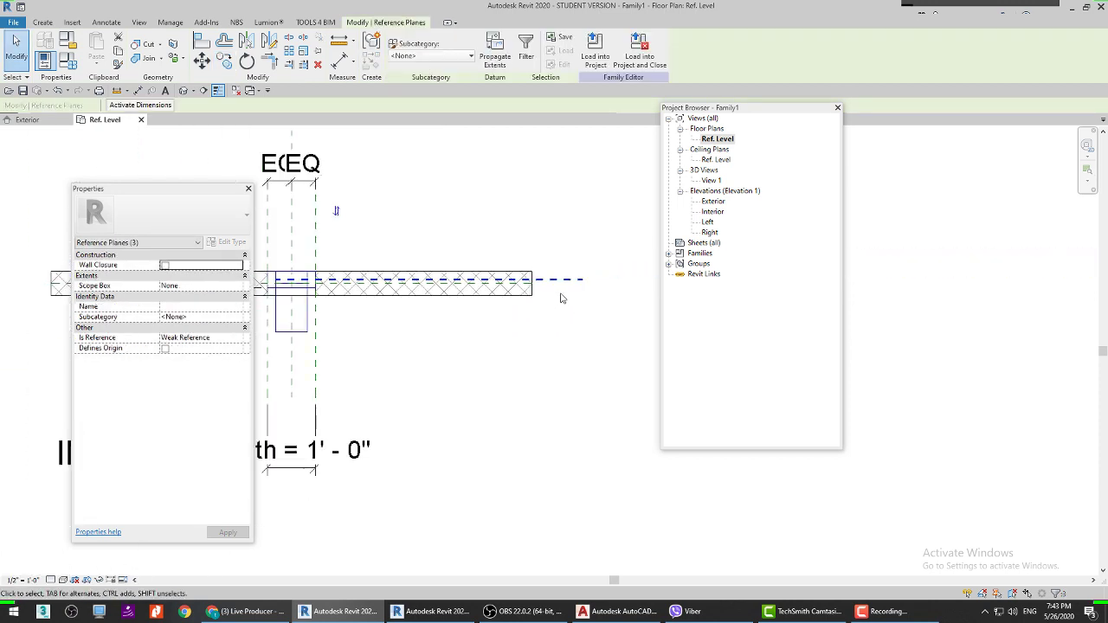
{"action": "key", "text": "Escape"}
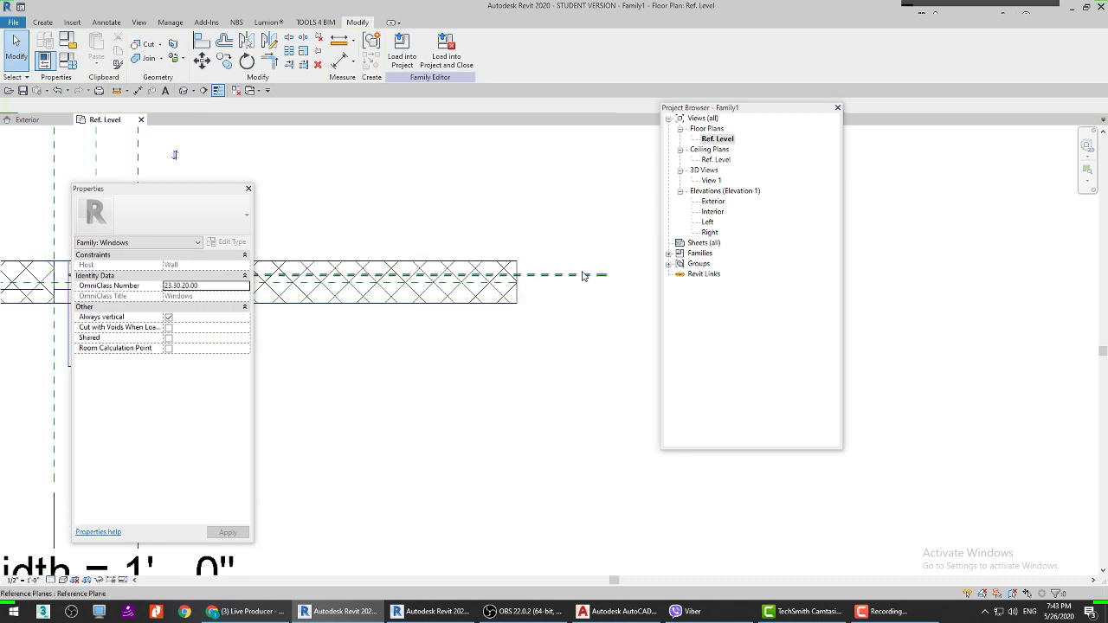
Step: Stretch the glass extrusion's exterior-side edge to the outermost of the three horizontal reference planes
{"action": "scroll", "coordinate": [520, 299], "scroll_direction": "down", "scroll_amount": 3}
{"action": "scroll", "coordinate": [421, 277], "scroll_direction": "up", "scroll_amount": 6}
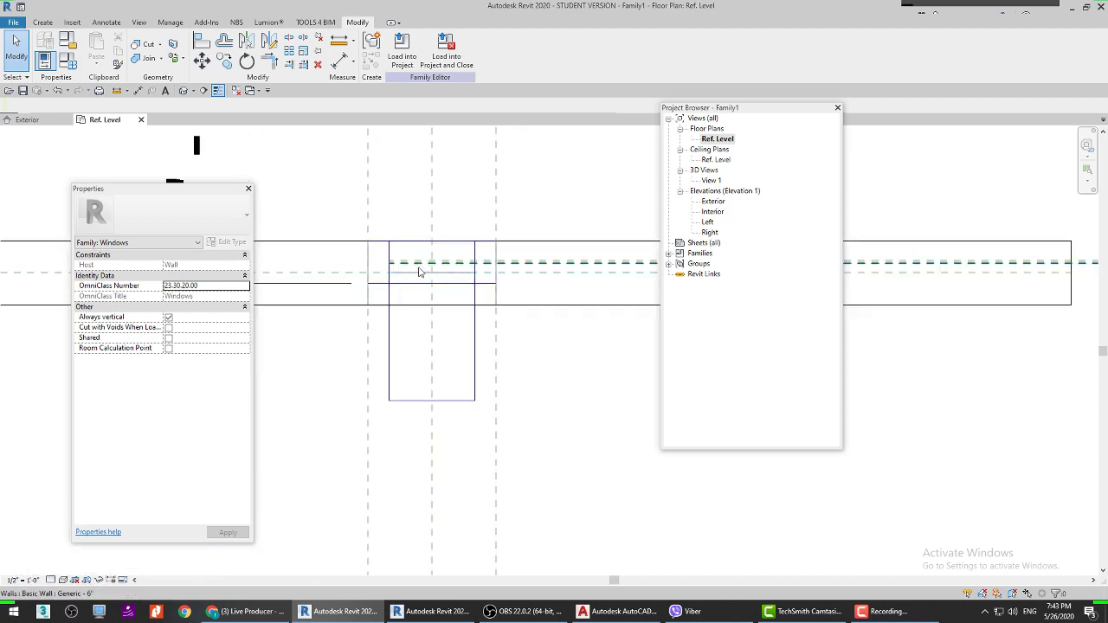
{"action": "left_click", "coordinate": [386, 370]}
{"action": "scroll", "coordinate": [454, 311], "scroll_direction": "up", "scroll_amount": 5}
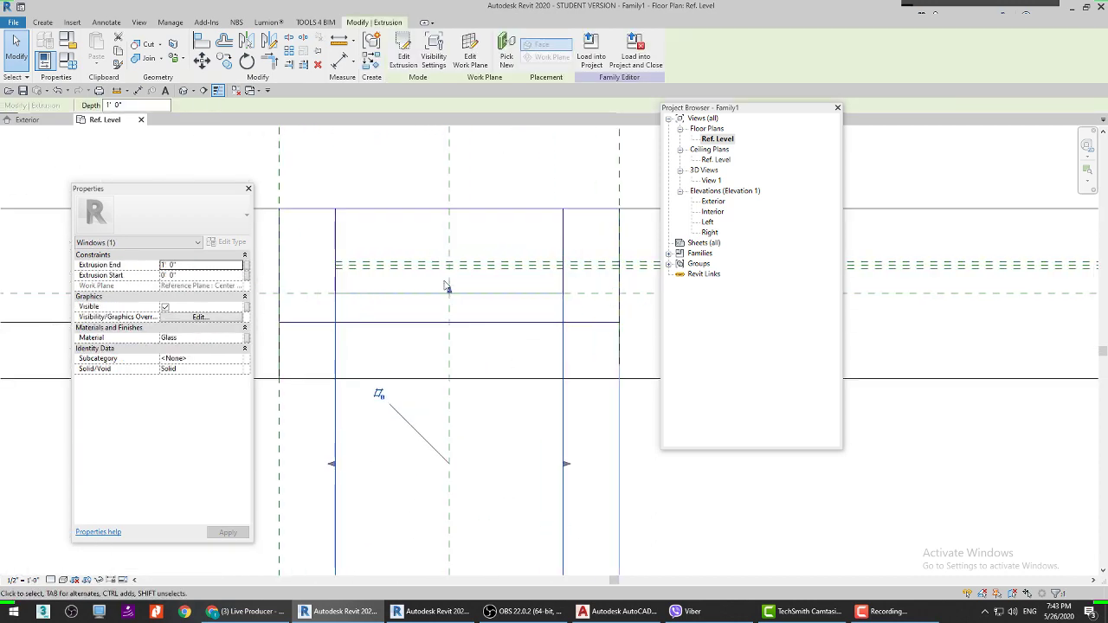
{"action": "left_click_drag", "start_coordinate": [451, 299], "coordinate": [453, 254]}
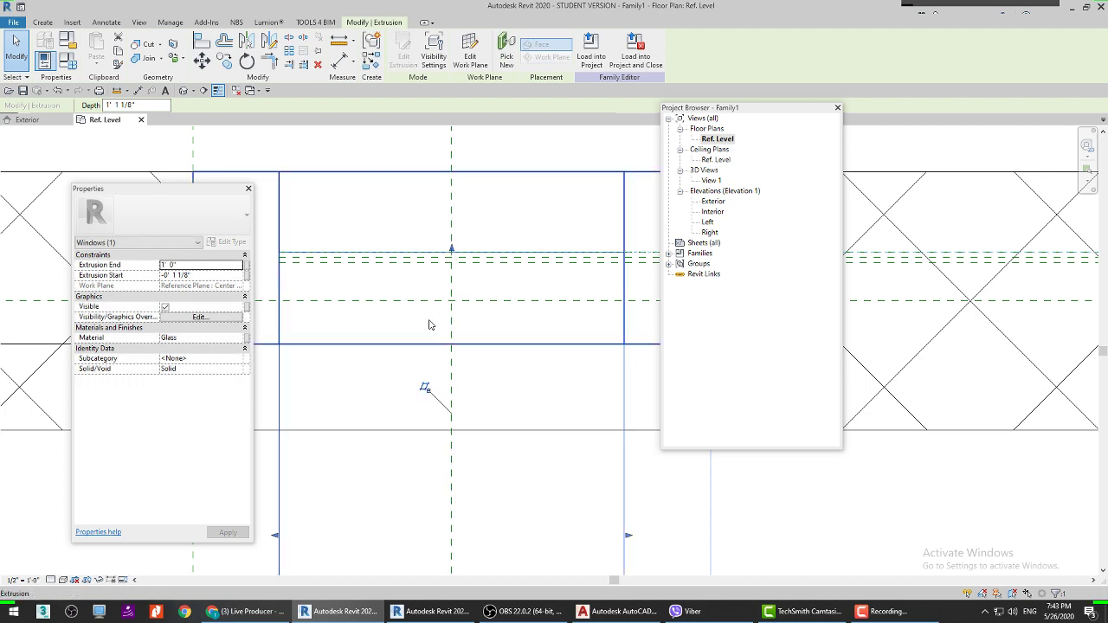
{"action": "scroll", "coordinate": [428, 355], "scroll_direction": "down", "scroll_amount": 2}
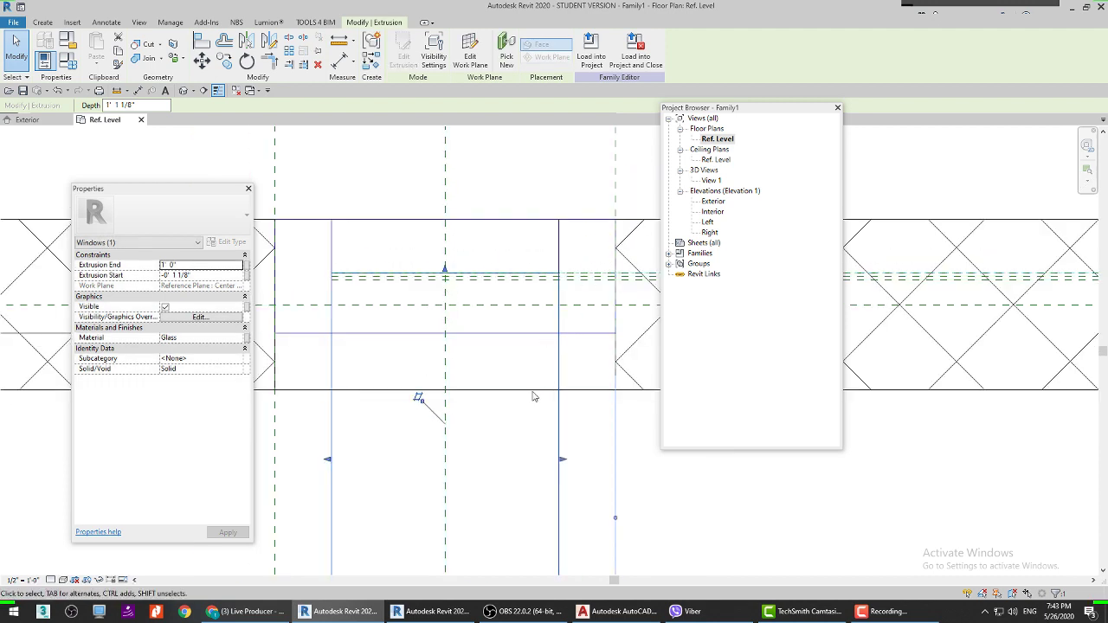
Step: Pull the glass extrusion's interior-side edge back to the innermost of the three reference planes, leaving a pane 1/4 inch deep
{"action": "middle_click_drag", "start_coordinate": [519, 539], "coordinate": [482, 395]}
{"action": "left_click_drag", "start_coordinate": [410, 509], "coordinate": [489, 184]}
{"action": "scroll", "coordinate": [495, 185], "scroll_direction": "up", "scroll_amount": 3}
{"action": "mouse_move", "coordinate": [485, 203]}
{"action": "middle_mouse_down"}
{"action": "mouse_move", "coordinate": [423, 390]}
{"action": "mouse_move", "coordinate": [447, 363]}
{"action": "mouse_move", "coordinate": [389, 375]}
{"action": "mouse_move", "coordinate": [477, 371]}
{"action": "middle_mouse_up"}
{"action": "scroll", "coordinate": [448, 378], "scroll_direction": "up", "scroll_amount": 2}
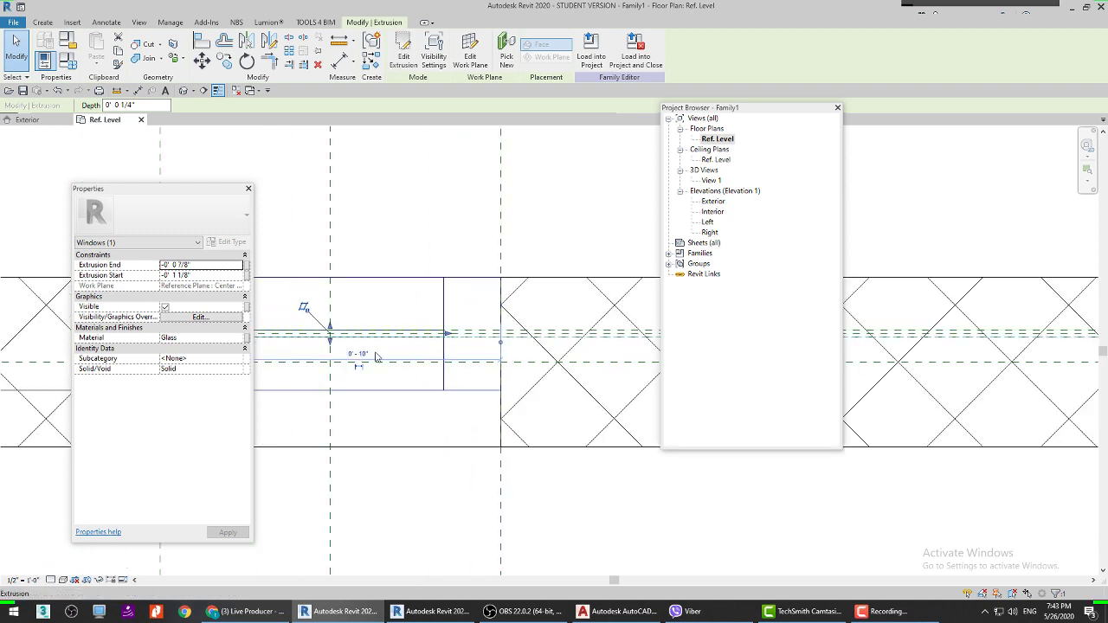
{"action": "scroll", "coordinate": [433, 341], "scroll_direction": "up", "scroll_amount": 2}
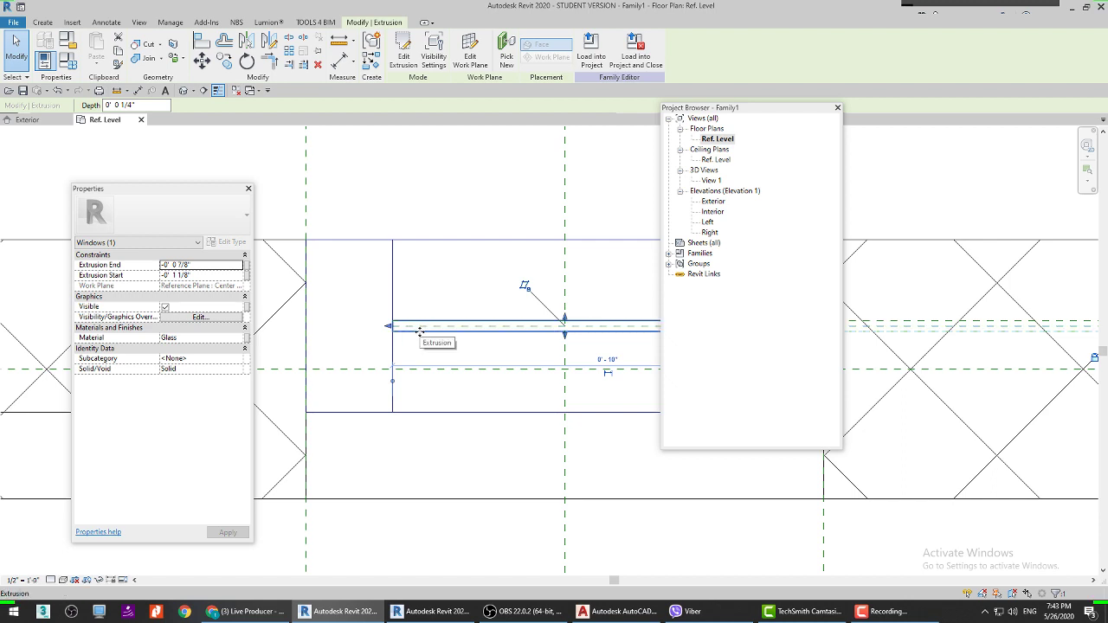
{"action": "key", "text": "i"}
{"action": "scroll", "coordinate": [424, 331], "scroll_direction": "up", "scroll_amount": 1}
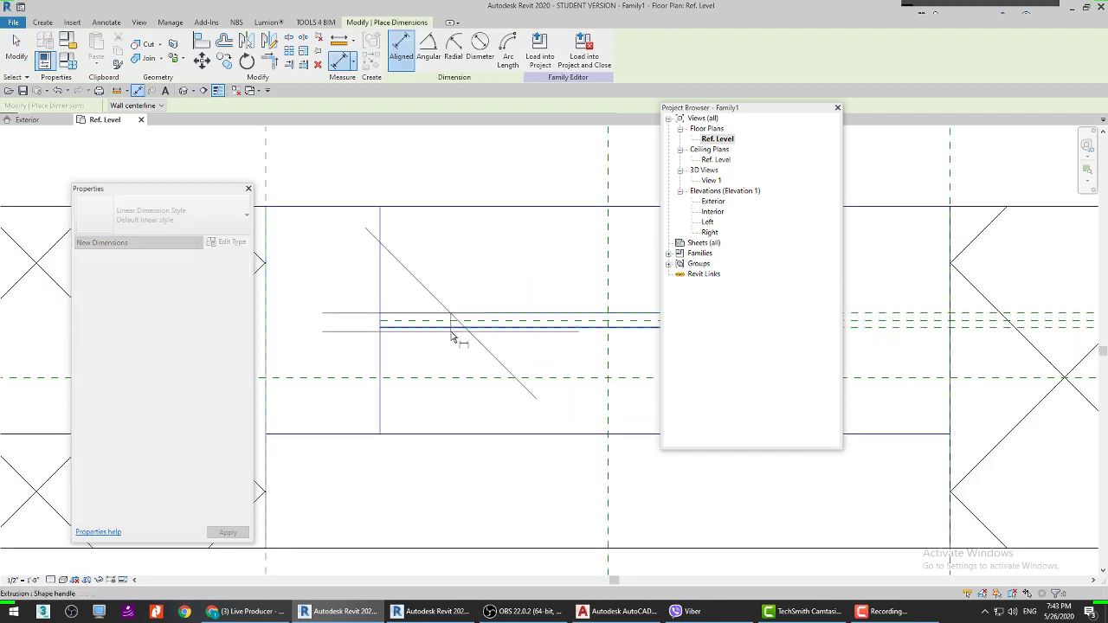
{"action": "scroll", "coordinate": [451, 336], "scroll_direction": "up", "scroll_amount": 4}
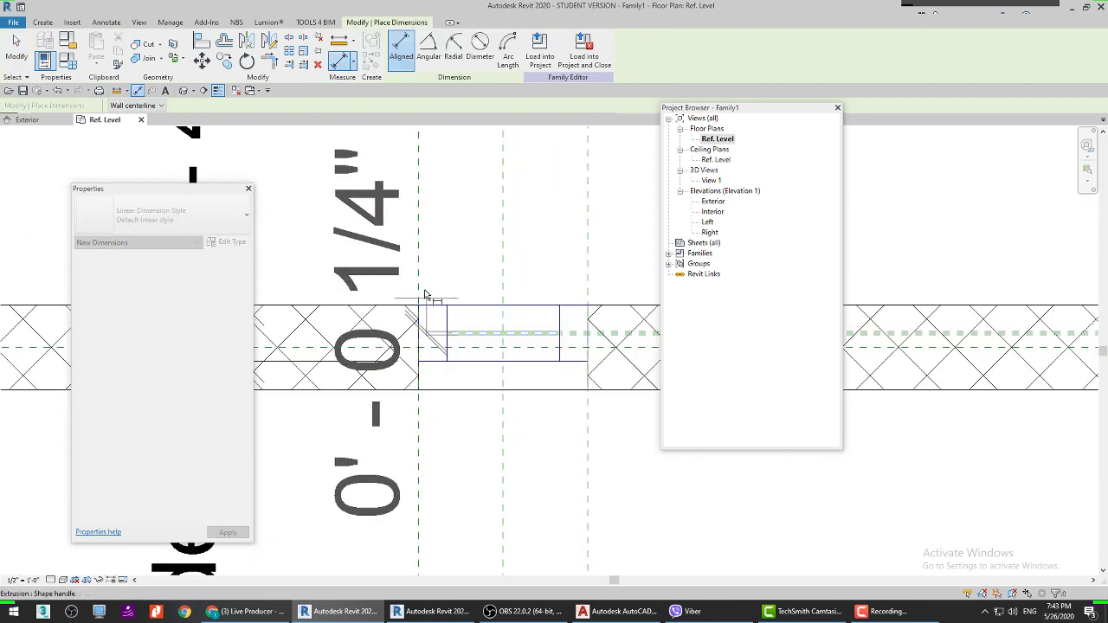
{"action": "scroll", "coordinate": [424, 302], "scroll_direction": "up", "scroll_amount": 3}
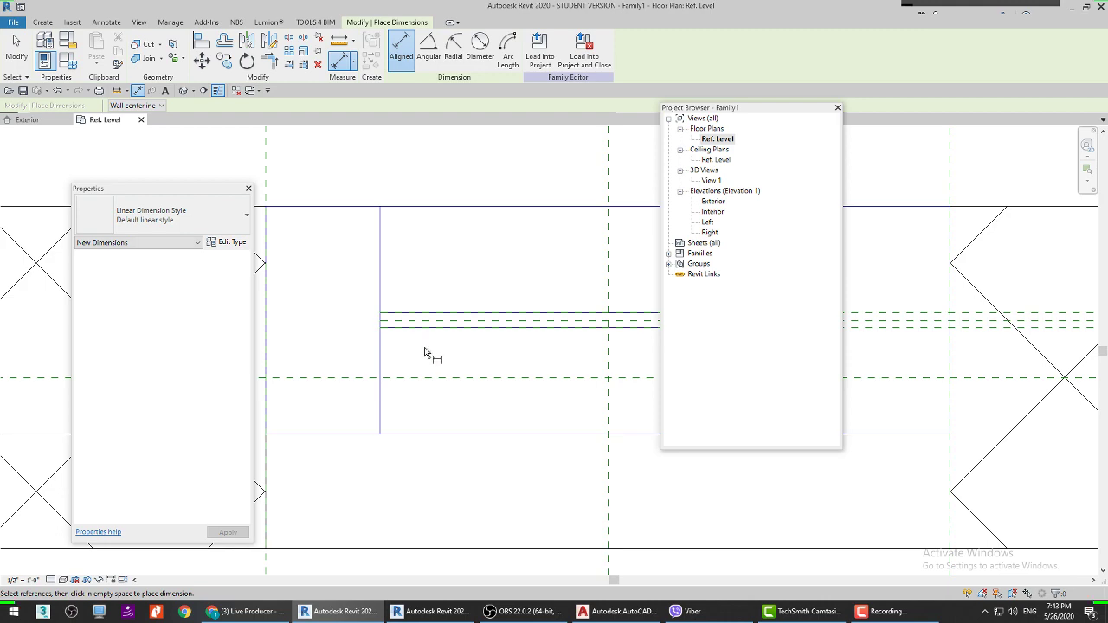
{"action": "scroll", "coordinate": [424, 352], "scroll_direction": "down", "scroll_amount": 5}
{"action": "key", "text": "Escape"}
{"action": "key", "text": "Escape"}
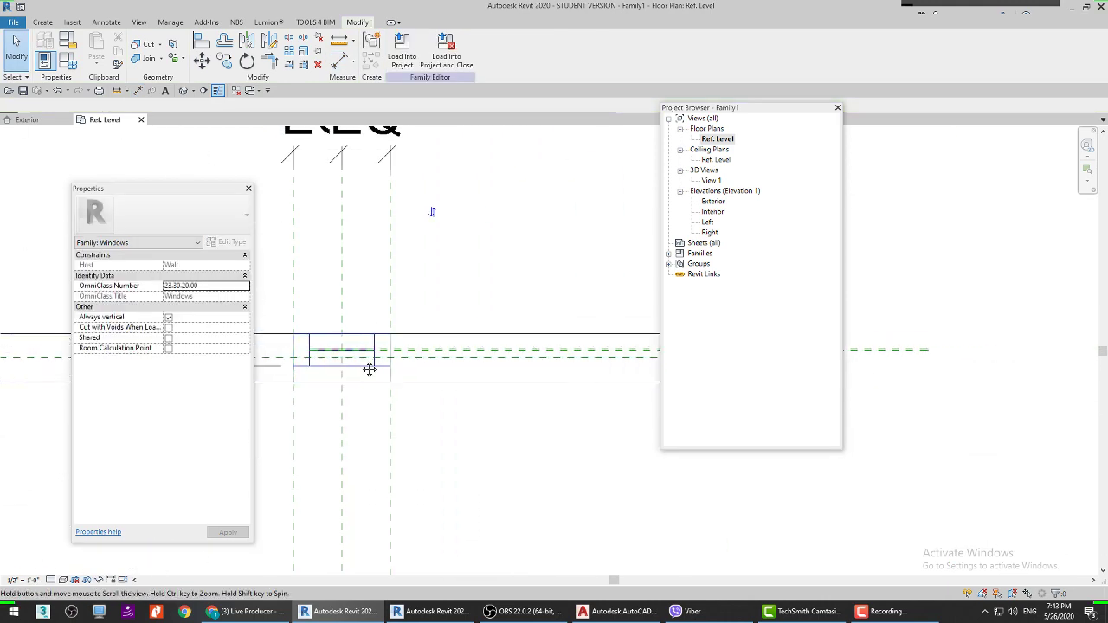
{"action": "scroll", "coordinate": [420, 341], "scroll_direction": "up", "scroll_amount": 4}
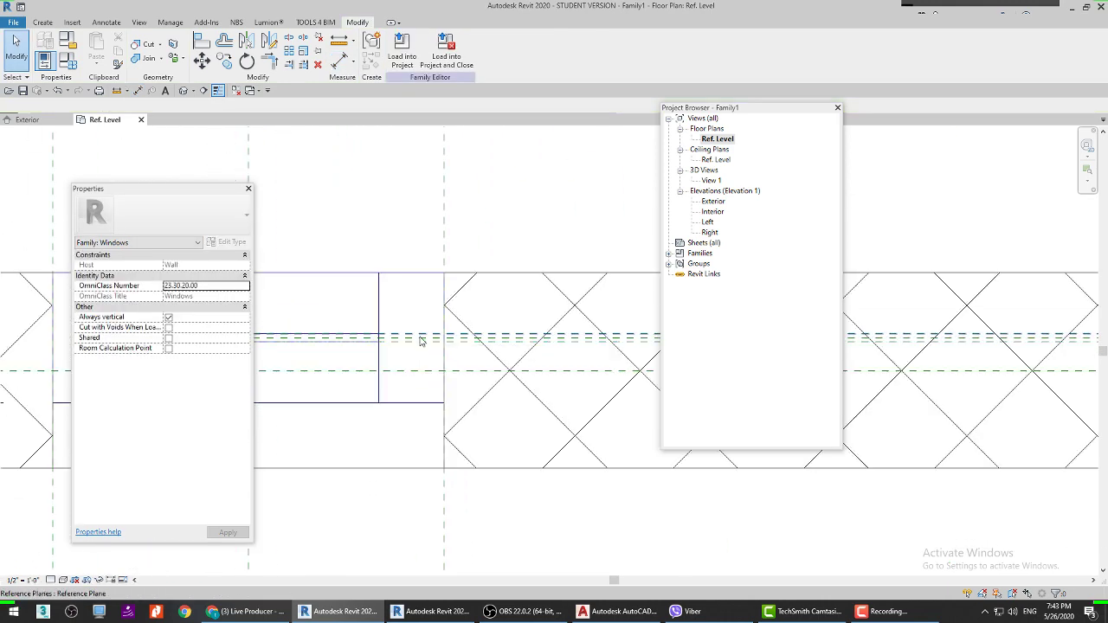
{"action": "key", "text": "d"}
{"action": "key", "text": "i"}
{"action": "scroll", "coordinate": [420, 341], "scroll_direction": "up", "scroll_amount": 3}
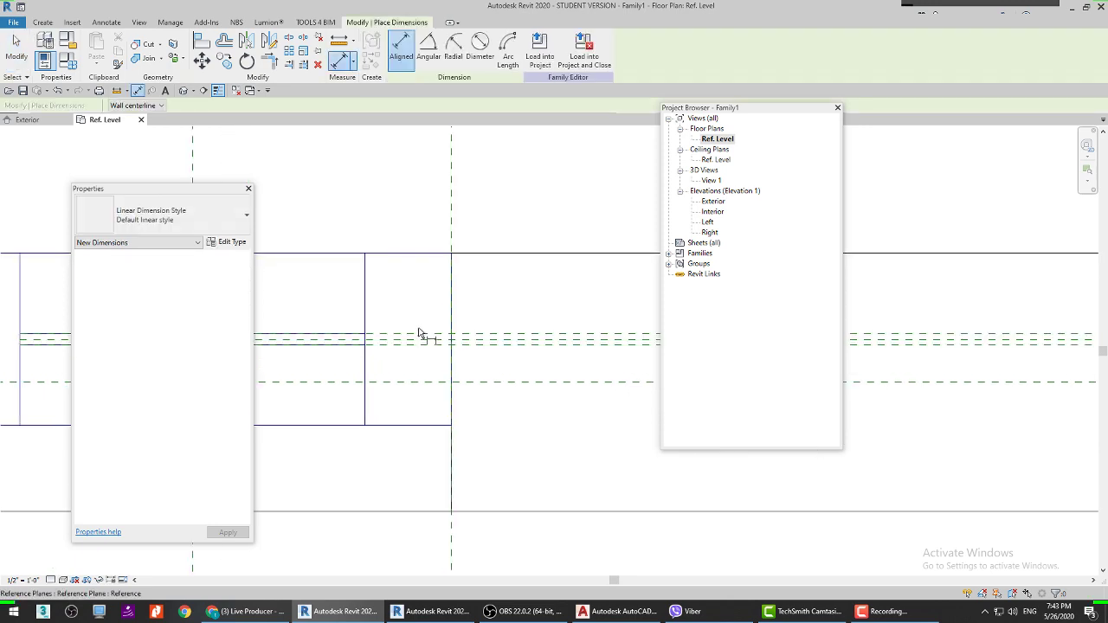
{"action": "left_click", "coordinate": [418, 344]}
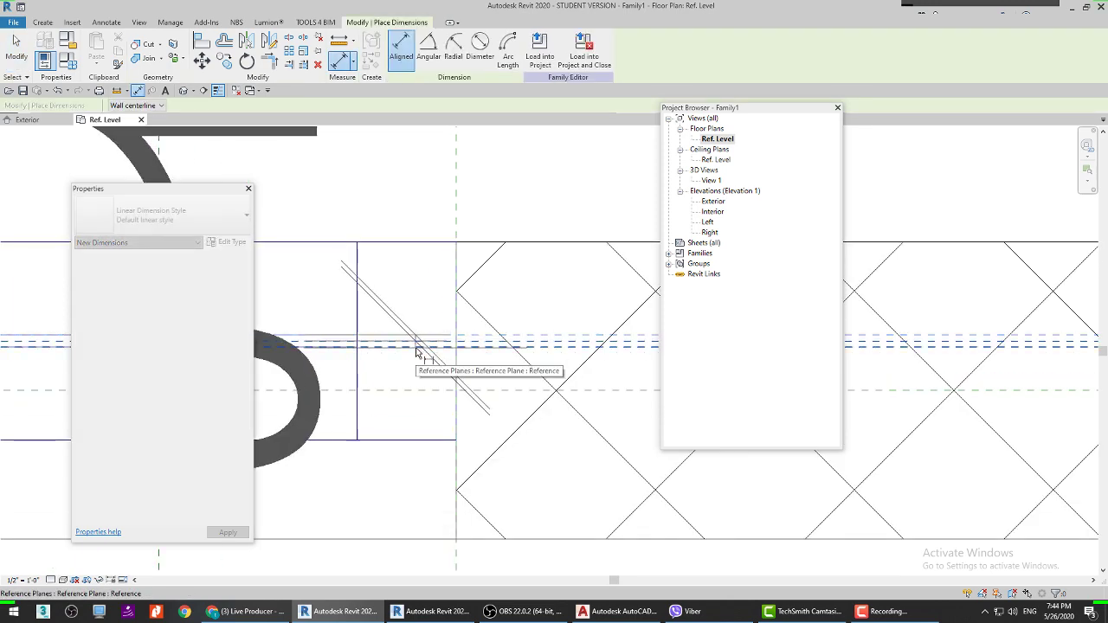
{"action": "scroll", "coordinate": [420, 348], "scroll_direction": "down", "scroll_amount": 2}
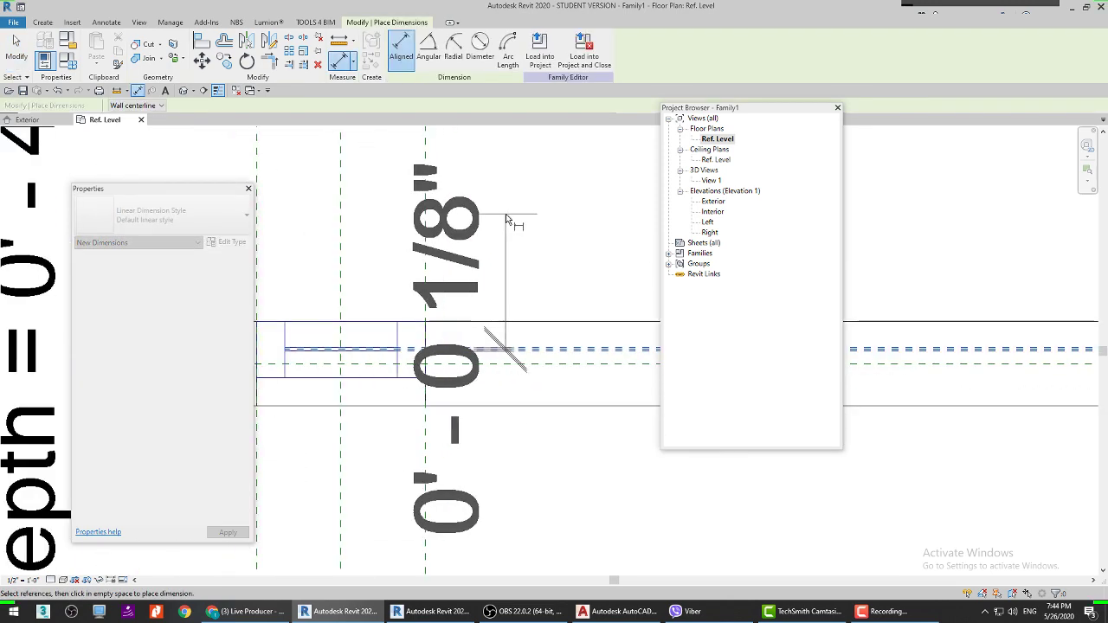
{"action": "key", "text": "Escape"}
{"action": "scroll", "coordinate": [425, 362], "scroll_direction": "up", "scroll_amount": 2}
{"action": "scroll", "coordinate": [514, 350], "scroll_direction": "down", "scroll_amount": 4}
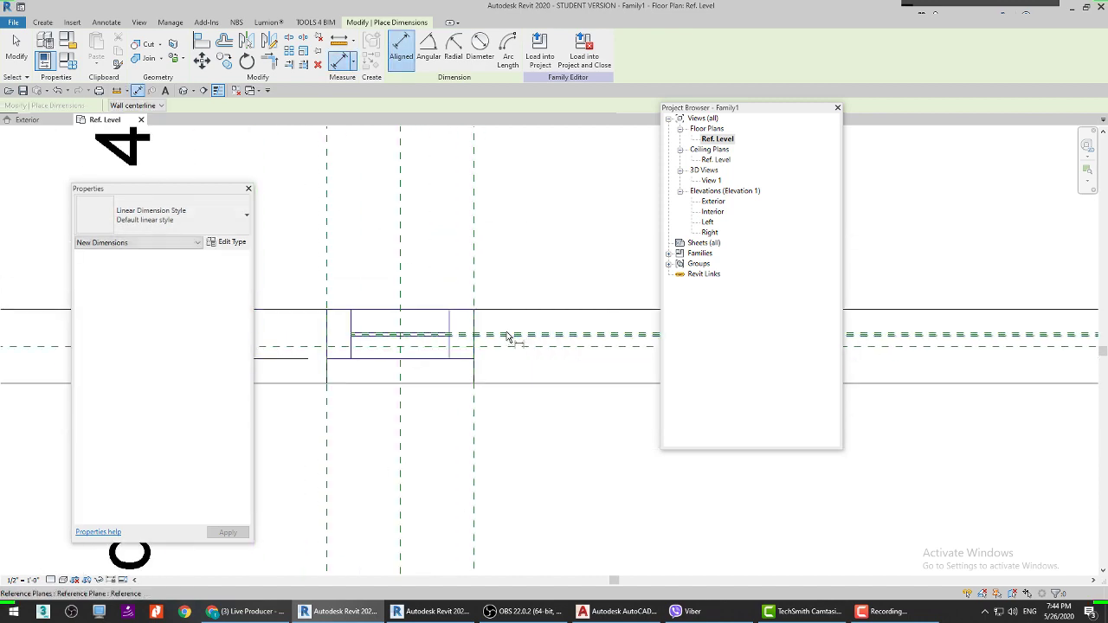
Step: Dimension the three closely spaced horizontal reference planes in one string beyond the wall's end and set its segments equal
{"action": "scroll", "coordinate": [523, 334], "scroll_direction": "up", "scroll_amount": 5}
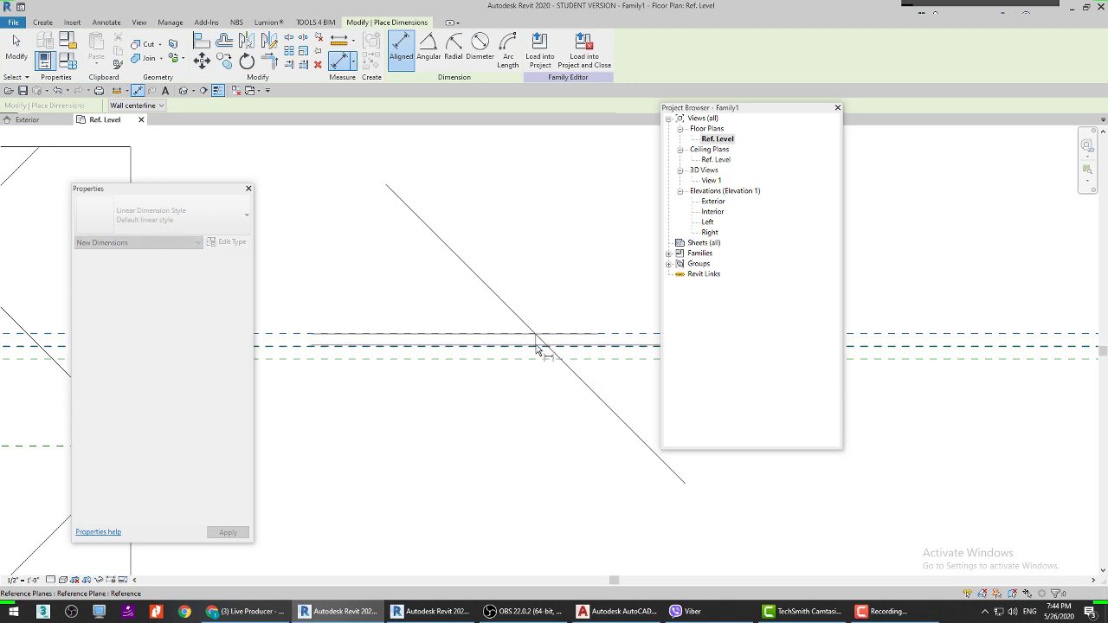
{"action": "scroll", "coordinate": [534, 362], "scroll_direction": "up", "scroll_amount": 1}
{"action": "scroll", "coordinate": [480, 364], "scroll_direction": "up", "scroll_amount": 4}
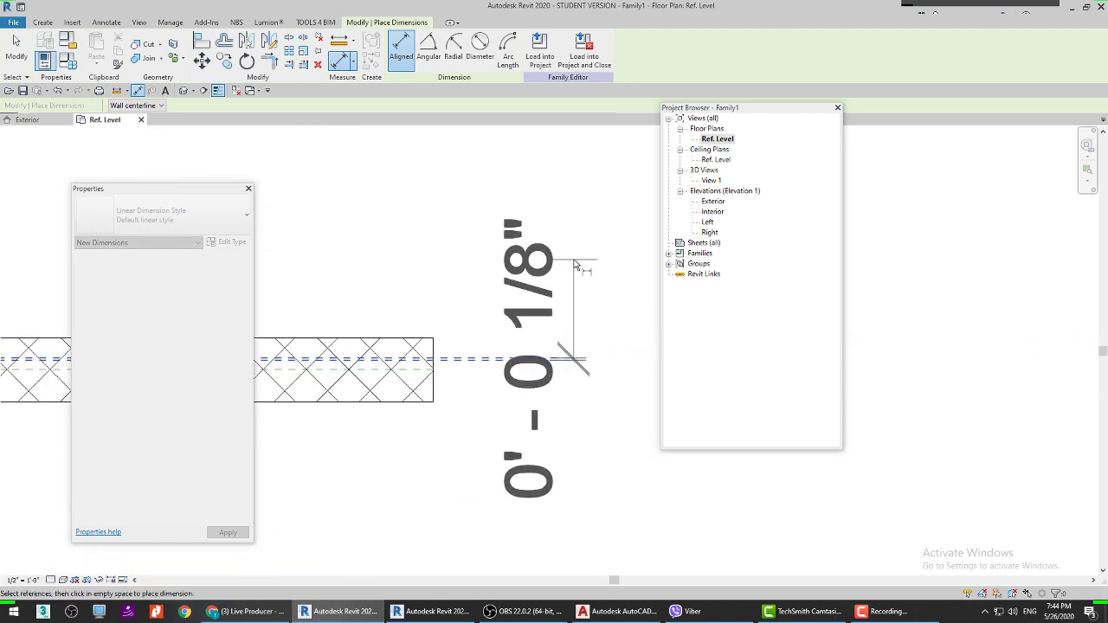
{"action": "scroll", "coordinate": [553, 329], "scroll_direction": "down", "scroll_amount": 4}
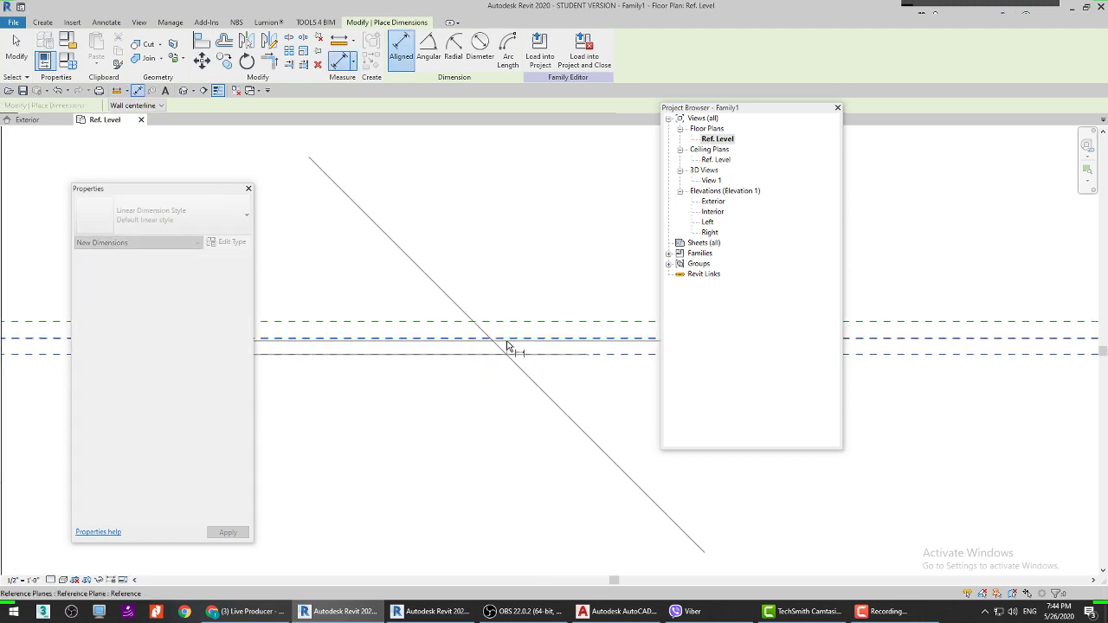
{"action": "scroll", "coordinate": [508, 346], "scroll_direction": "up", "scroll_amount": 3}
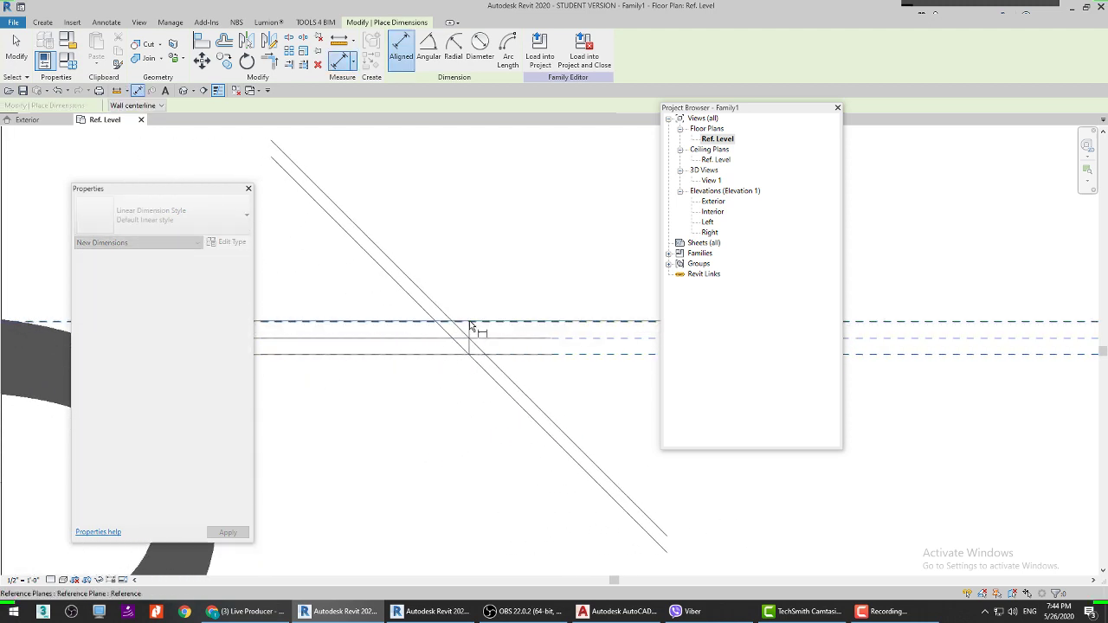
{"action": "scroll", "coordinate": [428, 378], "scroll_direction": "up", "scroll_amount": 5}
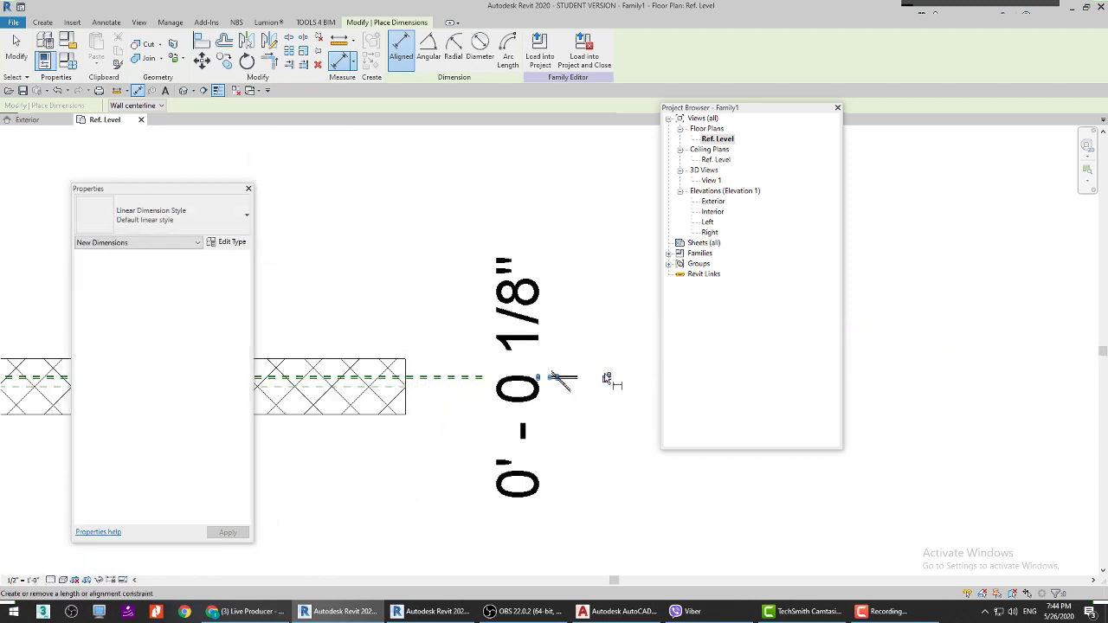
{"action": "scroll", "coordinate": [596, 387], "scroll_direction": "up", "scroll_amount": 4}
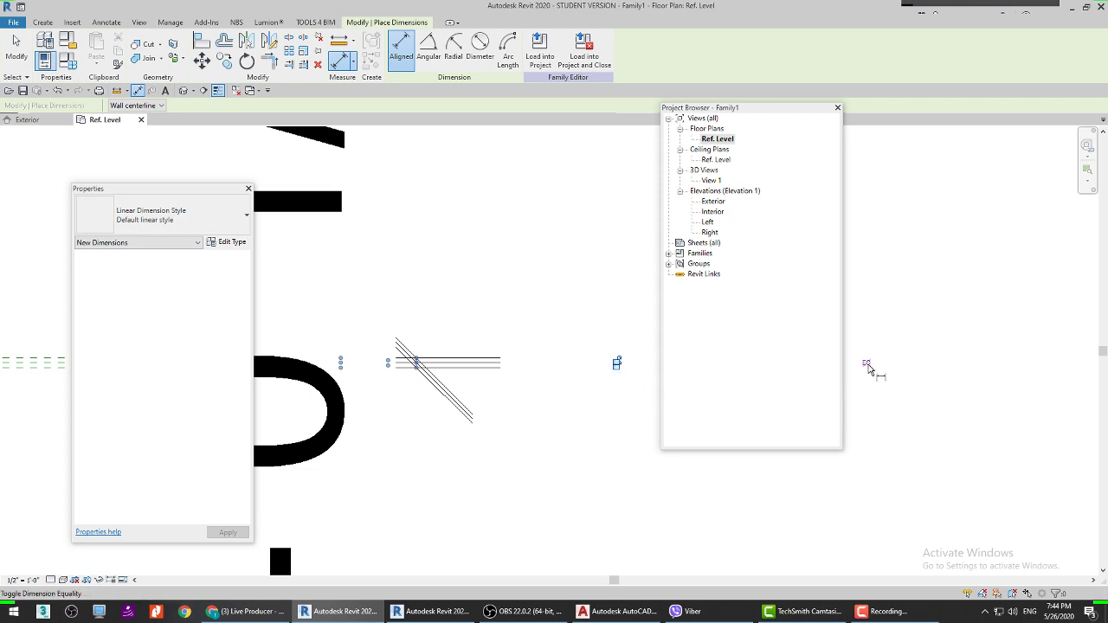
{"action": "scroll", "coordinate": [611, 360], "scroll_direction": "down", "scroll_amount": 3}
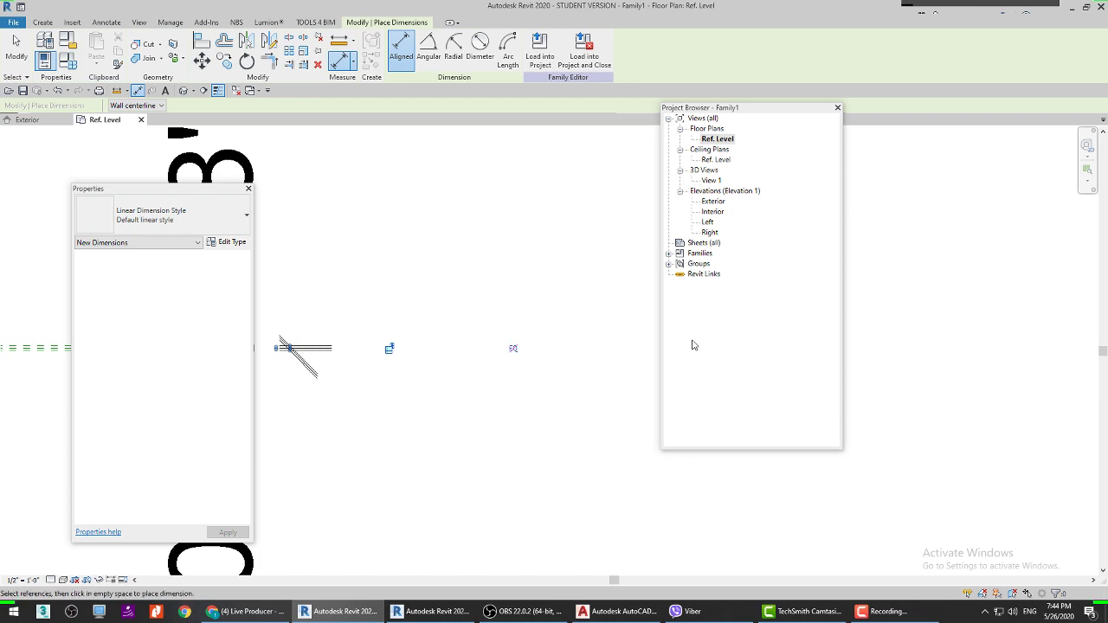
{"action": "left_click", "coordinate": [513, 350]}
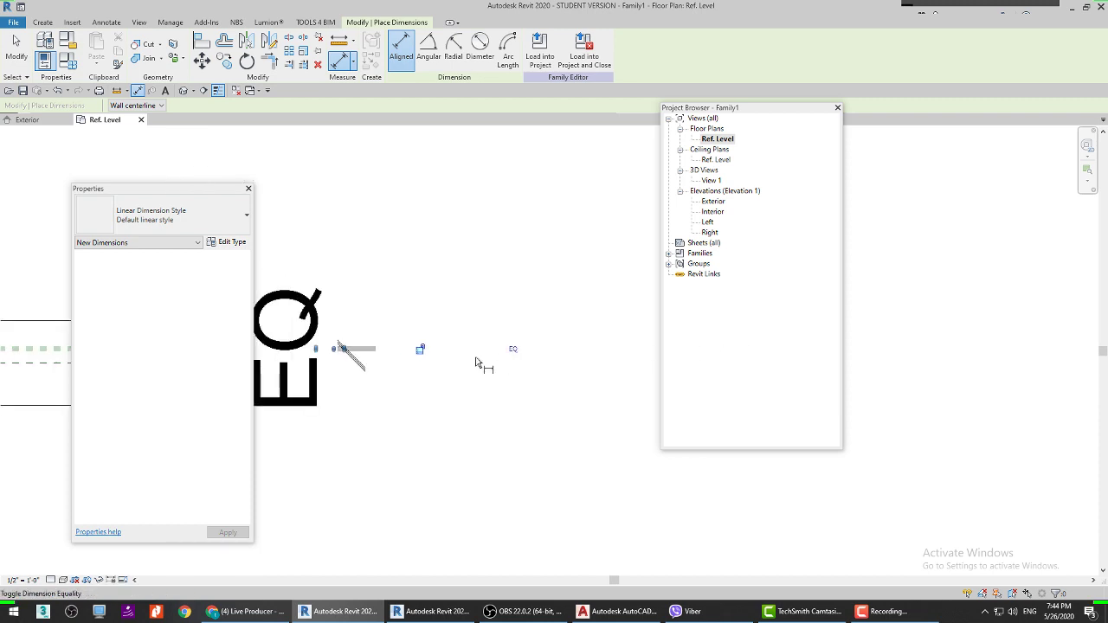
Step: Dimension from the frame's exterior edge through the middle glass reference plane to its interior edge and set both segments equal
{"action": "scroll", "coordinate": [482, 345], "scroll_direction": "down", "scroll_amount": 2}
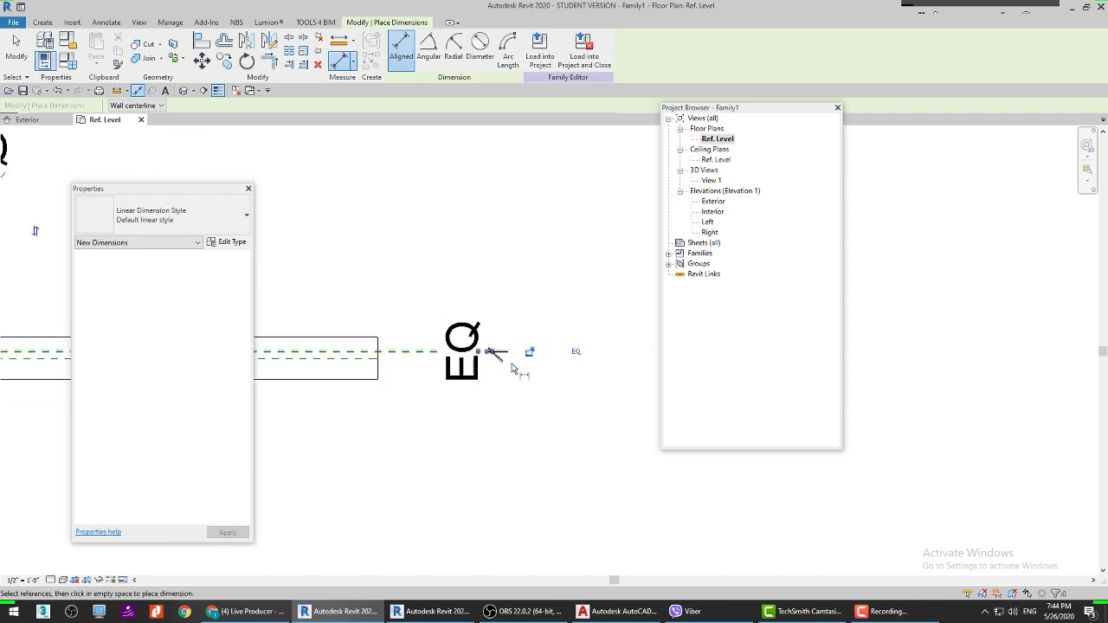
{"action": "scroll", "coordinate": [389, 372], "scroll_direction": "up", "scroll_amount": 3}
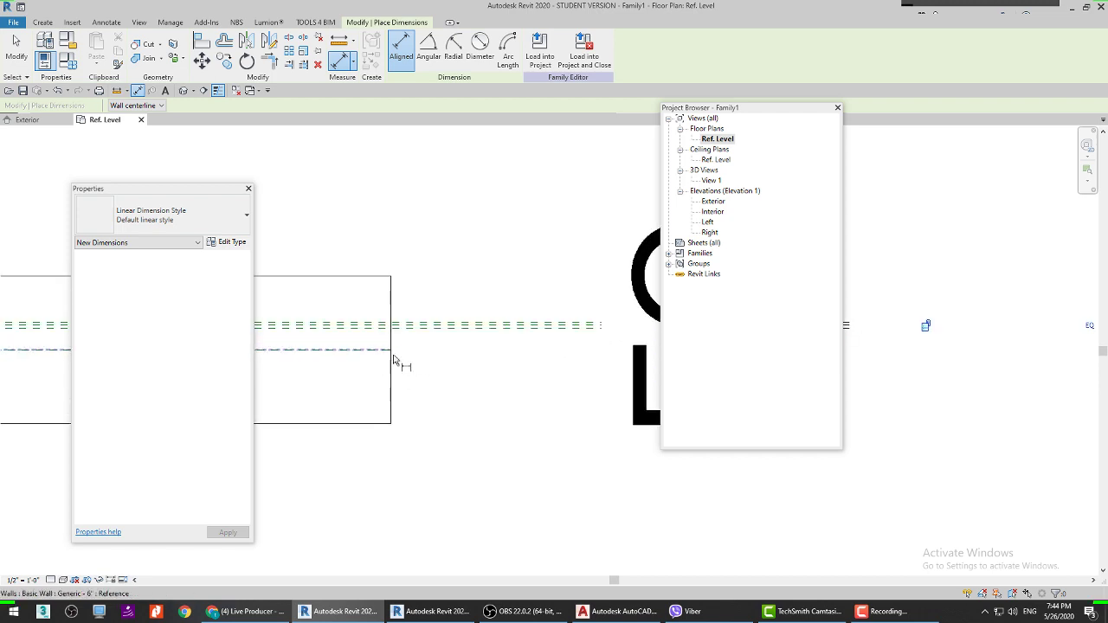
{"action": "scroll", "coordinate": [472, 361], "scroll_direction": "down", "scroll_amount": 1}
{"action": "scroll", "coordinate": [472, 361], "scroll_direction": "down", "scroll_amount": 4}
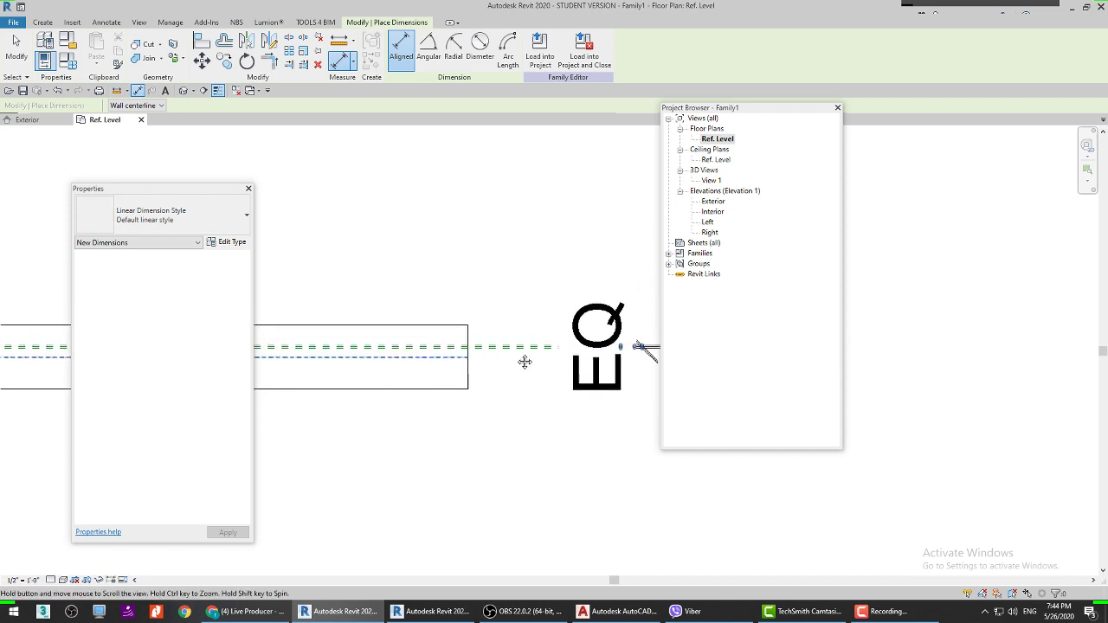
{"action": "scroll", "coordinate": [432, 342], "scroll_direction": "up", "scroll_amount": 5}
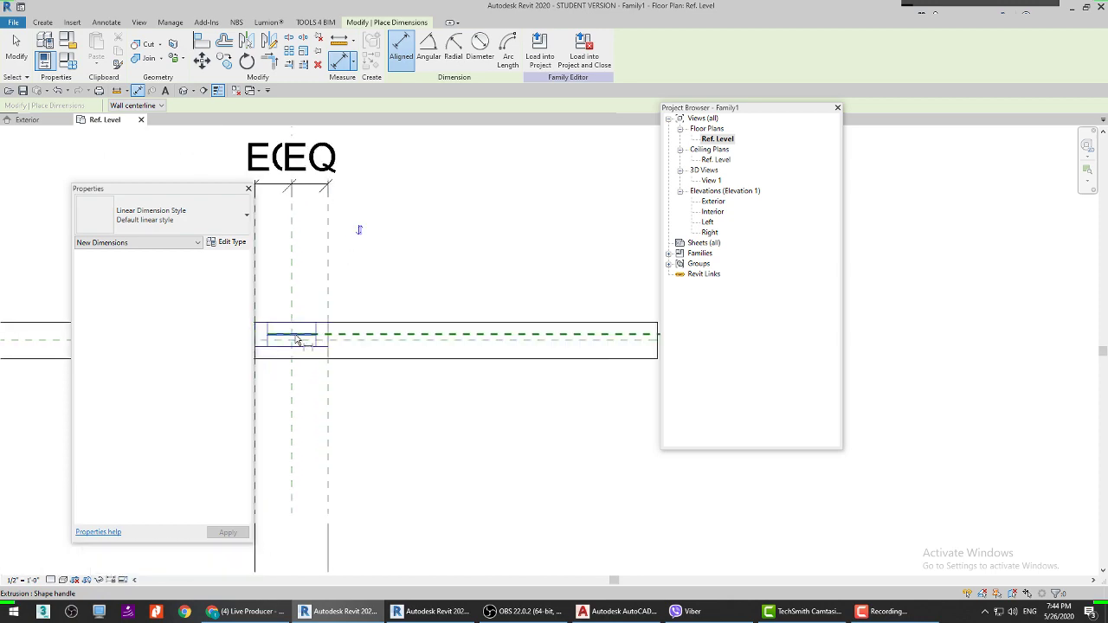
{"action": "middle_click_drag", "start_coordinate": [355, 362], "coordinate": [431, 329]}
{"action": "scroll", "coordinate": [432, 328], "scroll_direction": "up", "scroll_amount": 1}
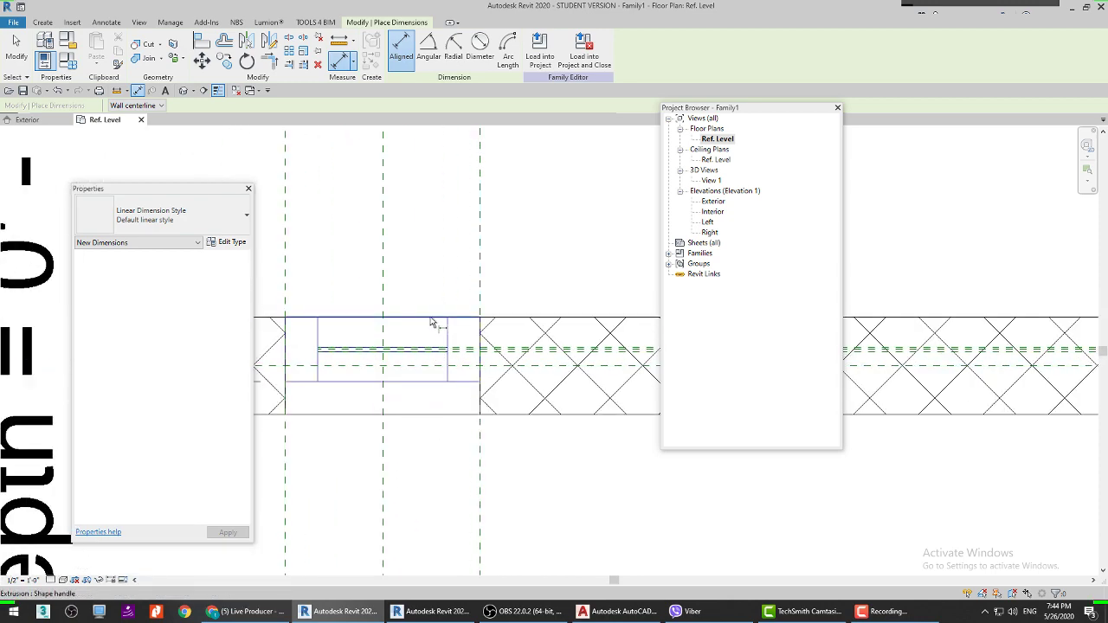
{"action": "scroll", "coordinate": [437, 333], "scroll_direction": "up", "scroll_amount": 1}
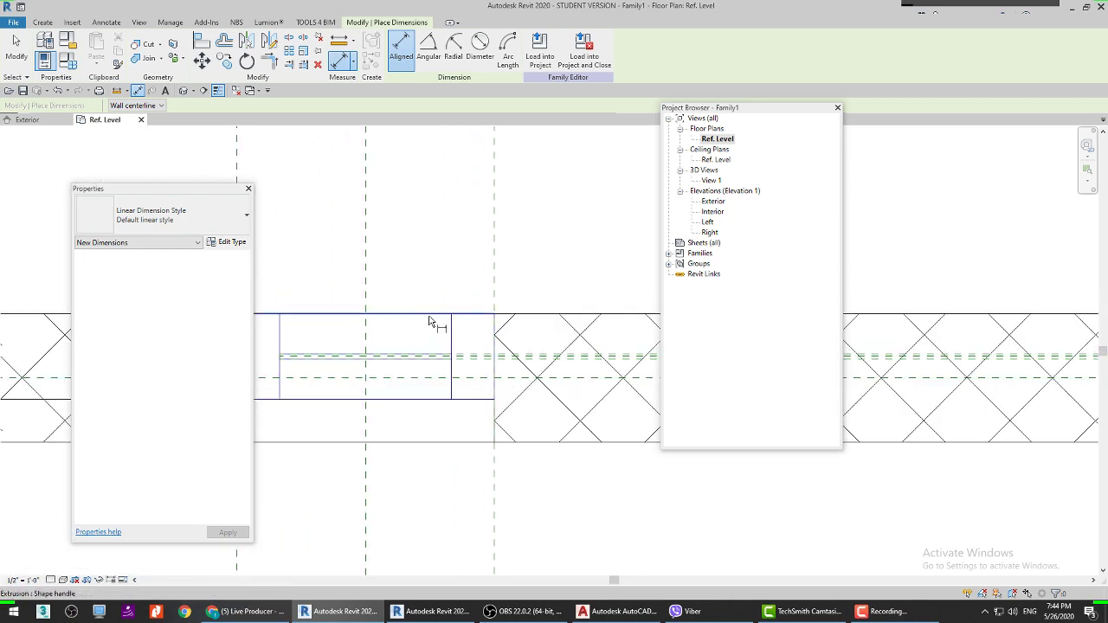
{"action": "scroll", "coordinate": [474, 357], "scroll_direction": "up", "scroll_amount": 1}
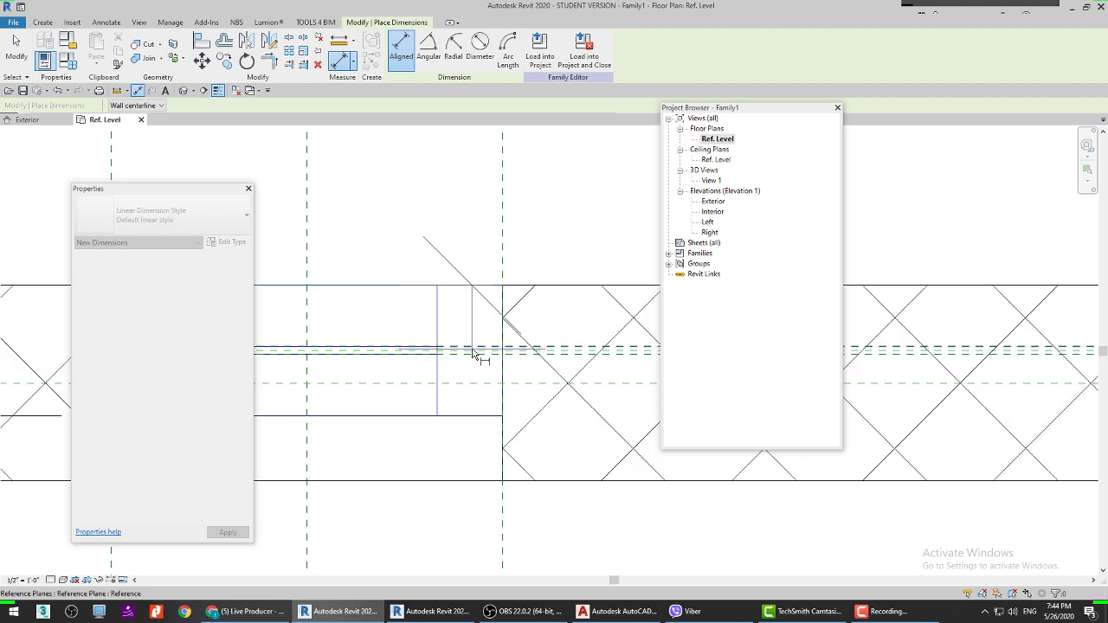
{"action": "scroll", "coordinate": [473, 355], "scroll_direction": "up", "scroll_amount": 2}
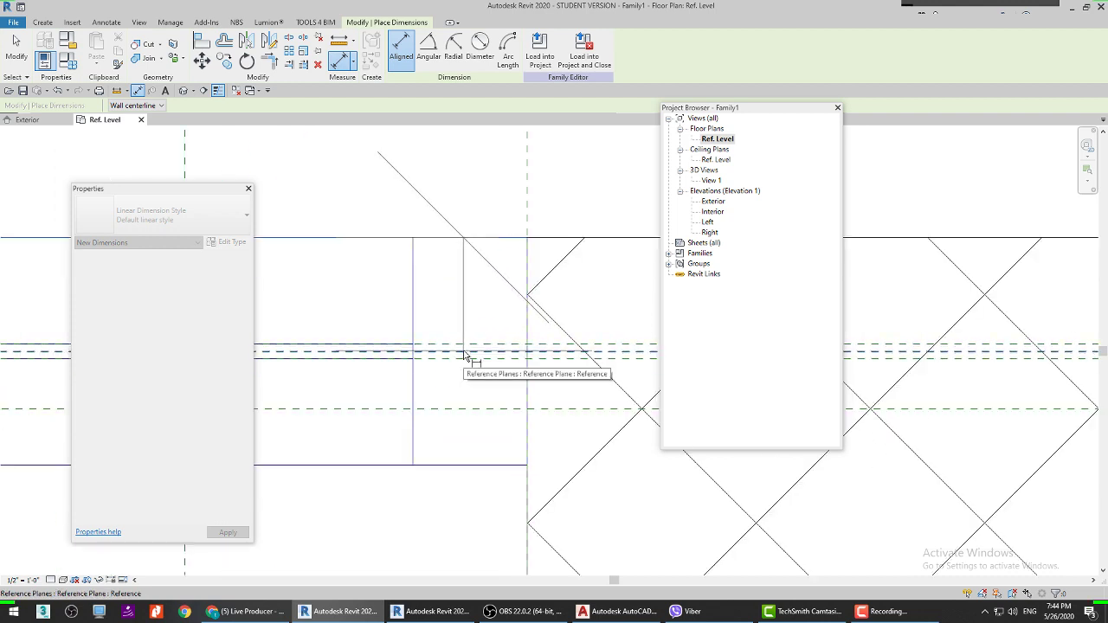
{"action": "left_click", "coordinate": [465, 355]}
{"action": "scroll", "coordinate": [464, 355], "scroll_direction": "down", "scroll_amount": 3}
{"action": "scroll", "coordinate": [460, 407], "scroll_direction": "down", "scroll_amount": 5}
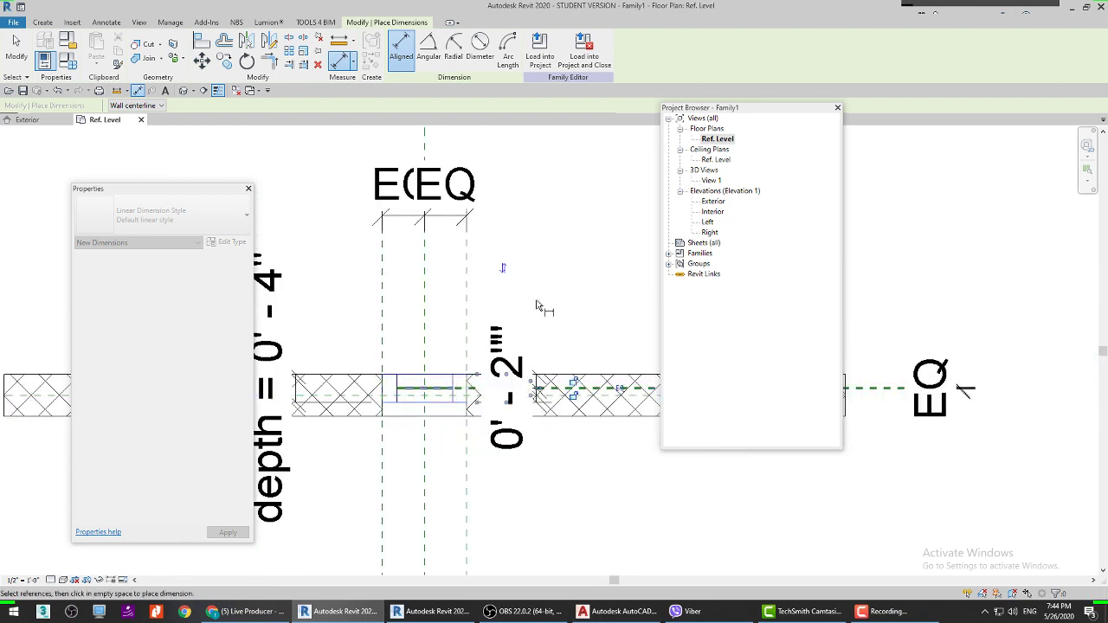
{"action": "left_click", "coordinate": [535, 317]}
{"action": "left_click", "coordinate": [622, 390]}
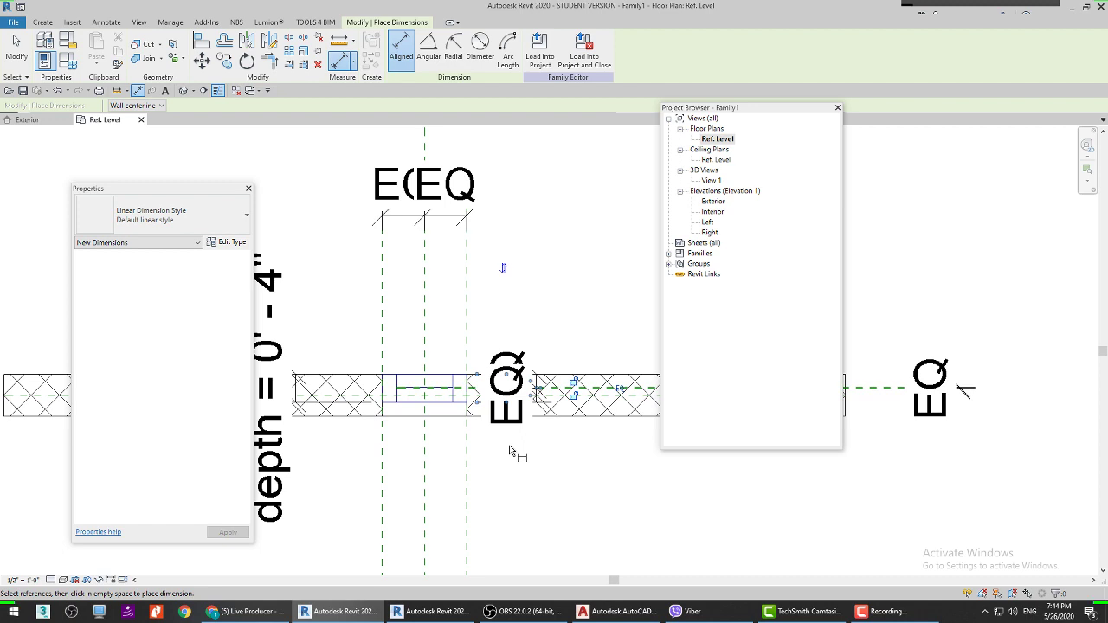
Step: Delete both new equality dimensions, the one beside the frame and the one across the three glass reference planes
{"action": "scroll", "coordinate": [396, 381], "scroll_direction": "down", "scroll_amount": 2}
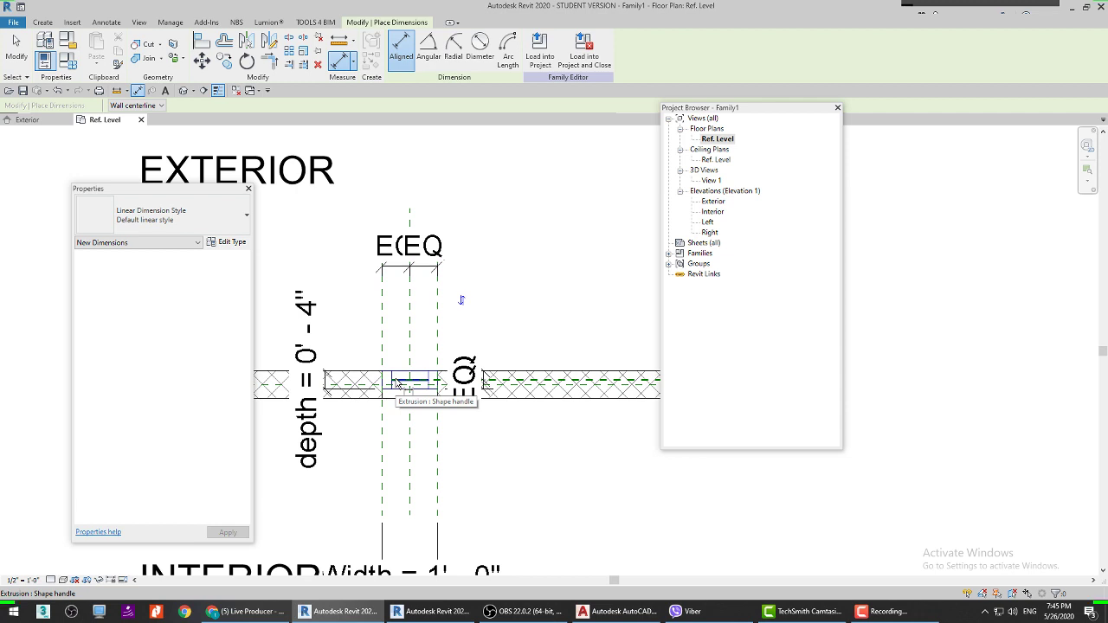
{"action": "key", "text": "Escape"}
{"action": "left_click", "coordinate": [464, 374]}
{"action": "scroll", "coordinate": [480, 354], "scroll_direction": "up", "scroll_amount": 2}
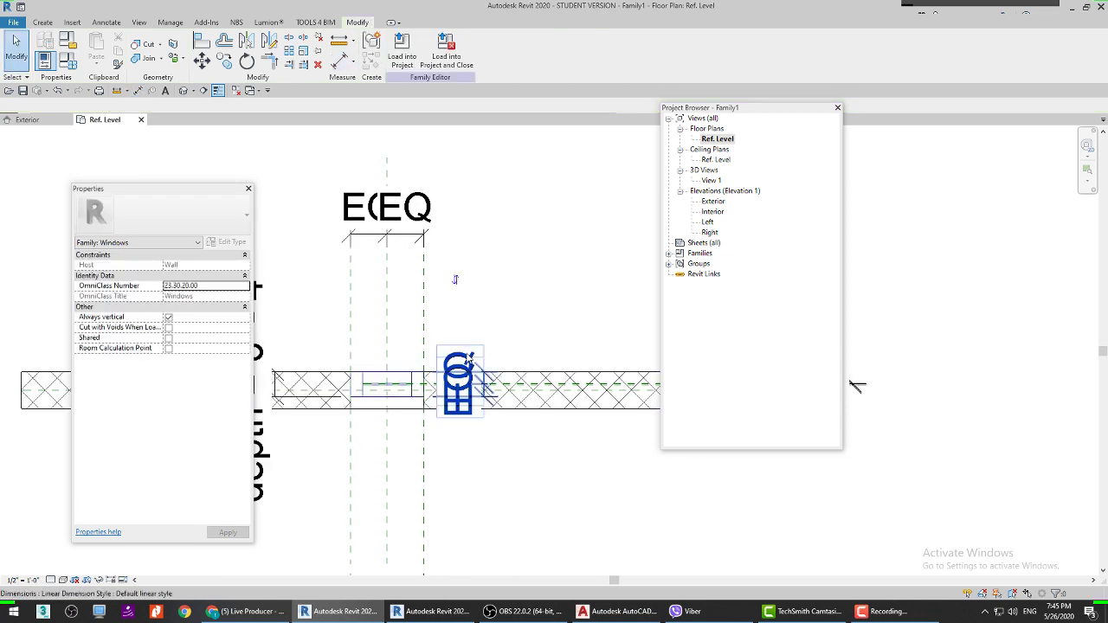
{"action": "left_click", "coordinate": [857, 386]}
{"action": "scroll", "coordinate": [571, 370], "scroll_direction": "down", "scroll_amount": 2}
{"action": "scroll", "coordinate": [597, 372], "scroll_direction": "up", "scroll_amount": 1}
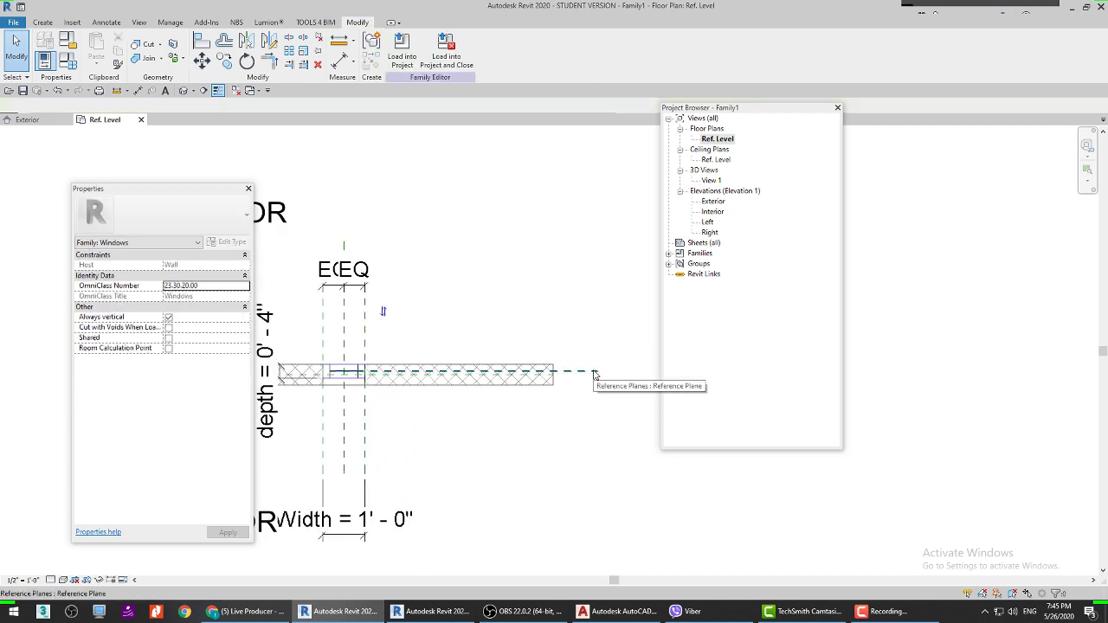
Step: Recreate the aligned dimension across the three glass reference planes beyond the wall's end and apply the equality constraint
{"action": "left_click", "coordinate": [136, 89]}
{"action": "scroll", "coordinate": [594, 366], "scroll_direction": "up", "scroll_amount": 3}
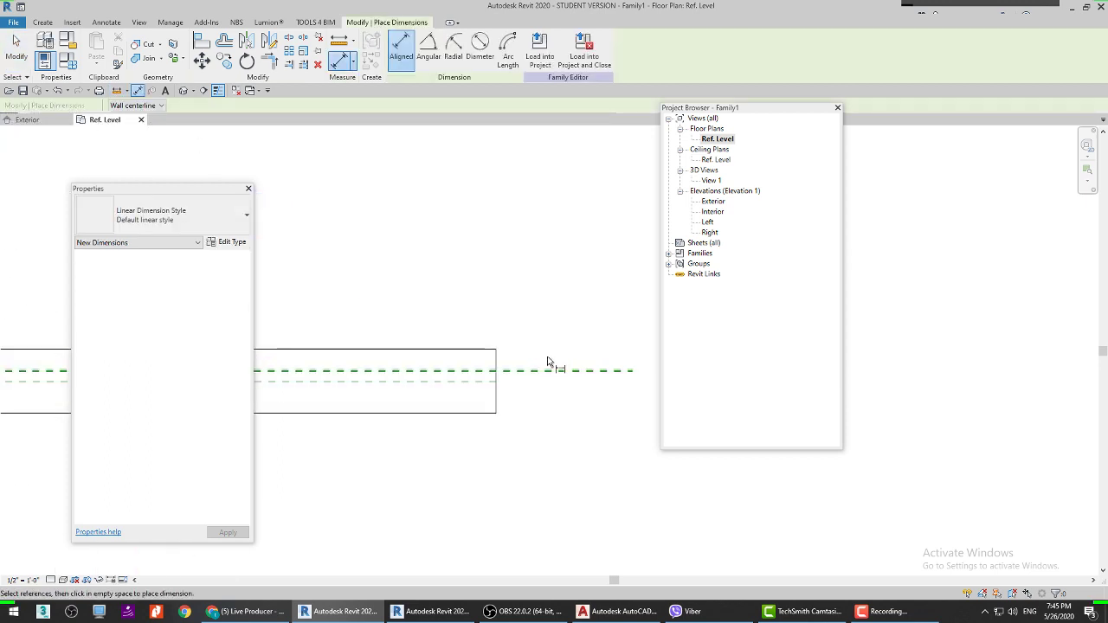
{"action": "scroll", "coordinate": [458, 387], "scroll_direction": "up", "scroll_amount": 2}
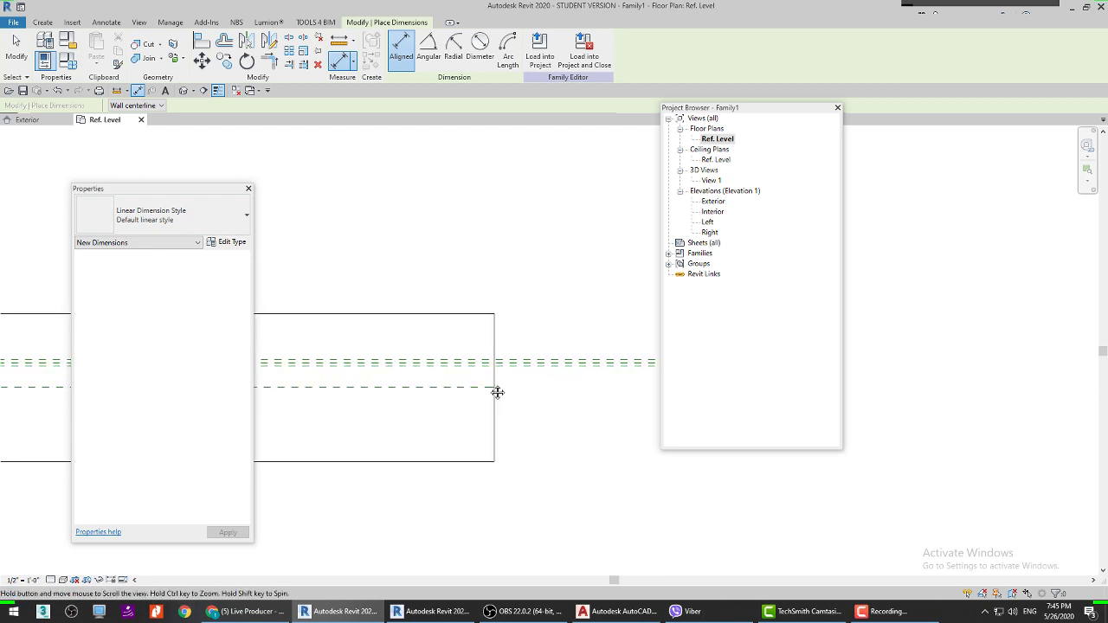
{"action": "scroll", "coordinate": [493, 381], "scroll_direction": "up", "scroll_amount": 2}
{"action": "scroll", "coordinate": [483, 380], "scroll_direction": "up", "scroll_amount": 4}
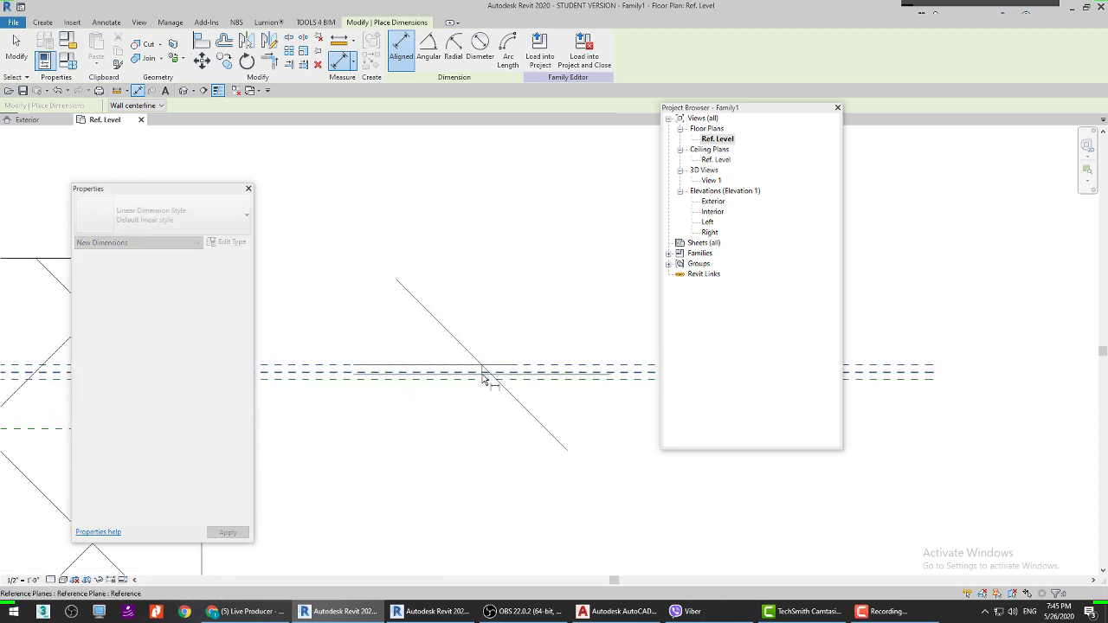
{"action": "scroll", "coordinate": [433, 403], "scroll_direction": "up", "scroll_amount": 6}
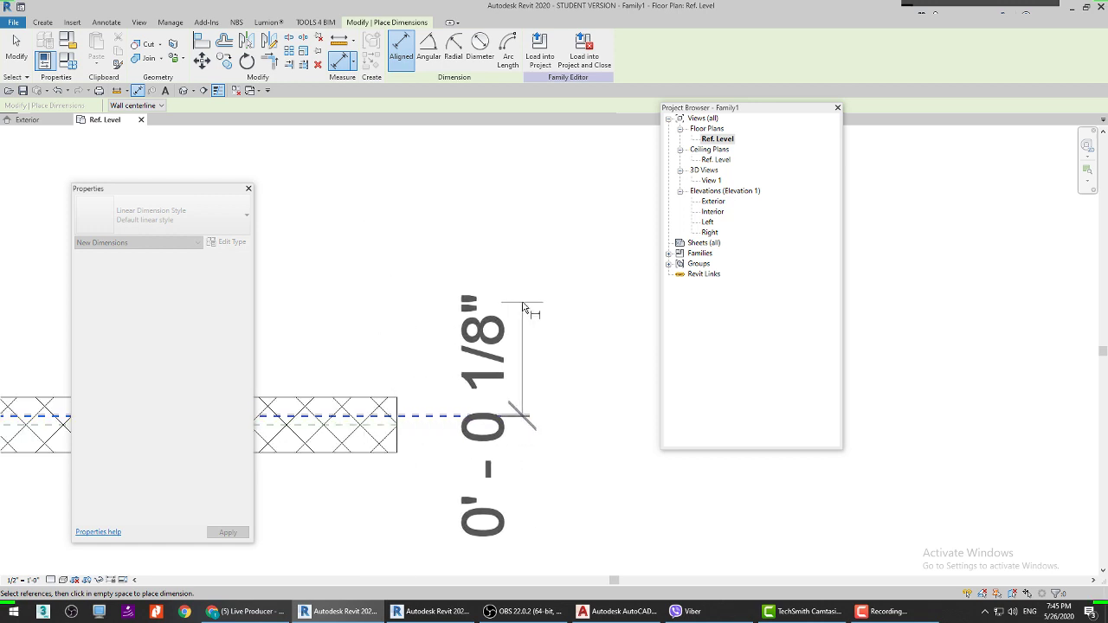
{"action": "left_click", "coordinate": [633, 417]}
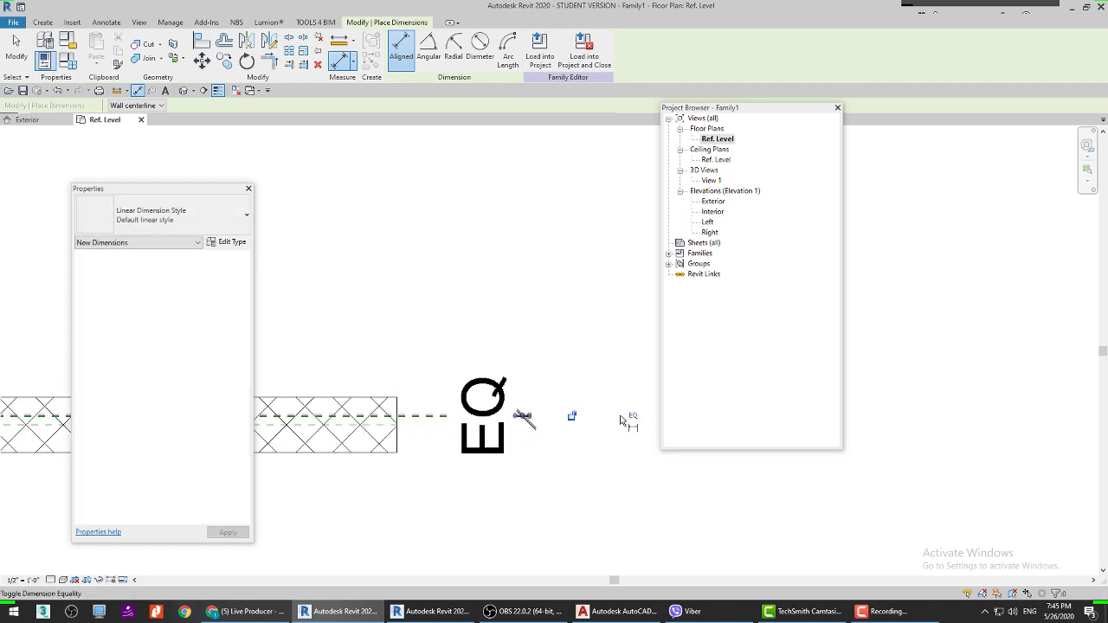
Step: Dimension from the frame's exterior edge through the middle glass reference plane to its interior edge, beside the frame, and make both segments equal
{"action": "scroll", "coordinate": [441, 419], "scroll_direction": "up", "scroll_amount": 5}
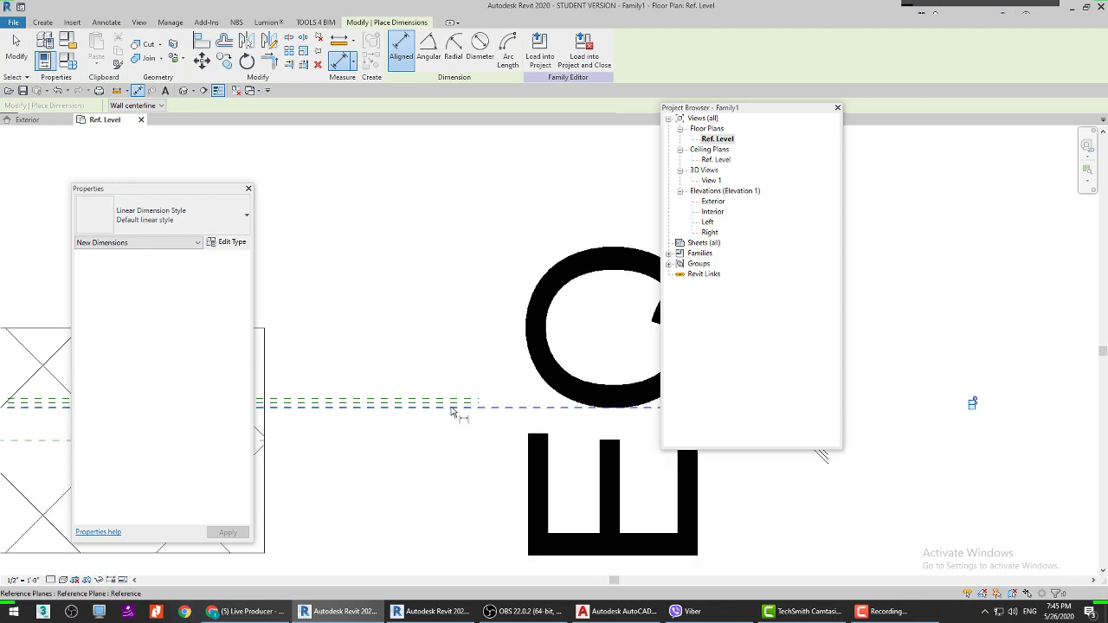
{"action": "scroll", "coordinate": [453, 410], "scroll_direction": "down", "scroll_amount": 5}
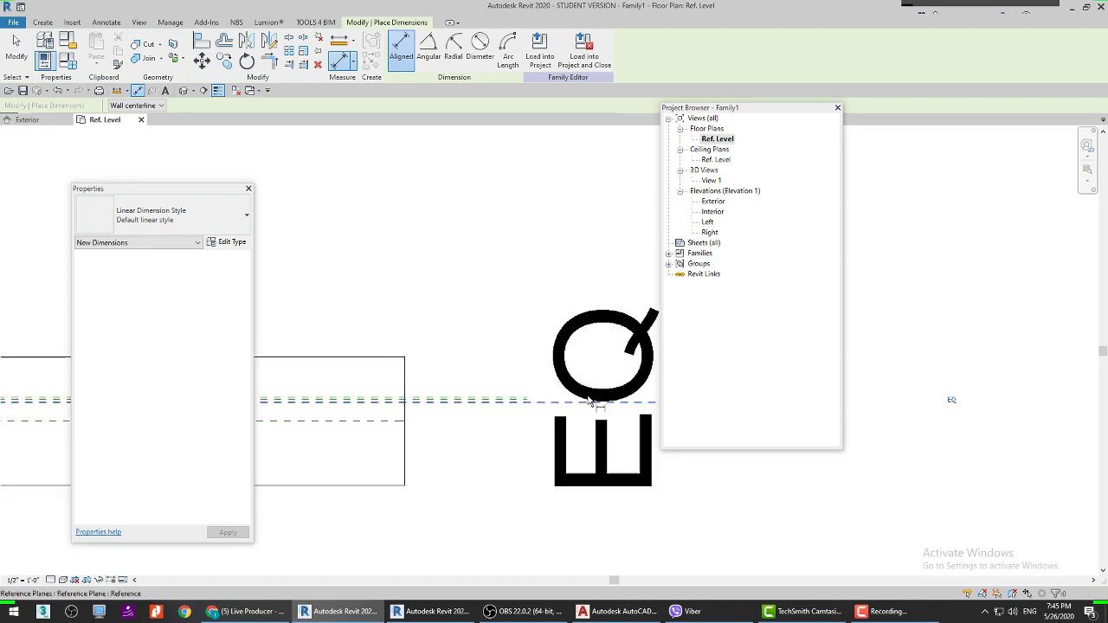
{"action": "scroll", "coordinate": [511, 411], "scroll_direction": "up", "scroll_amount": 5}
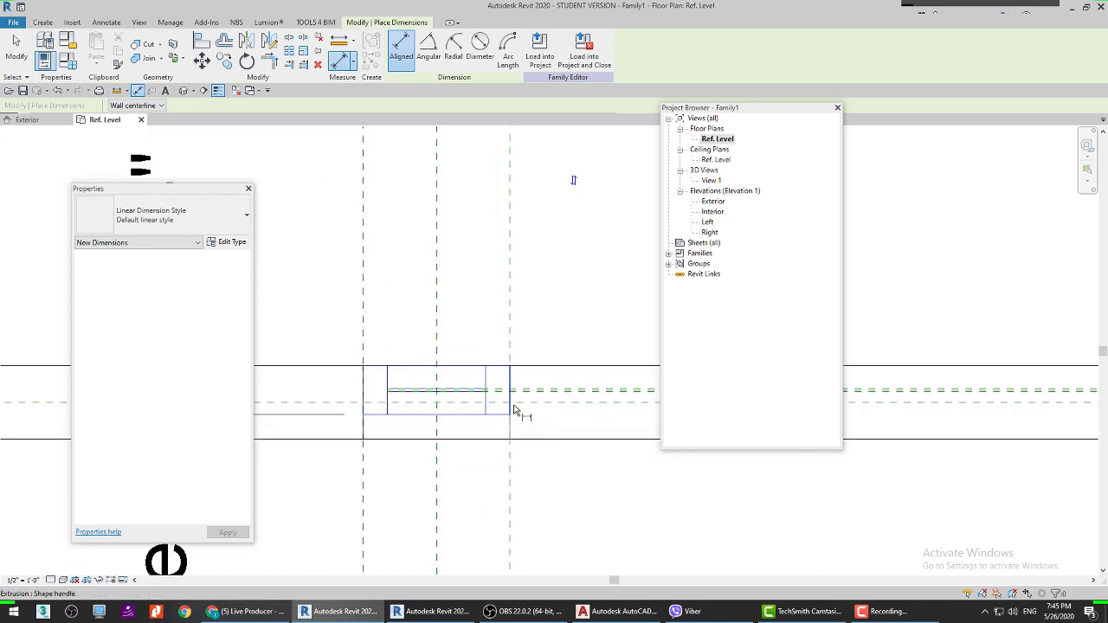
{"action": "left_click", "coordinate": [433, 335]}
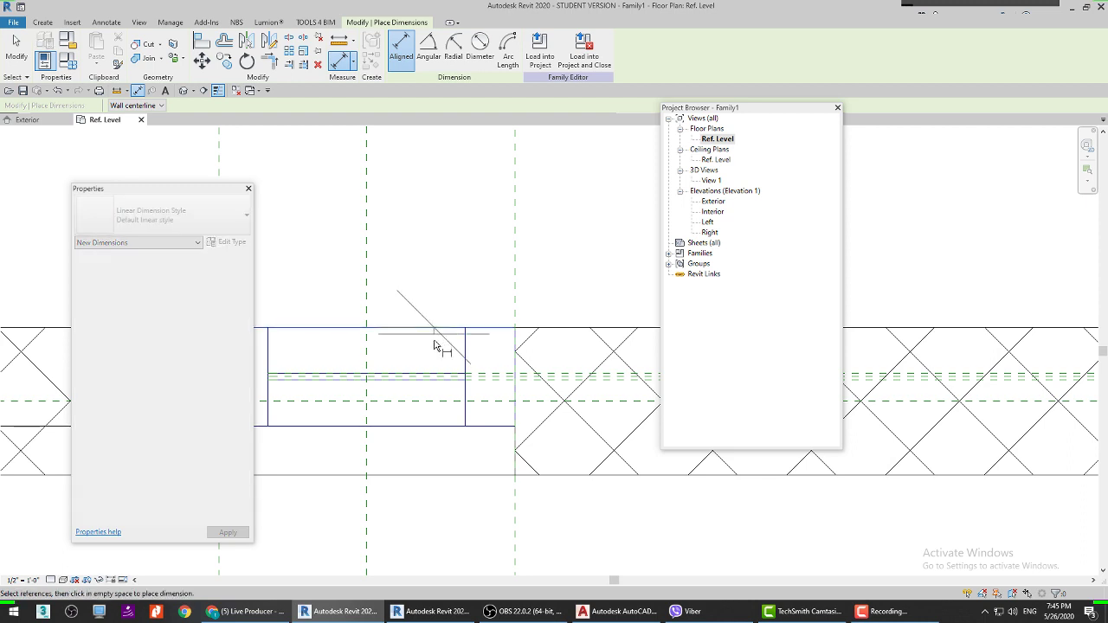
{"action": "scroll", "coordinate": [432, 383], "scroll_direction": "up", "scroll_amount": 2}
{"action": "scroll", "coordinate": [437, 385], "scroll_direction": "up", "scroll_amount": 3}
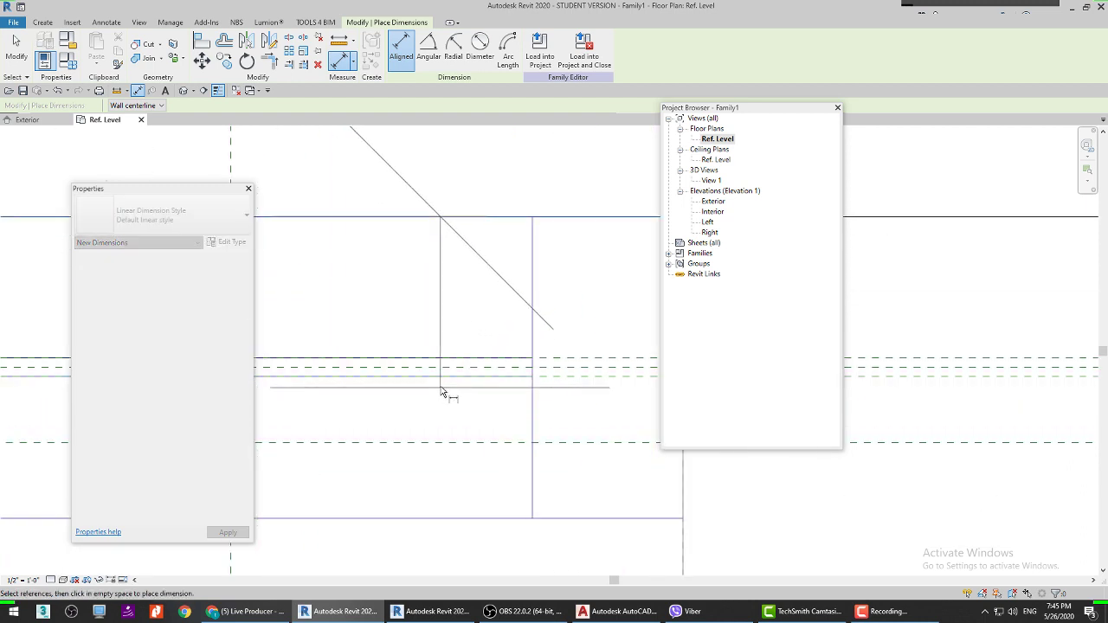
{"action": "scroll", "coordinate": [459, 389], "scroll_direction": "down", "scroll_amount": 3}
{"action": "scroll", "coordinate": [481, 413], "scroll_direction": "down", "scroll_amount": 5}
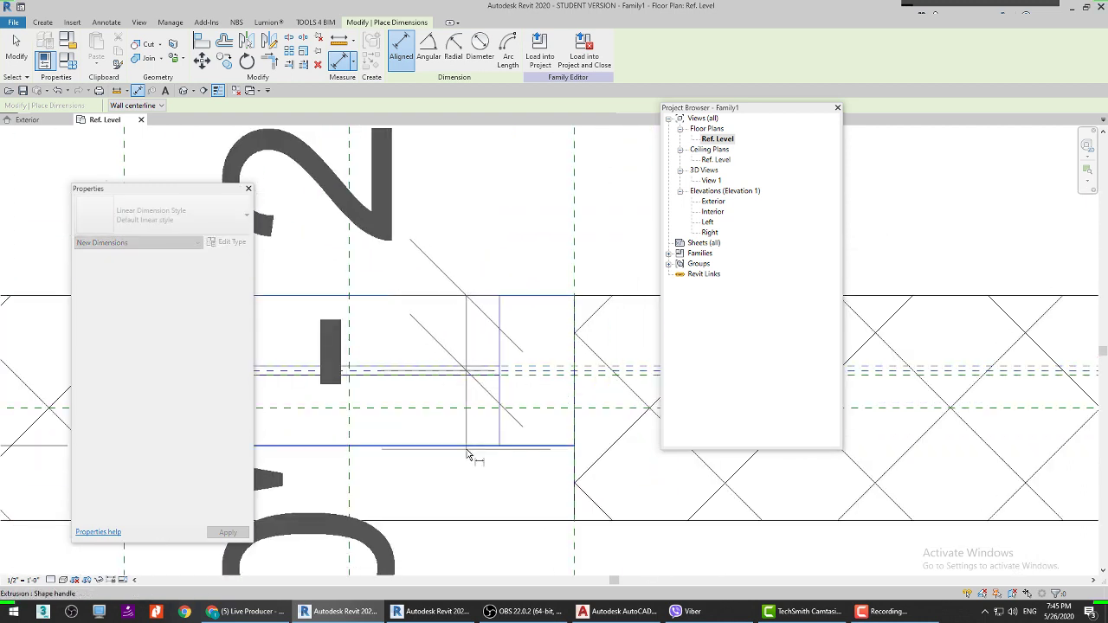
{"action": "middle_click_drag", "start_coordinate": [490, 458], "coordinate": [384, 457]}
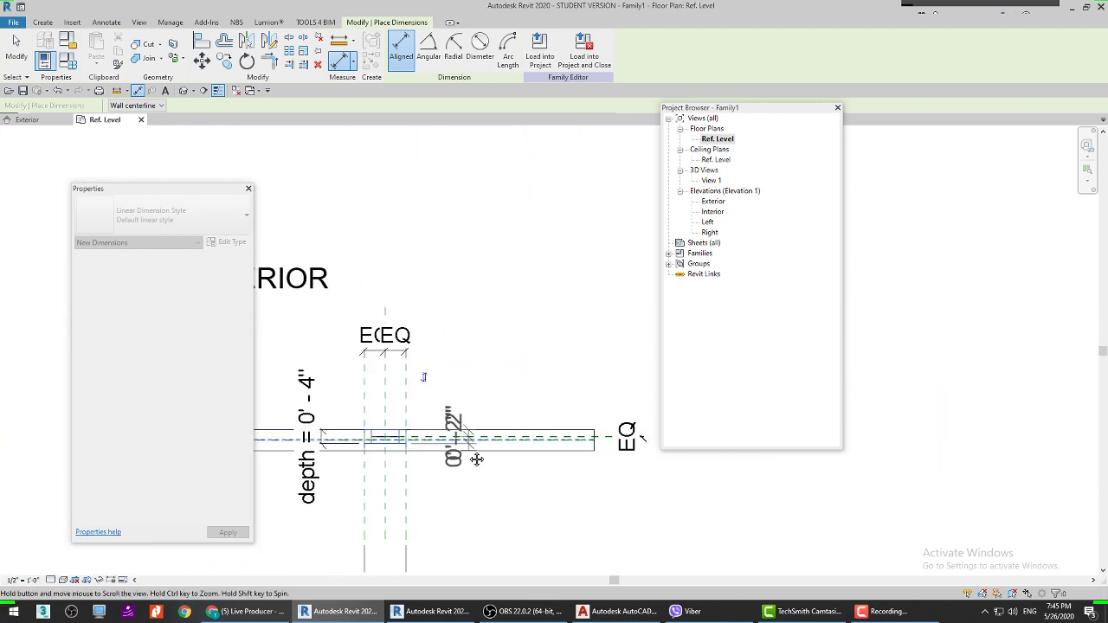
{"action": "scroll", "coordinate": [547, 457], "scroll_direction": "up", "scroll_amount": 1}
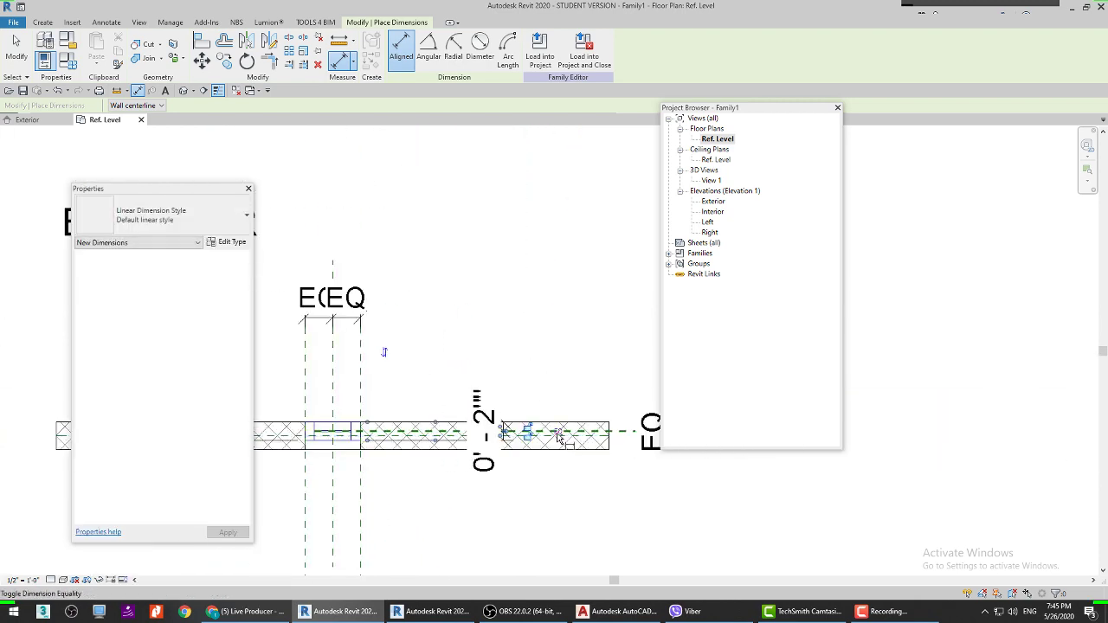
{"action": "right_click", "coordinate": [492, 308]}
{"action": "left_click", "coordinate": [501, 305]}
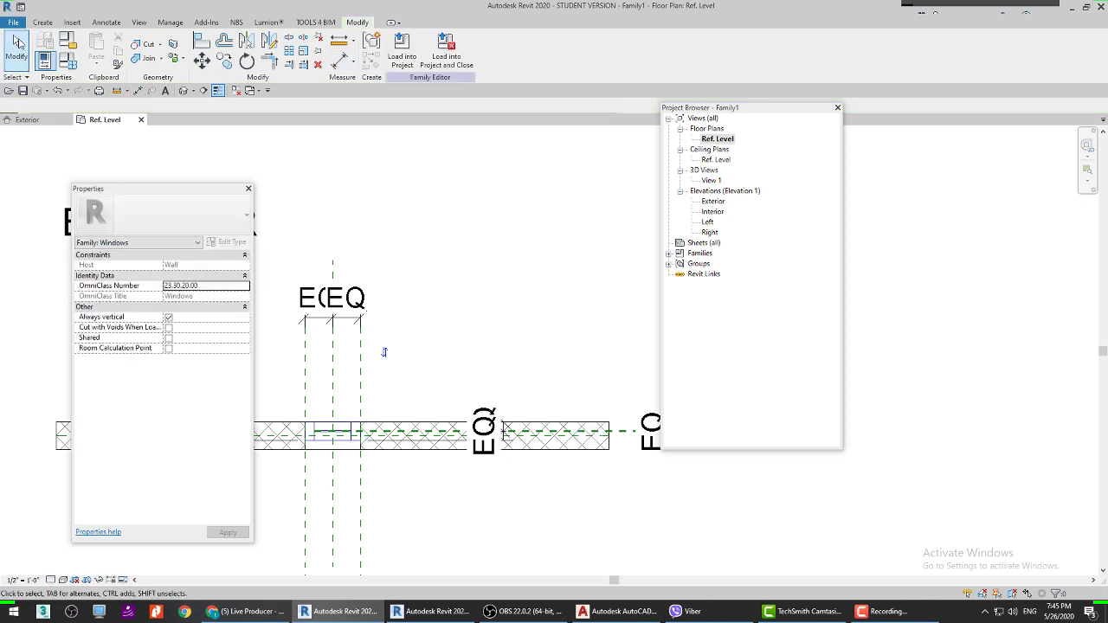
Step: Start saving the model as a family file and browse to the Desktop as the save location
{"action": "left_click", "coordinate": [18, 23]}
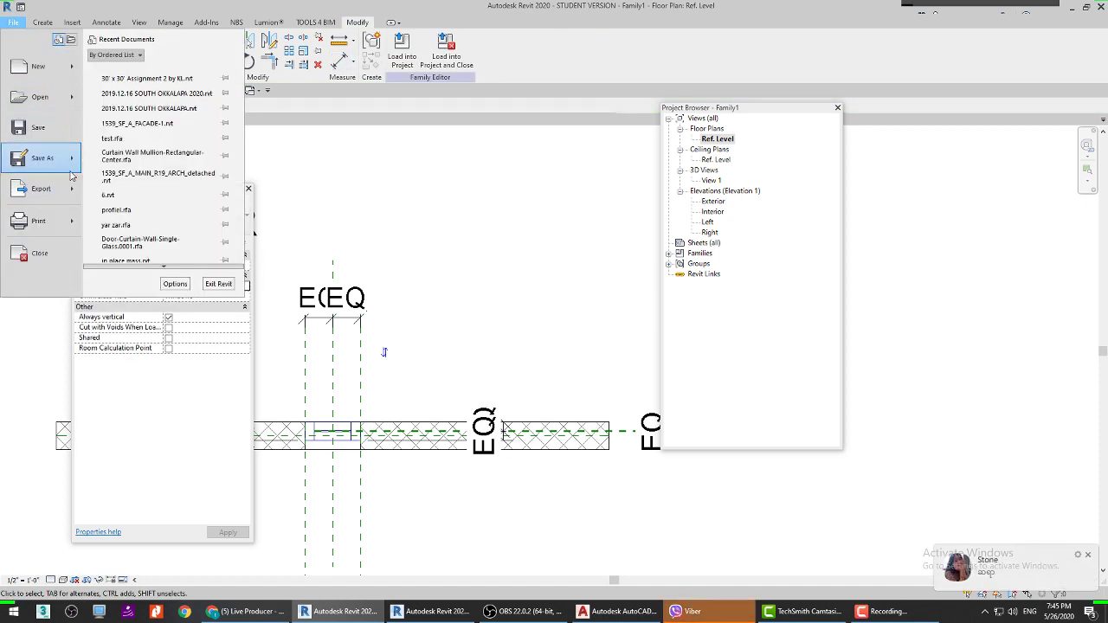
{"action": "mouse_move", "coordinate": [74, 171]}
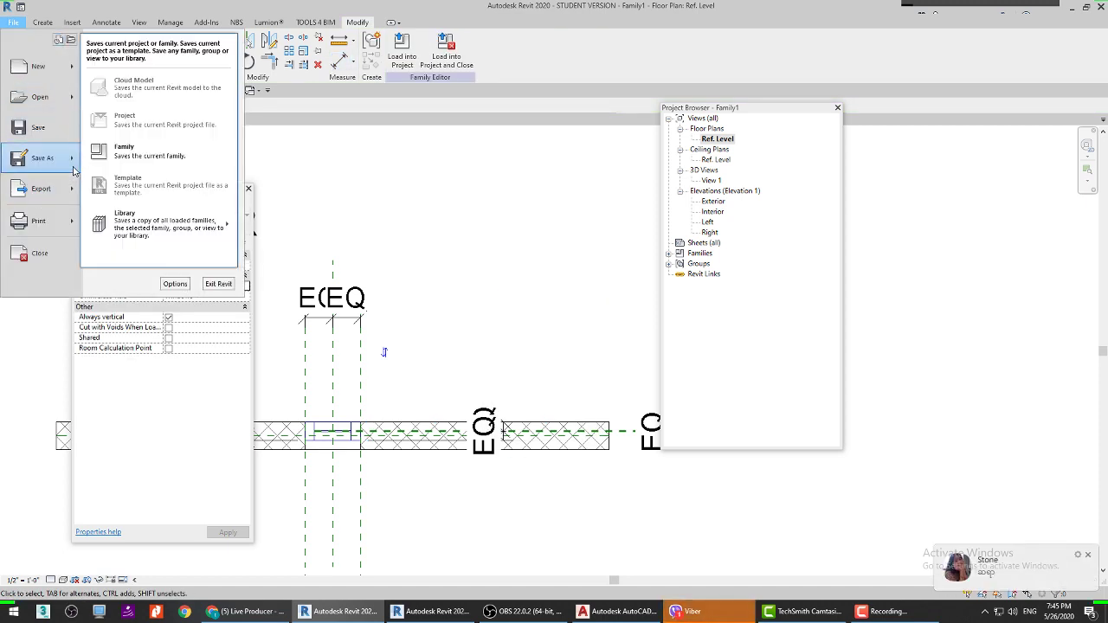
{"action": "left_click", "coordinate": [151, 157]}
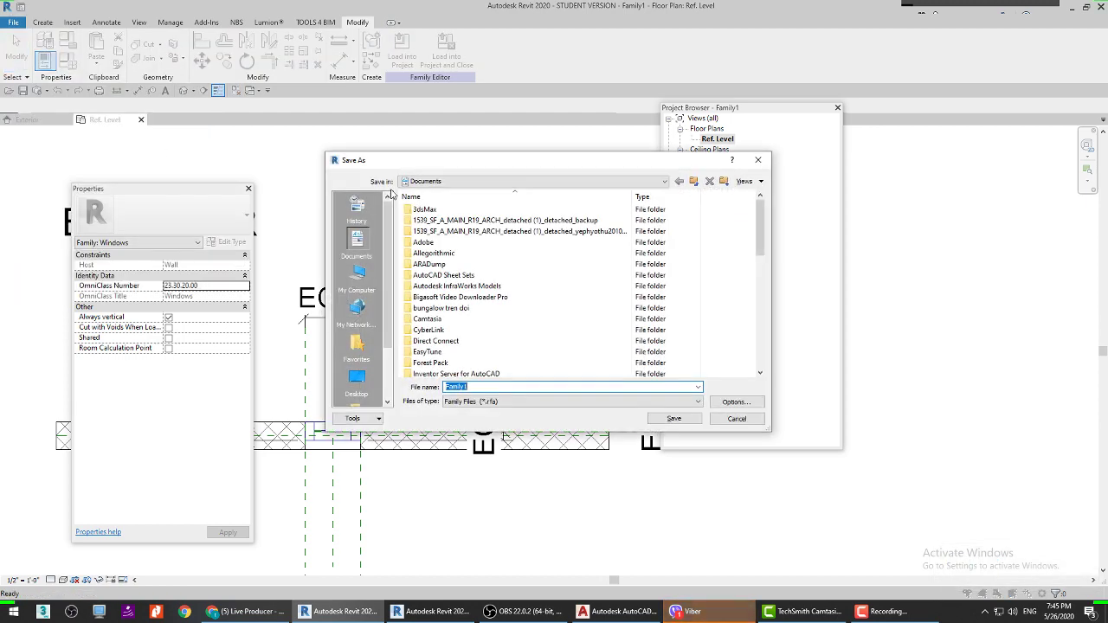
{"action": "left_click", "coordinate": [356, 275]}
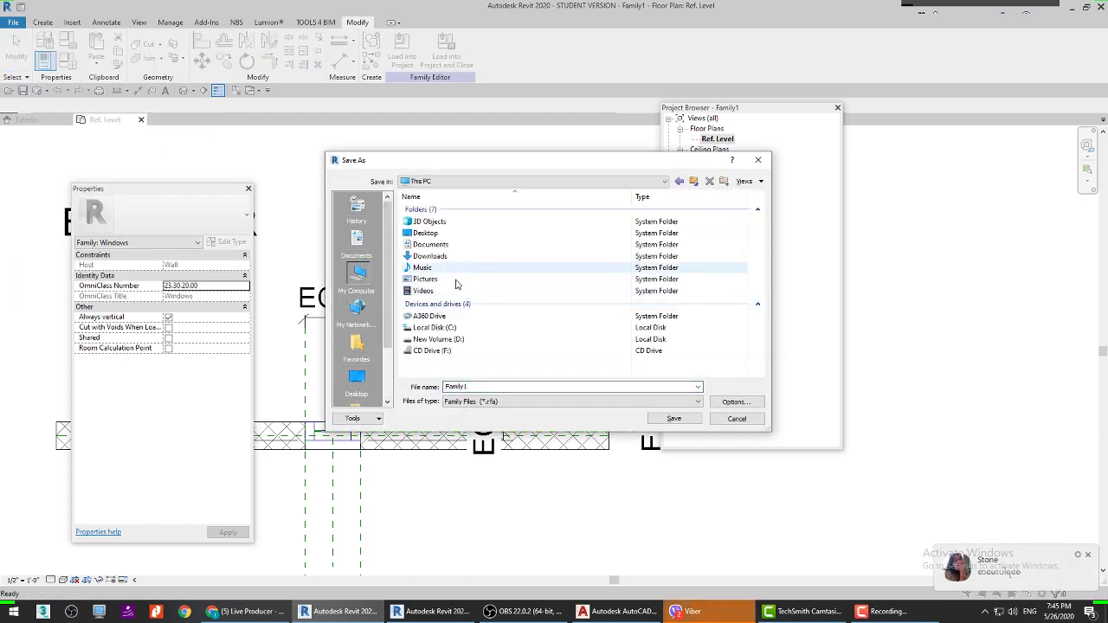
{"action": "left_click", "coordinate": [357, 379]}
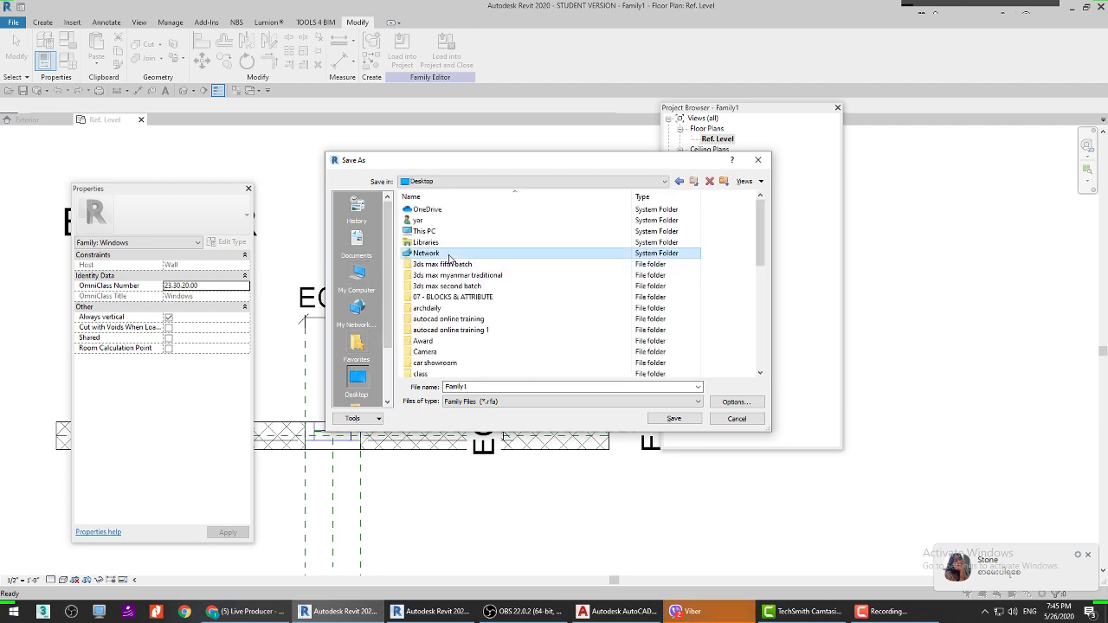
{"action": "scroll", "coordinate": [452, 258], "scroll_direction": "down", "scroll_amount": 5}
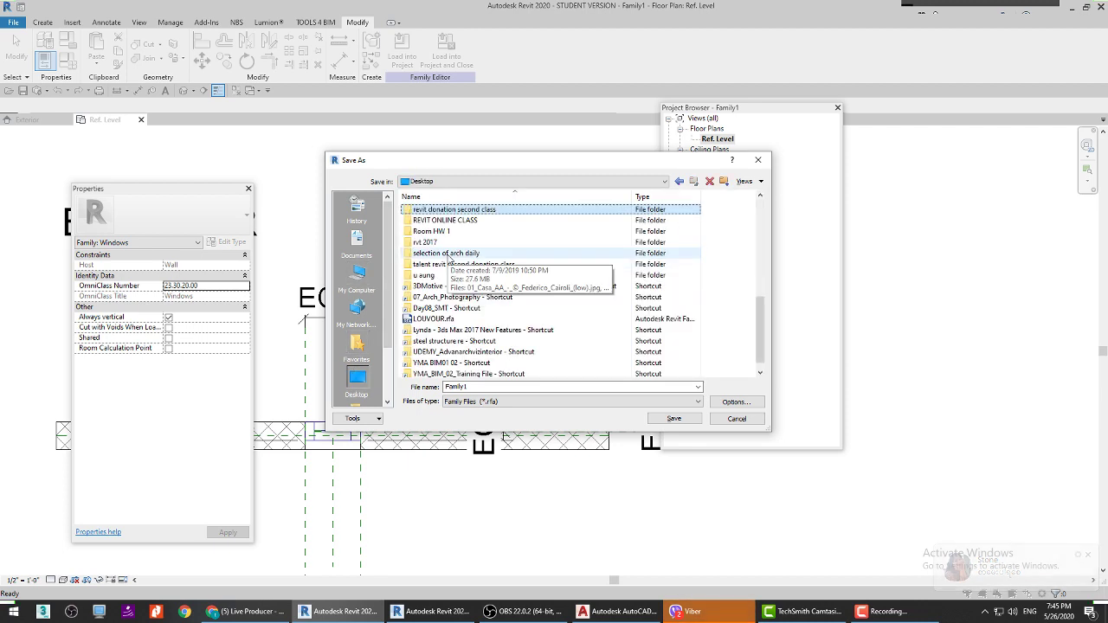
{"action": "double_click", "coordinate": [461, 213]}
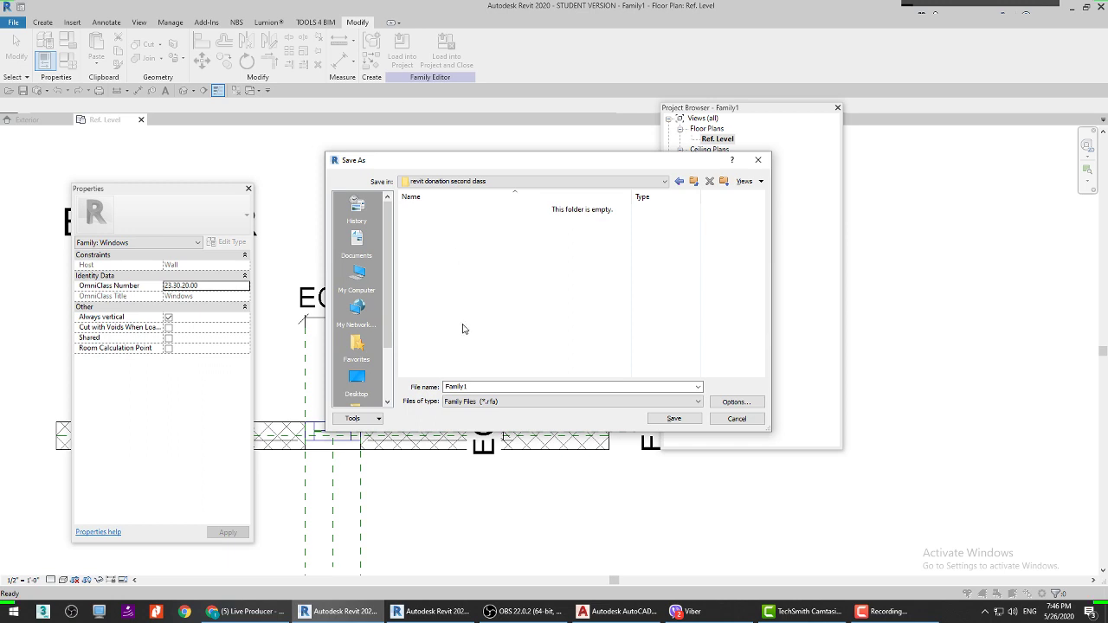
{"action": "left_click", "coordinate": [680, 183]}
Step: Set the save location to the "revit donate class" folder inside REVIT ONLINE CLASS on the Desktop
{"action": "scroll", "coordinate": [450, 238], "scroll_direction": "down", "scroll_amount": 5}
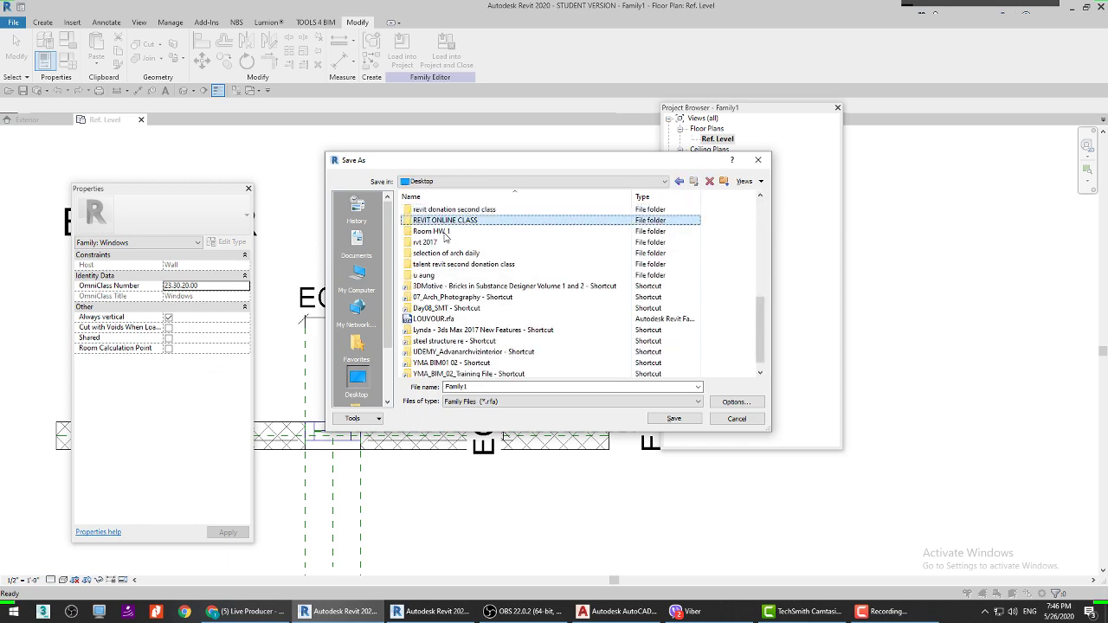
{"action": "double_click", "coordinate": [451, 222]}
{"action": "scroll", "coordinate": [467, 346], "scroll_direction": "down", "scroll_amount": 5}
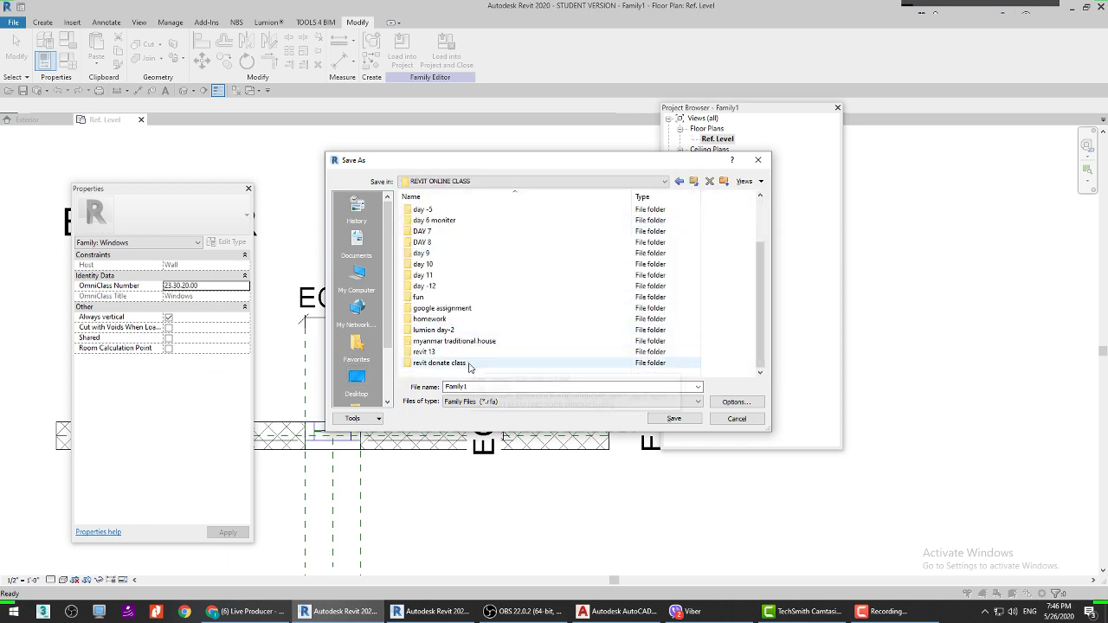
{"action": "double_click", "coordinate": [469, 366]}
{"action": "right_click", "coordinate": [463, 347]}
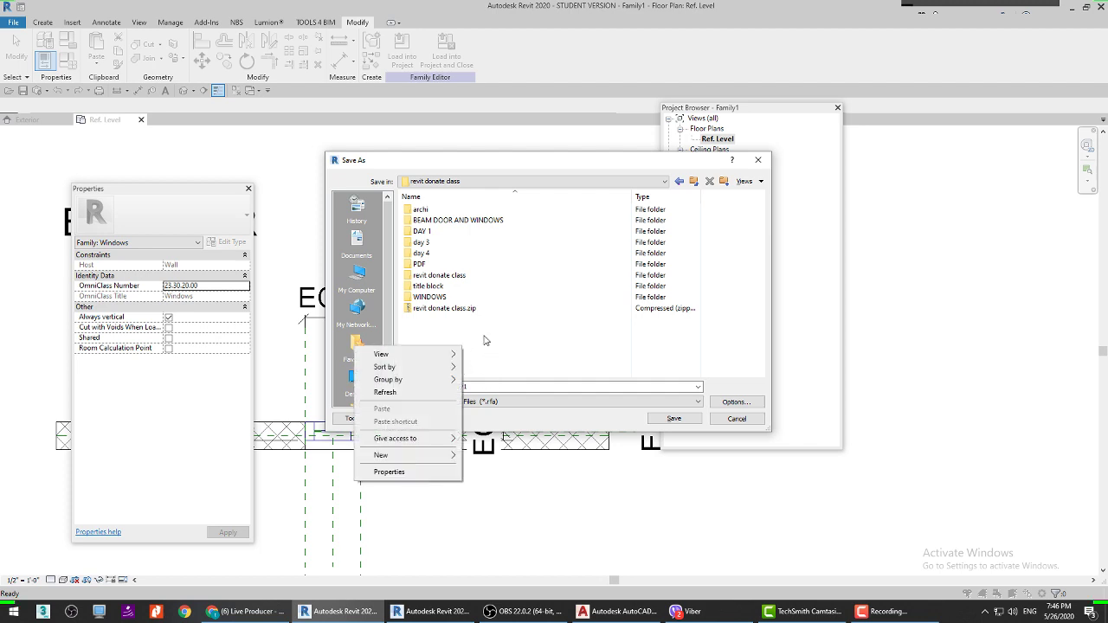
{"action": "left_click", "coordinate": [485, 340]}
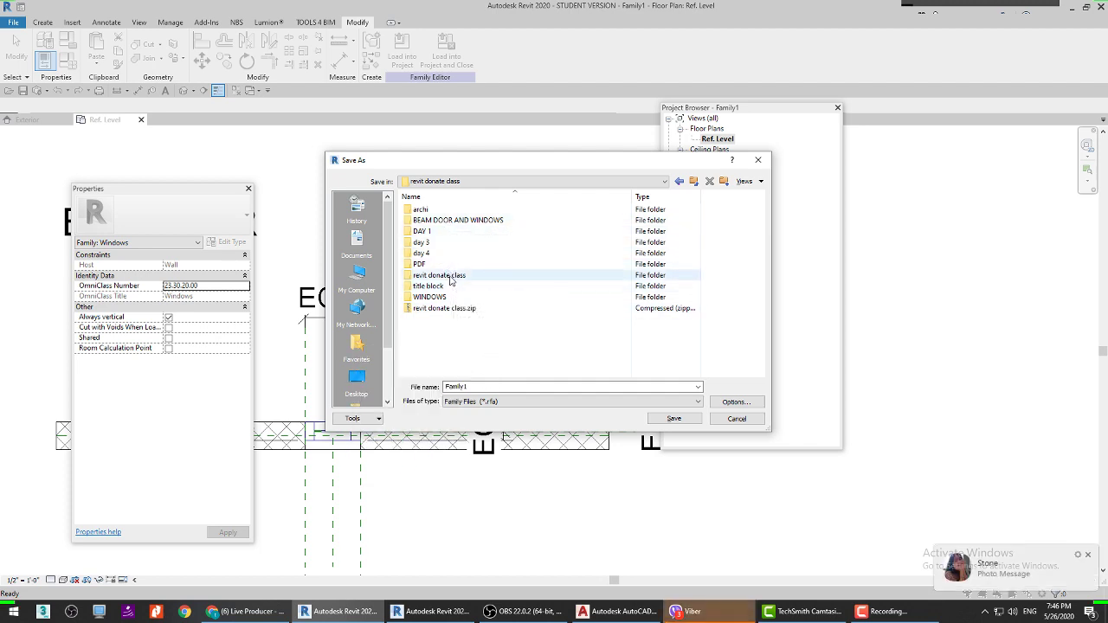
{"action": "double_click", "coordinate": [441, 220]}
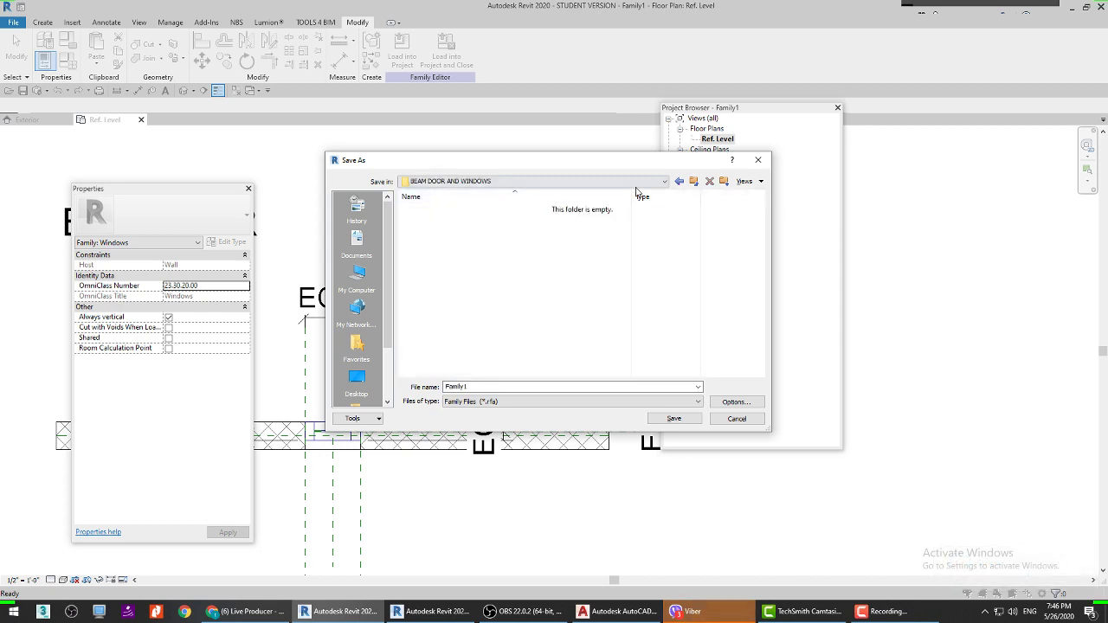
{"action": "left_click", "coordinate": [680, 181]}
Step: Name the family file "funlight" with the prefix "aluminum" and save it in this folder
{"action": "double_click", "coordinate": [524, 387]}
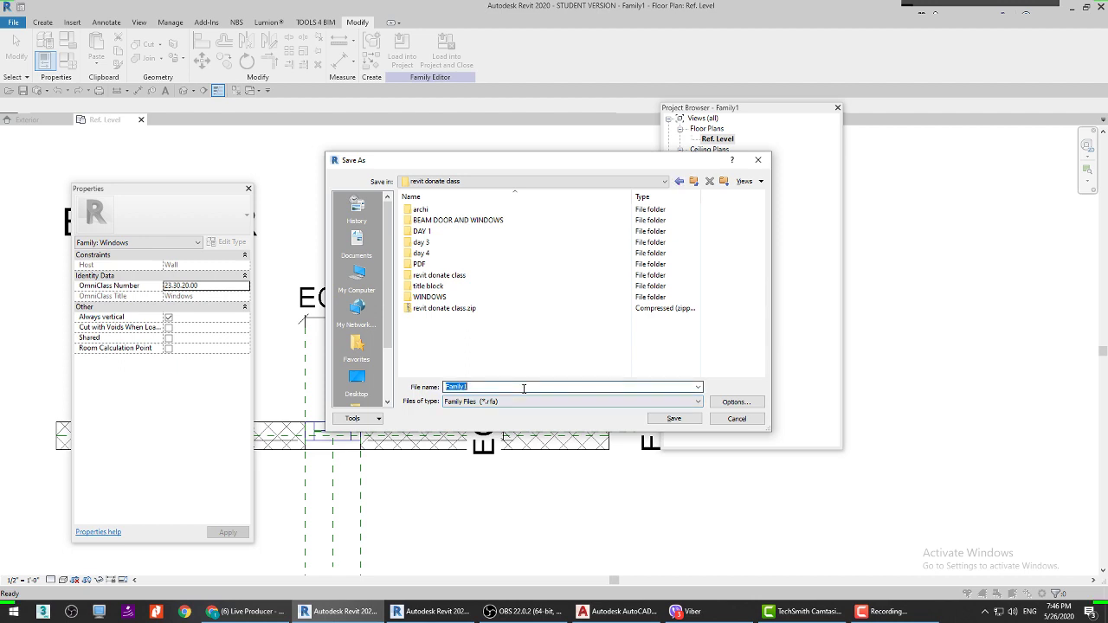
{"action": "type", "text": "fur"}
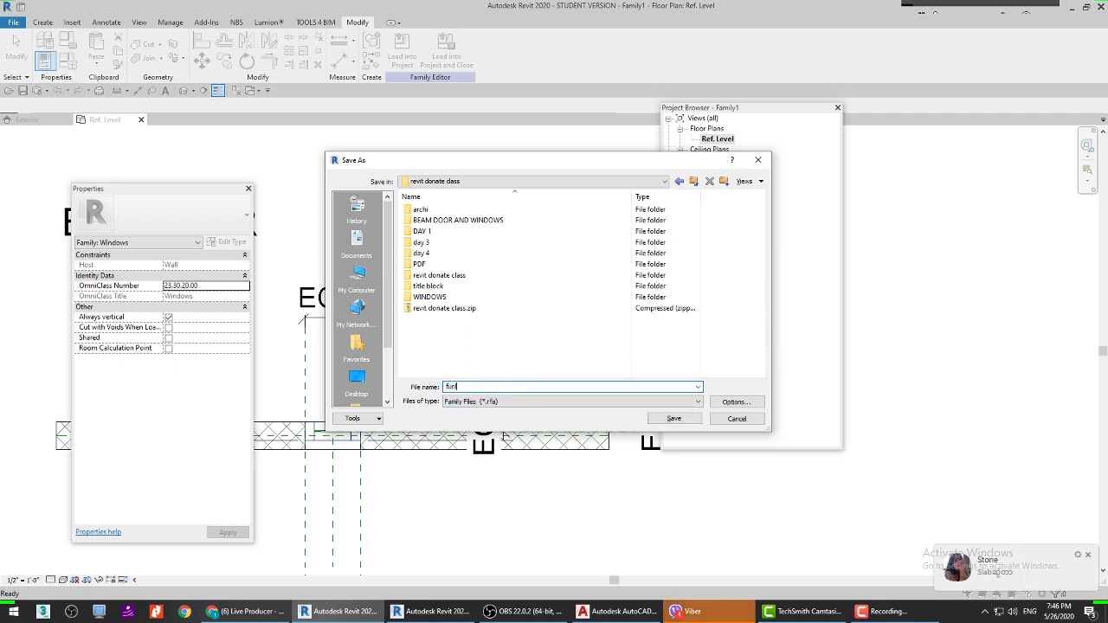
{"action": "type", "text": "light"}
{"action": "key", "text": "Home"}
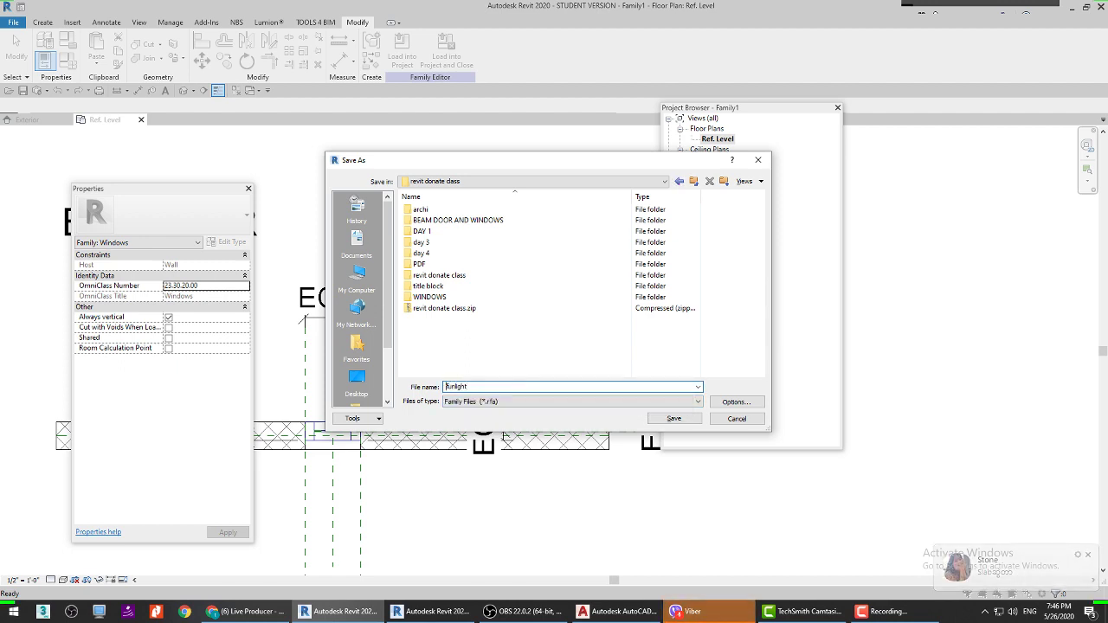
{"action": "type", "text": "aluminum"}
{"action": "type", "text": "m"}
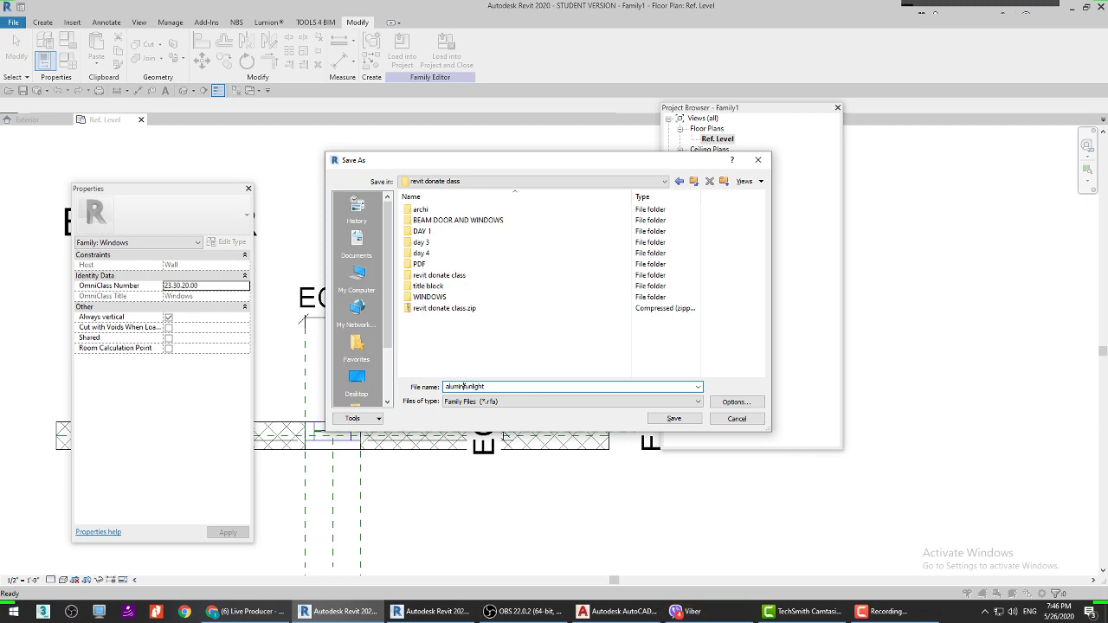
{"action": "key", "text": "Return"}
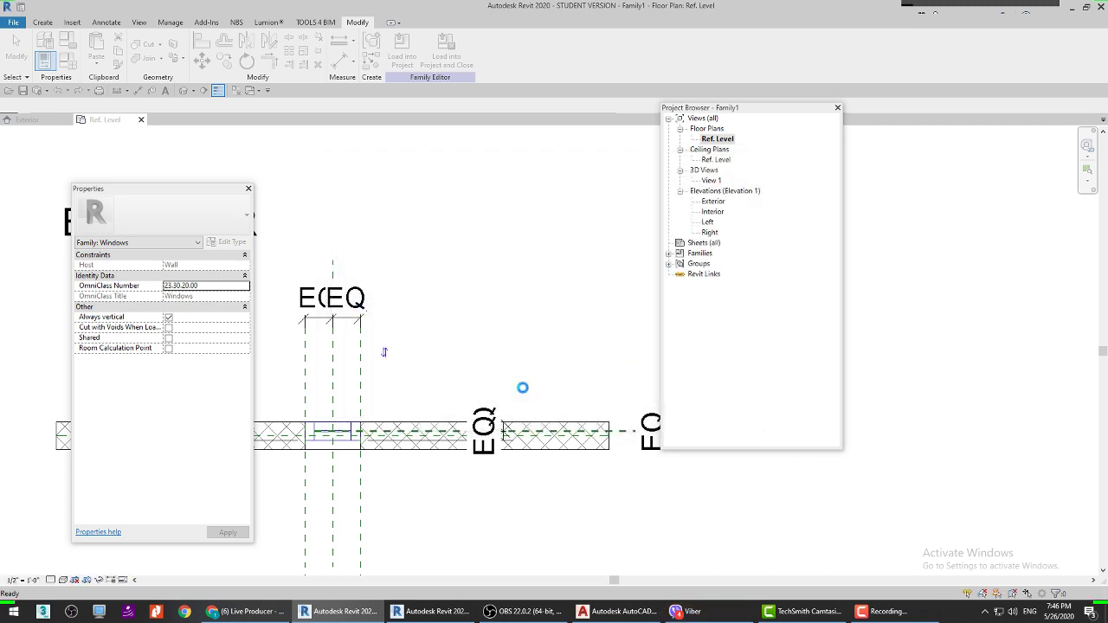
Step: Close the family's Revit session and add a Love reaction to the two newest comments on the Facebook live stream
{"action": "left_click", "coordinate": [1100, 7]}
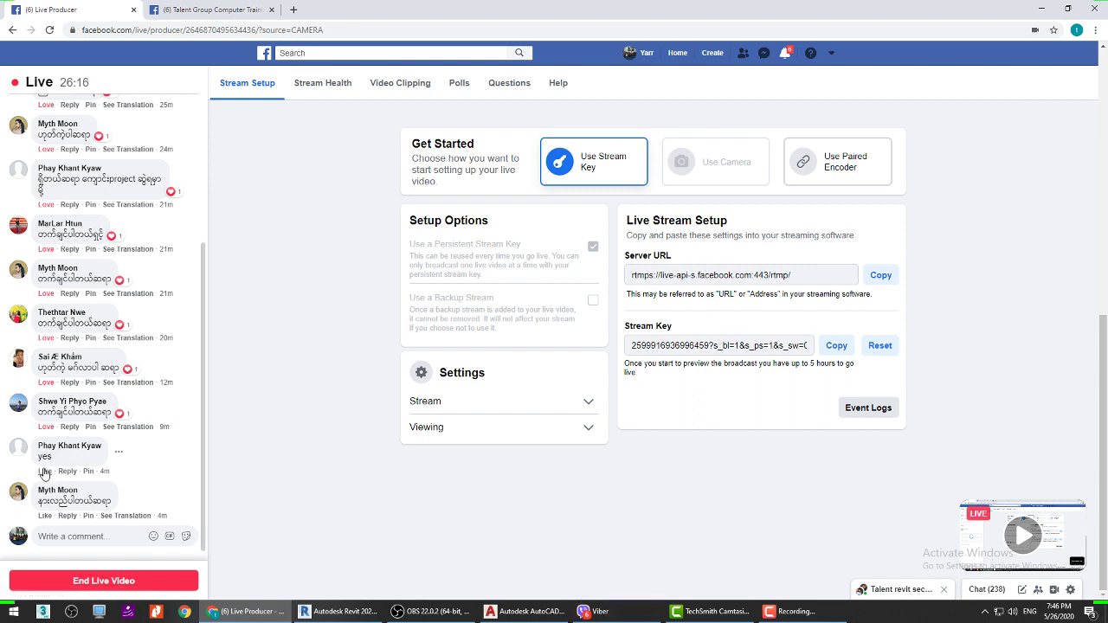
{"action": "mouse_move", "coordinate": [44, 474]}
{"action": "left_click", "coordinate": [70, 448]}
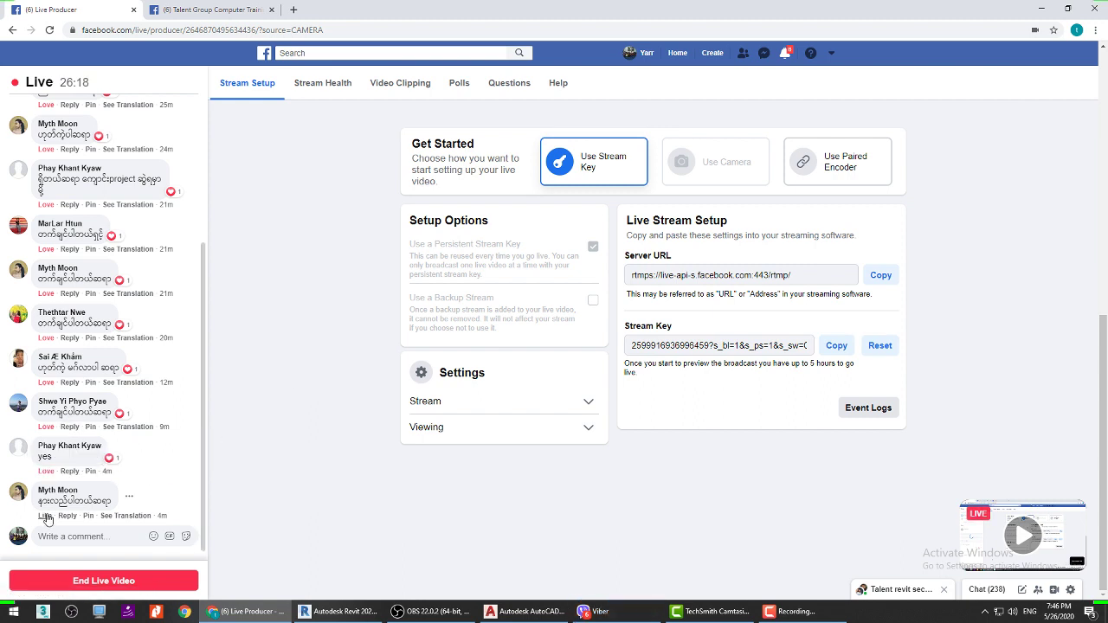
{"action": "mouse_move", "coordinate": [47, 517]}
{"action": "left_click", "coordinate": [70, 494]}
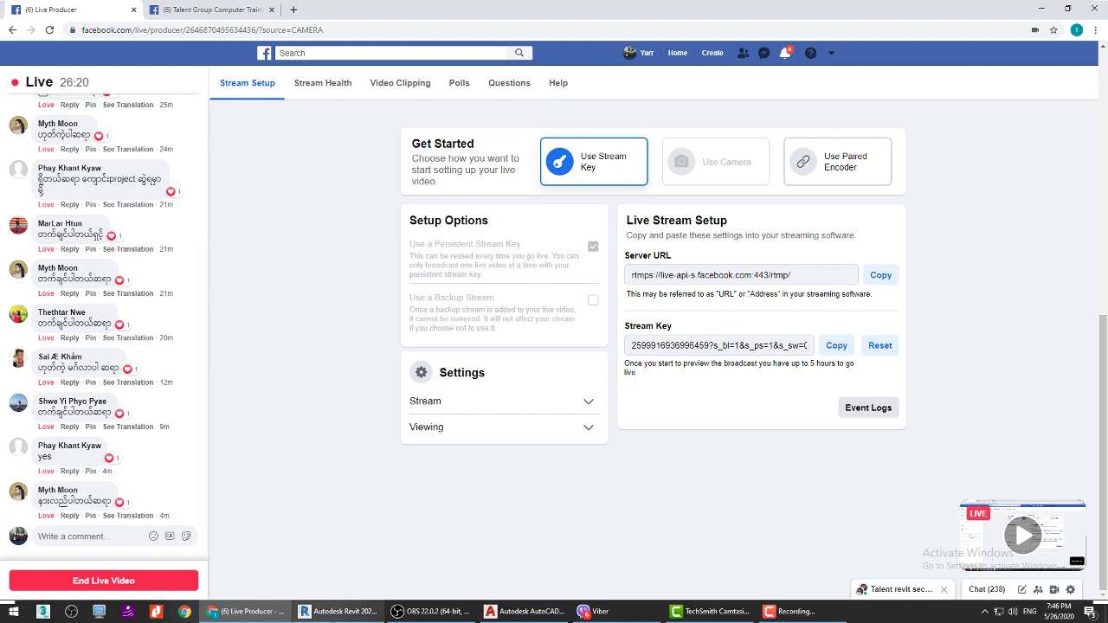
Step: Switch to the Revit session with Project1, maximize its window and open the South elevation
{"action": "left_click", "coordinate": [332, 612]}
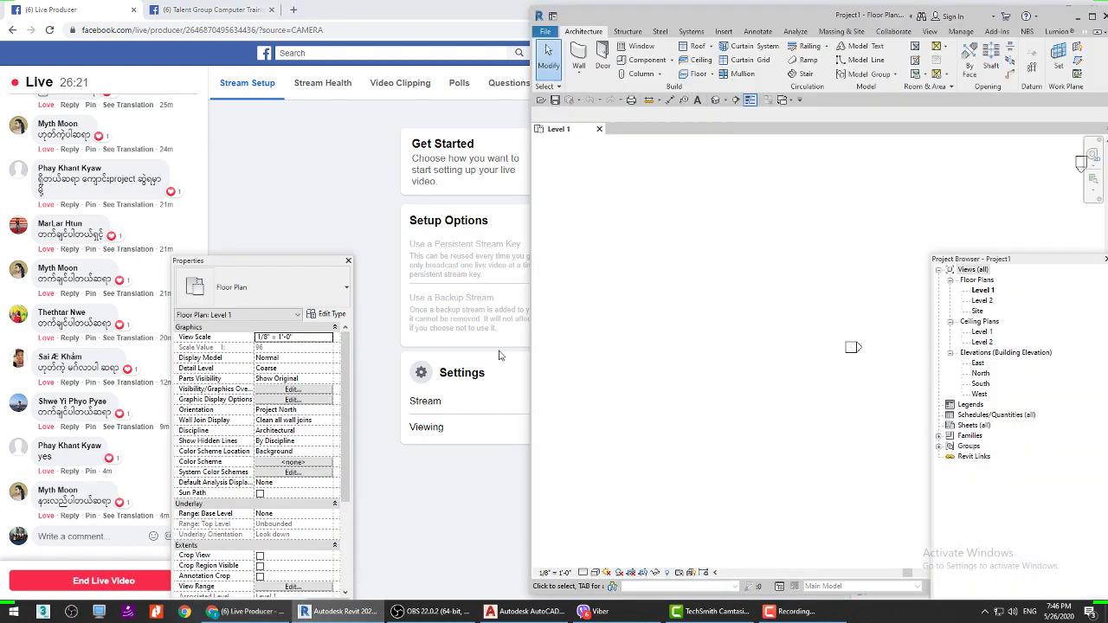
{"action": "left_click", "coordinate": [1092, 15]}
{"action": "double_click", "coordinate": [980, 384]}
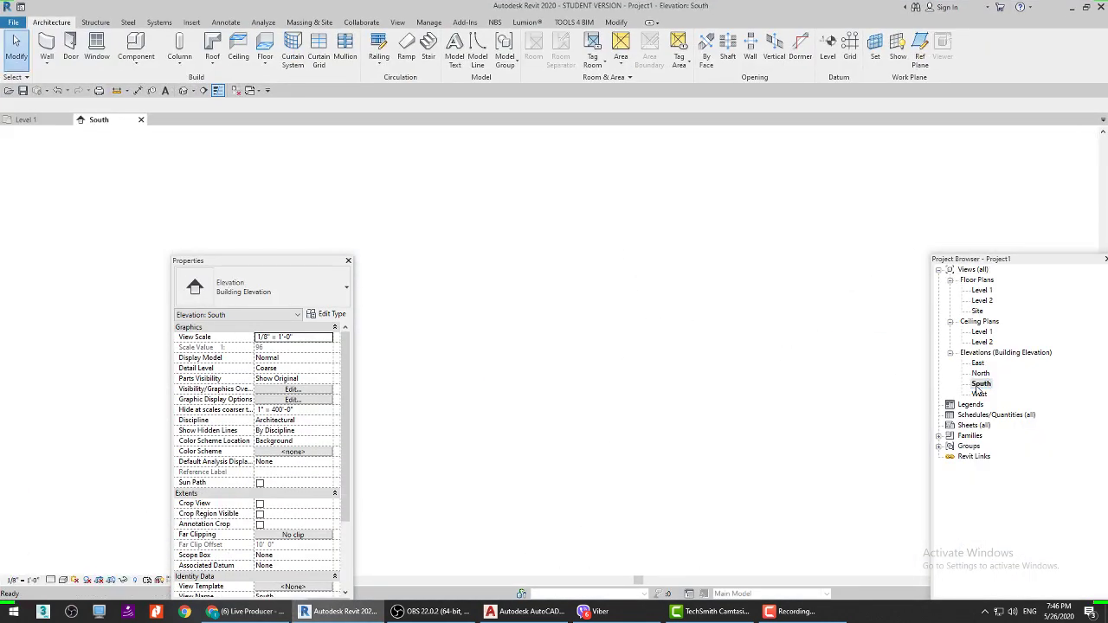
{"action": "scroll", "coordinate": [653, 366], "scroll_direction": "up", "scroll_amount": 4}
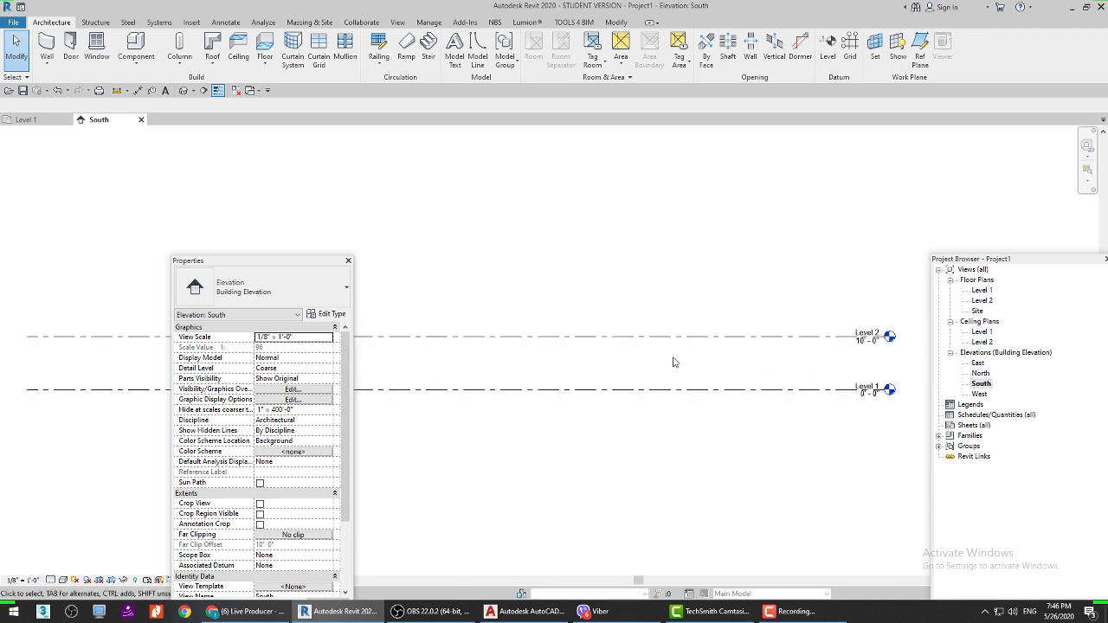
Step: Add a level at a 10'-0" offset above Level 2 by picking the Level 2 line, and open the Level 1 floor plan
{"action": "left_click_drag", "start_coordinate": [676, 363], "coordinate": [551, 211]}
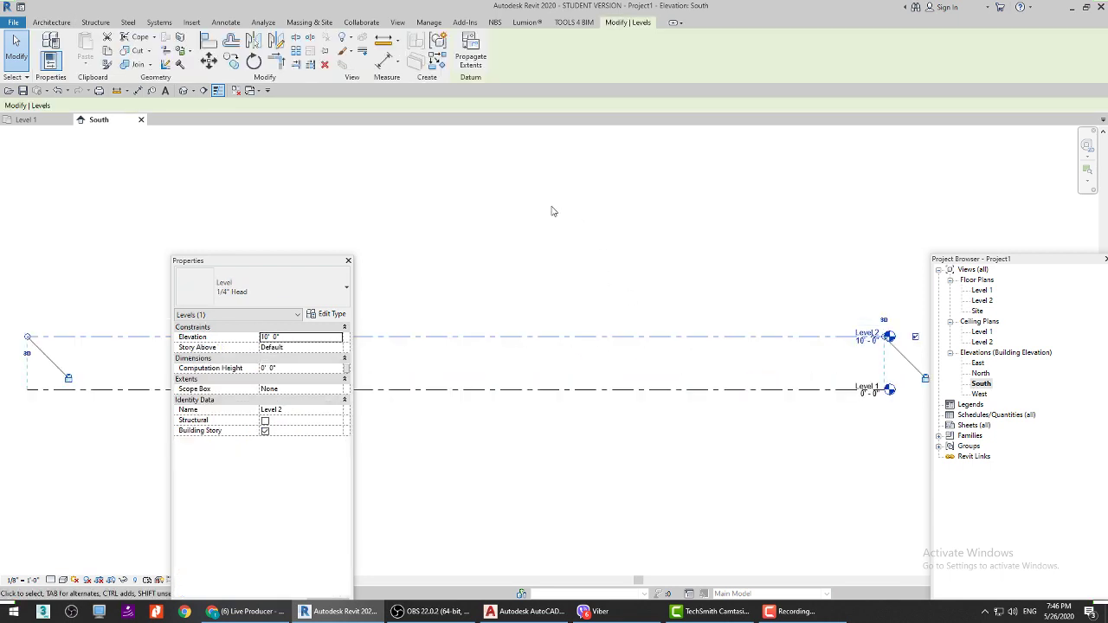
{"action": "left_click", "coordinate": [438, 62]}
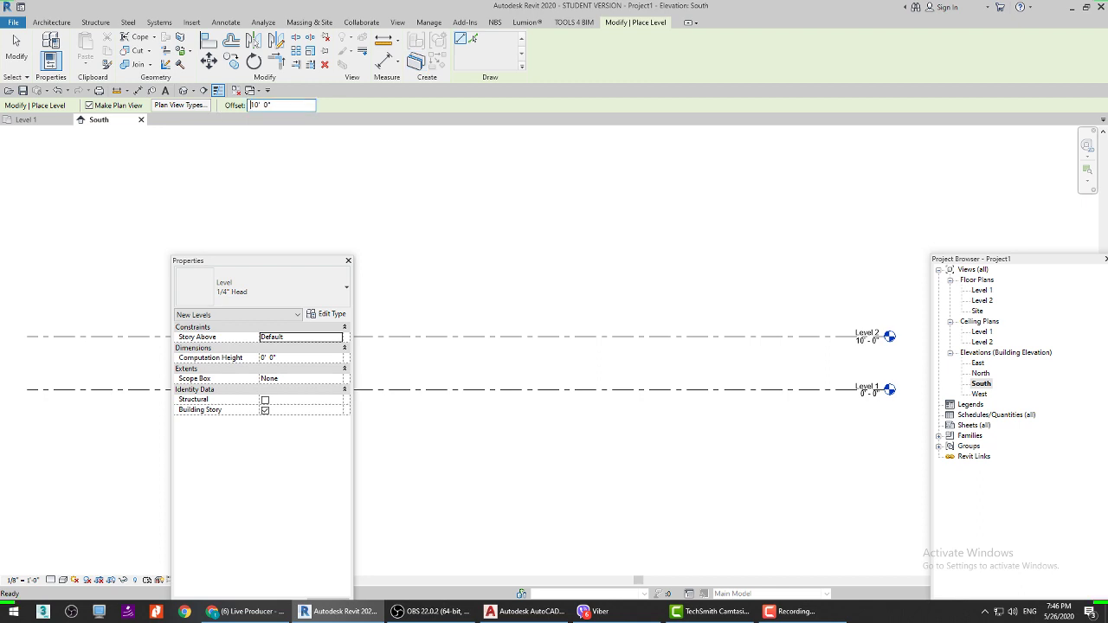
{"action": "left_click", "coordinate": [475, 41]}
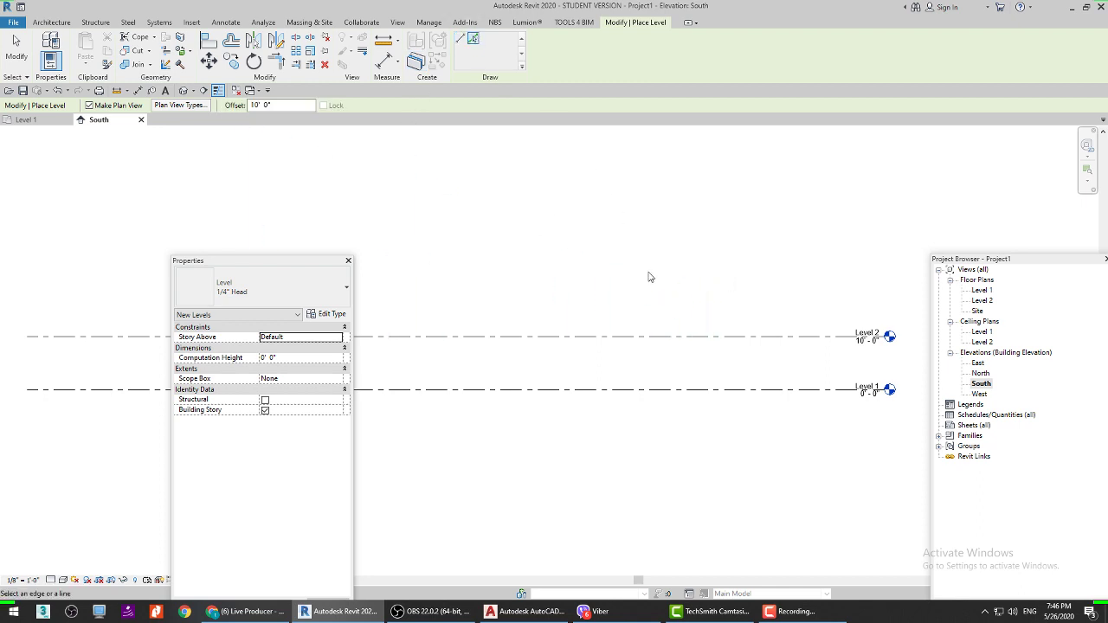
{"action": "left_click", "coordinate": [655, 338]}
{"action": "scroll", "coordinate": [638, 322], "scroll_direction": "down", "scroll_amount": 1}
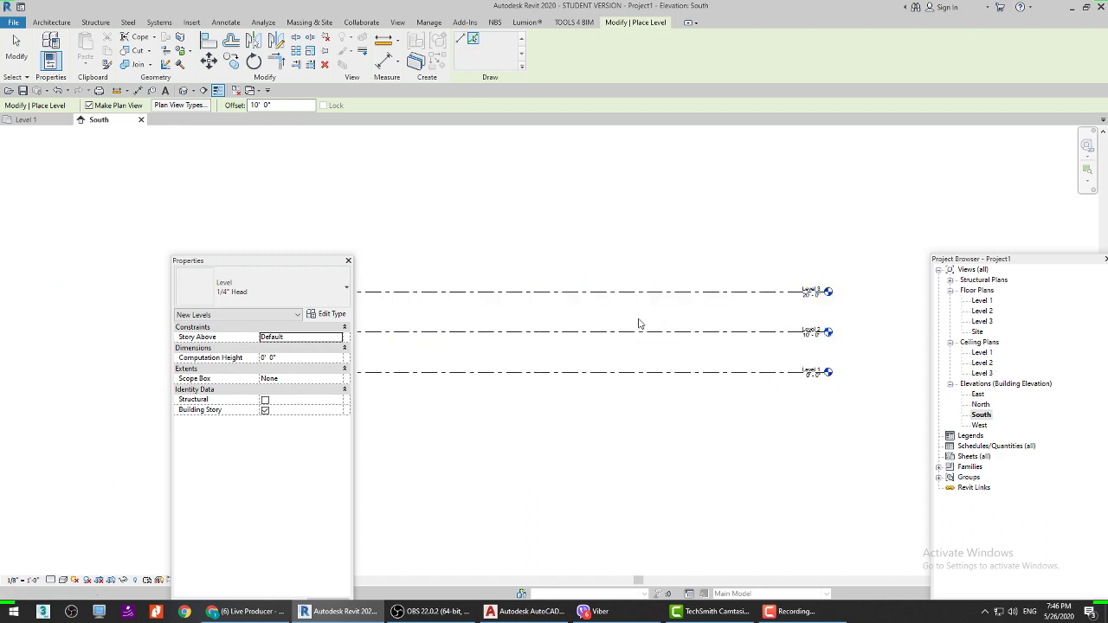
{"action": "key", "text": "Escape"}
{"action": "key", "text": "Escape"}
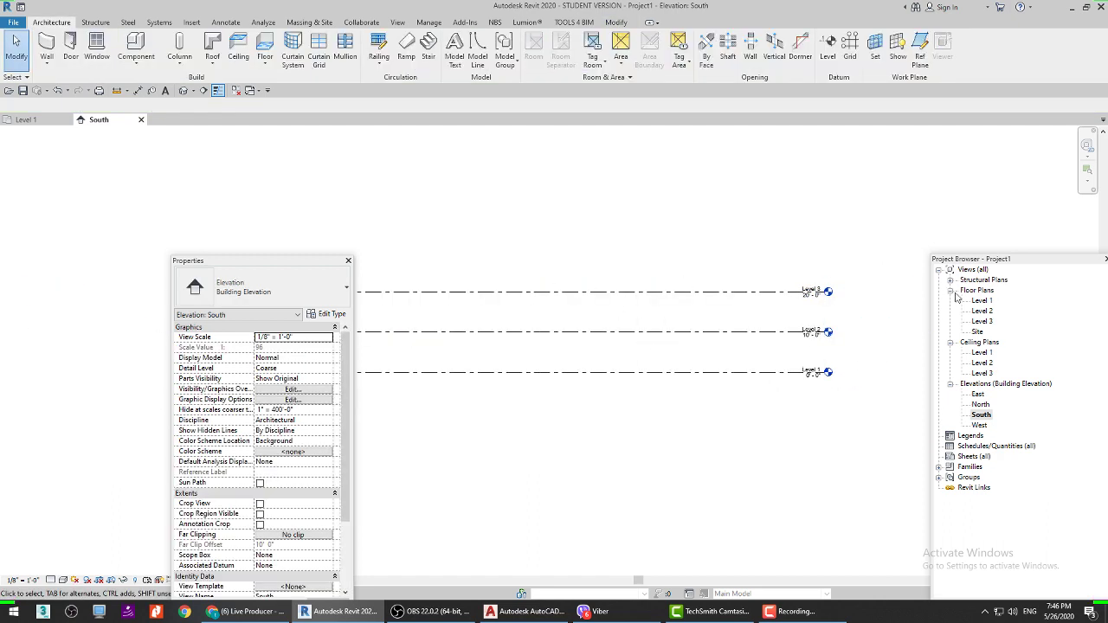
{"action": "double_click", "coordinate": [980, 301]}
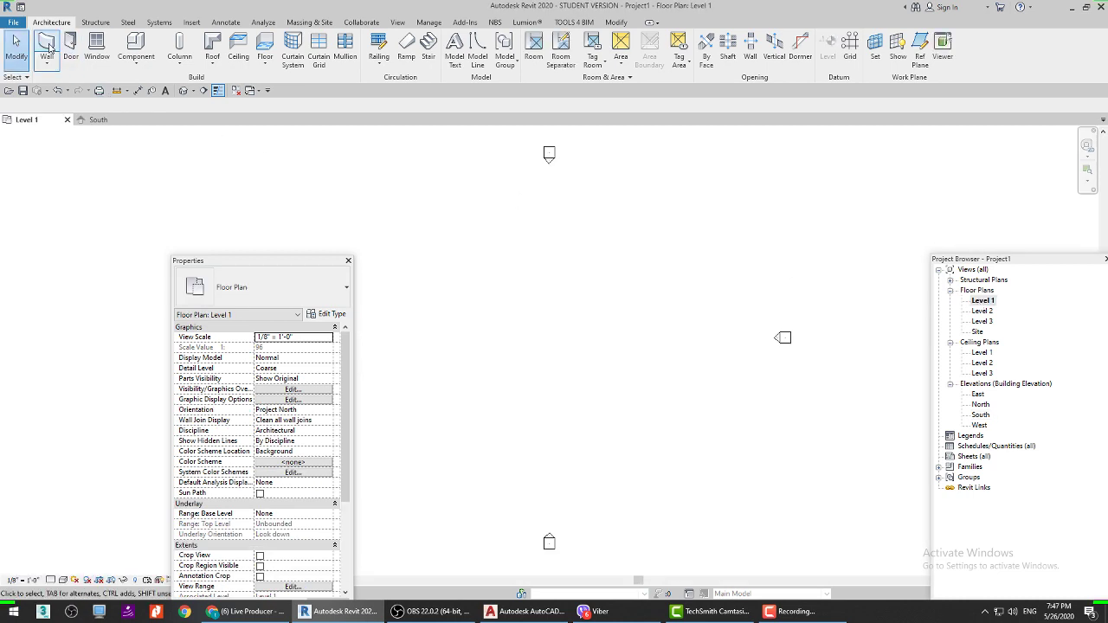
{"action": "left_click", "coordinate": [47, 45]}
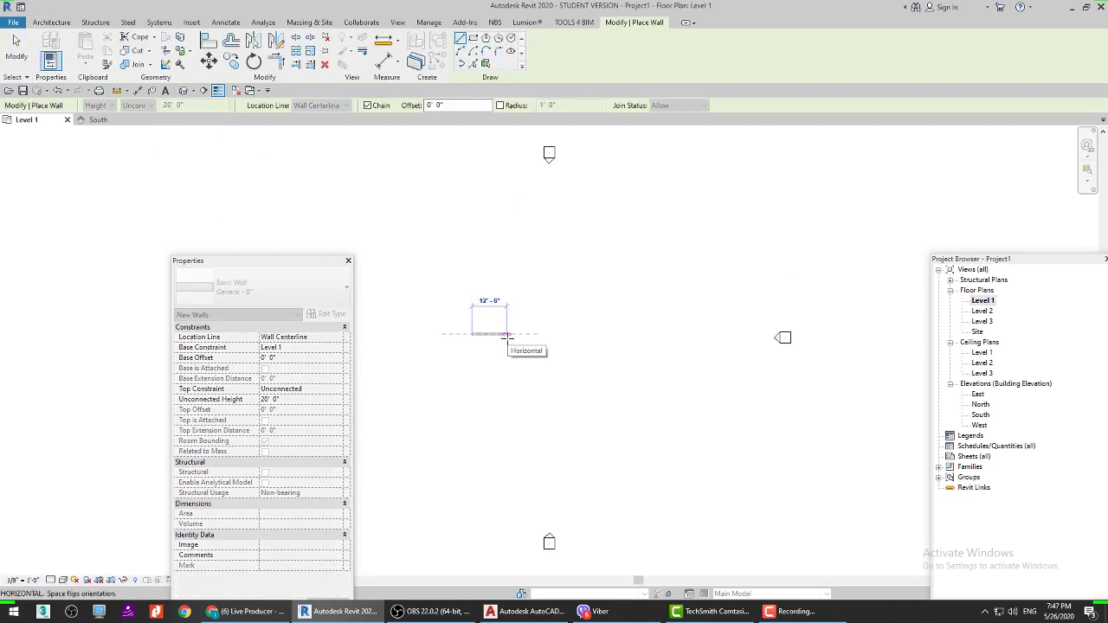
{"action": "key", "text": "Escape"}
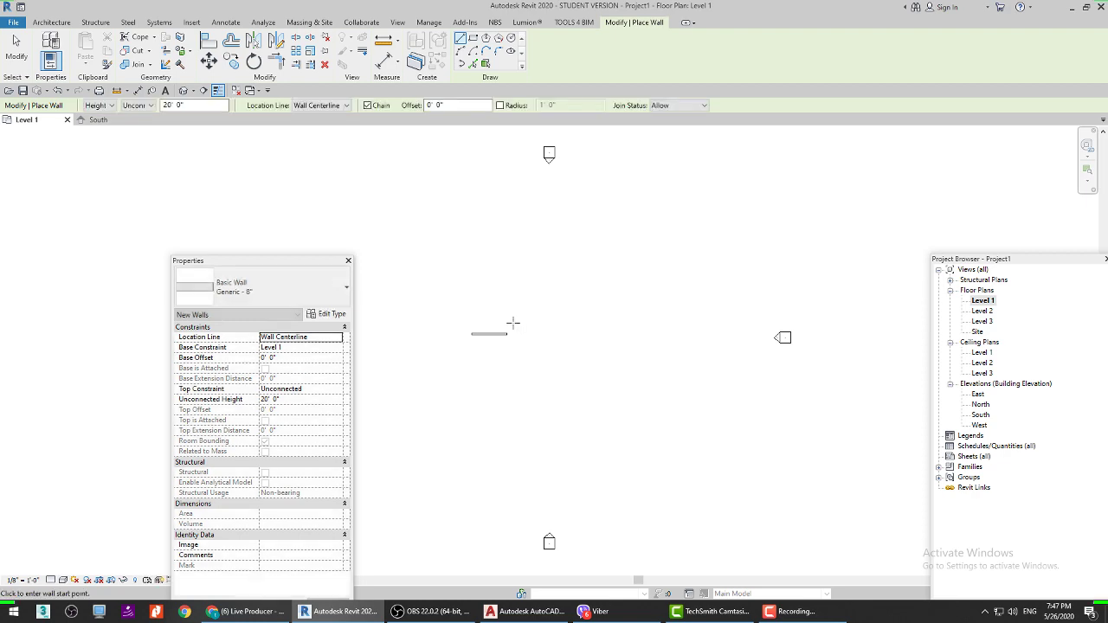
{"action": "key", "text": "Escape"}
Step: Draw a horizontal Generic - 8" wall about 12'-0" long in the Level 1 plan with its height set to Level 2
{"action": "left_click", "coordinate": [39, 50]}
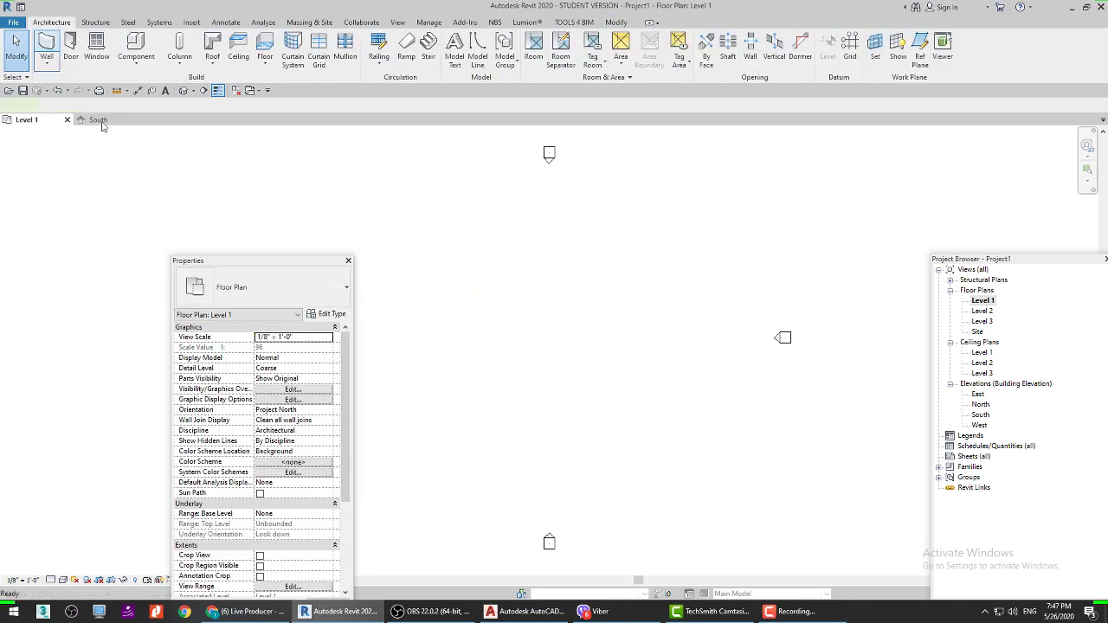
{"action": "left_click", "coordinate": [139, 105]}
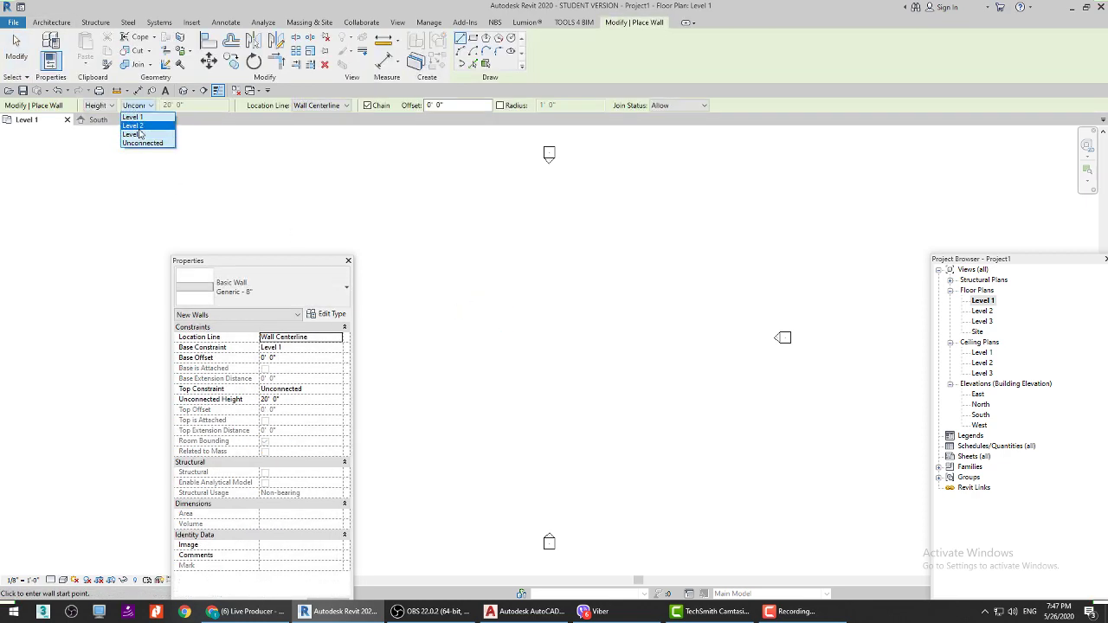
{"action": "left_click", "coordinate": [142, 114]}
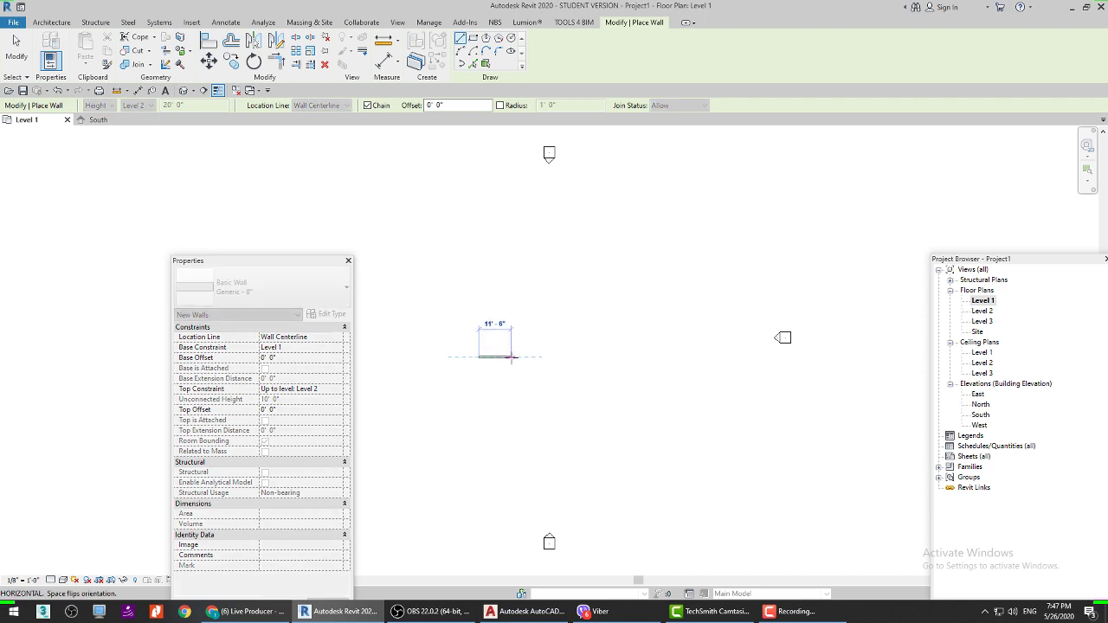
{"action": "left_click", "coordinate": [512, 357]}
{"action": "key", "text": "Escape"}
{"action": "key", "text": "Escape"}
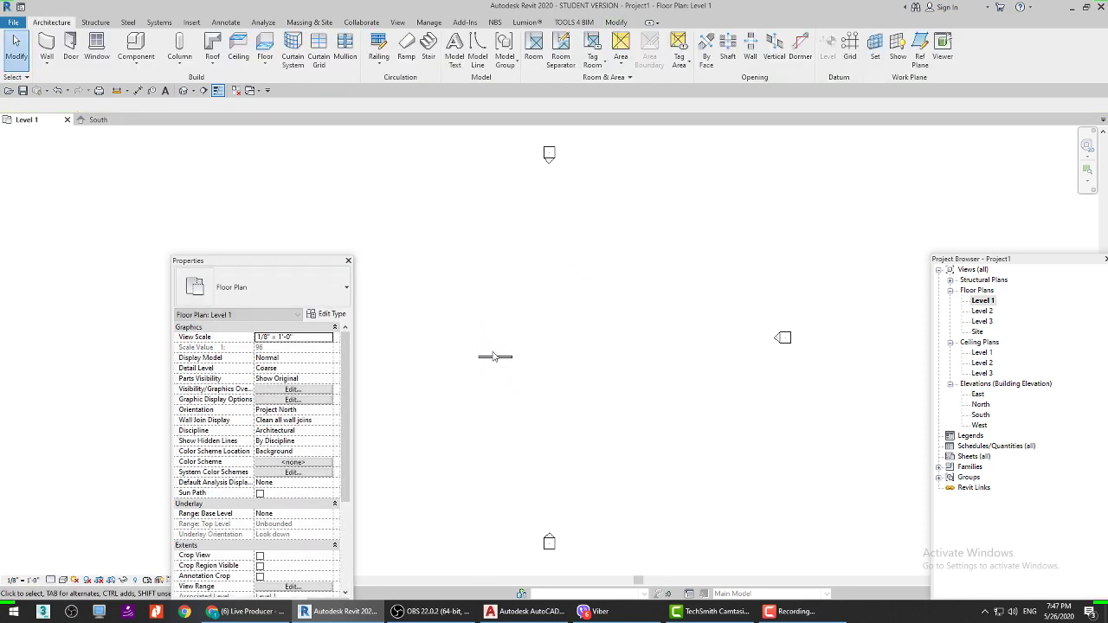
Step: Copy the wall, paste it aligned to Level 2 and open the default 3D view
{"action": "left_click", "coordinate": [491, 359]}
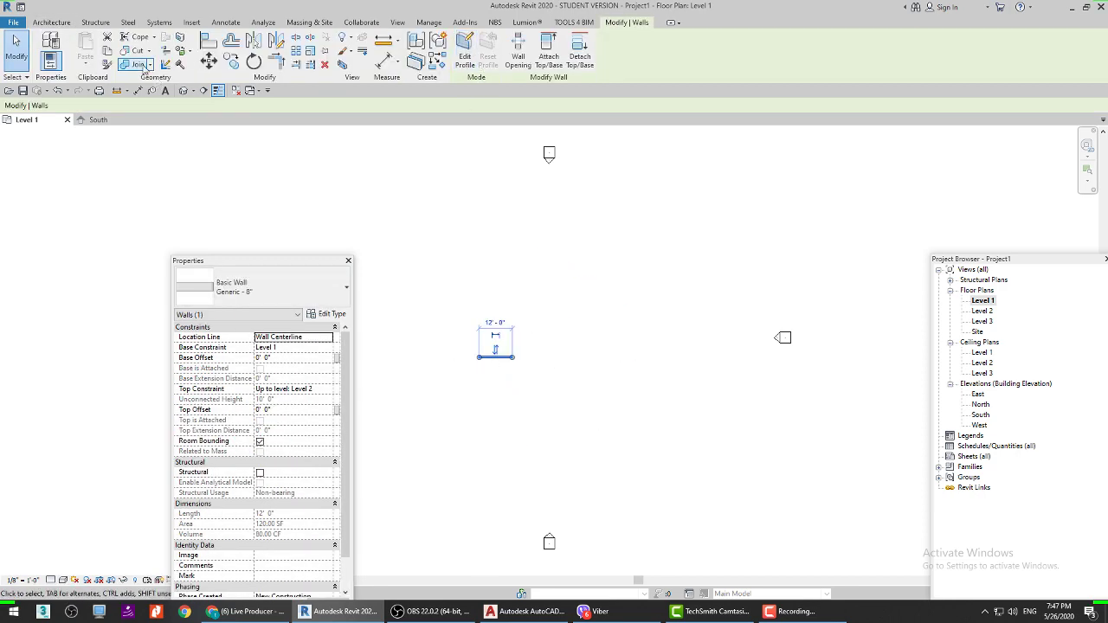
{"action": "left_click", "coordinate": [108, 53]}
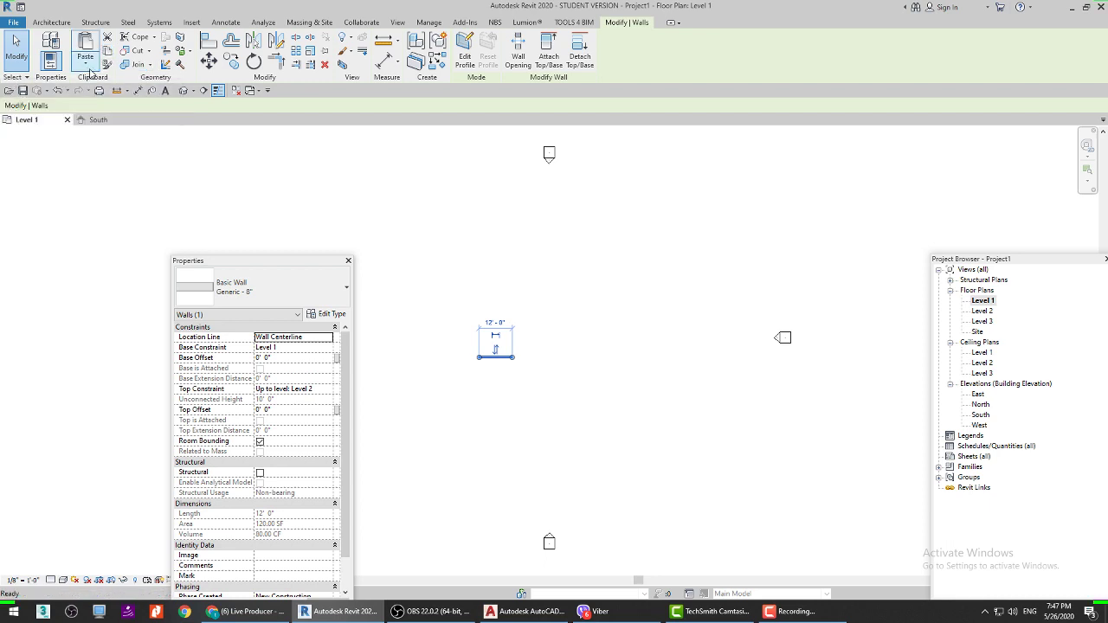
{"action": "left_click", "coordinate": [87, 68]}
{"action": "left_click", "coordinate": [90, 107]}
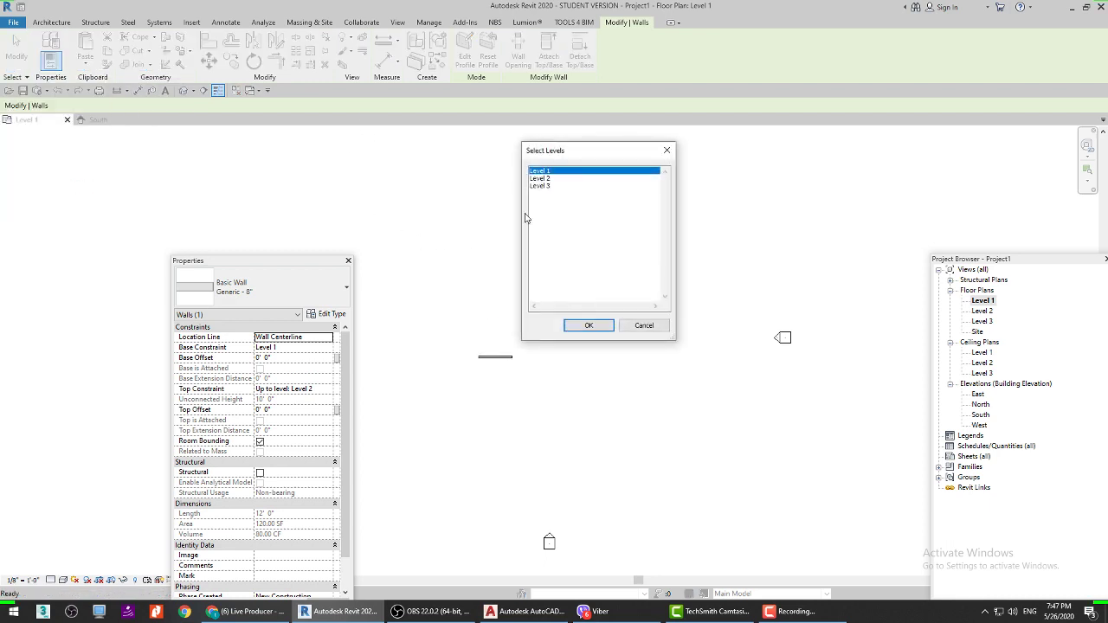
{"action": "left_click", "coordinate": [545, 178]}
{"action": "left_click", "coordinate": [586, 326]}
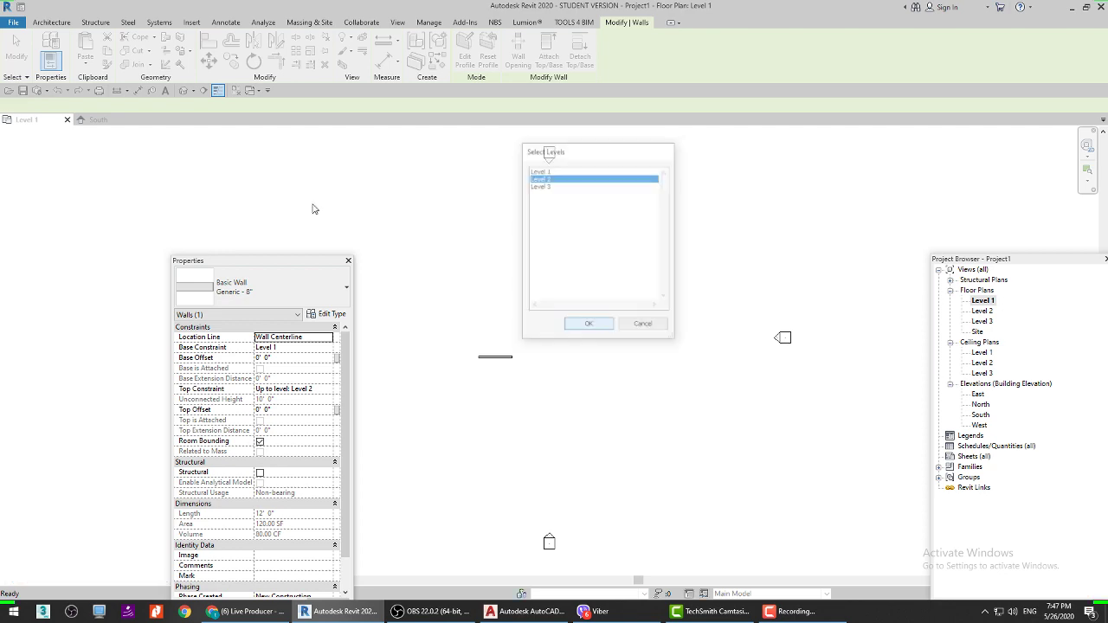
{"action": "left_click", "coordinate": [184, 91]}
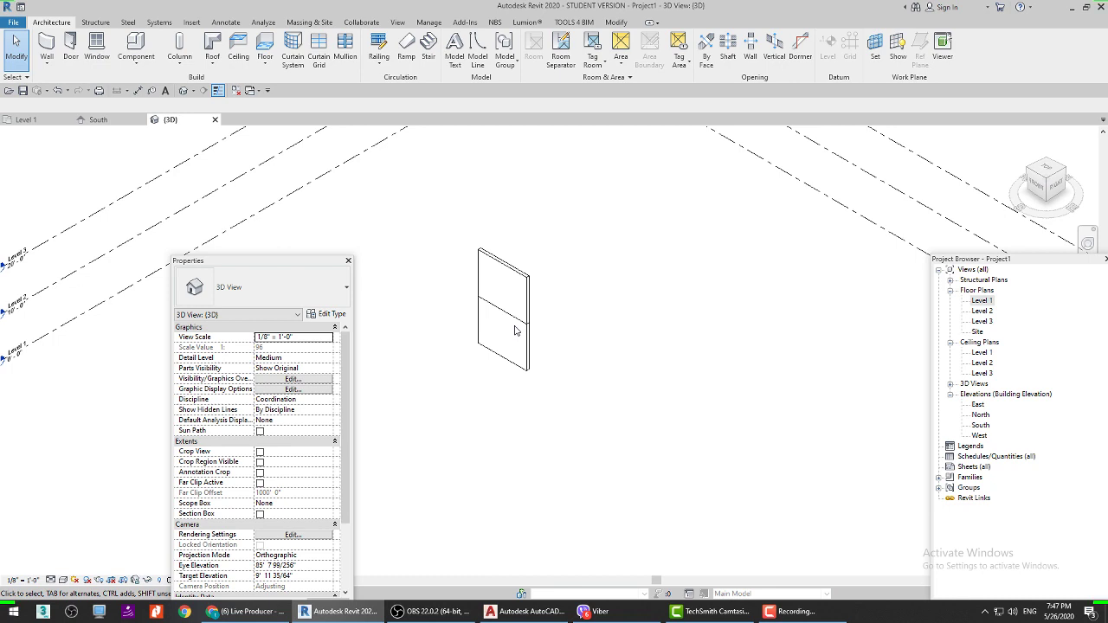
Step: Start loading a window family and browse to the REVIT ONLINE CLASS folder on the Desktop
{"action": "left_click", "coordinate": [96, 47]}
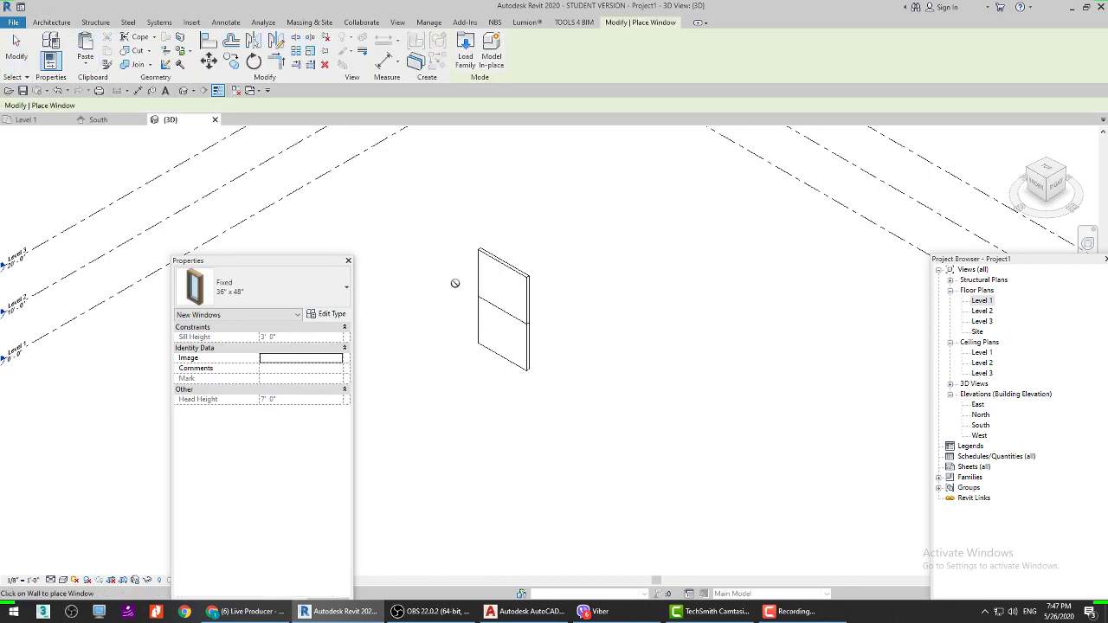
{"action": "left_click", "coordinate": [465, 52]}
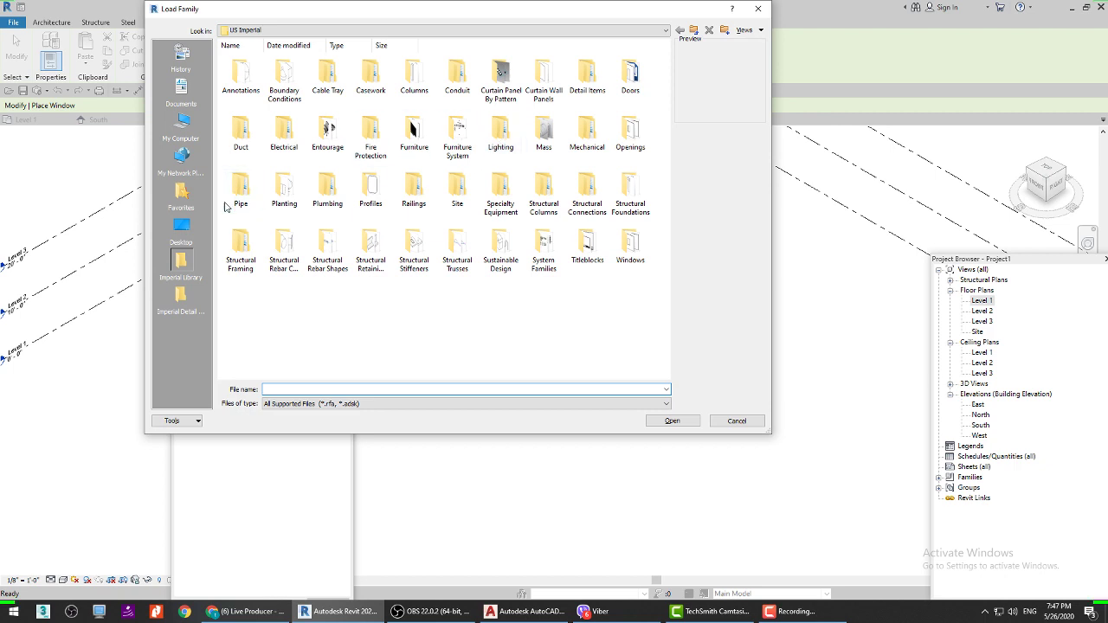
{"action": "left_click", "coordinate": [180, 227]}
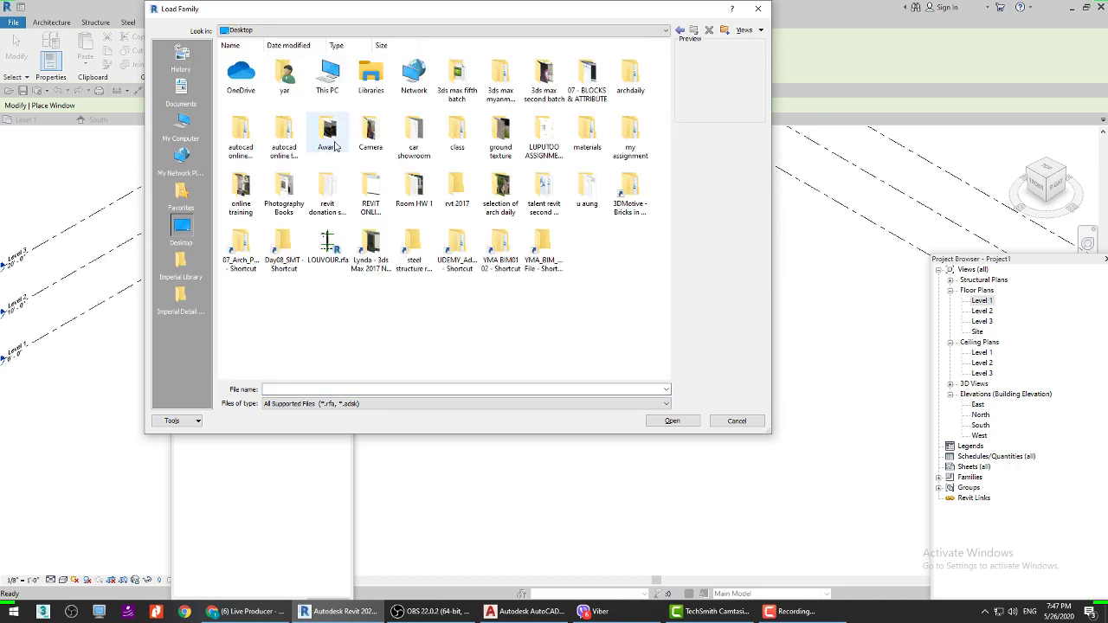
{"action": "double_click", "coordinate": [322, 206]}
{"action": "left_click", "coordinate": [681, 33]}
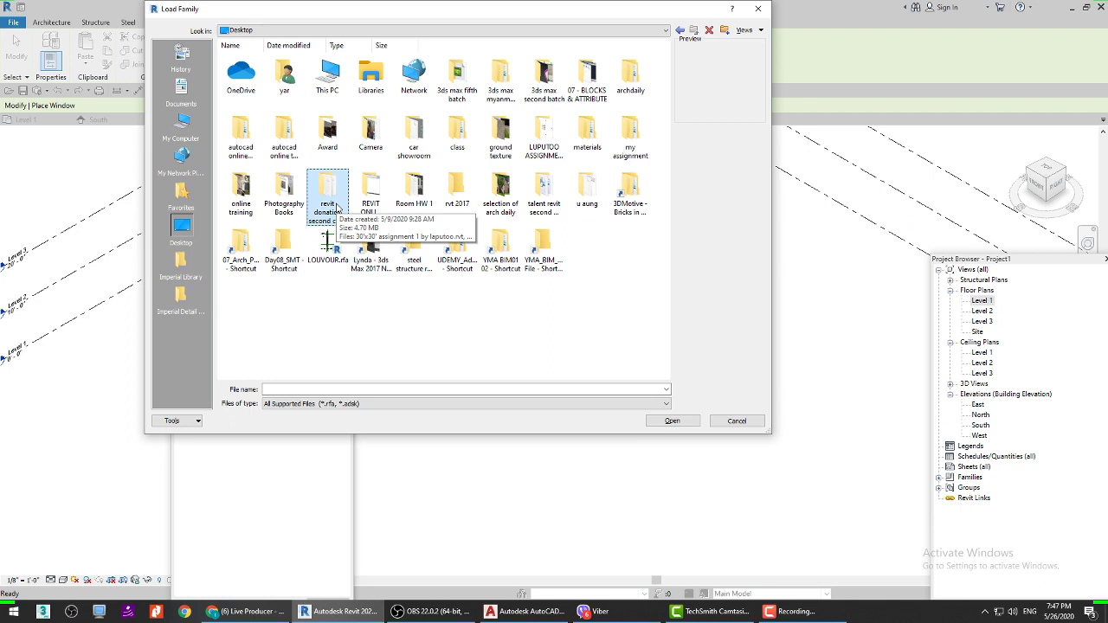
{"action": "left_click", "coordinate": [375, 218]}
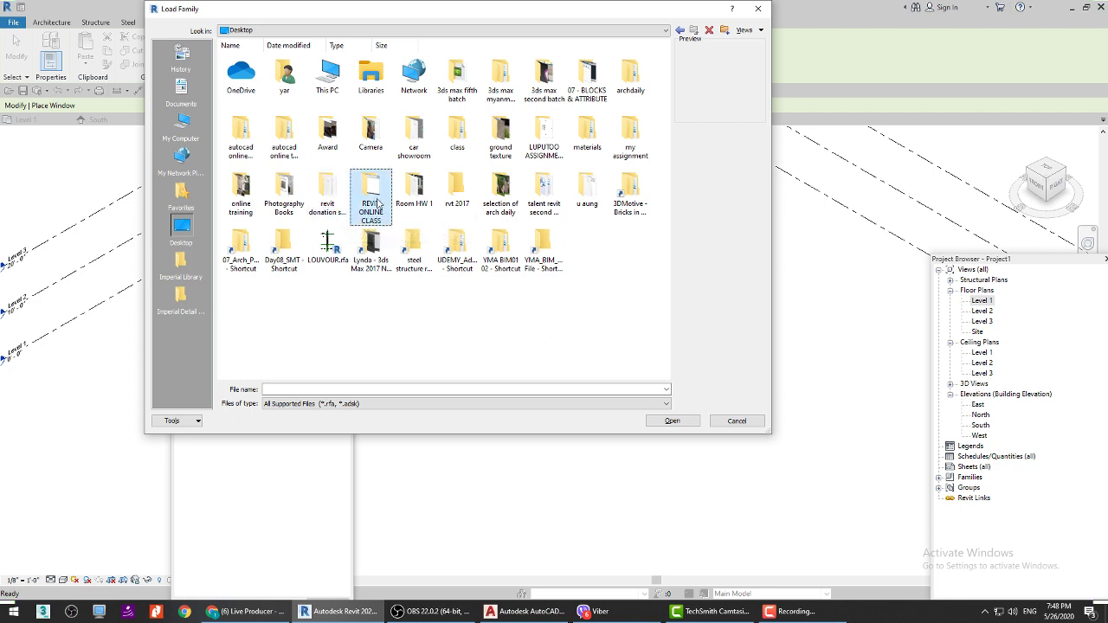
{"action": "double_click", "coordinate": [377, 203]}
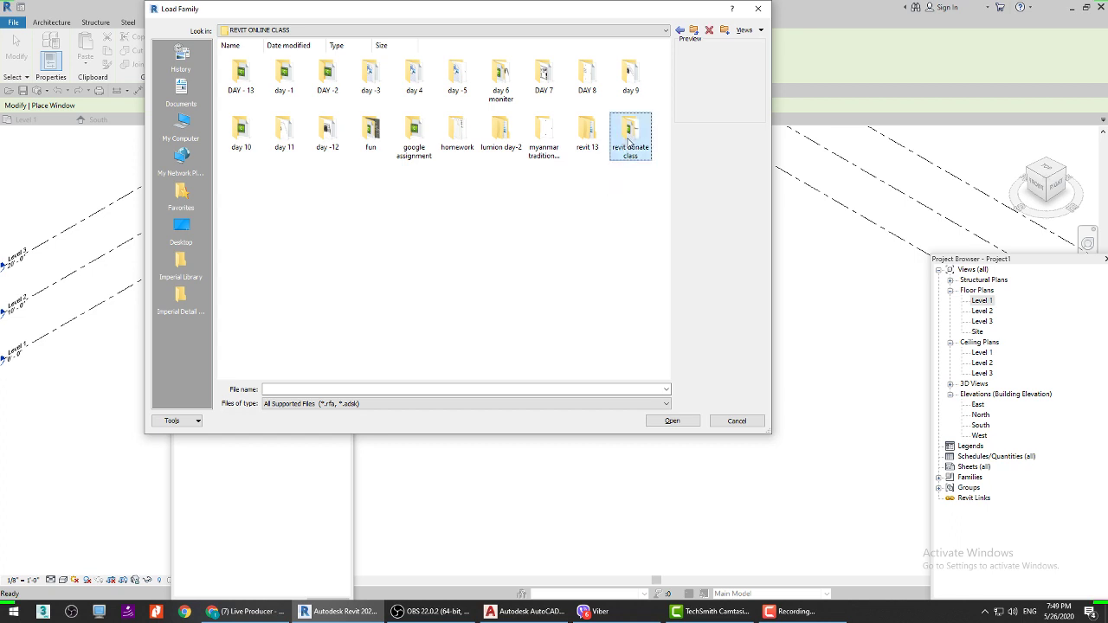
Step: Try to load "aluminium funlight.rfa" from the "revit donate class" folder and leave the window placement command
{"action": "double_click", "coordinate": [630, 144]}
{"action": "left_click", "coordinate": [623, 106]}
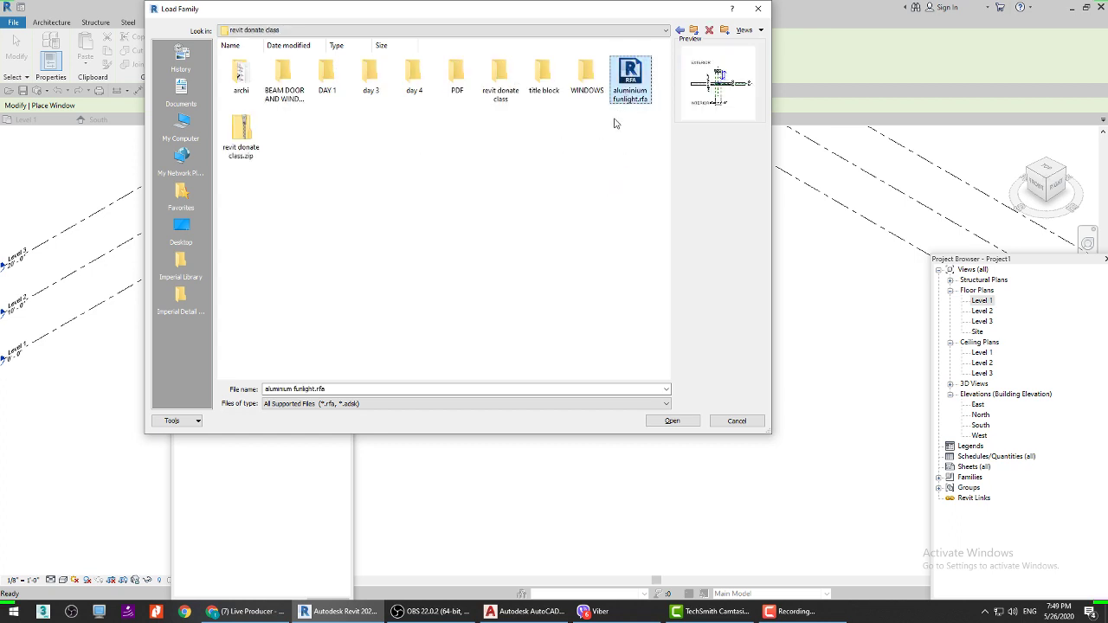
{"action": "left_click", "coordinate": [671, 421]}
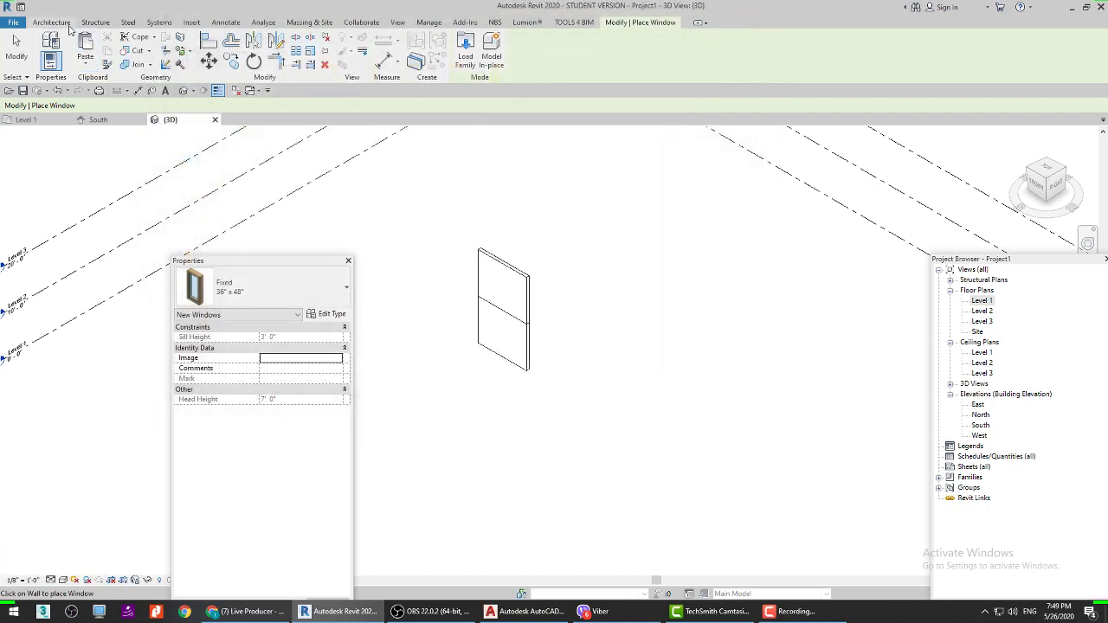
{"action": "left_click", "coordinate": [68, 24]}
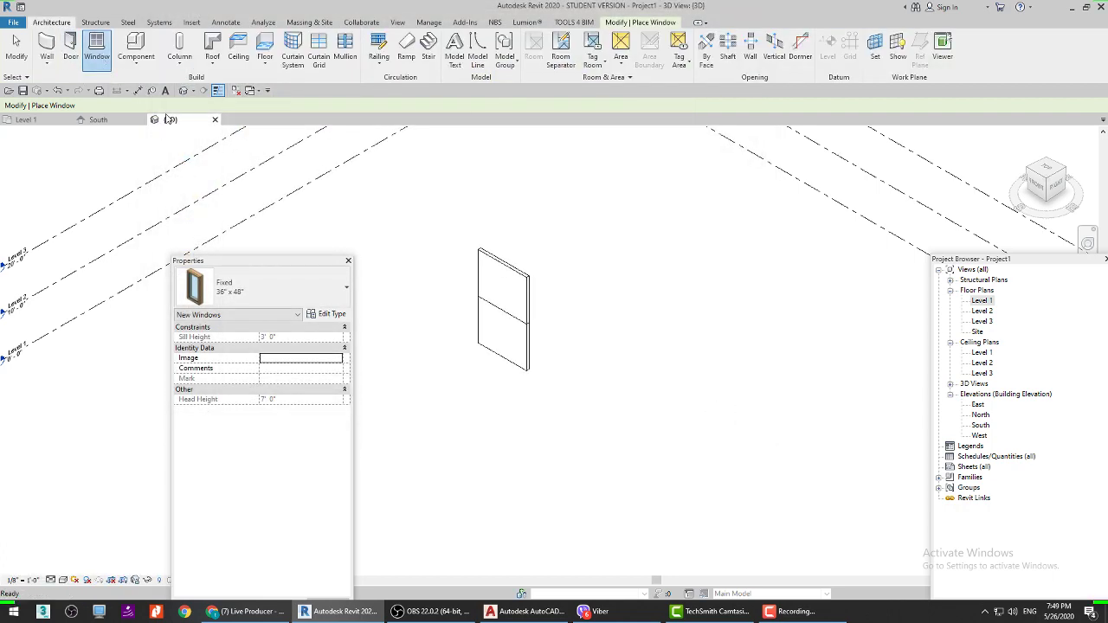
{"action": "right_click", "coordinate": [141, 135]}
{"action": "left_click", "coordinate": [154, 151]}
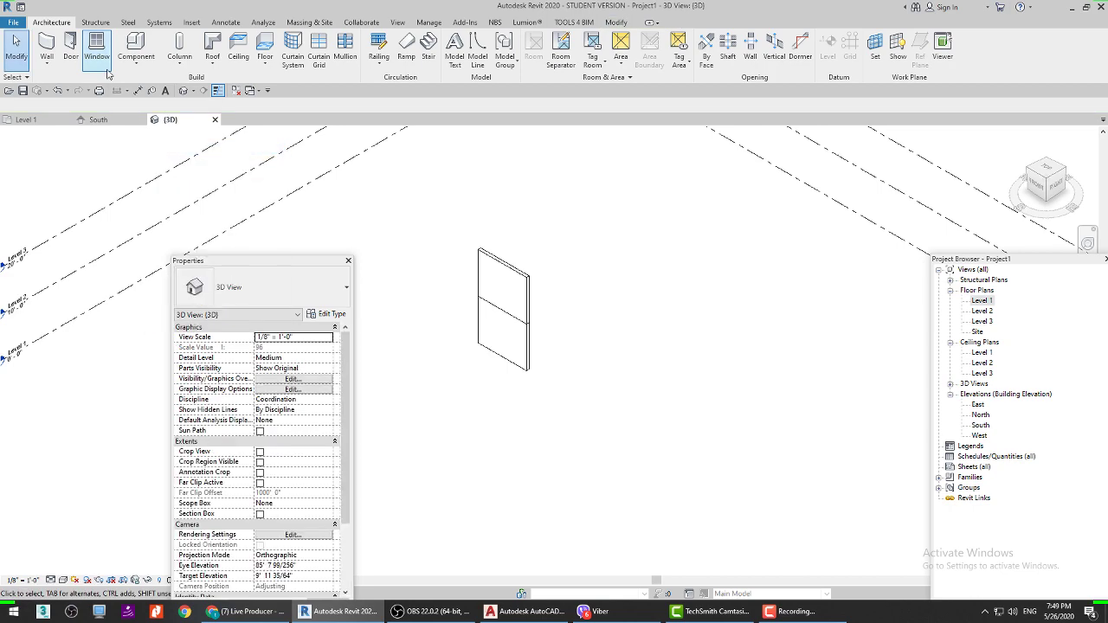
Step: Restart window placement and load "aluminium funlight.rfa" from the "revit donate class" folder inside REVIT ONLINE CLASS on the Desktop
{"action": "left_click", "coordinate": [97, 54]}
{"action": "left_click", "coordinate": [465, 52]}
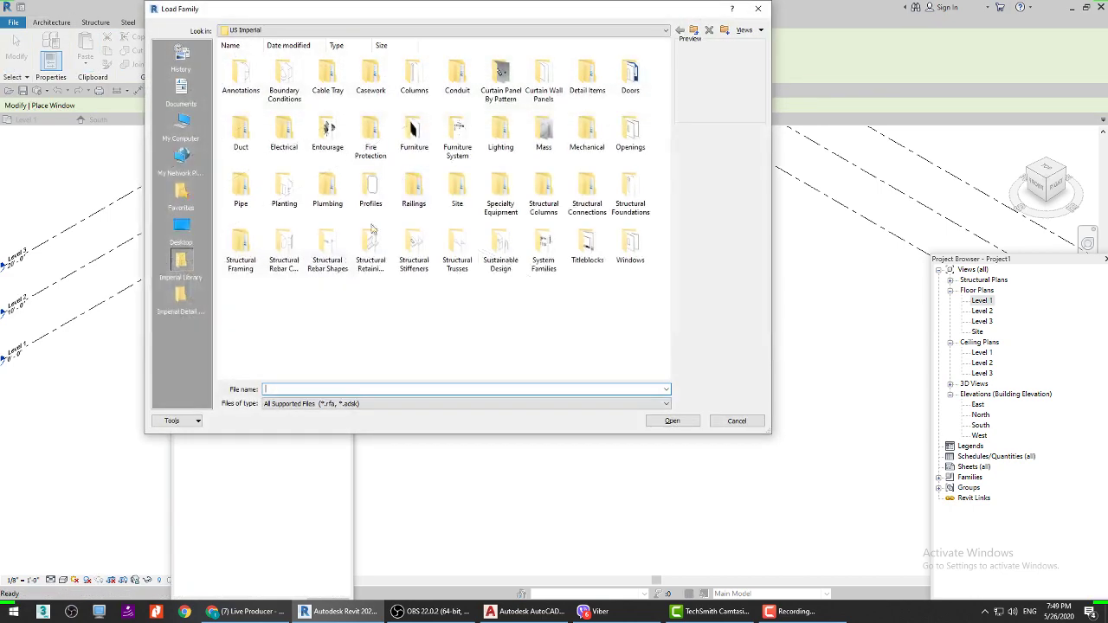
{"action": "left_click", "coordinate": [182, 227]}
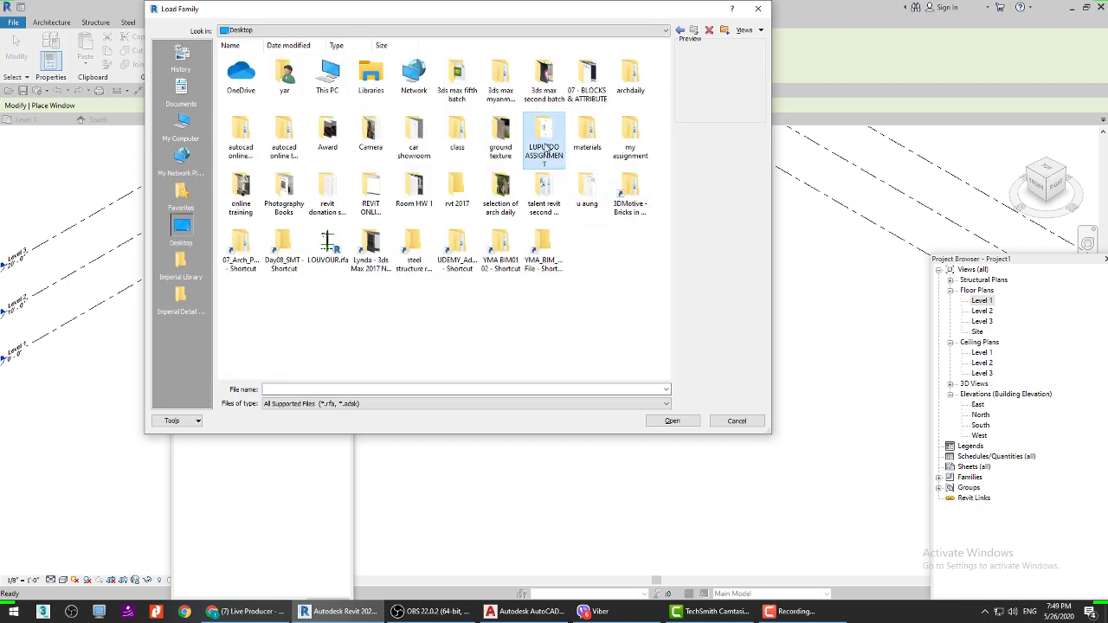
{"action": "left_click", "coordinate": [333, 195]}
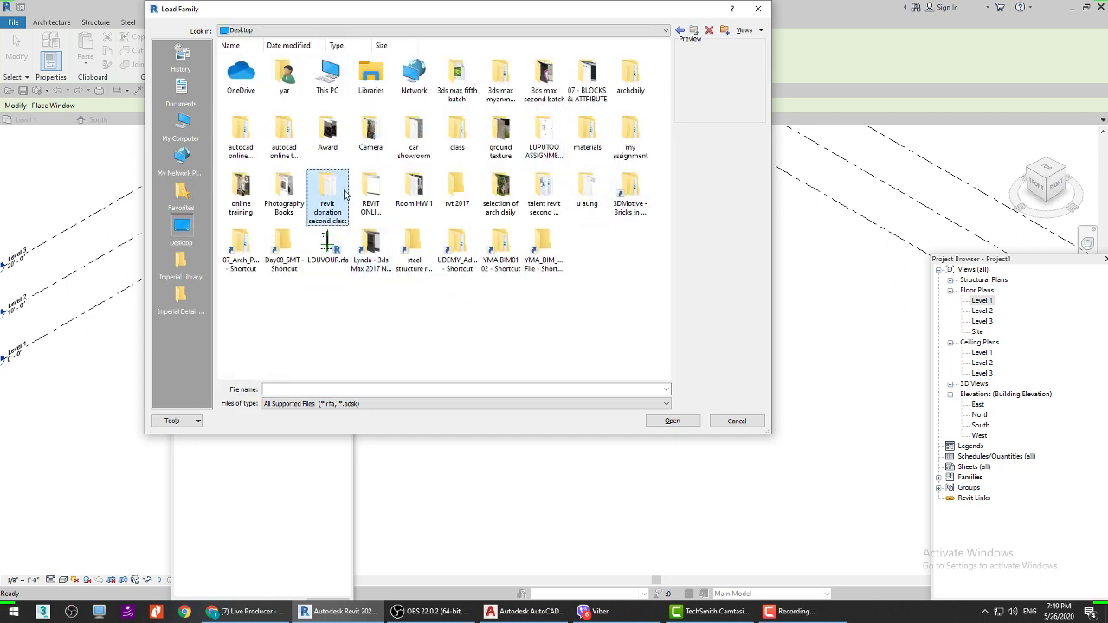
{"action": "double_click", "coordinate": [344, 194]}
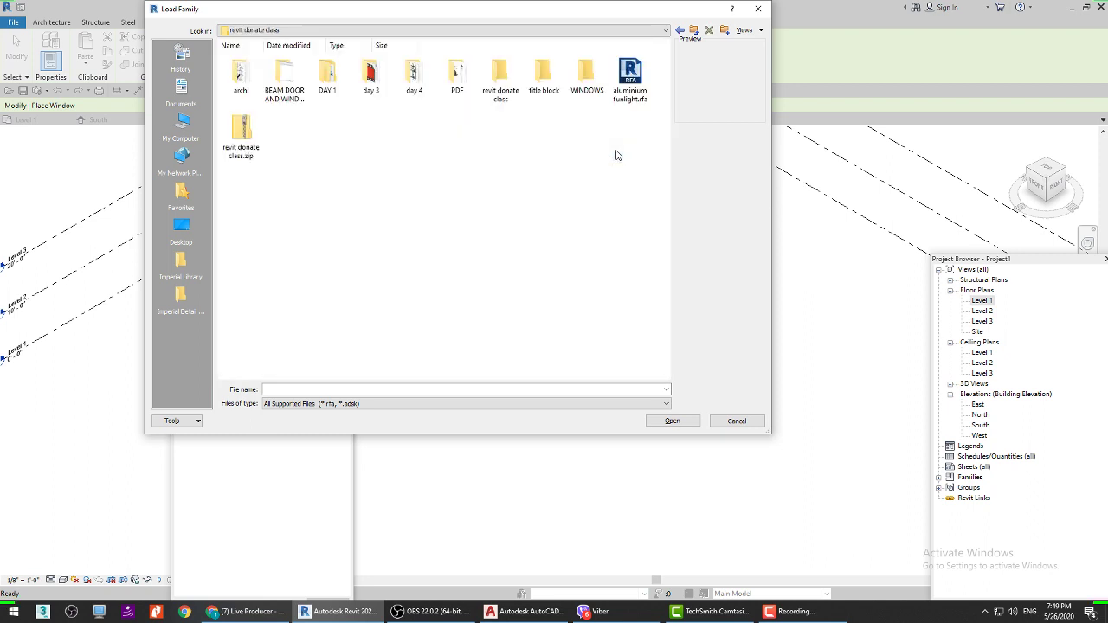
{"action": "left_click", "coordinate": [630, 78]}
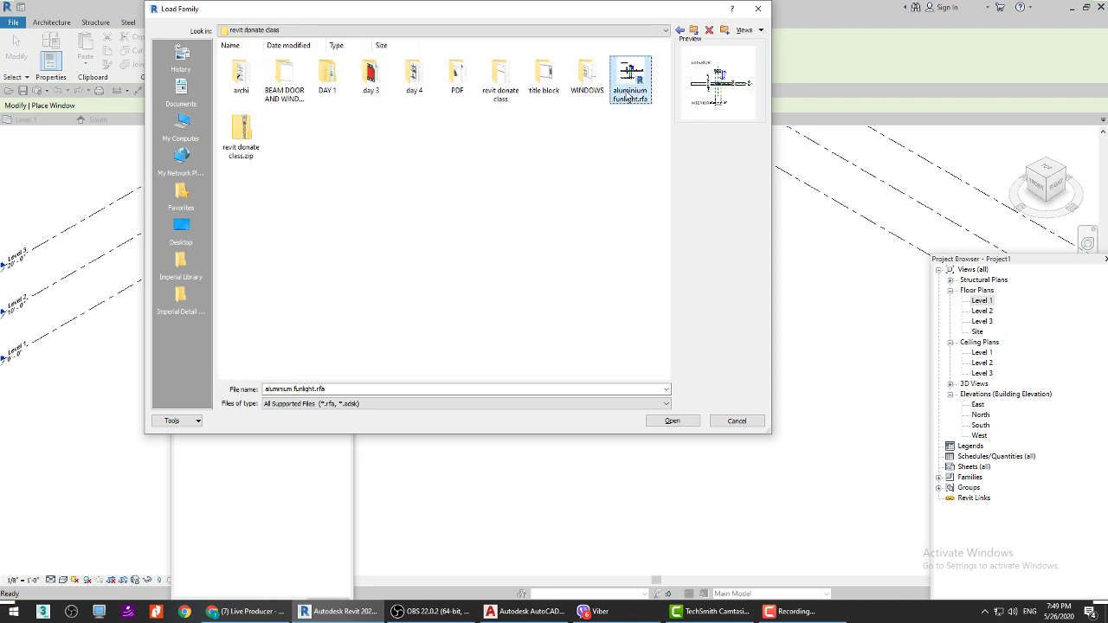
{"action": "left_click", "coordinate": [668, 421]}
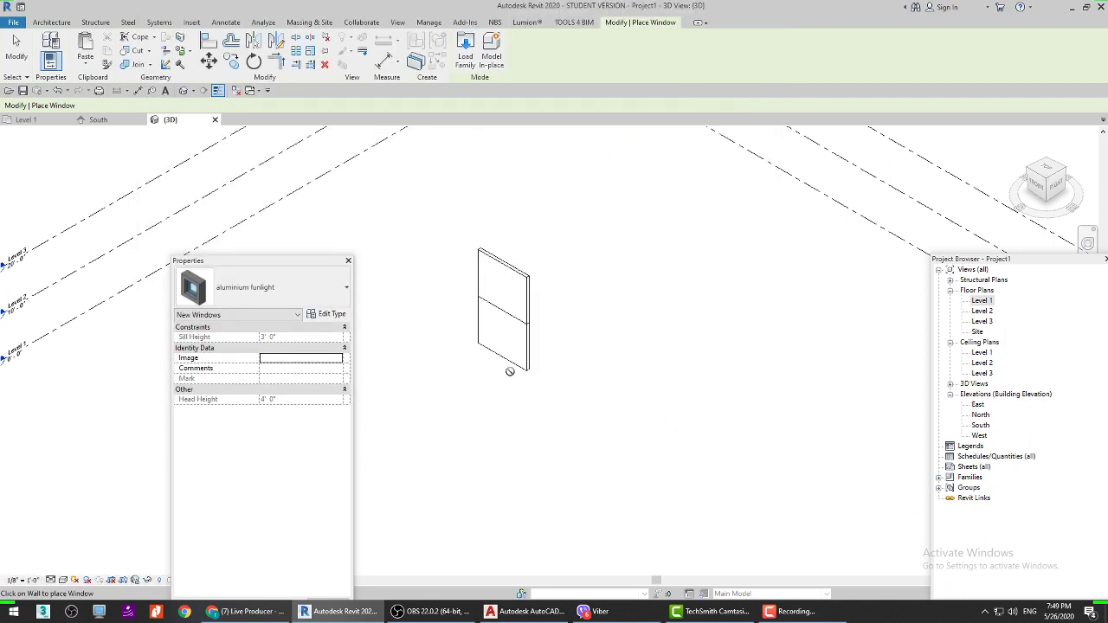
Step: Duplicate the aluminium funlight window type under the name F1
{"action": "scroll", "coordinate": [487, 351], "scroll_direction": "up", "scroll_amount": 4}
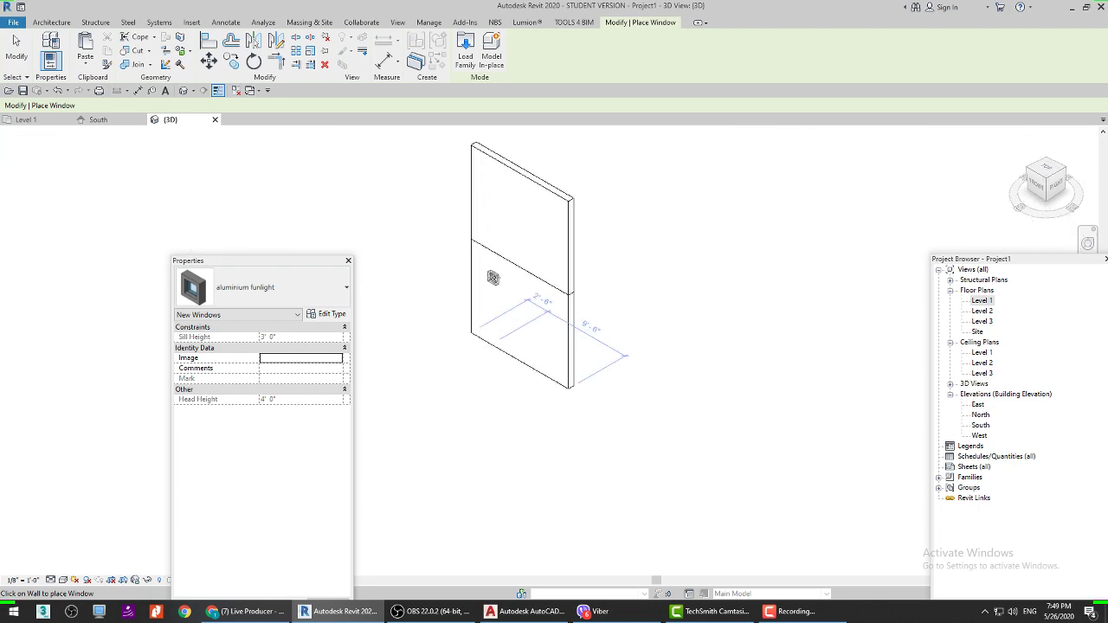
{"action": "left_click", "coordinate": [341, 315]}
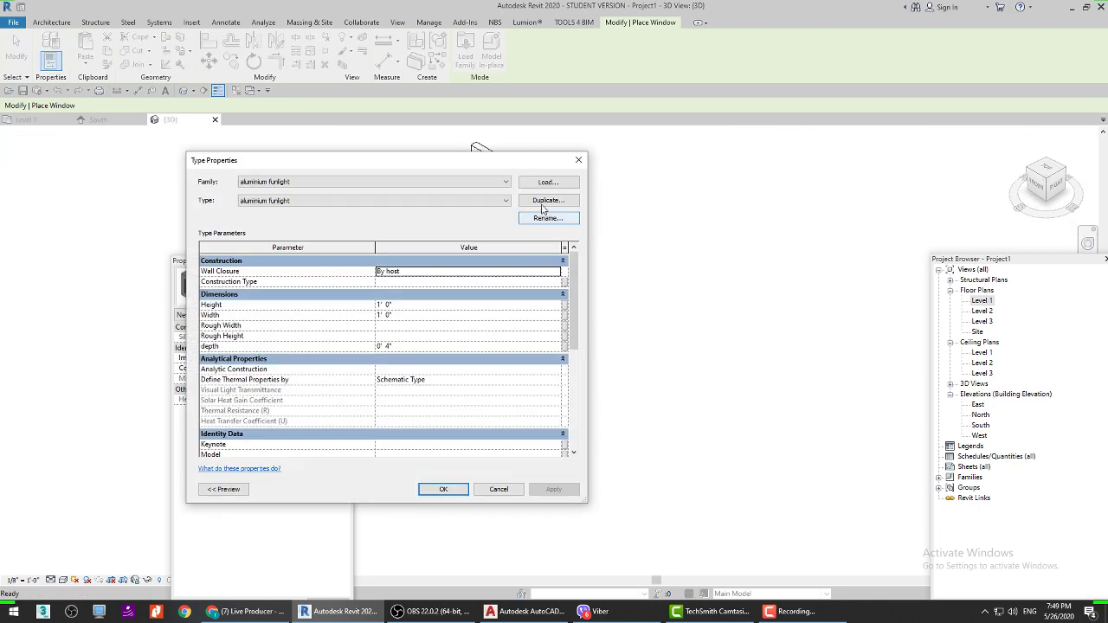
{"action": "left_click", "coordinate": [544, 200]}
{"action": "type", "text": "2"}
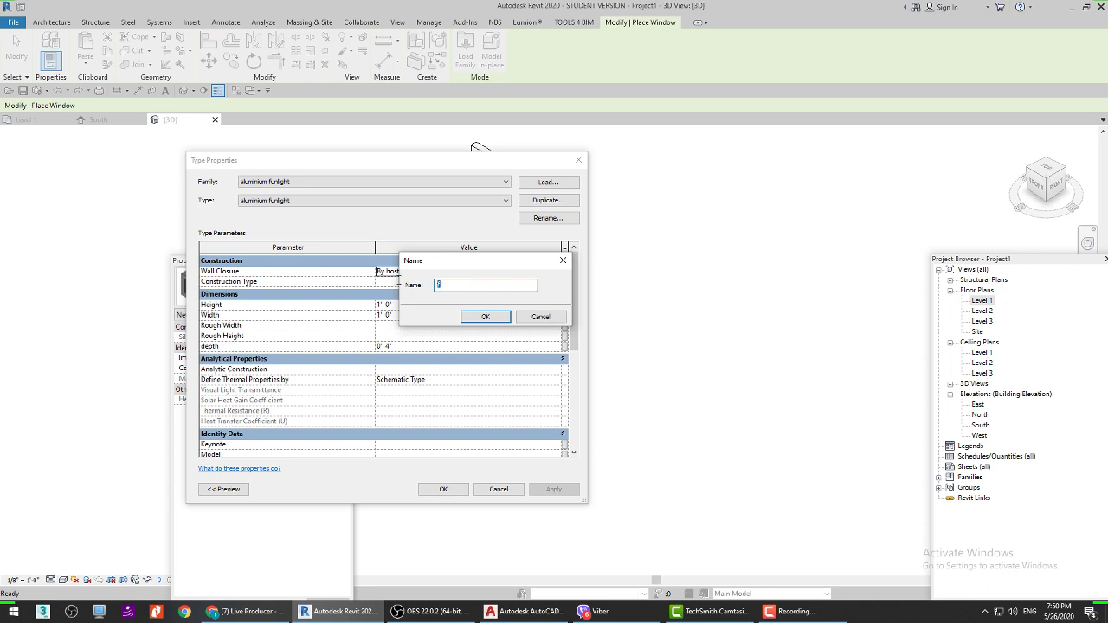
{"action": "type", "text": "F1"}
{"action": "left_click", "coordinate": [485, 316]}
Step: Set the F1 type's Type Mark to F1 and accept the type properties
{"action": "scroll", "coordinate": [473, 338], "scroll_direction": "down", "scroll_amount": 5}
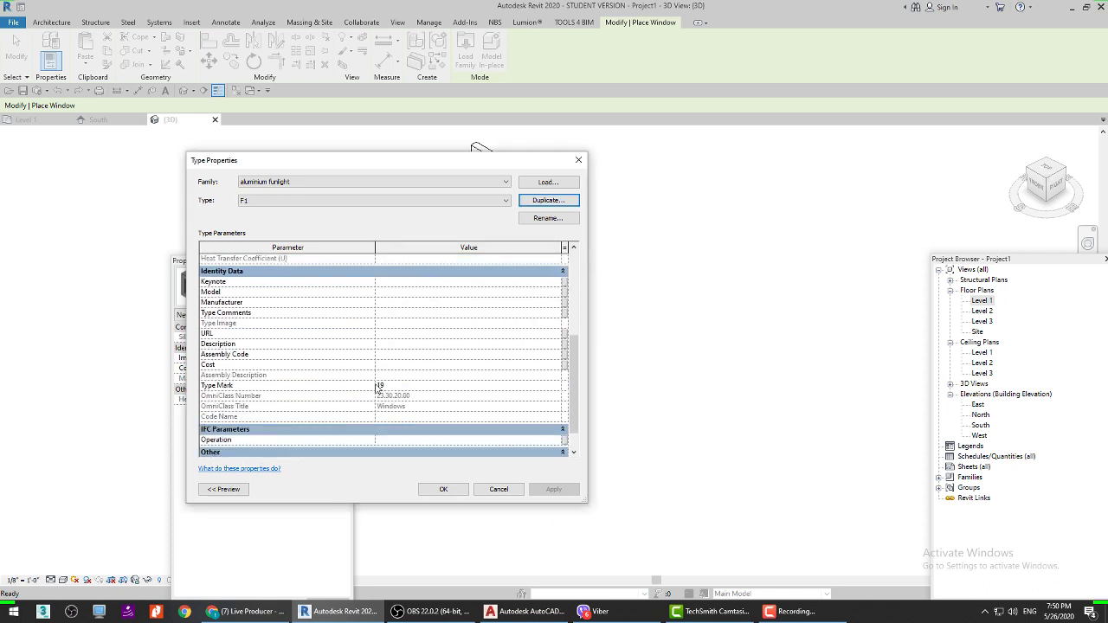
{"action": "left_click", "coordinate": [378, 385]}
{"action": "type", "text": "F"}
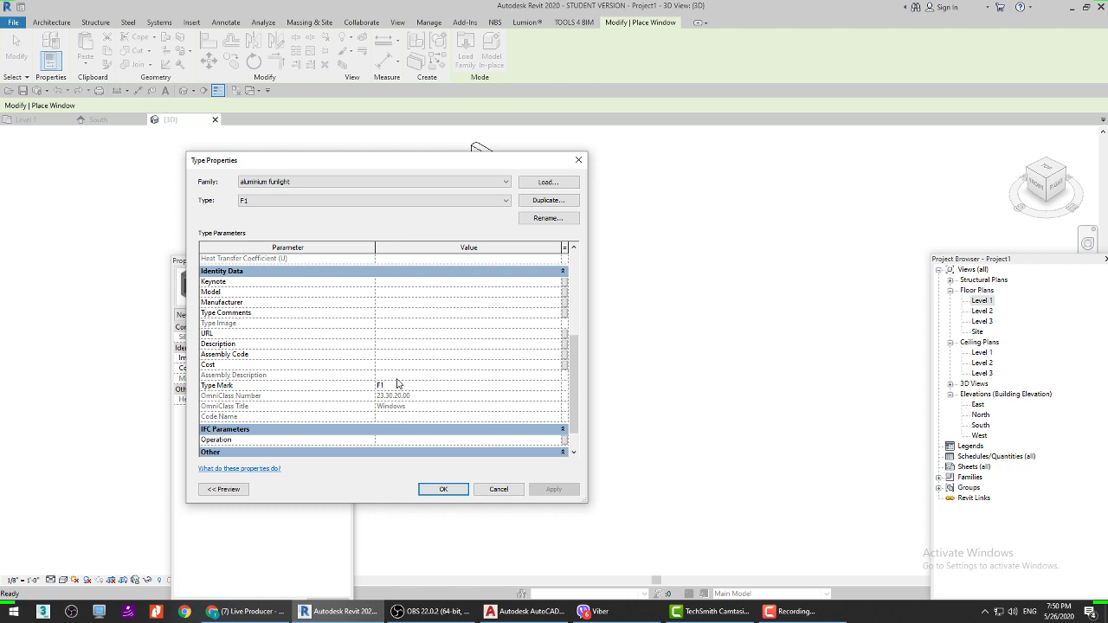
{"action": "type", "text": "1"}
{"action": "left_click", "coordinate": [450, 482]}
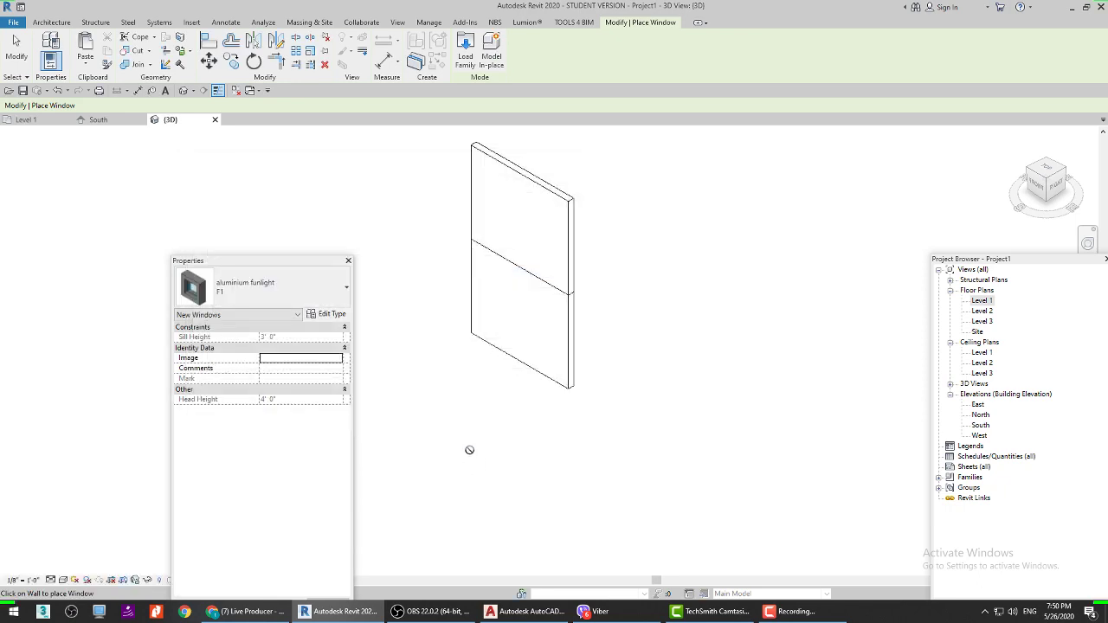
Step: Switch to AutoCAD and examine the funlight plans, elevations and sizes in the A-403 drawing
{"action": "left_click", "coordinate": [516, 613]}
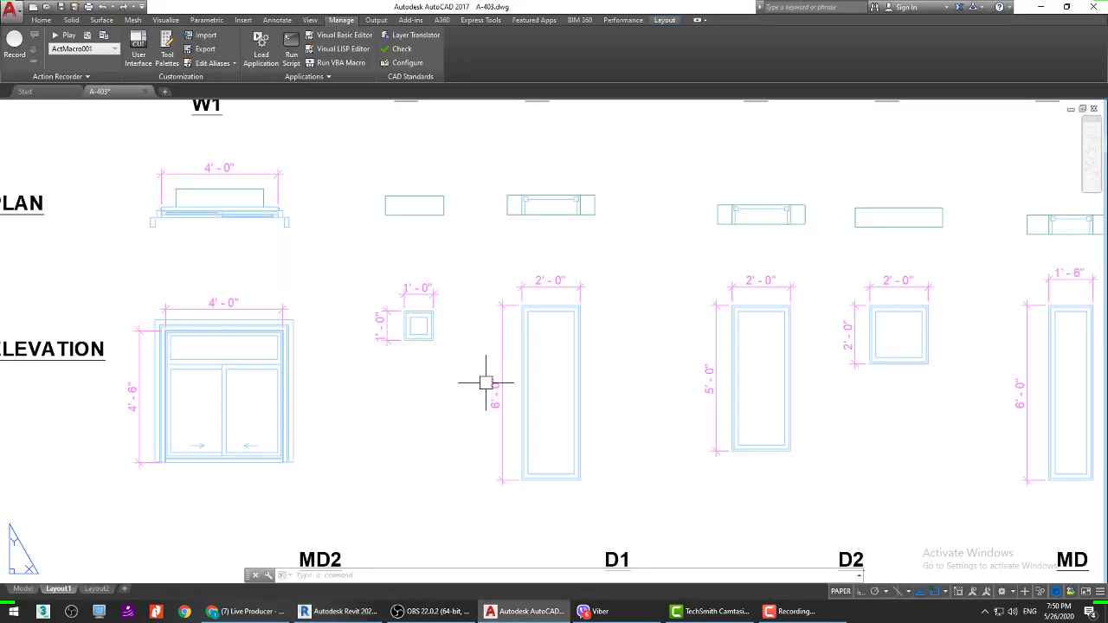
{"action": "scroll", "coordinate": [452, 346], "scroll_direction": "down", "scroll_amount": 4}
{"action": "scroll", "coordinate": [458, 337], "scroll_direction": "up", "scroll_amount": 5}
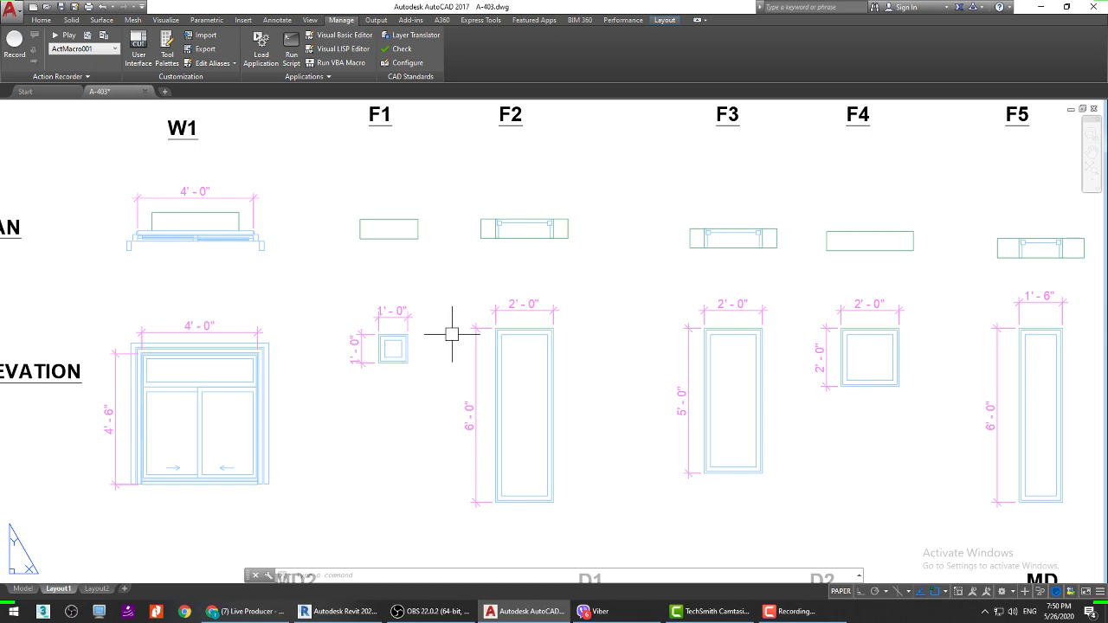
Step: Return to Revit and place one F1 window in the Level 1 wall, about 2' from its near end with a sill about 5' 5" high
{"action": "key", "text": "alt+Tab"}
{"action": "scroll", "coordinate": [487, 281], "scroll_direction": "up", "scroll_amount": 3}
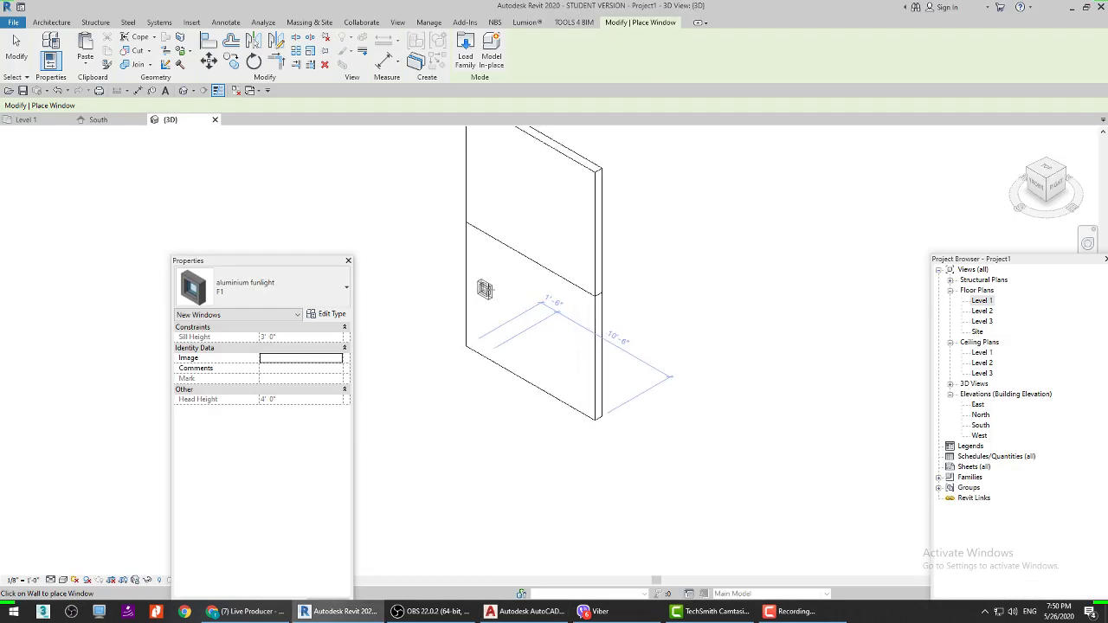
{"action": "scroll", "coordinate": [496, 286], "scroll_direction": "up", "scroll_amount": 3}
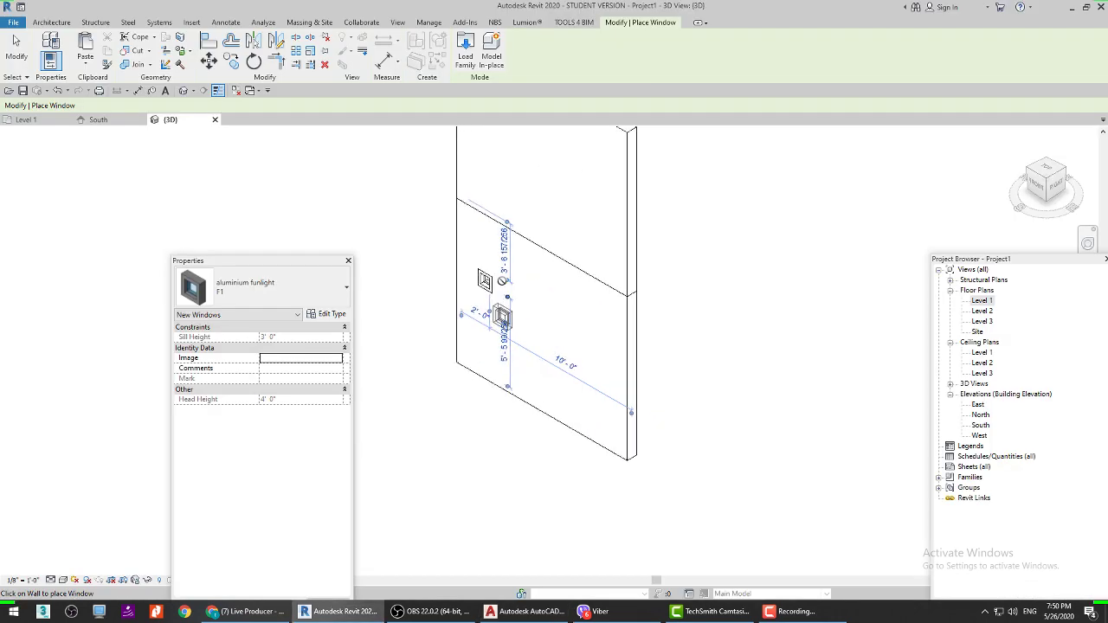
{"action": "scroll", "coordinate": [496, 286], "scroll_direction": "up", "scroll_amount": 2}
{"action": "key", "text": "Escape"}
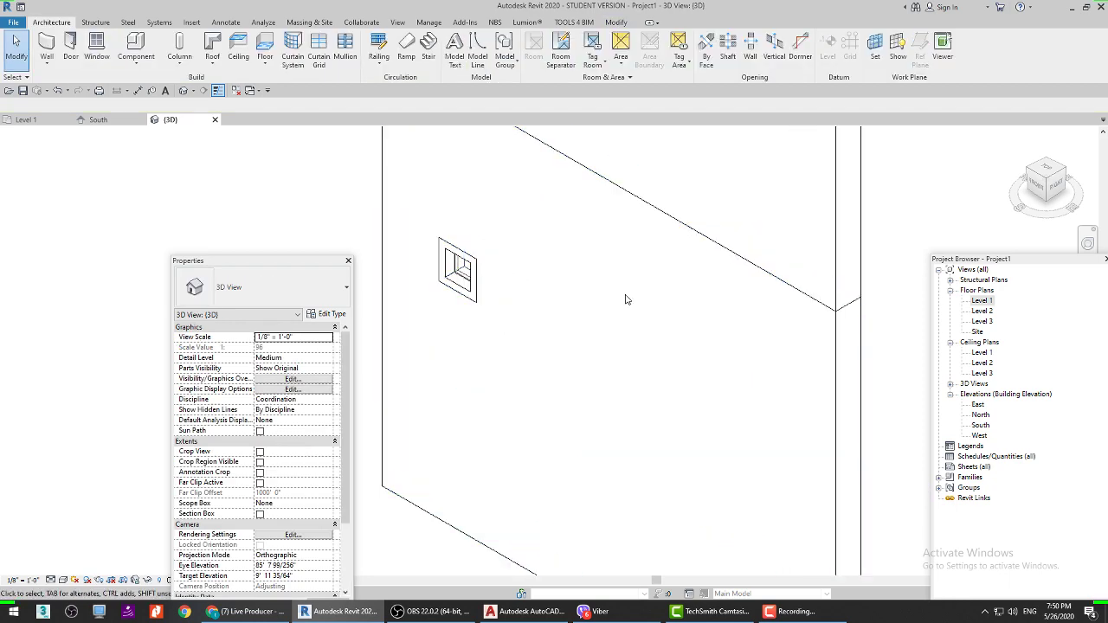
Step: Open the Level 1 floor plan and examine how the F1 window sits within the wall thickness
{"action": "double_click", "coordinate": [981, 300]}
{"action": "scroll", "coordinate": [434, 379], "scroll_direction": "up", "scroll_amount": 3}
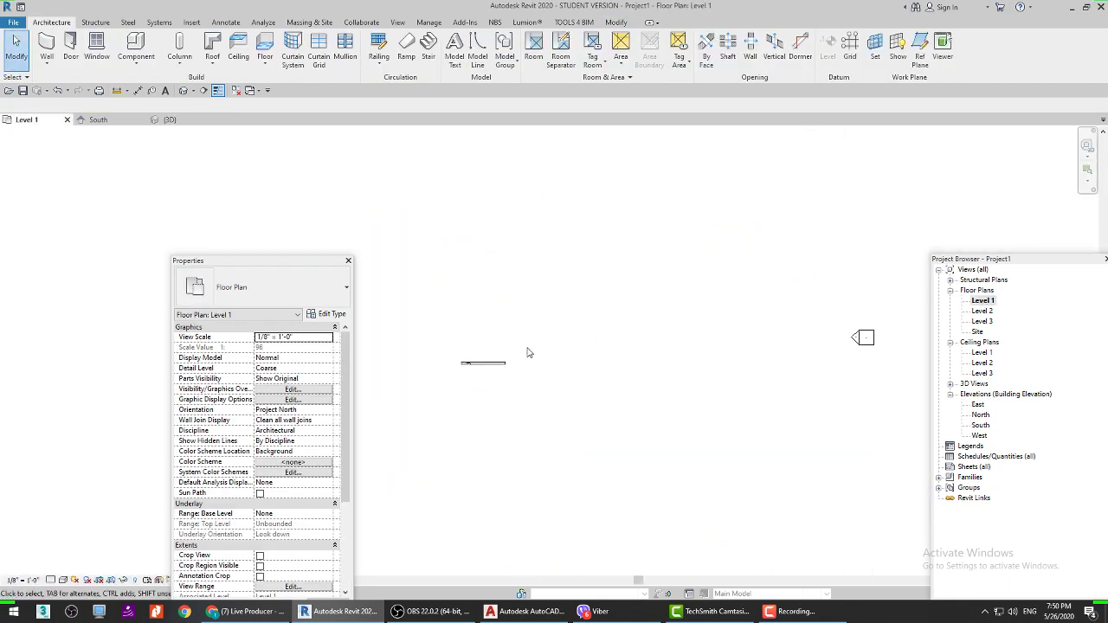
{"action": "scroll", "coordinate": [472, 368], "scroll_direction": "up", "scroll_amount": 2}
{"action": "left_click", "coordinate": [496, 362]}
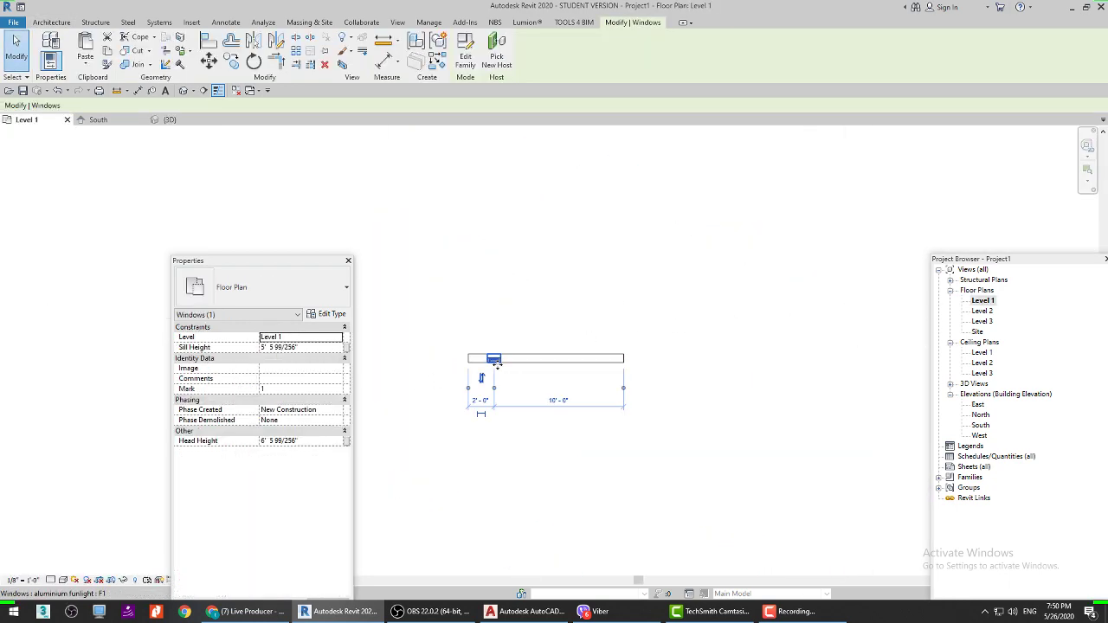
{"action": "scroll", "coordinate": [501, 373], "scroll_direction": "up", "scroll_amount": 3}
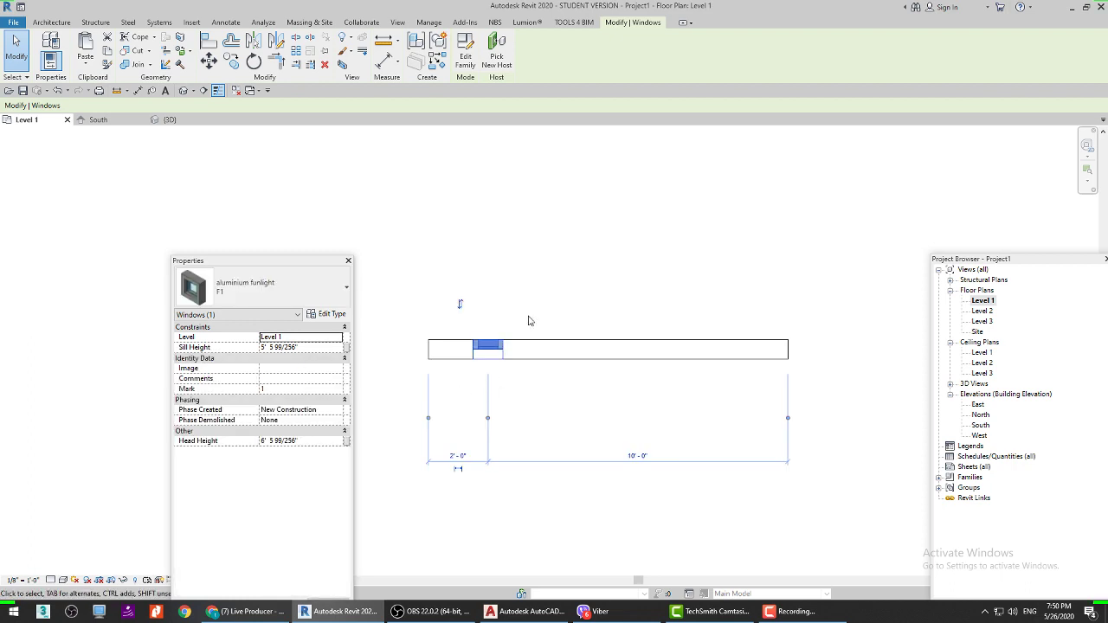
{"action": "key", "text": "Escape"}
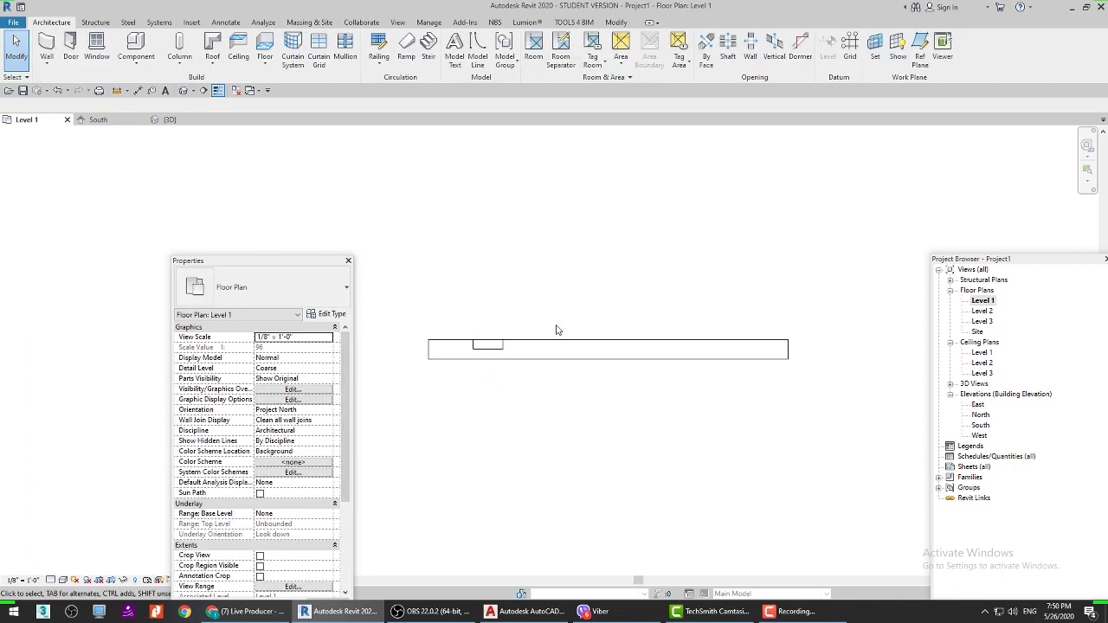
{"action": "scroll", "coordinate": [502, 350], "scroll_direction": "up", "scroll_amount": 2}
{"action": "scroll", "coordinate": [473, 347], "scroll_direction": "up", "scroll_amount": 1}
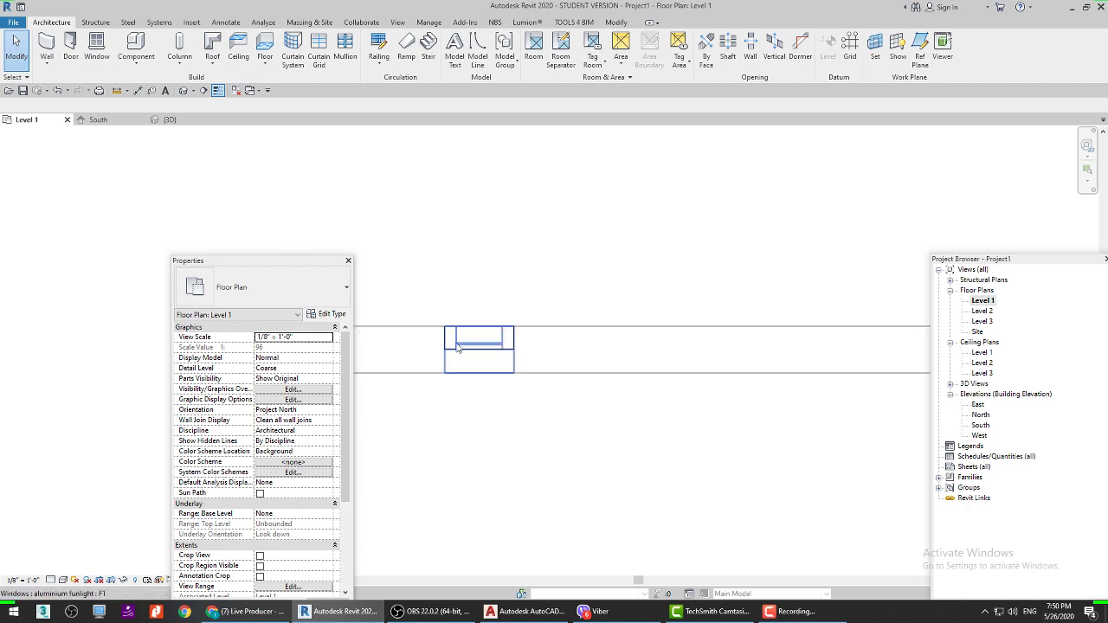
Step: Reopen the default 3D view and examine the F1 window from the front of the wall
{"action": "left_click", "coordinate": [183, 91]}
{"action": "scroll", "coordinate": [467, 259], "scroll_direction": "up", "scroll_amount": 2}
{"action": "left_click", "coordinate": [463, 259]}
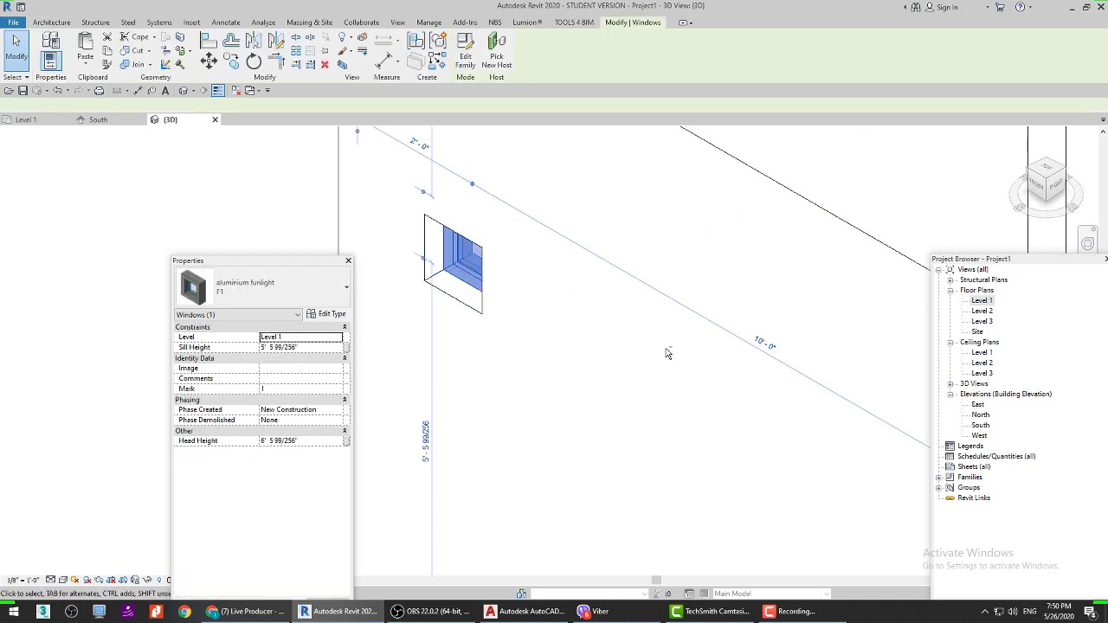
{"action": "middle_click_drag", "start_coordinate": [666, 352], "coordinate": [505, 313], "text": "shift"}
{"action": "key", "text": "Escape"}
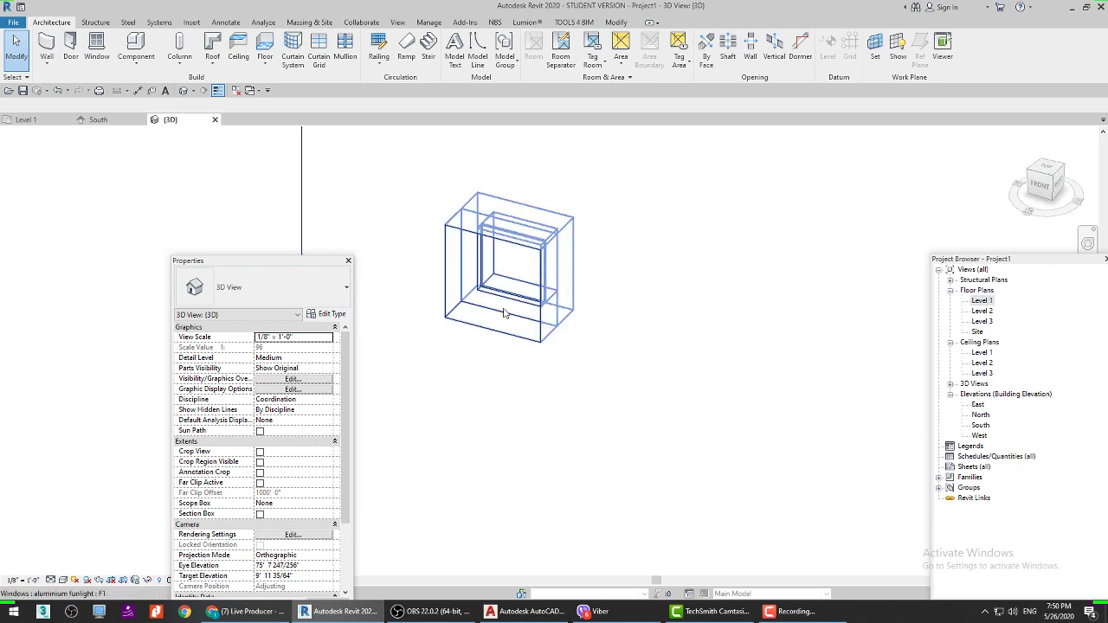
Step: Set the depth parameter of window type F1 to 2" and apply it
{"action": "left_click", "coordinate": [504, 314]}
{"action": "left_click", "coordinate": [328, 316]}
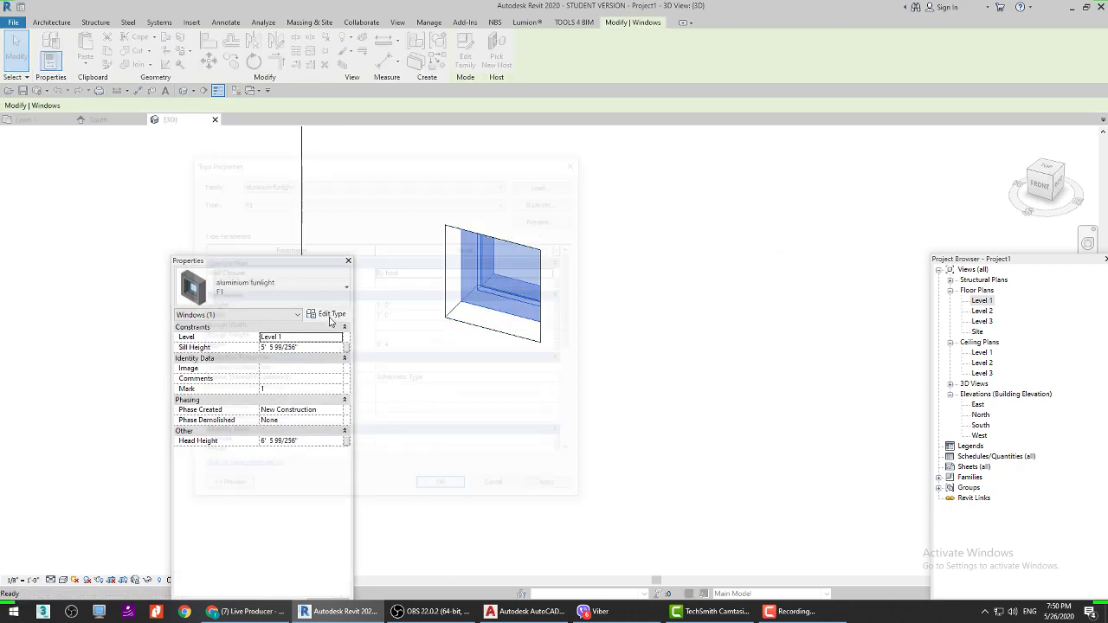
{"action": "left_click", "coordinate": [394, 346]}
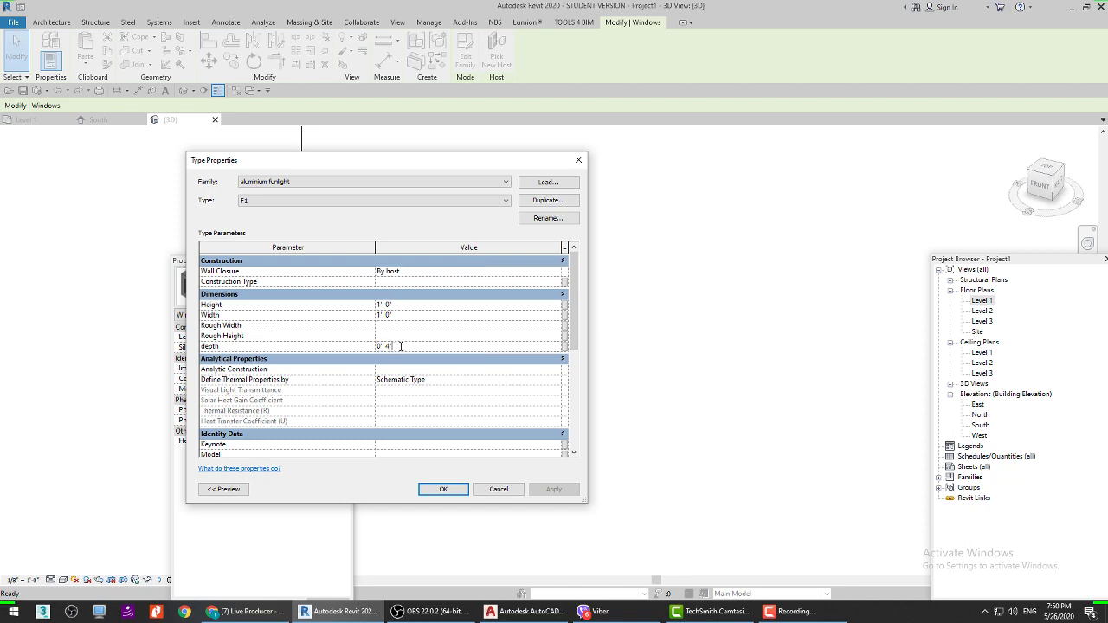
{"action": "type", "text": "2"}
{"action": "left_click", "coordinate": [554, 489]}
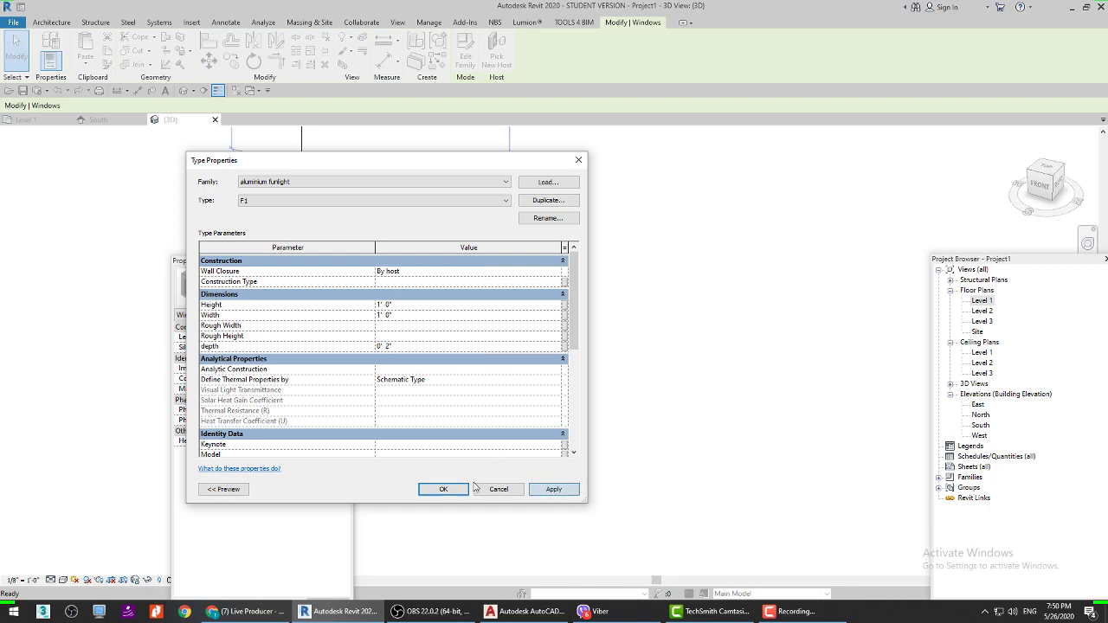
{"action": "left_click", "coordinate": [443, 489]}
Step: Examine the F1 window and its opening from the back of the wall
{"action": "middle_click_drag", "start_coordinate": [477, 388], "coordinate": [505, 317], "text": "shift"}
{"action": "key", "text": "Escape"}
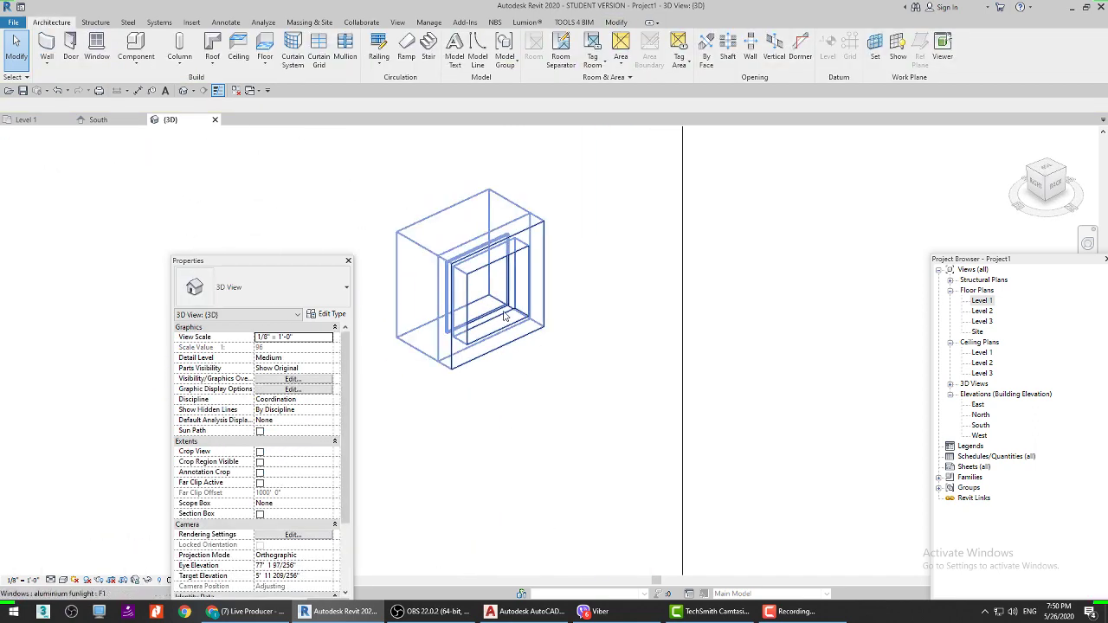
{"action": "scroll", "coordinate": [507, 312], "scroll_direction": "up", "scroll_amount": 2}
{"action": "left_click", "coordinate": [504, 311]}
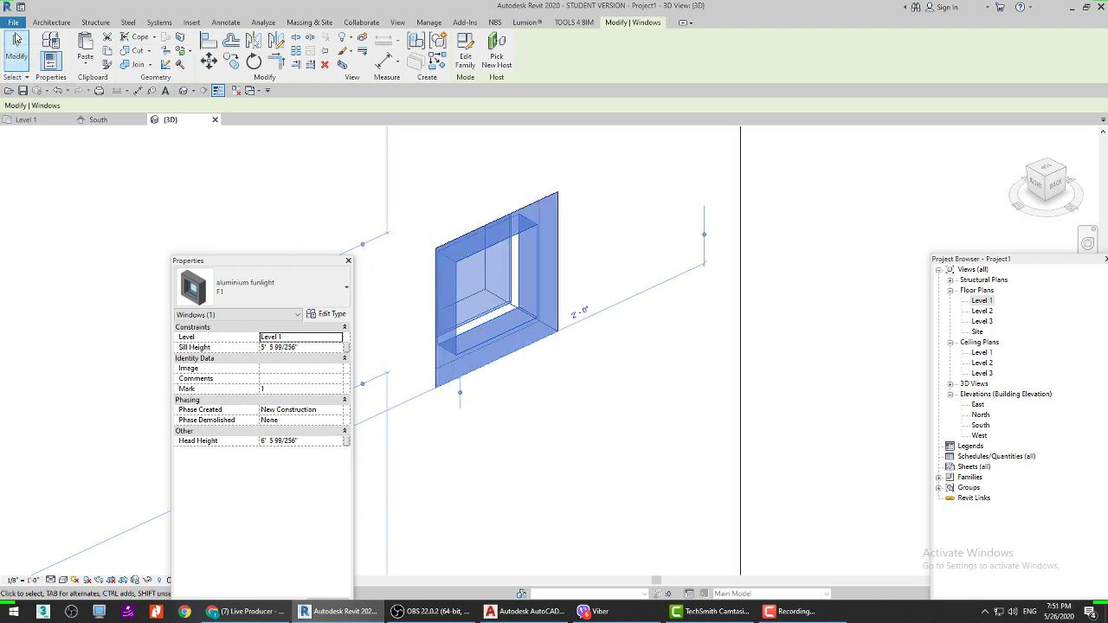
Step: Launch a second Revit 2020 session and return to the open project while it loads
{"action": "left_click", "coordinate": [14, 611]}
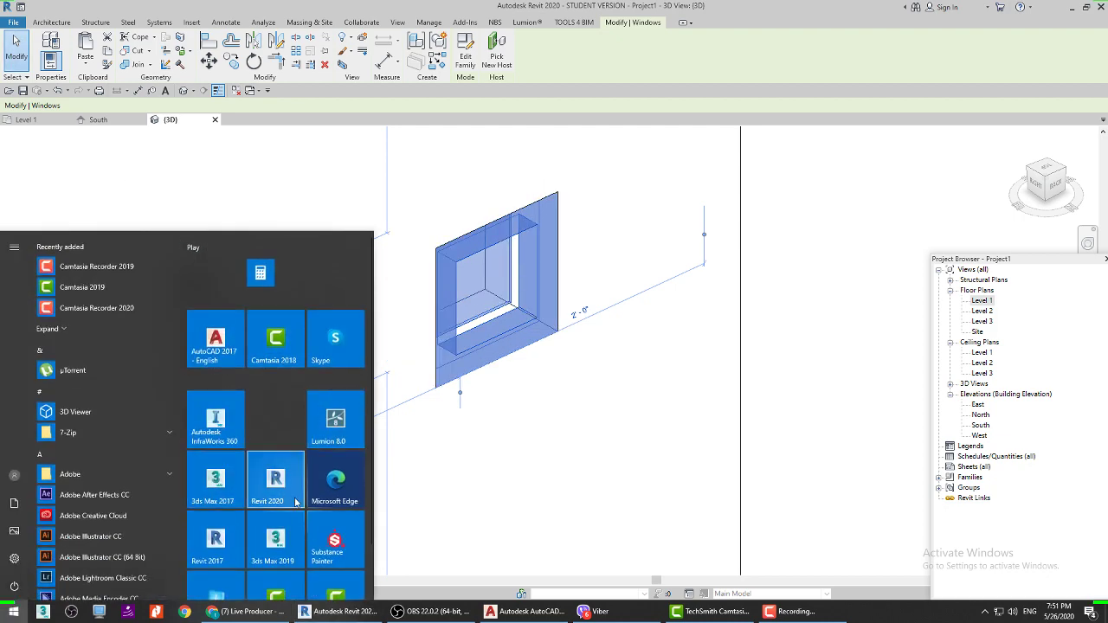
{"action": "left_click", "coordinate": [275, 481]}
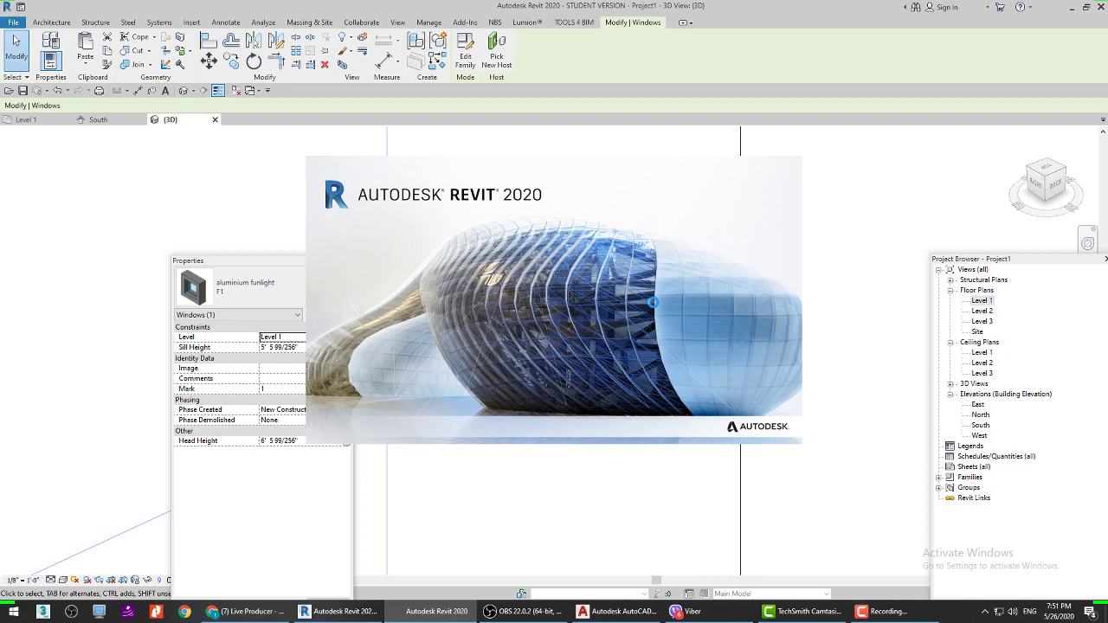
{"action": "left_click", "coordinate": [621, 102]}
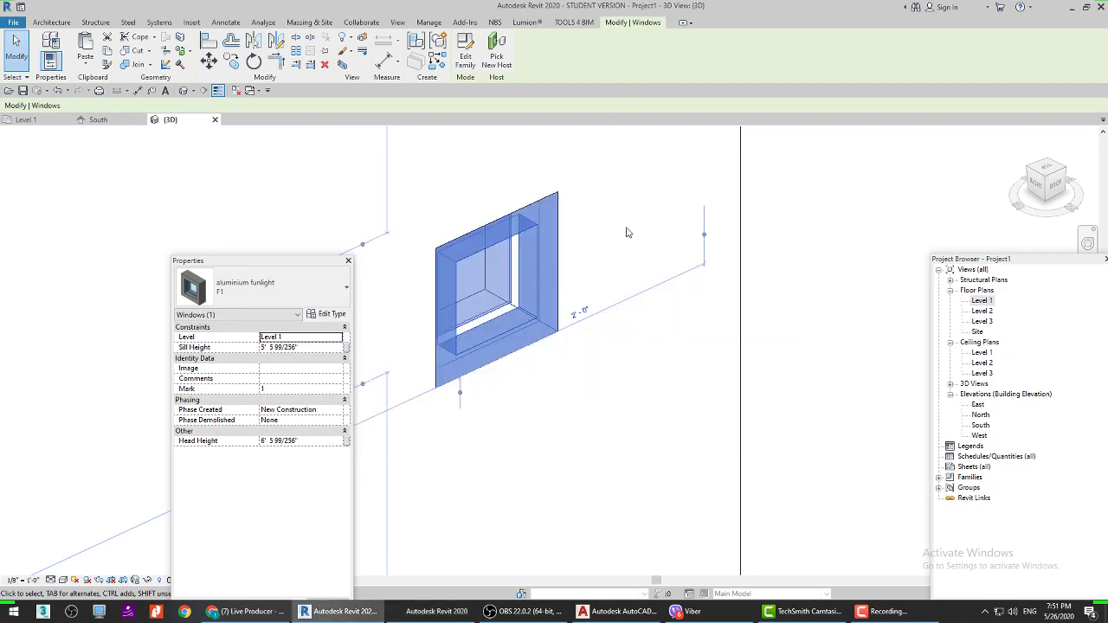
Step: Switch to Viber, open the conversation with unread messages and examine the photo of the Revit error
{"action": "left_click", "coordinate": [688, 611]}
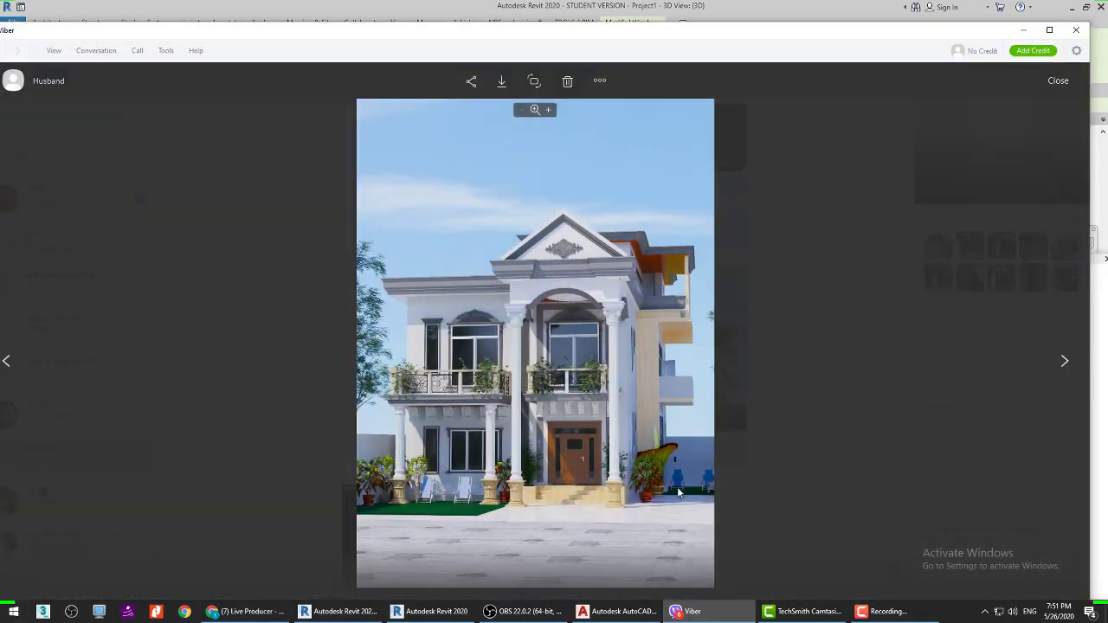
{"action": "key", "text": "Escape"}
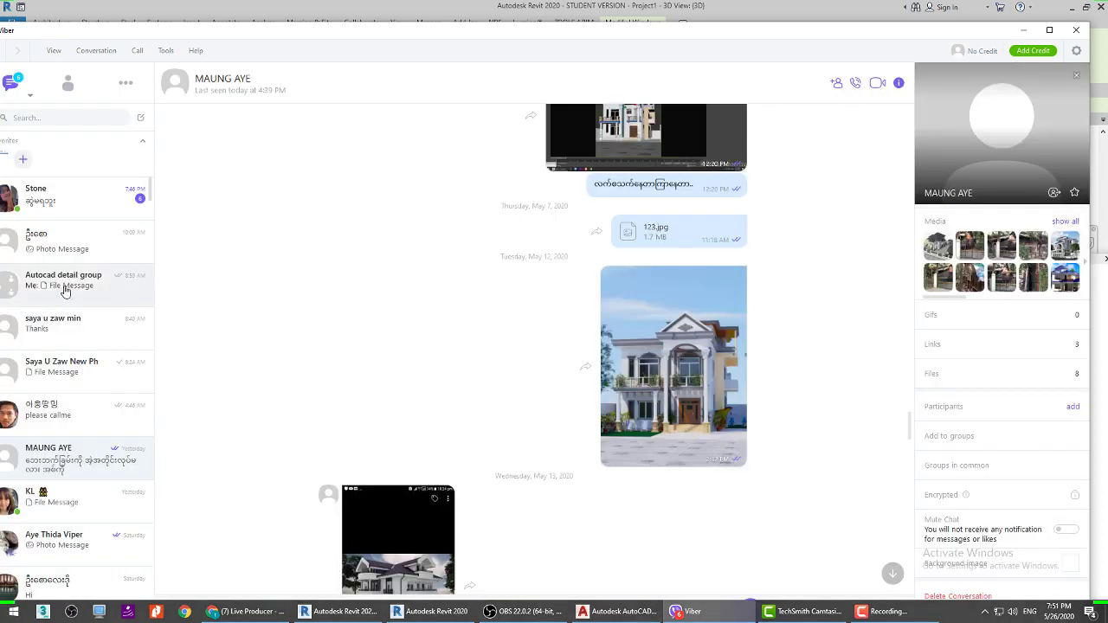
{"action": "left_click", "coordinate": [52, 195]}
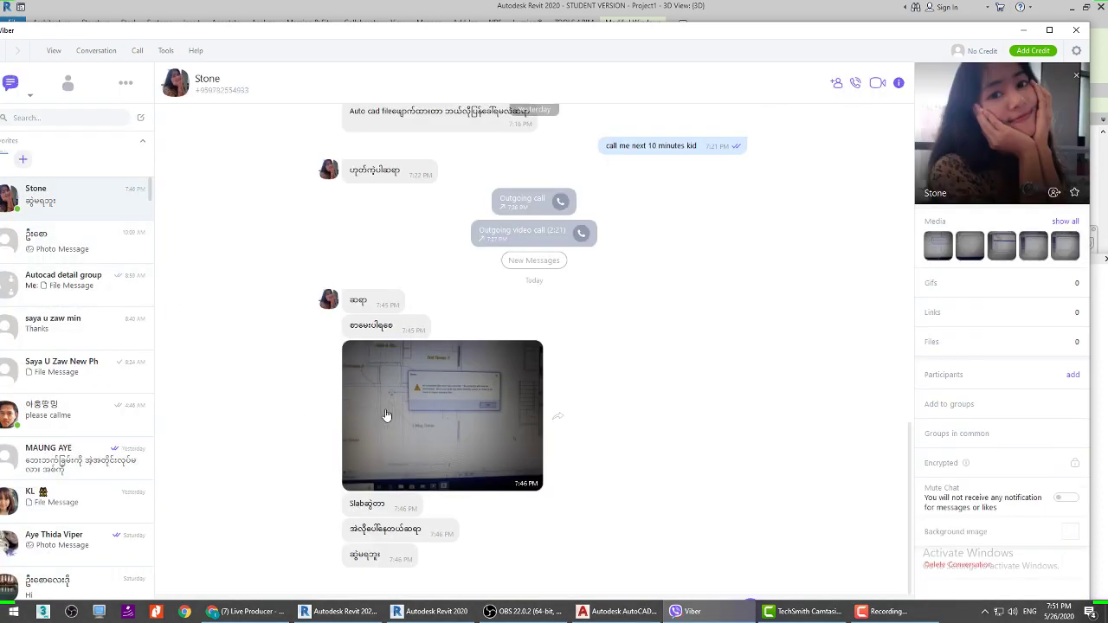
{"action": "left_click", "coordinate": [387, 415]}
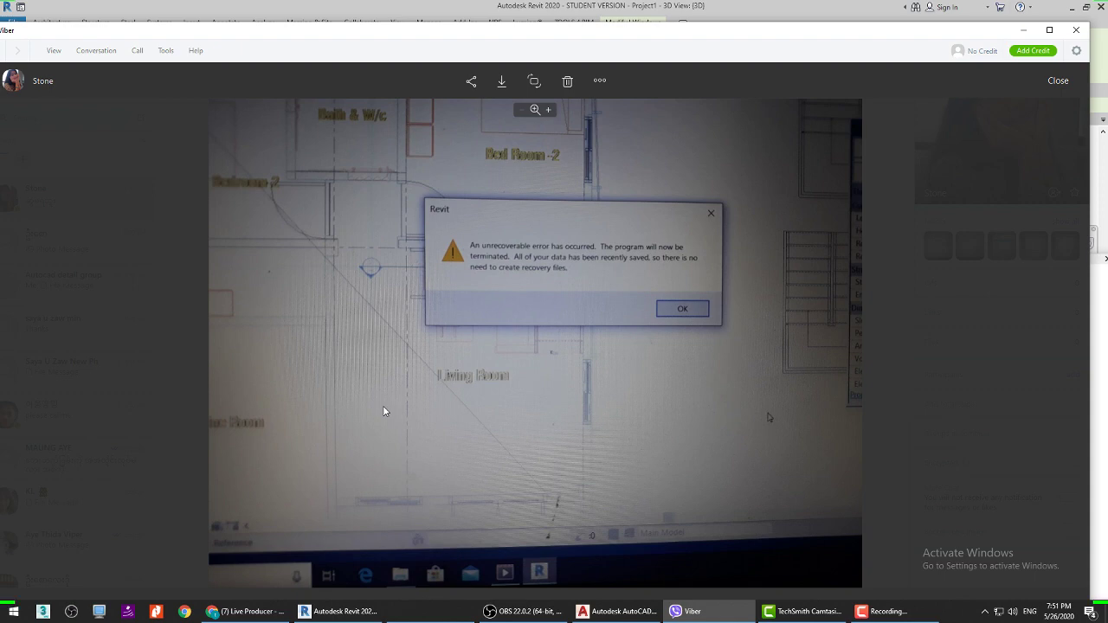
{"action": "key", "text": "Escape"}
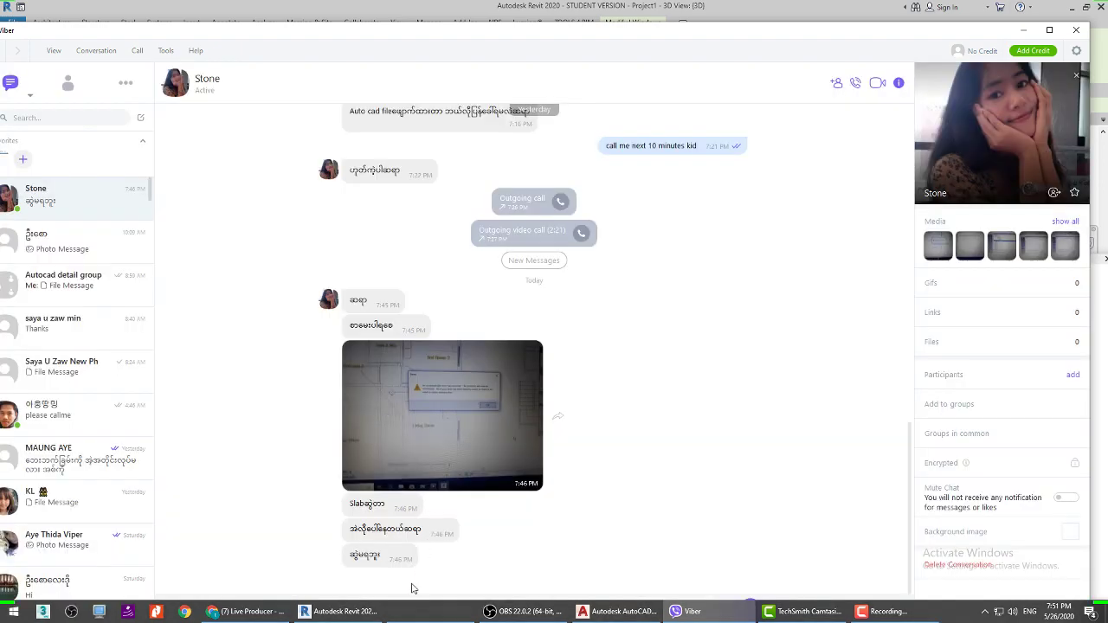
Step: Reply in the maximized Viber chat with "PLEASE CALL ME NEXT 20 MINUTES", return to the Revit project and clear the window selection
{"action": "left_click_drag", "start_coordinate": [477, 39], "coordinate": [460, 4]}
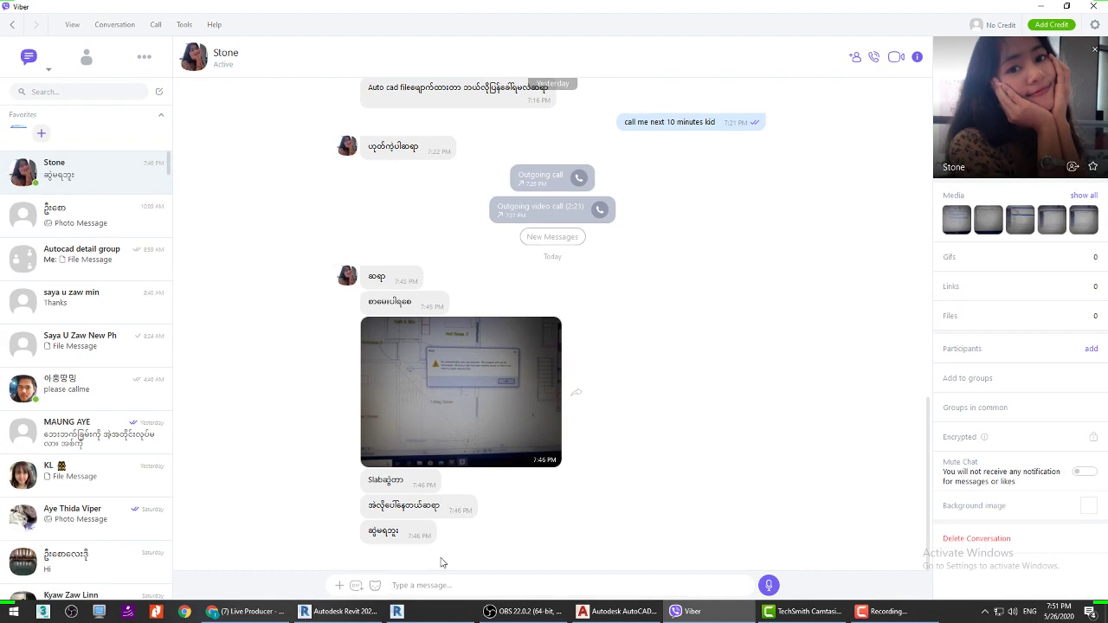
{"action": "type", "text": "PLEASE CALL ME NEXT 20 MINUTE"}
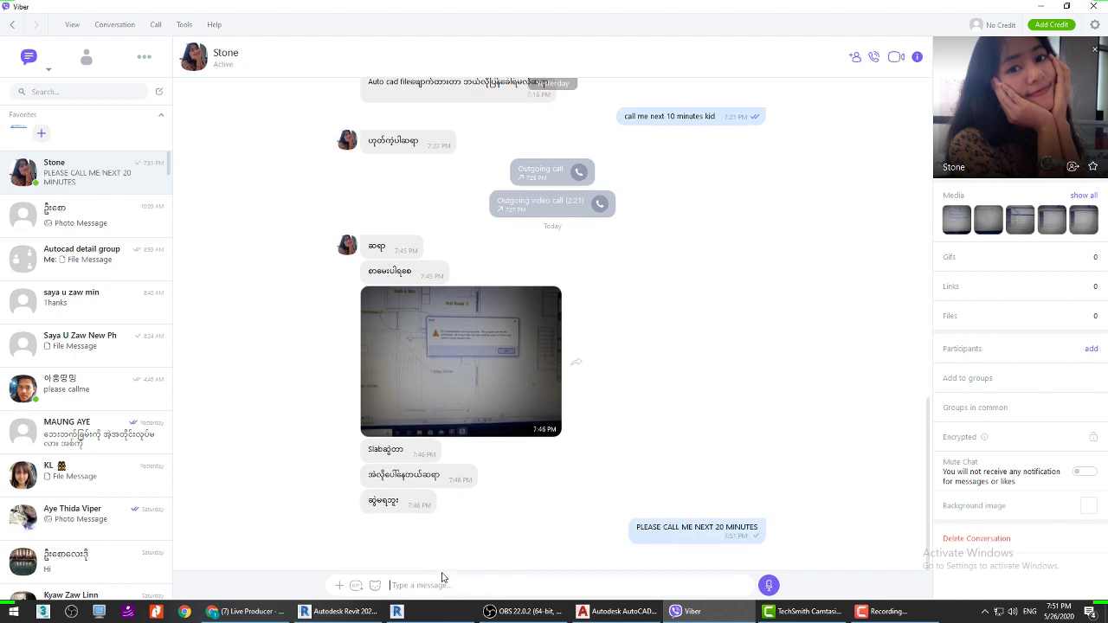
{"action": "left_click", "coordinate": [1038, 7]}
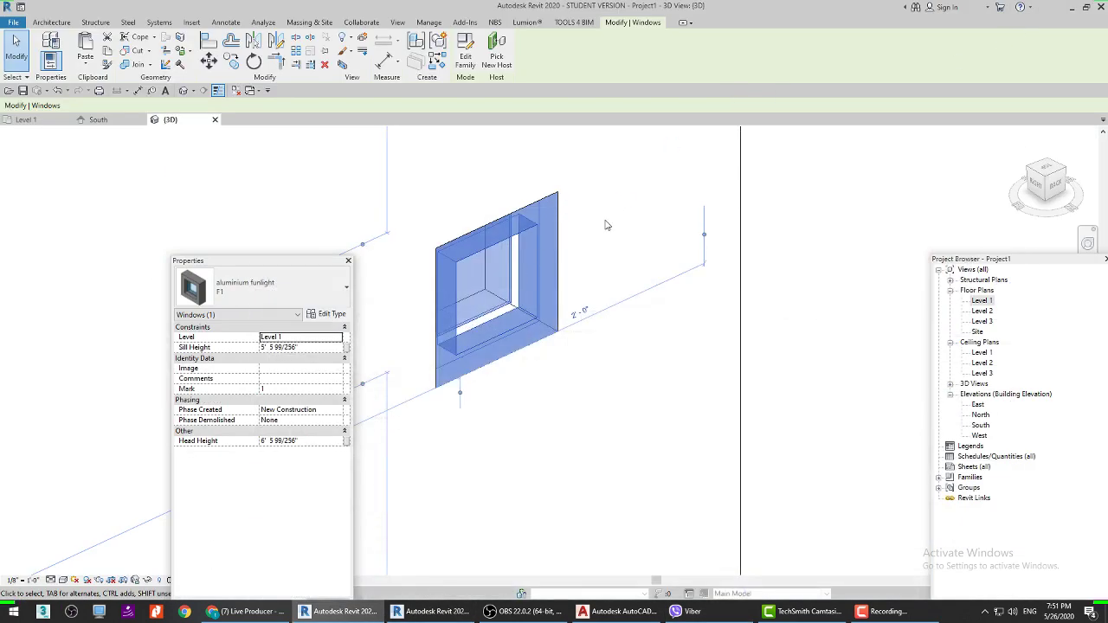
{"action": "left_click", "coordinate": [528, 385]}
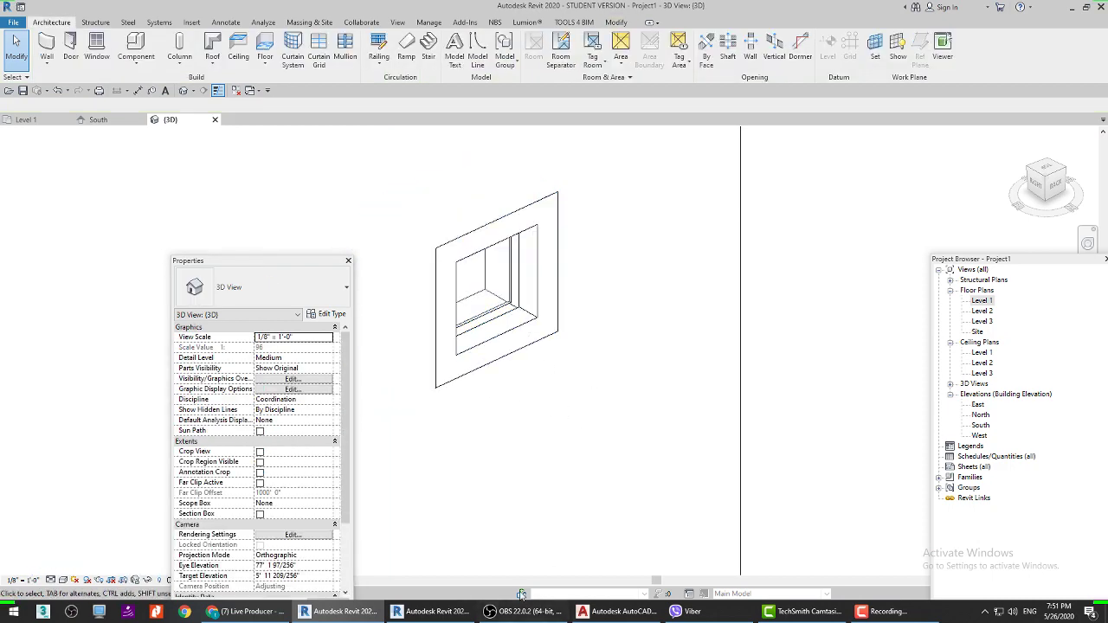
Step: Switch to the second Revit 2020 session
{"action": "left_click", "coordinate": [430, 611]}
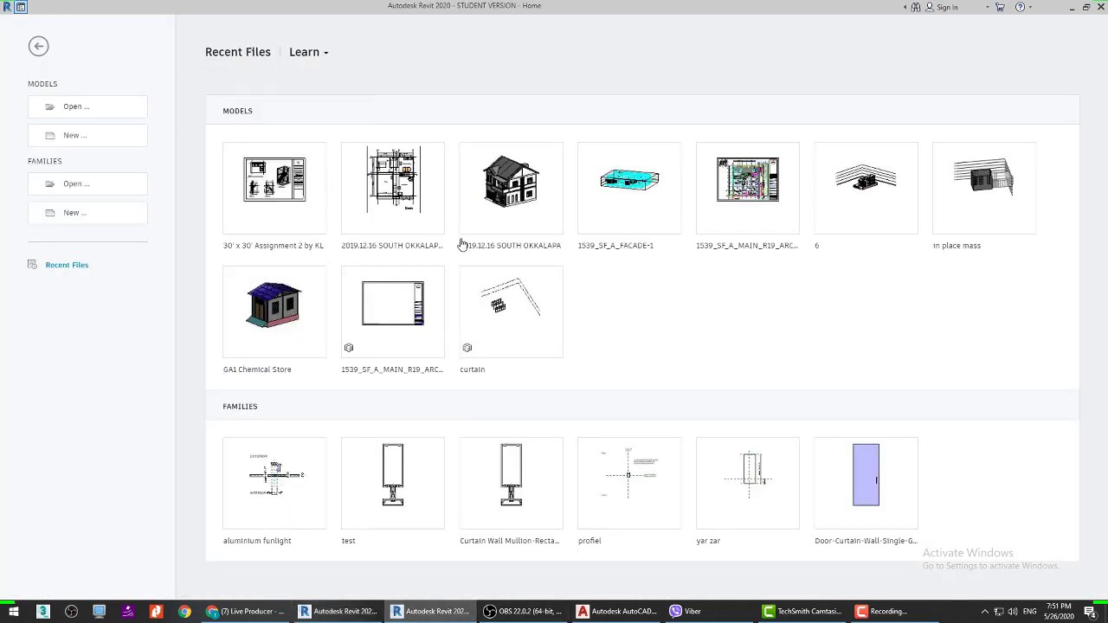
{"action": "left_click", "coordinate": [65, 186]}
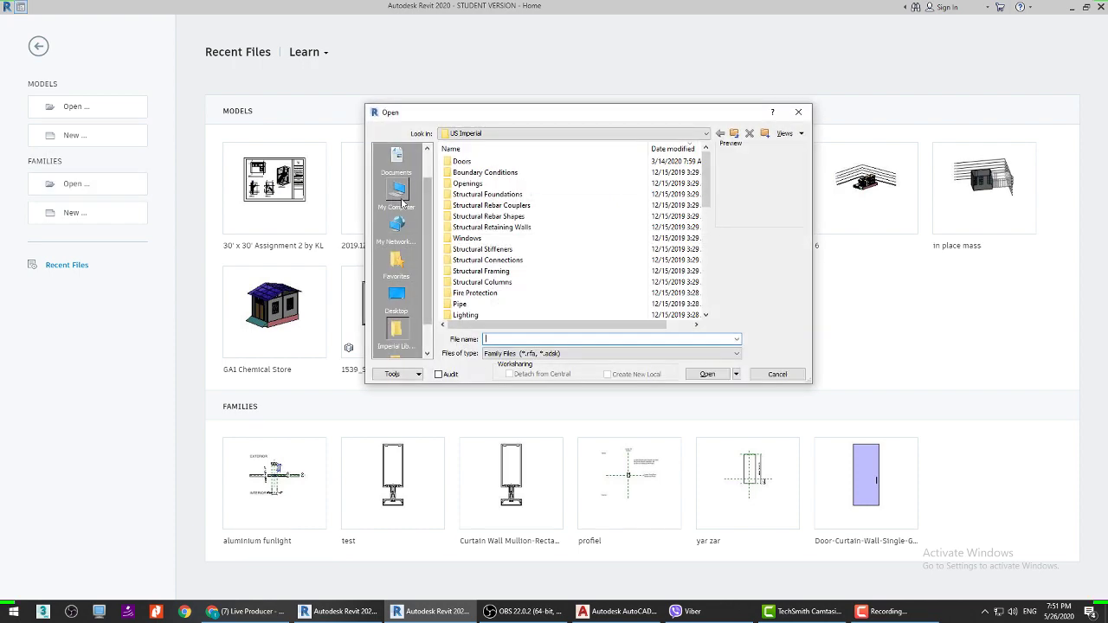
{"action": "left_click", "coordinate": [404, 310]}
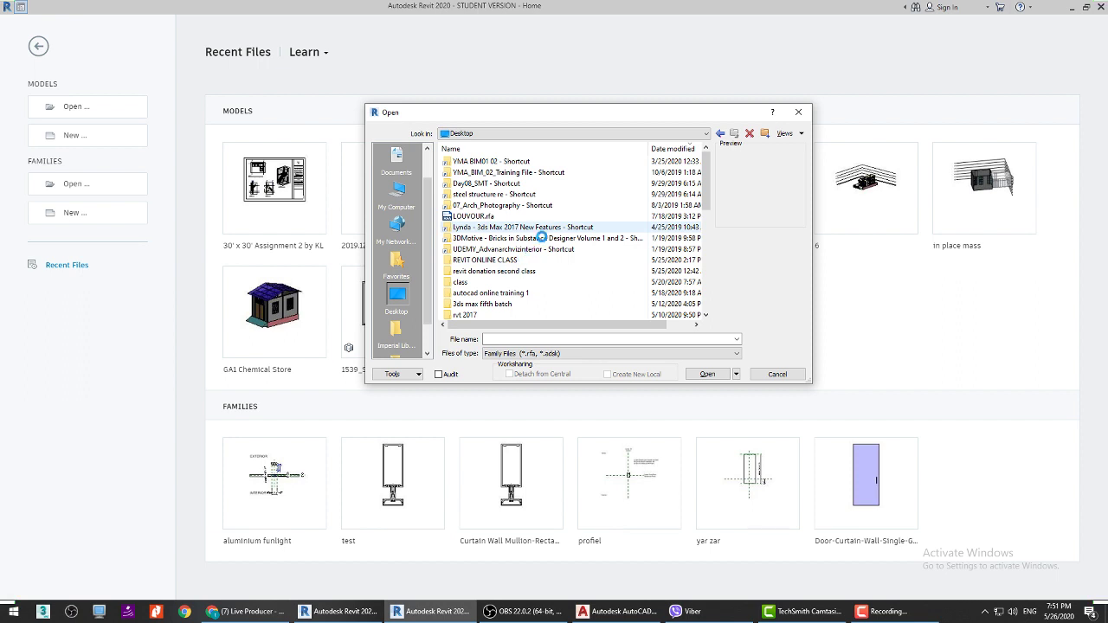
{"action": "key", "text": "Escape"}
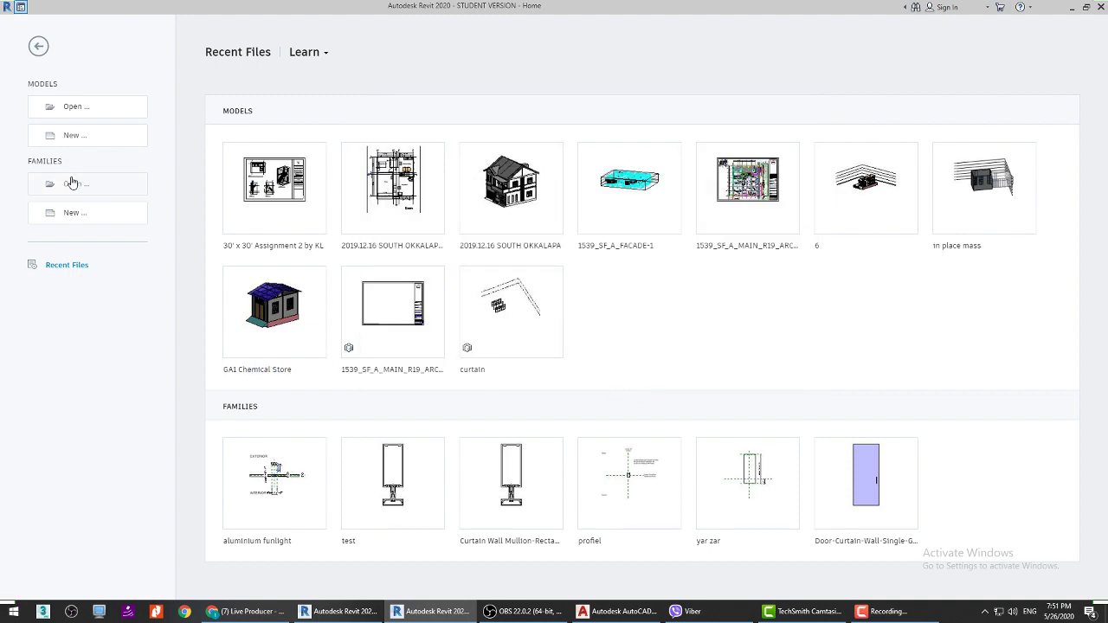
Step: Open the family file aluminium funlight.rfa from the revit donate class folder inside REVIT ONLINE CLASS on the Desktop
{"action": "left_click", "coordinate": [72, 183]}
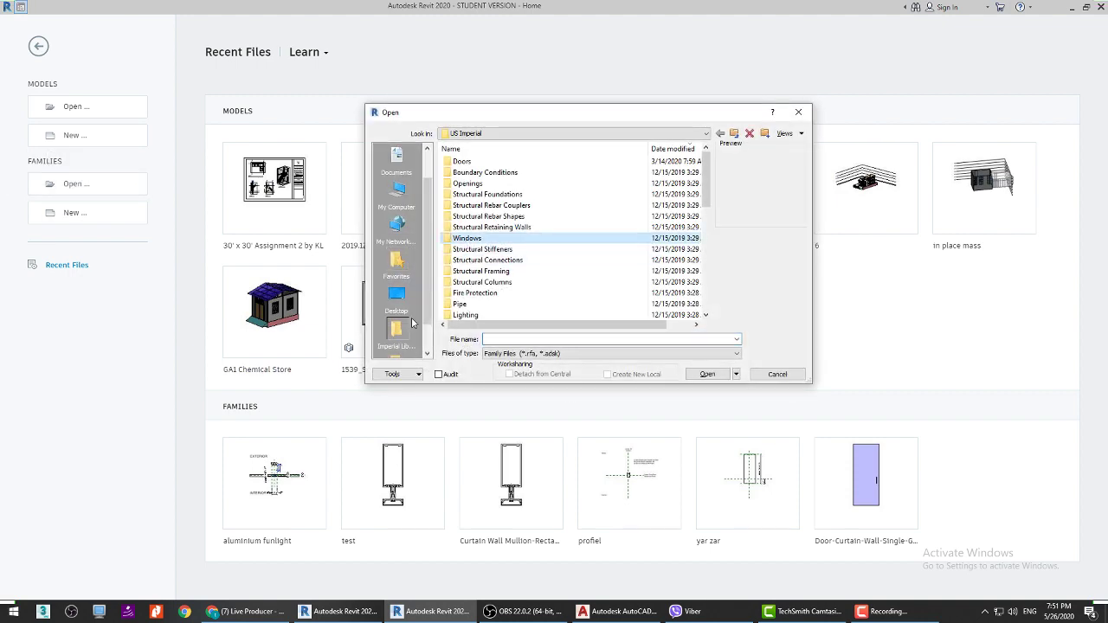
{"action": "left_click", "coordinate": [397, 297]}
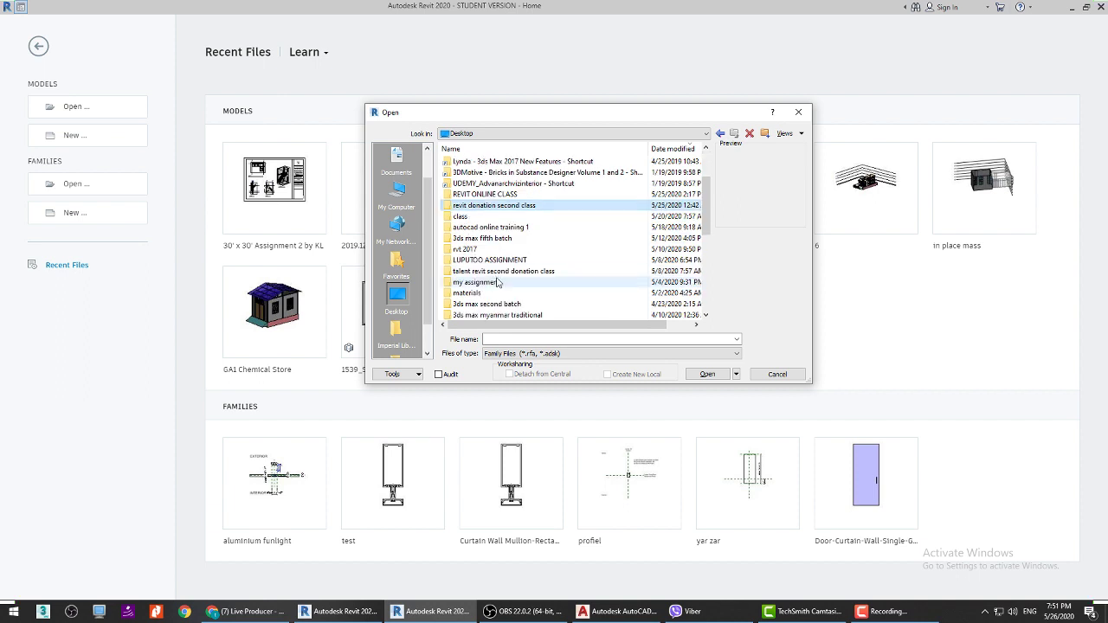
{"action": "scroll", "coordinate": [498, 303], "scroll_direction": "down", "scroll_amount": 2}
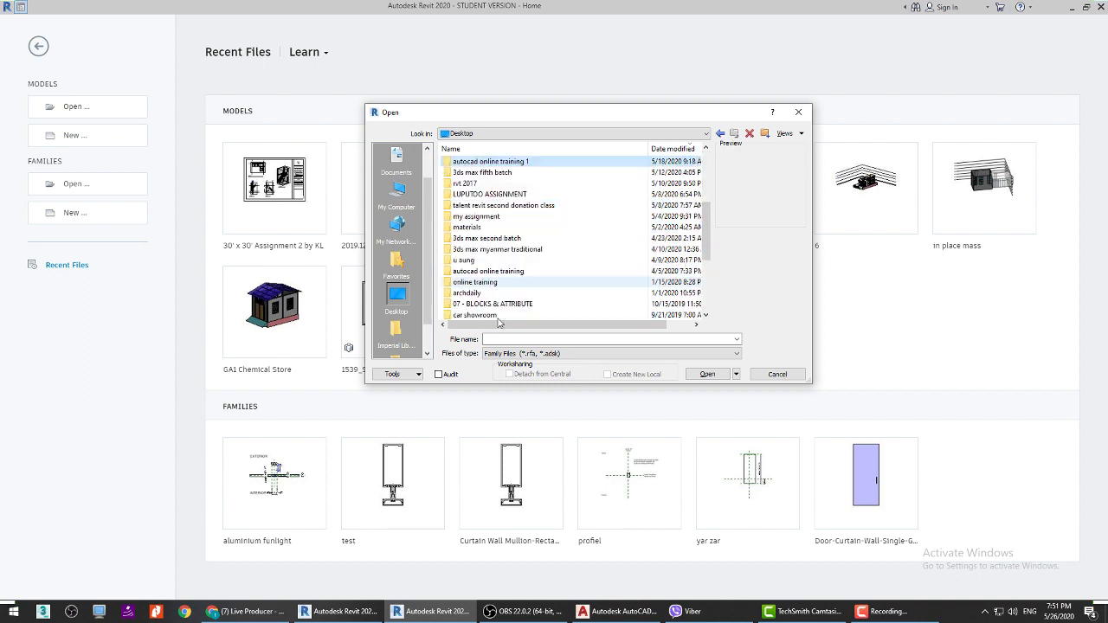
{"action": "scroll", "coordinate": [498, 322], "scroll_direction": "down", "scroll_amount": 1}
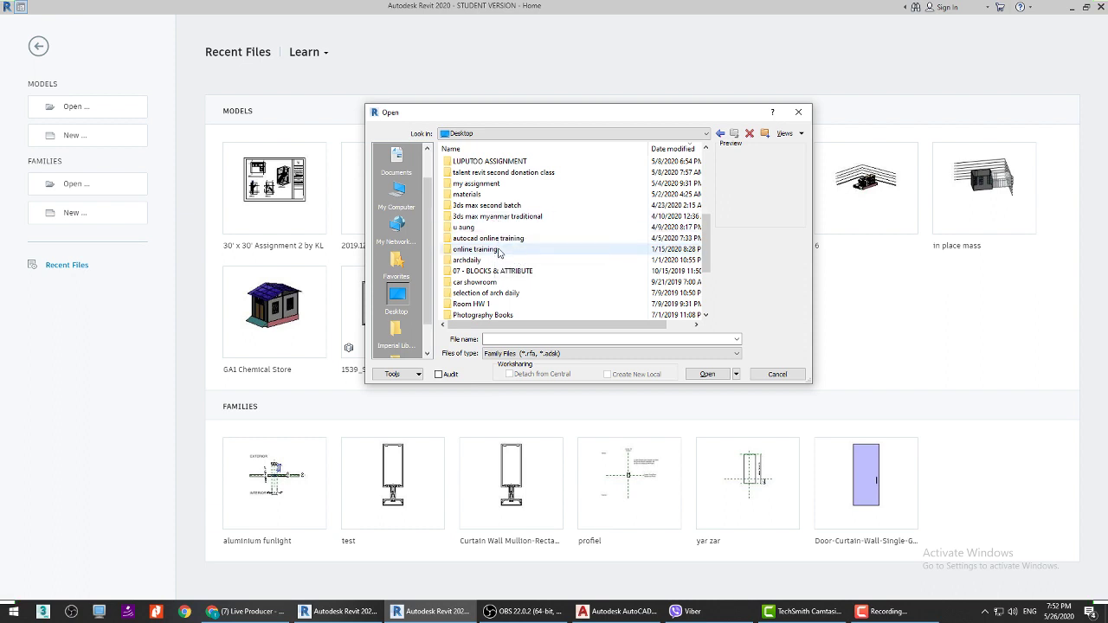
{"action": "key", "text": "r"}
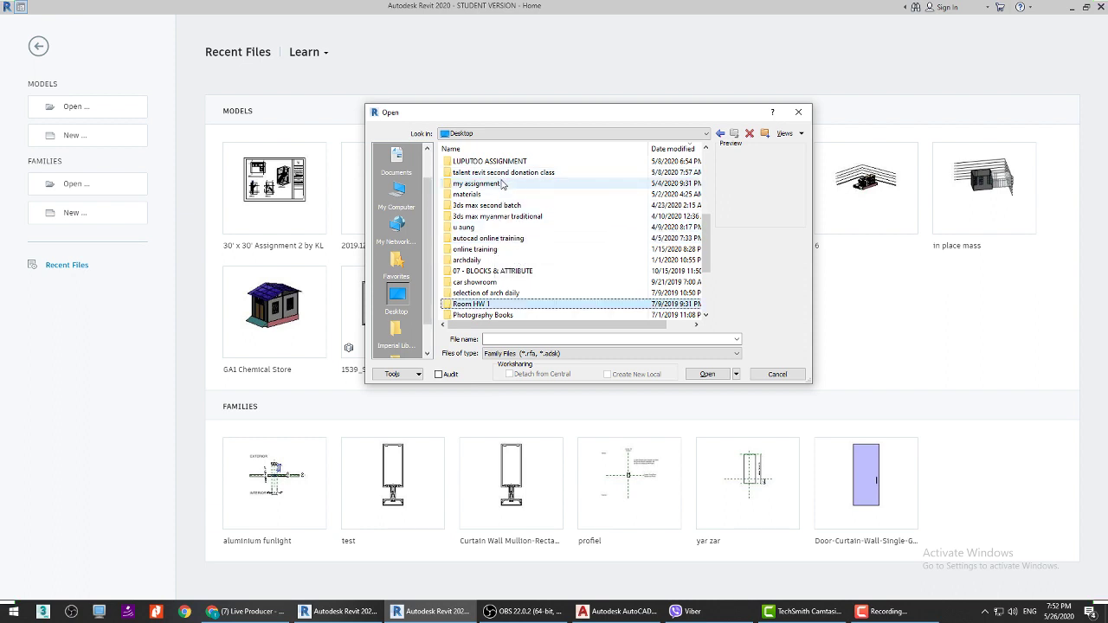
{"action": "key", "text": "r"}
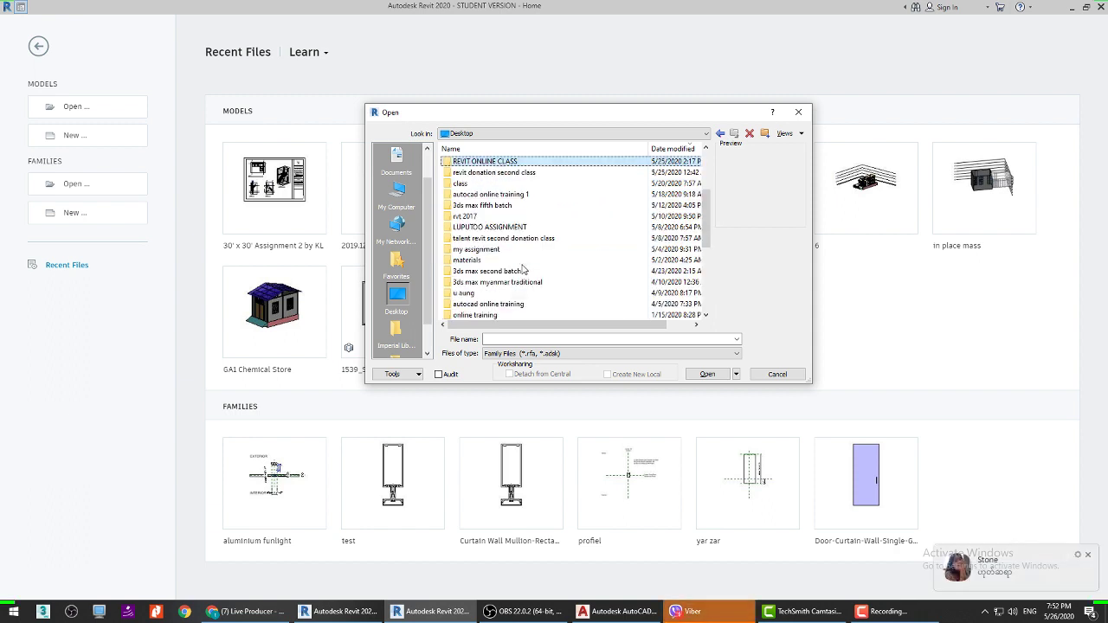
{"action": "double_click", "coordinate": [499, 161]}
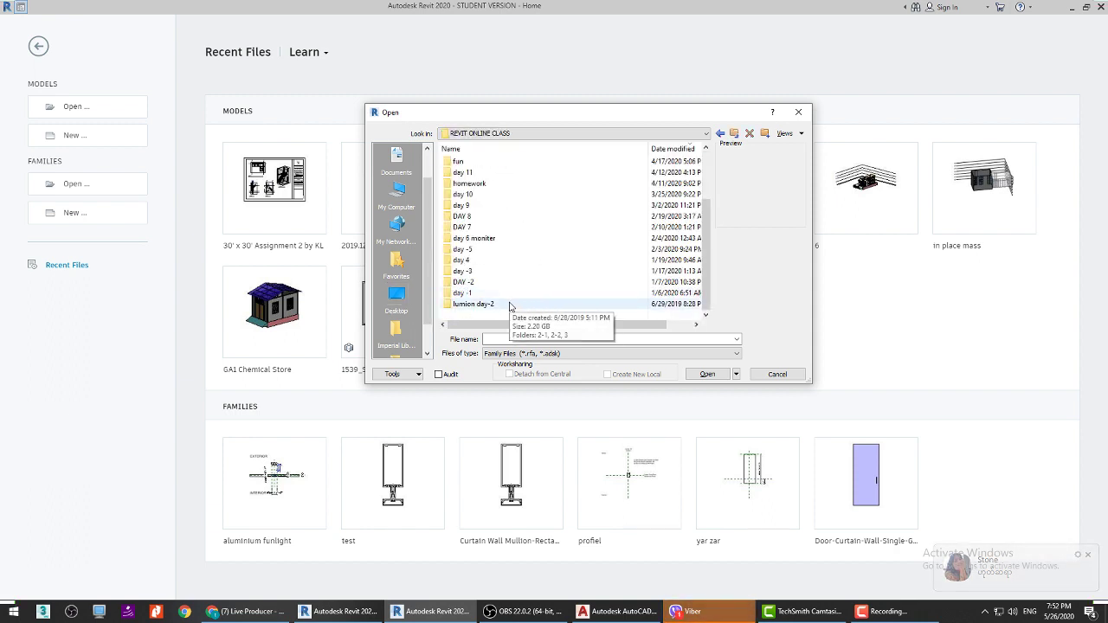
{"action": "double_click", "coordinate": [478, 162]}
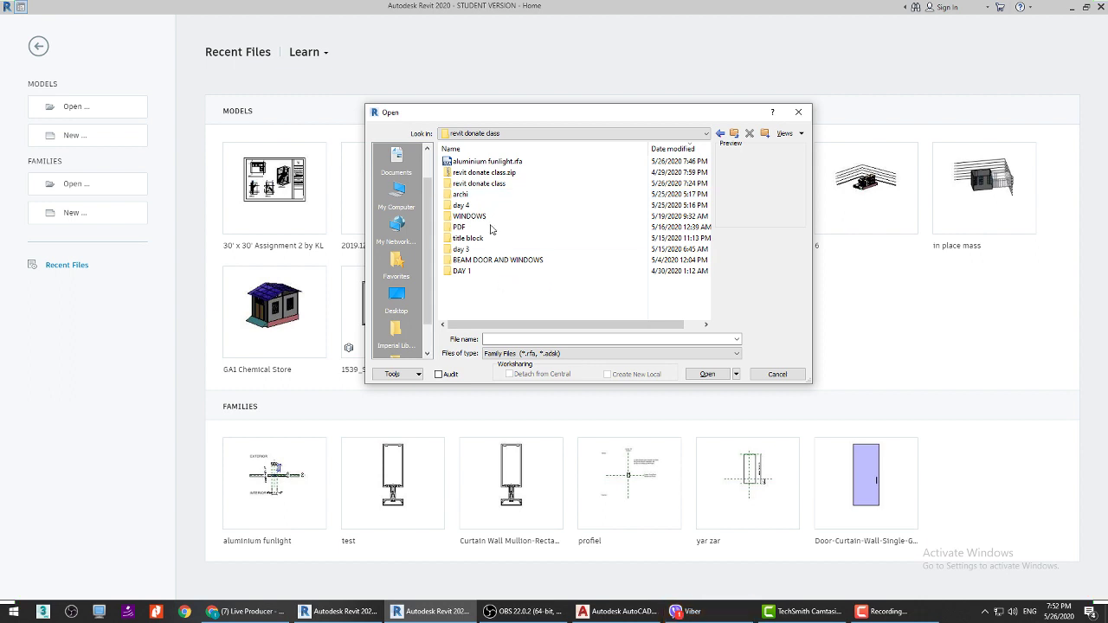
{"action": "left_click", "coordinate": [476, 163]}
{"action": "left_click", "coordinate": [709, 378]}
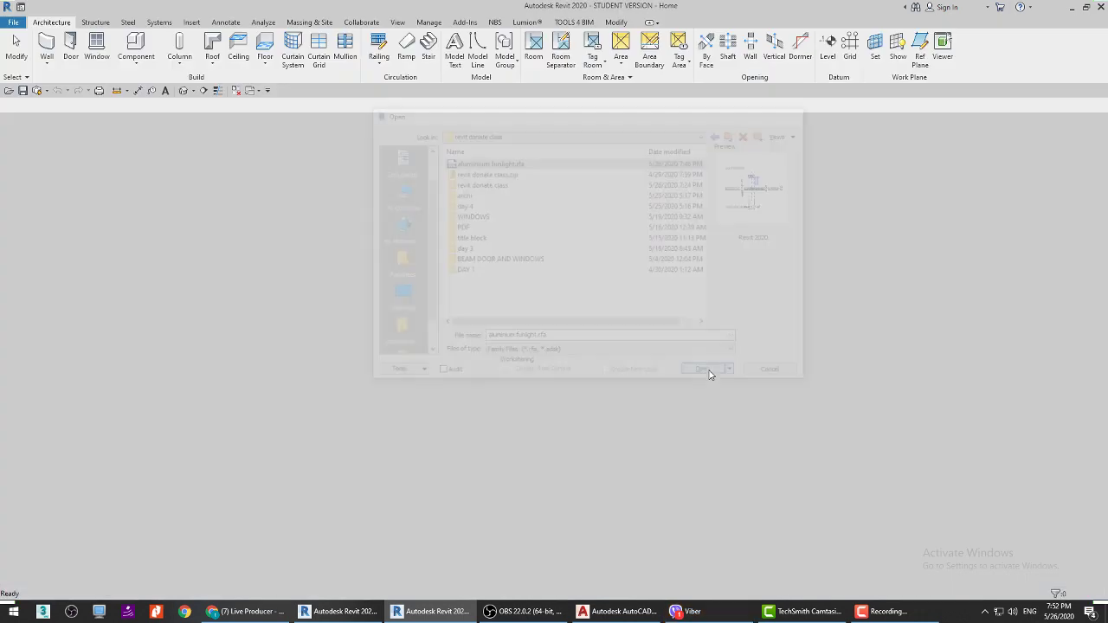
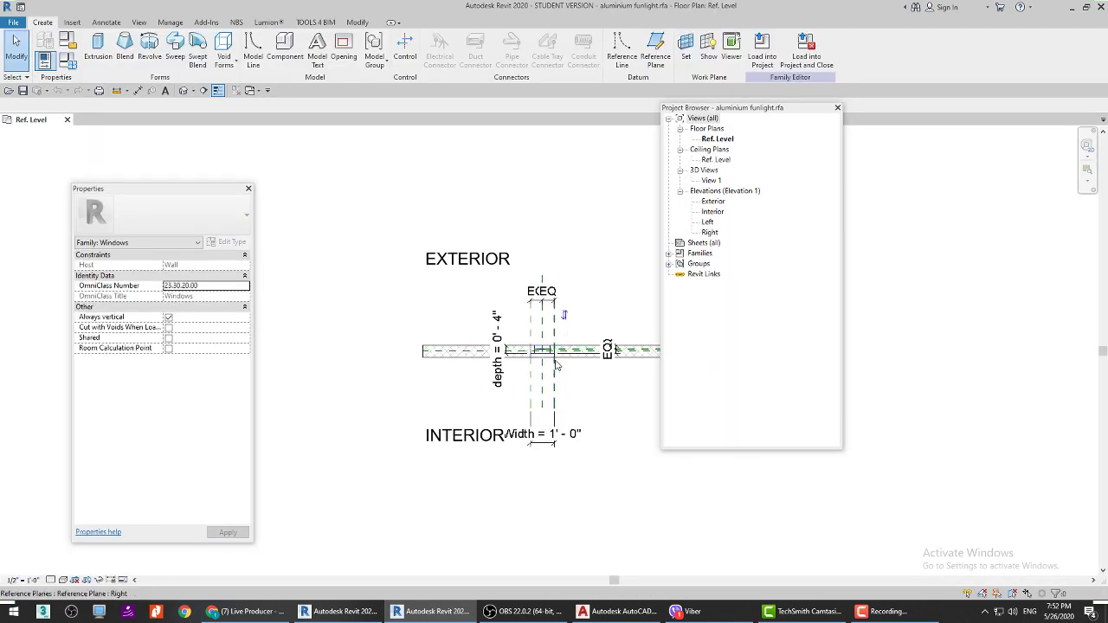
Step: Inspect the equality dimension beside the window in the Ref. Level plan, then clear the selection
{"action": "scroll", "coordinate": [588, 372], "scroll_direction": "up", "scroll_amount": 5}
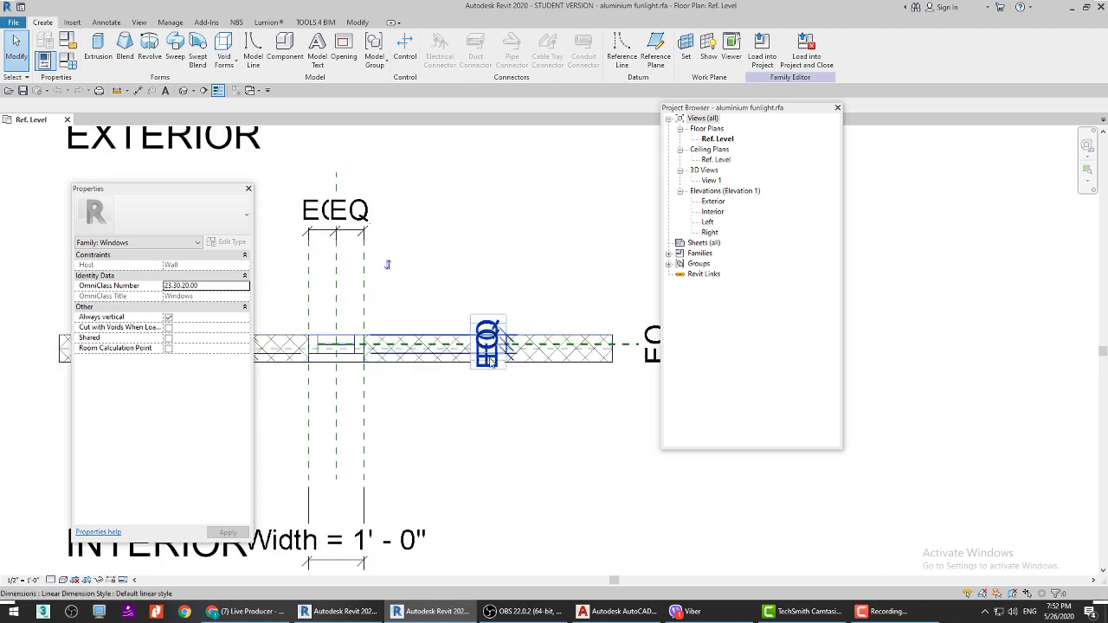
{"action": "left_click", "coordinate": [495, 331]}
{"action": "scroll", "coordinate": [519, 333], "scroll_direction": "up", "scroll_amount": 3}
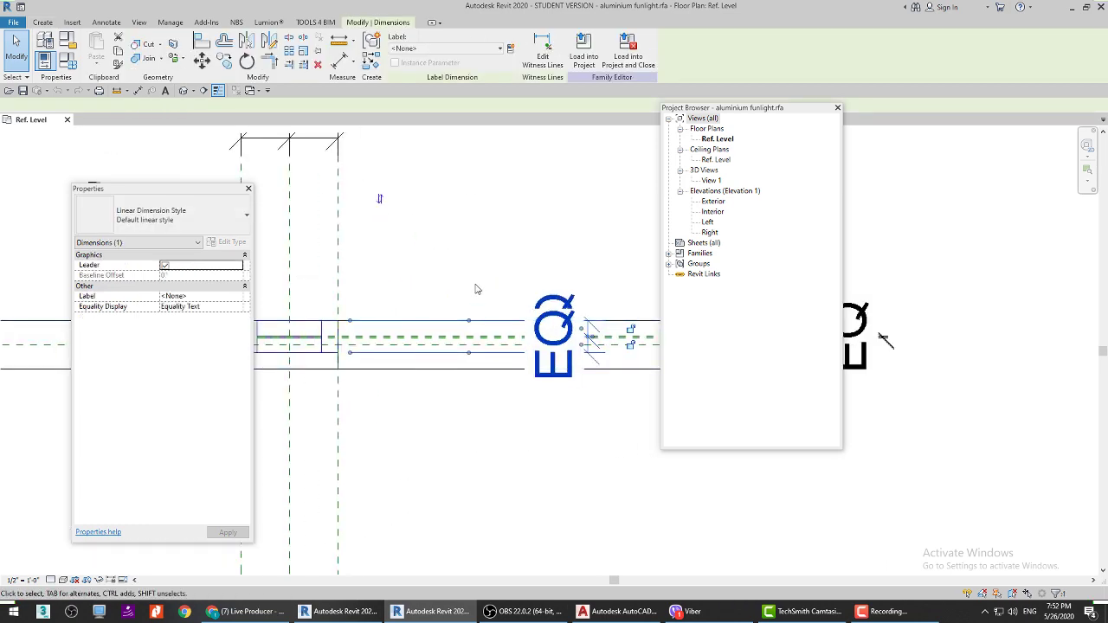
{"action": "key", "text": "Escape"}
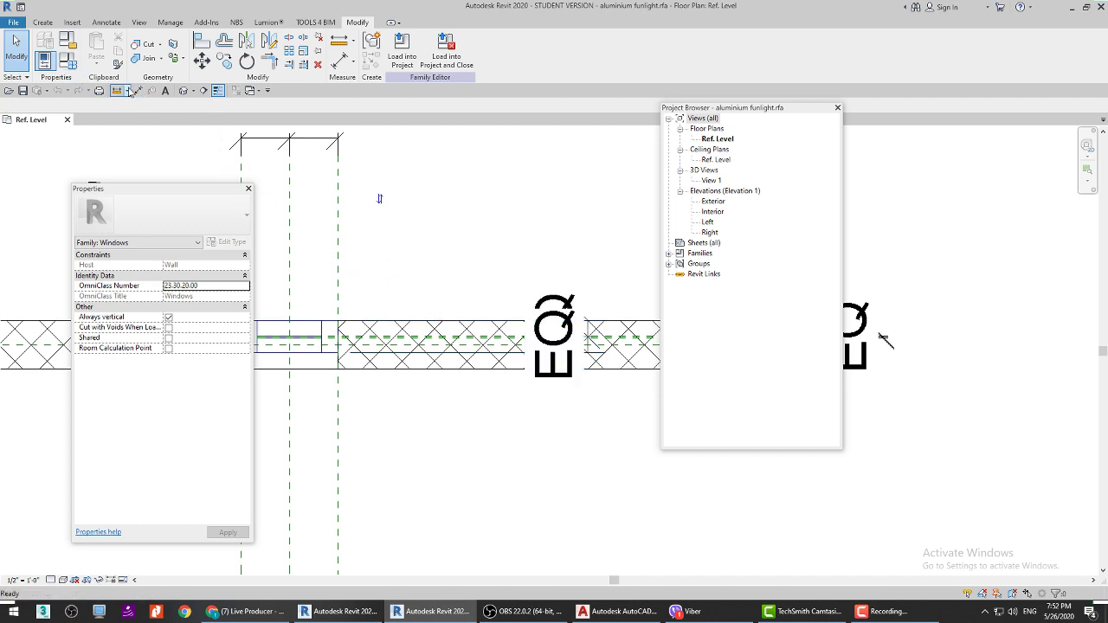
Step: Open the default 3D view and temporarily hide the depth dimension that covers the wall and window
{"action": "left_click", "coordinate": [183, 91]}
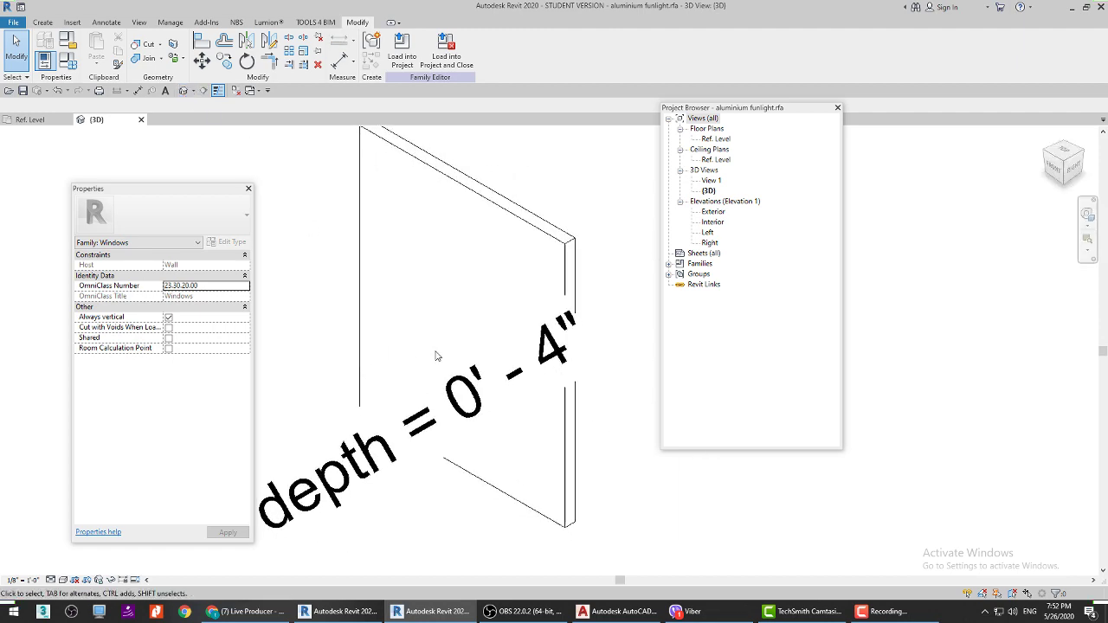
{"action": "middle_click_drag", "start_coordinate": [487, 330], "coordinate": [262, 408], "text": "shift"}
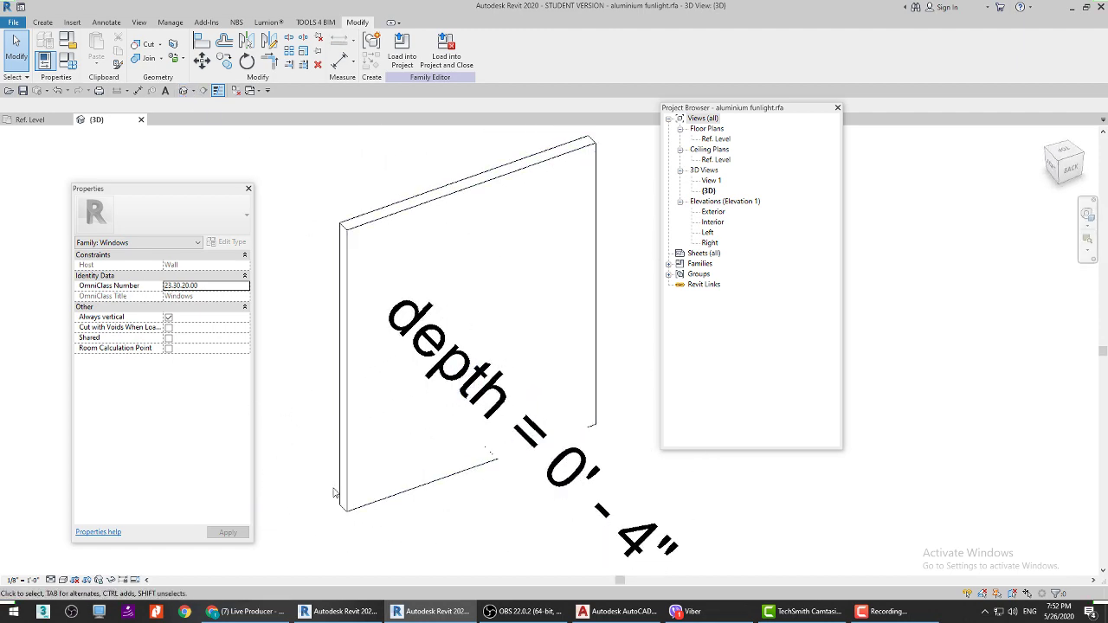
{"action": "middle_click_drag", "start_coordinate": [413, 546], "coordinate": [537, 542], "text": "shift"}
{"action": "left_click", "coordinate": [549, 544]}
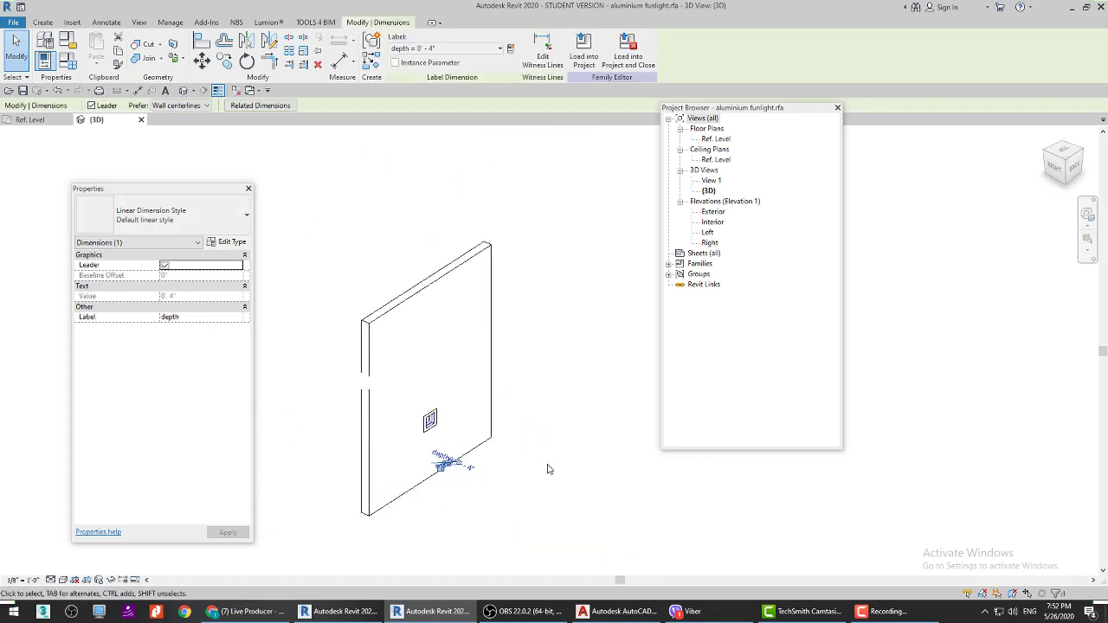
{"action": "key", "text": "h"}
{"action": "key", "text": "h"}
{"action": "left_click", "coordinate": [547, 469]}
{"action": "scroll", "coordinate": [430, 421], "scroll_direction": "up", "scroll_amount": 5}
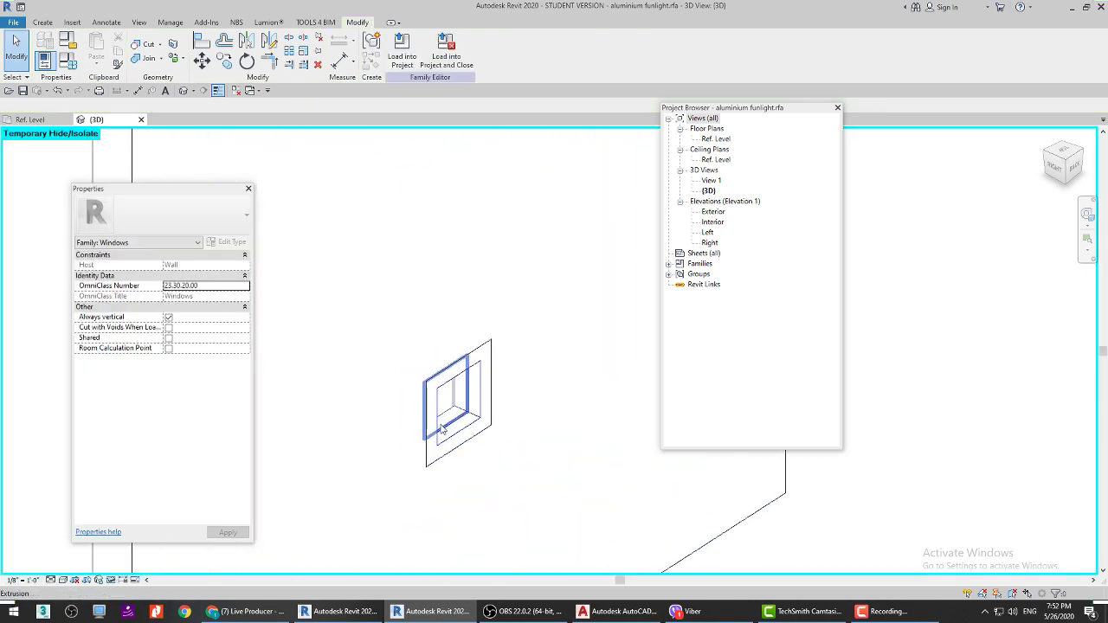
Step: Try to apply a changed depth parameter in the Family Types settings, then cancel the change
{"action": "left_click", "coordinate": [67, 60]}
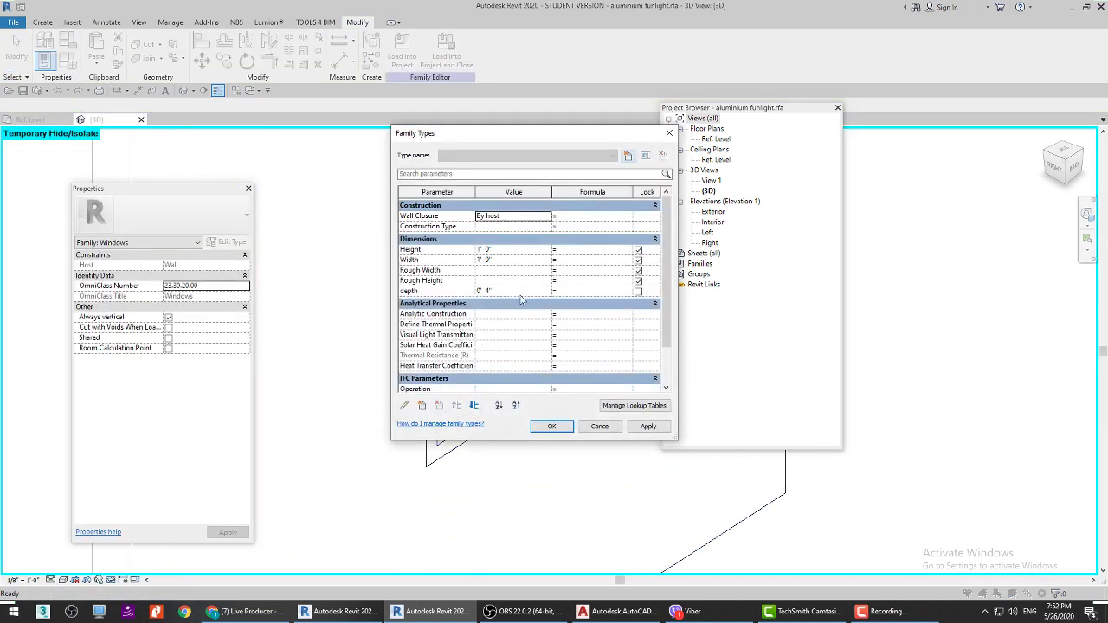
{"action": "left_click", "coordinate": [648, 426]}
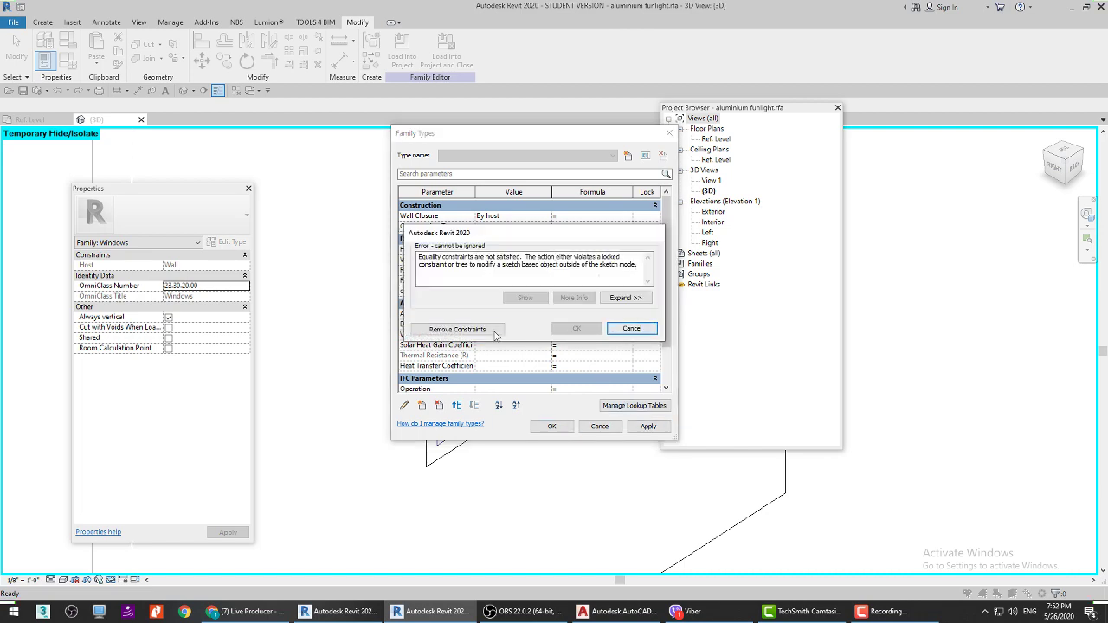
{"action": "left_click", "coordinate": [630, 329]}
{"action": "left_click", "coordinate": [600, 426]}
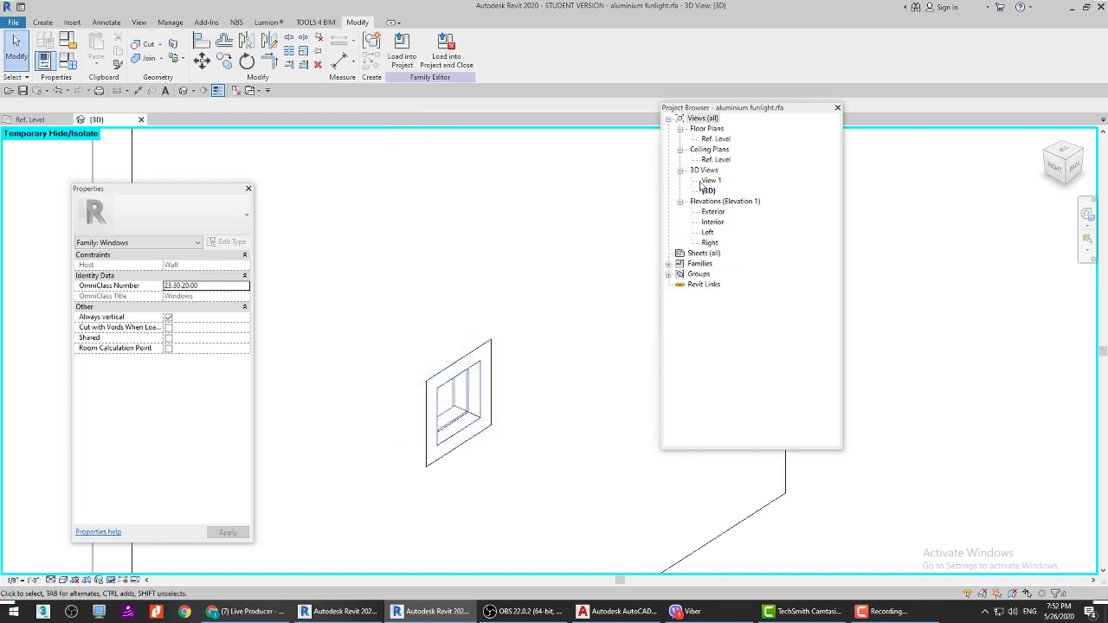
Step: Return to the Ref. Level floor plan and delete the EQ dimension on the closely spaced reference planes beyond the wall's end
{"action": "double_click", "coordinate": [714, 140]}
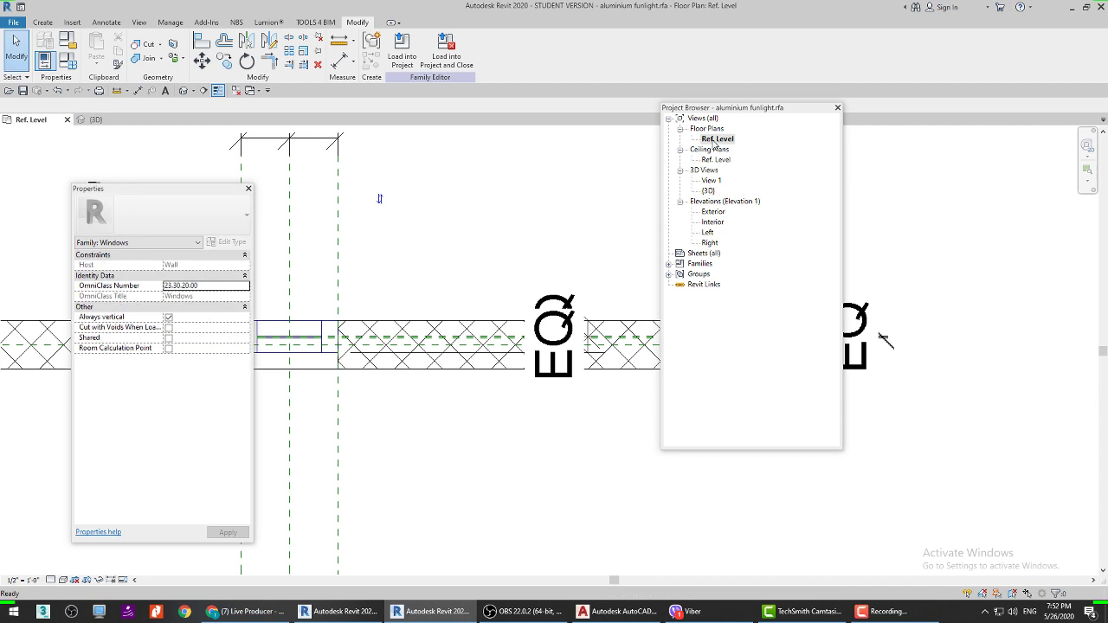
{"action": "left_click", "coordinate": [561, 305]}
{"action": "key", "text": "Escape"}
{"action": "scroll", "coordinate": [589, 314], "scroll_direction": "down", "scroll_amount": 3}
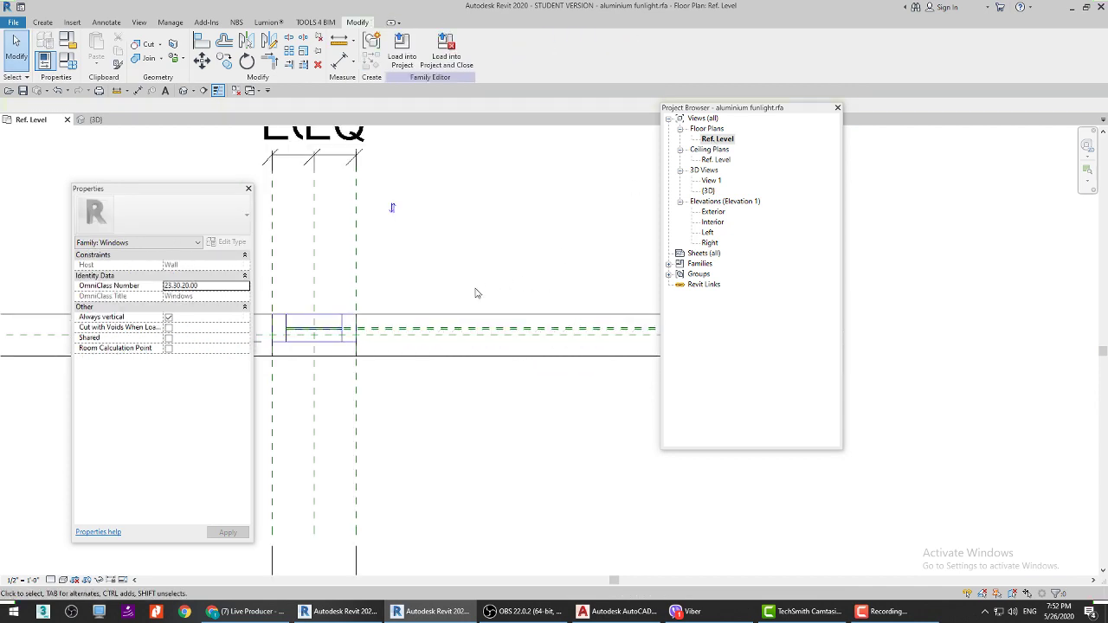
{"action": "mouse_move", "coordinate": [603, 319]}
{"action": "middle_mouse_down"}
{"action": "mouse_move", "coordinate": [597, 312]}
{"action": "mouse_move", "coordinate": [633, 323]}
{"action": "mouse_move", "coordinate": [545, 313]}
{"action": "middle_mouse_up"}
{"action": "left_click", "coordinate": [545, 312]}
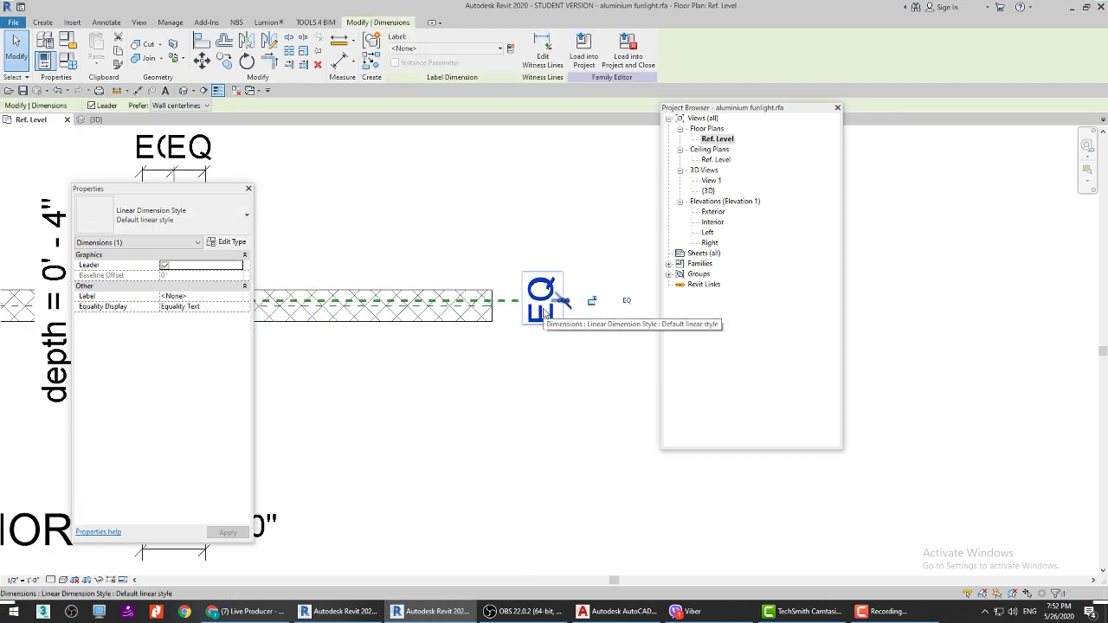
{"action": "key", "text": "Delete"}
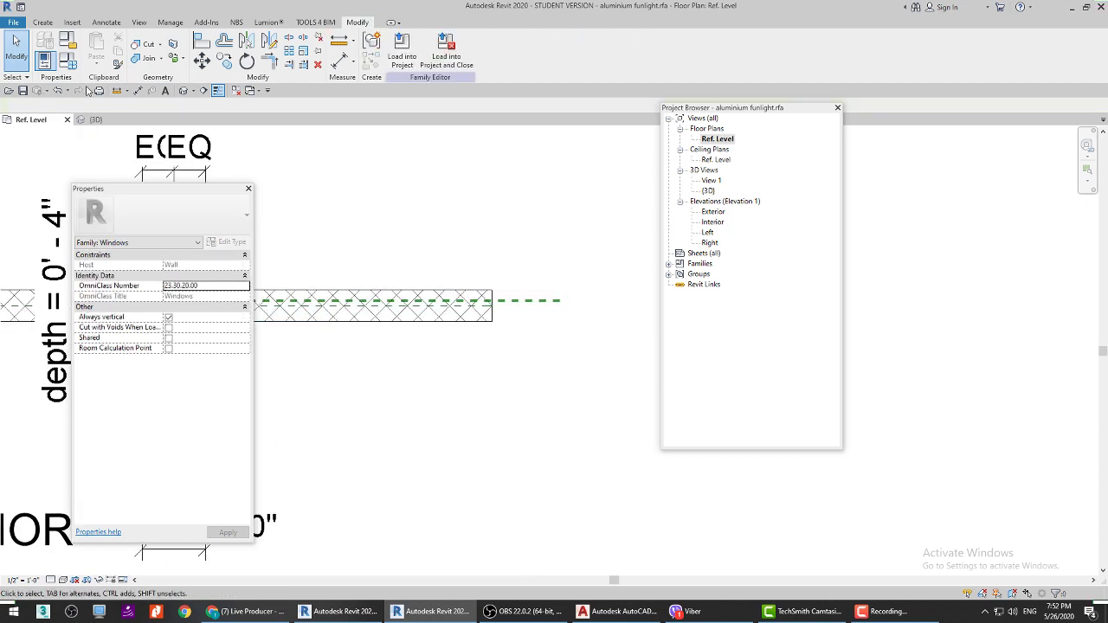
{"action": "left_click", "coordinate": [121, 93]}
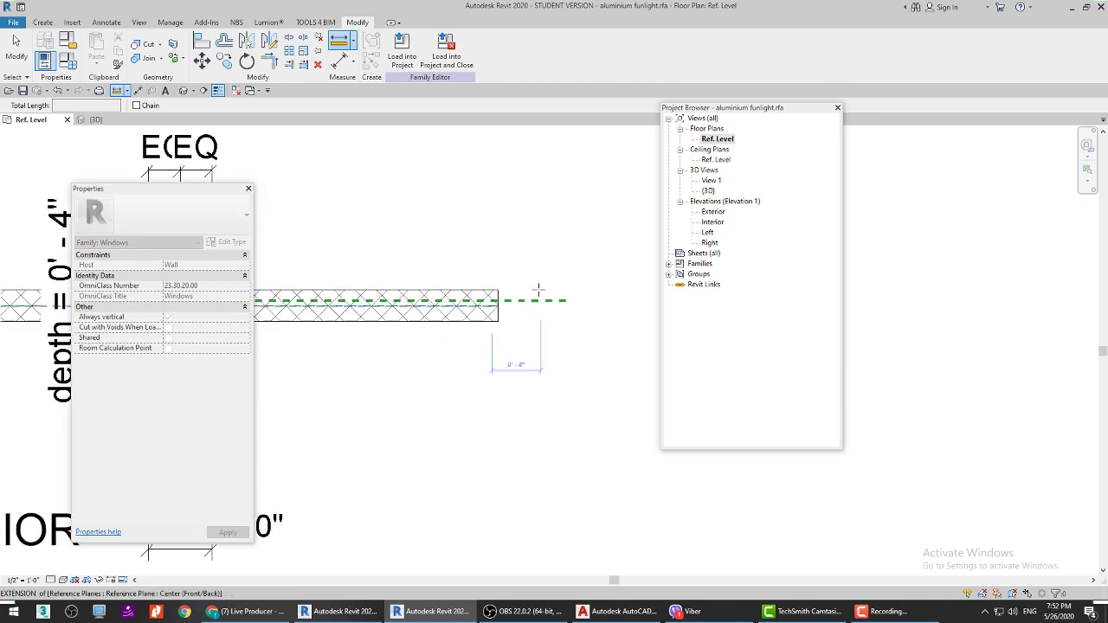
{"action": "scroll", "coordinate": [519, 303], "scroll_direction": "up", "scroll_amount": 4}
{"action": "scroll", "coordinate": [476, 303], "scroll_direction": "up", "scroll_amount": 2}
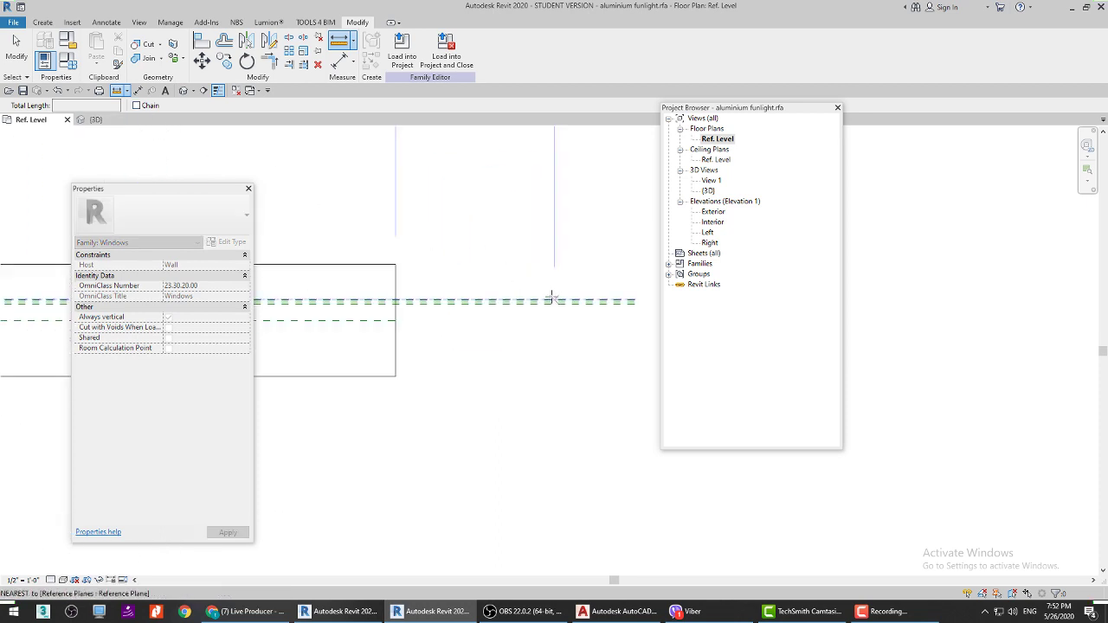
{"action": "key", "text": "Escape"}
Step: Place an aligned dimension chain across the three closely spaced horizontal reference planes beyond the wall's end
{"action": "key", "text": "d"}
{"action": "key", "text": "i"}
{"action": "scroll", "coordinate": [562, 335], "scroll_direction": "up", "scroll_amount": 2}
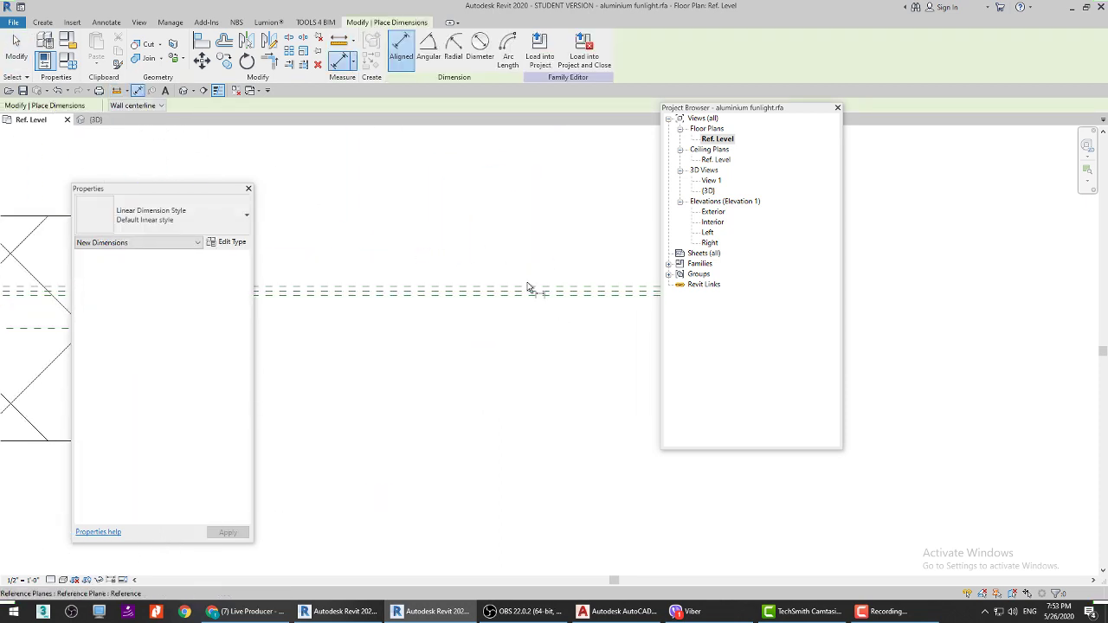
{"action": "left_click", "coordinate": [528, 294]}
{"action": "key", "text": "Escape"}
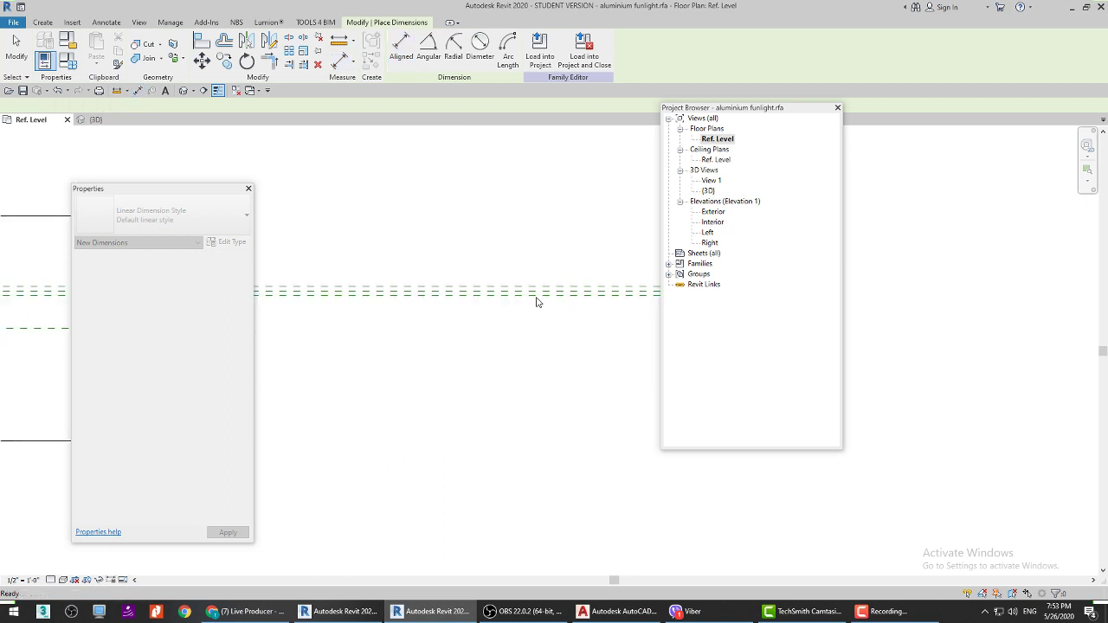
{"action": "scroll", "coordinate": [528, 297], "scroll_direction": "up", "scroll_amount": 4}
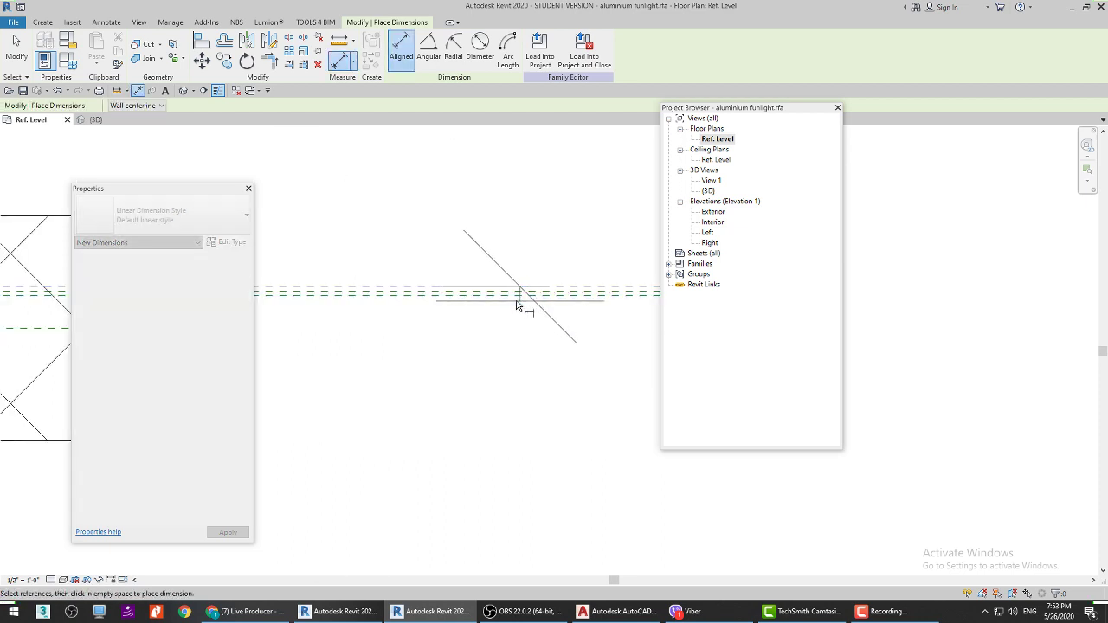
{"action": "scroll", "coordinate": [515, 312], "scroll_direction": "up", "scroll_amount": 4}
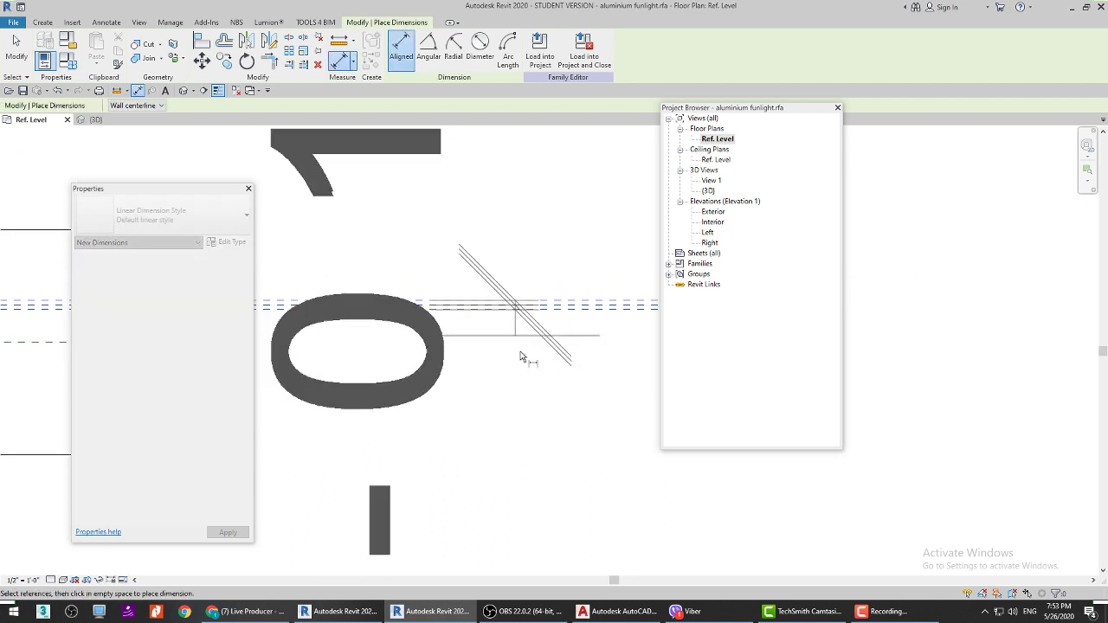
{"action": "left_click", "coordinate": [567, 348]}
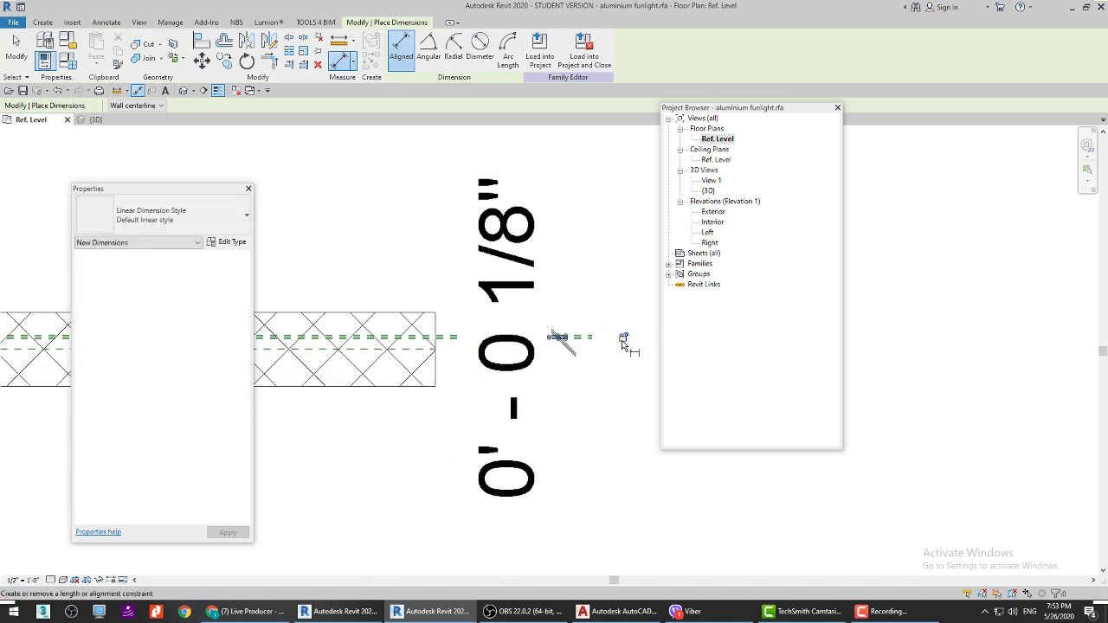
{"action": "scroll", "coordinate": [623, 341], "scroll_direction": "down", "scroll_amount": 4}
{"action": "scroll", "coordinate": [358, 341], "scroll_direction": "up", "scroll_amount": 5}
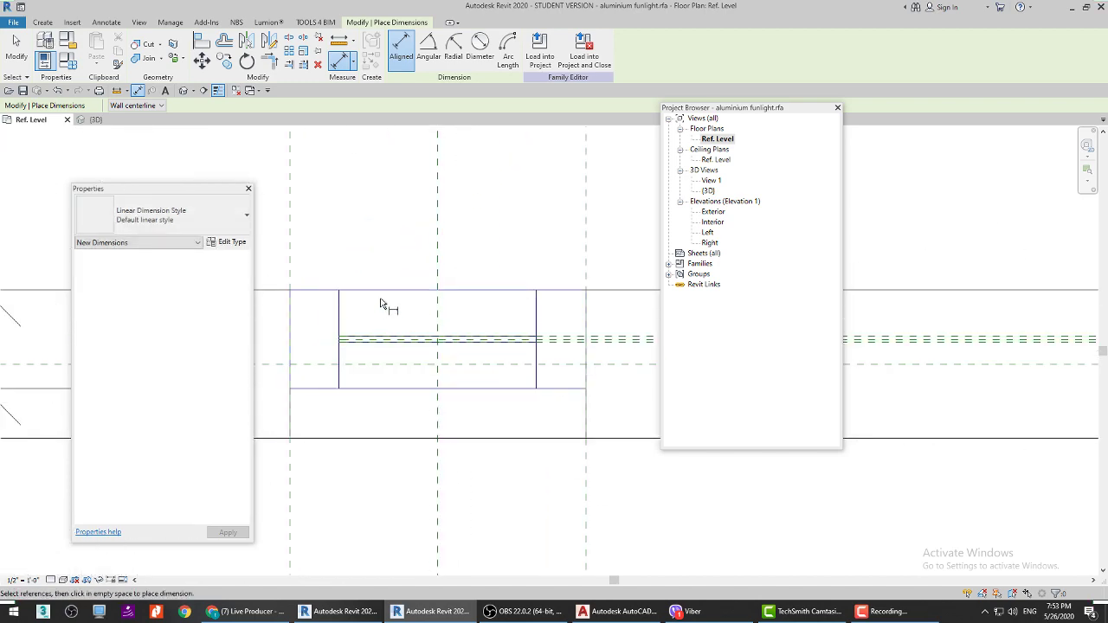
{"action": "scroll", "coordinate": [384, 338], "scroll_direction": "up", "scroll_amount": 3}
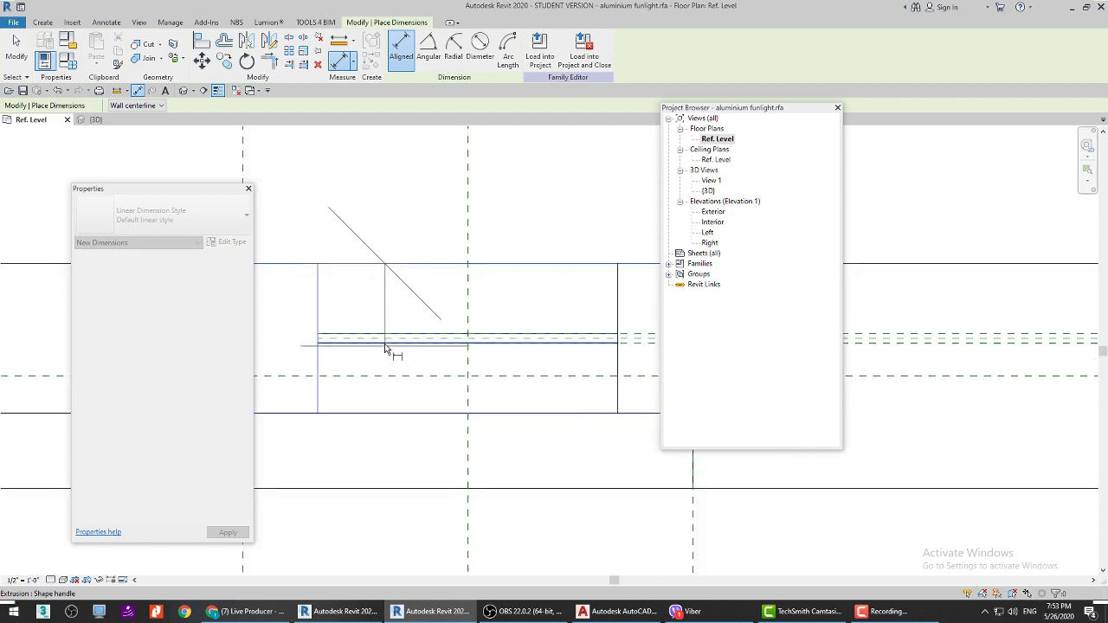
{"action": "scroll", "coordinate": [386, 348], "scroll_direction": "down", "scroll_amount": 3}
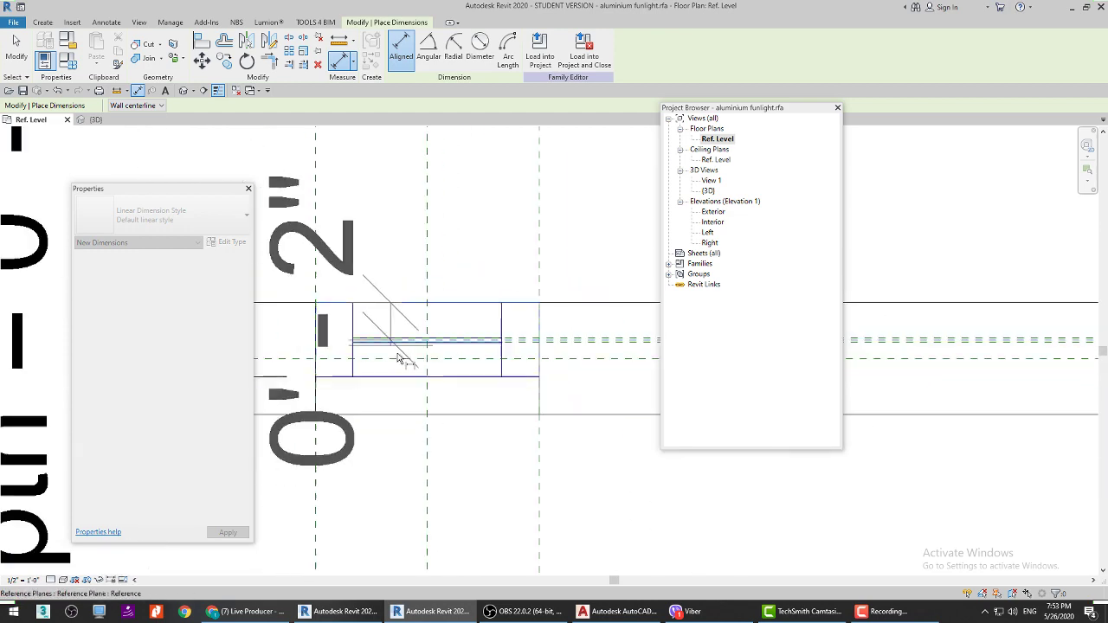
{"action": "scroll", "coordinate": [398, 358], "scroll_direction": "down", "scroll_amount": 2}
{"action": "scroll", "coordinate": [415, 317], "scroll_direction": "up", "scroll_amount": 4}
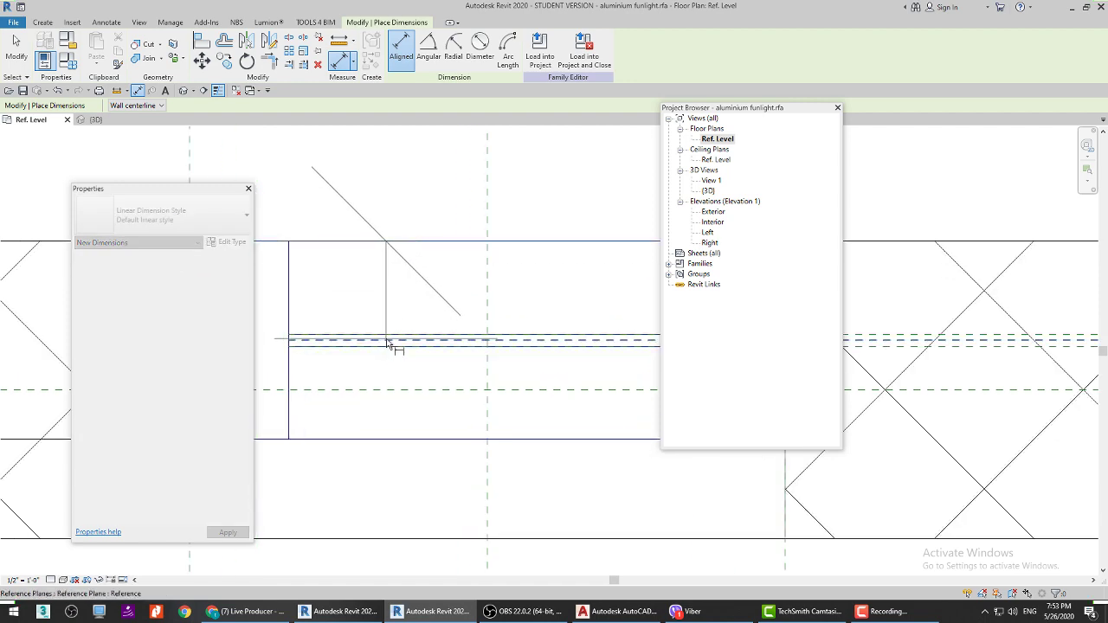
{"action": "scroll", "coordinate": [385, 346], "scroll_direction": "down", "scroll_amount": 2}
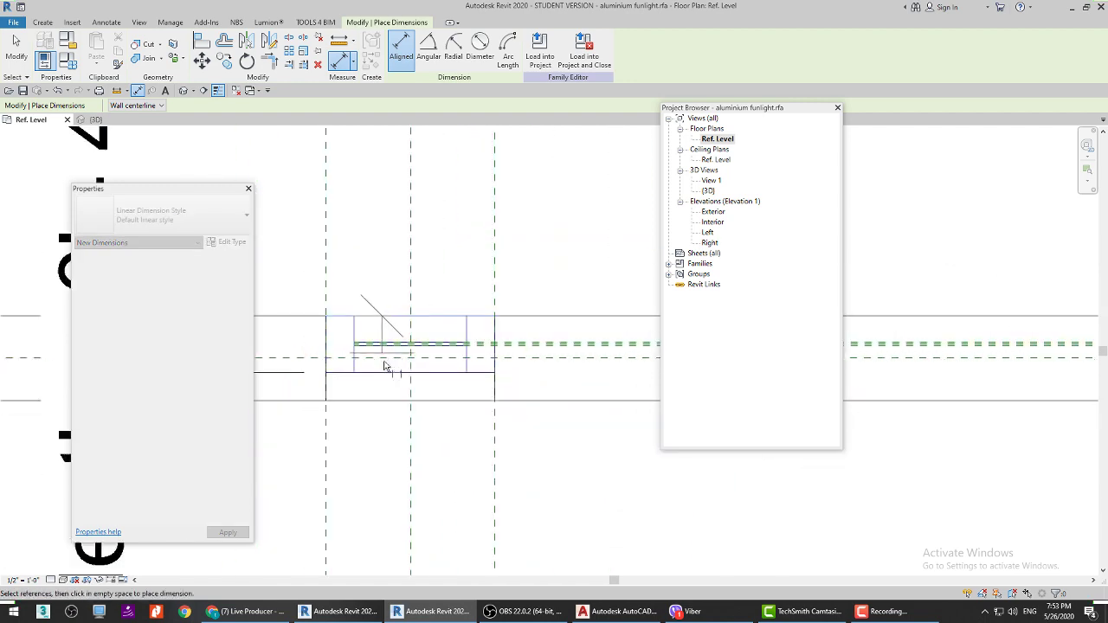
{"action": "scroll", "coordinate": [390, 371], "scroll_direction": "up", "scroll_amount": 5}
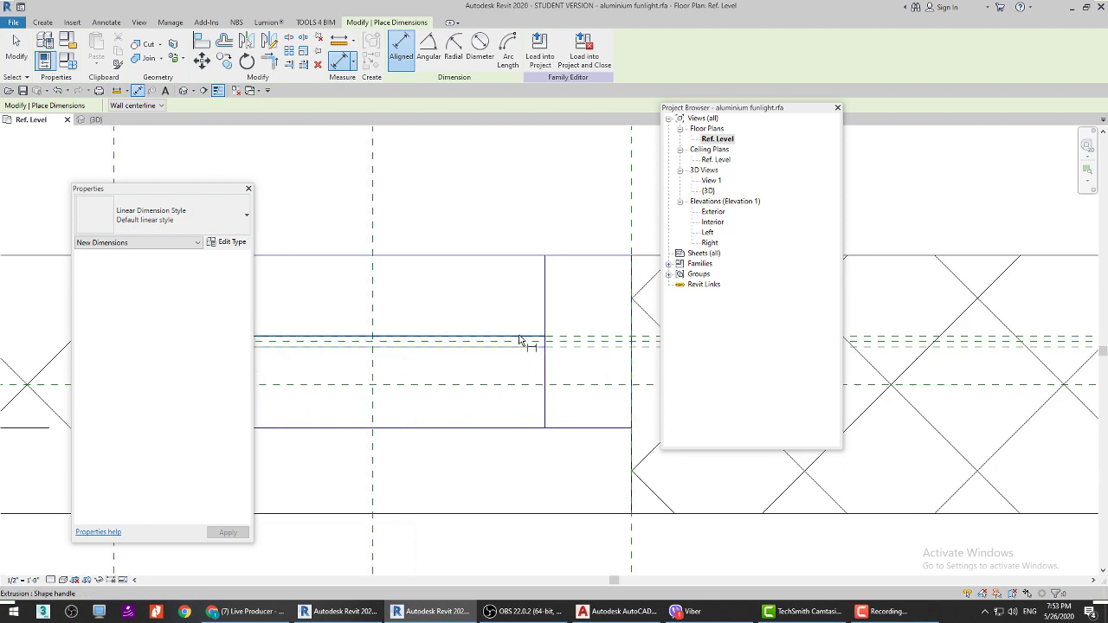
{"action": "key", "text": "Escape"}
Step: Pull the glass extrusion's interior-side face away from its reference plane and remove the constraints that block the move
{"action": "left_click", "coordinate": [512, 339]}
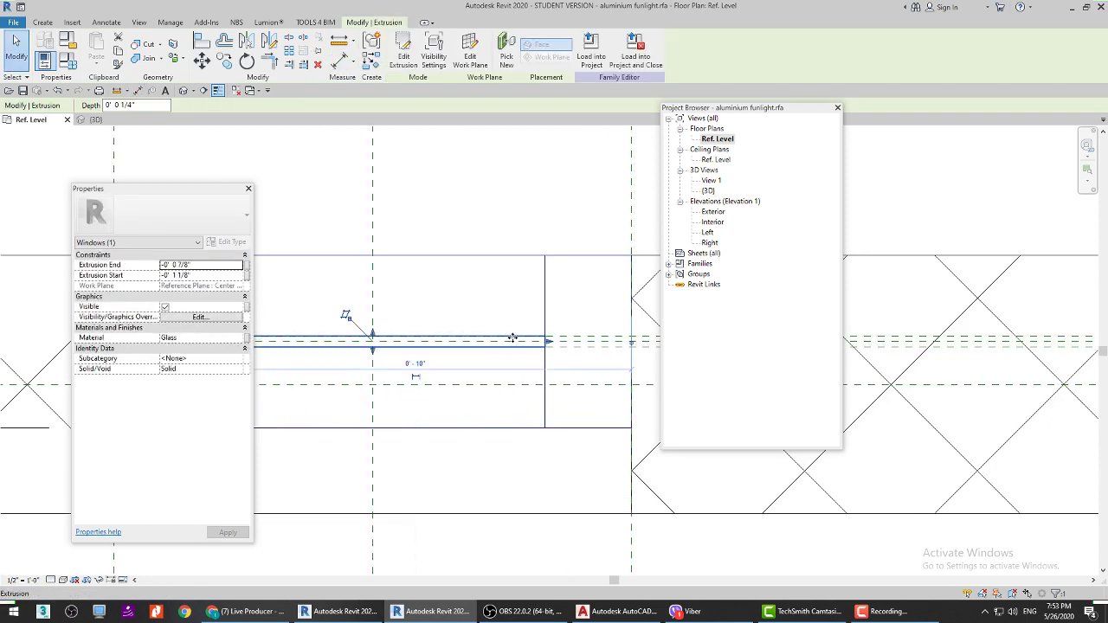
{"action": "key", "text": "Escape"}
{"action": "scroll", "coordinate": [376, 342], "scroll_direction": "up", "scroll_amount": 1}
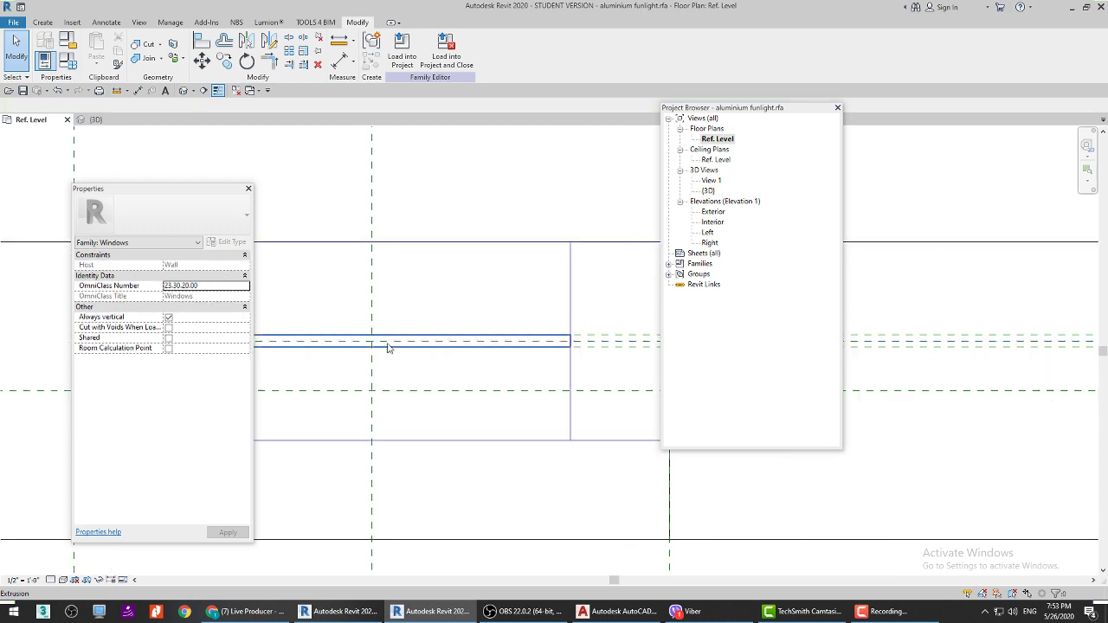
{"action": "left_click", "coordinate": [381, 339]}
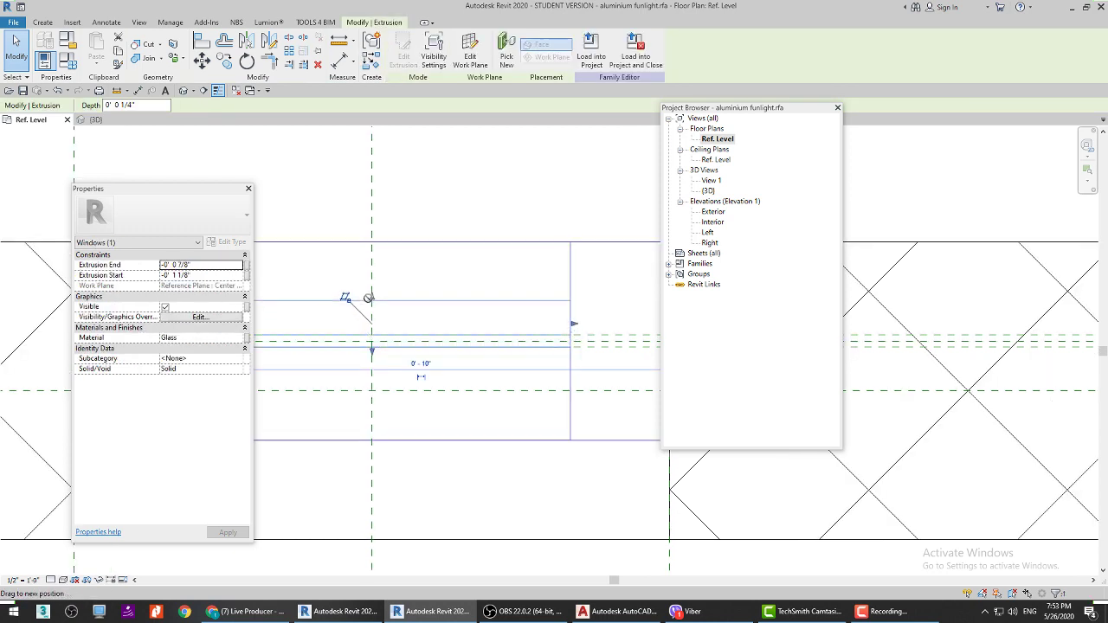
{"action": "left_click_drag", "start_coordinate": [370, 337], "coordinate": [420, 341]}
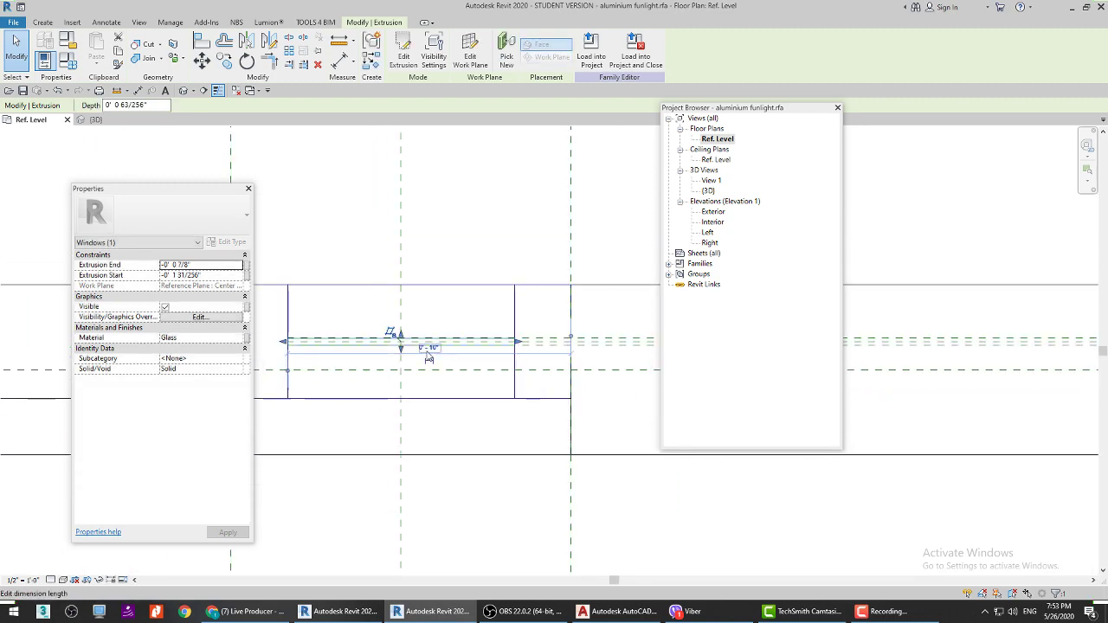
{"action": "scroll", "coordinate": [484, 354], "scroll_direction": "up", "scroll_amount": 3}
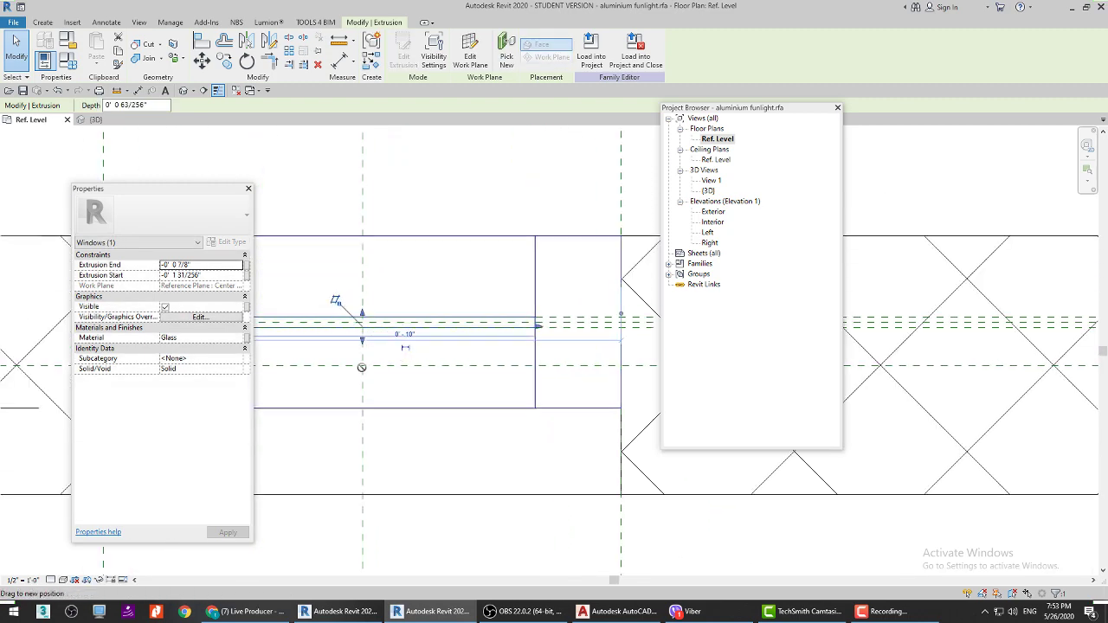
{"action": "left_click_drag", "start_coordinate": [362, 367], "coordinate": [362, 403]}
{"action": "scroll", "coordinate": [372, 329], "scroll_direction": "up", "scroll_amount": 1}
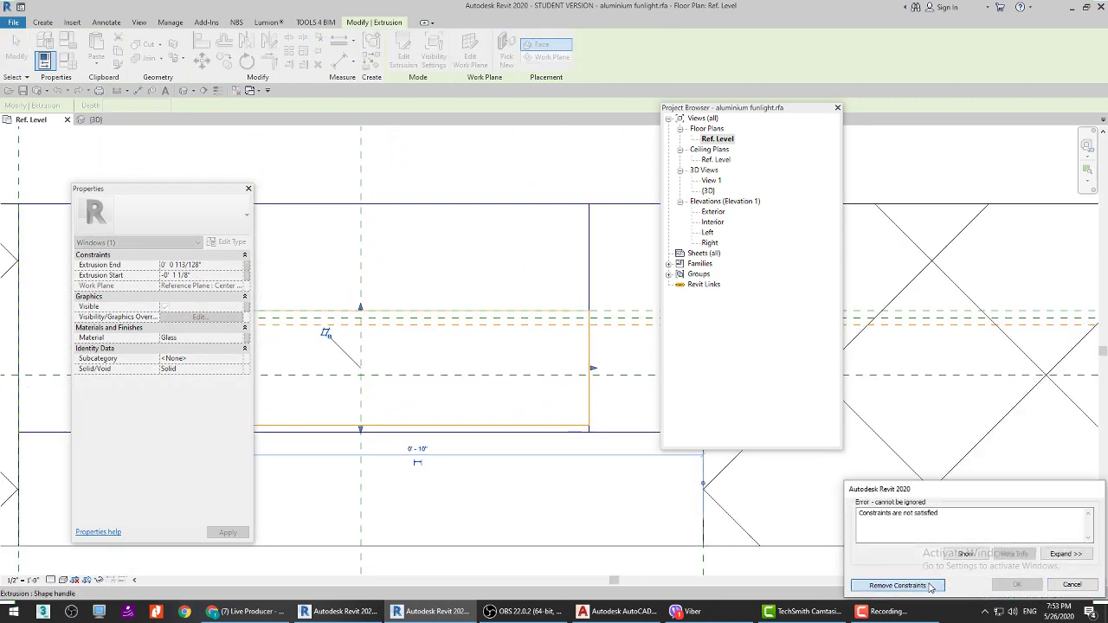
{"action": "left_click", "coordinate": [897, 586]}
{"action": "left_click", "coordinate": [448, 410]}
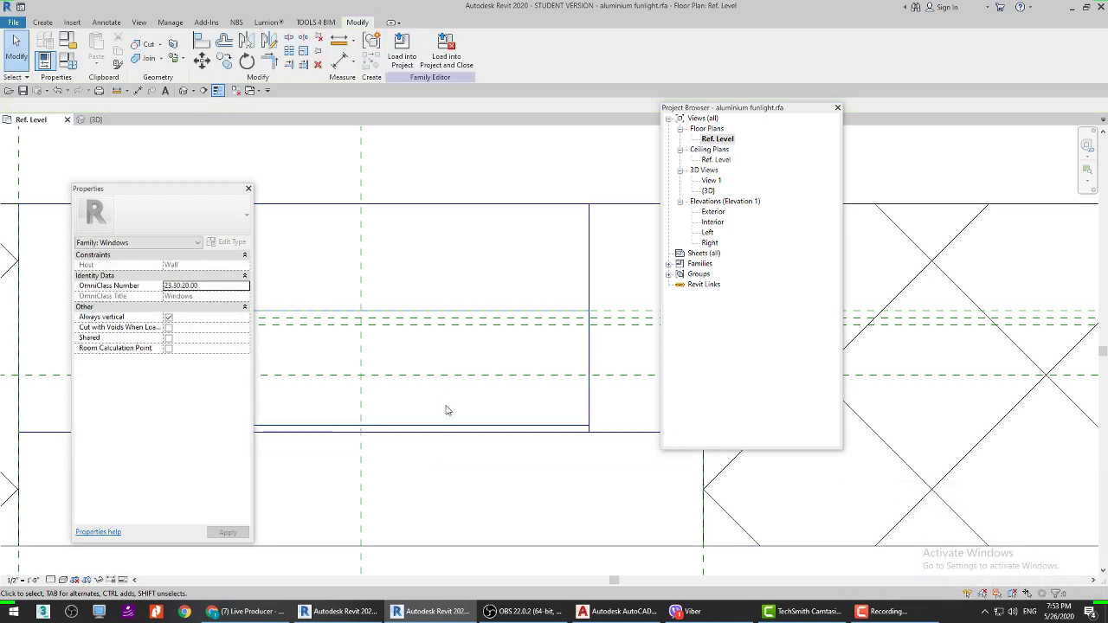
Step: Move the glass extrusion's exterior-side face off its reference plane, removing the remaining constraints
{"action": "left_click", "coordinate": [373, 323]}
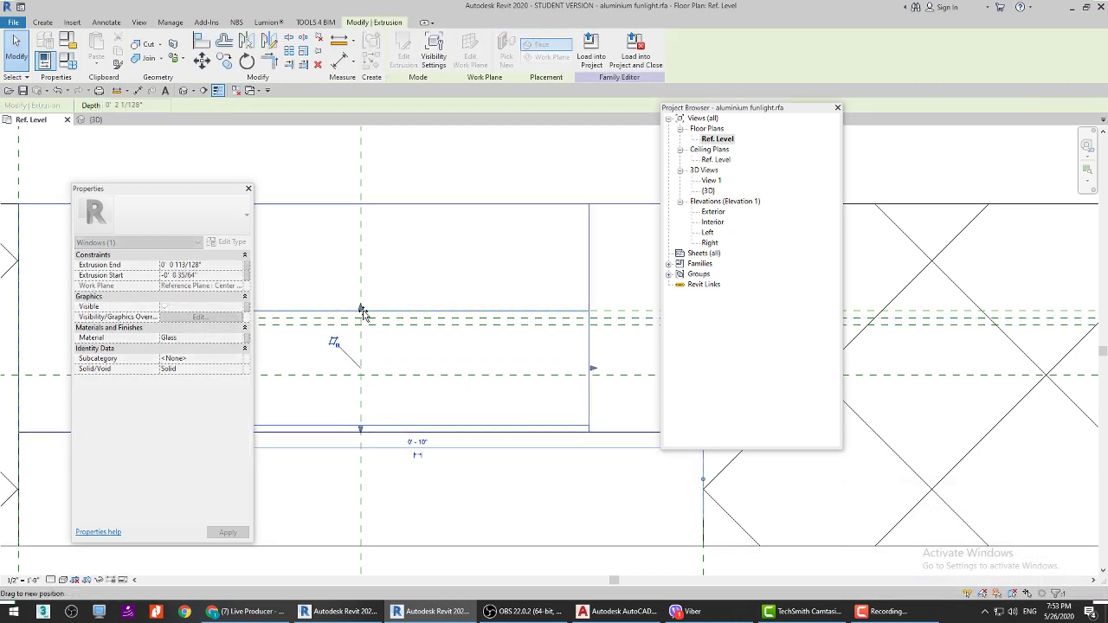
{"action": "left_click_drag", "start_coordinate": [361, 313], "coordinate": [611, 313]}
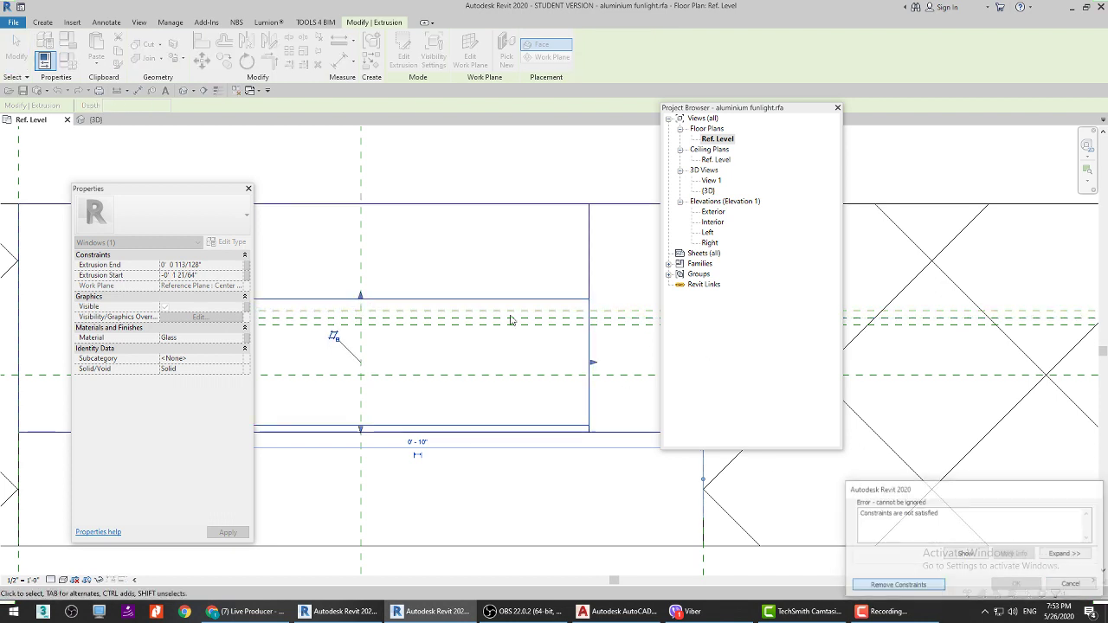
{"action": "left_click", "coordinate": [897, 585]}
Step: Snap the glass extrusion's interior-side face back onto the interior-most of the three closely spaced reference planes
{"action": "left_click_drag", "start_coordinate": [353, 356], "coordinate": [358, 329]}
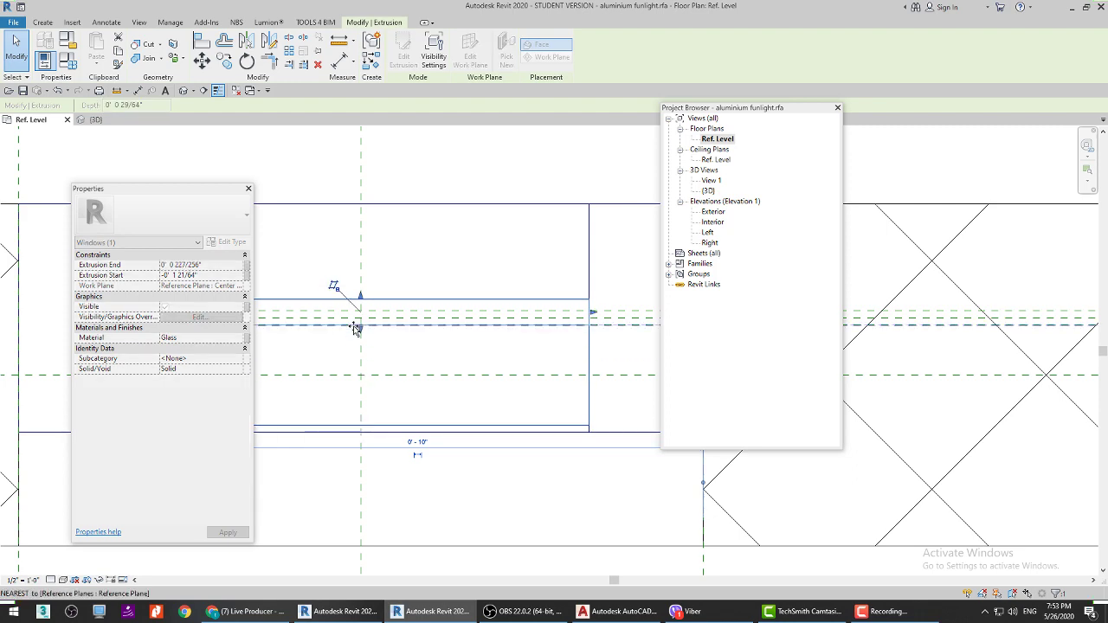
{"action": "scroll", "coordinate": [562, 392], "scroll_direction": "down", "scroll_amount": 3}
{"action": "scroll", "coordinate": [371, 309], "scroll_direction": "down", "scroll_amount": 2}
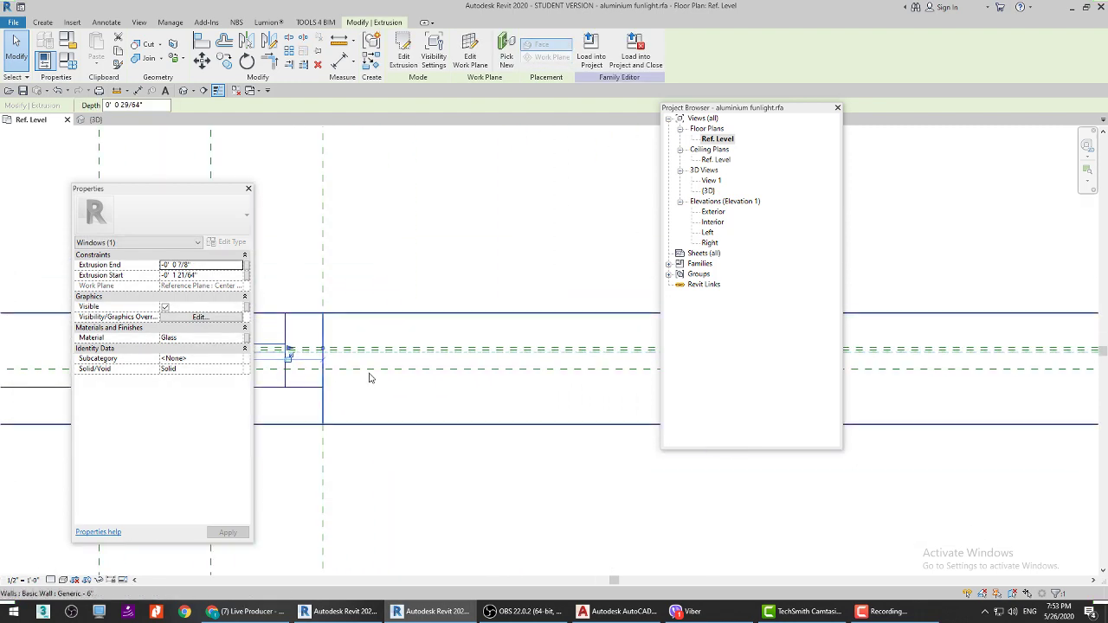
{"action": "scroll", "coordinate": [445, 390], "scroll_direction": "up", "scroll_amount": 3}
{"action": "scroll", "coordinate": [339, 367], "scroll_direction": "down", "scroll_amount": 3}
{"action": "scroll", "coordinate": [339, 367], "scroll_direction": "up", "scroll_amount": 2}
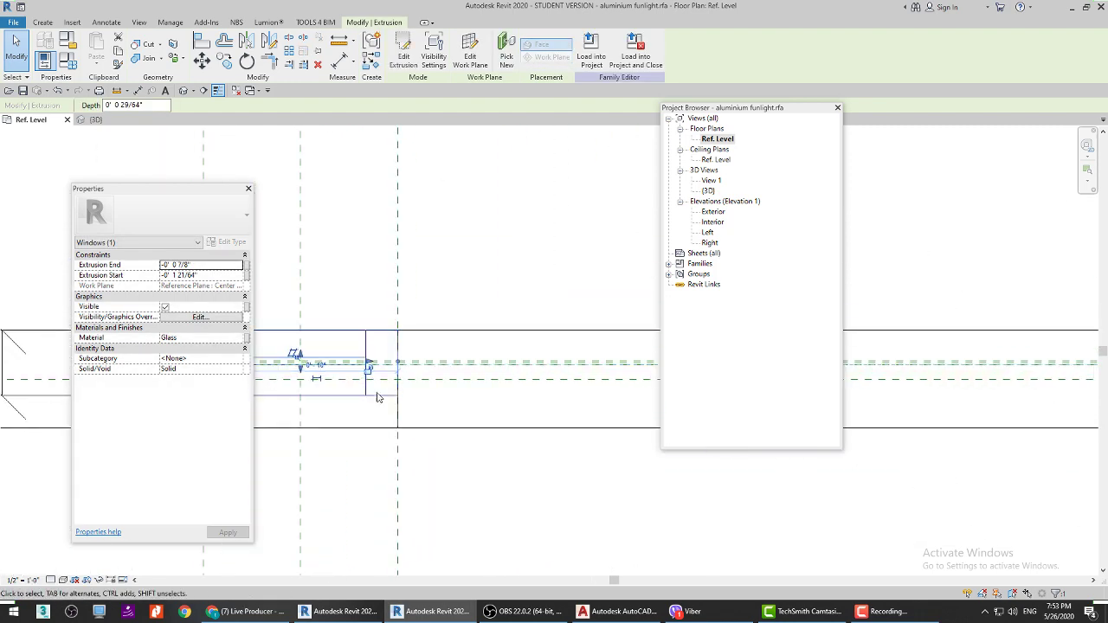
{"action": "scroll", "coordinate": [367, 378], "scroll_direction": "up", "scroll_amount": 4}
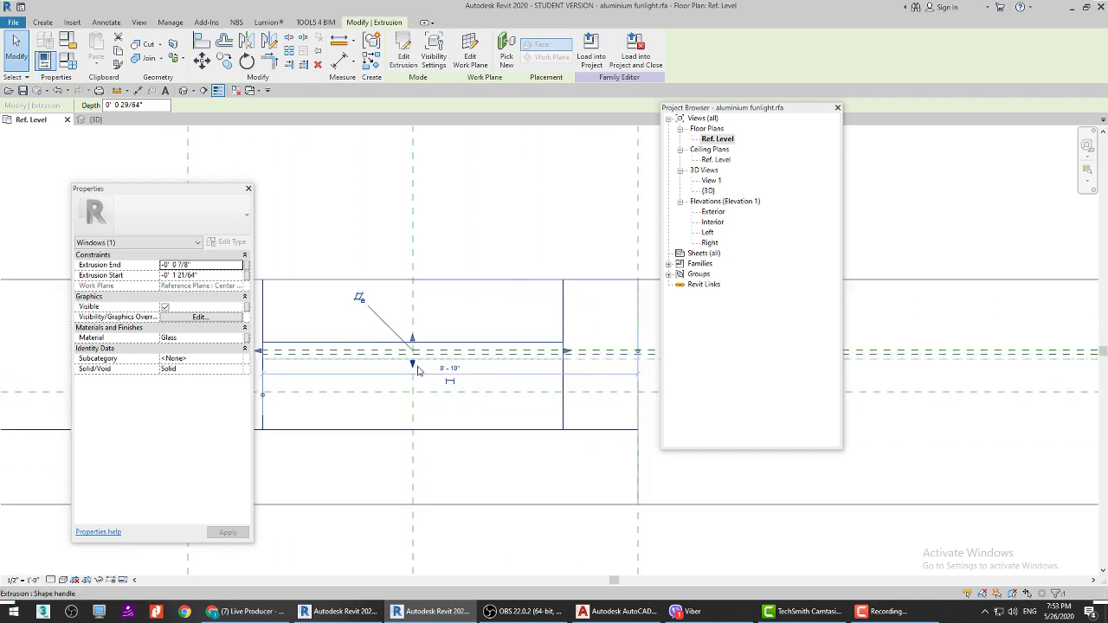
{"action": "key", "text": "Escape"}
Step: Snap the glass extrusion's exterior-side face onto the exterior-most of the three closely spaced reference planes
{"action": "left_click", "coordinate": [441, 346]}
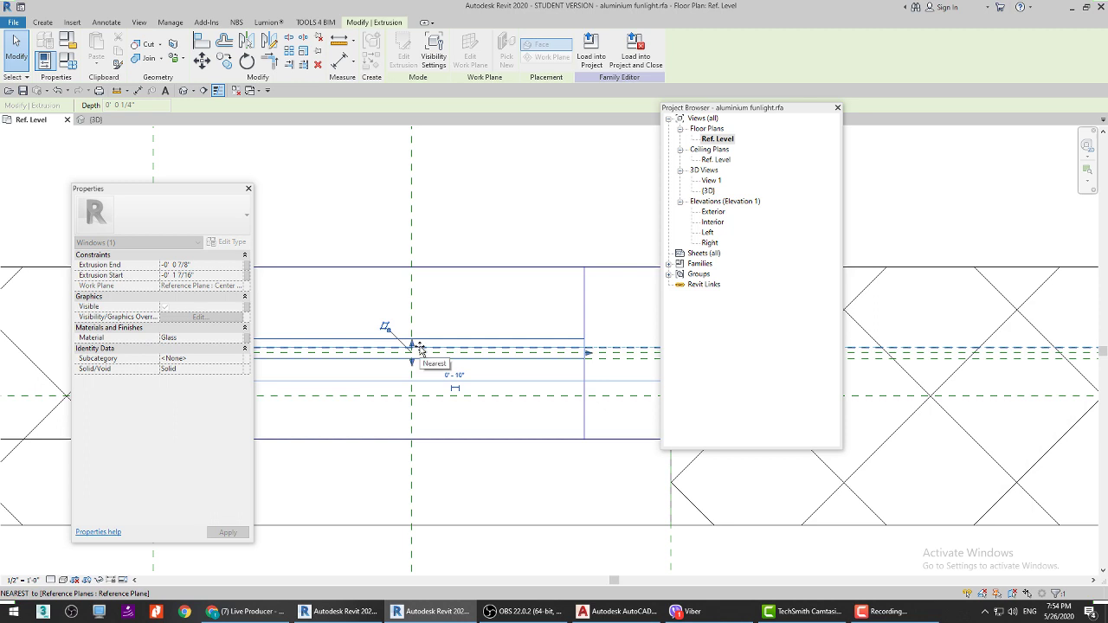
{"action": "scroll", "coordinate": [414, 351], "scroll_direction": "down", "scroll_amount": 3}
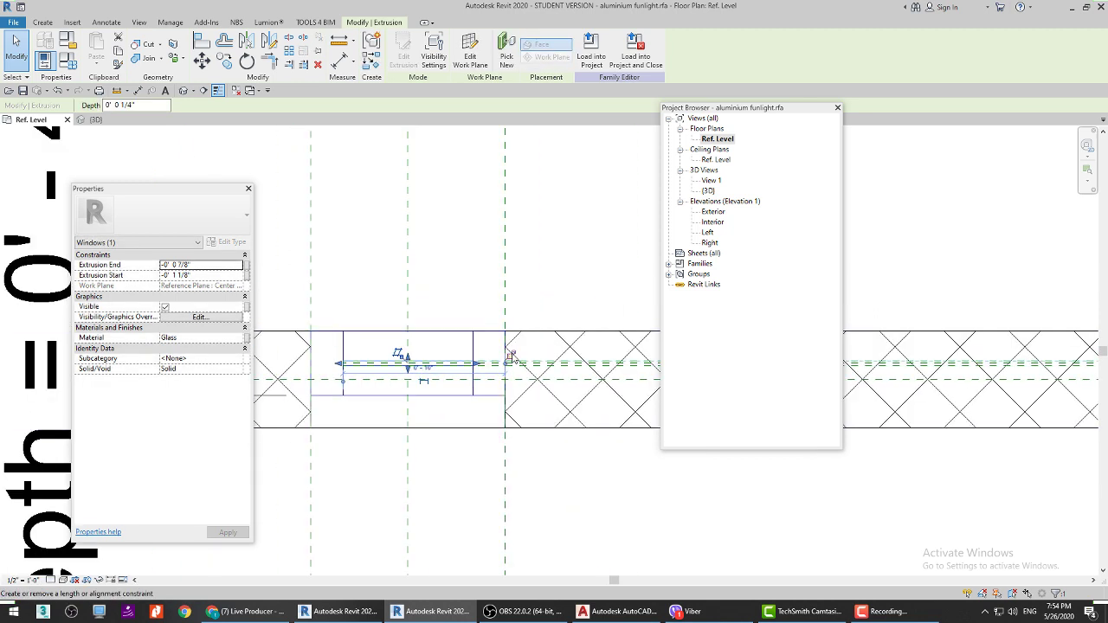
{"action": "scroll", "coordinate": [417, 337], "scroll_direction": "down", "scroll_amount": 2}
{"action": "key", "text": "Escape"}
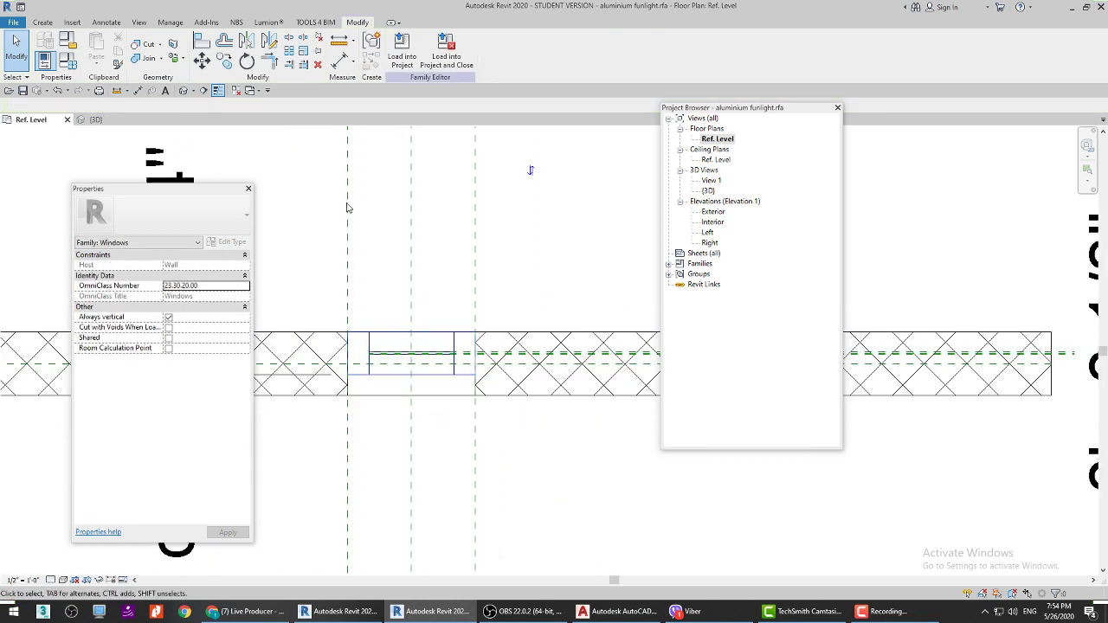
Step: Place an aligned dimension chain from the frame's exterior face through the middle glass reference plane to its interior face, and make it equal (EQ)
{"action": "scroll", "coordinate": [449, 360], "scroll_direction": "up", "scroll_amount": 3}
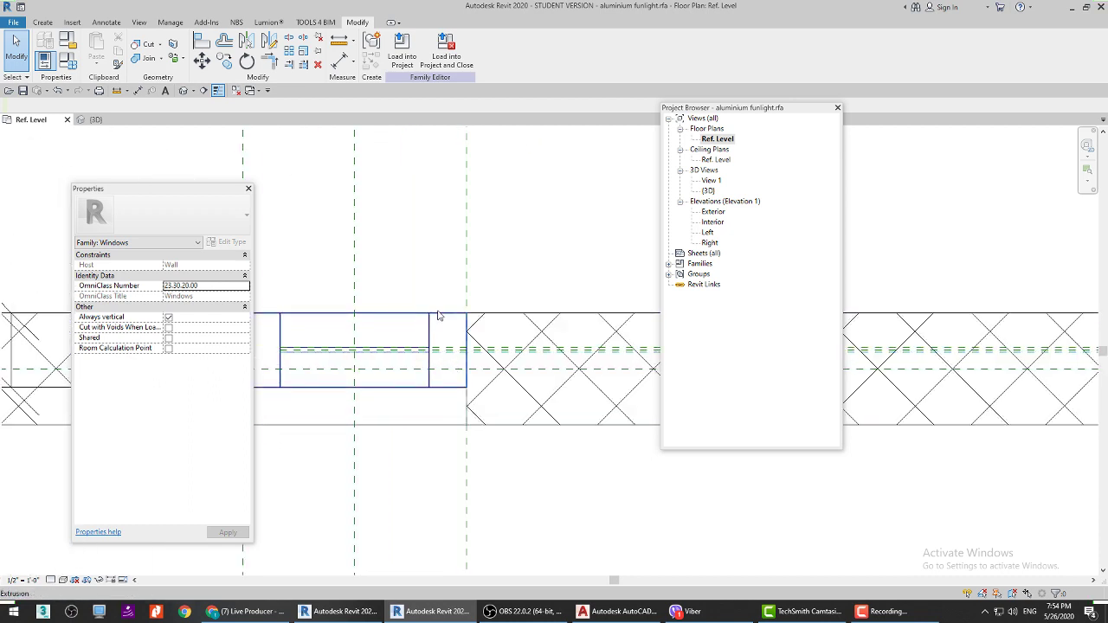
{"action": "key", "text": "d"}
{"action": "key", "text": "i"}
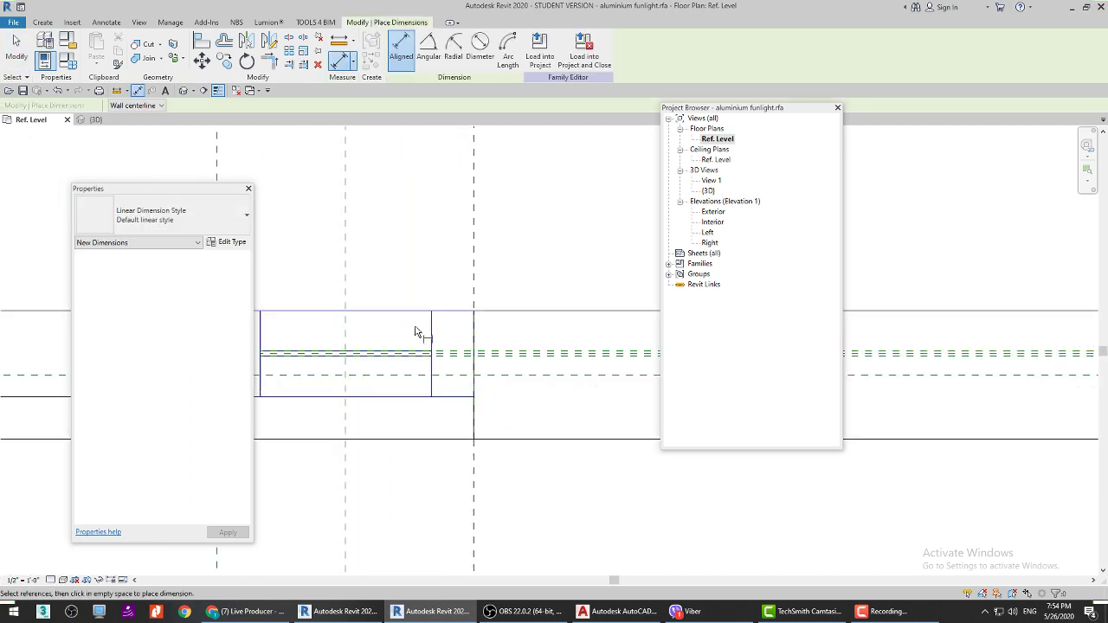
{"action": "scroll", "coordinate": [452, 355], "scroll_direction": "up", "scroll_amount": 1}
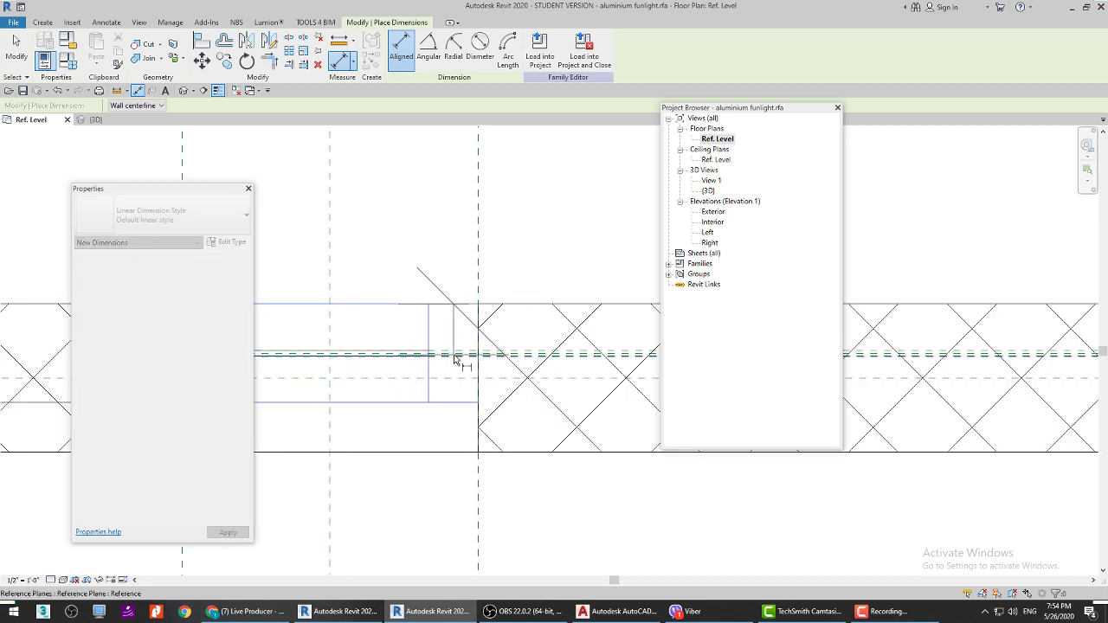
{"action": "scroll", "coordinate": [456, 360], "scroll_direction": "up", "scroll_amount": 1}
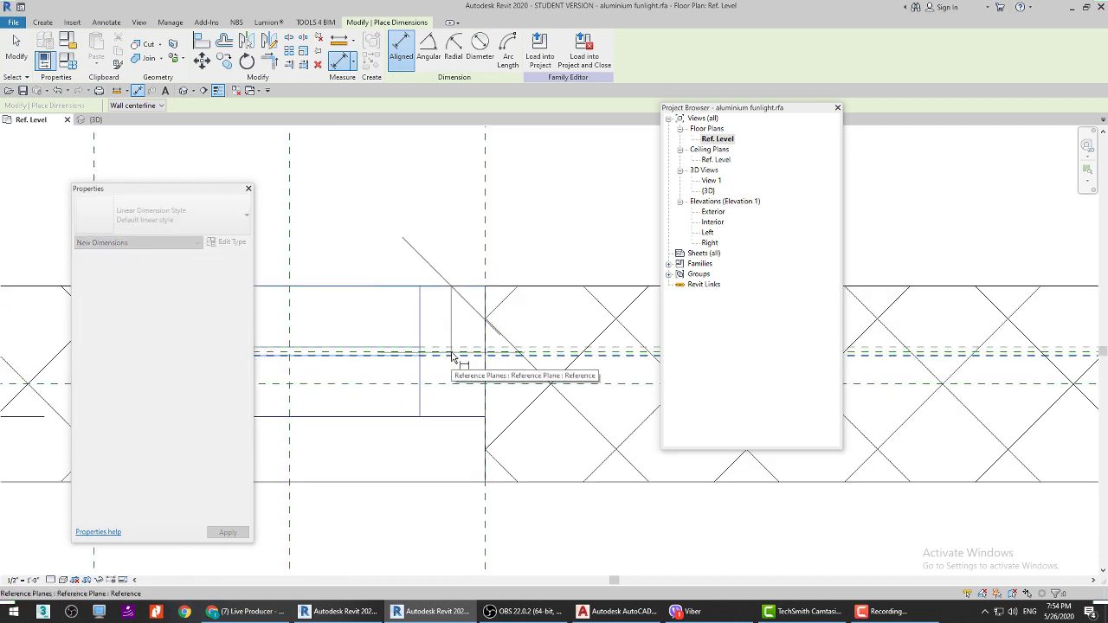
{"action": "scroll", "coordinate": [444, 359], "scroll_direction": "up", "scroll_amount": 3}
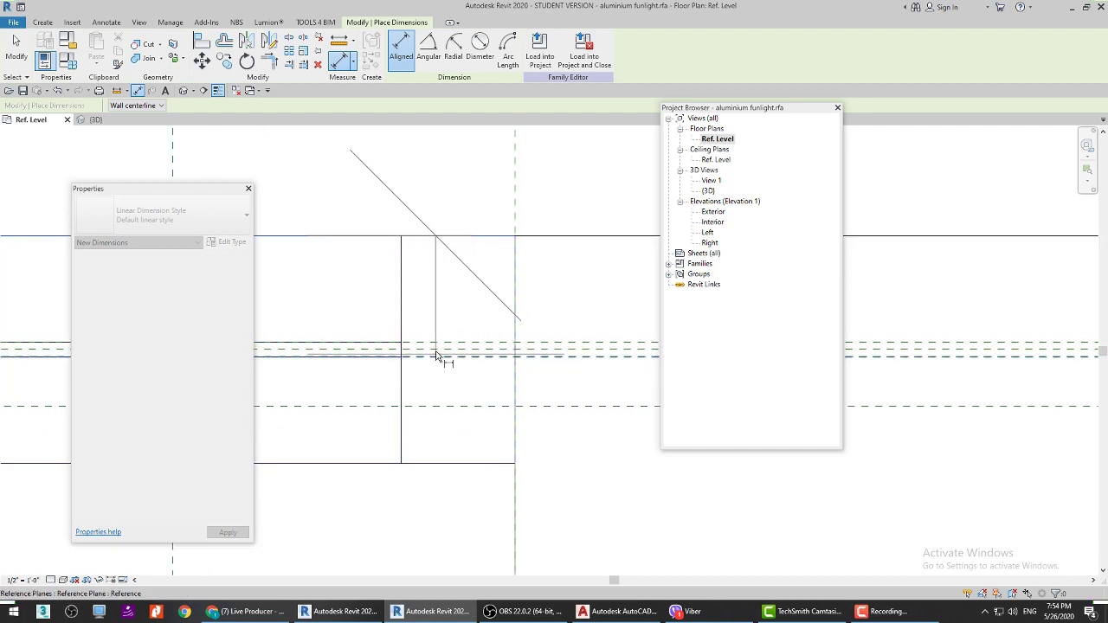
{"action": "scroll", "coordinate": [447, 372], "scroll_direction": "down", "scroll_amount": 3}
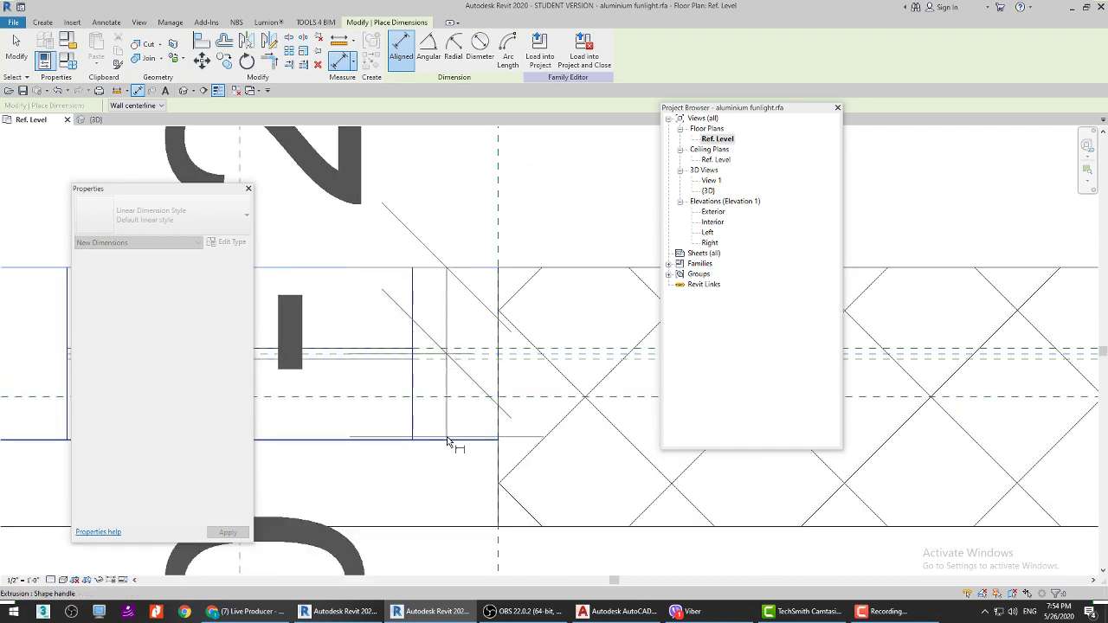
{"action": "scroll", "coordinate": [479, 435], "scroll_direction": "down", "scroll_amount": 3}
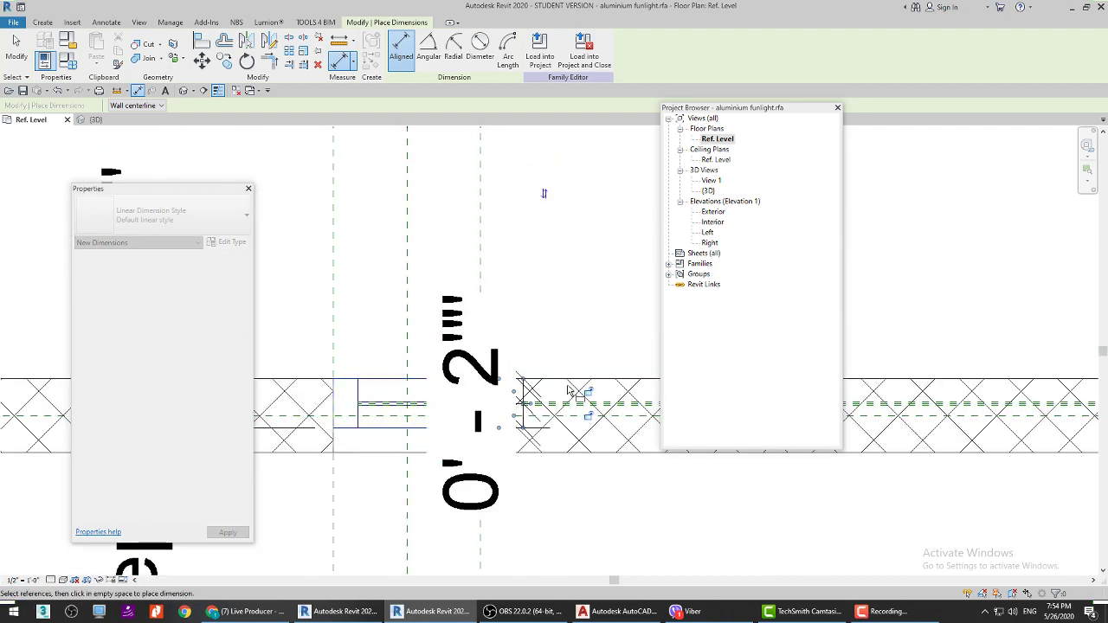
{"action": "left_click", "coordinate": [576, 394]}
{"action": "scroll", "coordinate": [573, 414], "scroll_direction": "up", "scroll_amount": 2}
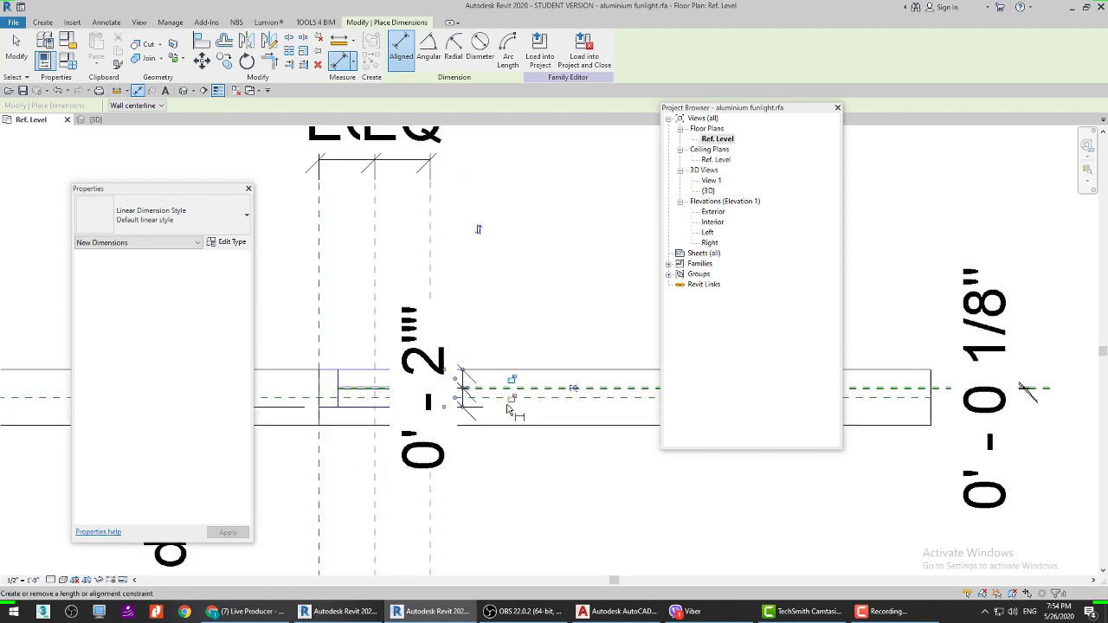
{"action": "left_click", "coordinate": [573, 391]}
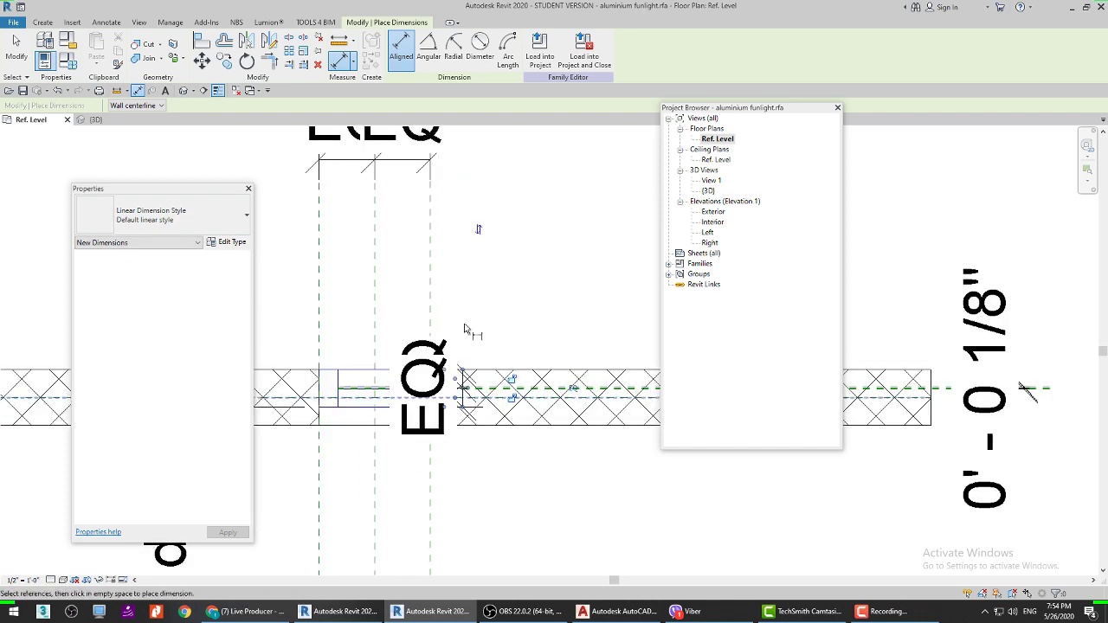
Step: Try to apply a changed depth parameter in Family Types by removing the violated constraints, then undo the change
{"action": "left_click", "coordinate": [72, 61]}
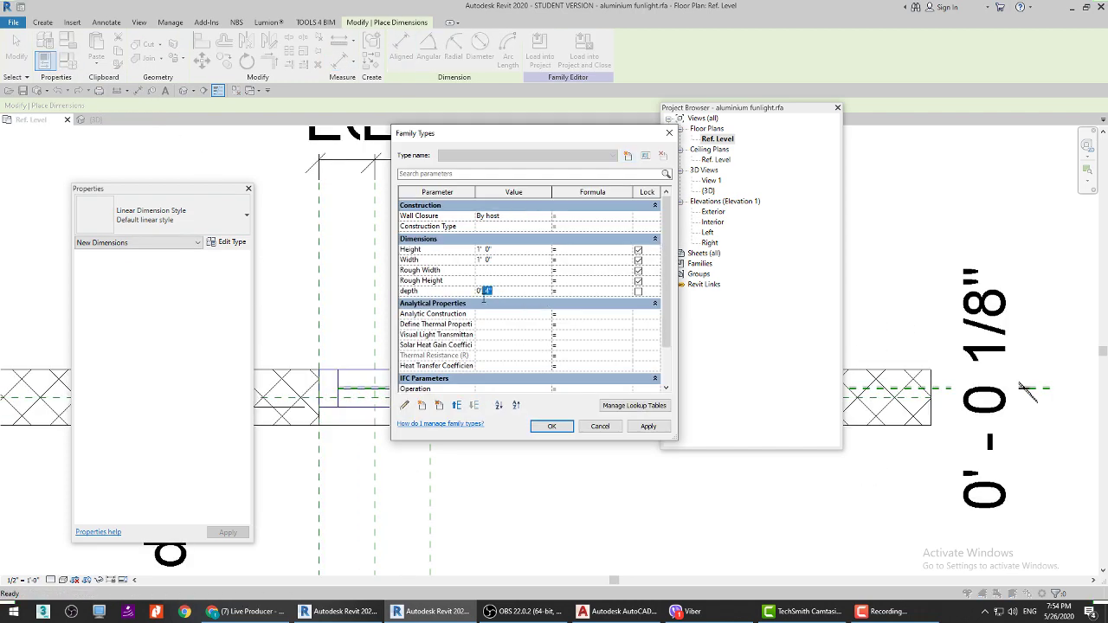
{"action": "left_click", "coordinate": [648, 426]}
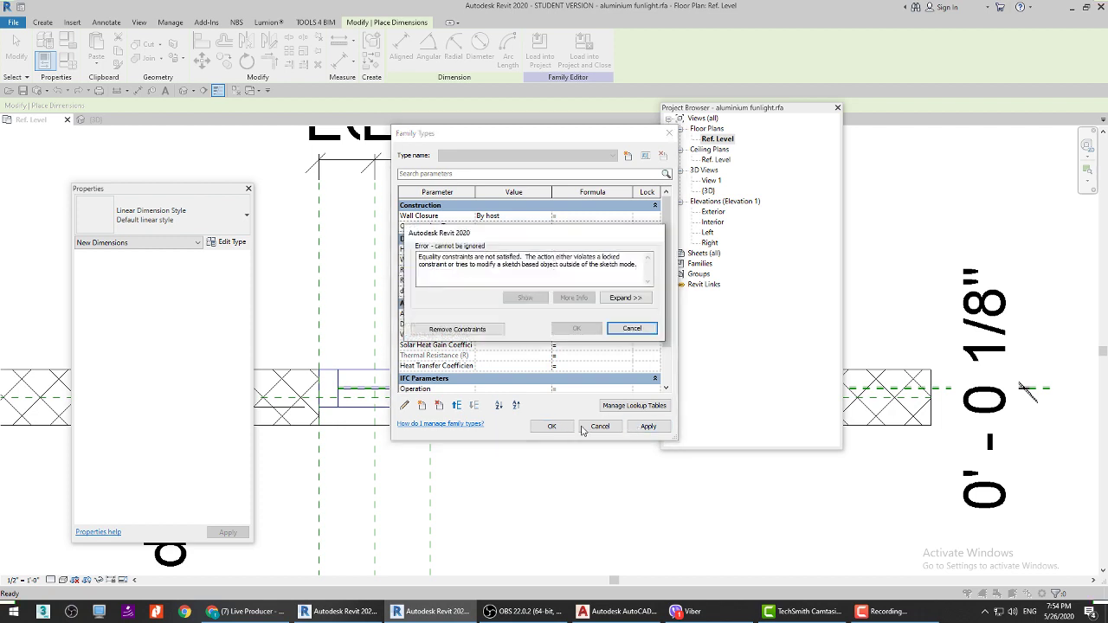
{"action": "left_click", "coordinate": [480, 330]}
{"action": "left_click", "coordinate": [561, 427]}
{"action": "scroll", "coordinate": [458, 377], "scroll_direction": "up", "scroll_amount": 4}
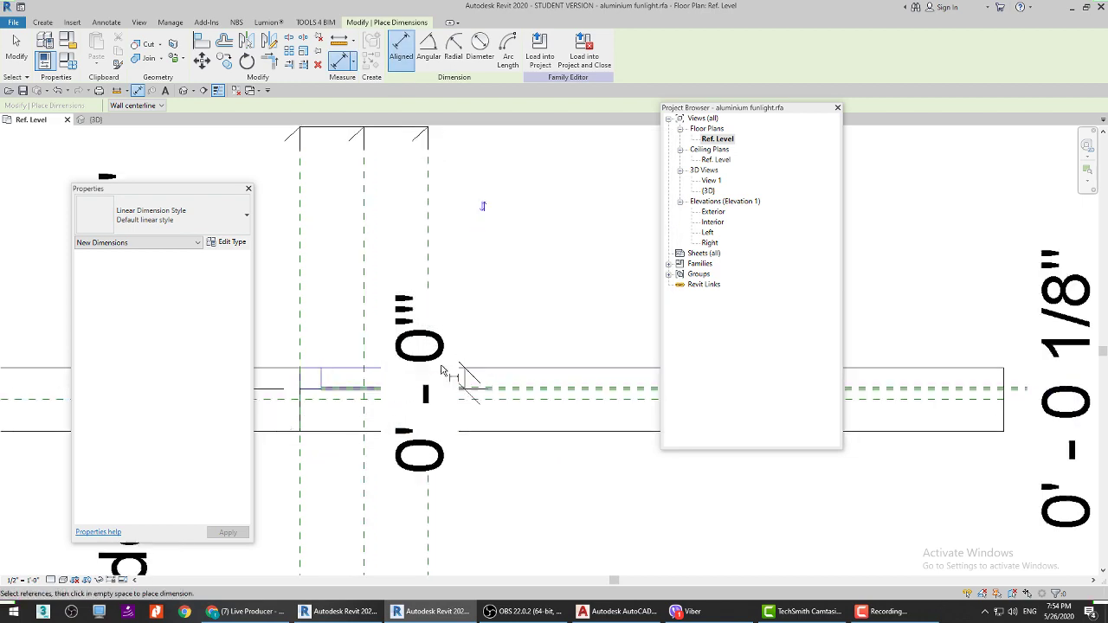
{"action": "scroll", "coordinate": [450, 389], "scroll_direction": "down", "scroll_amount": 2}
{"action": "key", "text": "Escape"}
{"action": "key", "text": "Escape"}
{"action": "scroll", "coordinate": [485, 390], "scroll_direction": "down", "scroll_amount": 3}
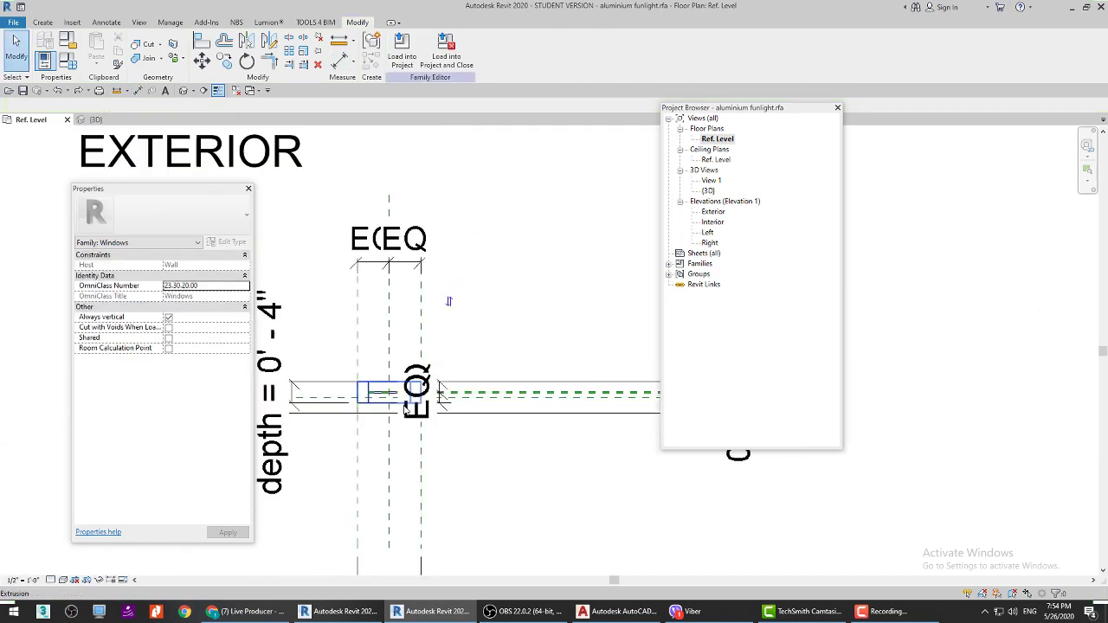
Step: Try to set the depth parameter to 0' 2" in Family Types, then cancel the change
{"action": "key", "text": "ctrl+z"}
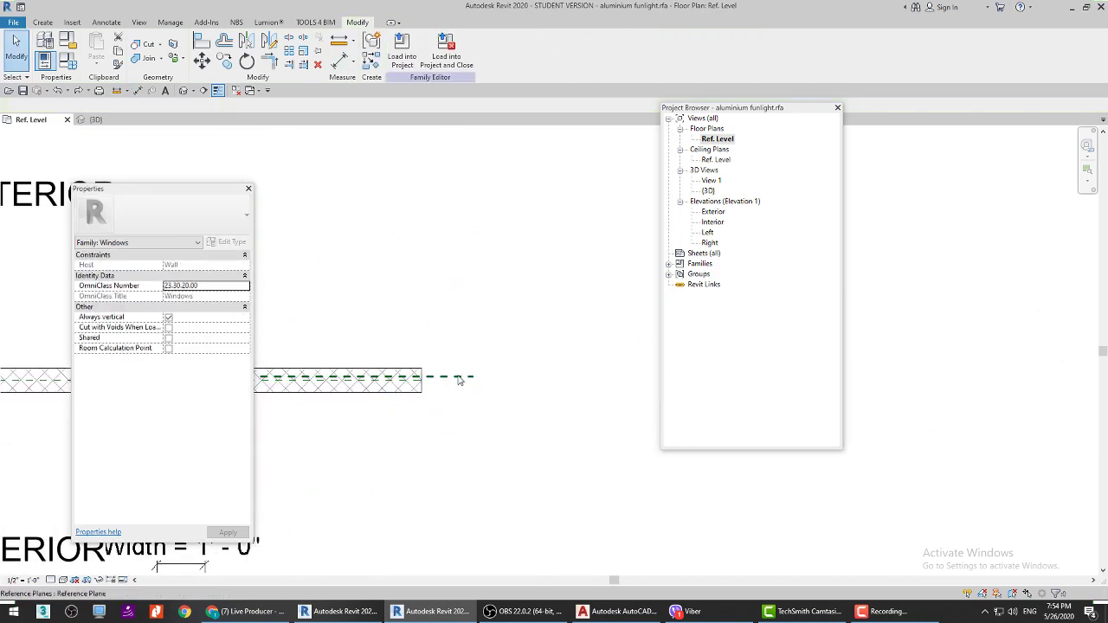
{"action": "scroll", "coordinate": [433, 354], "scroll_direction": "up", "scroll_amount": 3}
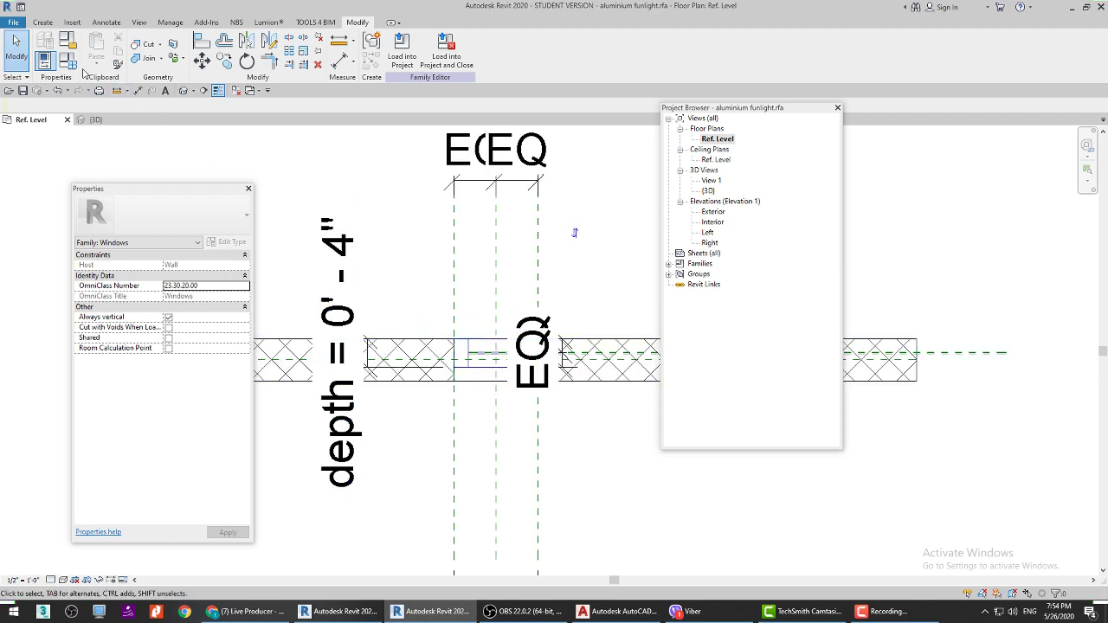
{"action": "left_click", "coordinate": [69, 63]}
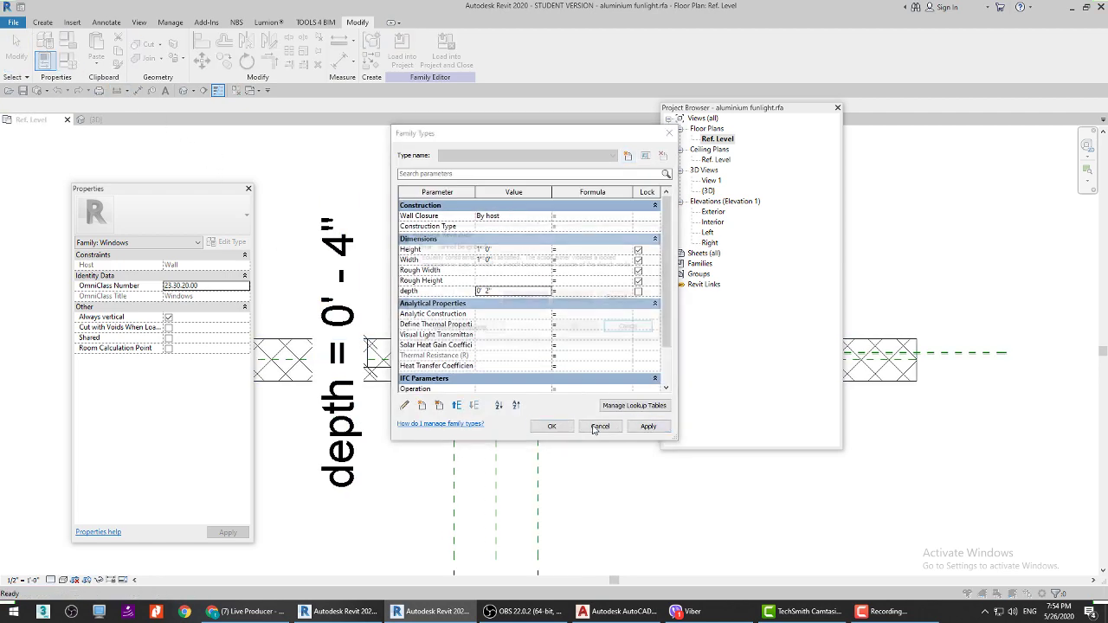
{"action": "key", "text": "Escape"}
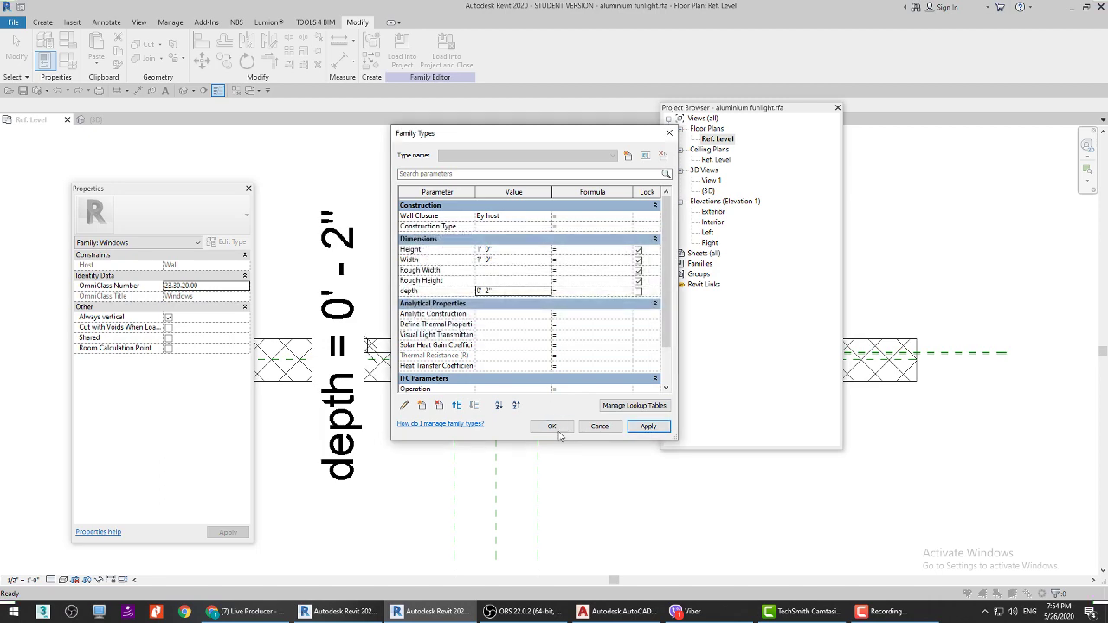
{"action": "key", "text": "Escape"}
Step: Delete the equalized (EQ) dimension running across the frame's depth through the middle glass reference plane
{"action": "scroll", "coordinate": [510, 346], "scroll_direction": "down", "scroll_amount": 2}
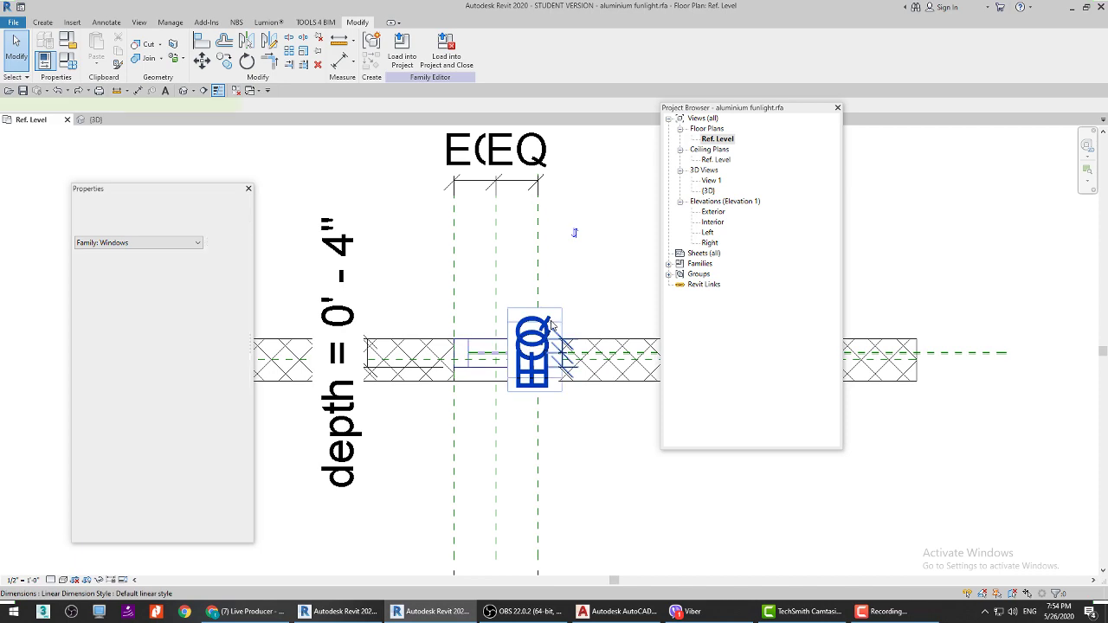
{"action": "middle_click_drag", "start_coordinate": [553, 346], "coordinate": [294, 342]}
{"action": "scroll", "coordinate": [531, 375], "scroll_direction": "down", "scroll_amount": 2}
{"action": "scroll", "coordinate": [531, 375], "scroll_direction": "up", "scroll_amount": 3}
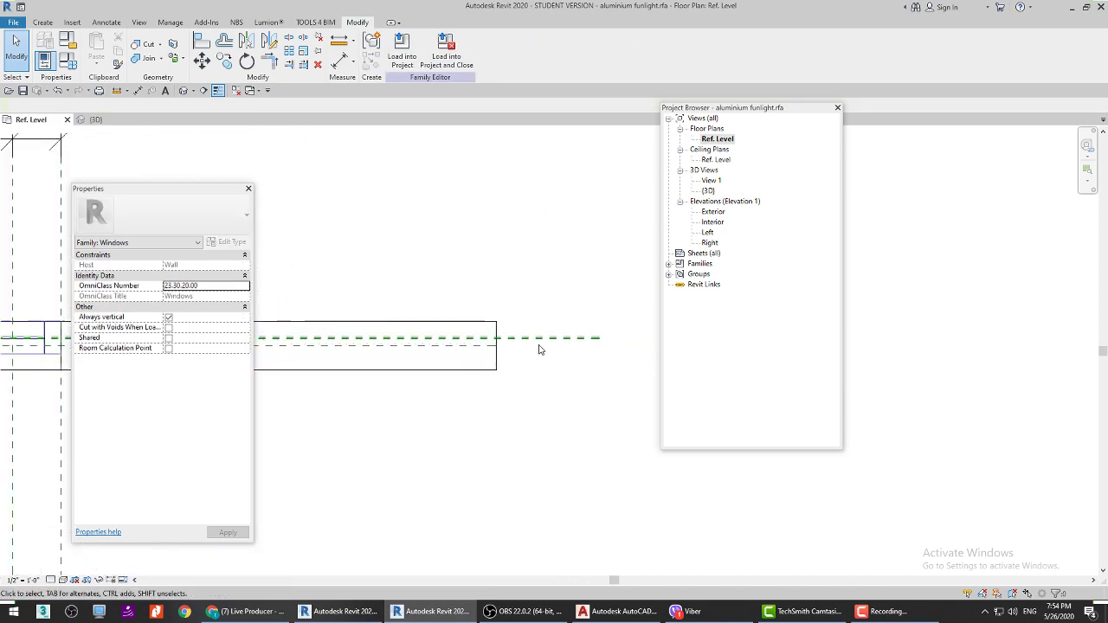
{"action": "left_click_drag", "start_coordinate": [536, 321], "coordinate": [638, 356]}
{"action": "scroll", "coordinate": [403, 350], "scroll_direction": "up", "scroll_amount": 4}
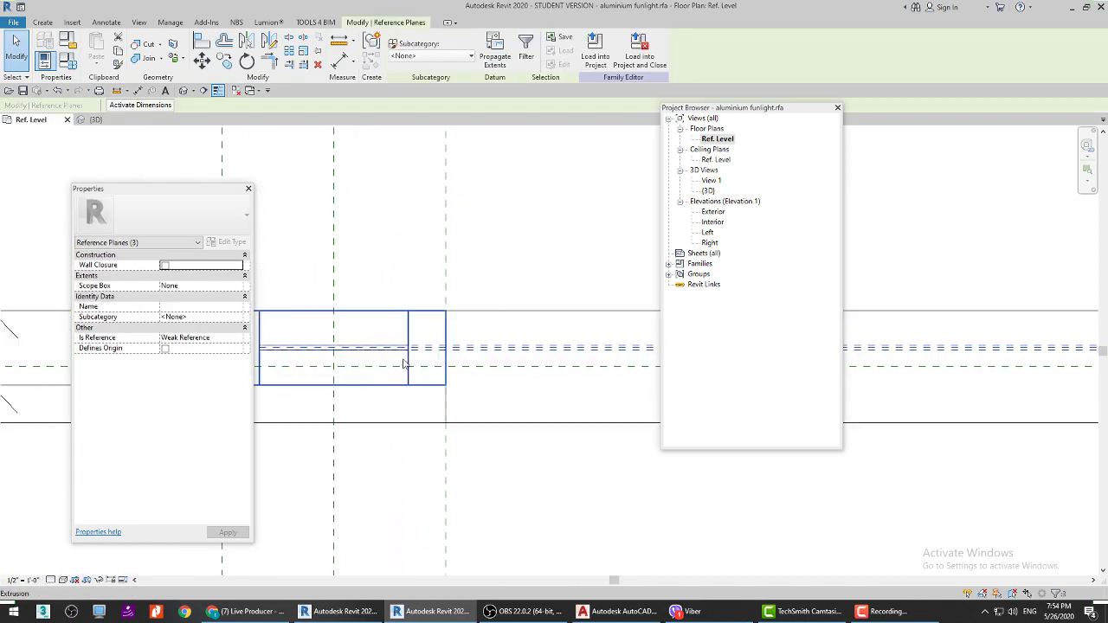
{"action": "key", "text": "Escape"}
{"action": "key", "text": "i"}
{"action": "scroll", "coordinate": [403, 351], "scroll_direction": "up", "scroll_amount": 3}
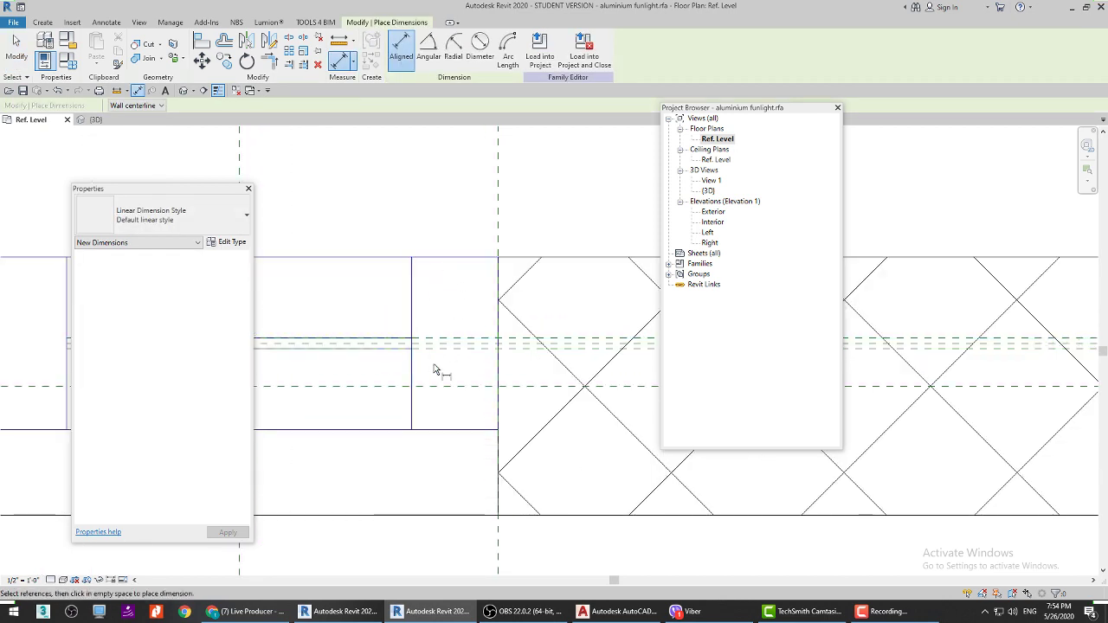
{"action": "scroll", "coordinate": [431, 369], "scroll_direction": "down", "scroll_amount": 1}
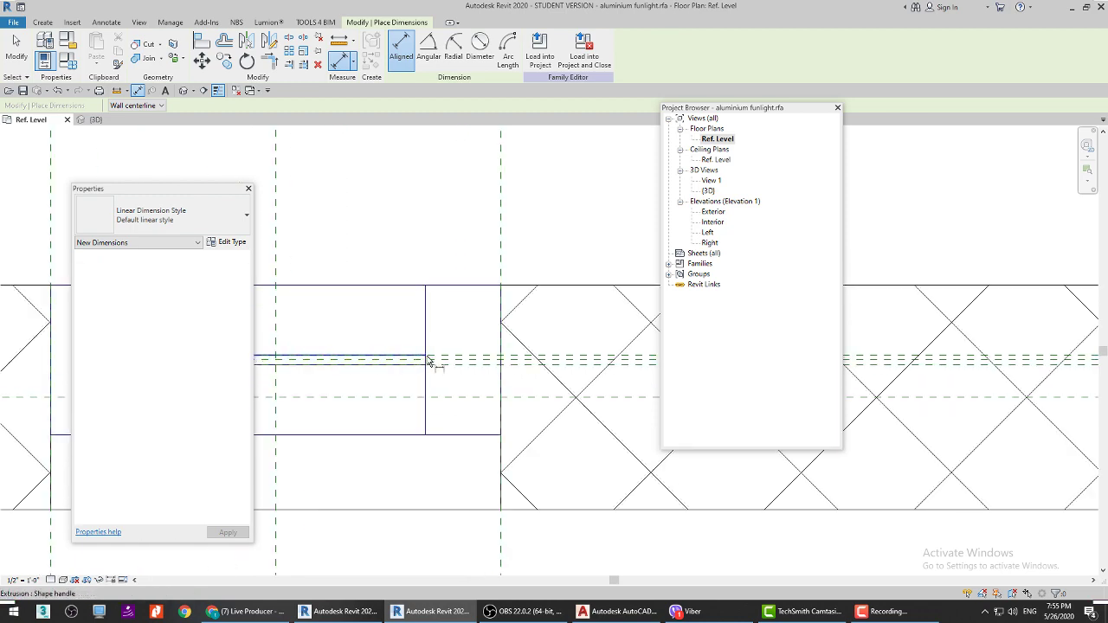
{"action": "scroll", "coordinate": [425, 378], "scroll_direction": "up", "scroll_amount": 3}
{"action": "key", "text": "Escape"}
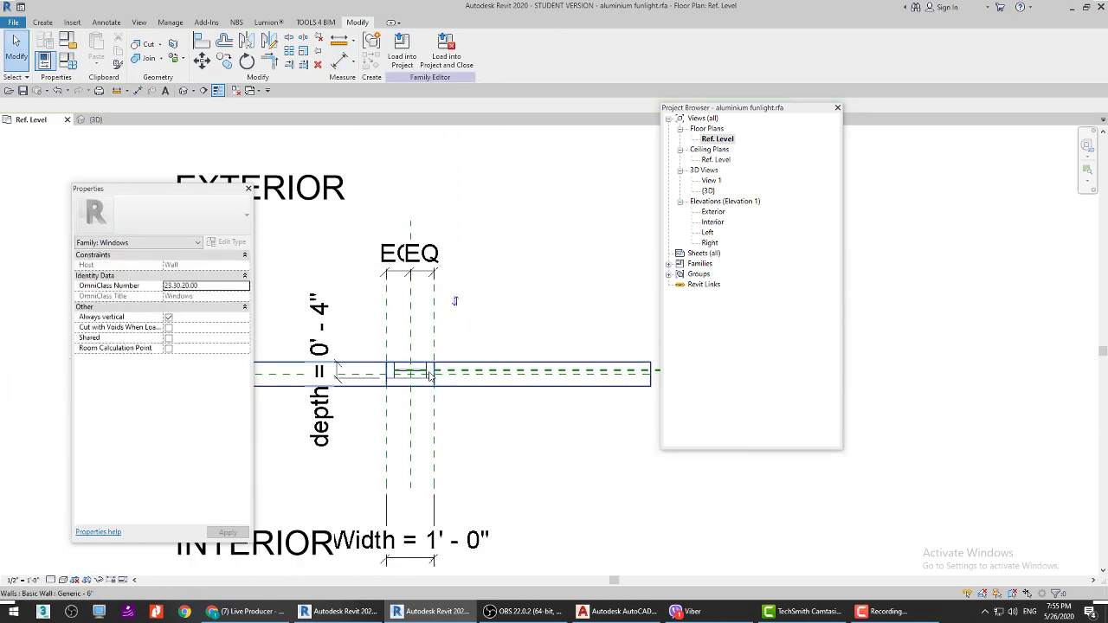
Step: Move the three glass reference planes together toward the exterior, leaving about 7/8" to the frame's exterior face
{"action": "scroll", "coordinate": [509, 371], "scroll_direction": "up", "scroll_amount": 1}
{"action": "scroll", "coordinate": [536, 371], "scroll_direction": "up", "scroll_amount": 3}
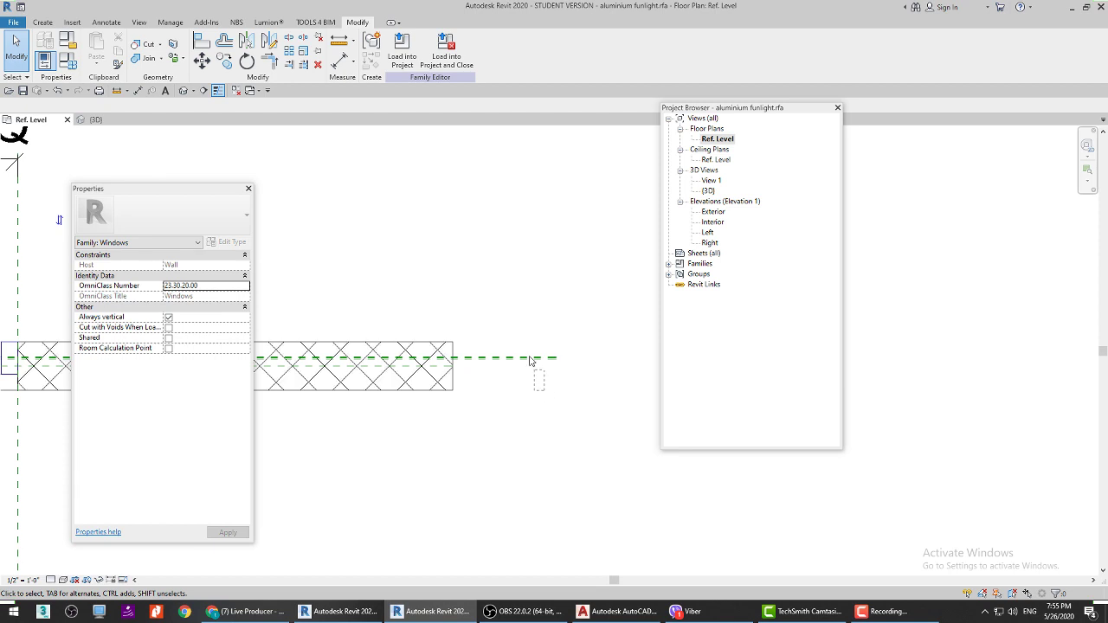
{"action": "left_click_drag", "start_coordinate": [536, 380], "coordinate": [172, 132]}
{"action": "left_click", "coordinate": [211, 69]}
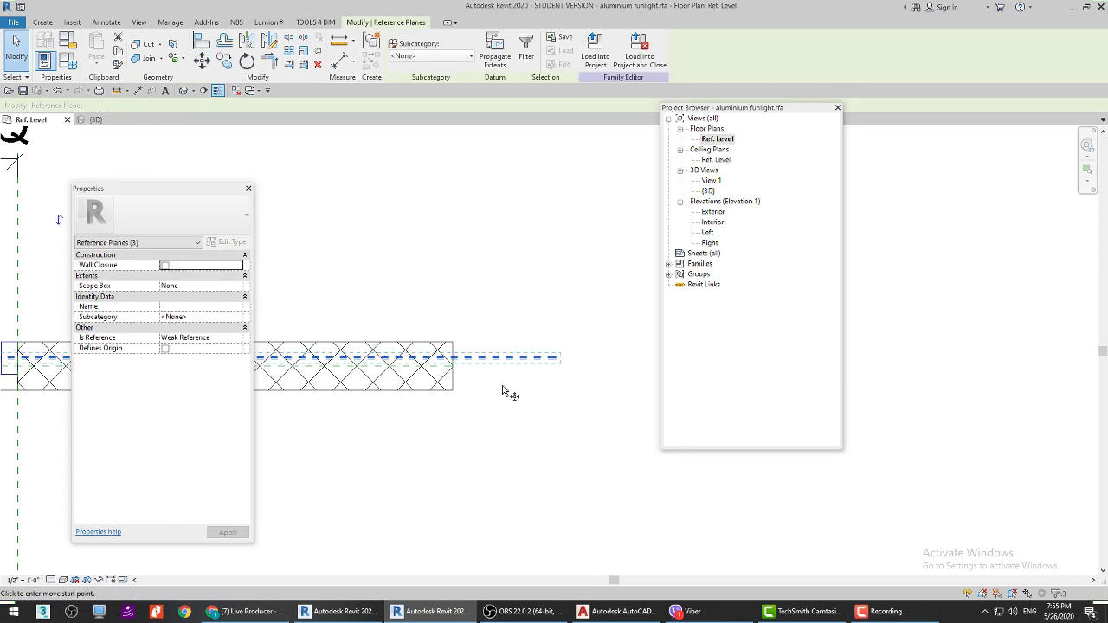
{"action": "left_click", "coordinate": [491, 350]}
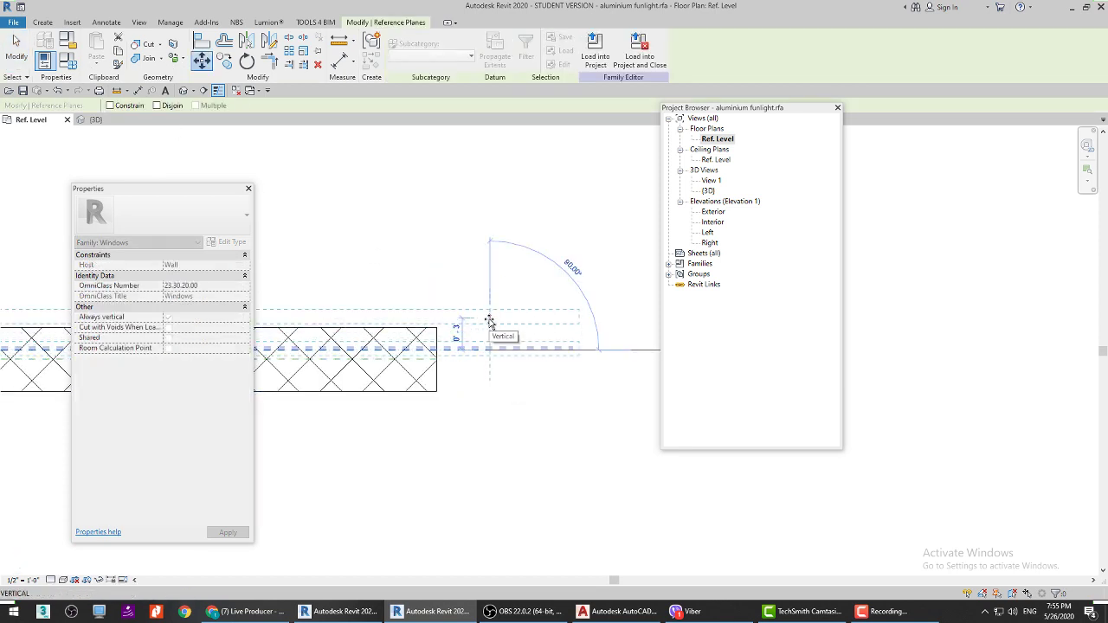
{"action": "left_click", "coordinate": [490, 322]}
{"action": "key", "text": "Escape"}
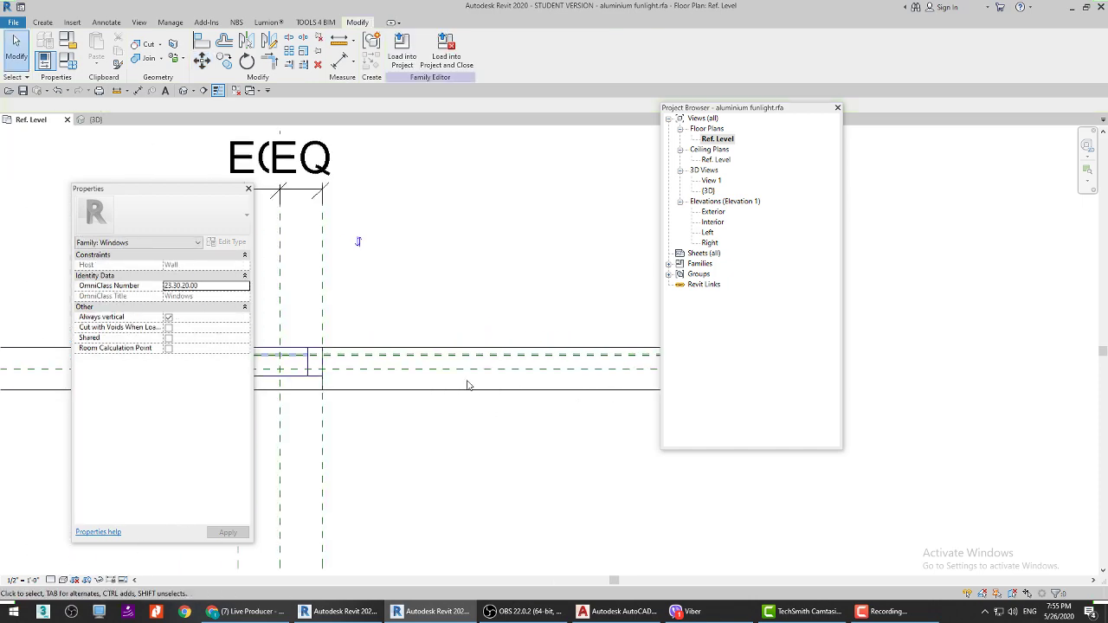
Step: Place an aligned dimension between the frame's exterior face and the nearest glass reference plane
{"action": "scroll", "coordinate": [324, 361], "scroll_direction": "up", "scroll_amount": 3}
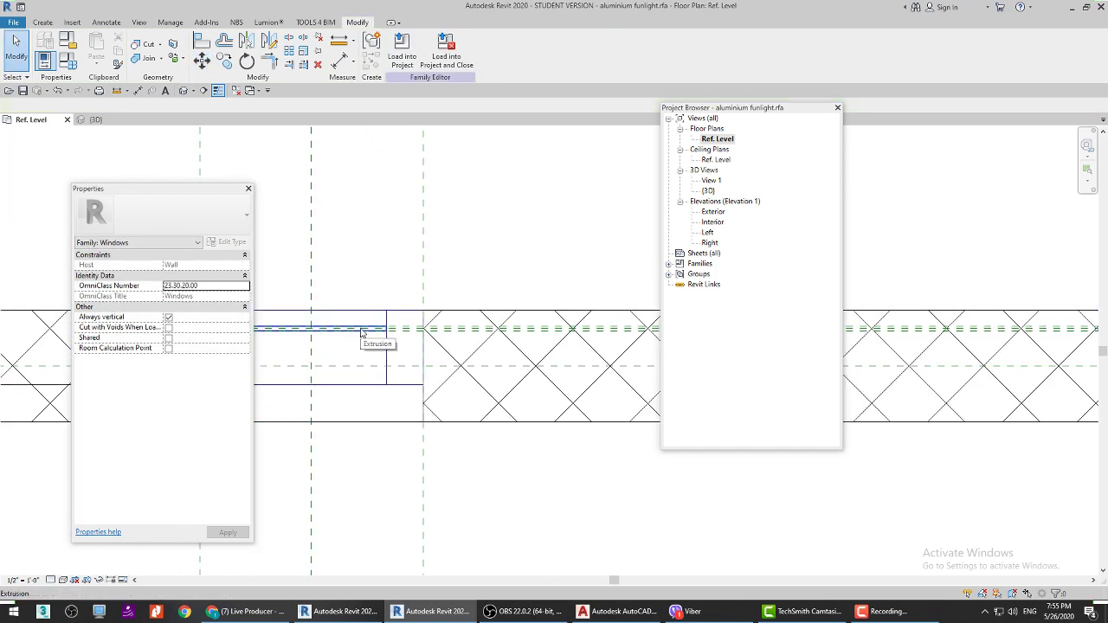
{"action": "key", "text": "d"}
{"action": "key", "text": "i"}
{"action": "scroll", "coordinate": [404, 329], "scroll_direction": "up", "scroll_amount": 2}
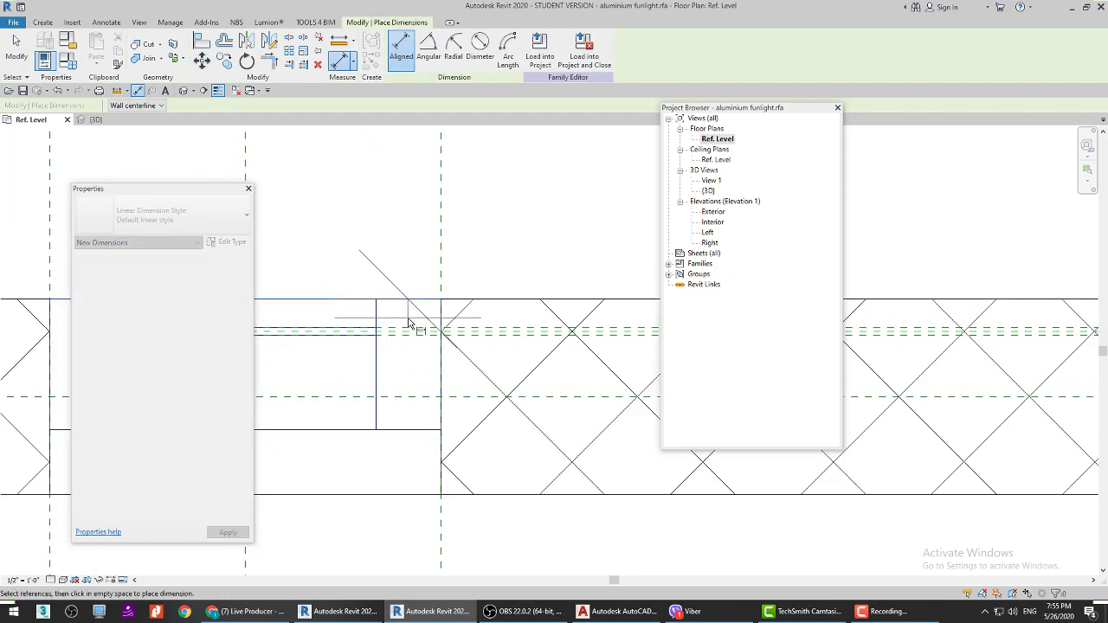
{"action": "left_click", "coordinate": [408, 293]}
{"action": "scroll", "coordinate": [411, 286], "scroll_direction": "up", "scroll_amount": 2}
{"action": "left_click", "coordinate": [393, 298]}
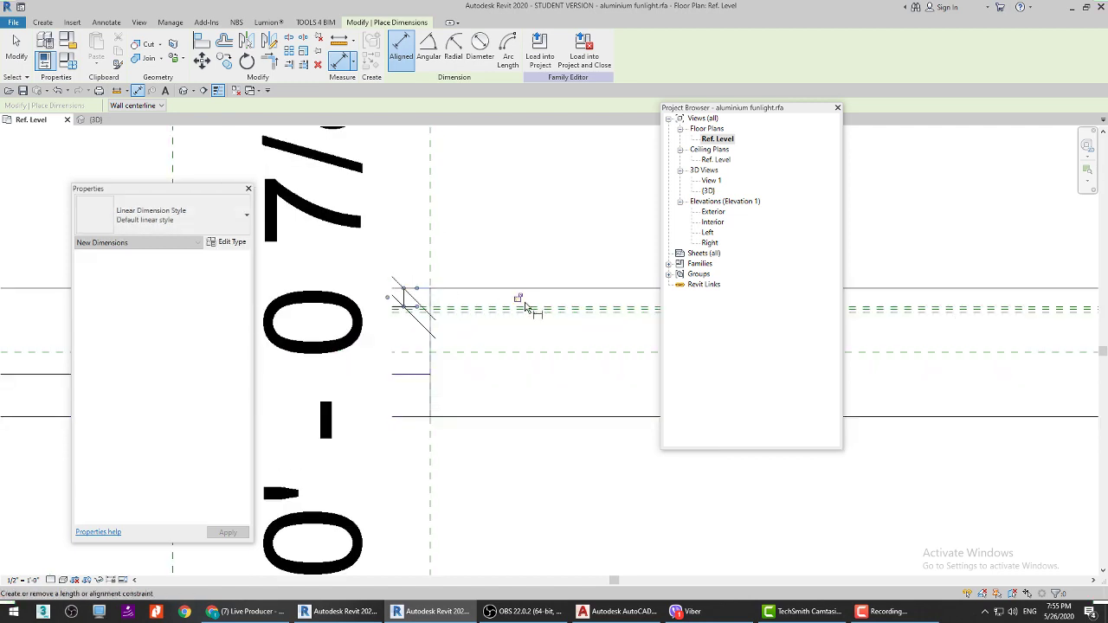
{"action": "scroll", "coordinate": [511, 294], "scroll_direction": "down", "scroll_amount": 2}
{"action": "key", "text": "Escape"}
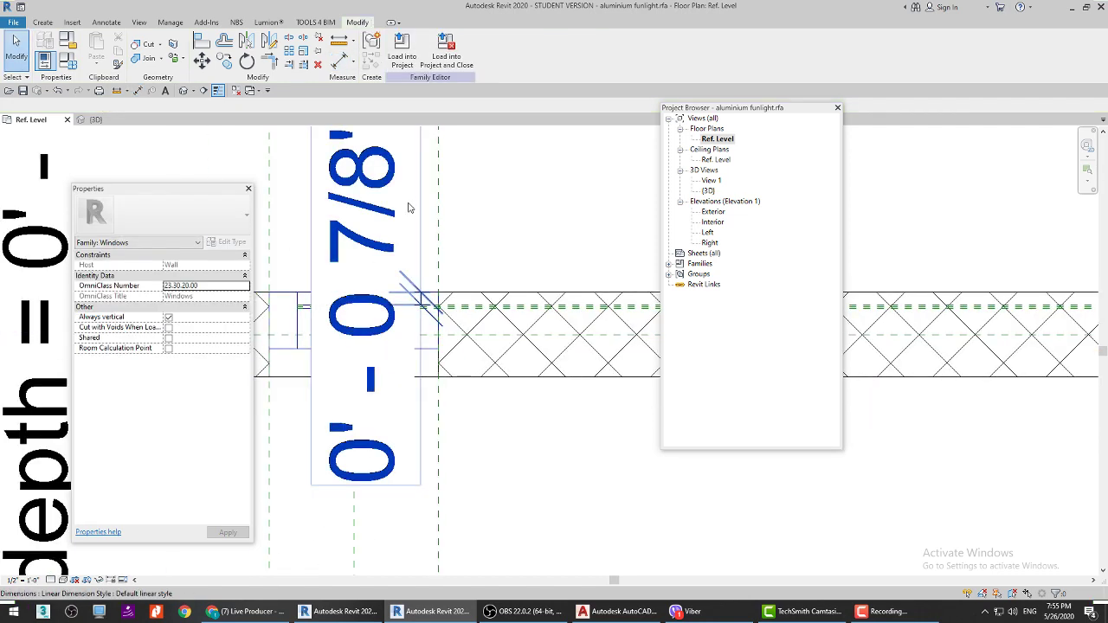
Step: Temporarily hide the 0' - 0 7/8" dimension in the Ref. Level plan
{"action": "left_click", "coordinate": [394, 181]}
{"action": "key", "text": "h"}
{"action": "key", "text": "h"}
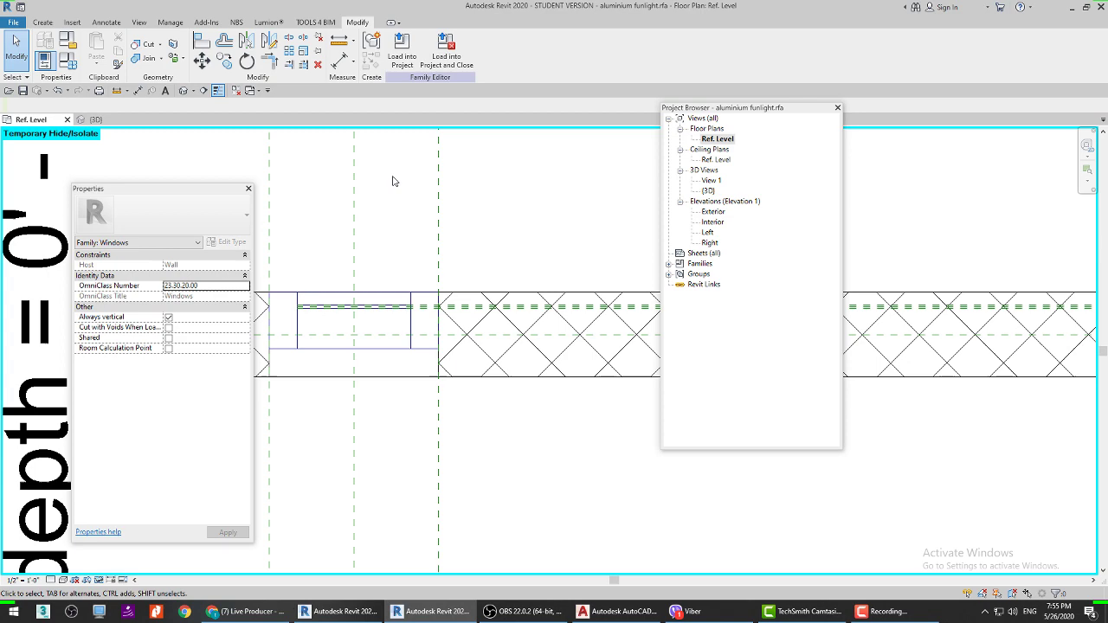
Step: Test the family's depth parameter by applying 2" and 5" in Family Types
{"action": "left_click", "coordinate": [72, 66]}
{"action": "left_click", "coordinate": [497, 290]}
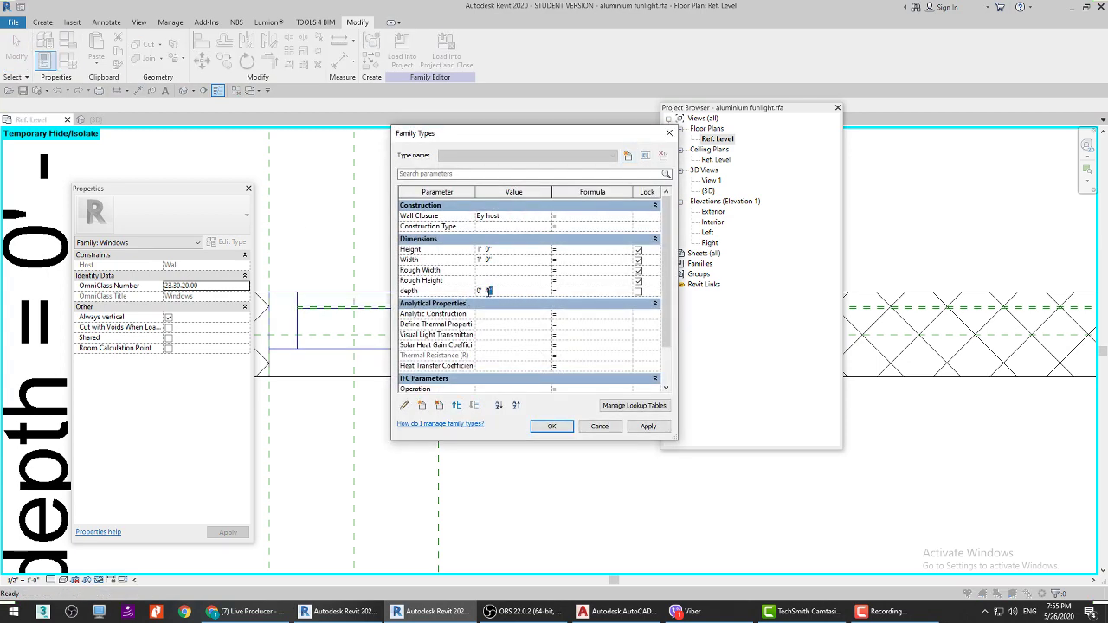
{"action": "type", "text": "2"}
{"action": "left_click", "coordinate": [642, 428]}
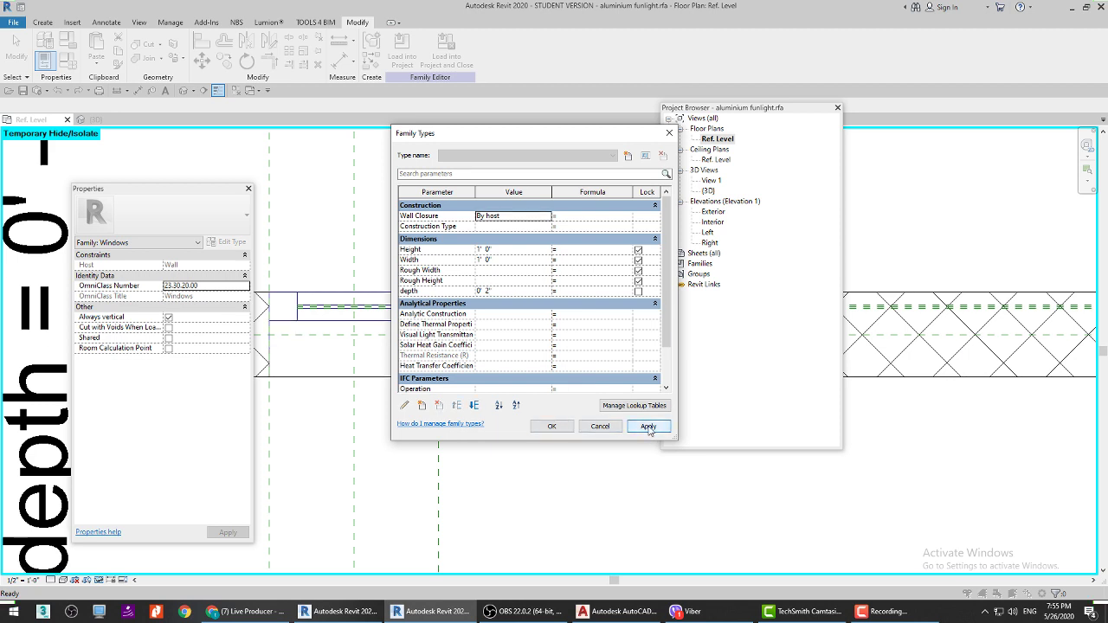
{"action": "left_click", "coordinate": [499, 293]}
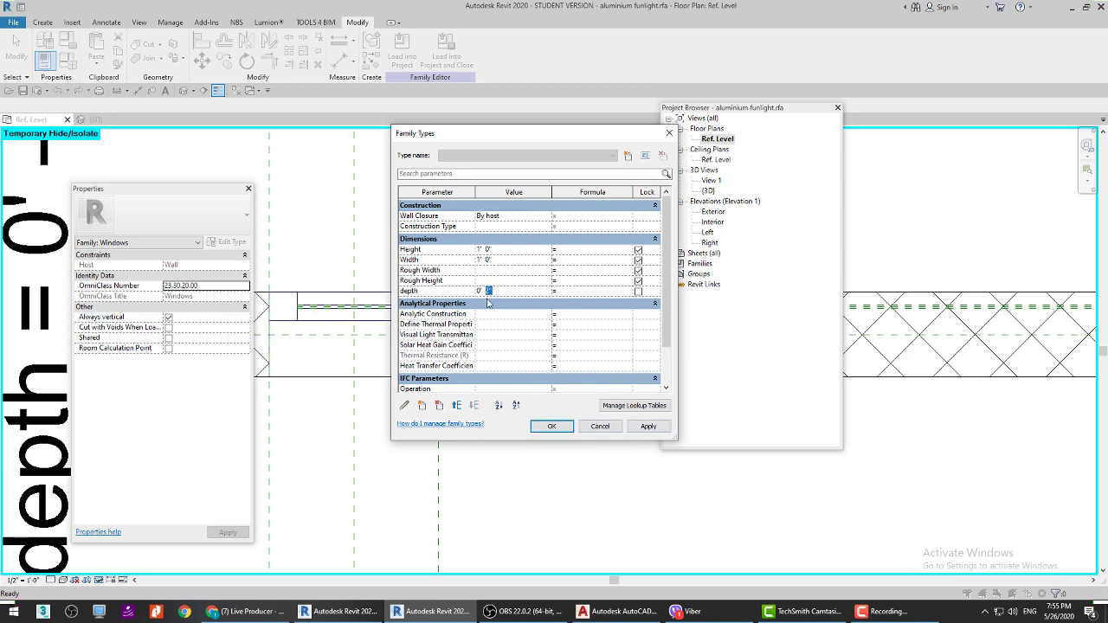
{"action": "type", "text": "5"}
{"action": "left_click", "coordinate": [645, 427]}
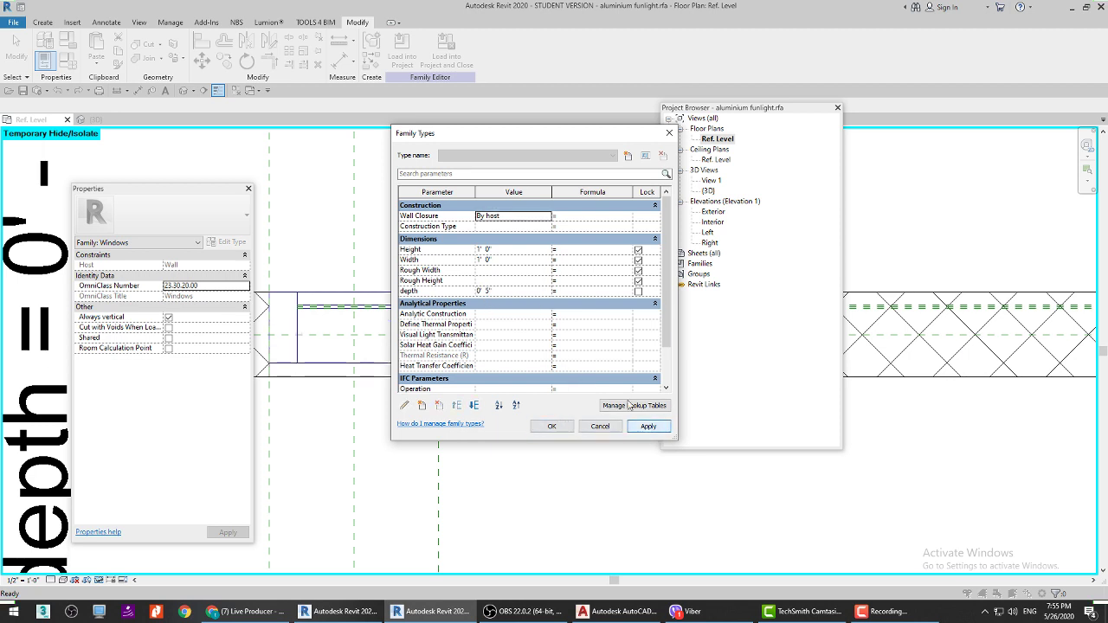
Step: Move the Family Types dialog clear of the window frame, set depth to 2" and accept it
{"action": "left_click_drag", "start_coordinate": [450, 134], "coordinate": [553, 100]}
{"action": "left_click", "coordinate": [597, 259]}
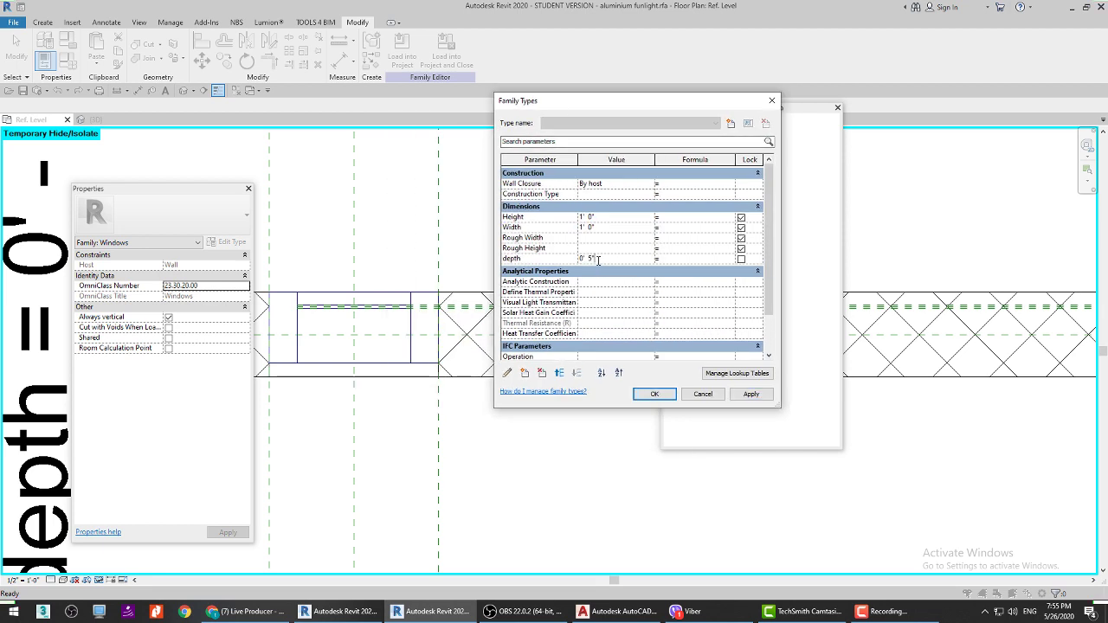
{"action": "type", "text": "2"}
{"action": "left_click", "coordinate": [736, 397]}
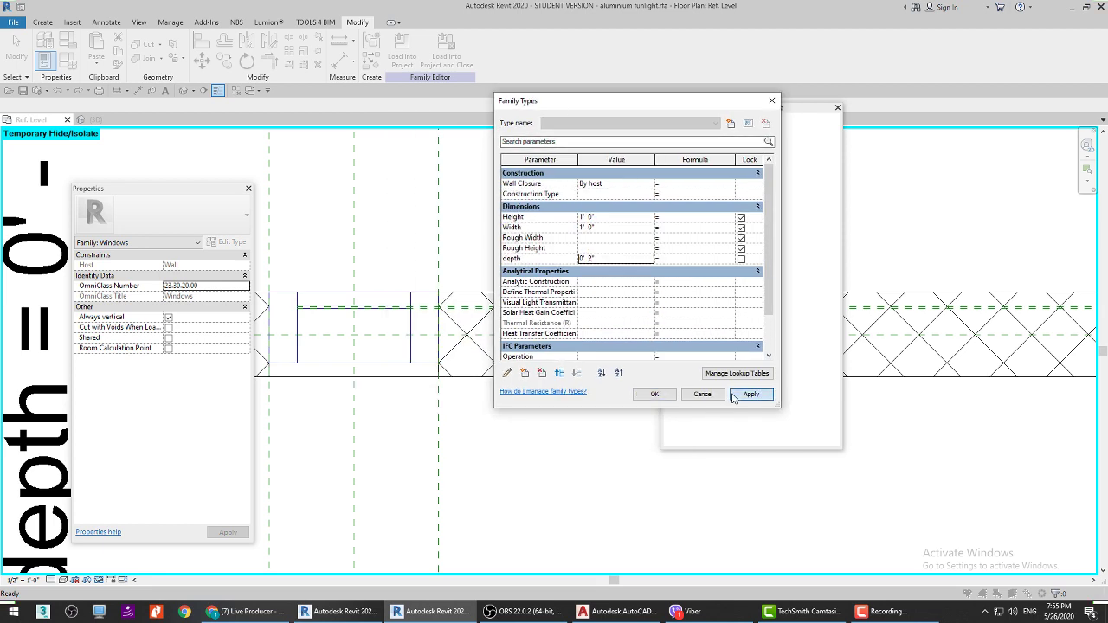
{"action": "left_click", "coordinate": [651, 395]}
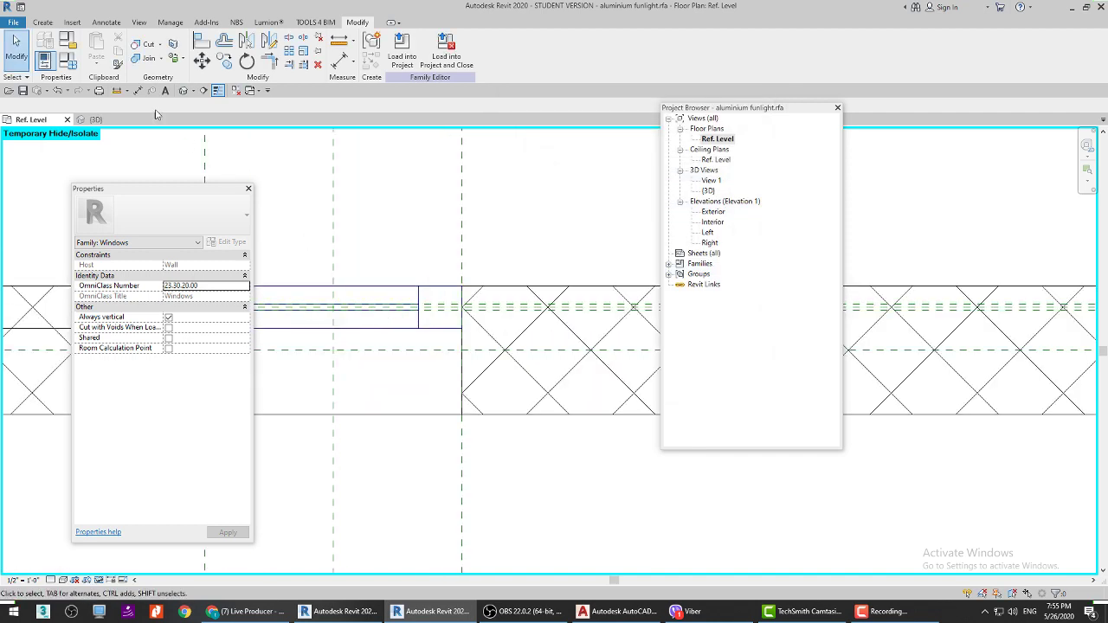
Step: Open the family's default 3D view and set its visual style to Shaded
{"action": "left_click", "coordinate": [181, 92]}
{"action": "scroll", "coordinate": [476, 415], "scroll_direction": "up", "scroll_amount": 4}
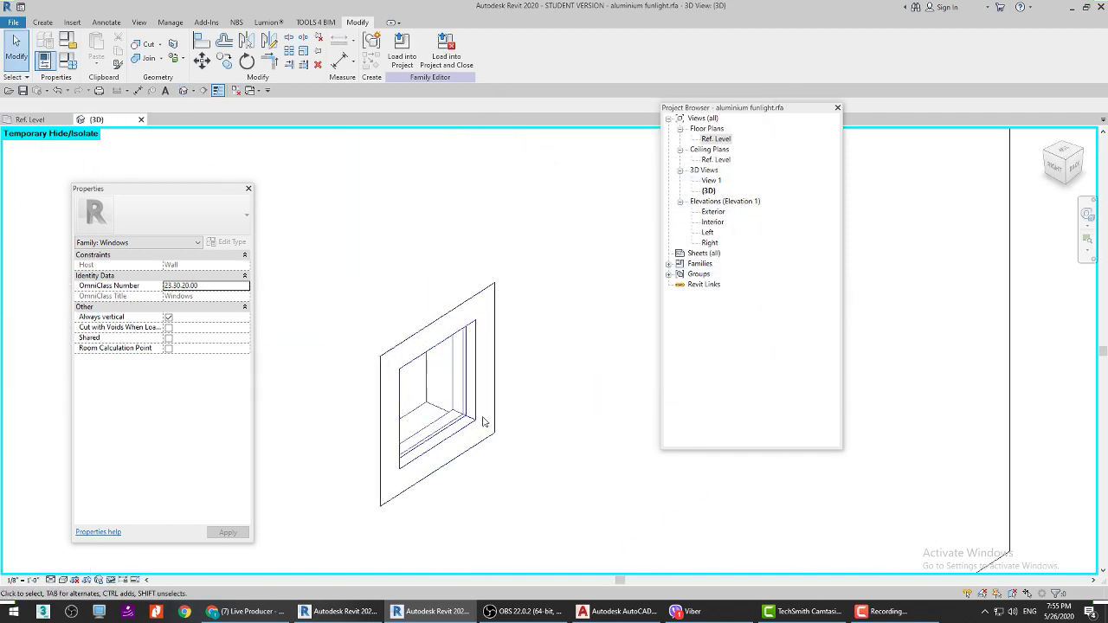
{"action": "left_click", "coordinate": [67, 582]}
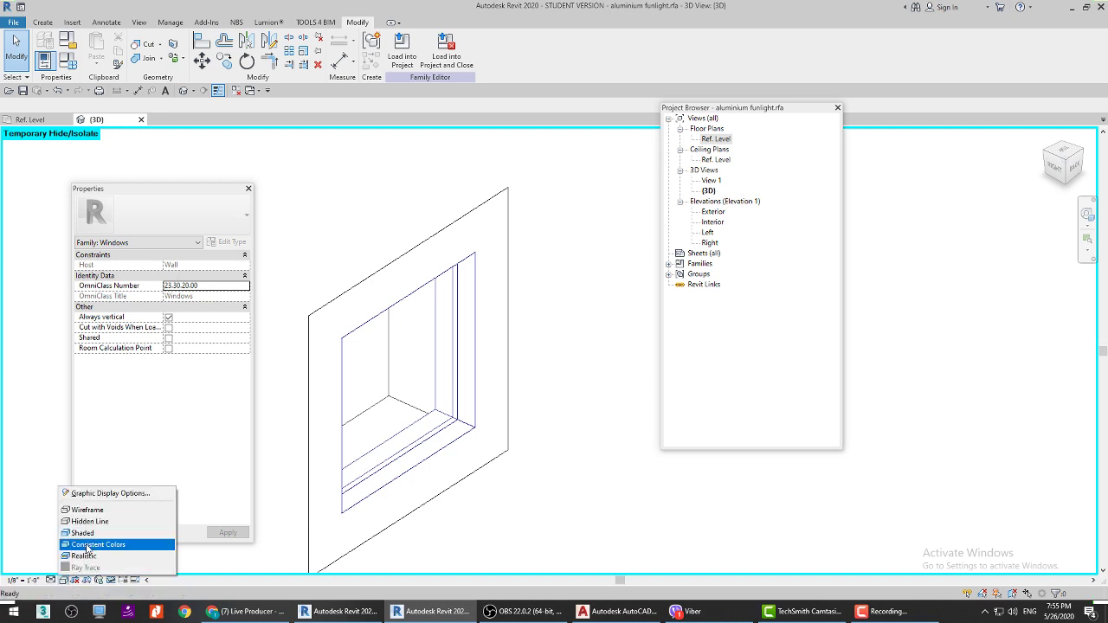
{"action": "left_click", "coordinate": [86, 530]}
{"action": "scroll", "coordinate": [446, 421], "scroll_direction": "down", "scroll_amount": 3}
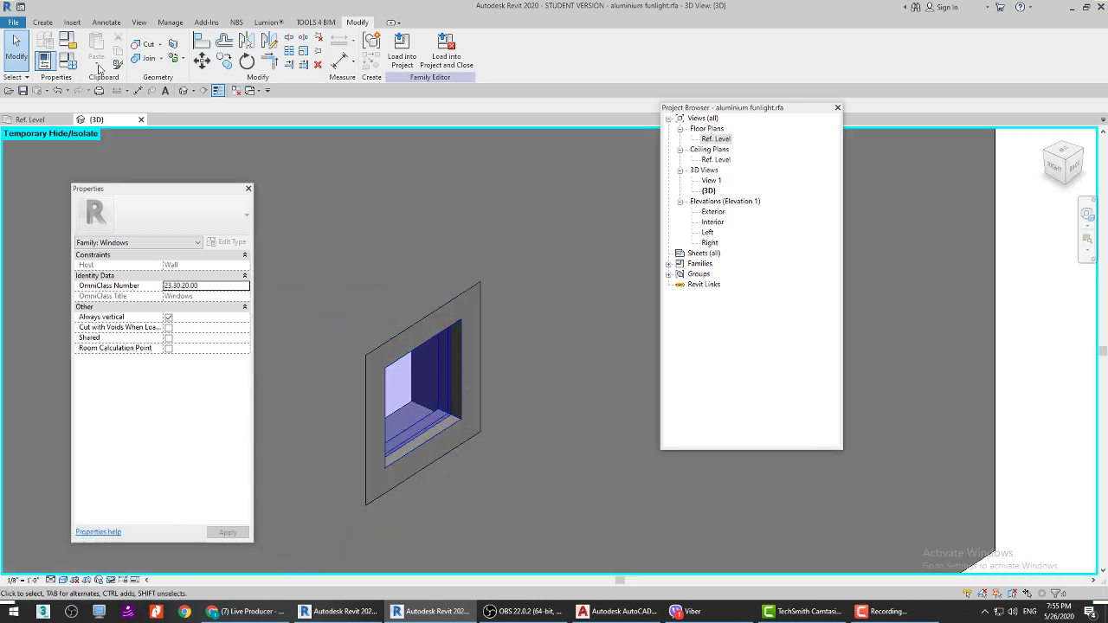
Step: Set the family's depth parameter to 6" and apply it while viewing the window in 3D
{"action": "left_click", "coordinate": [69, 61]}
{"action": "left_click", "coordinate": [600, 258]}
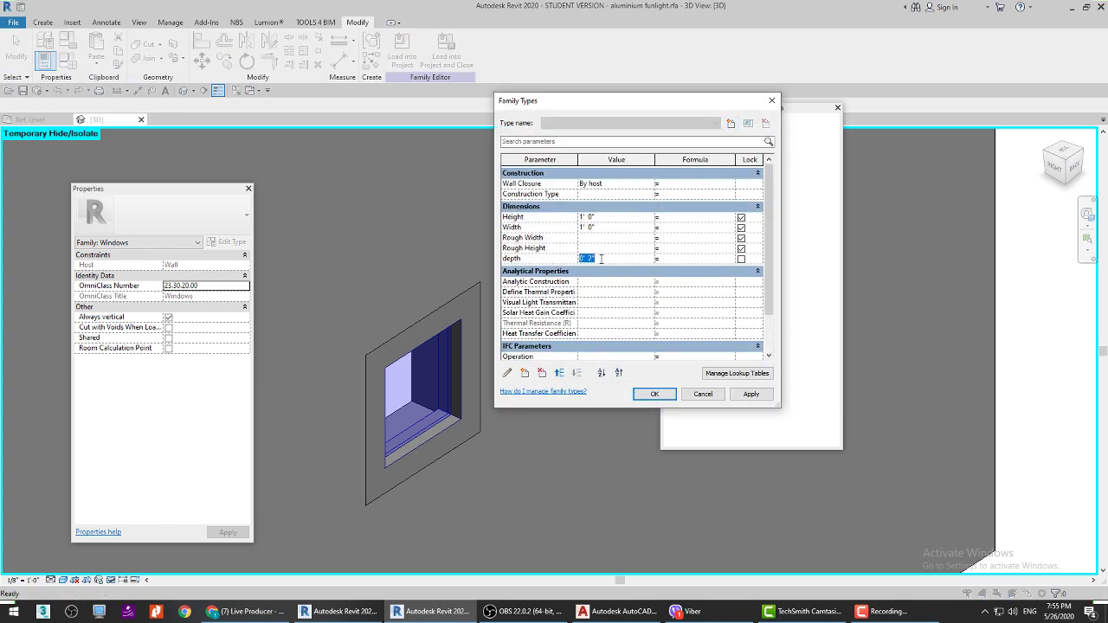
{"action": "left_click", "coordinate": [740, 394]}
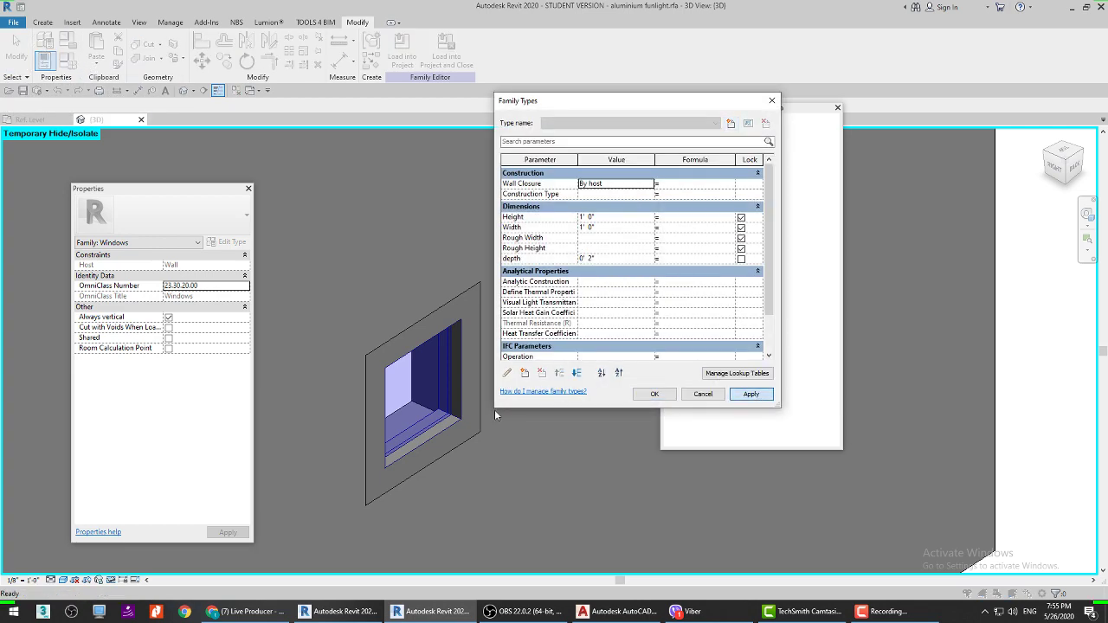
{"action": "left_click", "coordinate": [603, 258]}
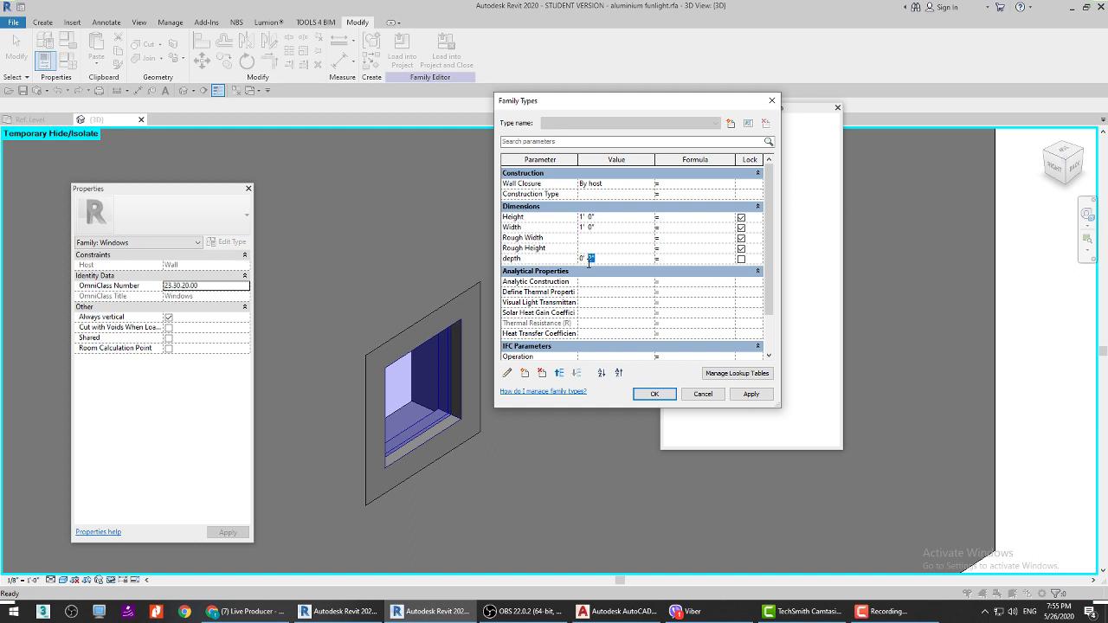
{"action": "type", "text": "6"}
{"action": "left_click", "coordinate": [744, 394]}
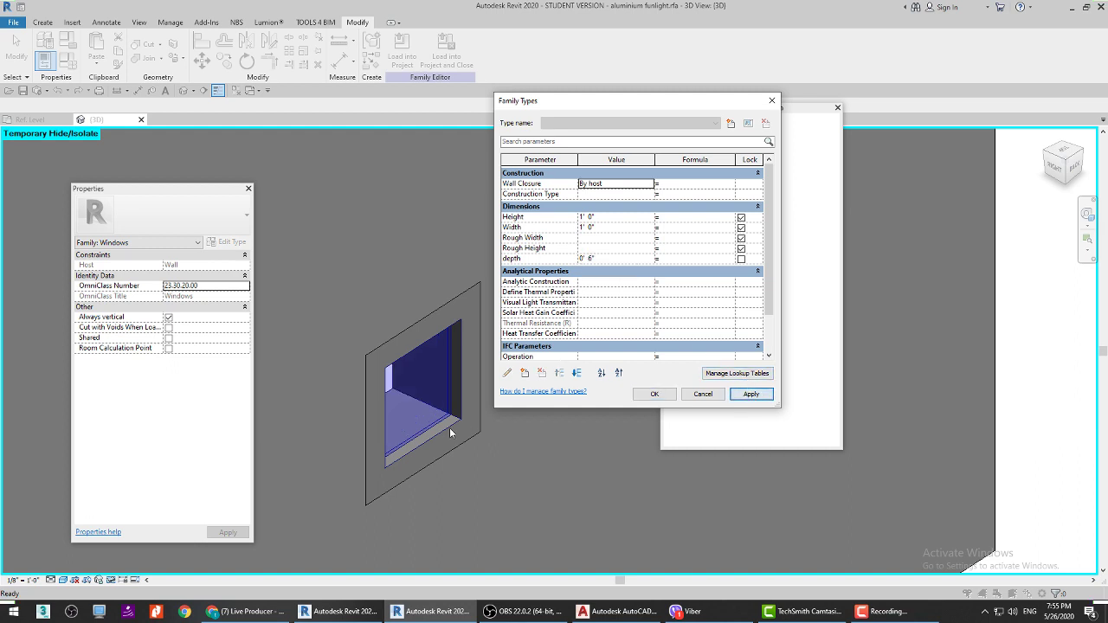
Step: Set the family's depth parameter to 3", apply it and accept the family types
{"action": "left_click", "coordinate": [596, 260]}
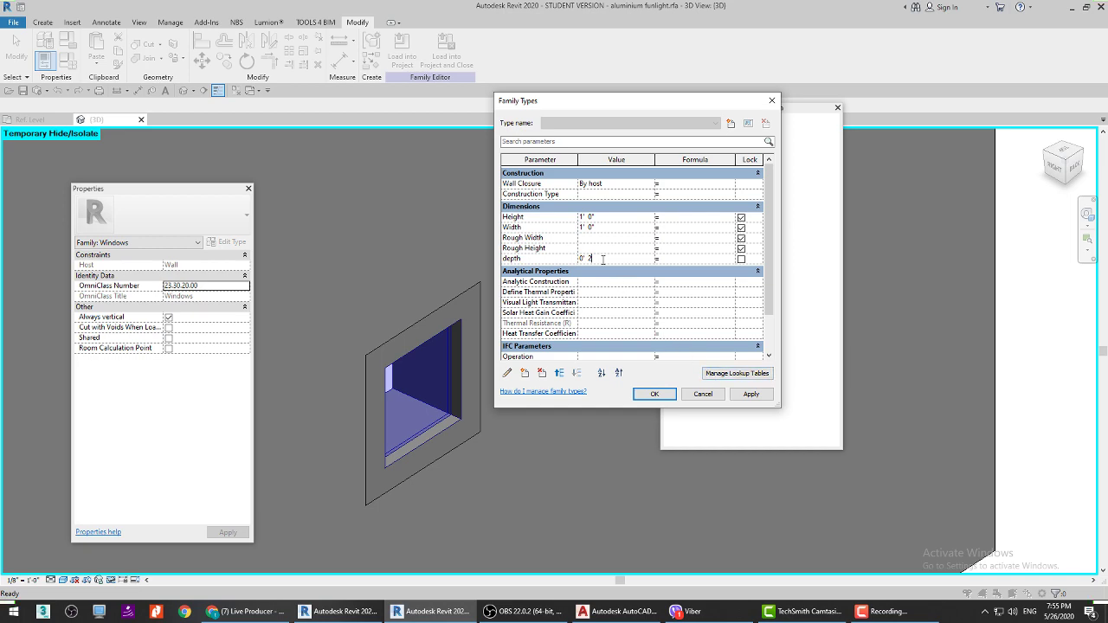
{"action": "type", "text": "3"}
{"action": "left_click", "coordinate": [749, 394]}
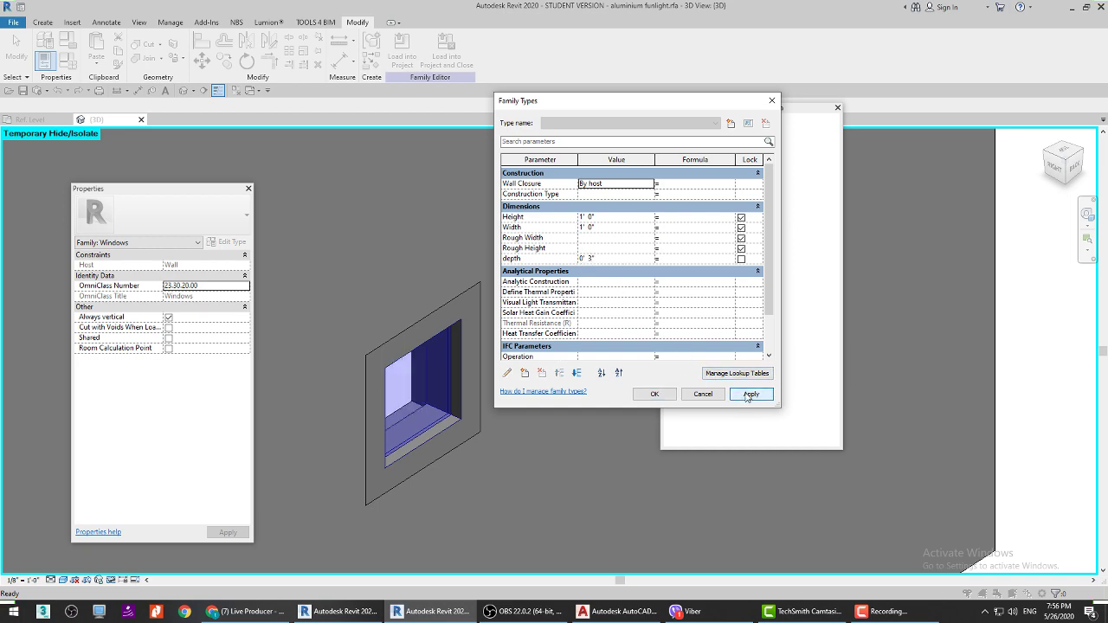
{"action": "left_click", "coordinate": [668, 394]}
Step: Switch to Project1, shade its 3D view and inspect the placed window's recess from another angle
{"action": "key", "text": "ctrl+Tab"}
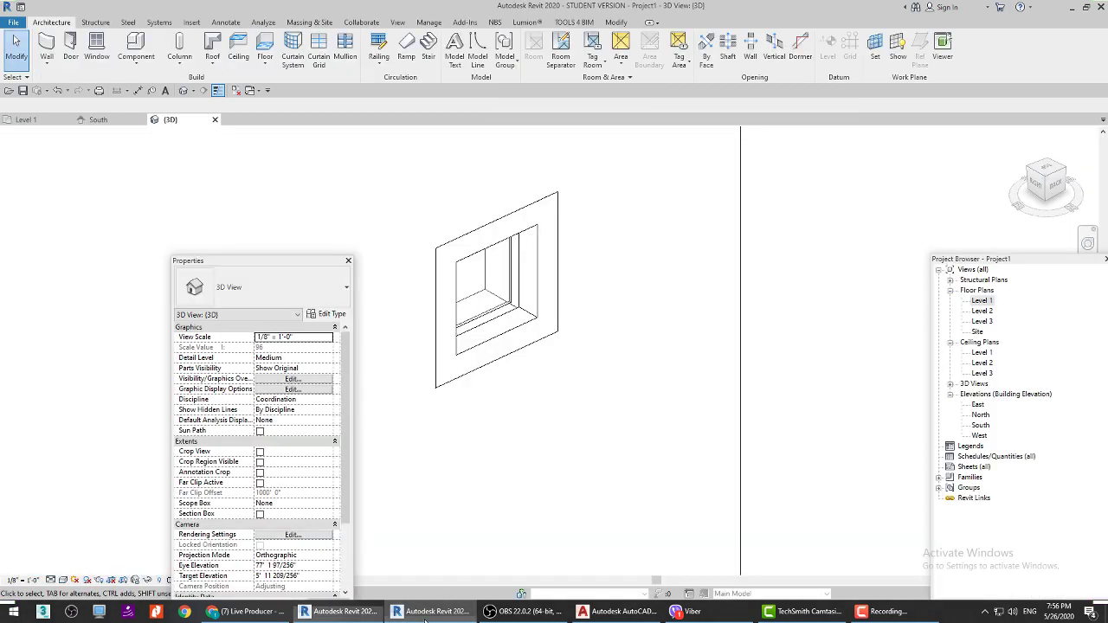
{"action": "scroll", "coordinate": [498, 355], "scroll_direction": "up", "scroll_amount": 2}
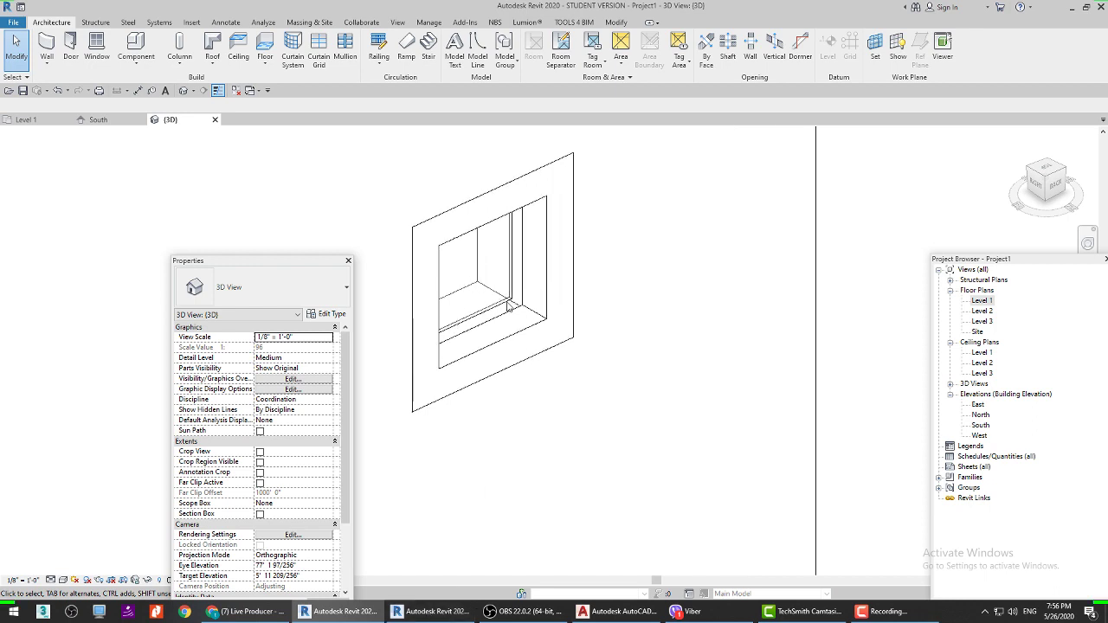
{"action": "left_click", "coordinate": [63, 579]}
{"action": "left_click", "coordinate": [79, 532]}
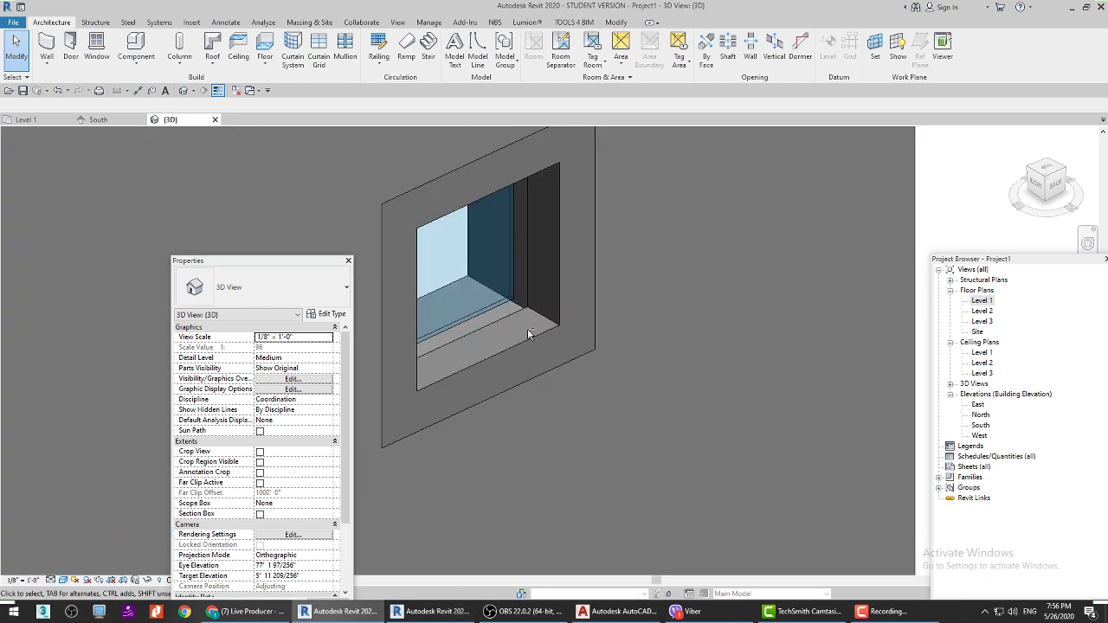
{"action": "middle_click_drag", "start_coordinate": [529, 340], "coordinate": [487, 363], "text": "shift"}
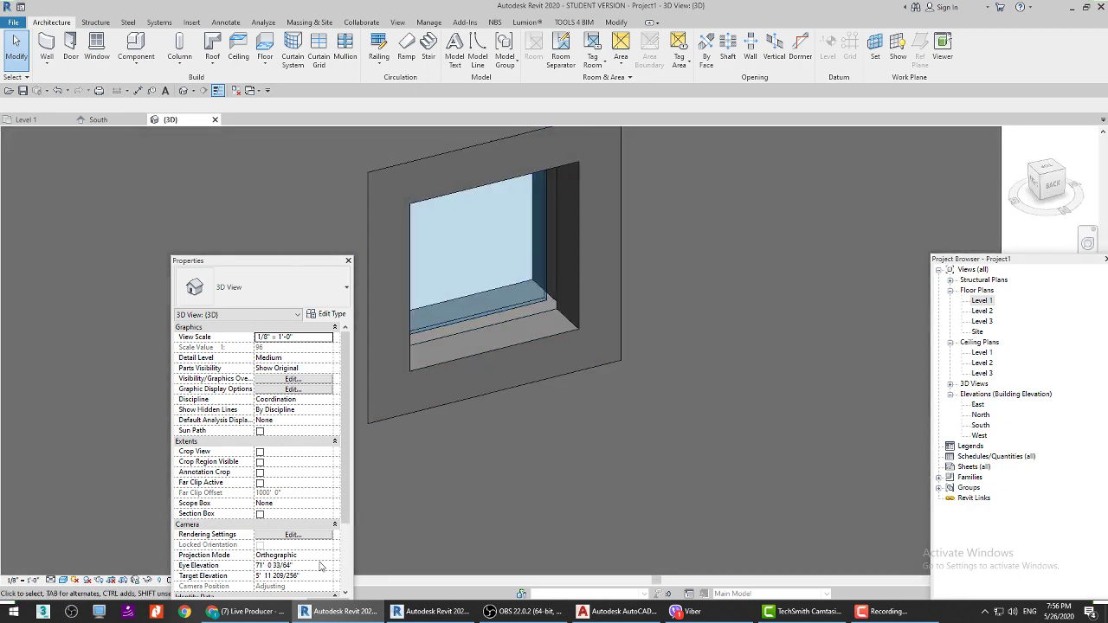
Step: Check the fixed window drawings in A-403.dwg in AutoCAD and return to the Revit window family
{"action": "left_click", "coordinate": [617, 611]}
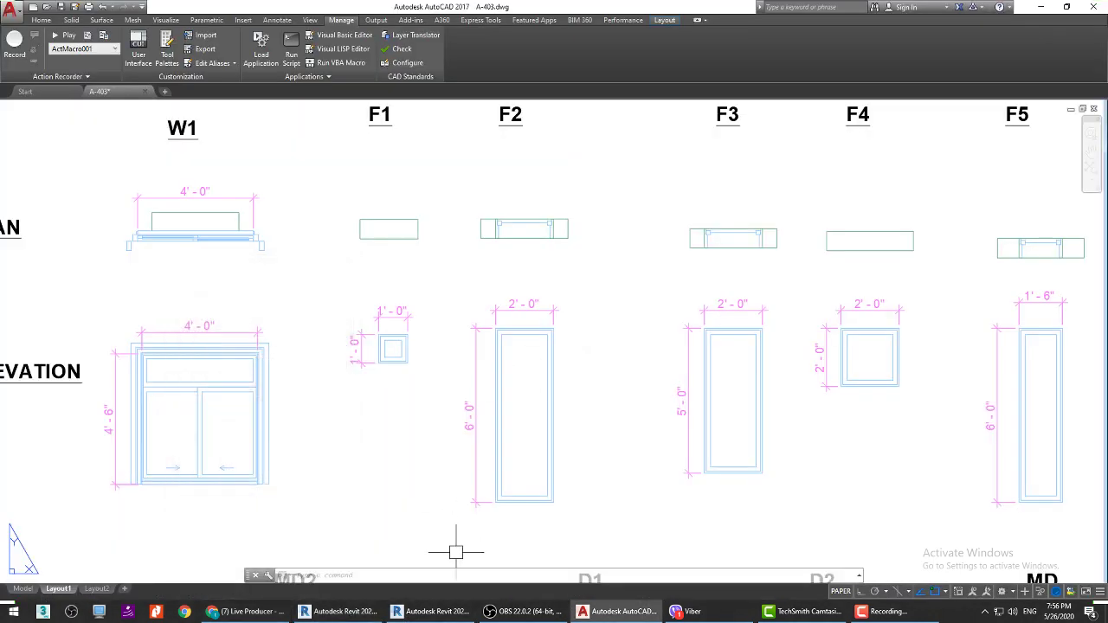
{"action": "left_click", "coordinate": [430, 611]}
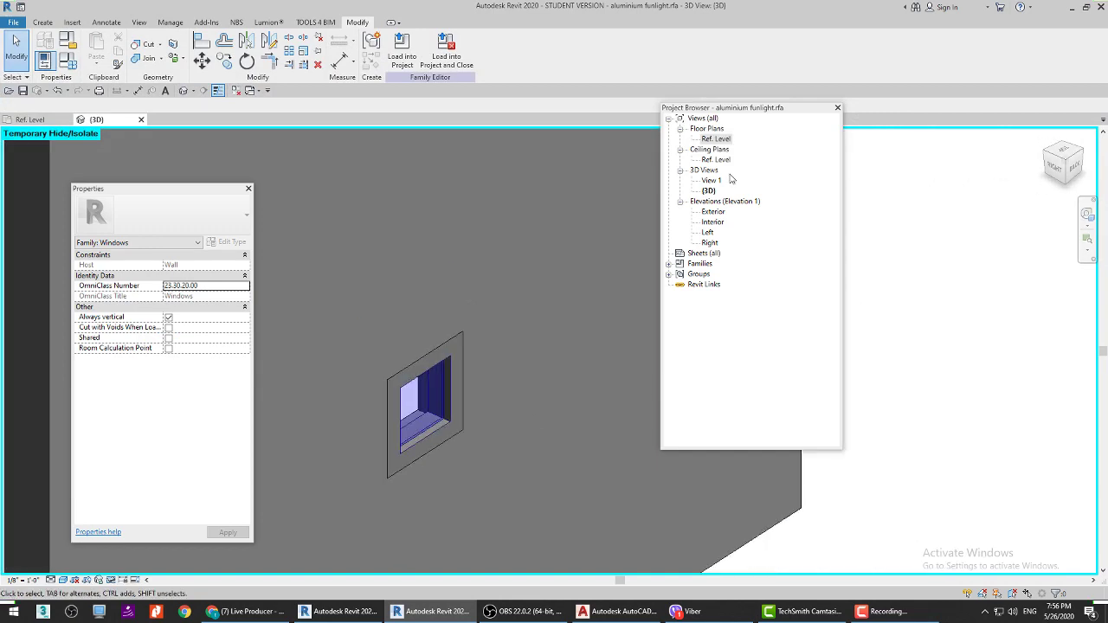
Step: Revert the depth test changes and close aluminium funlight.rfa without saving
{"action": "left_click", "coordinate": [140, 120]}
{"action": "scroll", "coordinate": [376, 329], "scroll_direction": "down", "scroll_amount": 5}
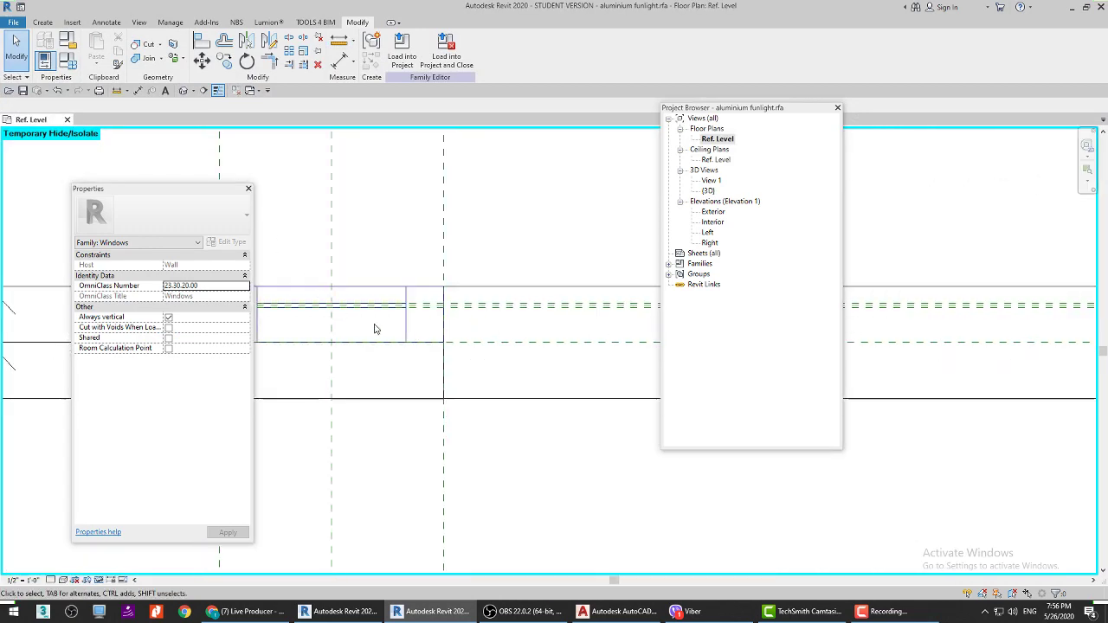
{"action": "scroll", "coordinate": [389, 345], "scroll_direction": "down", "scroll_amount": 2}
{"action": "scroll", "coordinate": [462, 312], "scroll_direction": "up", "scroll_amount": 2}
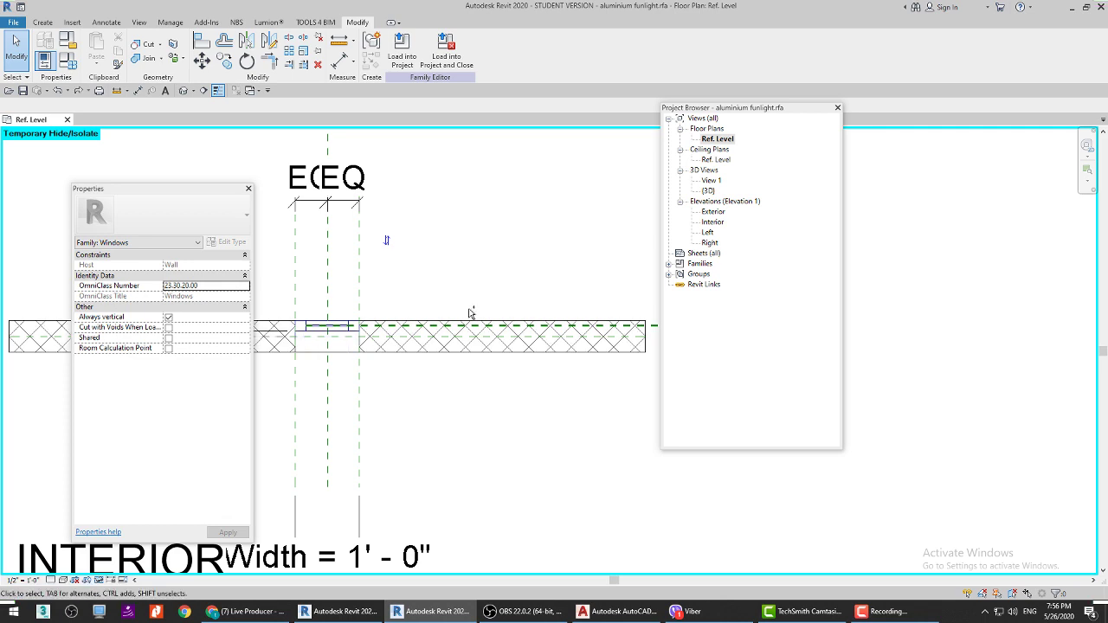
{"action": "scroll", "coordinate": [468, 310], "scroll_direction": "down", "scroll_amount": 1}
{"action": "scroll", "coordinate": [591, 330], "scroll_direction": "up", "scroll_amount": 3}
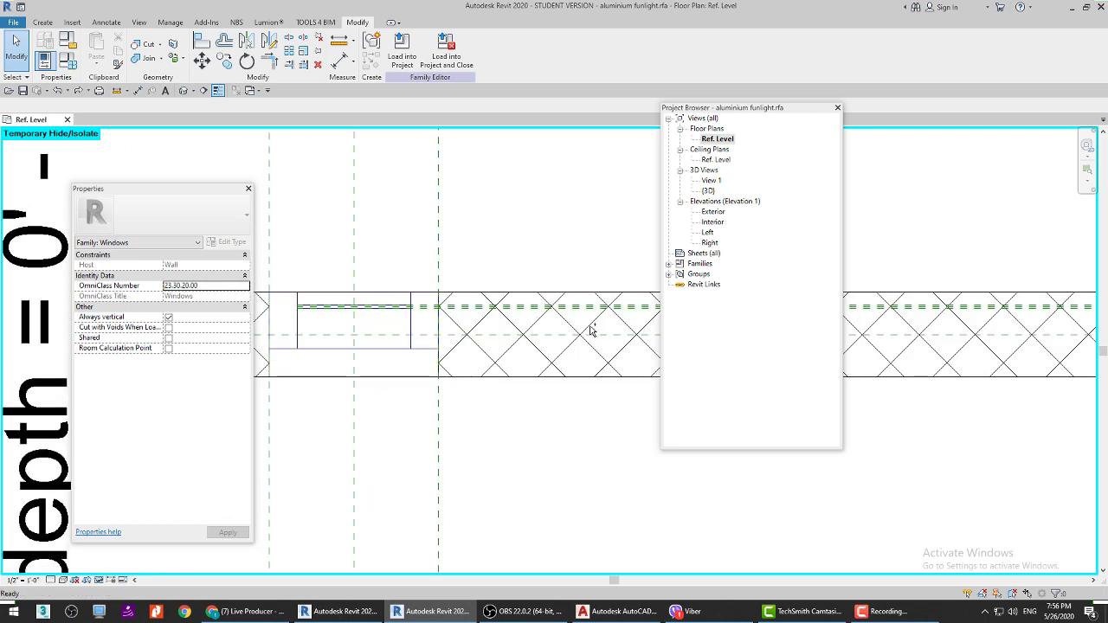
{"action": "middle_click_drag", "start_coordinate": [534, 315], "coordinate": [442, 306]}
{"action": "scroll", "coordinate": [424, 312], "scroll_direction": "down", "scroll_amount": 1}
{"action": "scroll", "coordinate": [412, 315], "scroll_direction": "up", "scroll_amount": 3}
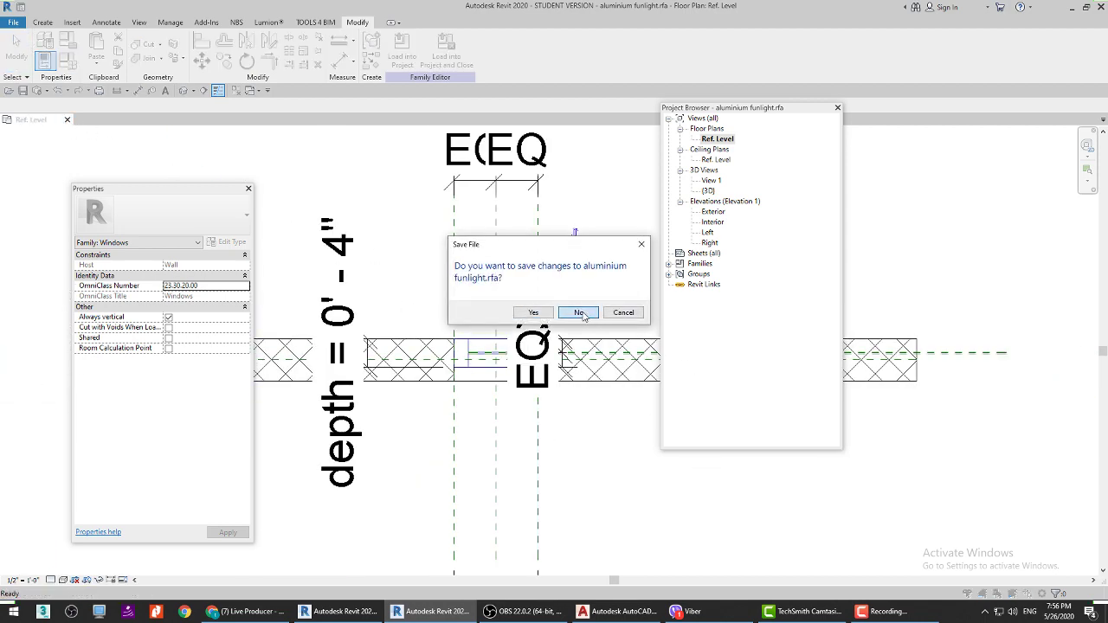
{"action": "left_click", "coordinate": [579, 312]}
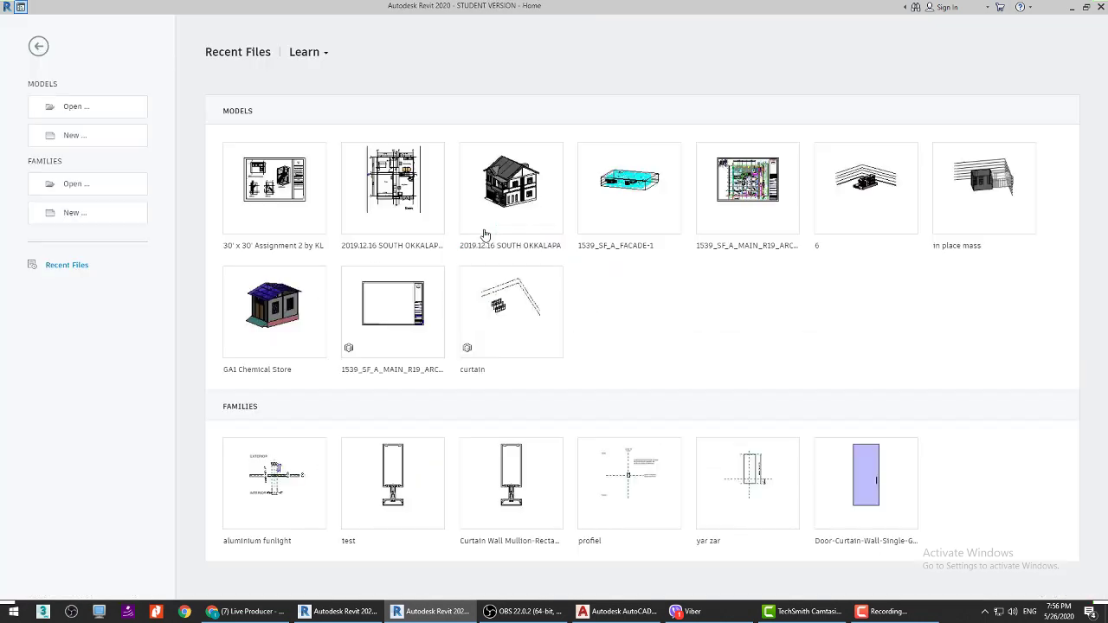
{"action": "left_click", "coordinate": [104, 116]}
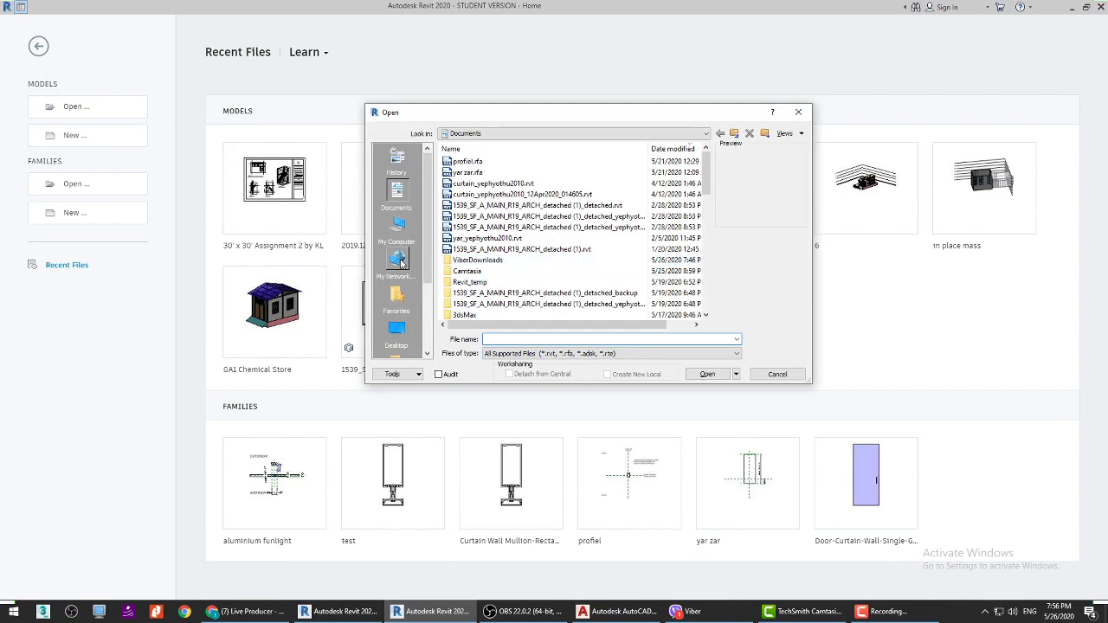
{"action": "left_click", "coordinate": [397, 329]}
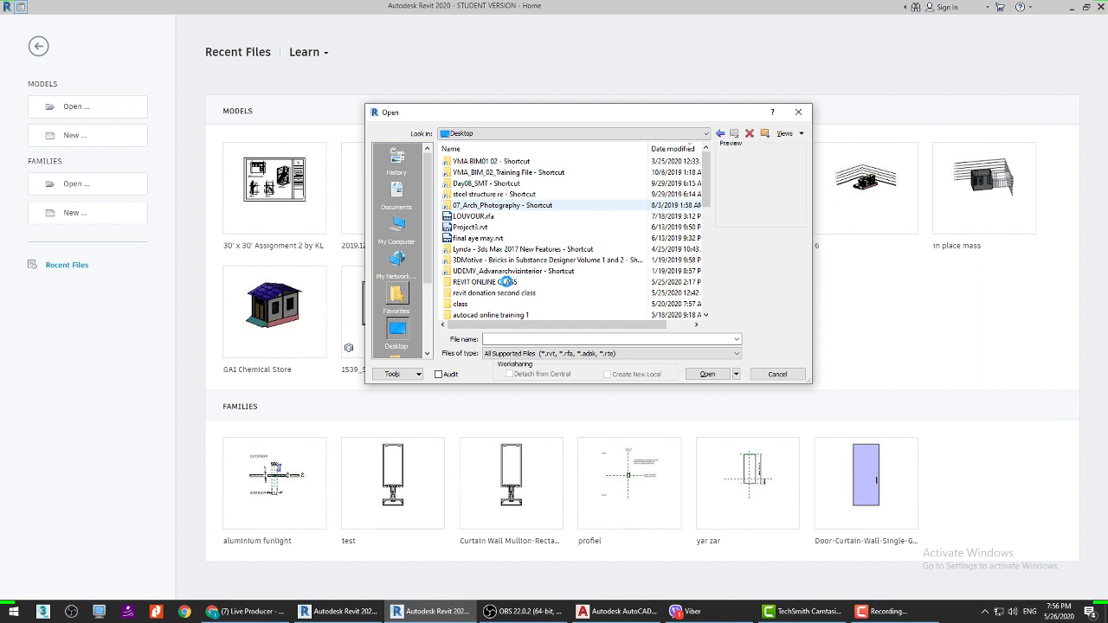
{"action": "left_click", "coordinate": [773, 375]}
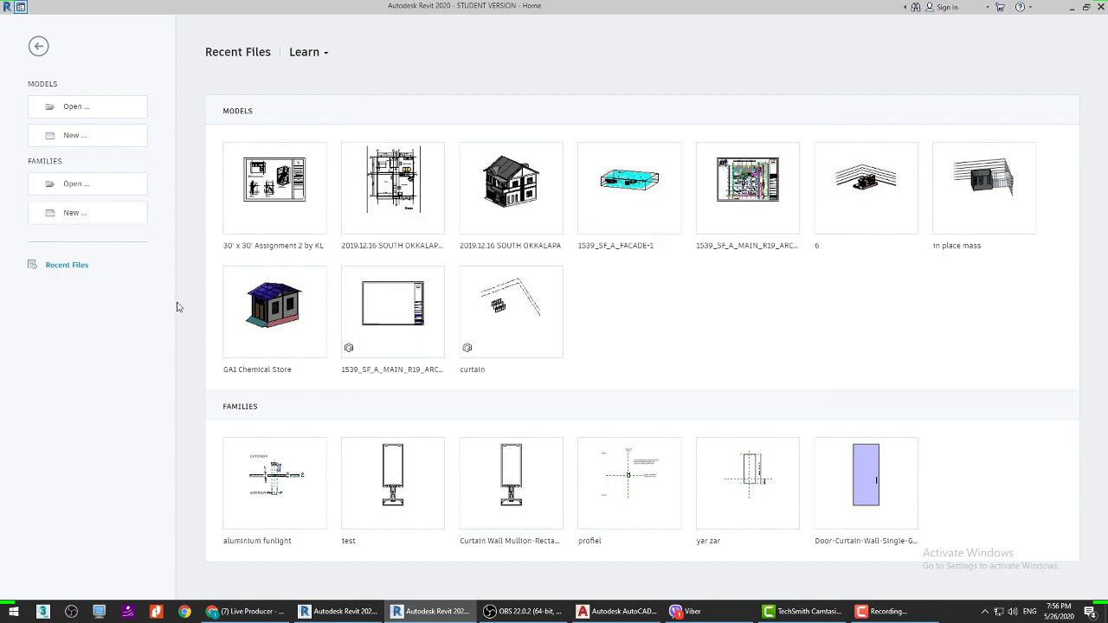
Step: Open the family aluminium funlight.rfa from the revit donate class folder on the Desktop
{"action": "left_click", "coordinate": [60, 187]}
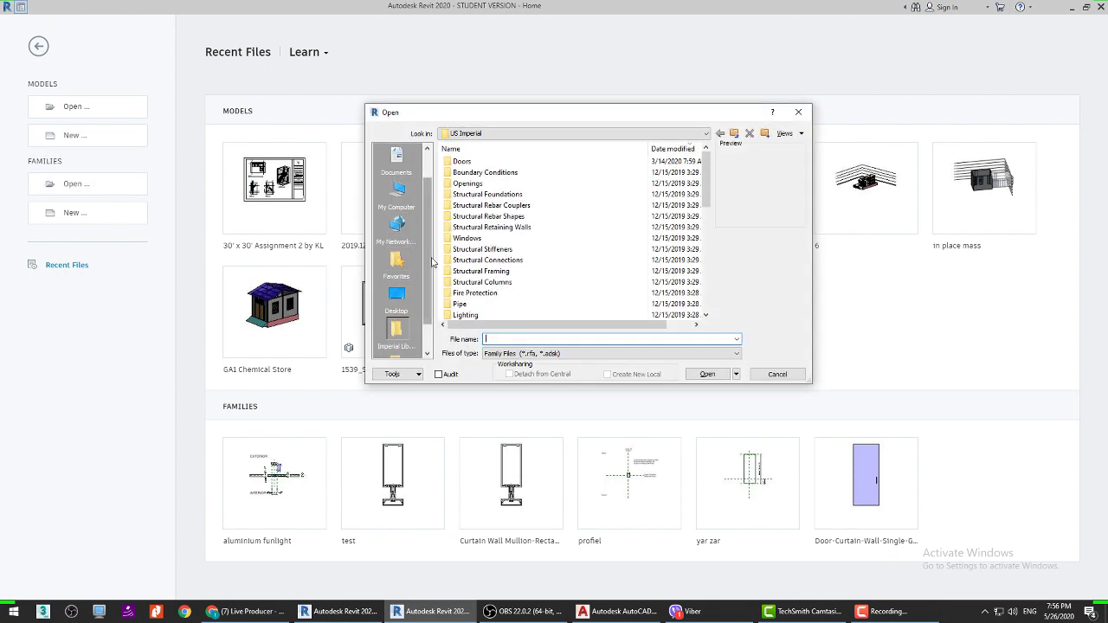
{"action": "left_click", "coordinate": [398, 297]}
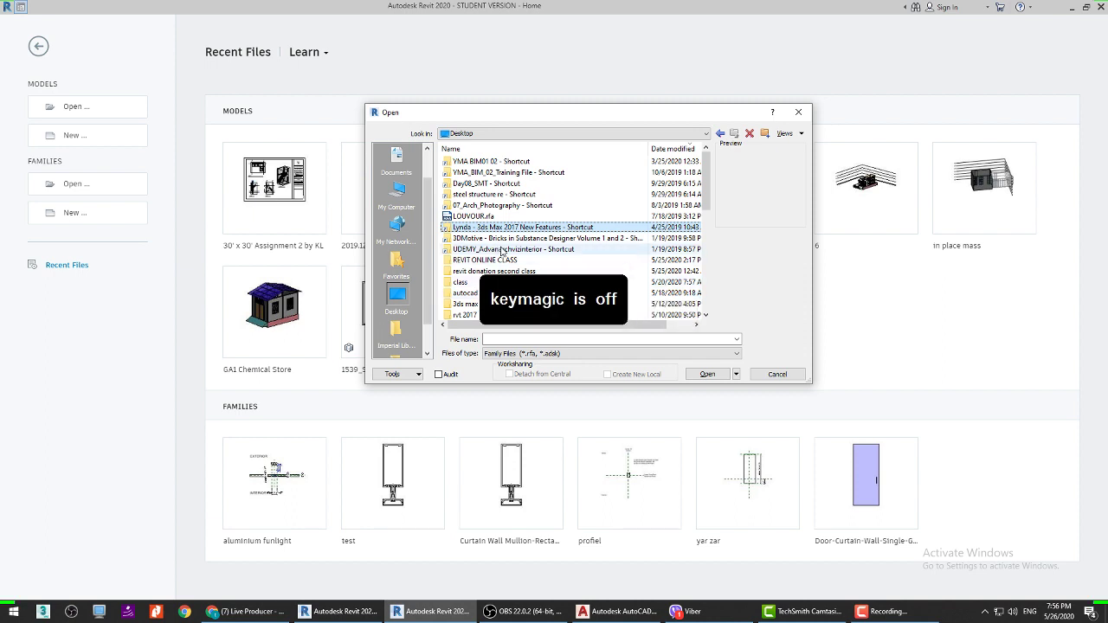
{"action": "key", "text": "Down"}
{"action": "key", "text": "Down"}
{"action": "key", "text": "Down"}
{"action": "double_click", "coordinate": [500, 261]}
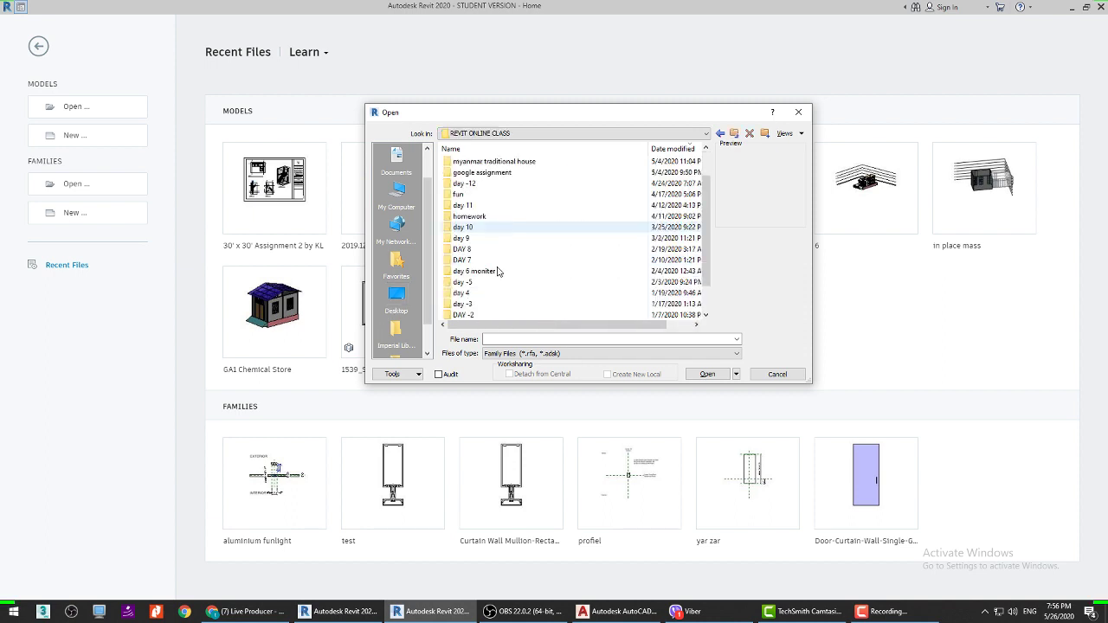
{"action": "scroll", "coordinate": [492, 234], "scroll_direction": "down", "scroll_amount": 3}
{"action": "scroll", "coordinate": [490, 222], "scroll_direction": "up", "scroll_amount": 5}
{"action": "double_click", "coordinate": [502, 162]}
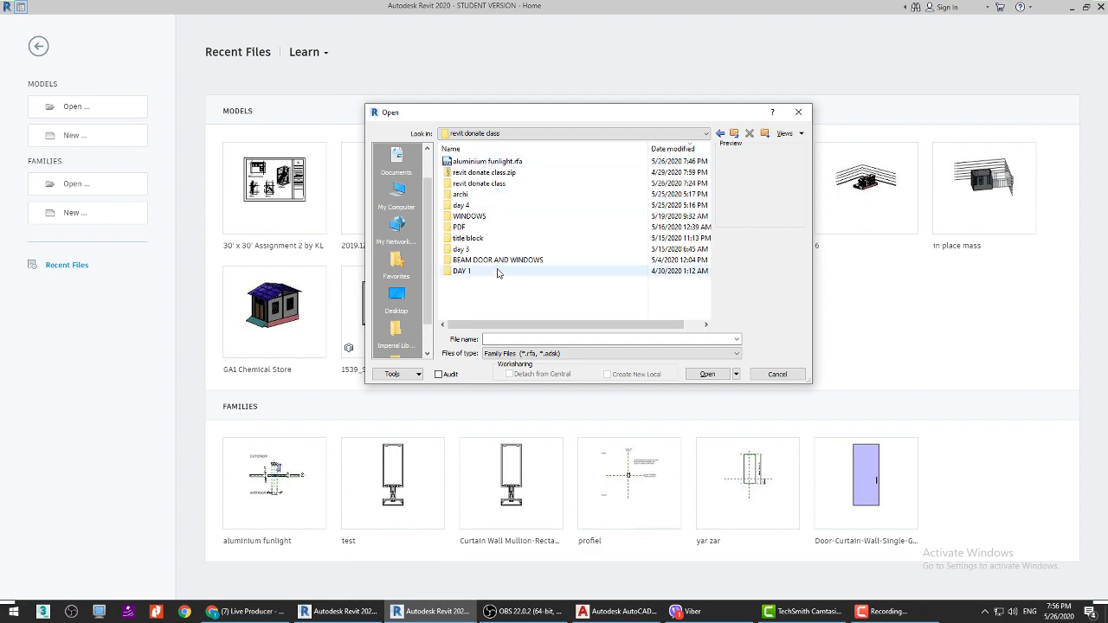
{"action": "left_click", "coordinate": [488, 163]}
{"action": "left_click", "coordinate": [698, 376]}
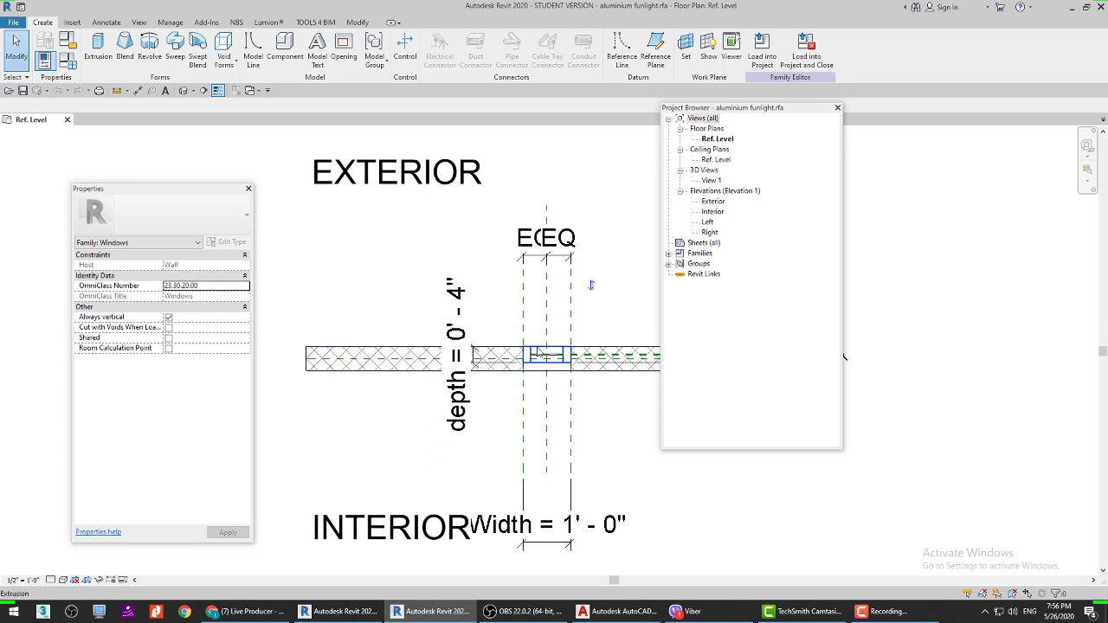
Step: Delete the two EQ dimensions on the wall to the right of the window in the Ref. Level plan
{"action": "scroll", "coordinate": [536, 352], "scroll_direction": "up", "scroll_amount": 1}
{"action": "scroll", "coordinate": [537, 352], "scroll_direction": "down", "scroll_amount": 2}
{"action": "middle_click_drag", "start_coordinate": [631, 346], "coordinate": [499, 342]}
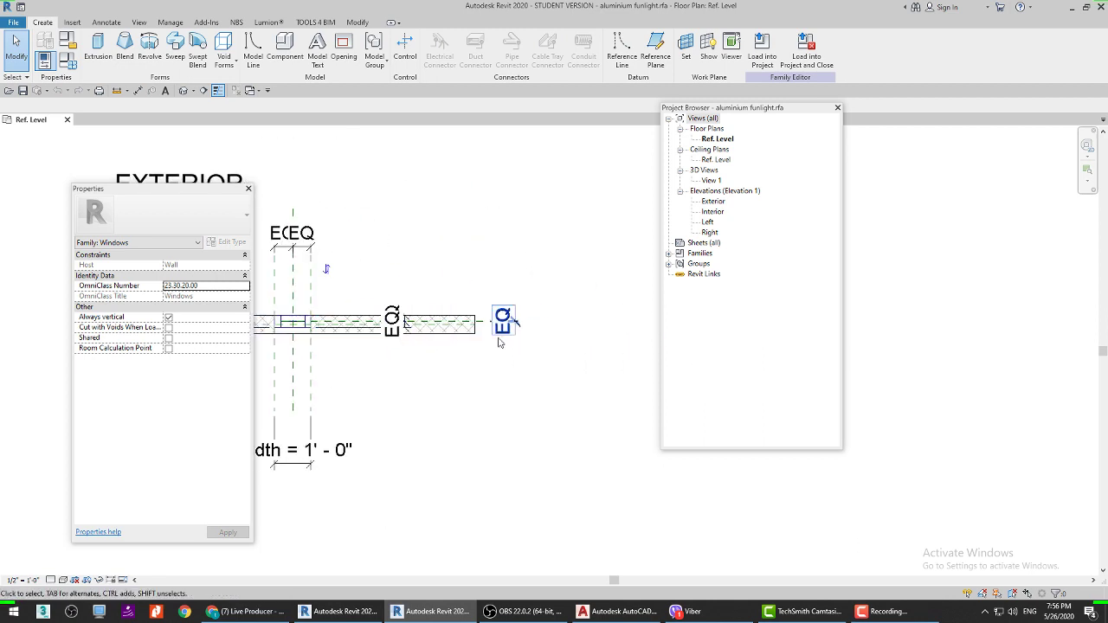
{"action": "left_click", "coordinate": [502, 329]}
{"action": "key", "text": "Escape"}
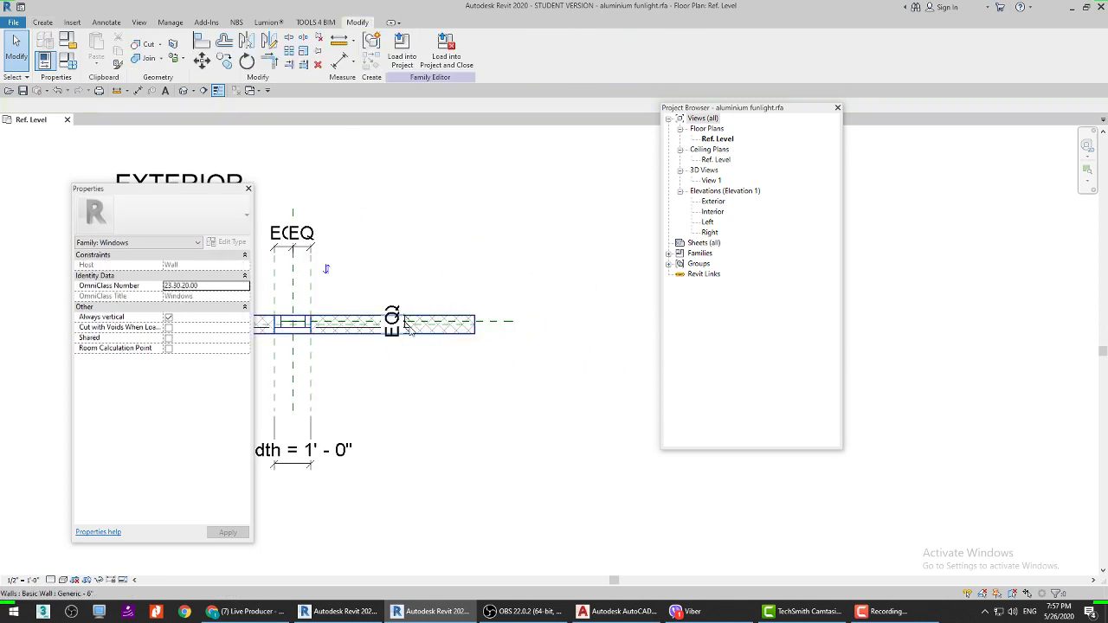
{"action": "scroll", "coordinate": [398, 316], "scroll_direction": "up", "scroll_amount": 1}
{"action": "left_click", "coordinate": [391, 322]}
{"action": "key", "text": "Delete"}
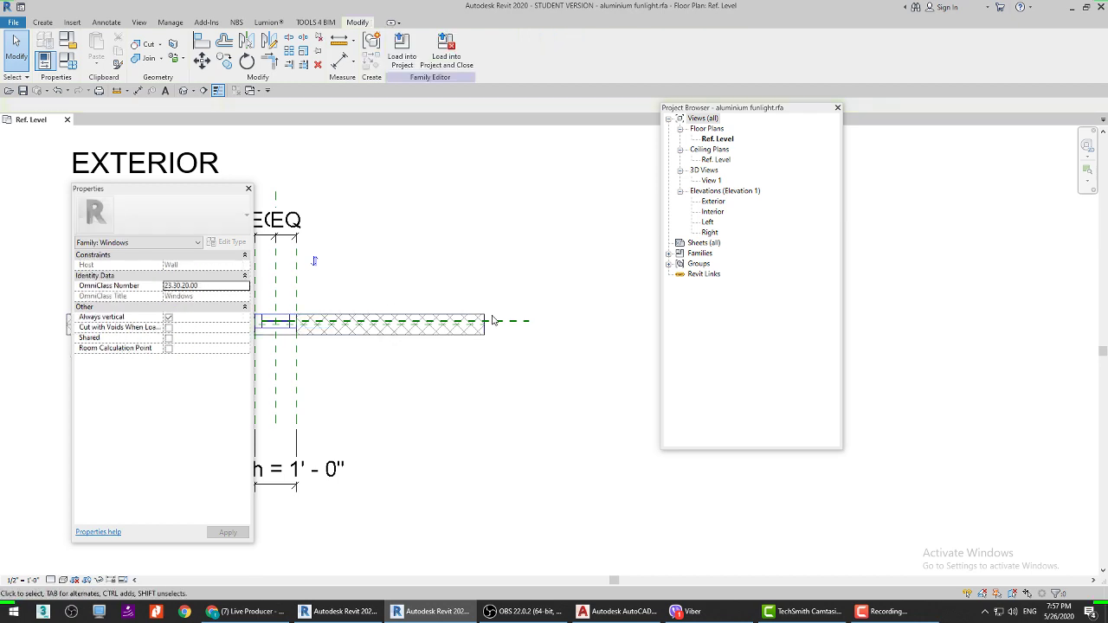
Step: Move the three closely spaced glass reference planes closer to the wall's exterior face
{"action": "scroll", "coordinate": [501, 325], "scroll_direction": "up", "scroll_amount": 4}
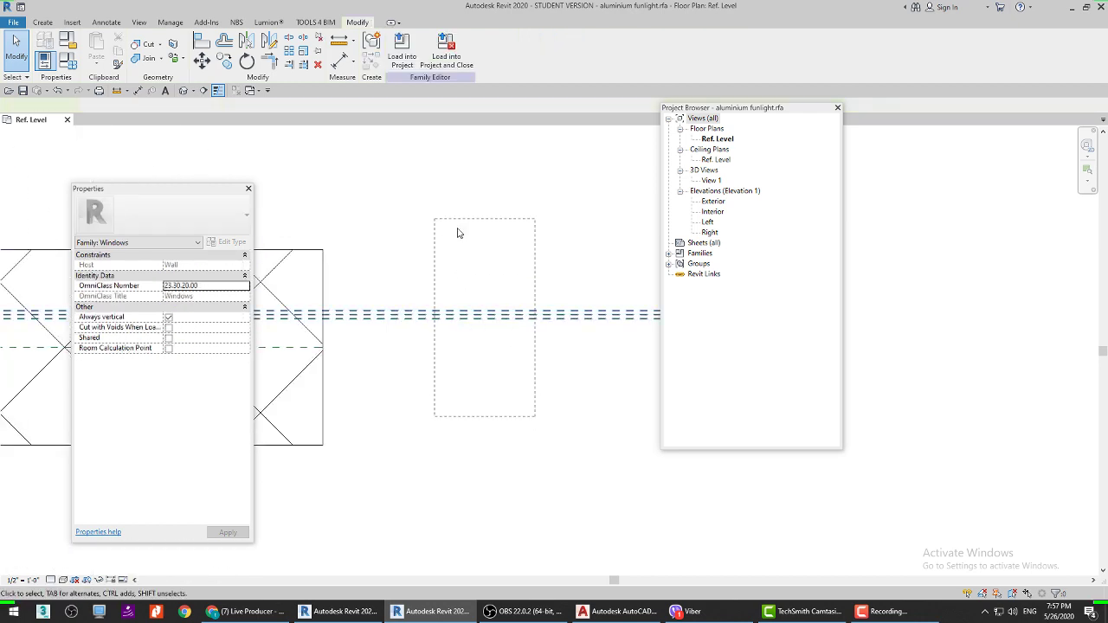
{"action": "key", "text": "r"}
{"action": "key", "text": "p"}
{"action": "left_click", "coordinate": [444, 256]}
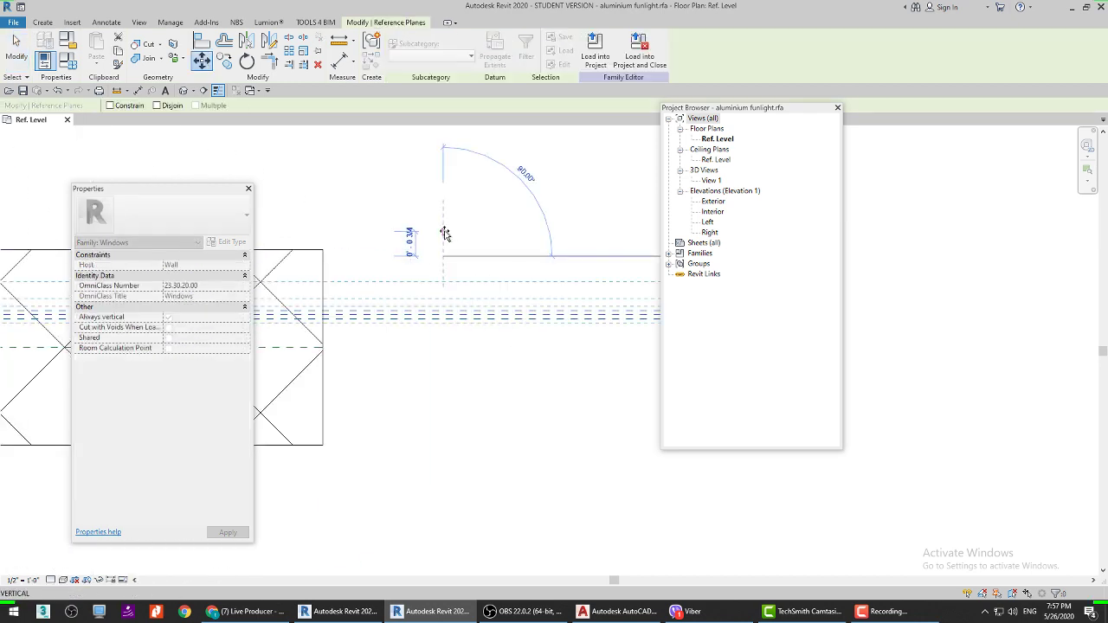
{"action": "type", "text": "0-"}
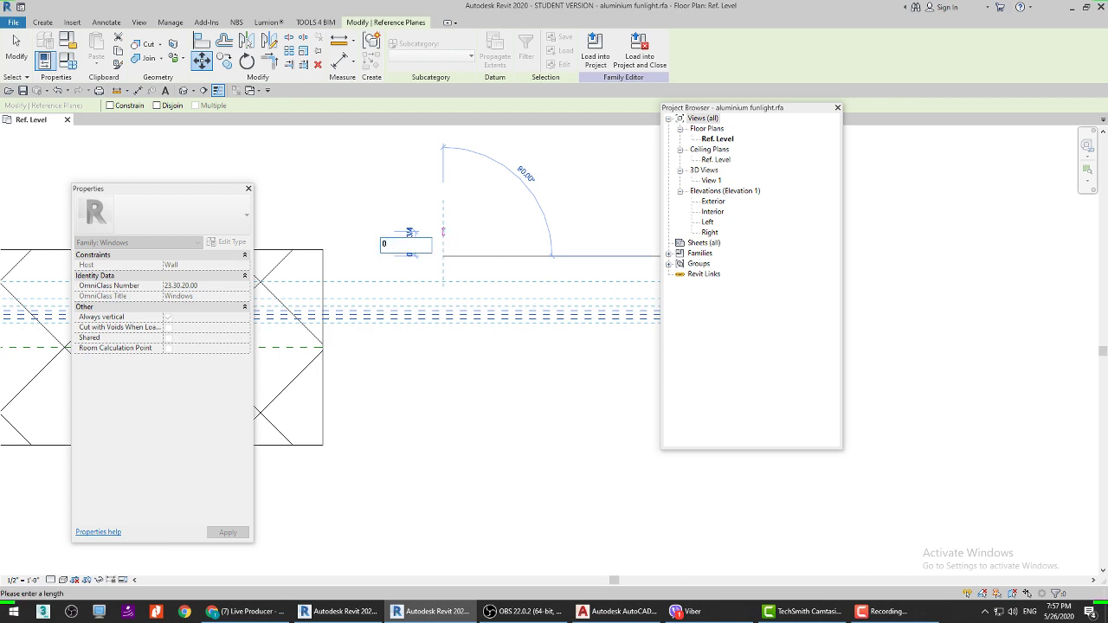
{"action": "key", "text": "Escape"}
{"action": "key", "text": "Escape"}
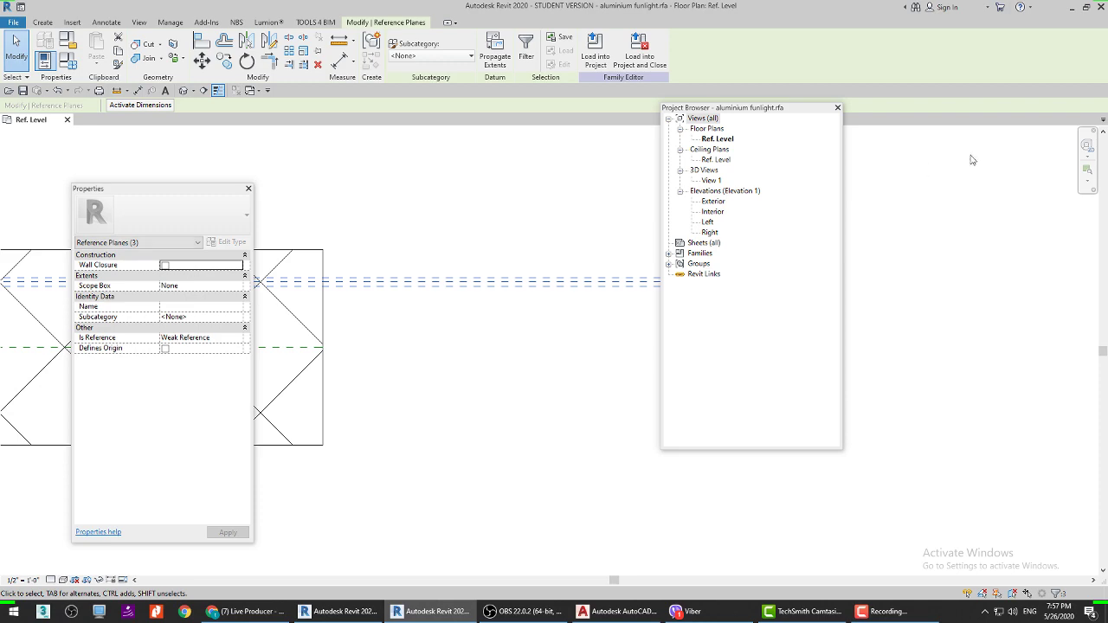
Step: Add an aligned dimension from the wall's exterior face to the nearest glass reference plane
{"action": "scroll", "coordinate": [539, 354], "scroll_direction": "up", "scroll_amount": 5}
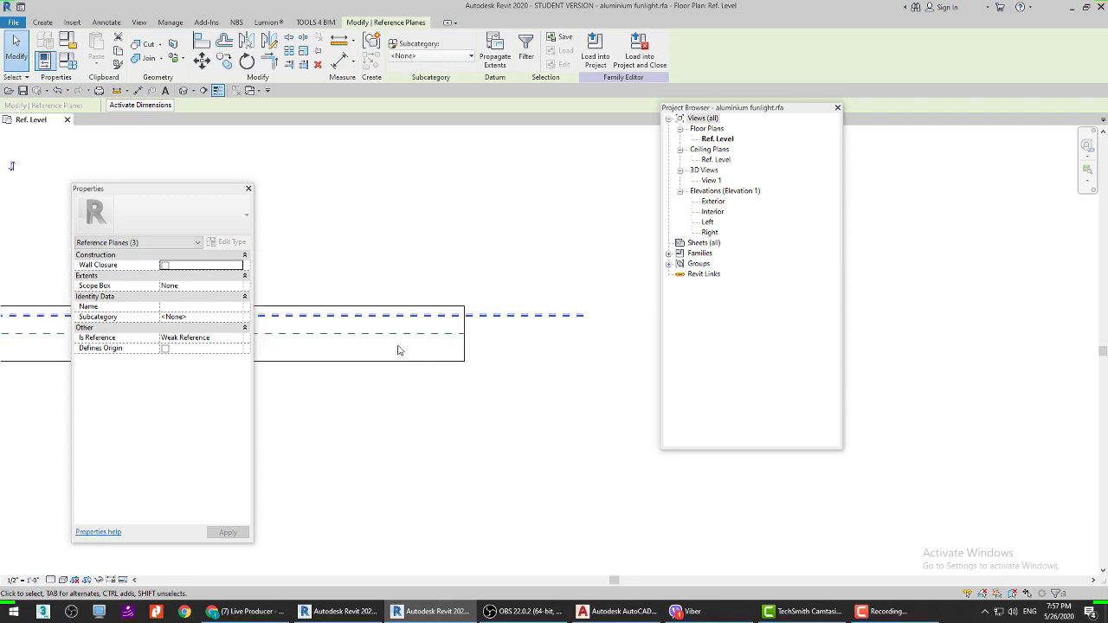
{"action": "scroll", "coordinate": [537, 349], "scroll_direction": "down", "scroll_amount": 3}
{"action": "scroll", "coordinate": [400, 338], "scroll_direction": "up", "scroll_amount": 6}
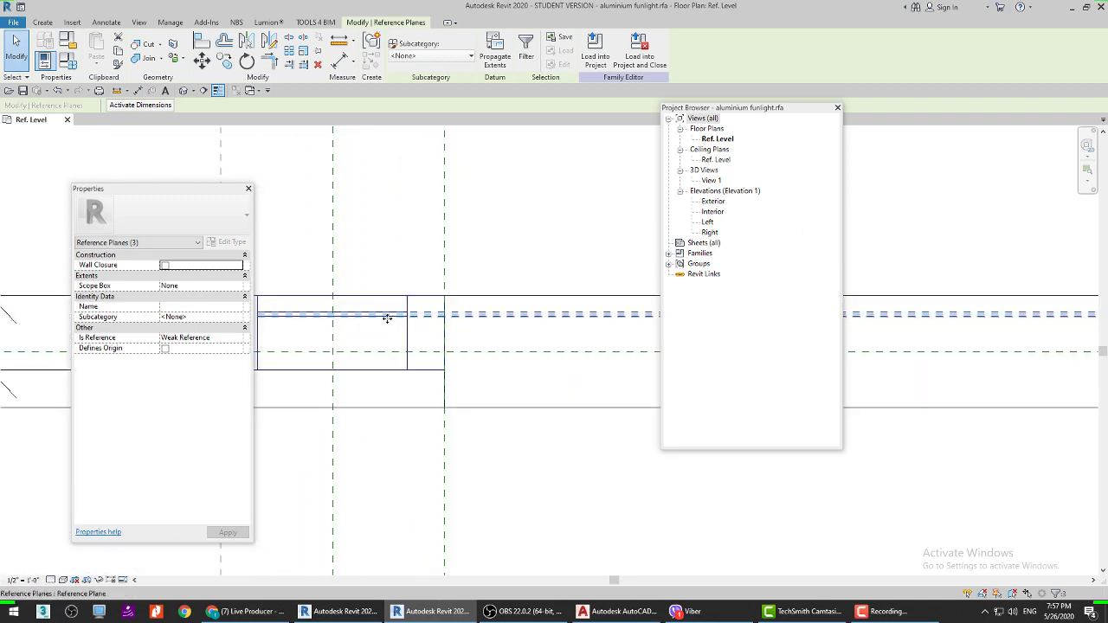
{"action": "scroll", "coordinate": [393, 318], "scroll_direction": "up", "scroll_amount": 3}
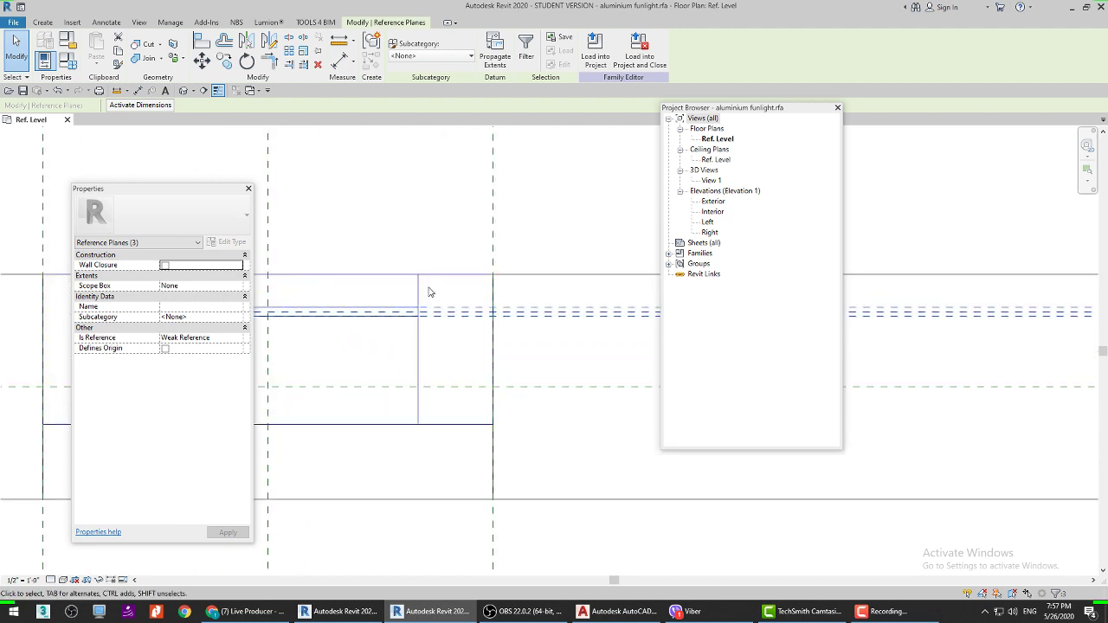
{"action": "key", "text": "d"}
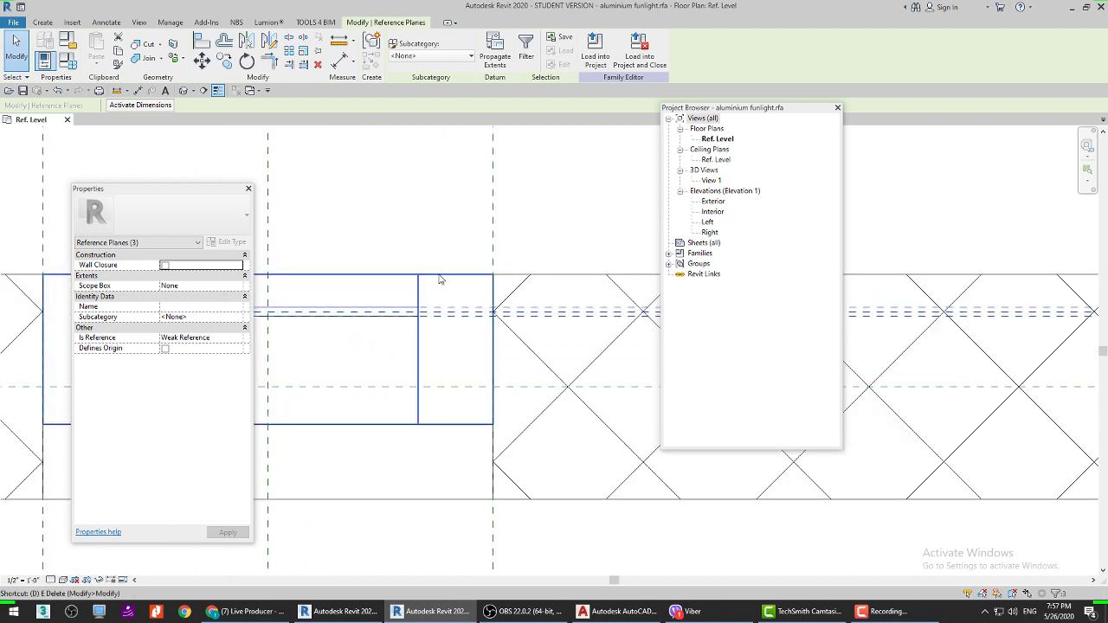
{"action": "key", "text": "i"}
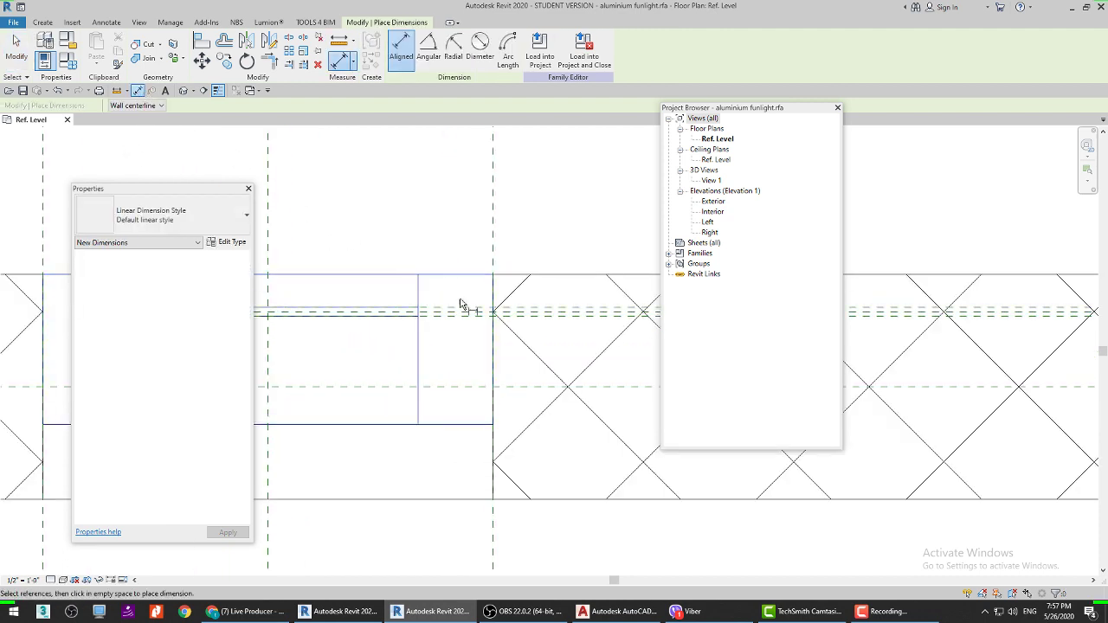
{"action": "scroll", "coordinate": [461, 304], "scroll_direction": "up", "scroll_amount": 1}
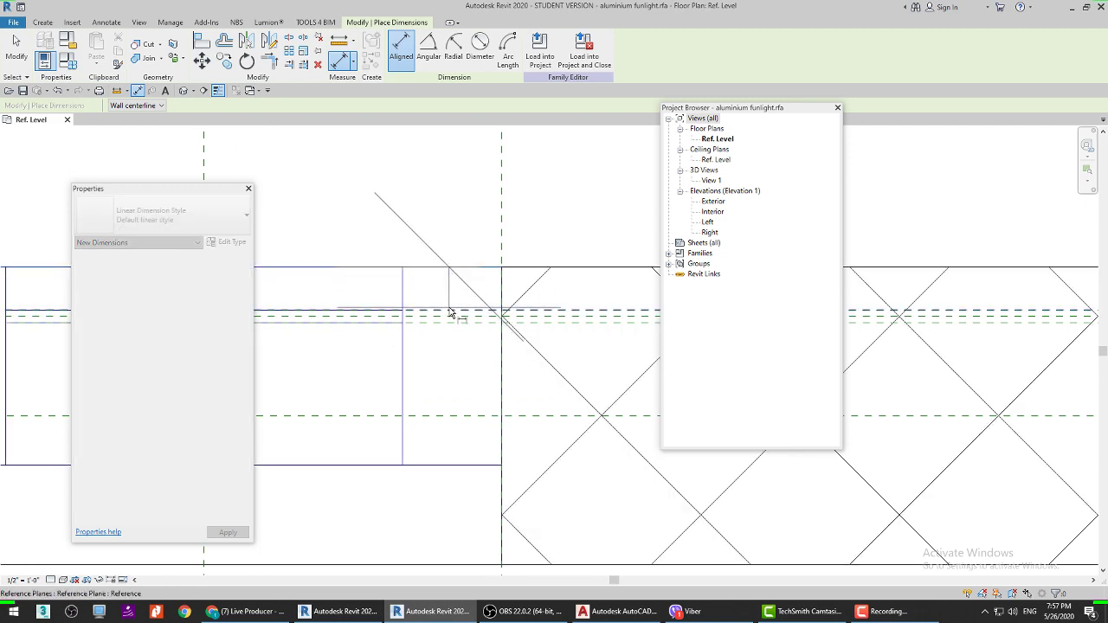
{"action": "scroll", "coordinate": [450, 314], "scroll_direction": "down", "scroll_amount": 3}
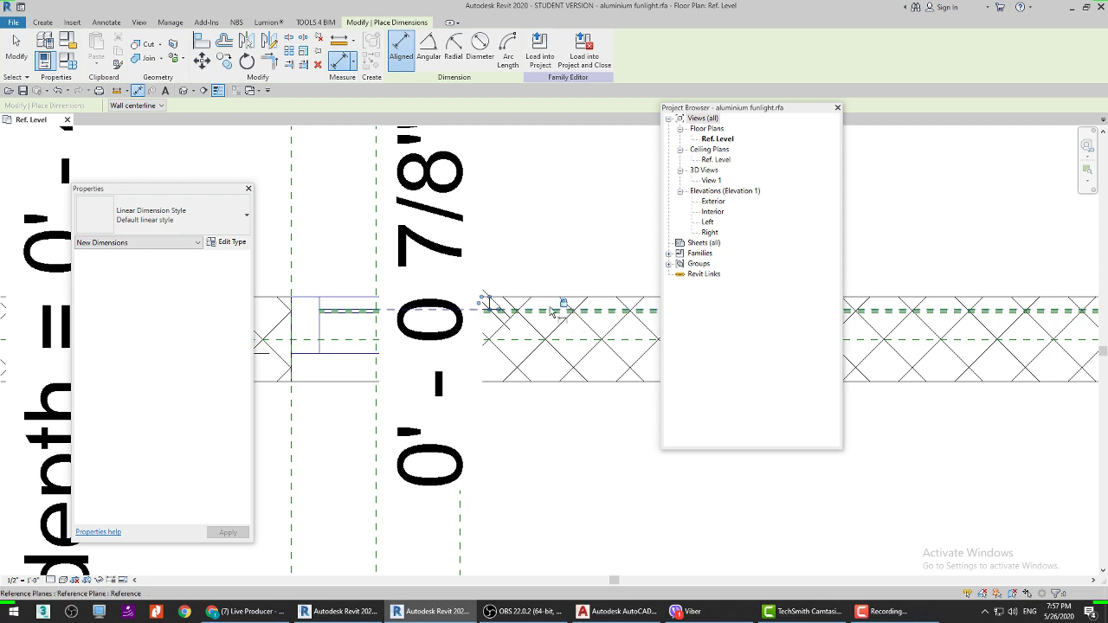
{"action": "key", "text": "Escape"}
{"action": "key", "text": "Escape"}
{"action": "scroll", "coordinate": [329, 313], "scroll_direction": "up", "scroll_amount": 2}
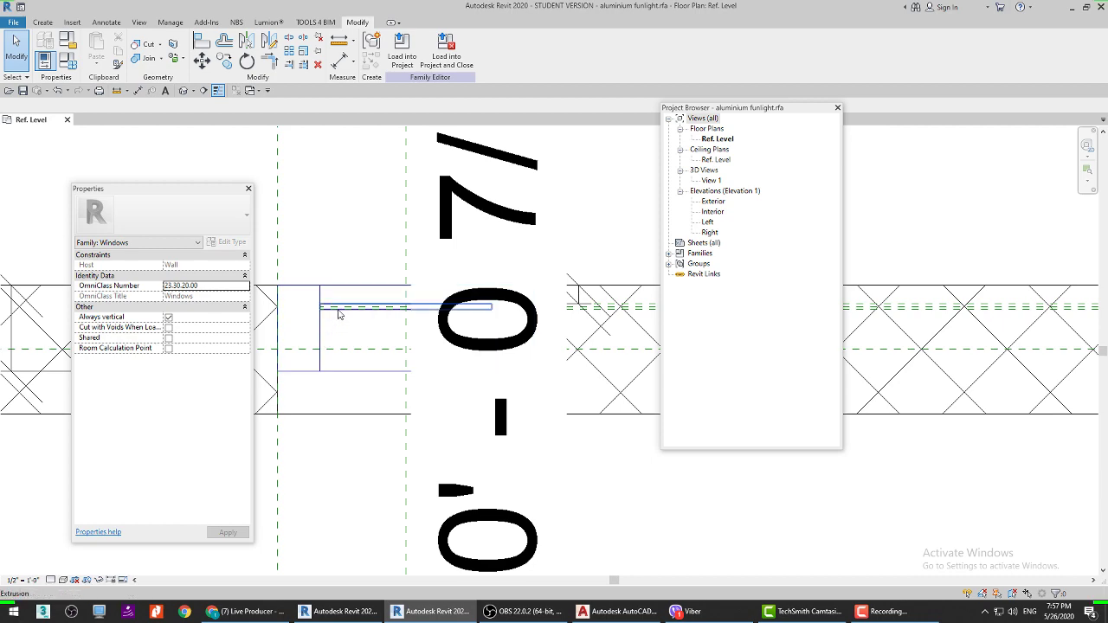
Step: Set the family's depth parameter to 2", apply it and leave the family types
{"action": "left_click", "coordinate": [75, 64]}
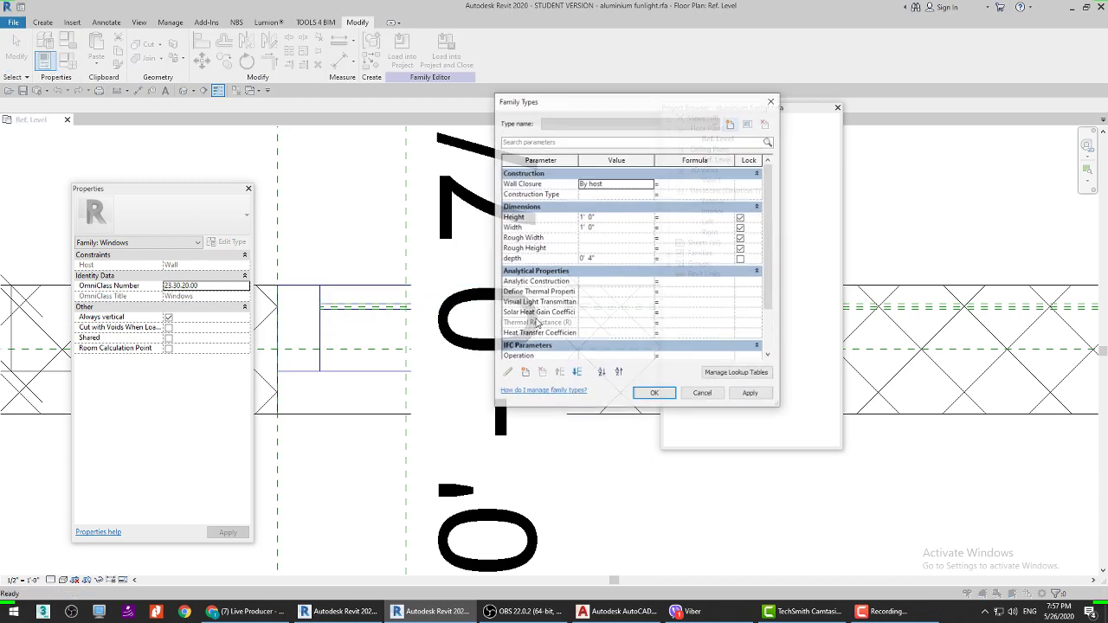
{"action": "left_click", "coordinate": [620, 271]}
{"action": "left_click", "coordinate": [606, 259]}
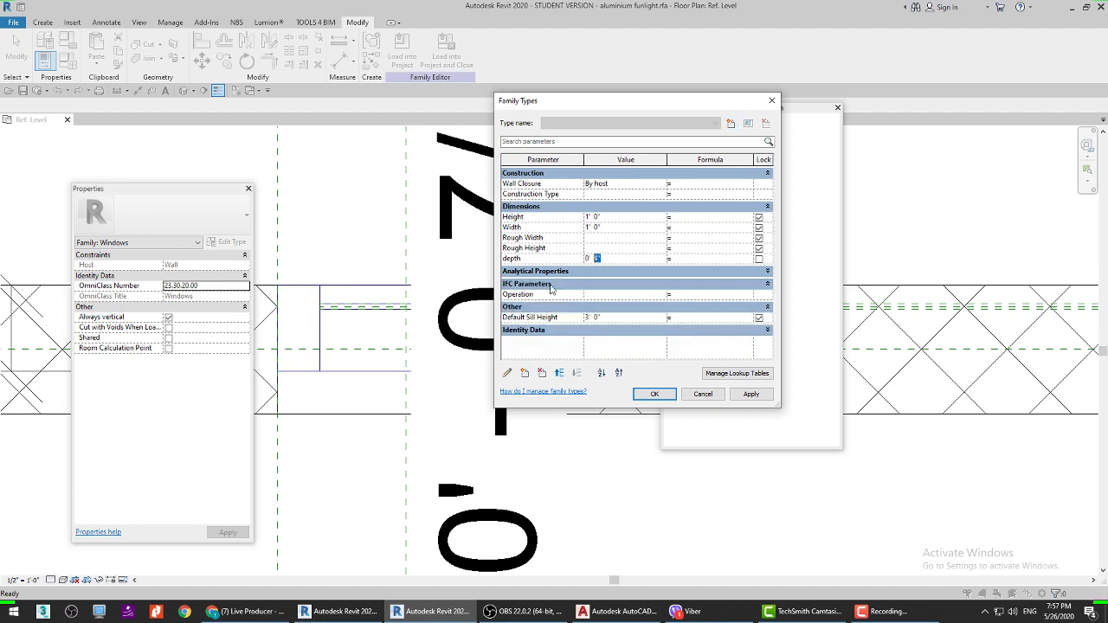
{"action": "left_click", "coordinate": [752, 395]}
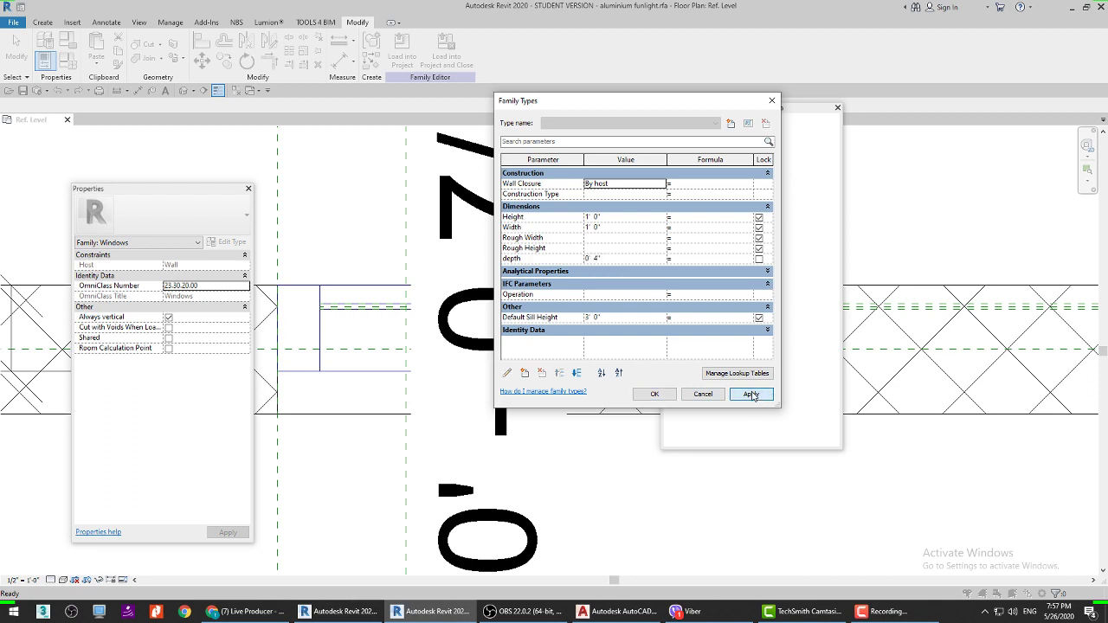
{"action": "left_click", "coordinate": [599, 260]}
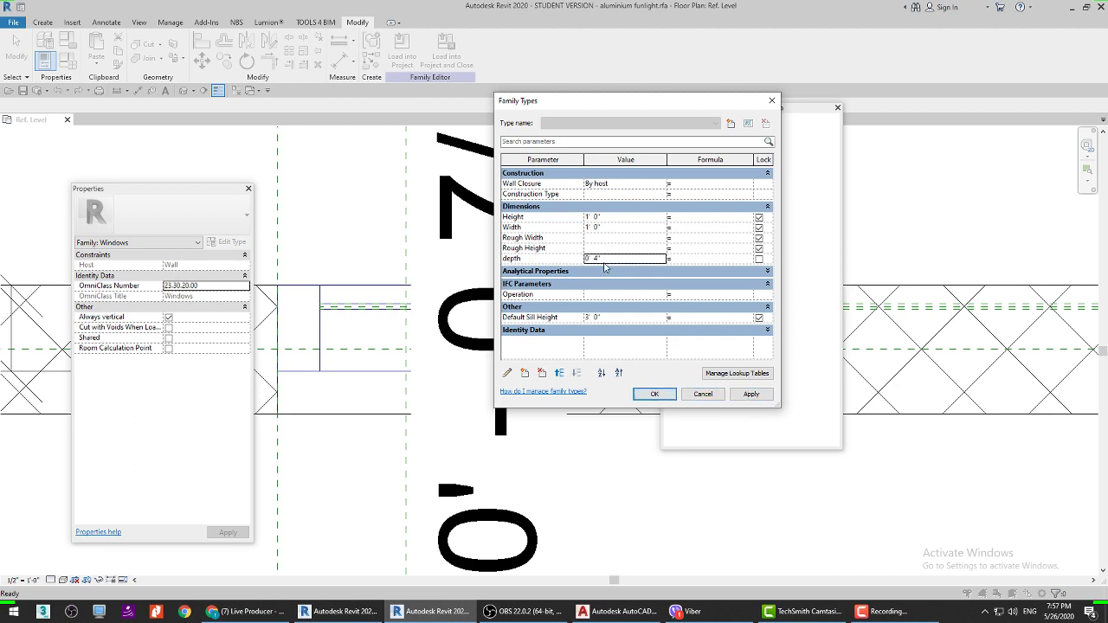
{"action": "left_click", "coordinate": [599, 261]}
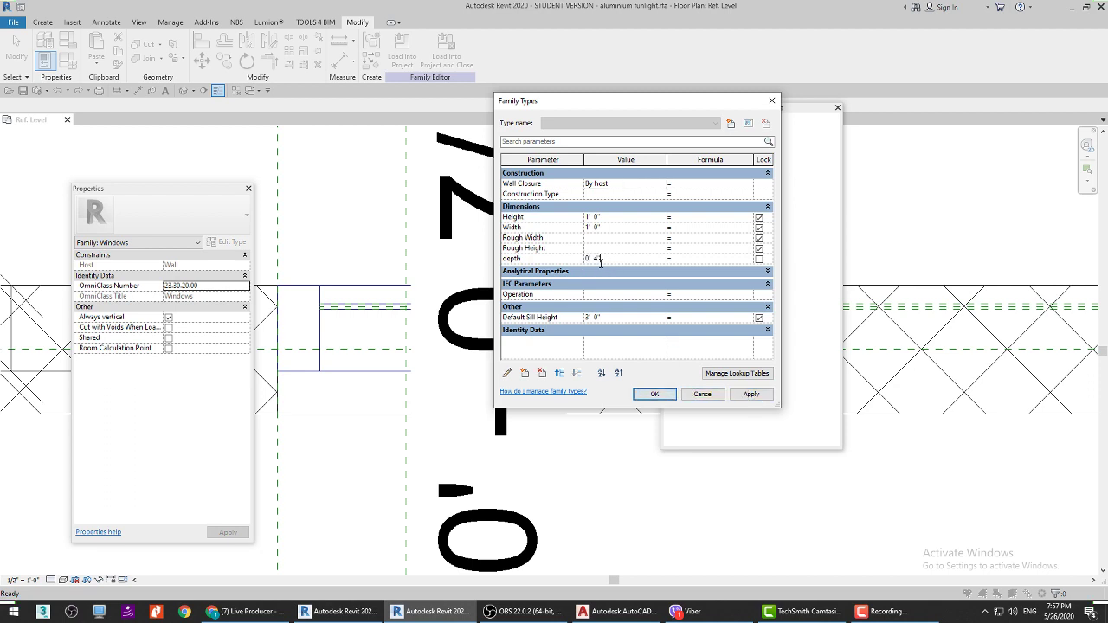
{"action": "type", "text": "2"}
{"action": "left_click", "coordinate": [742, 396]}
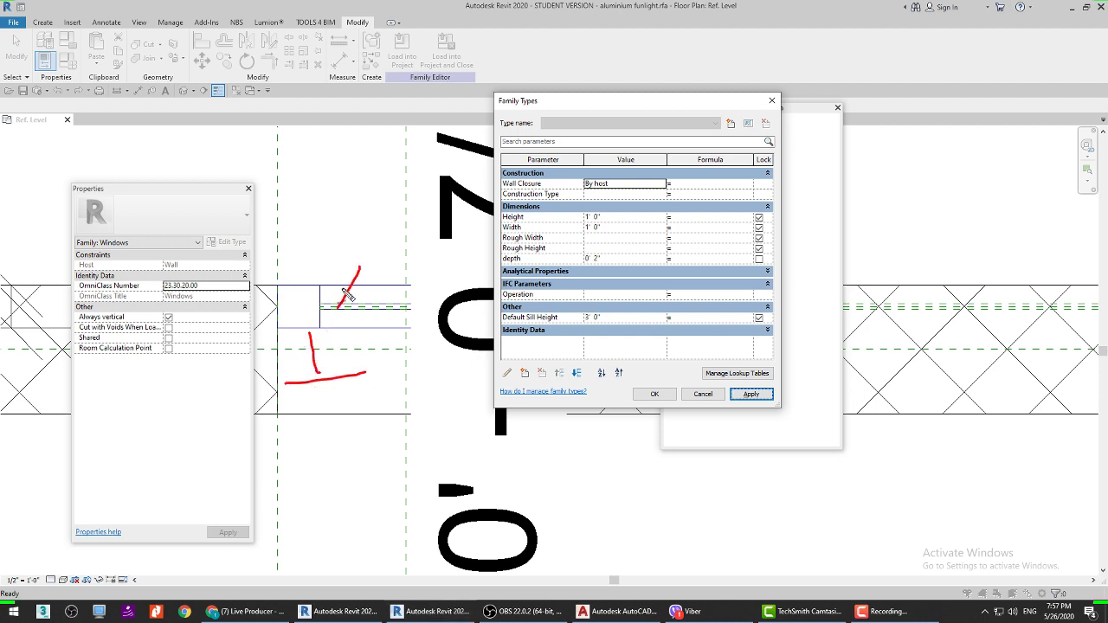
{"action": "key", "text": "Escape"}
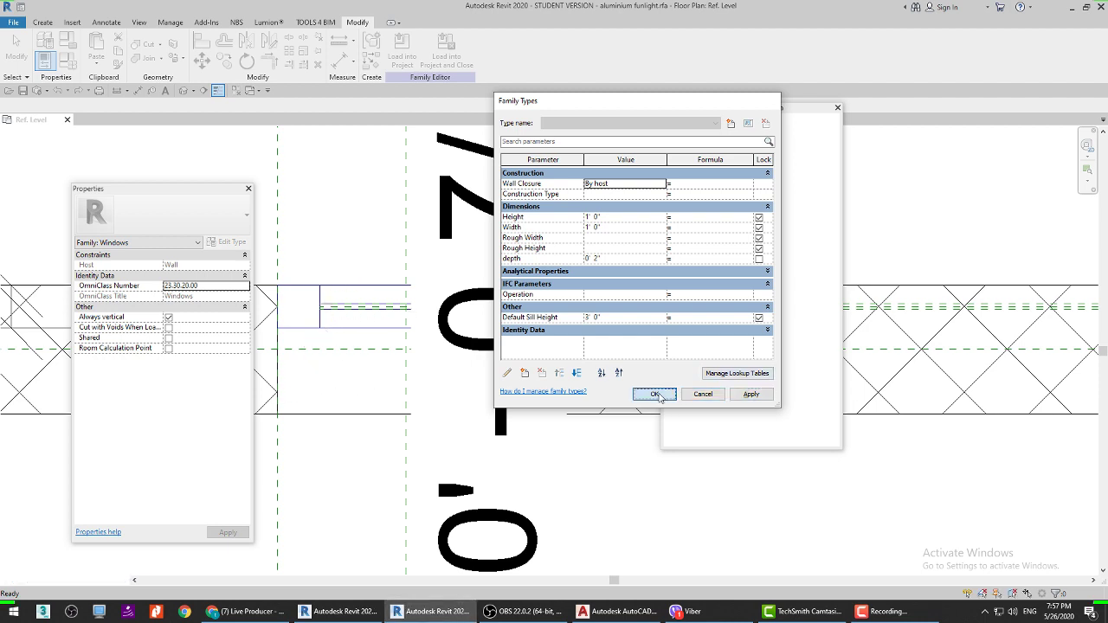
{"action": "left_click", "coordinate": [702, 395]}
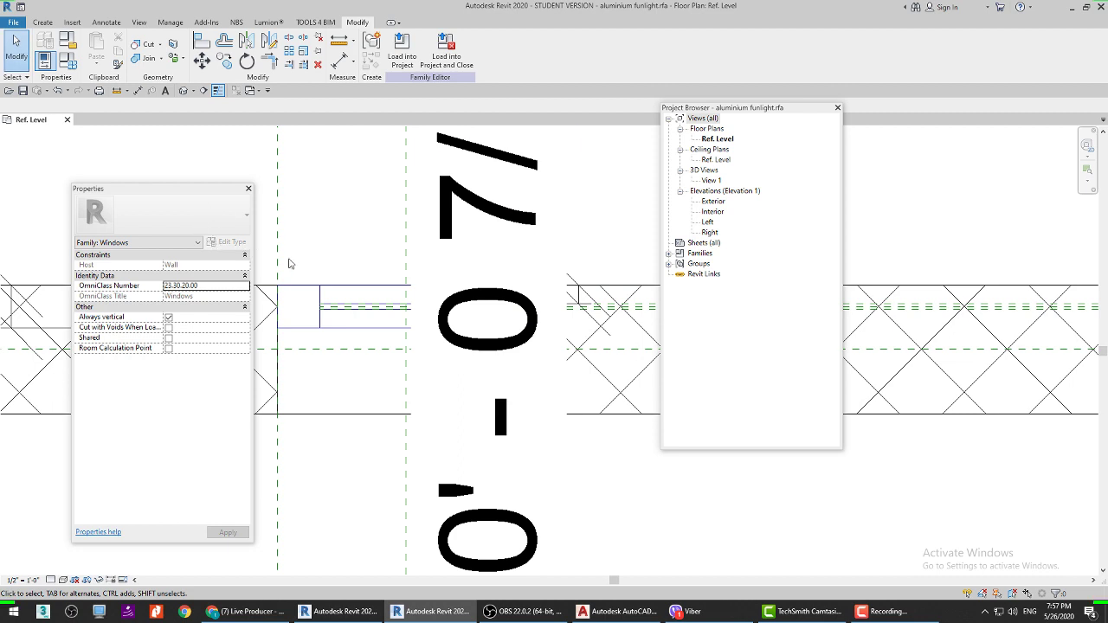
Step: Save the aluminium funlight.rfa family and close its Revit session
{"action": "scroll", "coordinate": [294, 265], "scroll_direction": "down", "scroll_amount": 2}
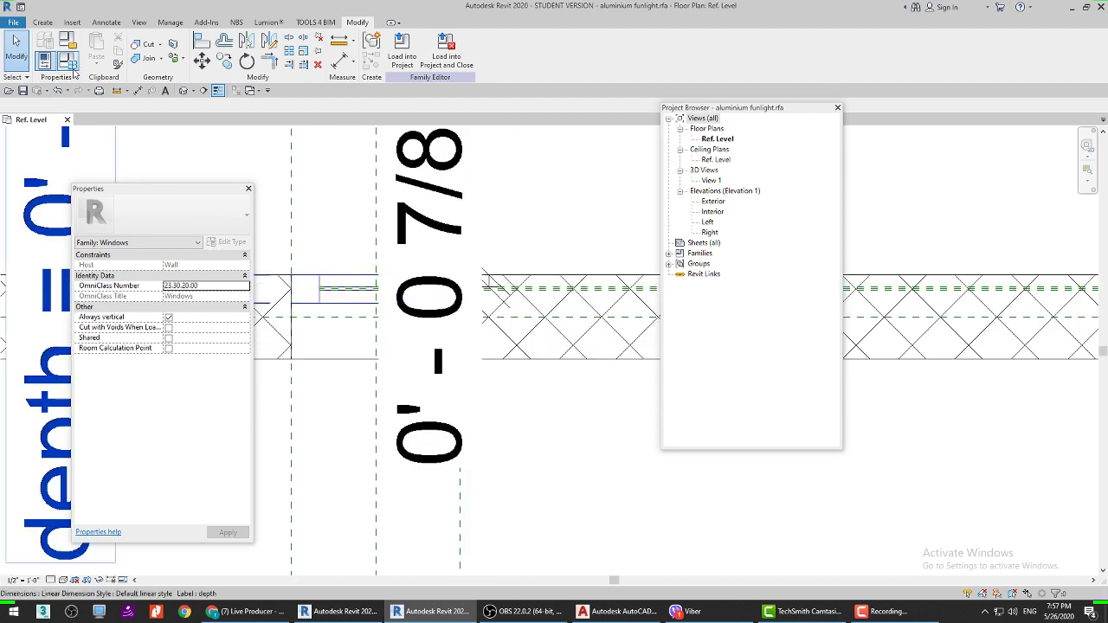
{"action": "left_click", "coordinate": [13, 21]}
{"action": "left_click", "coordinate": [39, 128]}
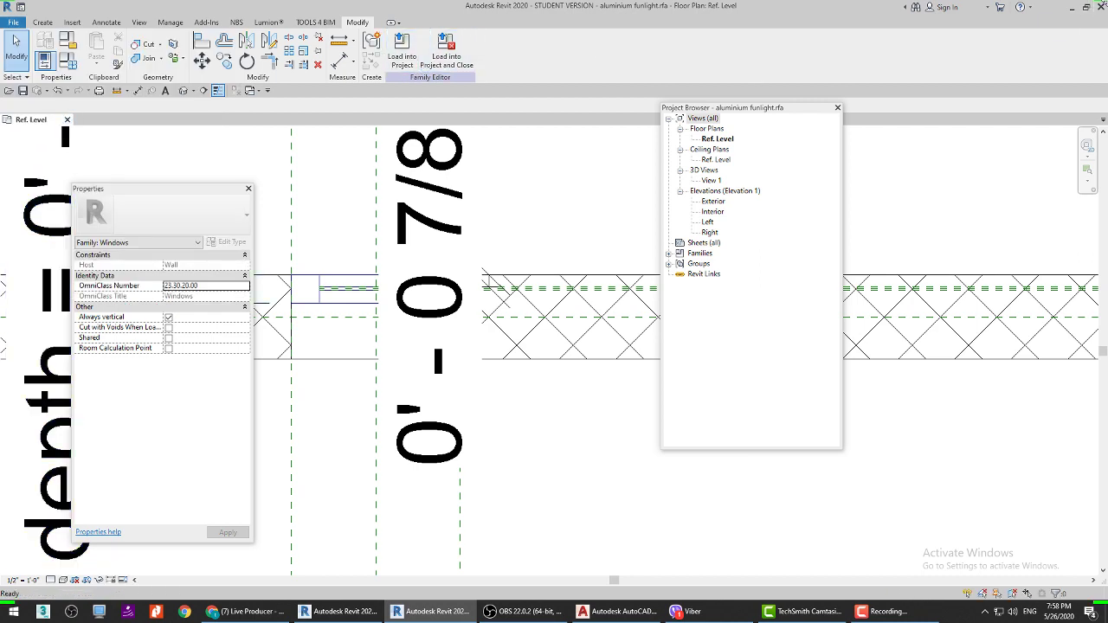
{"action": "left_click", "coordinate": [1100, 7]}
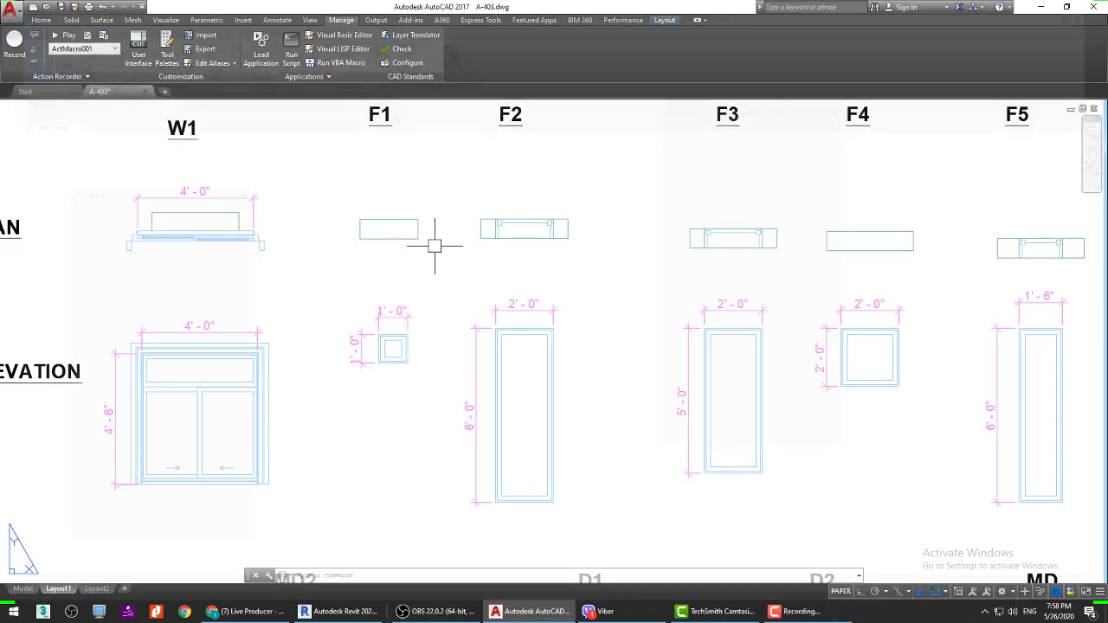
Step: Switch to Project1 in Revit and delete the placed aluminium funlight window from the wall in the 3D view
{"action": "key", "text": "alt+Tab"}
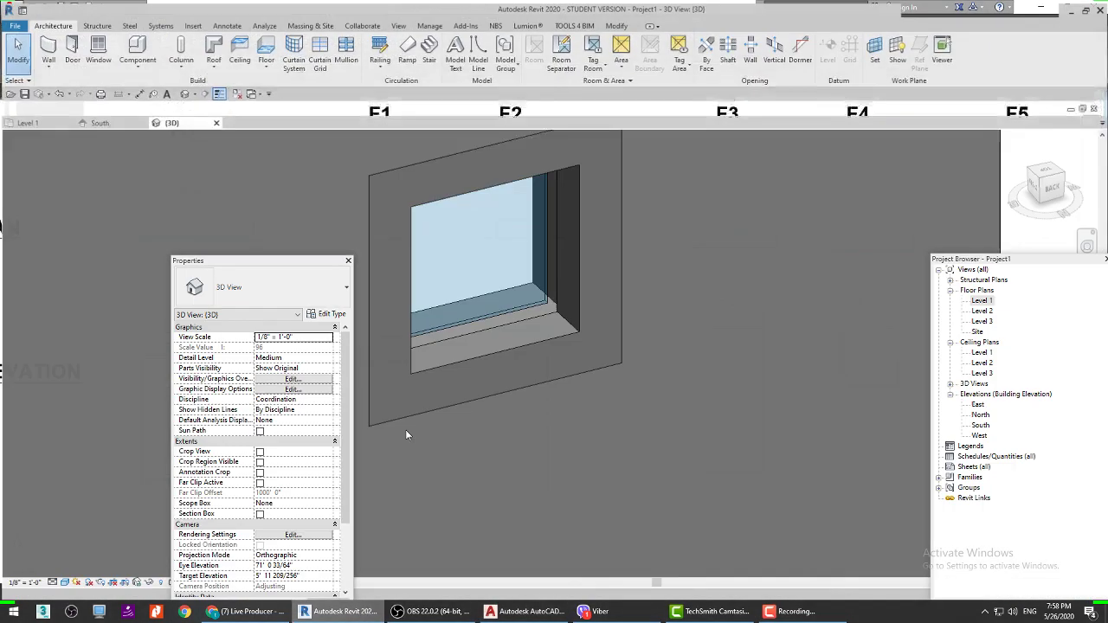
{"action": "middle_click_drag", "start_coordinate": [405, 429], "coordinate": [468, 317], "text": "shift"}
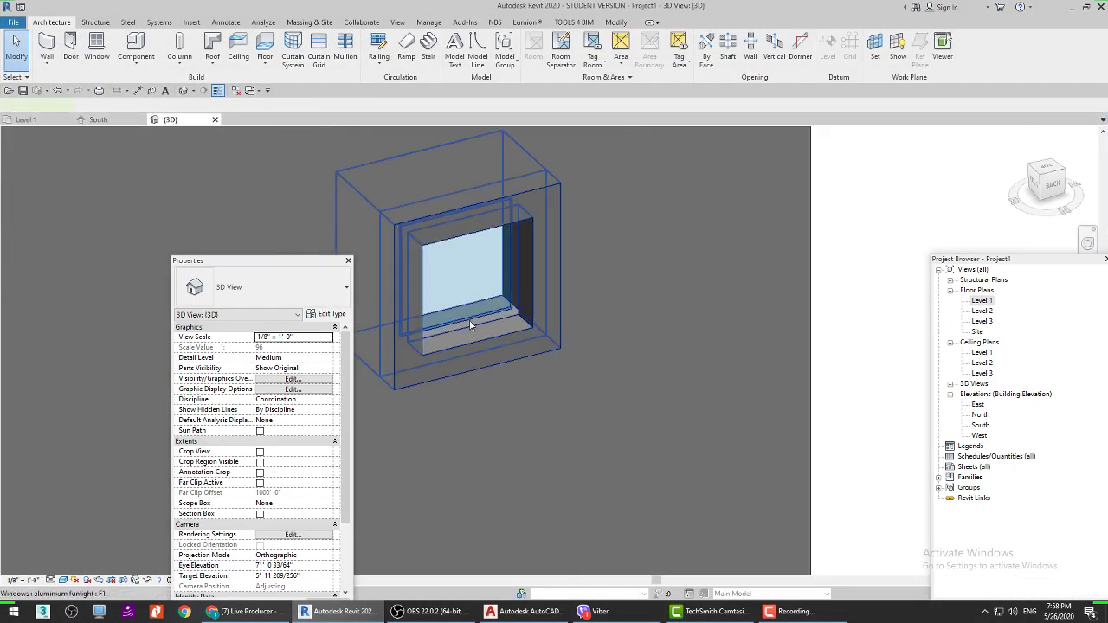
{"action": "left_click", "coordinate": [470, 325]}
{"action": "key", "text": "Delete"}
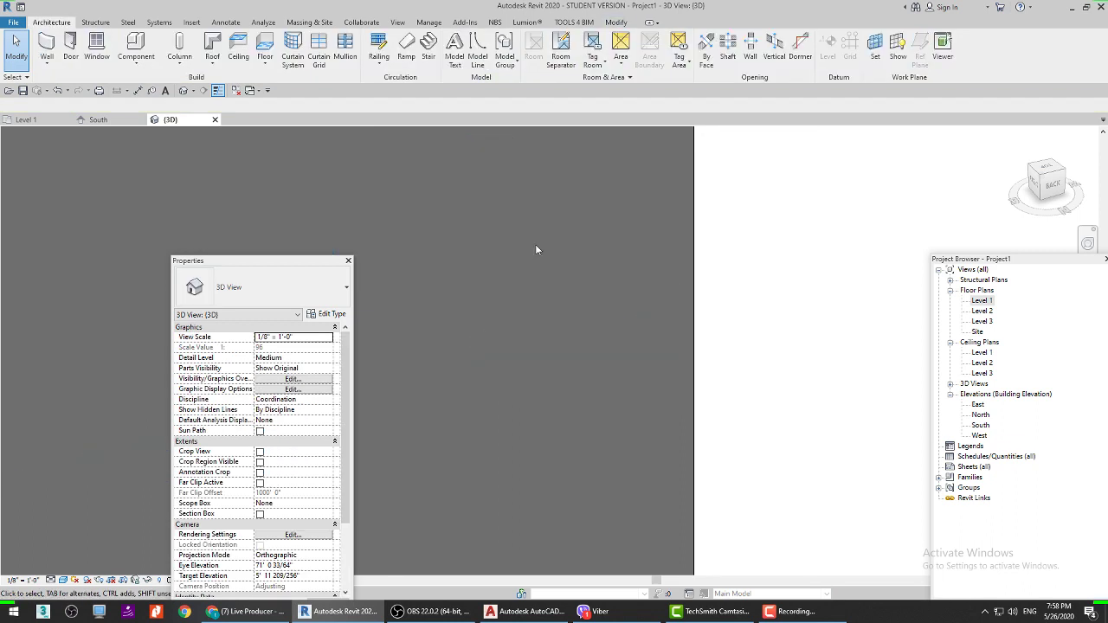
Step: Reload aluminium funlight.rfa from the revit donate class folder, overwriting the existing version and its parameter values
{"action": "left_click", "coordinate": [96, 47]}
{"action": "left_click", "coordinate": [466, 50]}
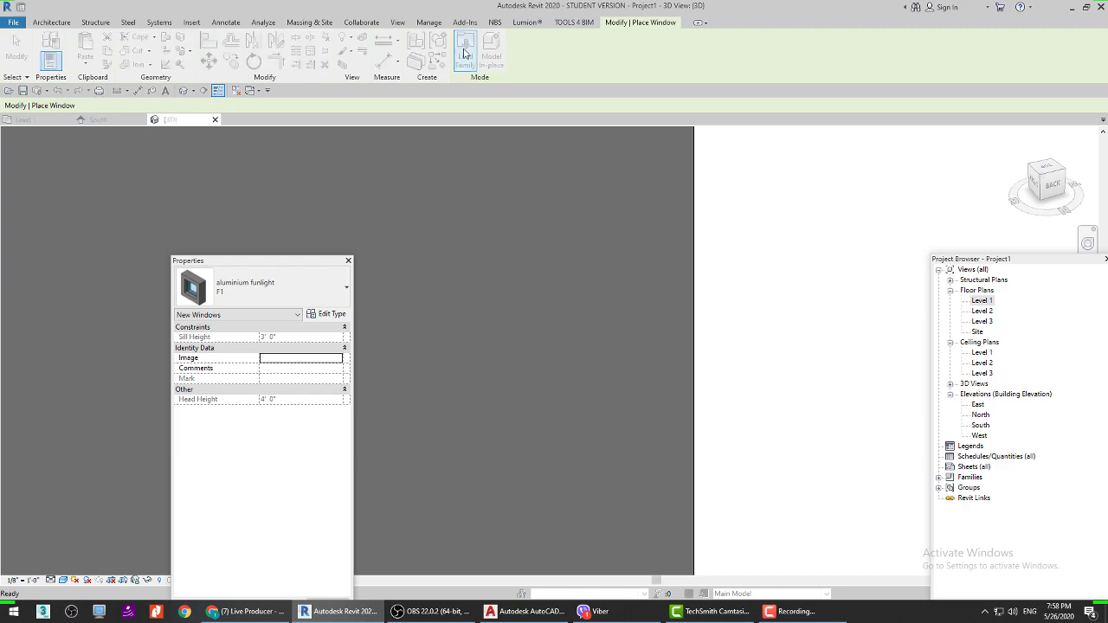
{"action": "left_click", "coordinate": [246, 138]}
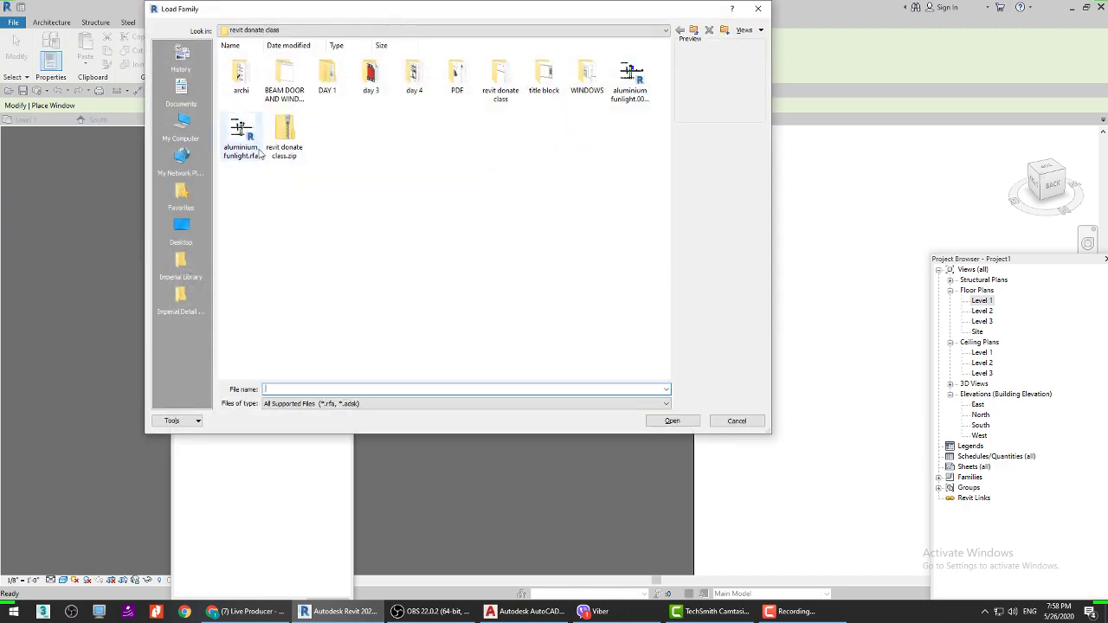
{"action": "left_click", "coordinate": [683, 422]}
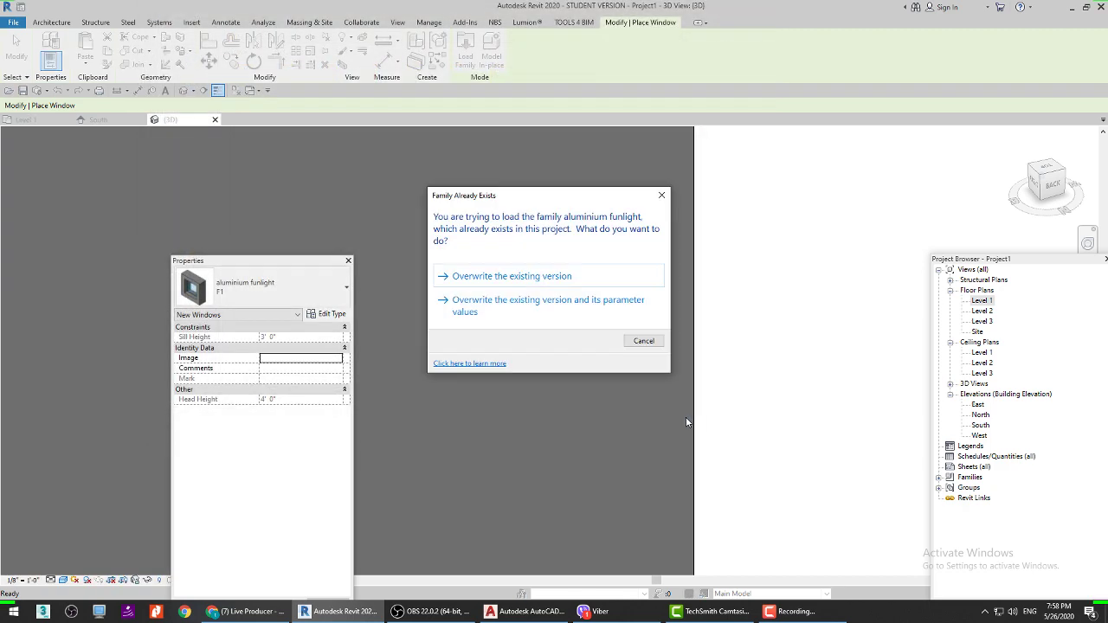
{"action": "left_click", "coordinate": [548, 308]}
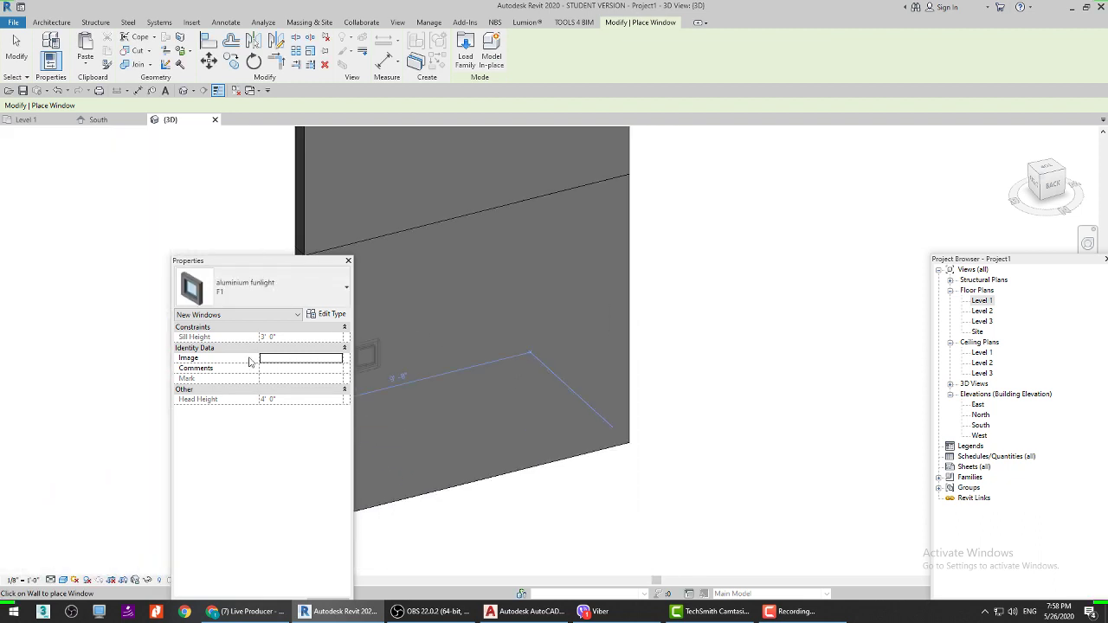
Step: Place an aluminium funlight F1 window on the wall in the 3D view and check its type's depth value
{"action": "left_click", "coordinate": [454, 316]}
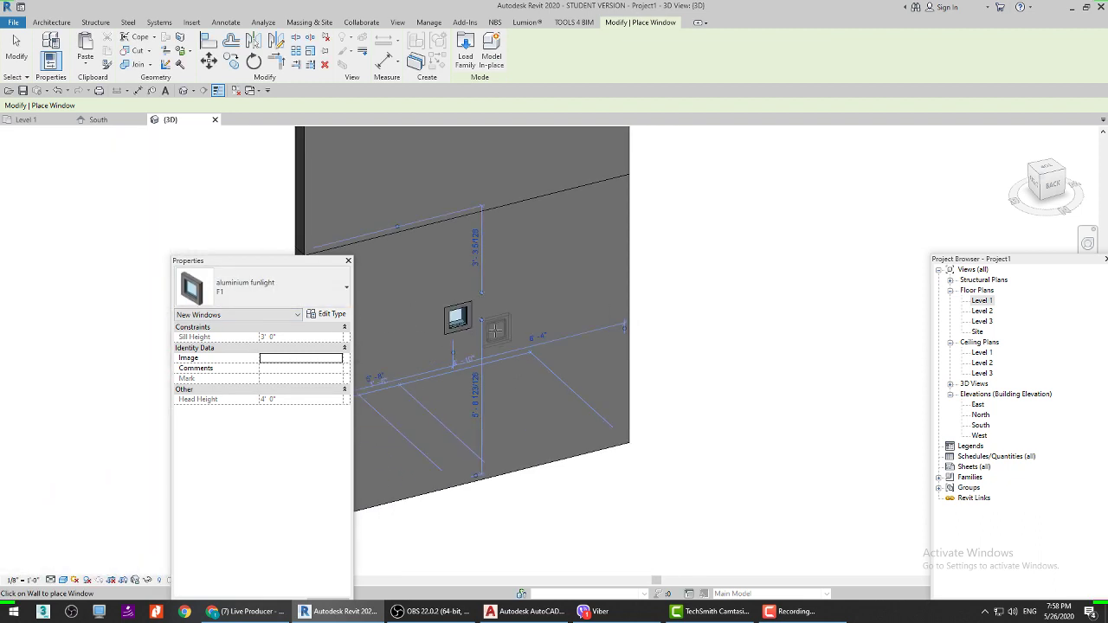
{"action": "key", "text": "Escape"}
{"action": "scroll", "coordinate": [451, 329], "scroll_direction": "up", "scroll_amount": 3}
{"action": "left_click", "coordinate": [451, 330]}
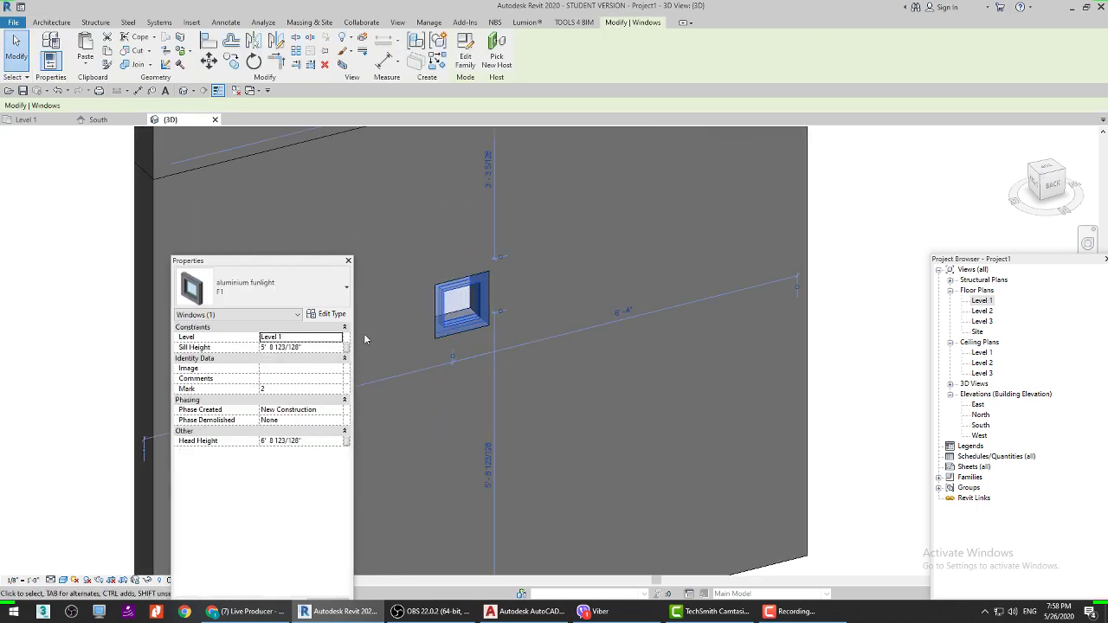
{"action": "left_click", "coordinate": [327, 314]}
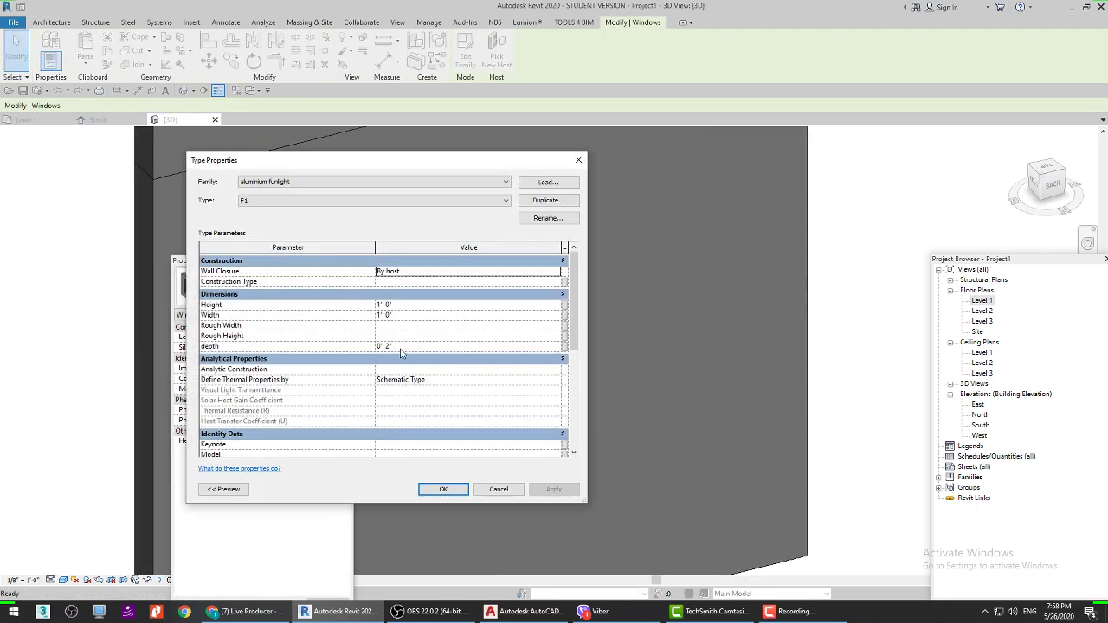
{"action": "left_click", "coordinate": [443, 488]}
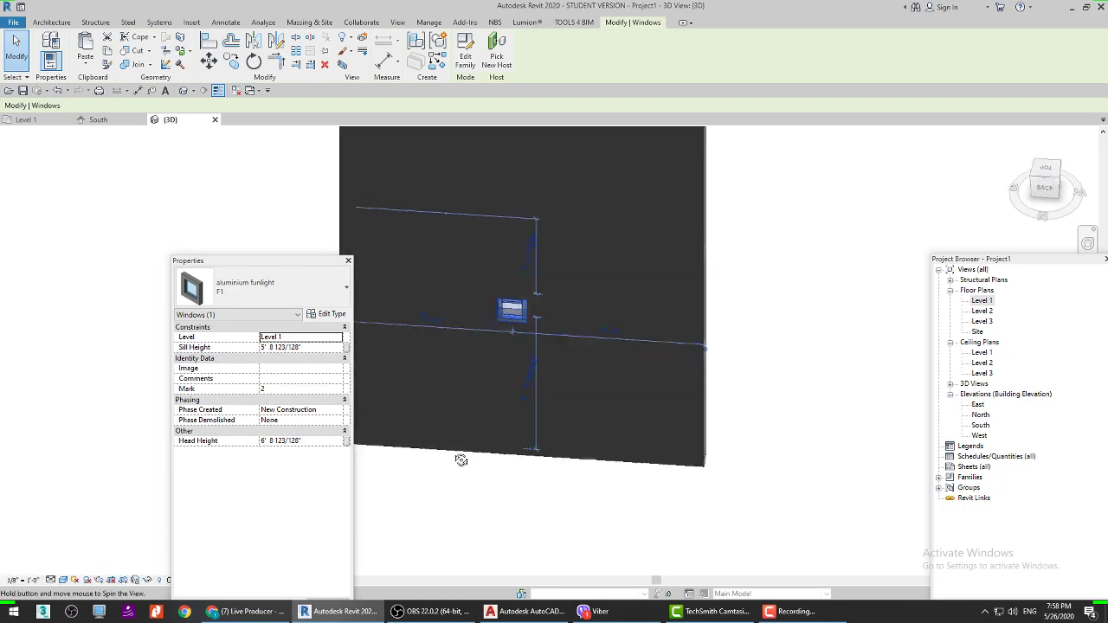
Step: Move the placed F1 window sideways along the wall and clear the selection
{"action": "left_click", "coordinate": [208, 60]}
{"action": "left_click", "coordinate": [498, 309]}
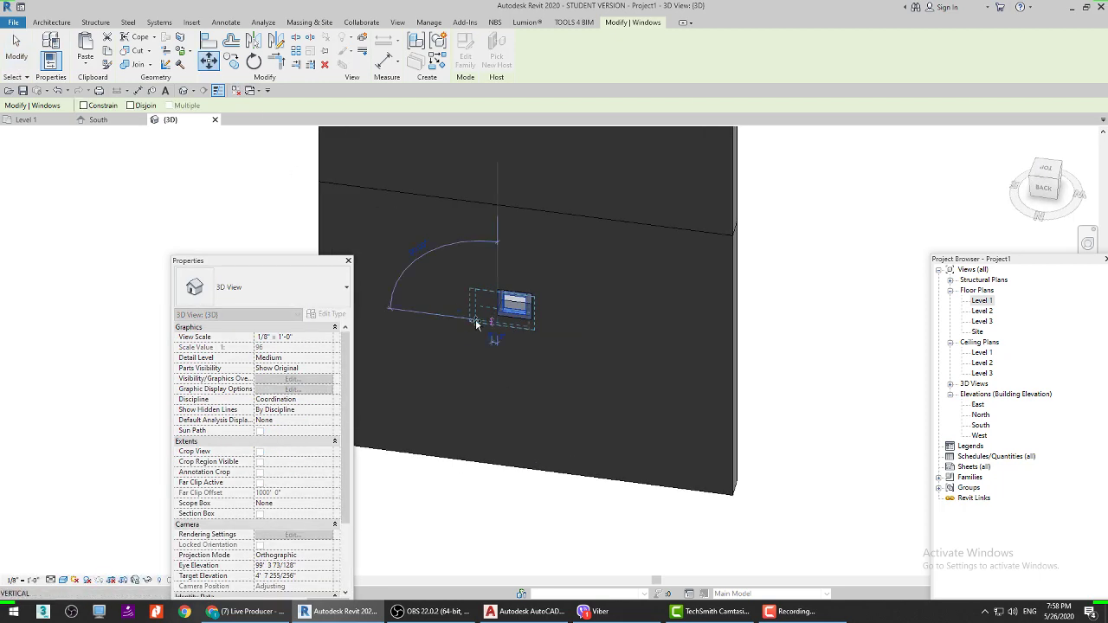
{"action": "left_click", "coordinate": [436, 315]}
{"action": "key", "text": "Escape"}
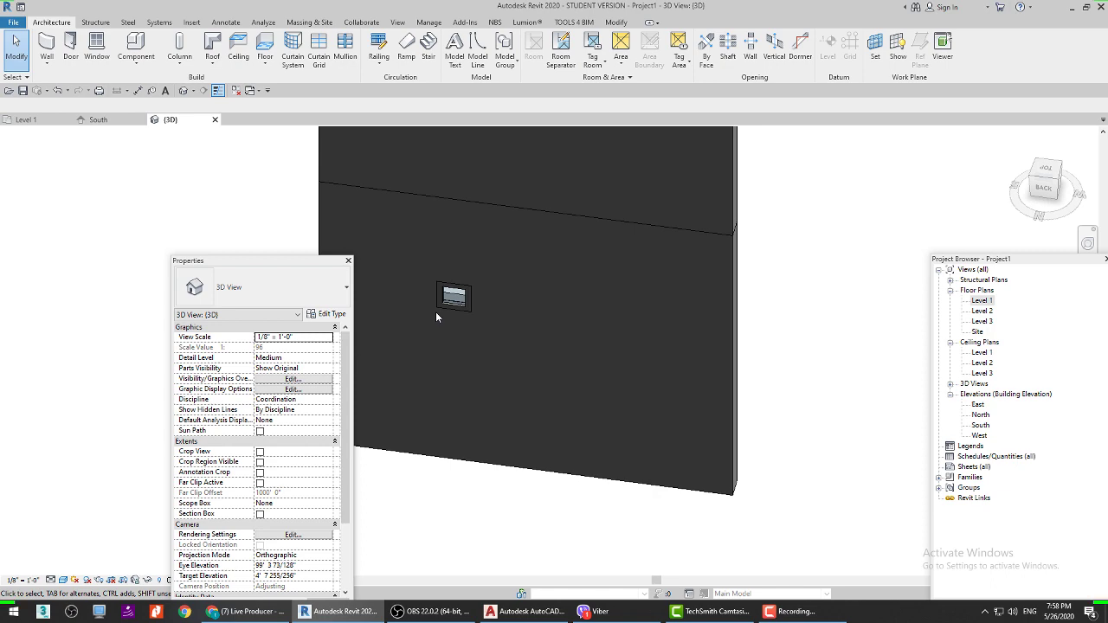
Step: Check the live stream's comments in Chrome, look over the F1 to F5 window elevations in AutoCAD's A-403.dwg, and return to Revit
{"action": "left_click", "coordinate": [246, 611]}
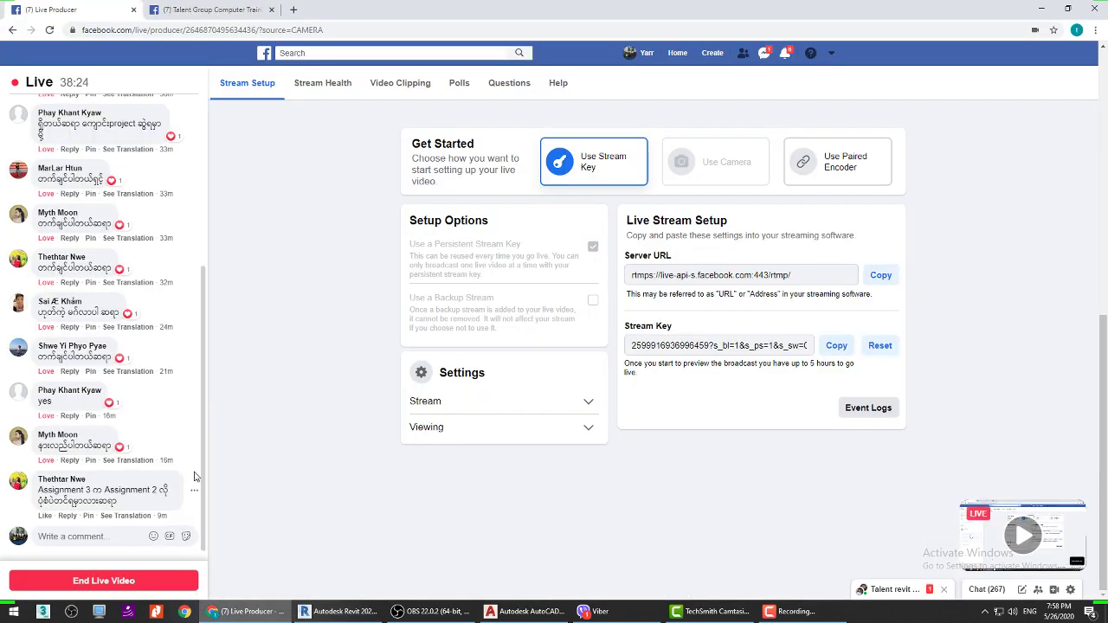
{"action": "left_click", "coordinate": [334, 609]}
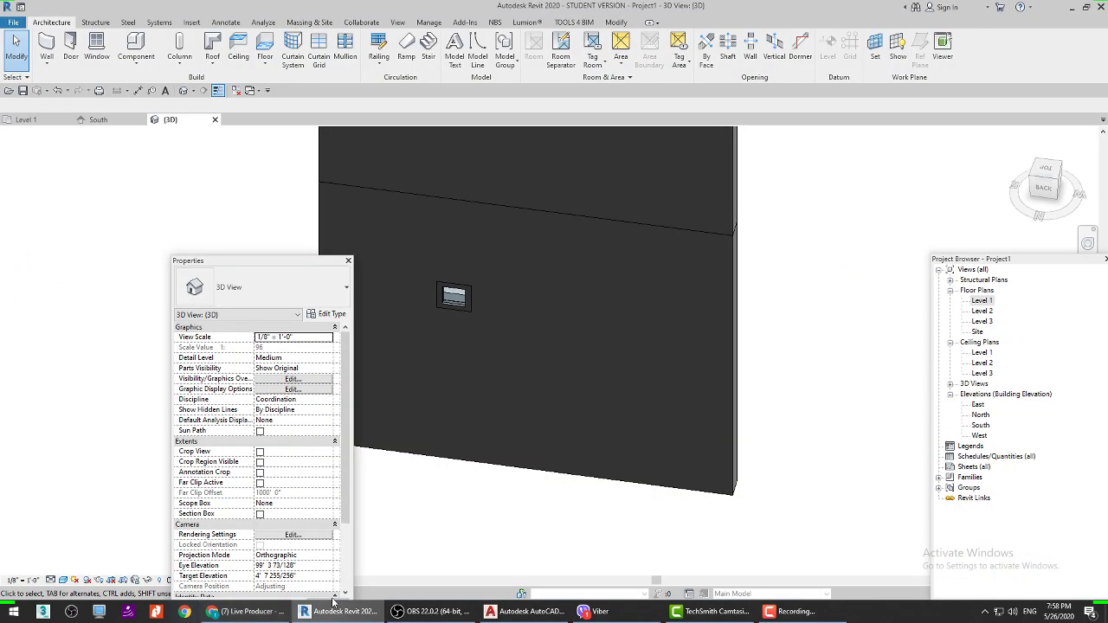
{"action": "left_click", "coordinate": [489, 611]}
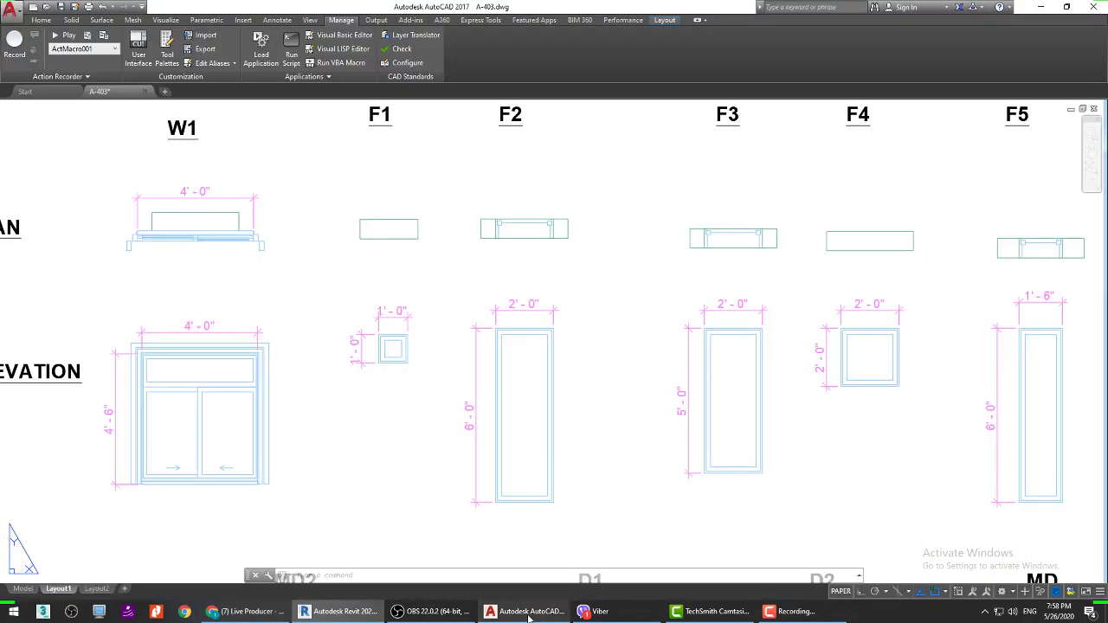
{"action": "scroll", "coordinate": [463, 338], "scroll_direction": "down", "scroll_amount": 3}
{"action": "scroll", "coordinate": [519, 397], "scroll_direction": "up", "scroll_amount": 3}
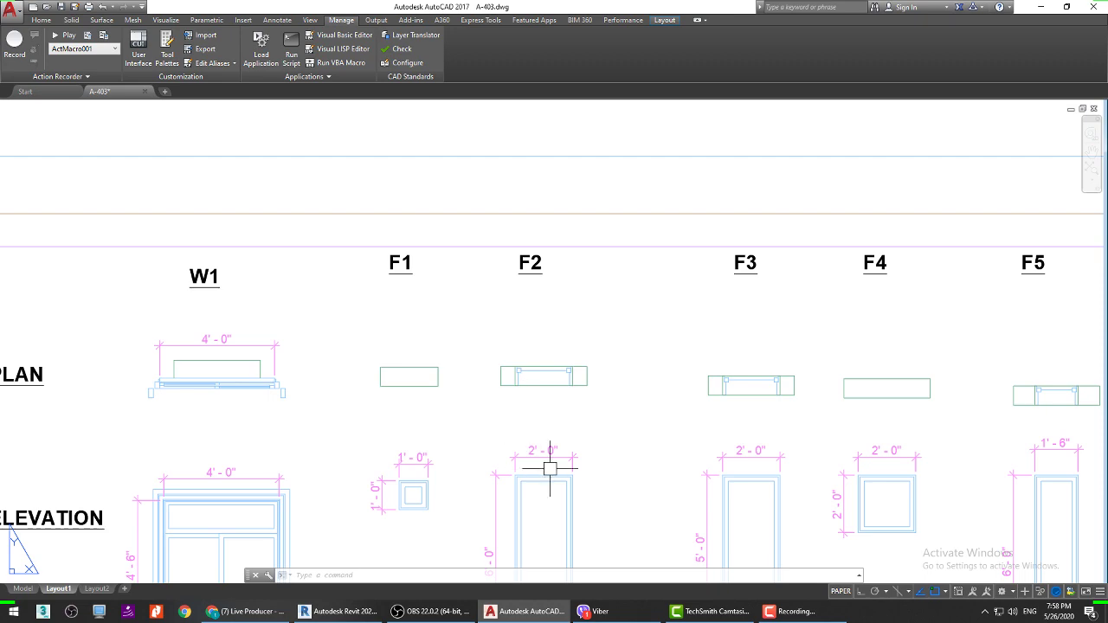
{"action": "middle_click_drag", "start_coordinate": [545, 453], "coordinate": [537, 366]}
{"action": "key", "text": "alt+Tab"}
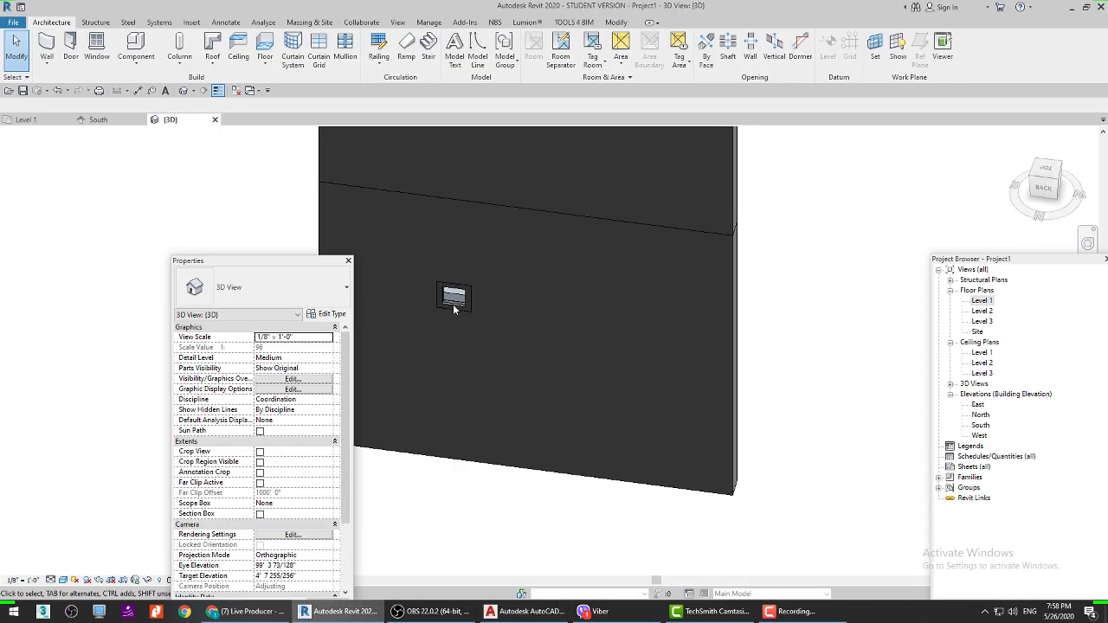
Step: Duplicate the aluminium funlight F1 window type as F2
{"action": "left_click", "coordinate": [454, 306]}
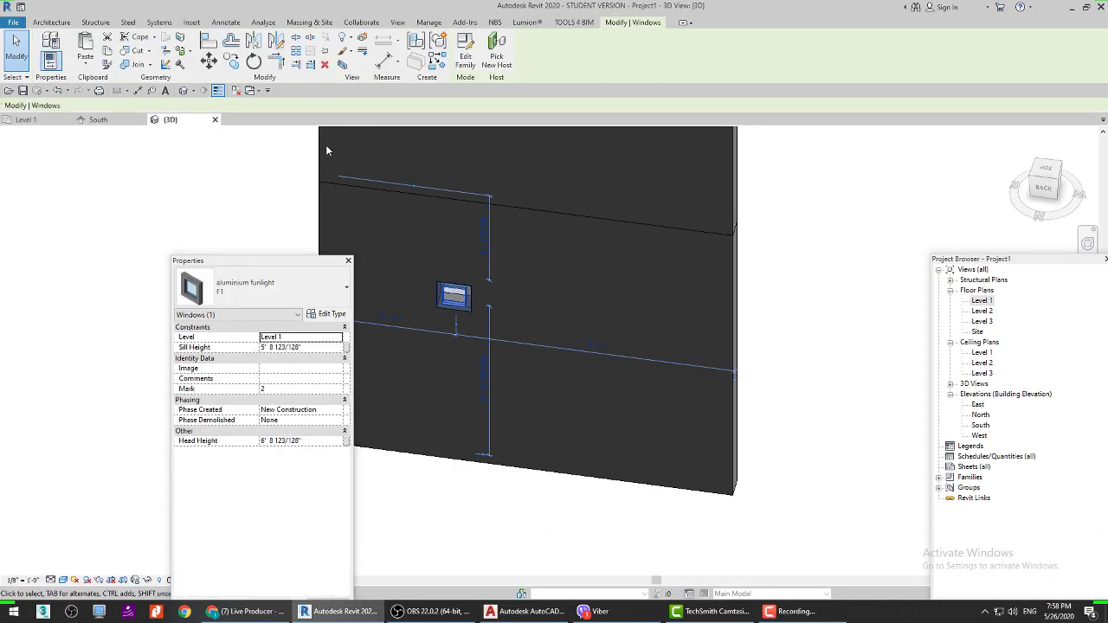
{"action": "key", "text": "Escape"}
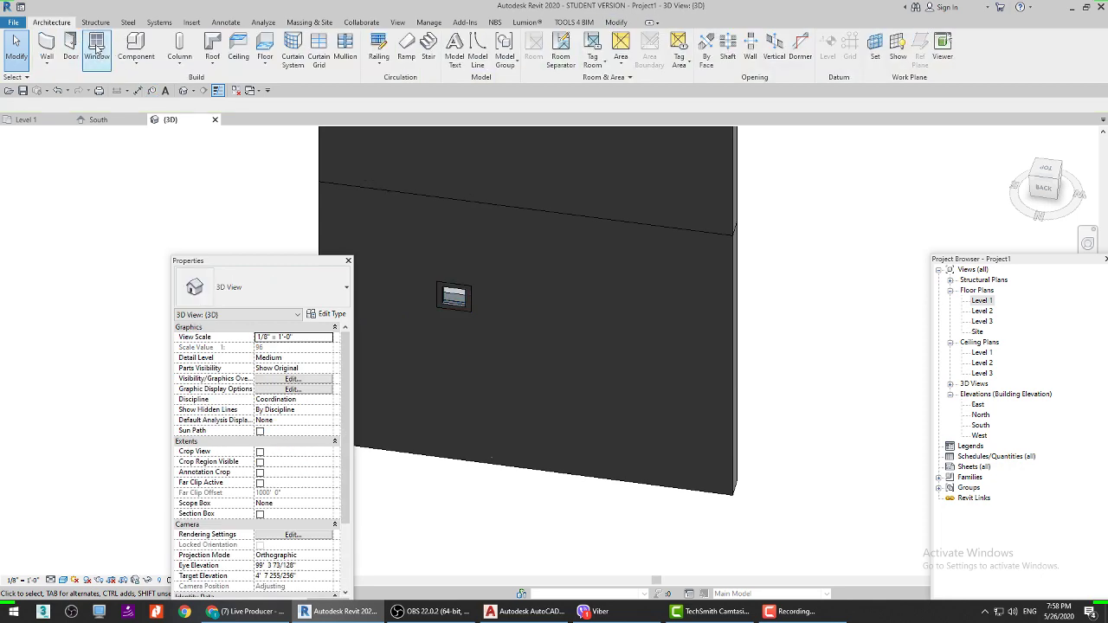
{"action": "left_click", "coordinate": [97, 48]}
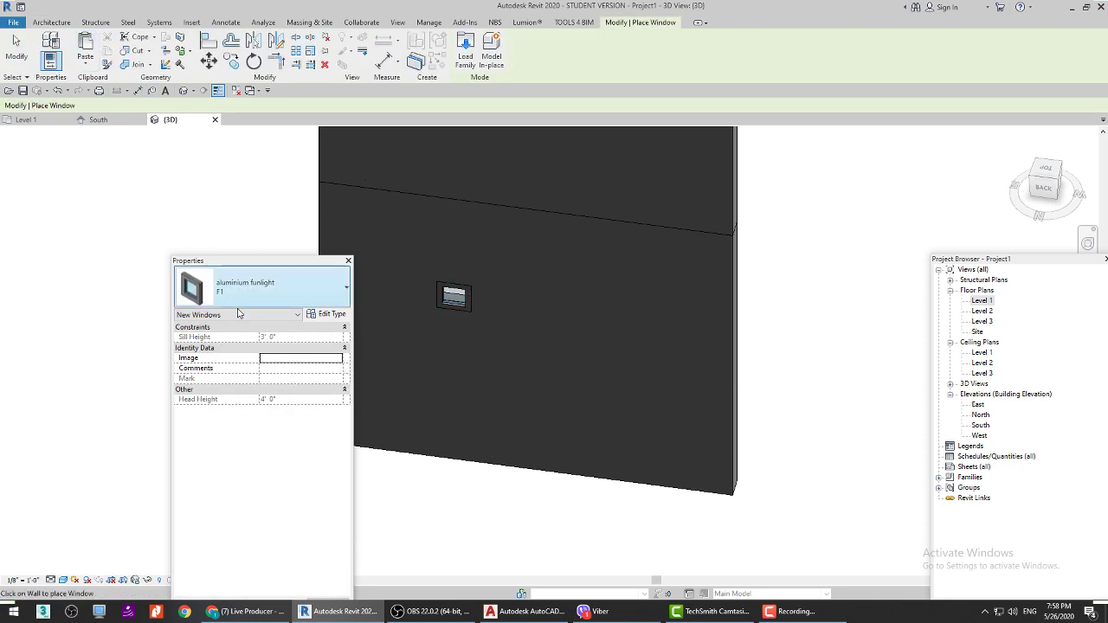
{"action": "left_click", "coordinate": [327, 315]}
{"action": "left_click", "coordinate": [548, 200]}
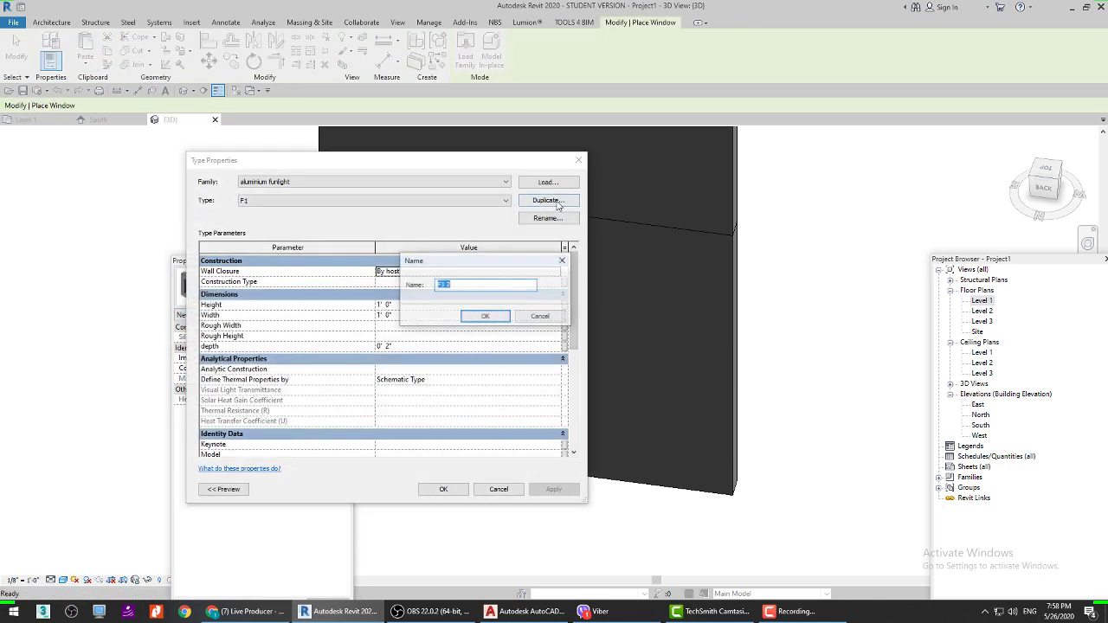
{"action": "type", "text": "F2"}
{"action": "left_click", "coordinate": [485, 317]}
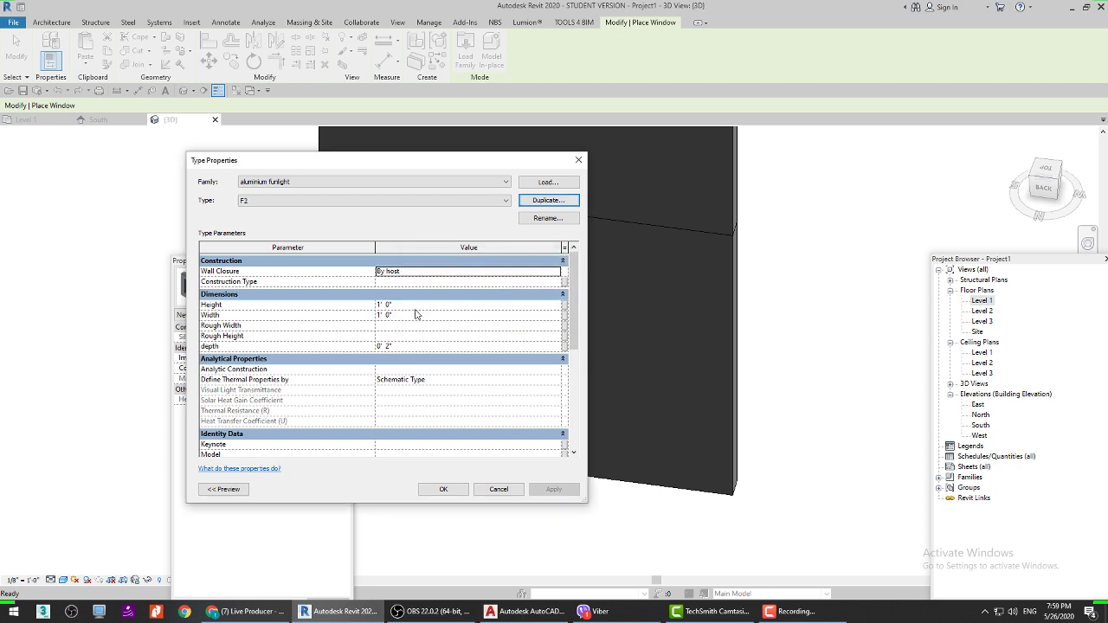
Step: Set the F2 type's height to 2', width to 6' and depth to 4", consulting the AutoCAD drawing for sizes
{"action": "left_click", "coordinate": [412, 307]}
{"action": "type", "text": "2"}
{"action": "left_click", "coordinate": [409, 318]}
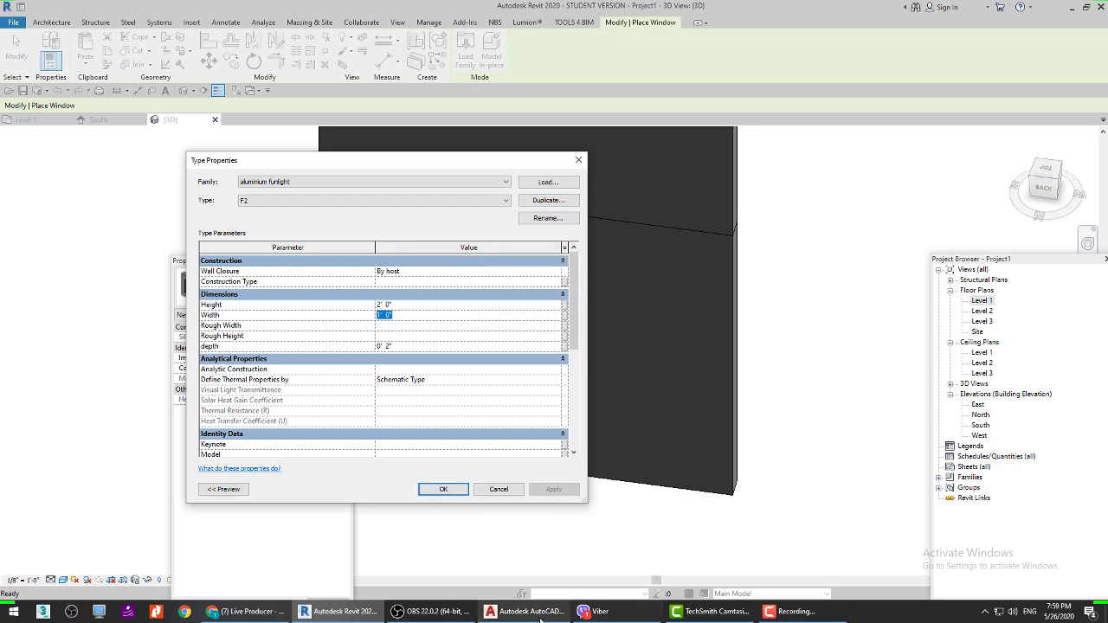
{"action": "left_click", "coordinate": [538, 618]}
{"action": "left_click", "coordinate": [538, 618]}
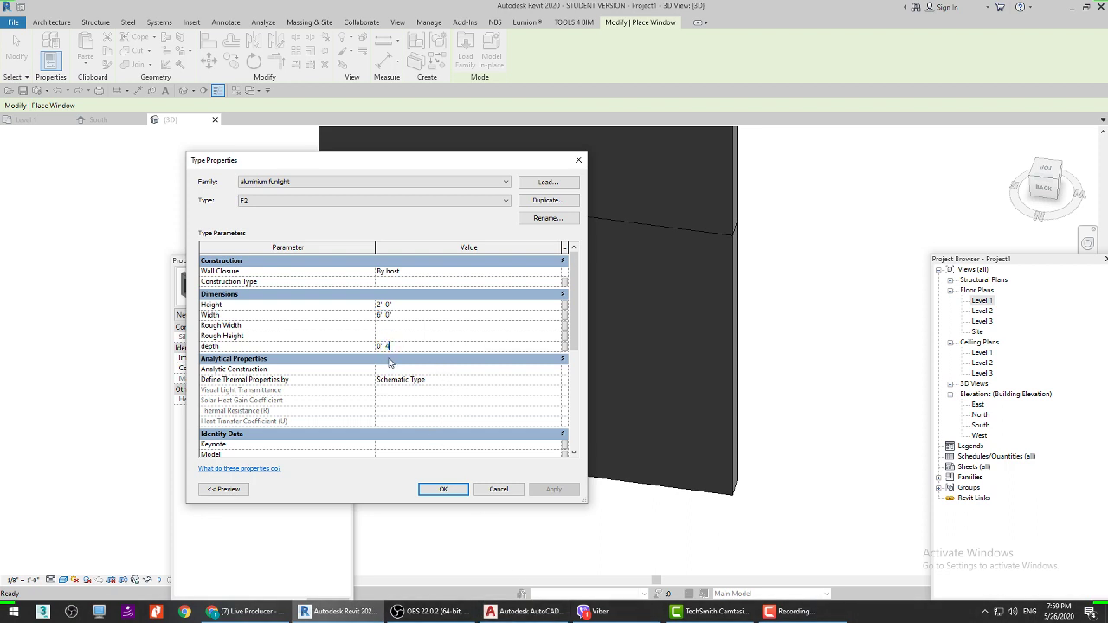
{"action": "left_click", "coordinate": [443, 489]}
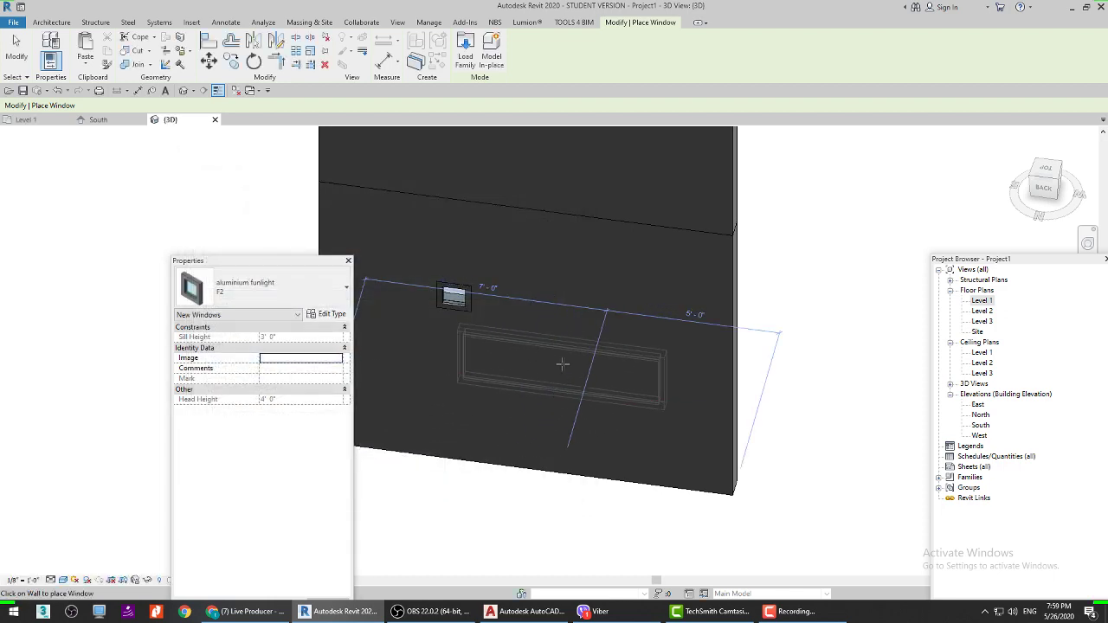
Step: Set the F2 type's height to 6' and width to 2', and place an F2 window on the wall beside the F1 window
{"action": "left_click", "coordinate": [332, 314]}
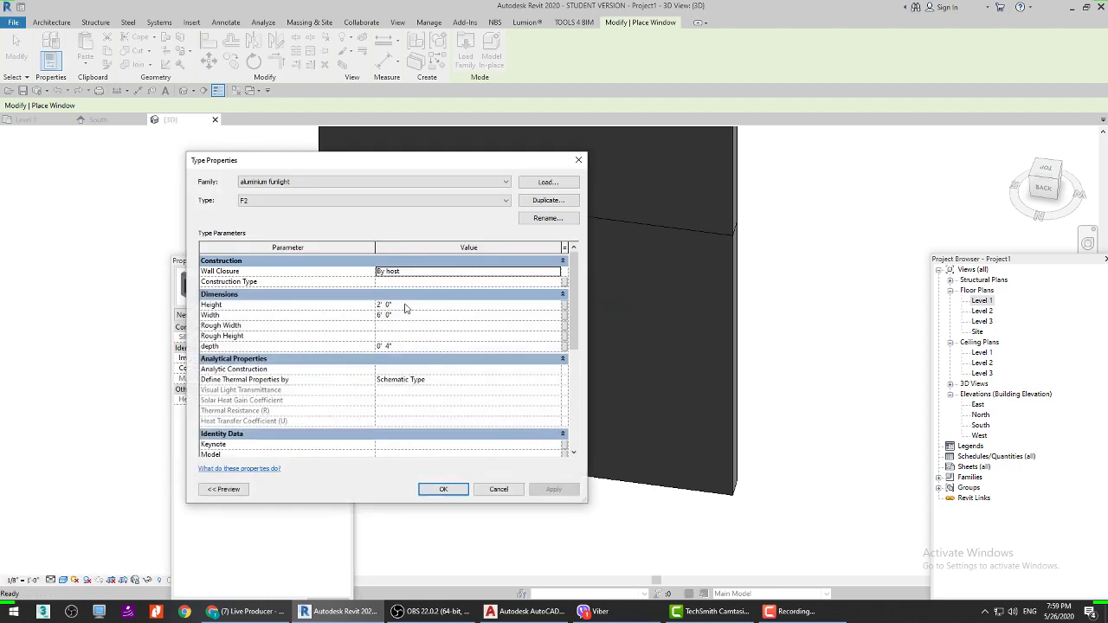
{"action": "left_click", "coordinate": [405, 305]}
{"action": "type", "text": "6"}
{"action": "left_click", "coordinate": [406, 316]}
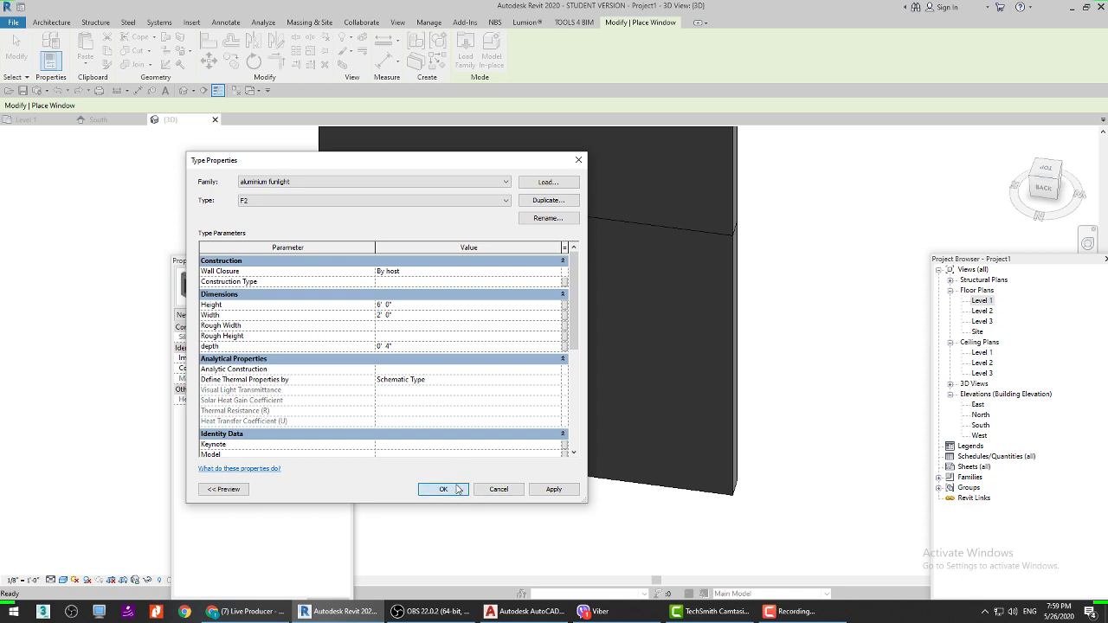
{"action": "left_click", "coordinate": [443, 489]}
{"action": "scroll", "coordinate": [562, 380], "scroll_direction": "down", "scroll_amount": 2}
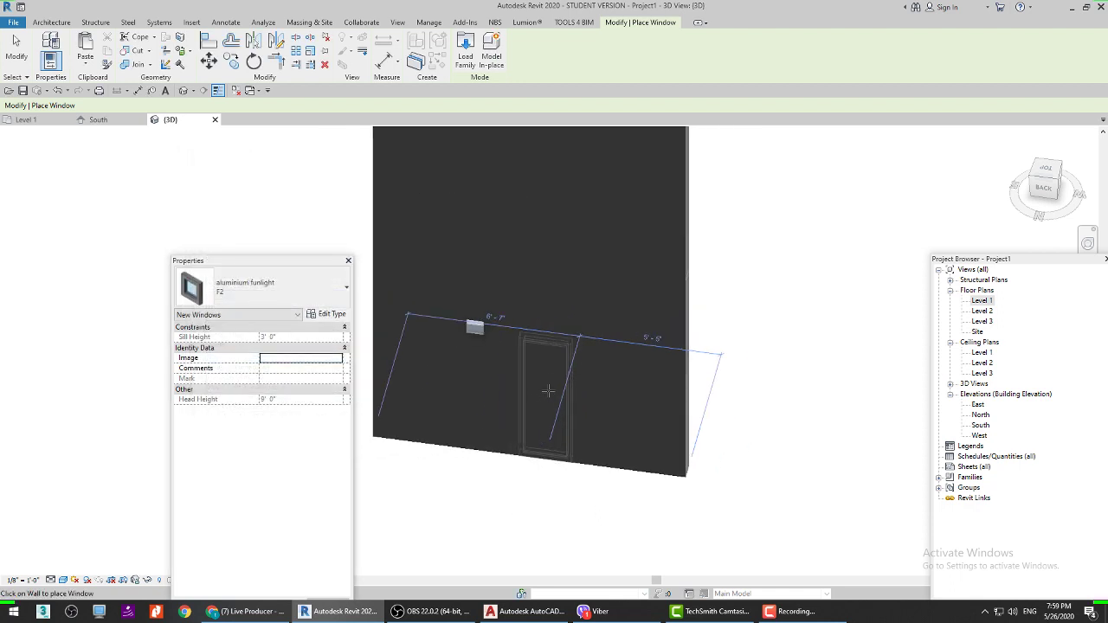
{"action": "left_click", "coordinate": [542, 359]}
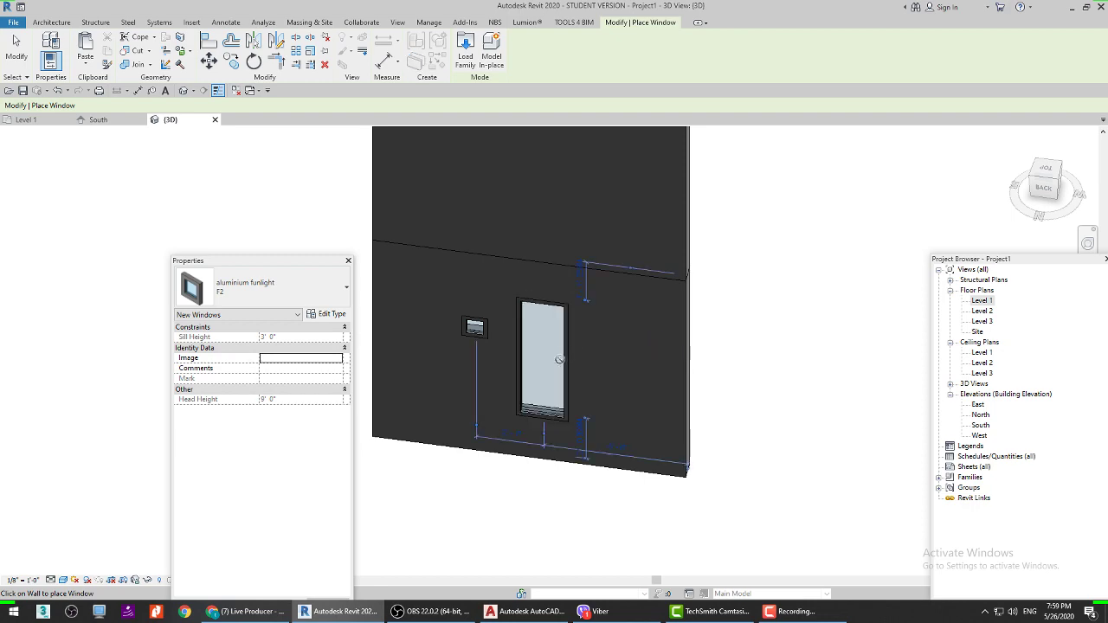
Step: Examine the window schedule in AutoCAD's A-403.dwg and the F2 type's identity data in Revit, and leave window placement
{"action": "left_click", "coordinate": [539, 611]}
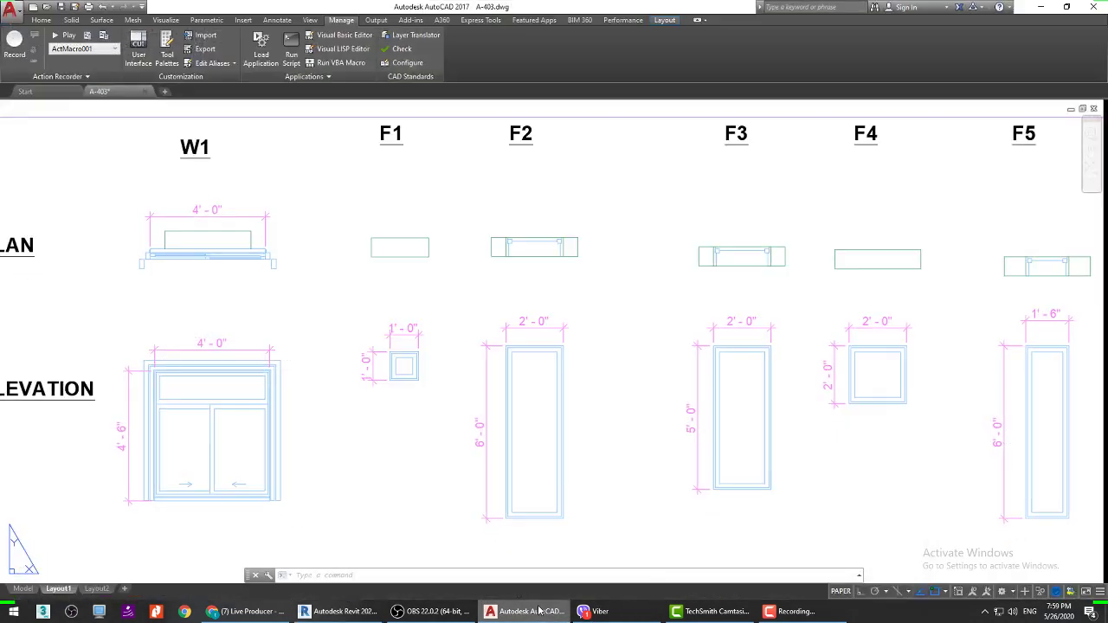
{"action": "scroll", "coordinate": [532, 424], "scroll_direction": "down", "scroll_amount": 4}
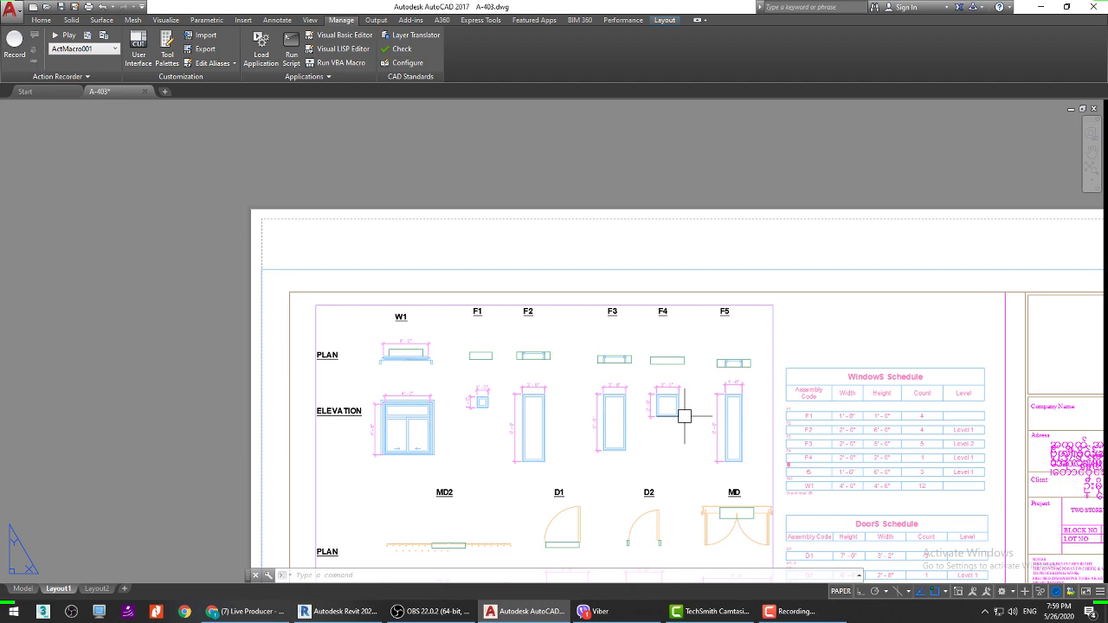
{"action": "key", "text": "alt+Tab"}
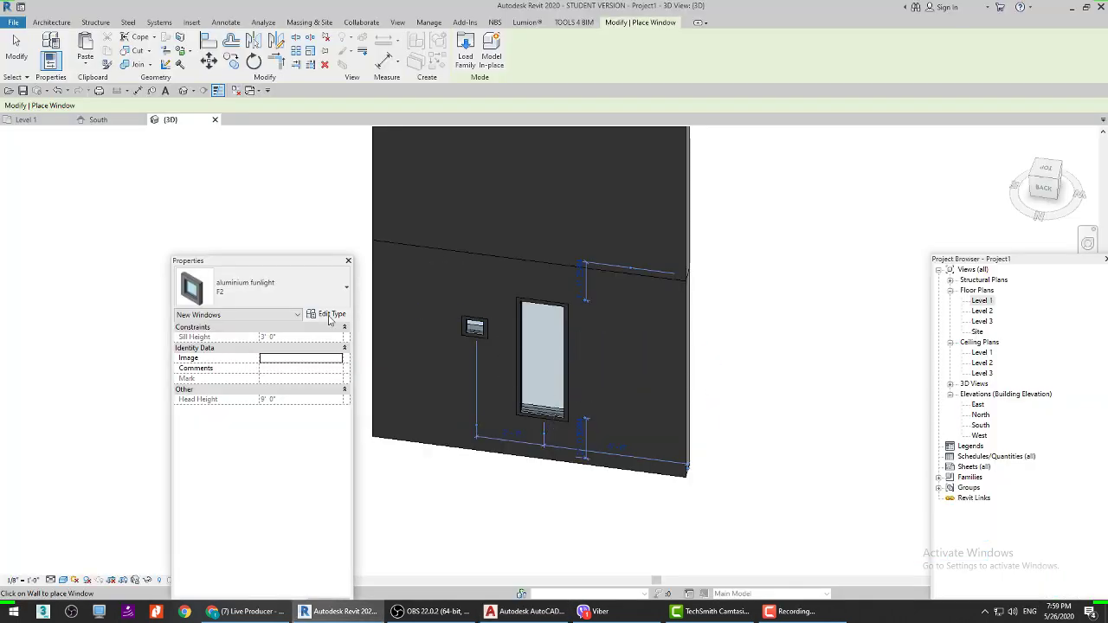
{"action": "left_click", "coordinate": [323, 314]}
{"action": "scroll", "coordinate": [437, 406], "scroll_direction": "down", "scroll_amount": 4}
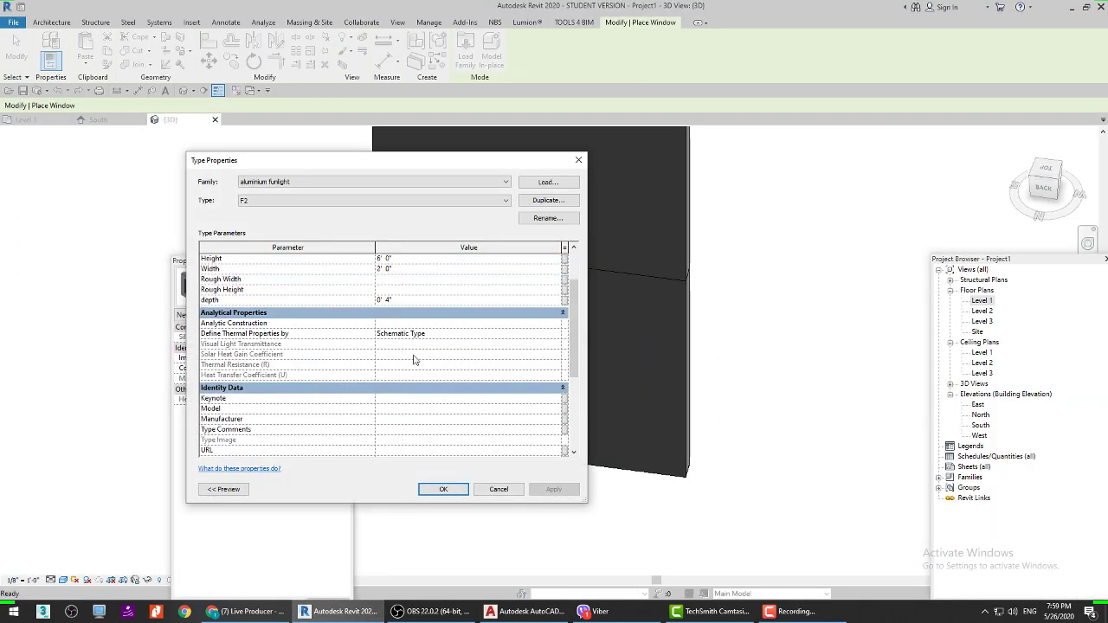
{"action": "scroll", "coordinate": [351, 426], "scroll_direction": "down", "scroll_amount": 2}
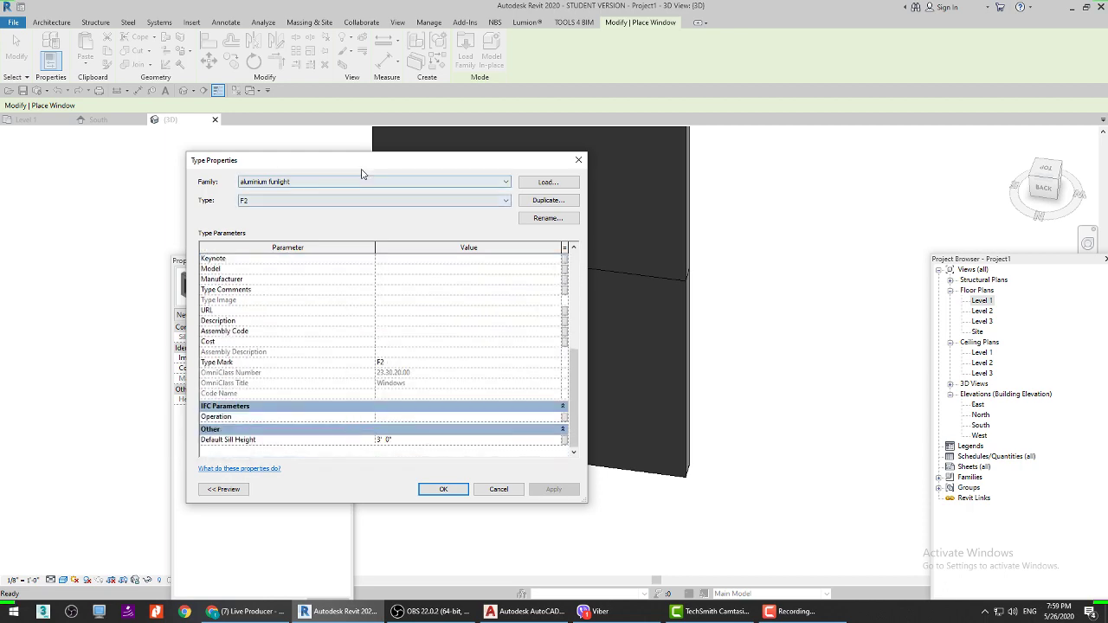
{"action": "left_click_drag", "start_coordinate": [365, 163], "coordinate": [361, 193]}
{"action": "key", "text": "Escape"}
{"action": "key", "text": "Escape"}
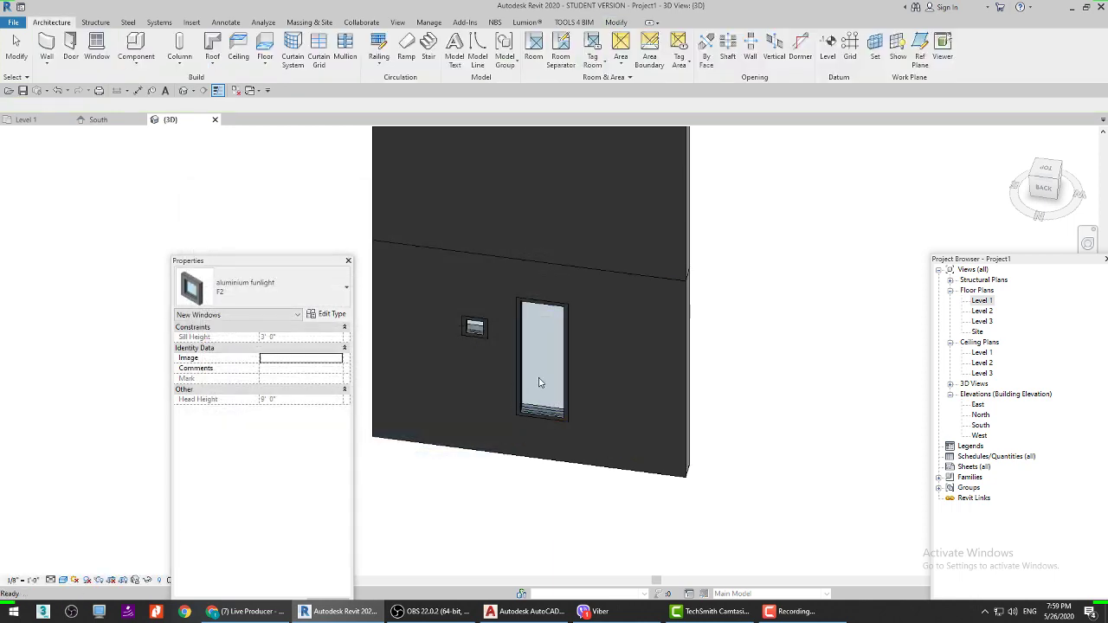
Step: Examine the type properties of the F2 and F1 windows placed in the wall
{"action": "left_click", "coordinate": [515, 353]}
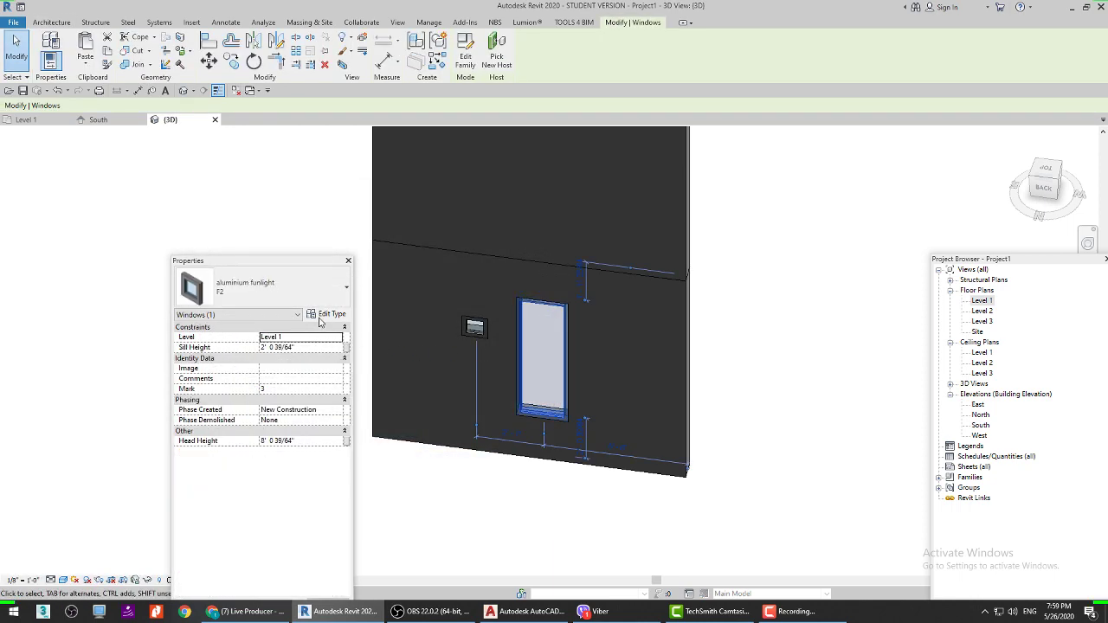
{"action": "left_click", "coordinate": [327, 314]}
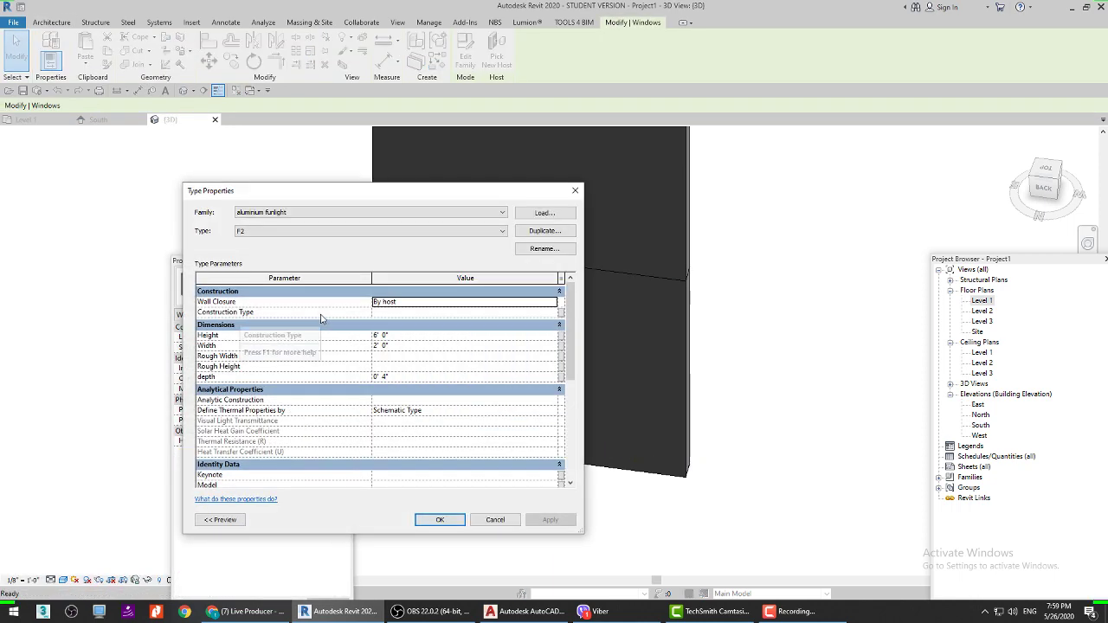
{"action": "key", "text": "Escape"}
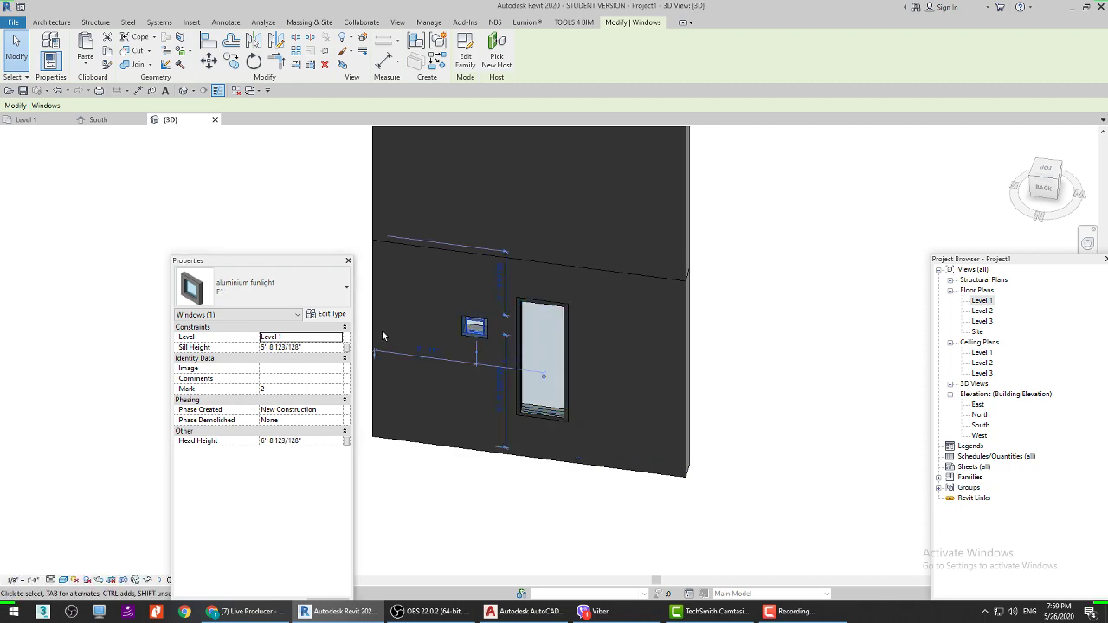
{"action": "left_click", "coordinate": [327, 314]}
{"action": "key", "text": "Escape"}
{"action": "key", "text": "Escape"}
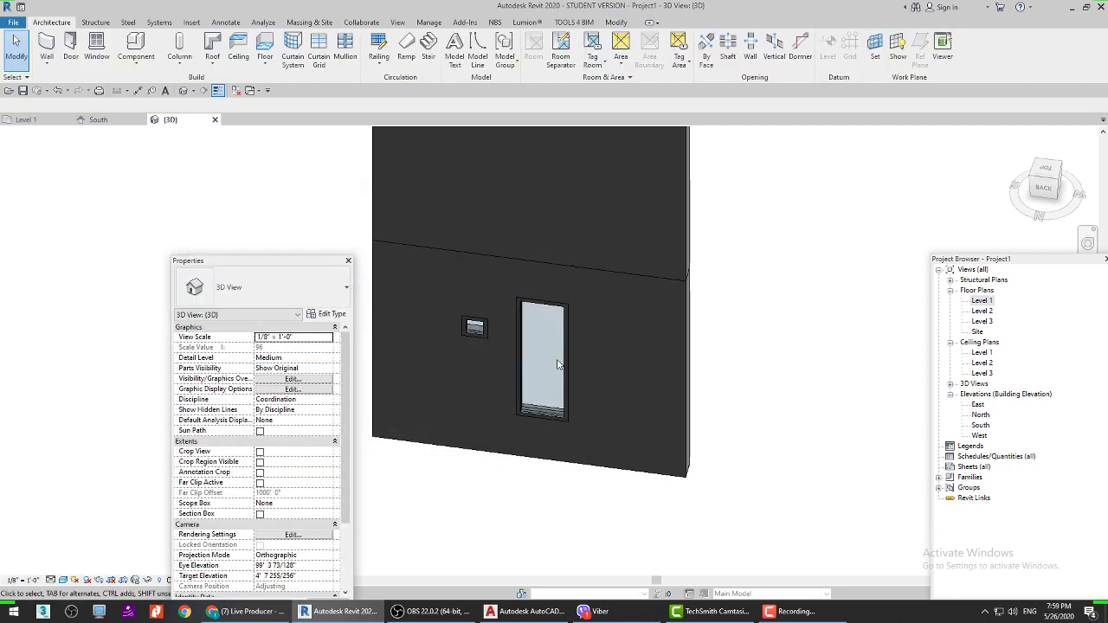
{"action": "left_click", "coordinate": [565, 358]}
{"action": "left_click", "coordinate": [329, 316]}
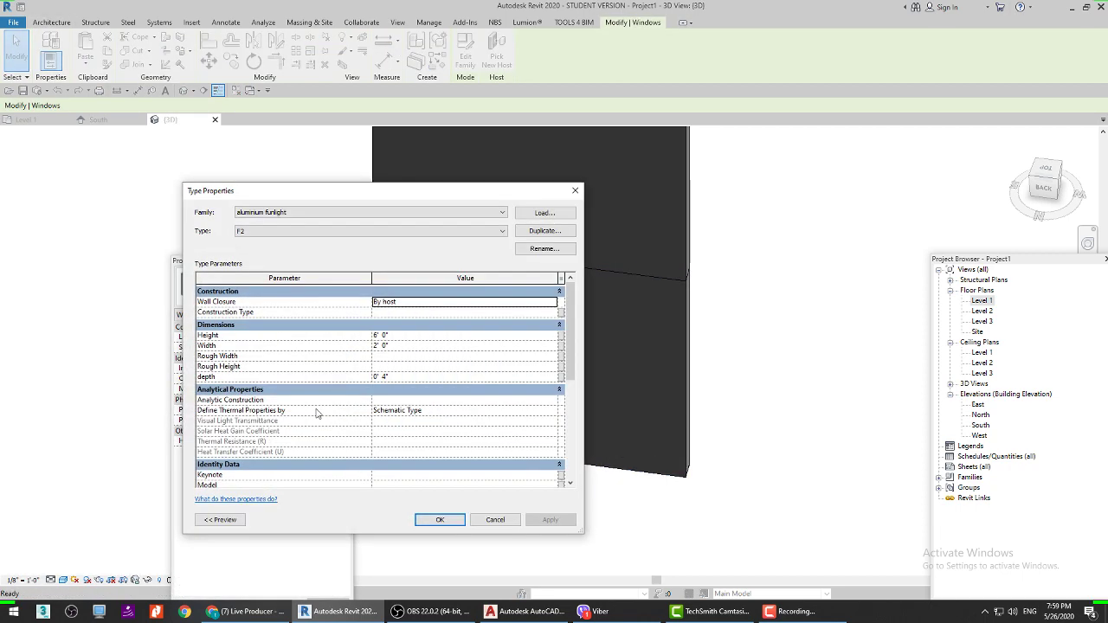
{"action": "scroll", "coordinate": [329, 432], "scroll_direction": "down", "scroll_amount": 8}
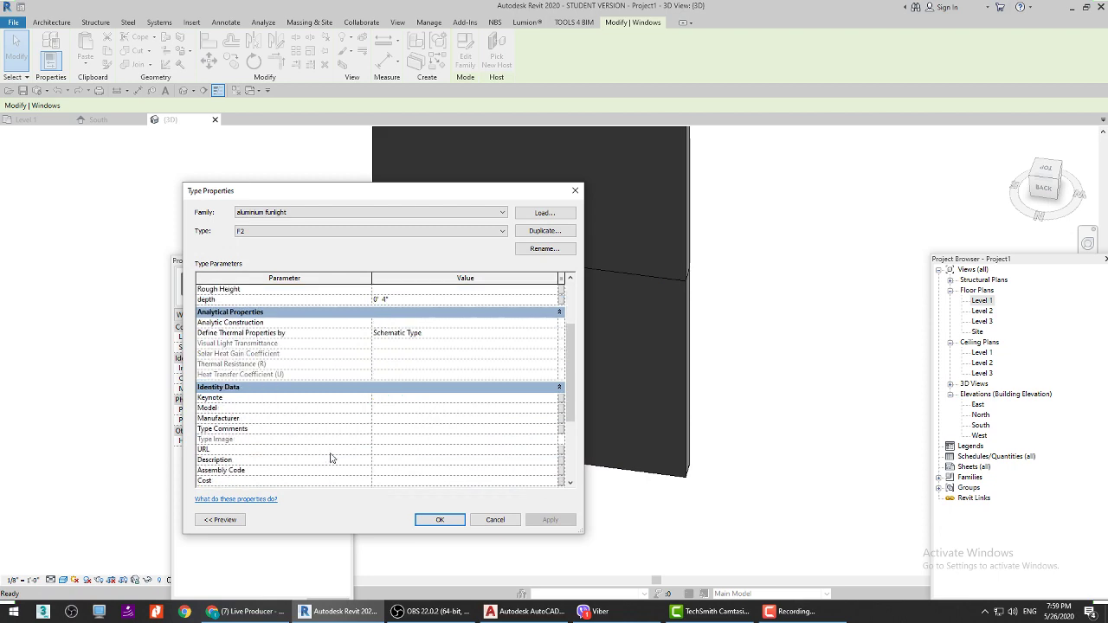
{"action": "left_click", "coordinate": [440, 520]}
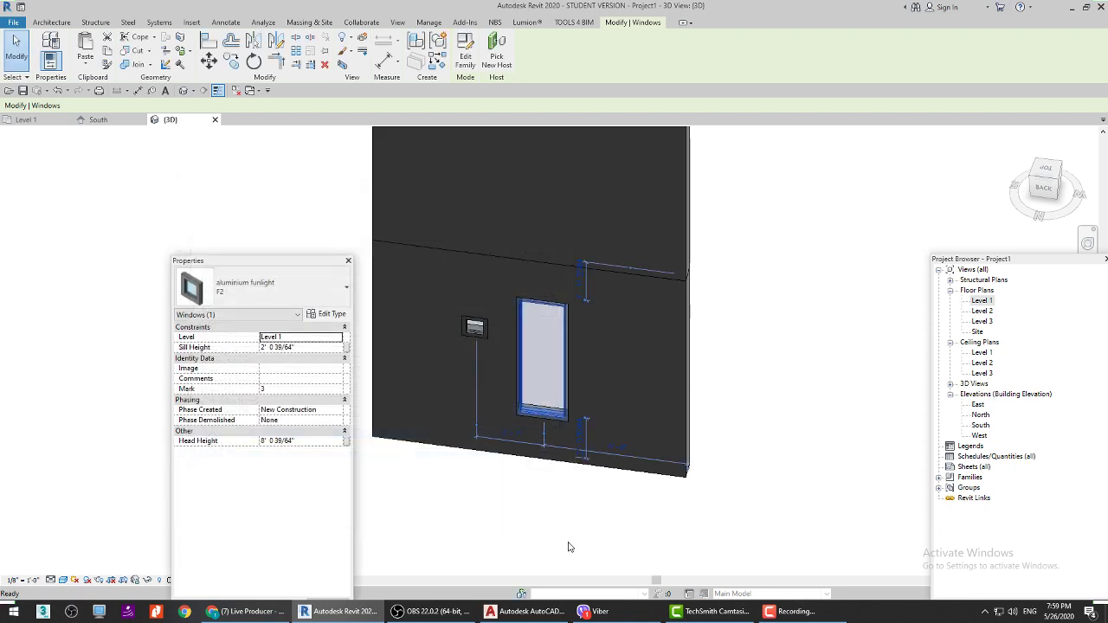
Step: Switch to AutoCAD, open A-201.dwg and examine the windows in the East elevation
{"action": "left_click", "coordinate": [524, 611]}
{"action": "right_click", "coordinate": [523, 611]}
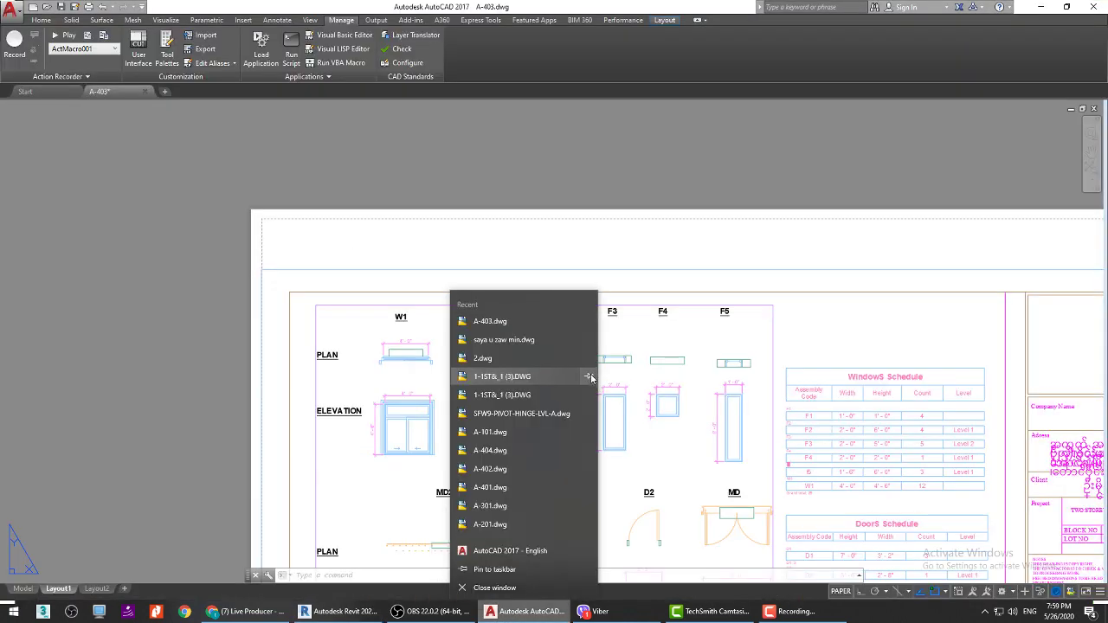
{"action": "left_click", "coordinate": [703, 390]}
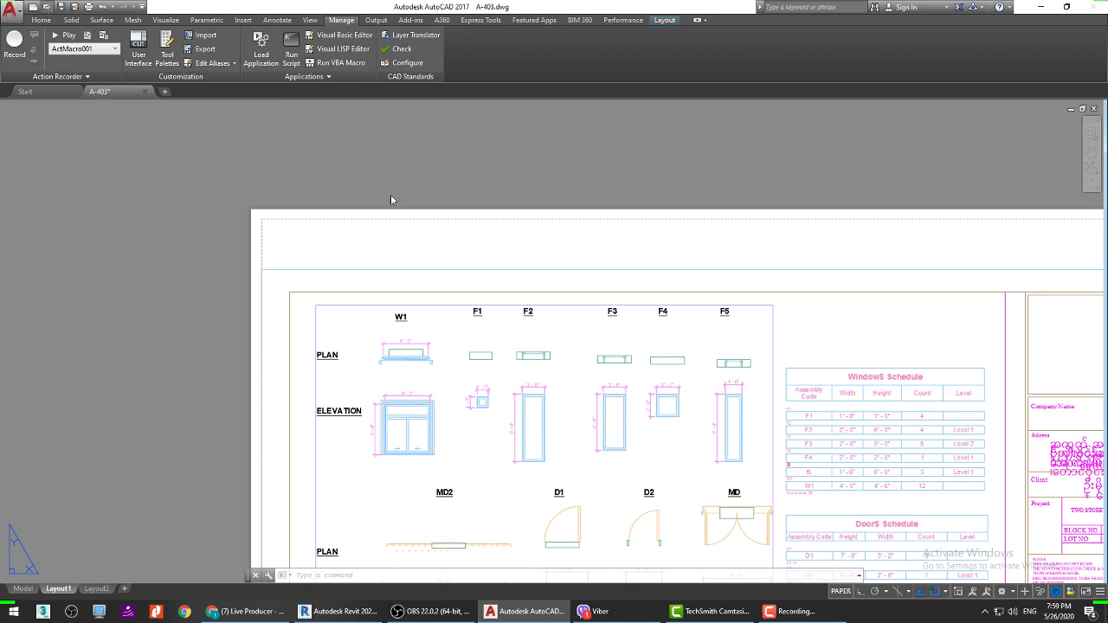
{"action": "key", "text": "ctrl+o"}
{"action": "left_click", "coordinate": [475, 255]}
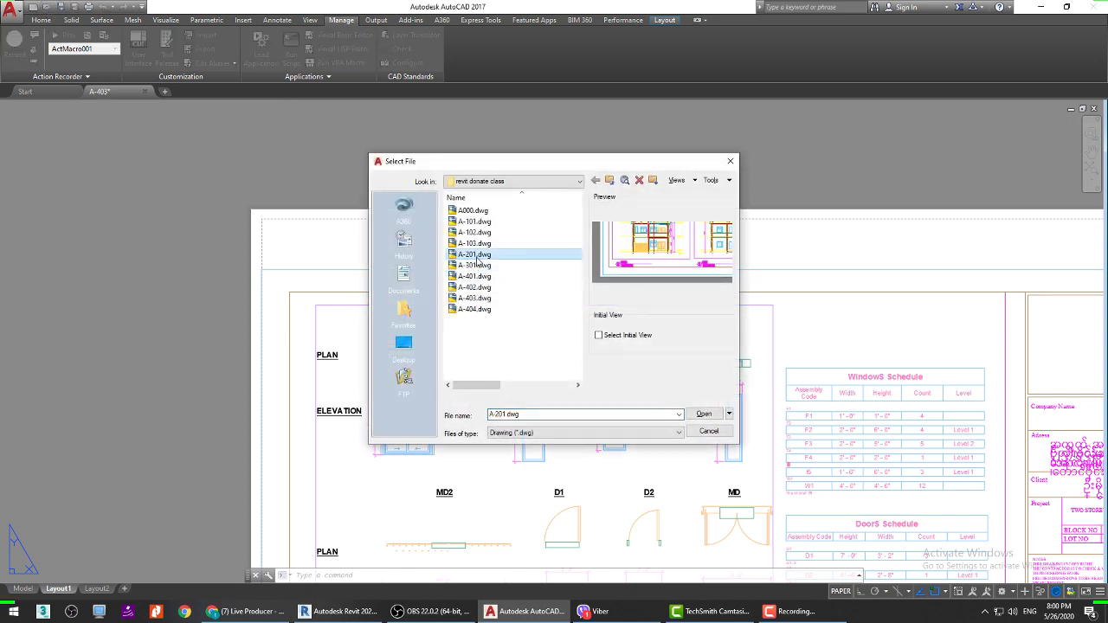
{"action": "left_click", "coordinate": [692, 416]}
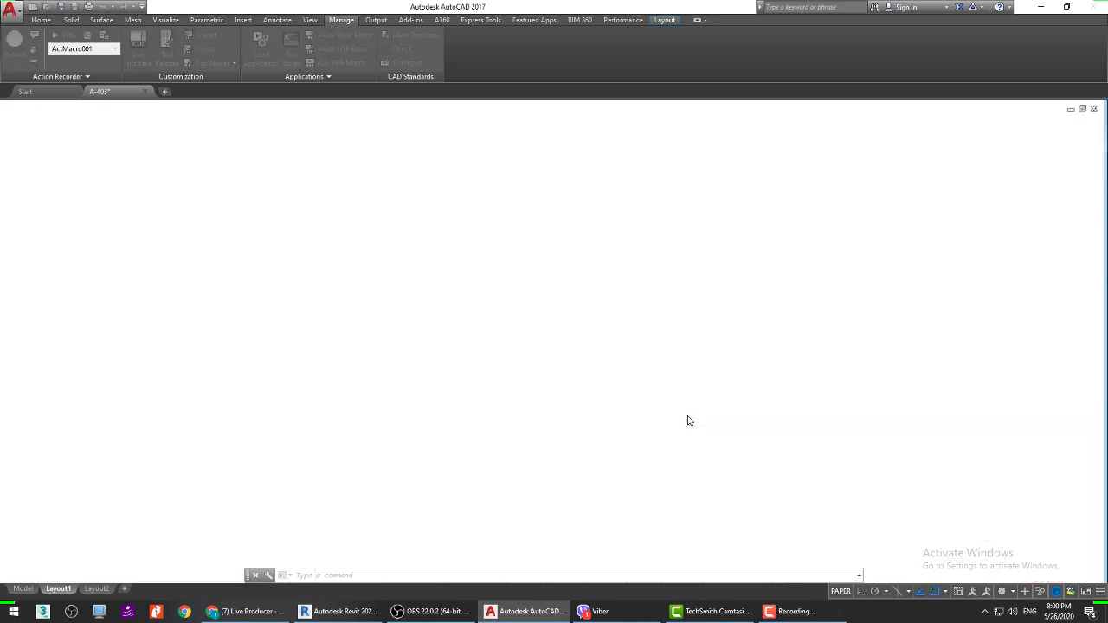
{"action": "scroll", "coordinate": [569, 346], "scroll_direction": "down", "scroll_amount": 4}
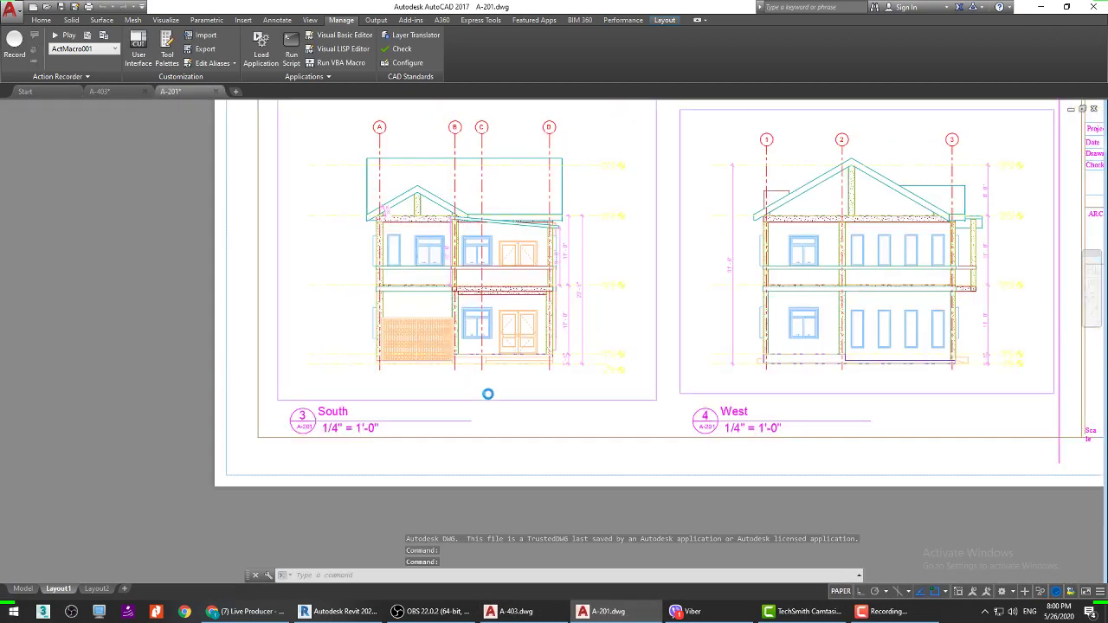
{"action": "scroll", "coordinate": [568, 346], "scroll_direction": "up", "scroll_amount": 3}
{"action": "scroll", "coordinate": [467, 285], "scroll_direction": "up", "scroll_amount": 2}
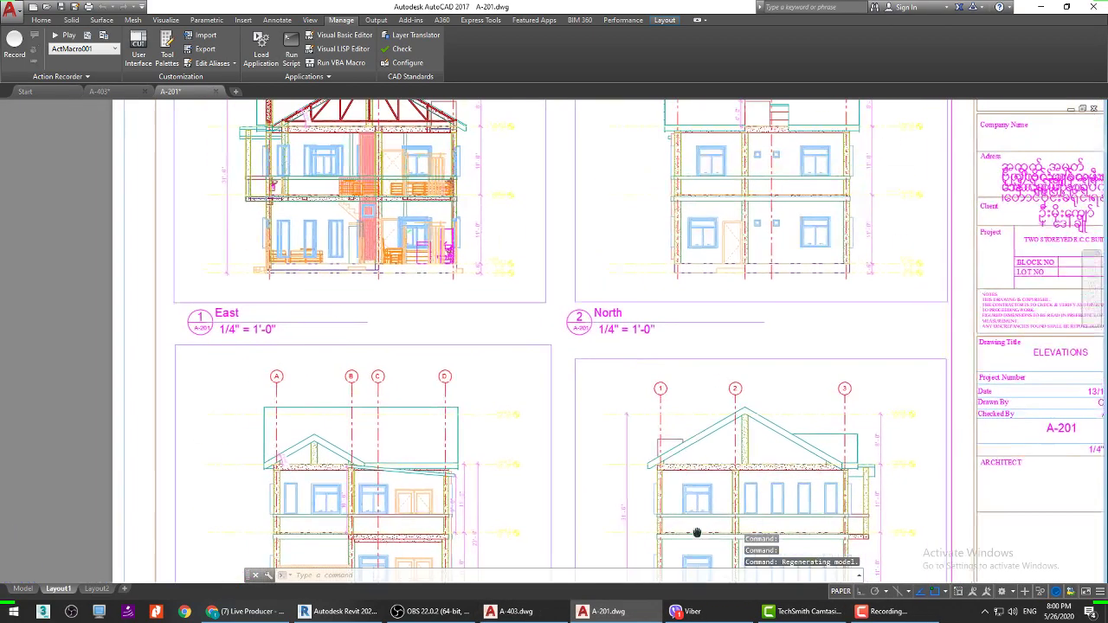
{"action": "scroll", "coordinate": [412, 226], "scroll_direction": "up", "scroll_amount": 4}
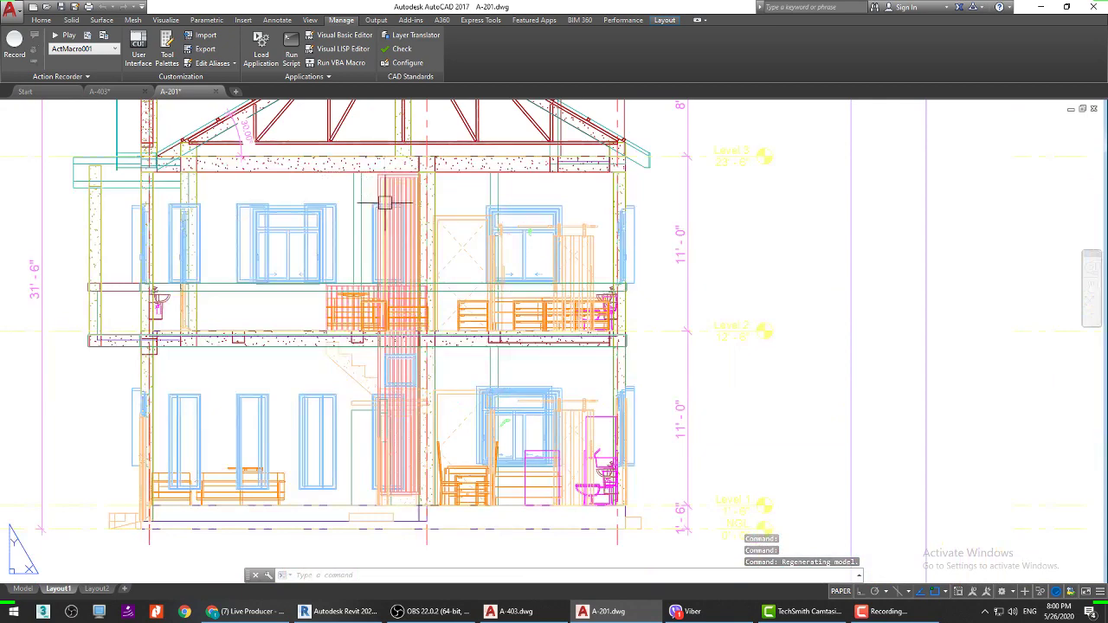
{"action": "scroll", "coordinate": [403, 221], "scroll_direction": "down", "scroll_amount": 3}
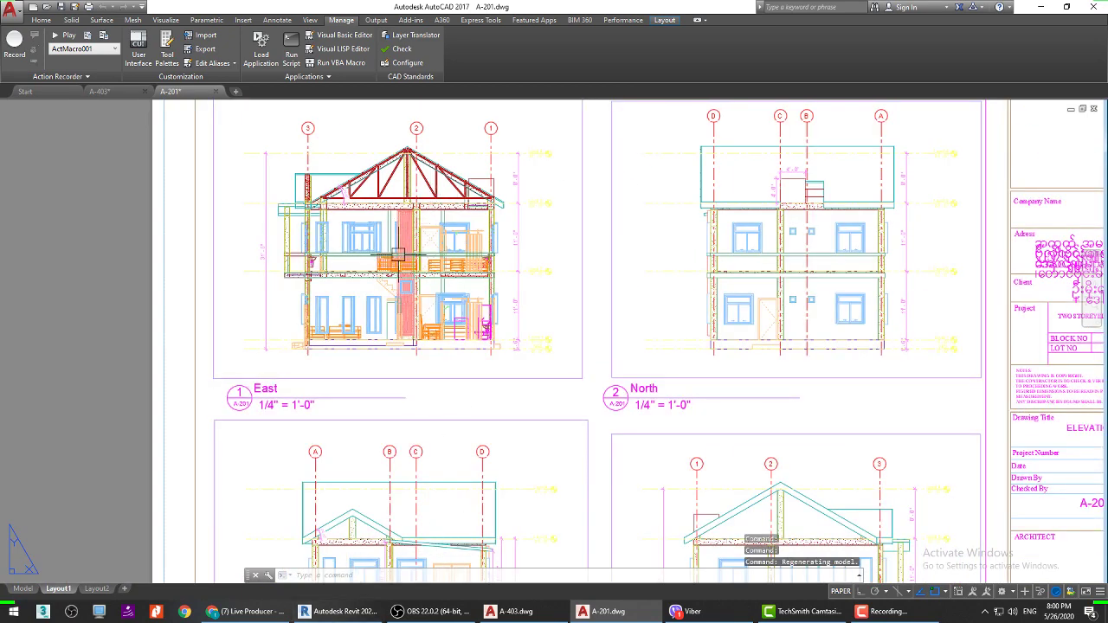
Step: Switch back to Revit and move the F1 and F2 windows along the wall towards its nearest end, freeing space beside them
{"action": "left_click", "coordinate": [339, 611]}
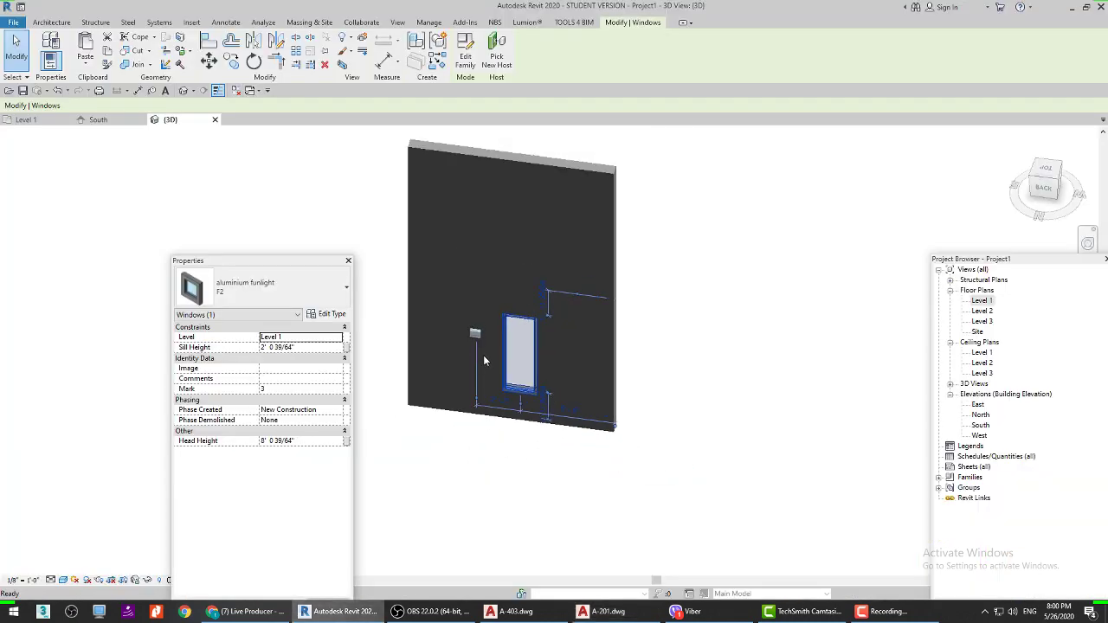
{"action": "mouse_move", "coordinate": [482, 360]}
{"action": "middle_mouse_down", "text": "shift"}
{"action": "mouse_move", "coordinate": [552, 445]}
{"action": "mouse_move", "coordinate": [468, 348]}
{"action": "middle_mouse_up", "text": "shift"}
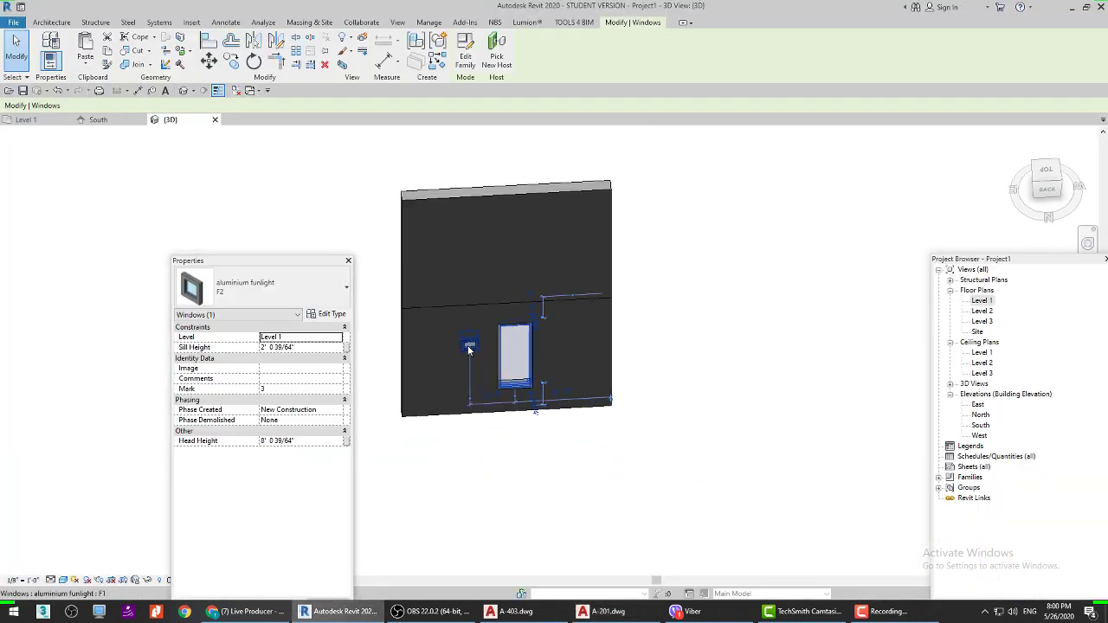
{"action": "scroll", "coordinate": [467, 345], "scroll_direction": "up", "scroll_amount": 1}
{"action": "left_click_drag", "start_coordinate": [468, 346], "coordinate": [429, 347]}
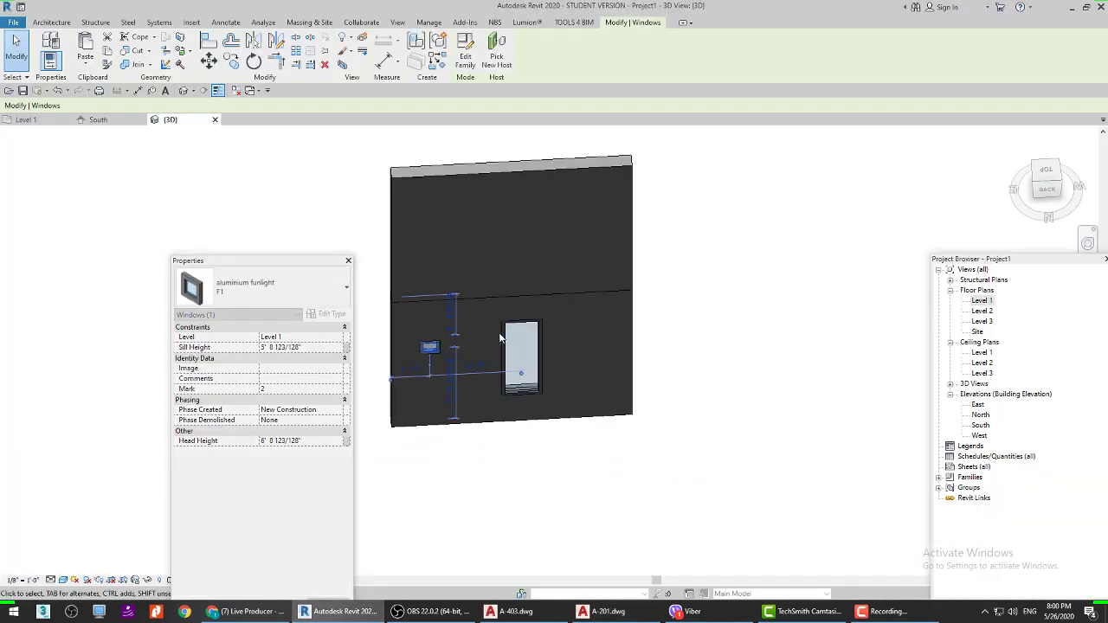
{"action": "left_click", "coordinate": [504, 342]}
{"action": "left_click_drag", "start_coordinate": [504, 342], "coordinate": [459, 327], "text": "ctrl"}
{"action": "scroll", "coordinate": [513, 267], "scroll_direction": "down", "scroll_amount": 2}
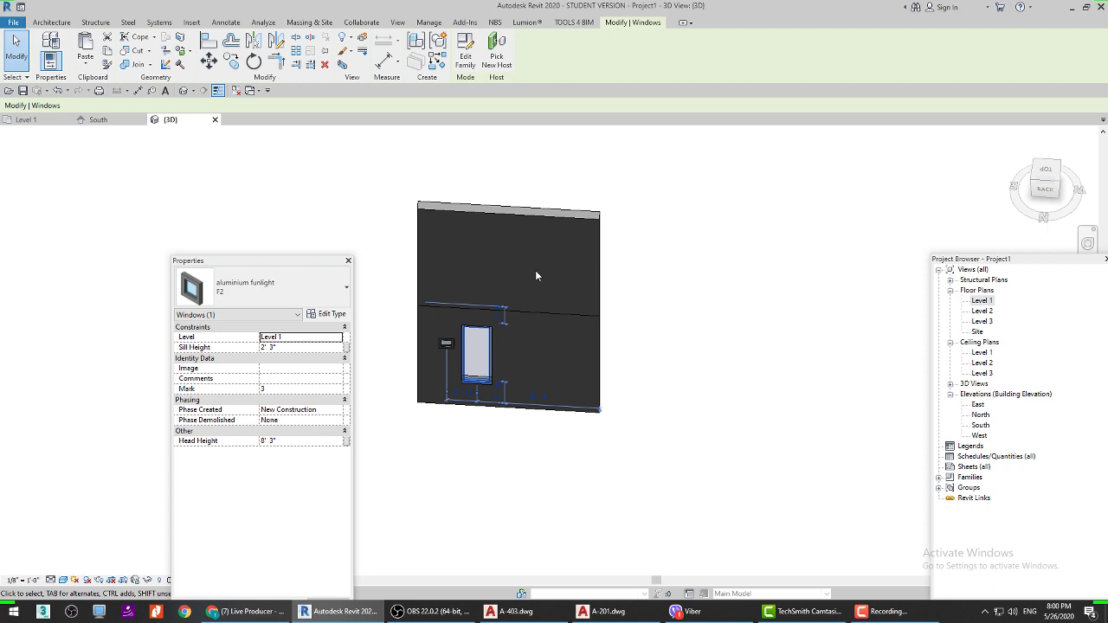
Step: Start placing a window and duplicate the aluminium funlight F2 type as F7, checking the names used in AutoCAD's A-403.dwg
{"action": "left_click", "coordinate": [53, 22]}
{"action": "left_click", "coordinate": [97, 45]}
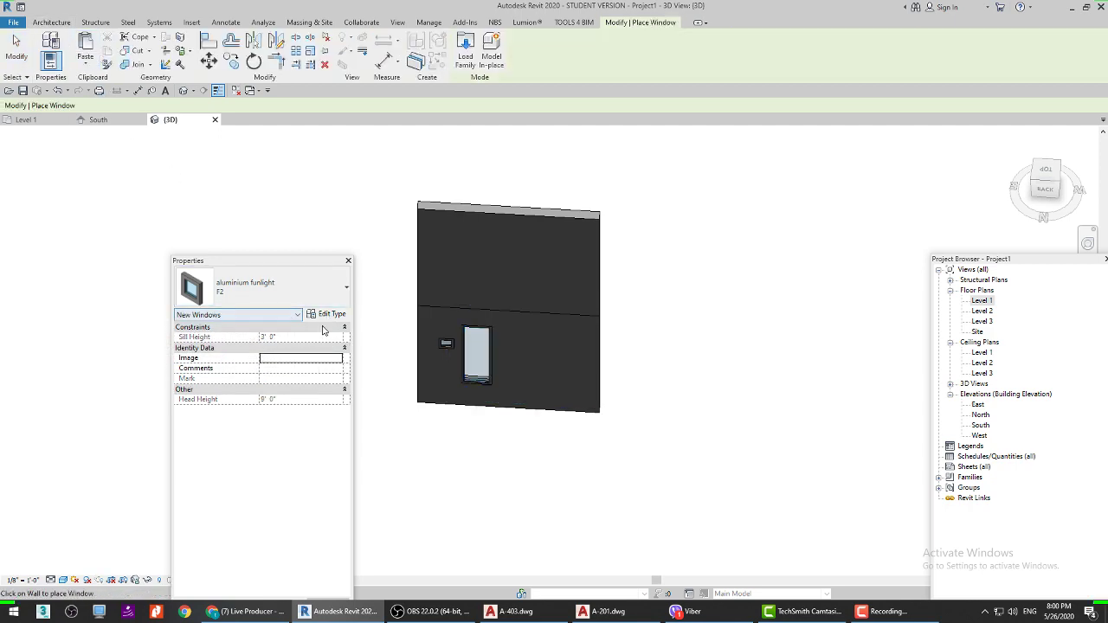
{"action": "left_click", "coordinate": [328, 316]}
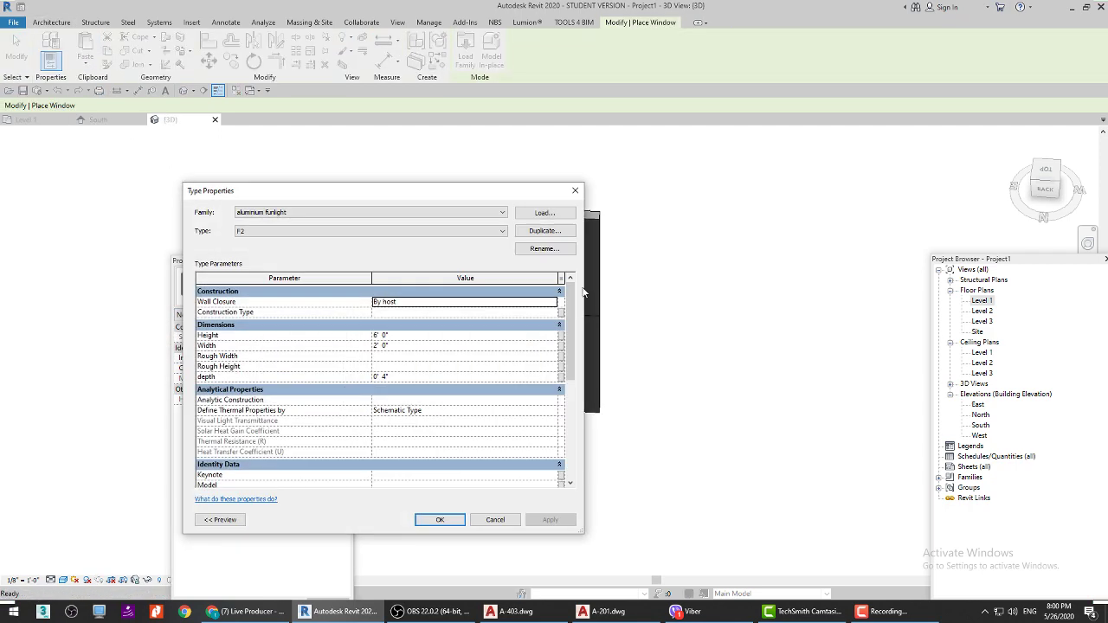
{"action": "left_click", "coordinate": [560, 232]}
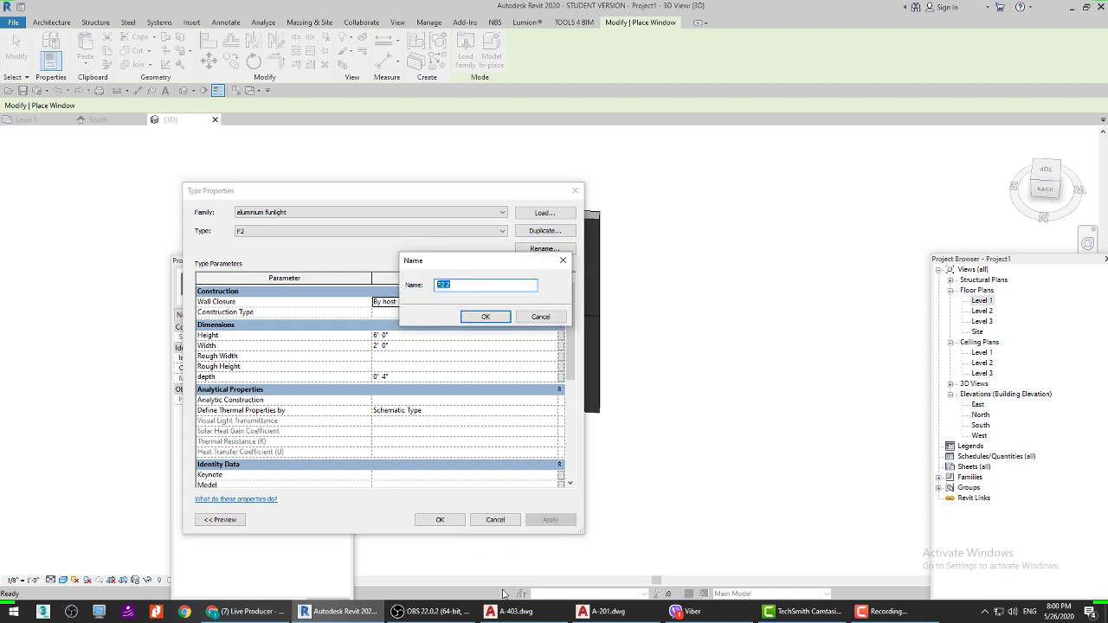
{"action": "left_click", "coordinate": [517, 611]}
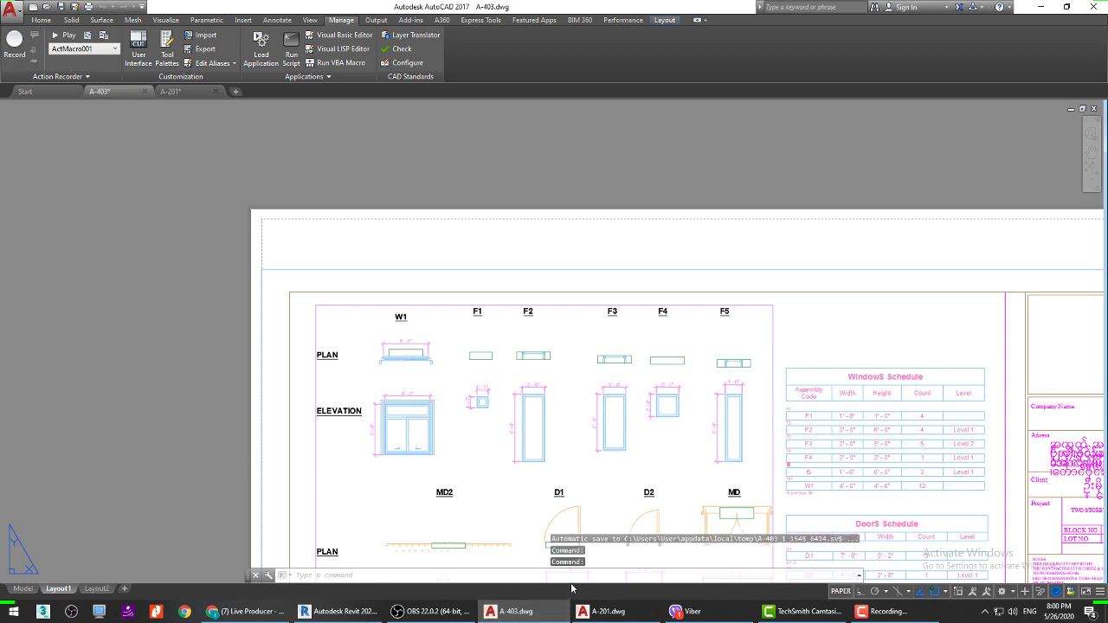
{"action": "scroll", "coordinate": [709, 452], "scroll_direction": "up", "scroll_amount": 4}
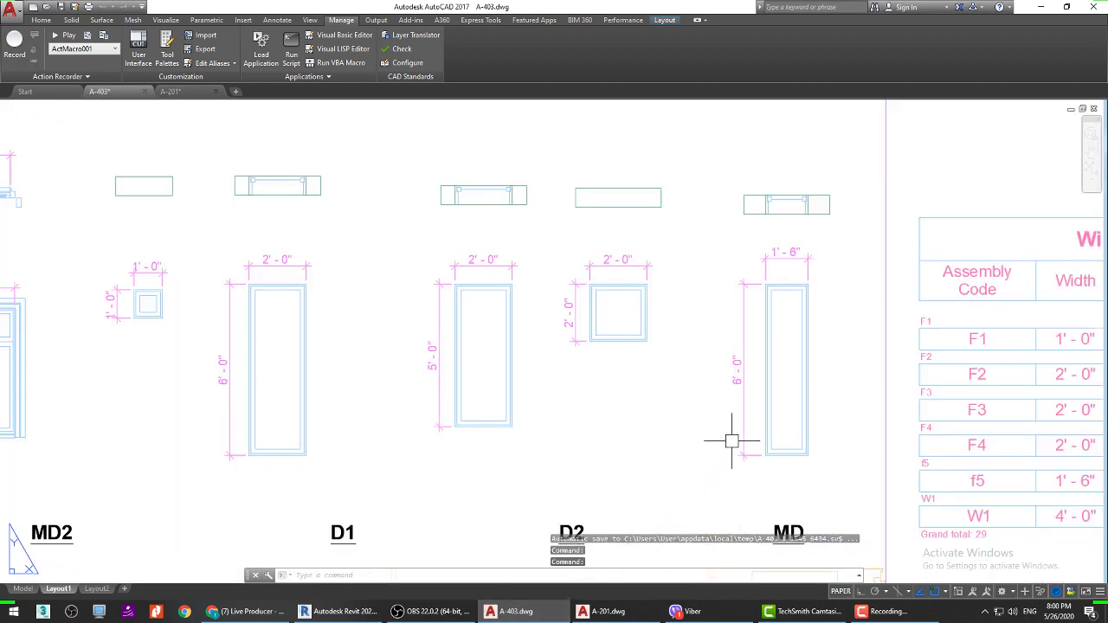
{"action": "scroll", "coordinate": [658, 333], "scroll_direction": "down", "scroll_amount": 6}
{"action": "scroll", "coordinate": [663, 360], "scroll_direction": "up", "scroll_amount": 3}
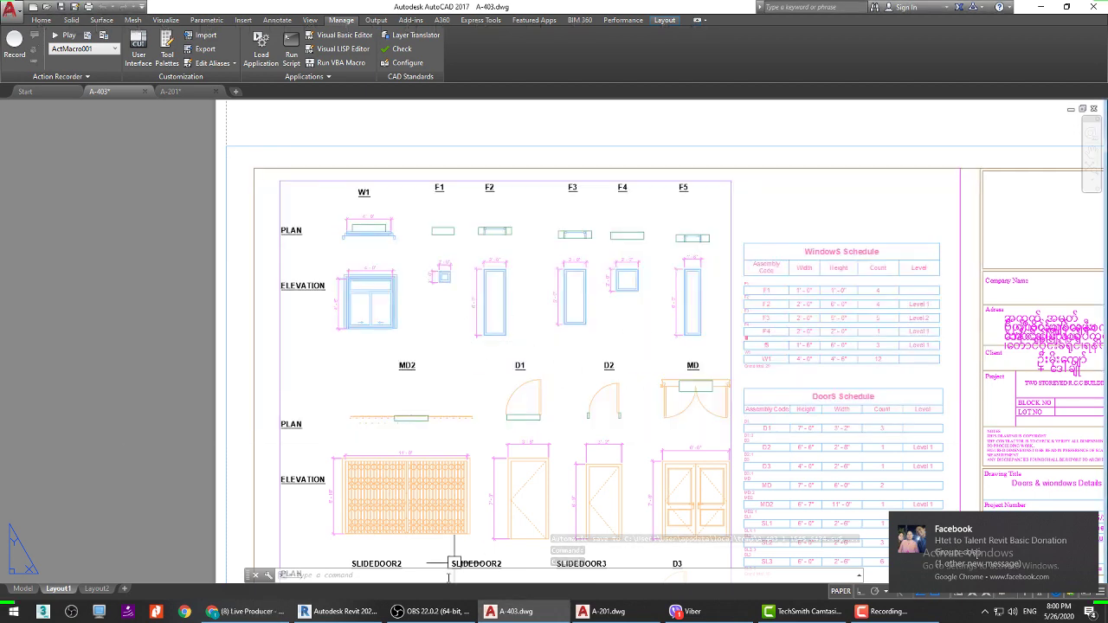
{"action": "left_click", "coordinate": [344, 611]}
{"action": "type", "text": "F7"}
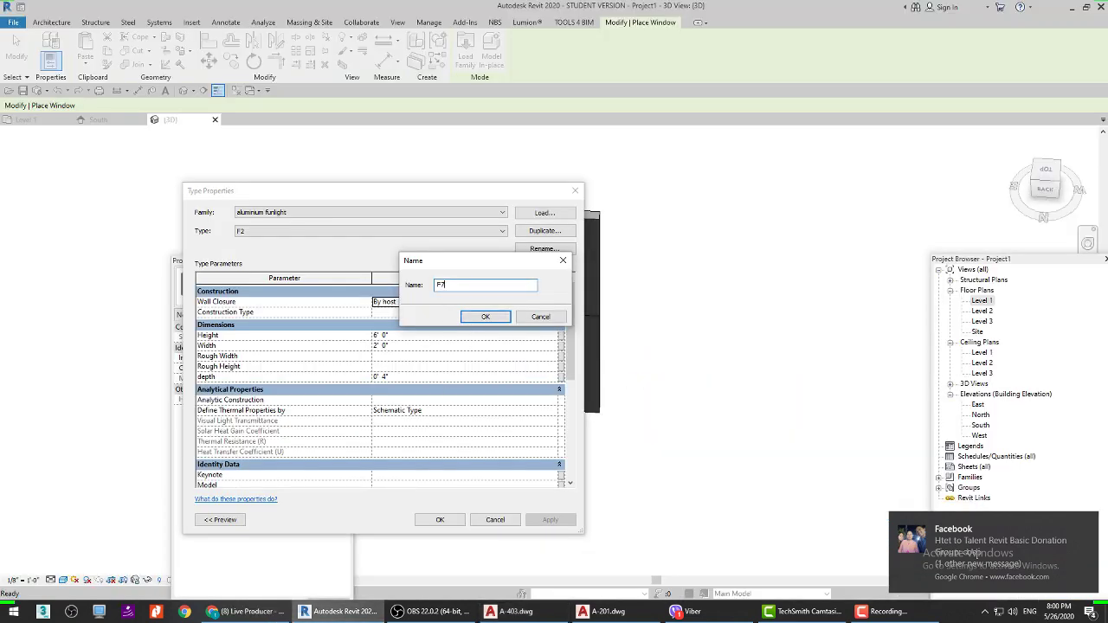
{"action": "left_click", "coordinate": [485, 317]}
Step: Set the F7 type's Type Mark to F7 and its height to 15'
{"action": "scroll", "coordinate": [386, 433], "scroll_direction": "down", "scroll_amount": 3}
{"action": "scroll", "coordinate": [387, 467], "scroll_direction": "down", "scroll_amount": 2}
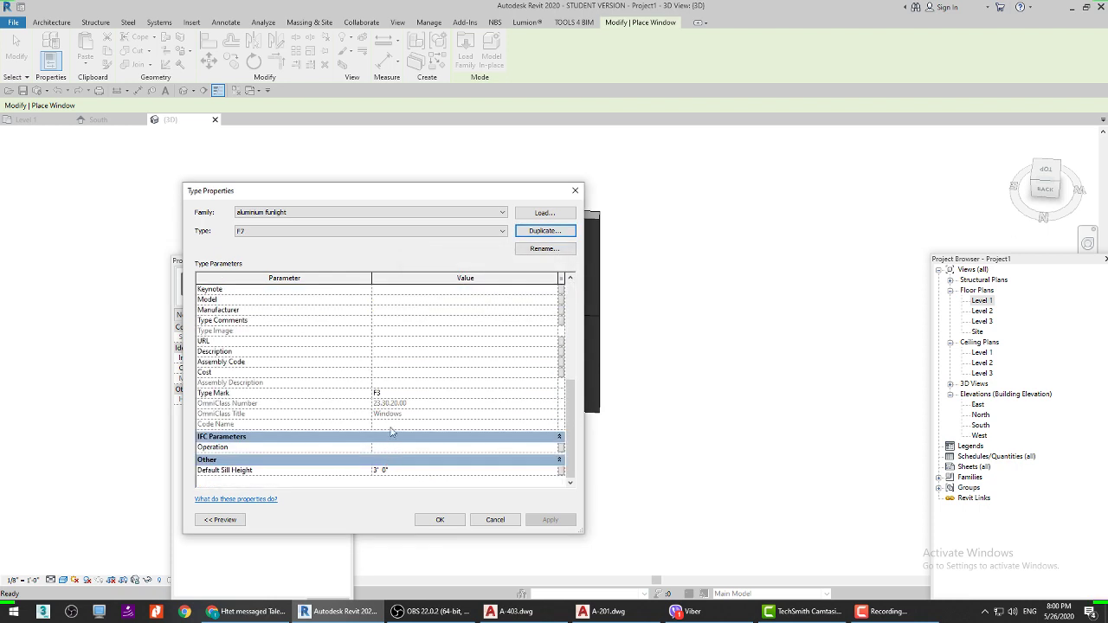
{"action": "left_click", "coordinate": [395, 393]}
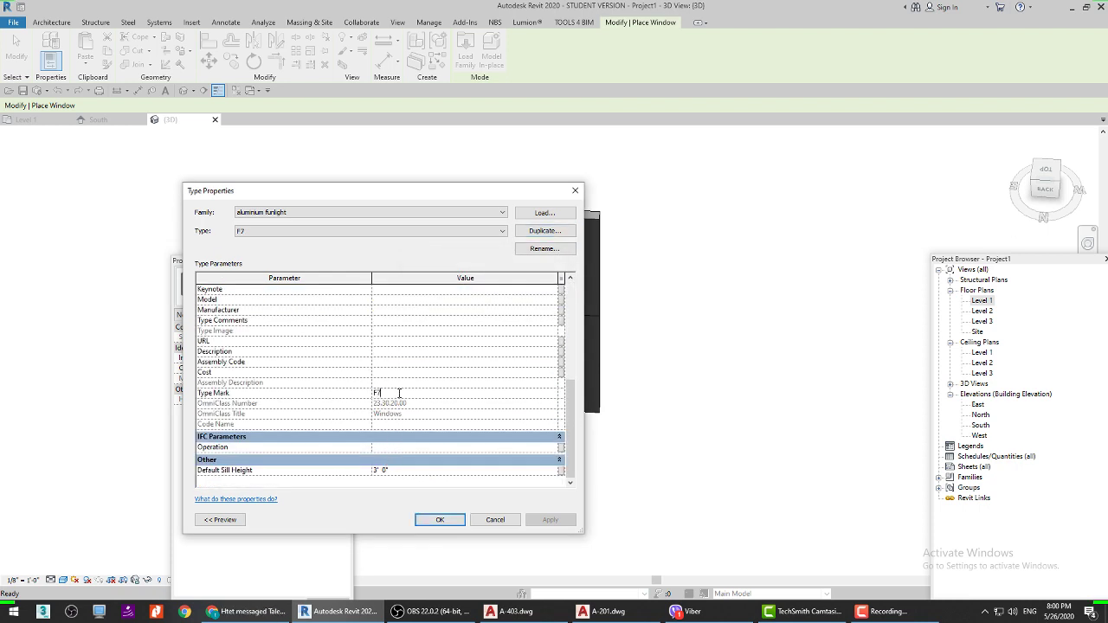
{"action": "scroll", "coordinate": [437, 364], "scroll_direction": "up", "scroll_amount": 5}
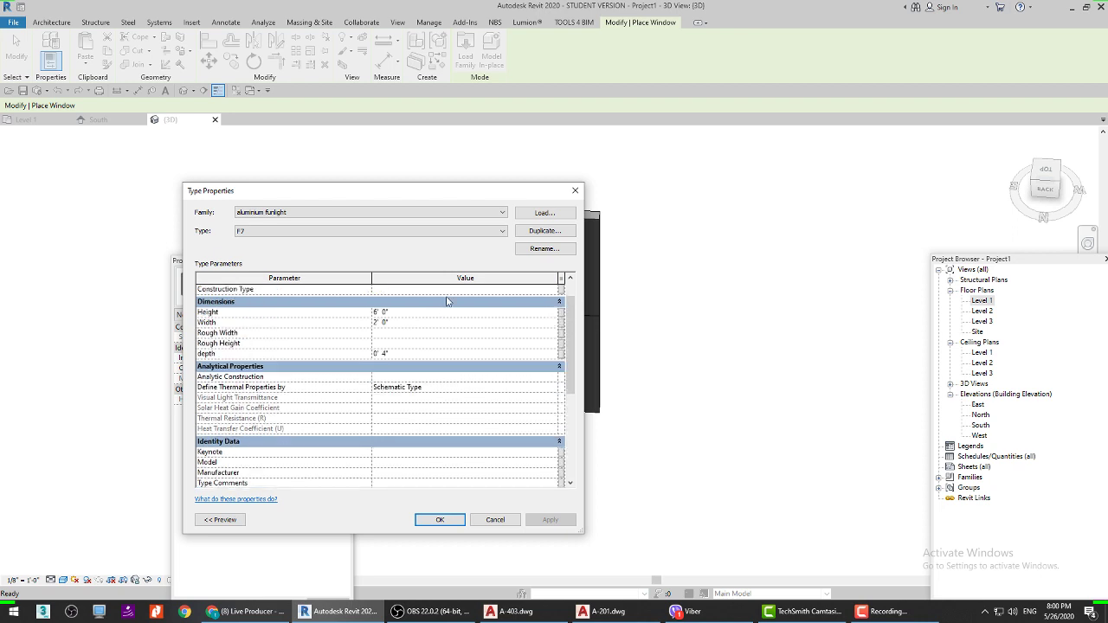
{"action": "left_click", "coordinate": [409, 312]}
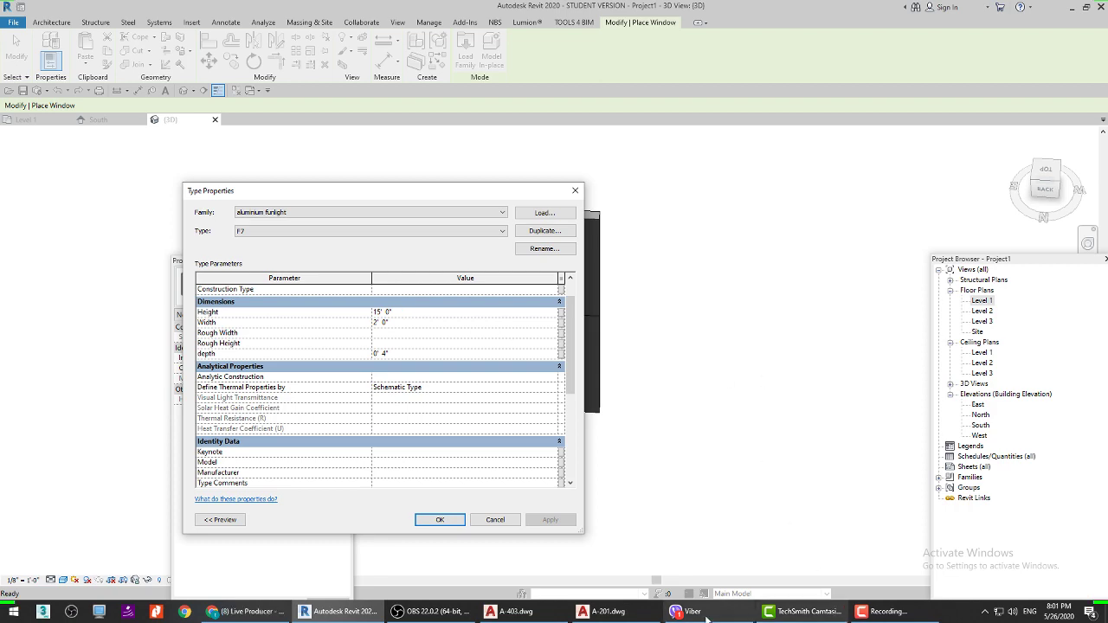
Step: Switch to A-201.dwg in AutoCAD and try to measure the tall red-striped panel in the East elevation with the DIST command
{"action": "left_click", "coordinate": [604, 611]}
{"action": "scroll", "coordinate": [413, 210], "scroll_direction": "up", "scroll_amount": 4}
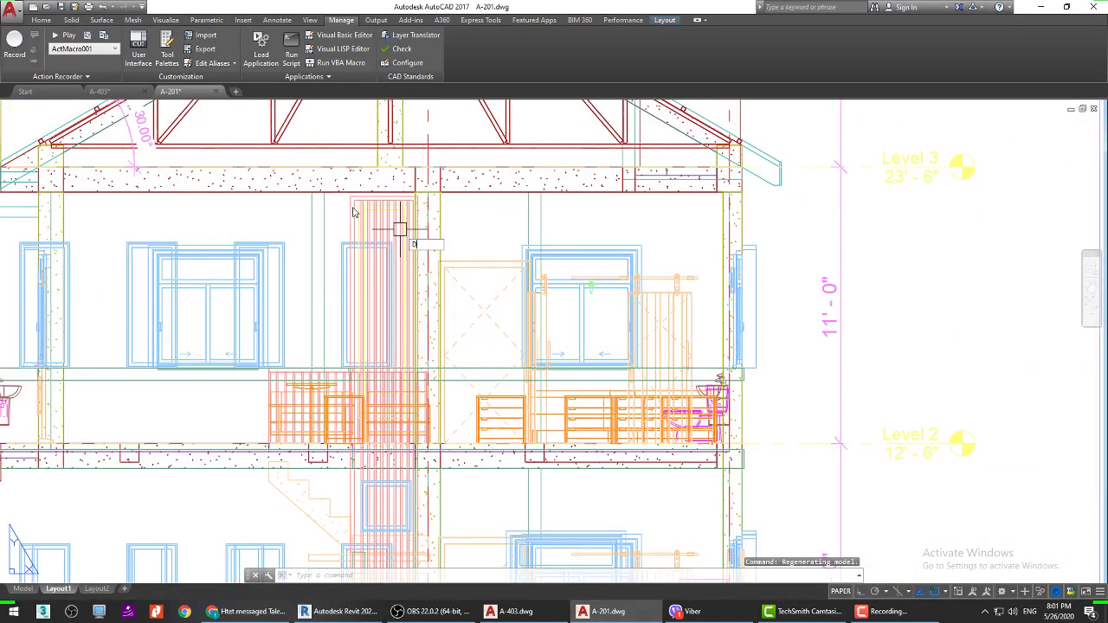
{"action": "type", "text": "DI"}
{"action": "key", "text": "Return"}
{"action": "left_click", "coordinate": [396, 230]}
{"action": "scroll", "coordinate": [358, 211], "scroll_direction": "up", "scroll_amount": 2}
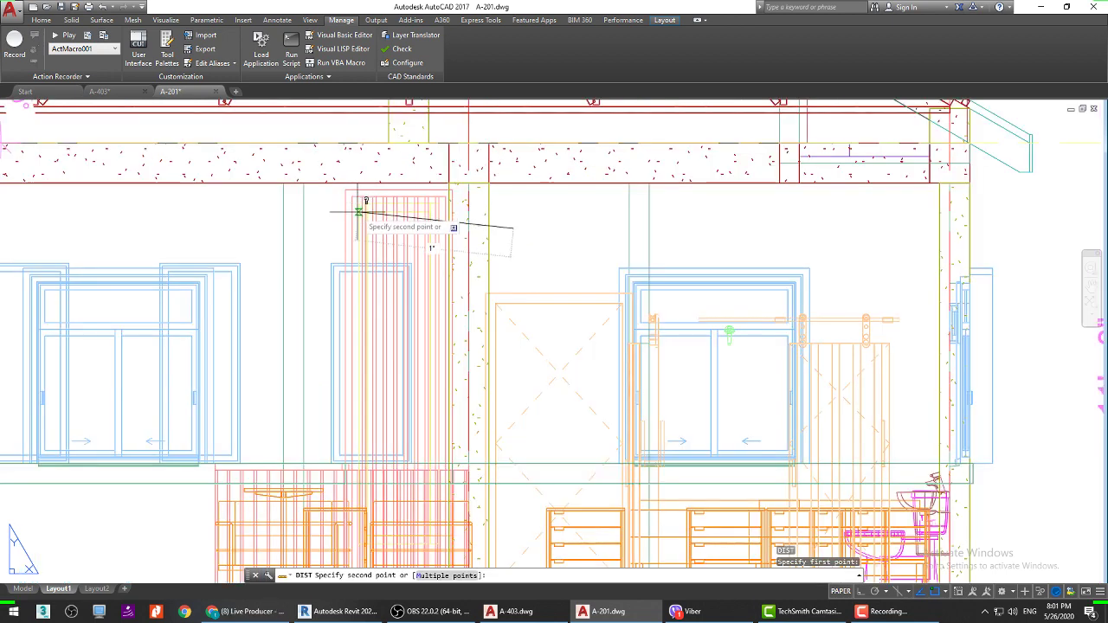
{"action": "key", "text": "Escape"}
Step: Measure the overall width of the tall red-striped panel in the East elevation with a temporary linear dimension
{"action": "type", "text": "DIMLI"}
{"action": "key", "text": "Return"}
{"action": "scroll", "coordinate": [357, 215], "scroll_direction": "up", "scroll_amount": 4}
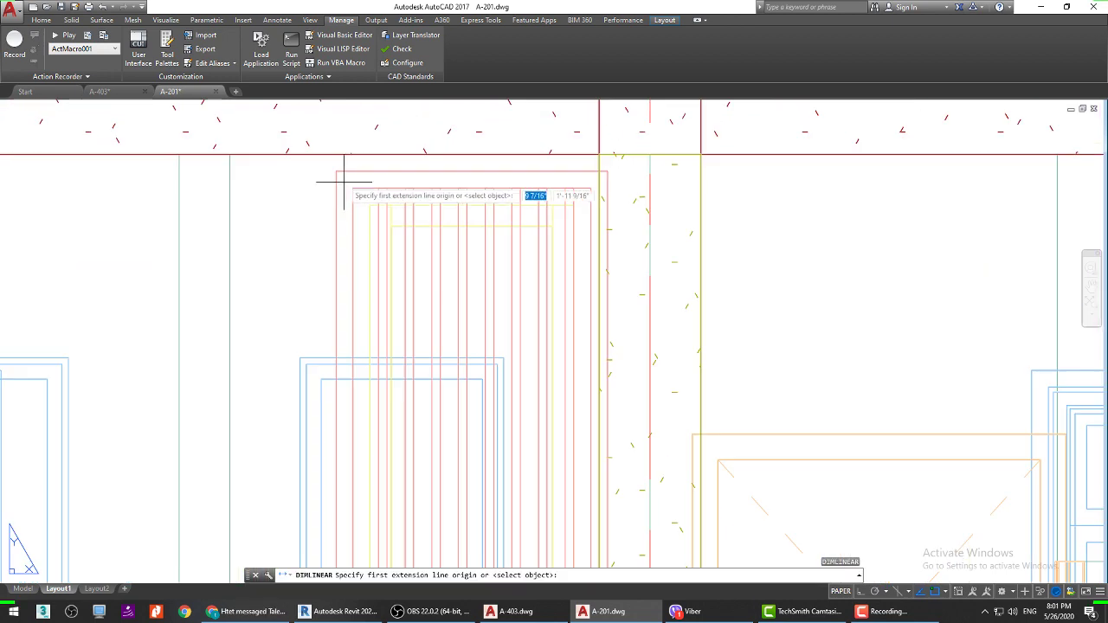
{"action": "left_click", "coordinate": [334, 172]}
{"action": "left_click", "coordinate": [609, 170]}
{"action": "scroll", "coordinate": [606, 169], "scroll_direction": "down", "scroll_amount": 6}
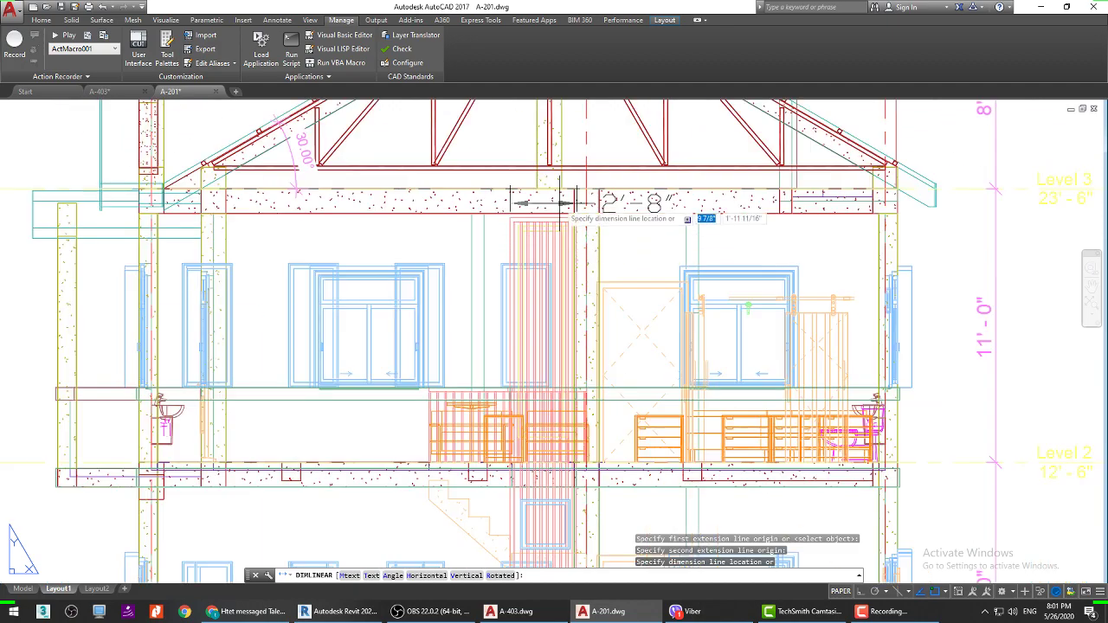
{"action": "key", "text": "Escape"}
Step: Measure the red-striped panel's full height from its upper corner to its base with another temporary linear dimension
{"action": "scroll", "coordinate": [529, 224], "scroll_direction": "up", "scroll_amount": 4}
{"action": "key", "text": "Return"}
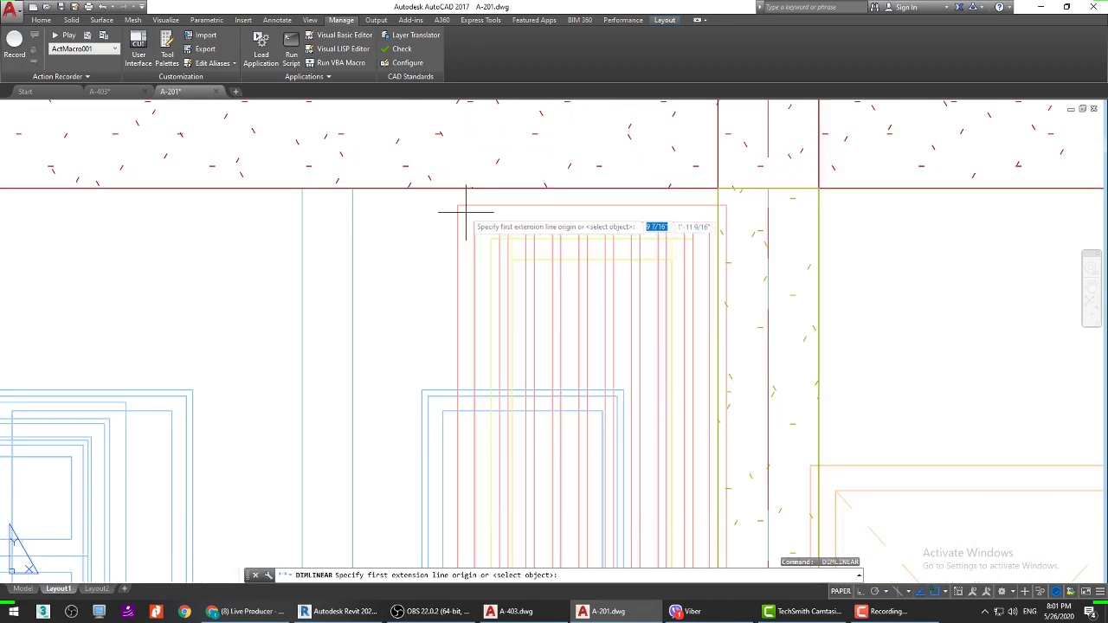
{"action": "left_click", "coordinate": [458, 208]}
{"action": "scroll", "coordinate": [474, 279], "scroll_direction": "down", "scroll_amount": 10}
{"action": "scroll", "coordinate": [476, 284], "scroll_direction": "up", "scroll_amount": 7}
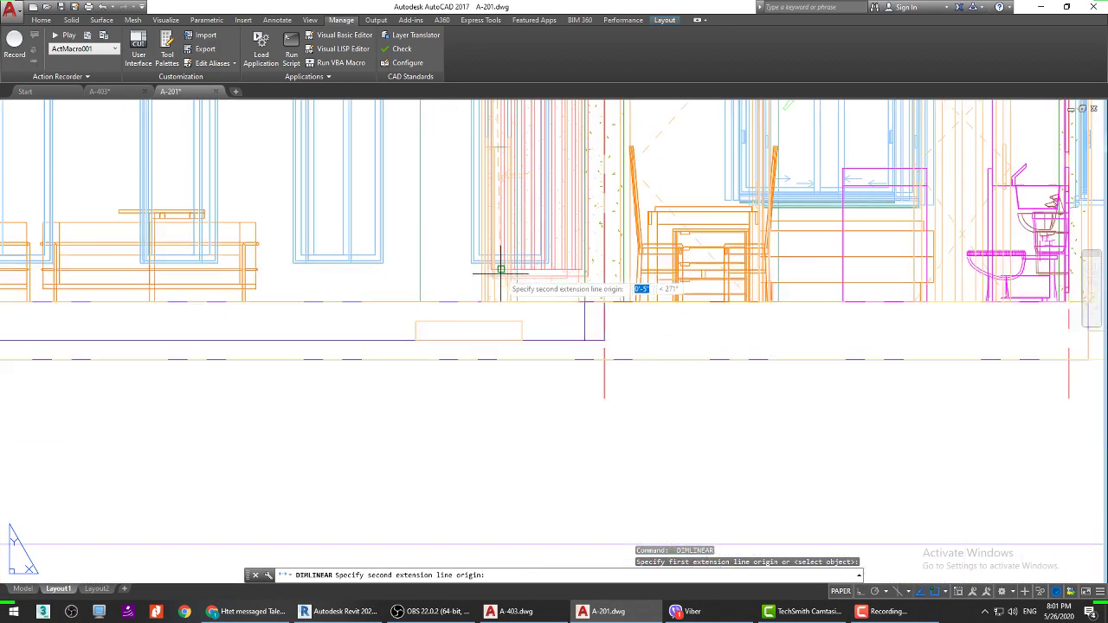
{"action": "left_click", "coordinate": [476, 285]}
{"action": "scroll", "coordinate": [476, 285], "scroll_direction": "down", "scroll_amount": 8}
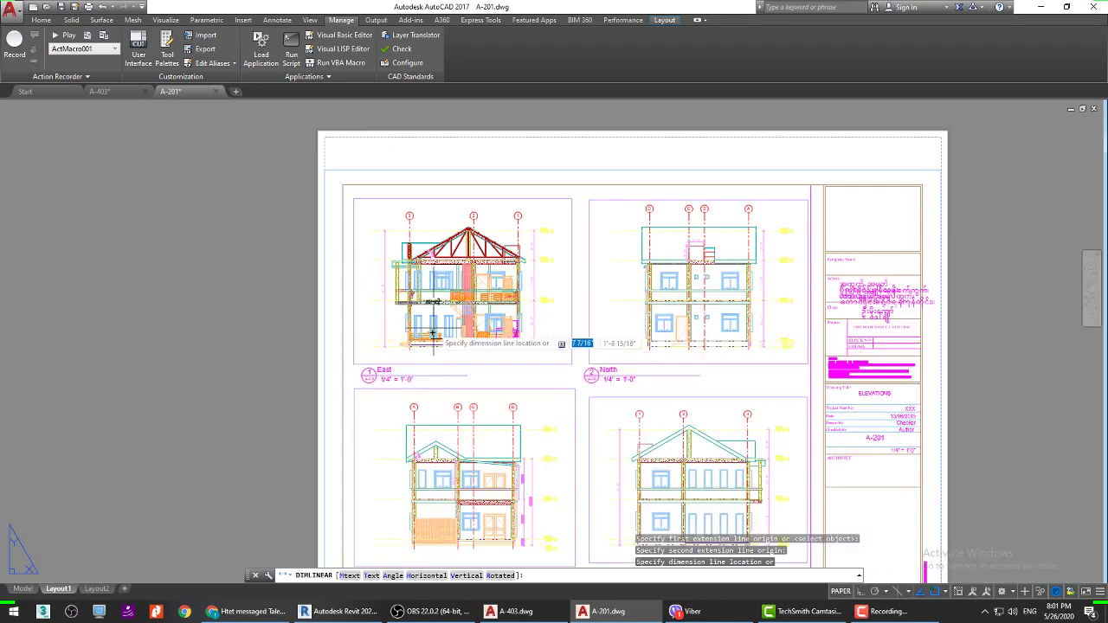
{"action": "scroll", "coordinate": [295, 321], "scroll_direction": "up", "scroll_amount": 6}
{"action": "key", "text": "Escape"}
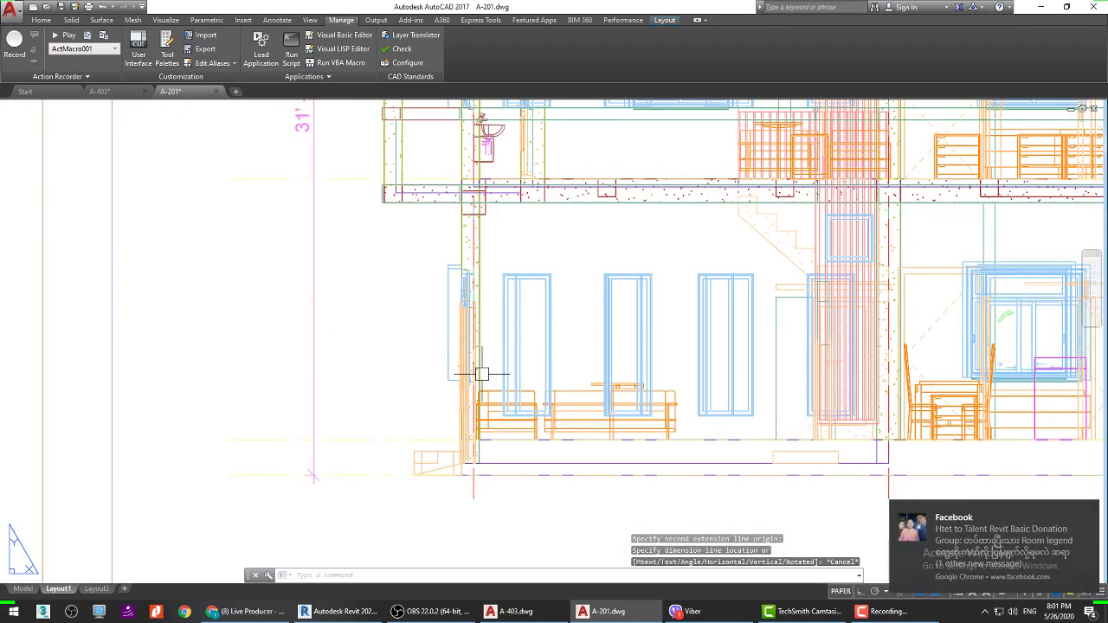
Step: Switch to Revit and set the F7 window type's width to 2' 8" and height to 20'
{"action": "left_click", "coordinate": [339, 611]}
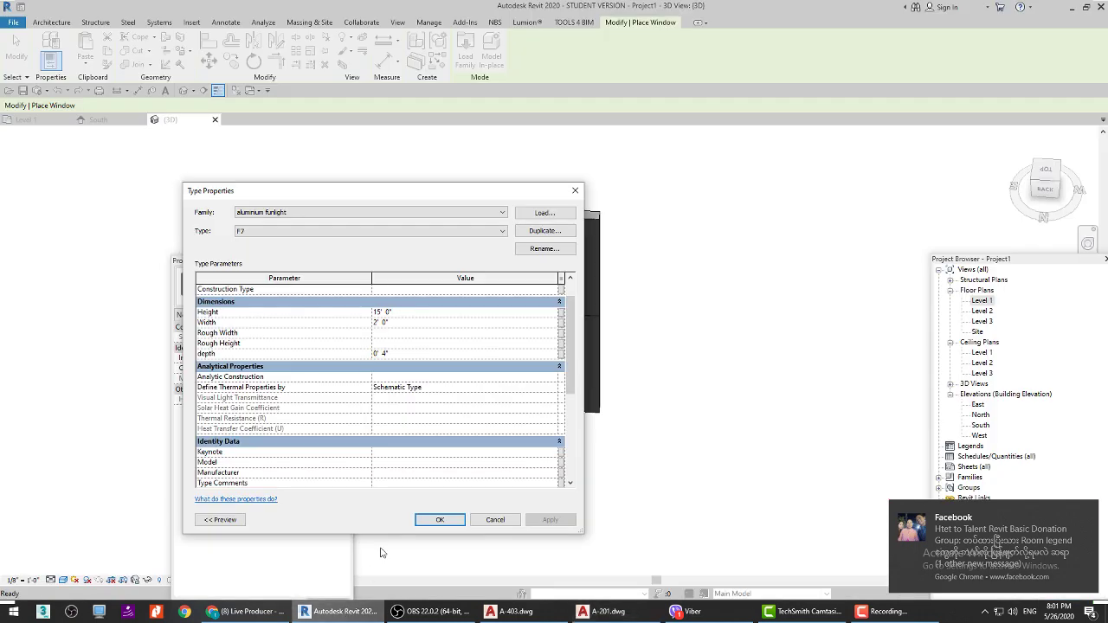
{"action": "left_click", "coordinate": [390, 324]}
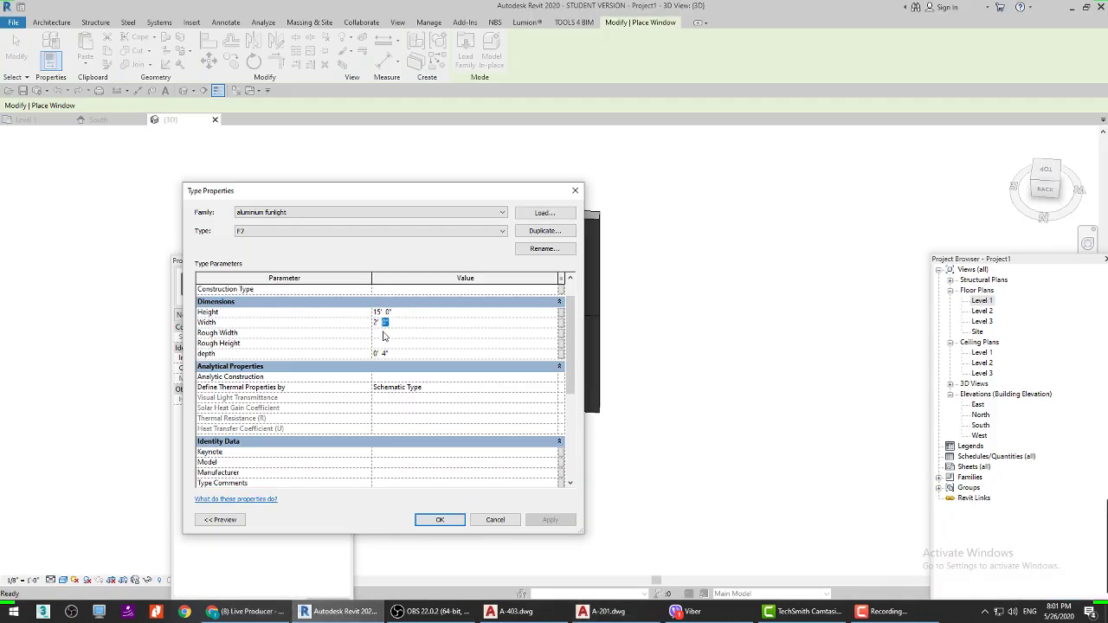
{"action": "type", "text": "2' 8"}
{"action": "left_click", "coordinate": [402, 313]}
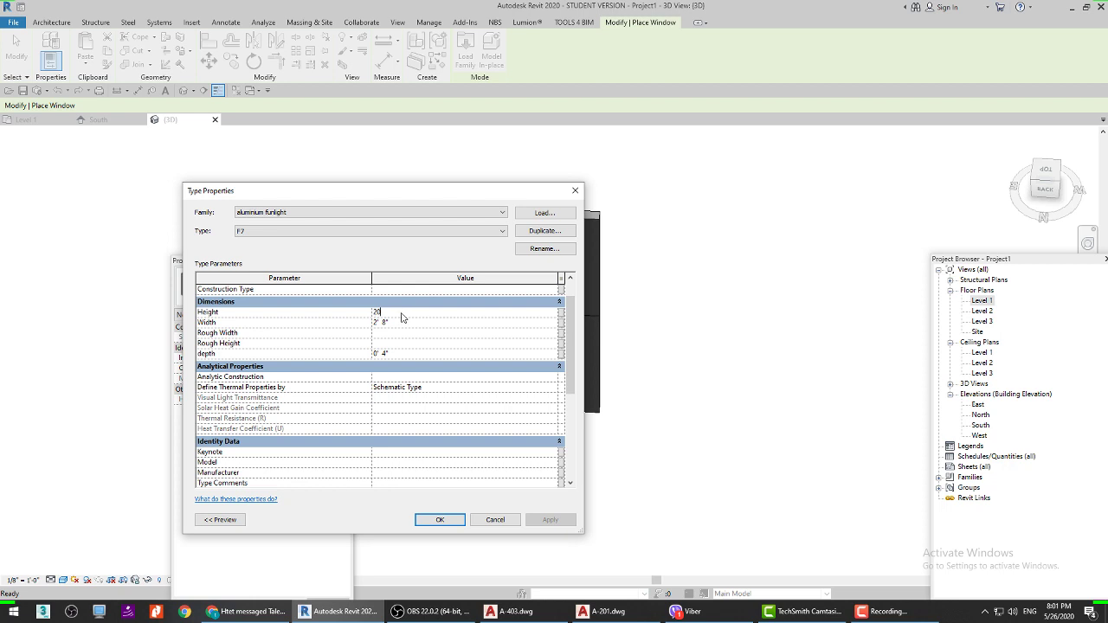
{"action": "left_click", "coordinate": [439, 520]}
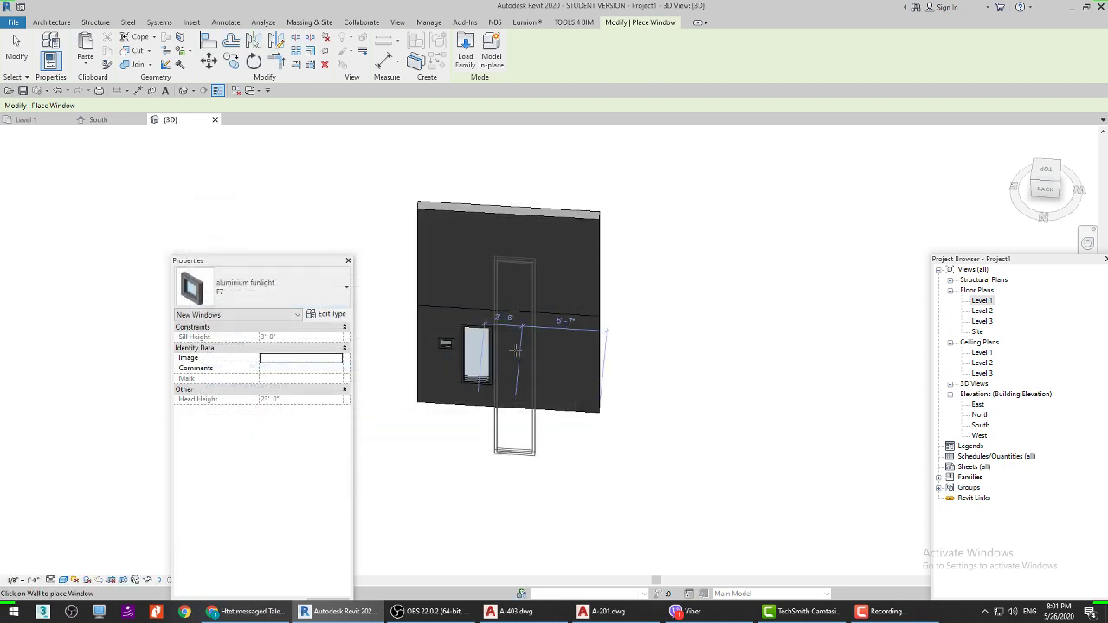
Step: Place one F7 window in the wall beside the F2 window and end window placement
{"action": "left_click", "coordinate": [537, 311]}
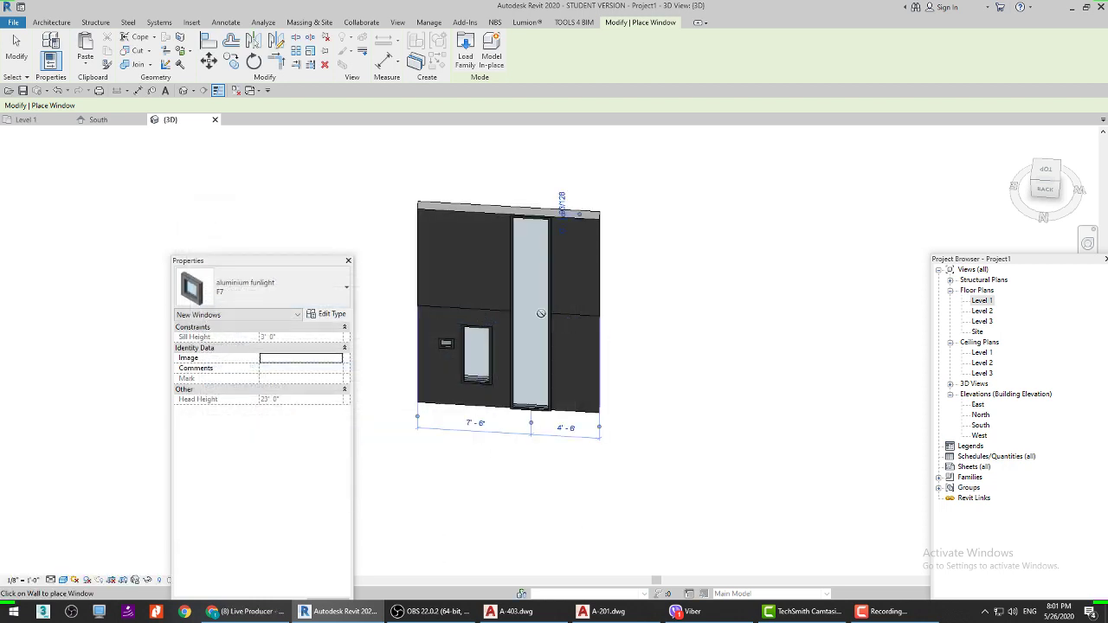
{"action": "key", "text": "Escape"}
{"action": "key", "text": "Escape"}
Step: Open the South elevation and raise Level 3 to an elevation of 24' 6"
{"action": "double_click", "coordinate": [980, 425]}
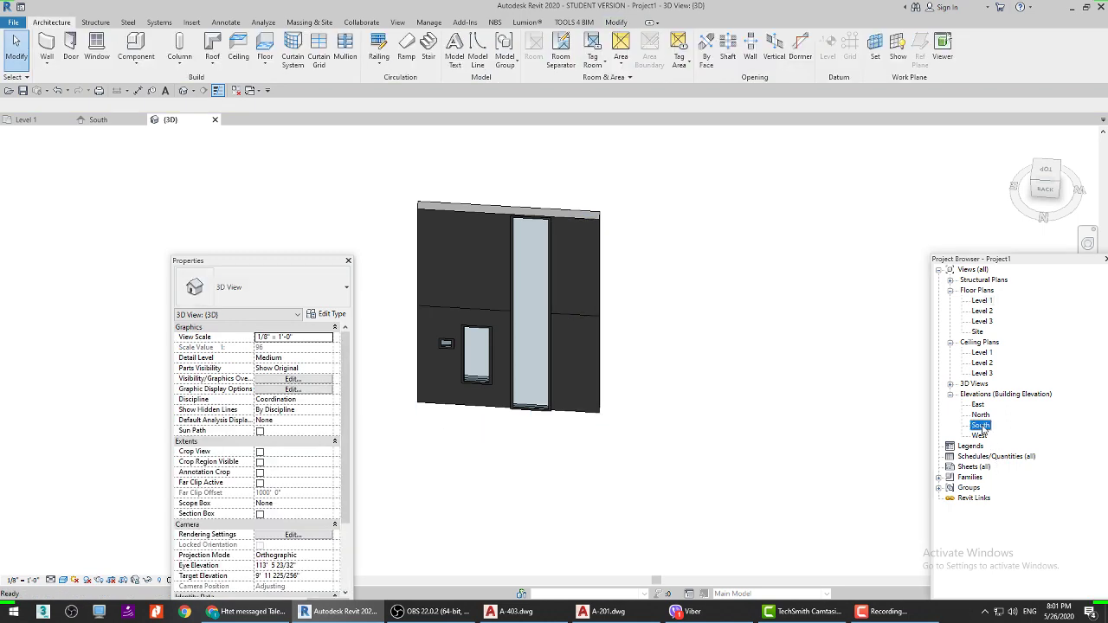
{"action": "left_click", "coordinate": [743, 291]}
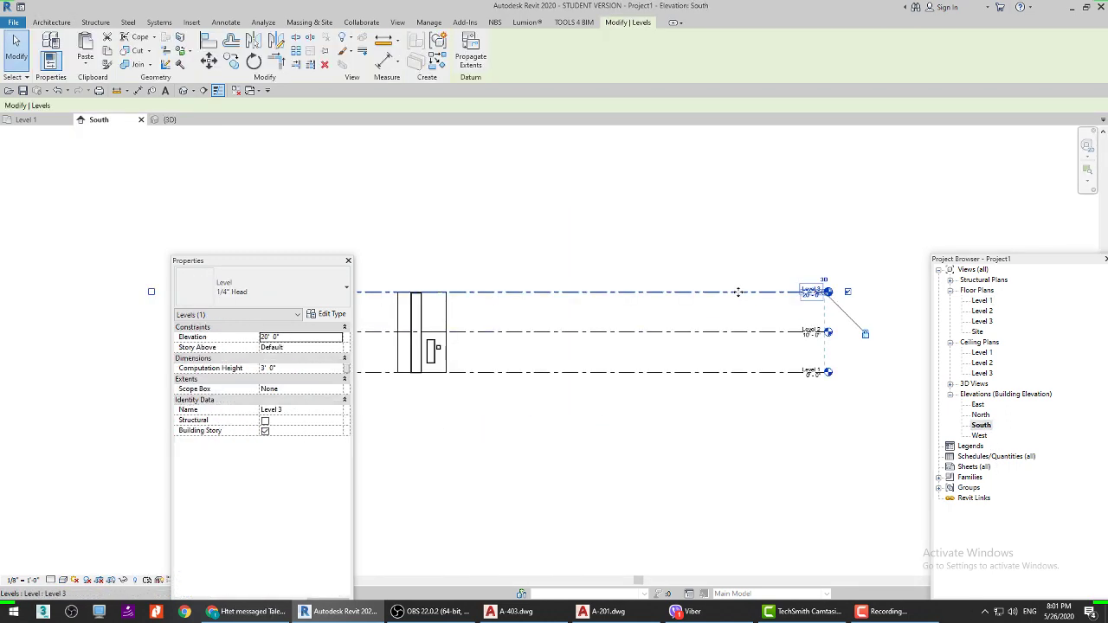
{"action": "left_click_drag", "start_coordinate": [737, 292], "coordinate": [724, 273]}
{"action": "left_click", "coordinate": [586, 240]}
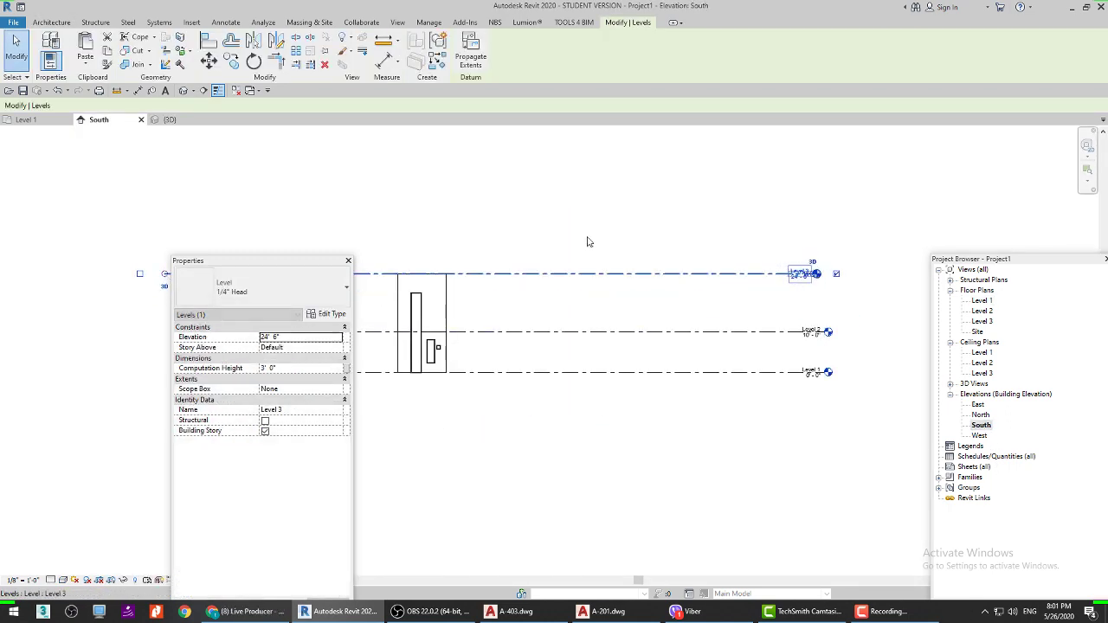
Step: Return to the 3D view and set the placed F7 window's sill height to 1'
{"action": "left_click", "coordinate": [170, 121]}
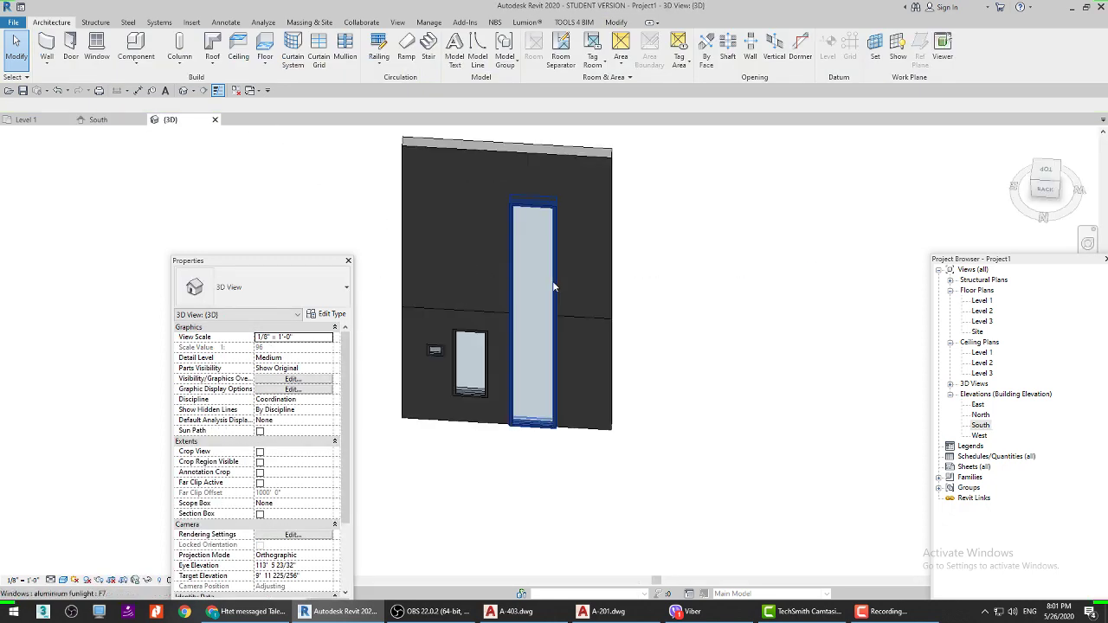
{"action": "left_click", "coordinate": [543, 283]}
{"action": "left_click", "coordinate": [316, 347]}
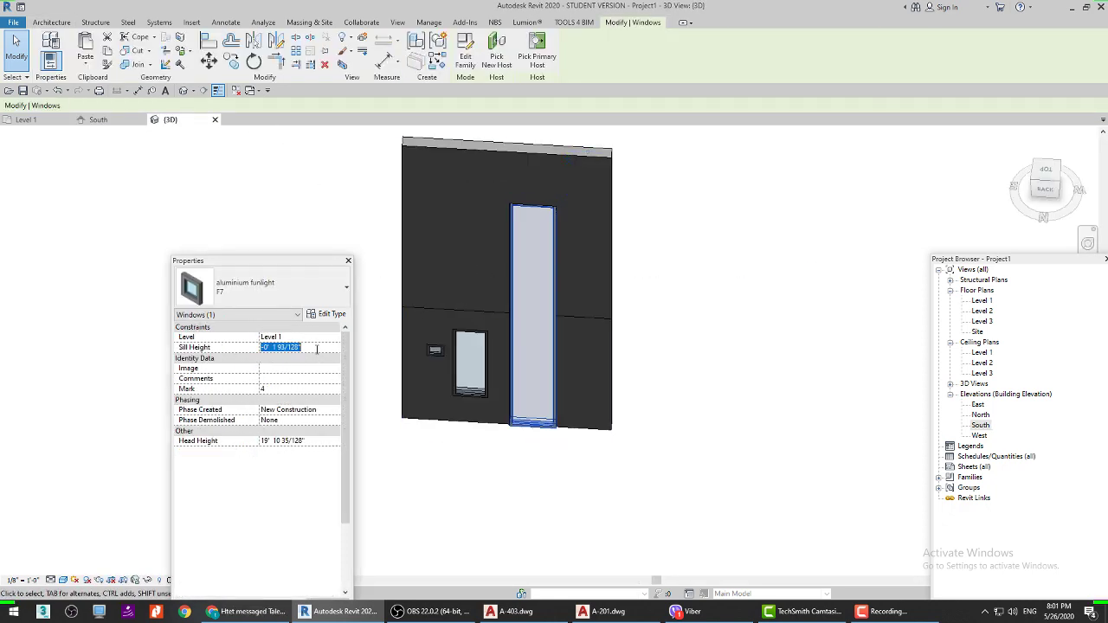
{"action": "type", "text": "1"}
{"action": "key", "text": "Return"}
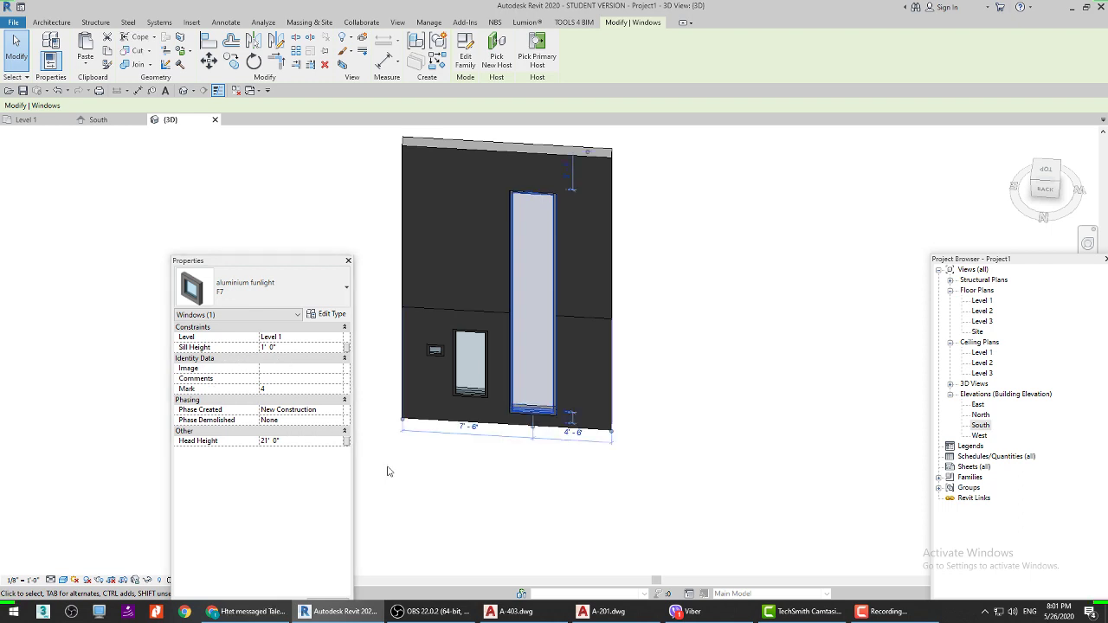
{"action": "left_click_drag", "start_coordinate": [262, 263], "coordinate": [237, 211]}
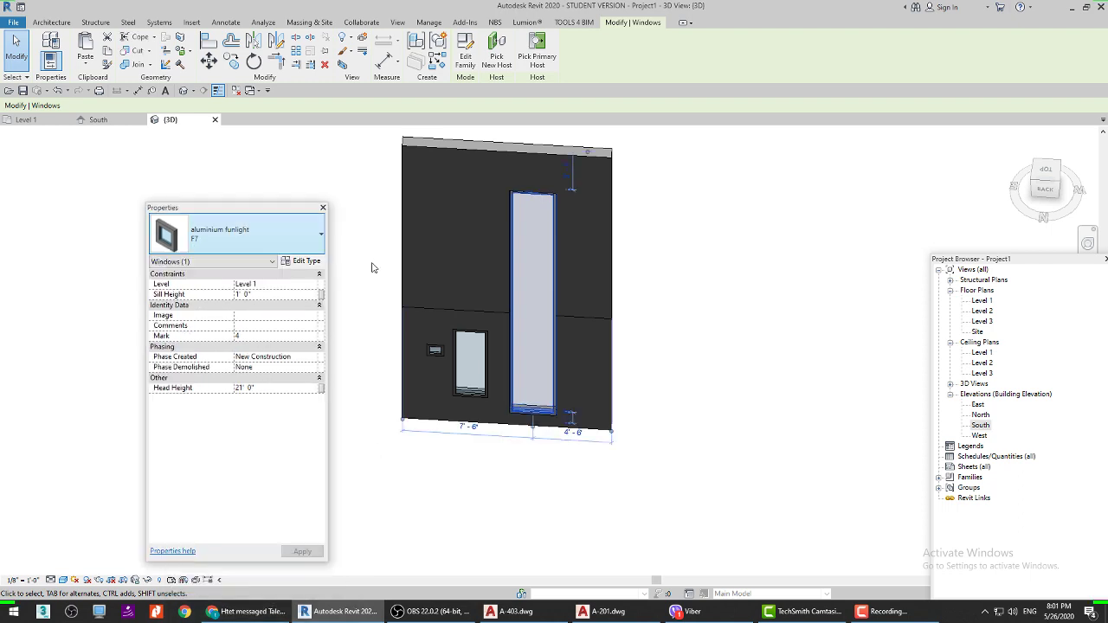
{"action": "left_click", "coordinate": [670, 282]}
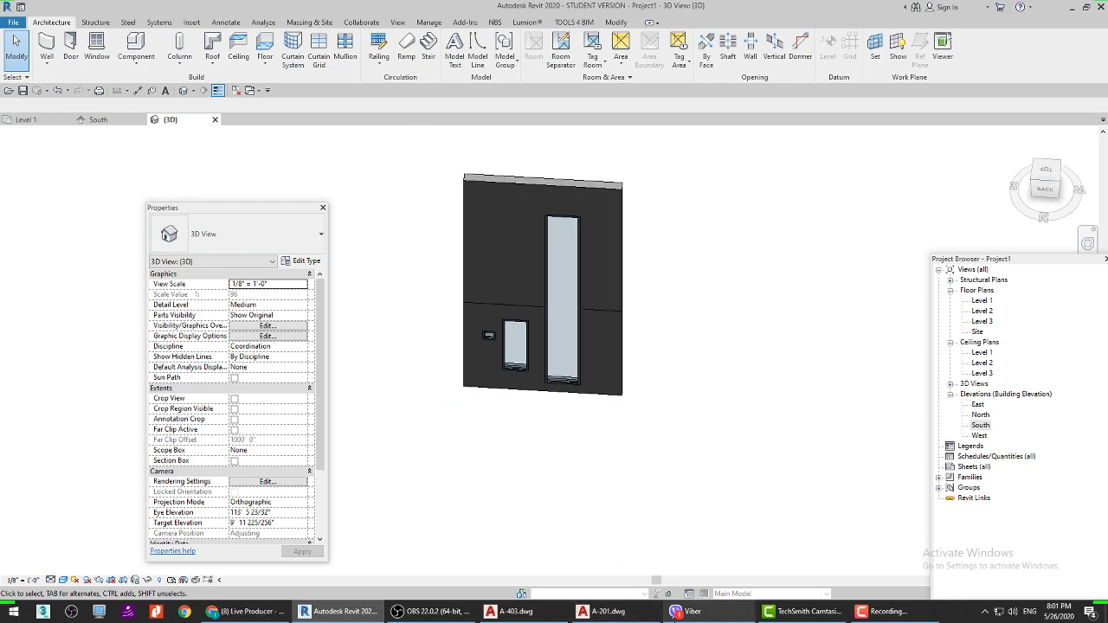
Step: Switch to A-201.dwg in AutoCAD and try to measure the striped panel's border at its upper corner with DIST
{"action": "left_click", "coordinate": [605, 611]}
{"action": "scroll", "coordinate": [542, 474], "scroll_direction": "down", "scroll_amount": 5}
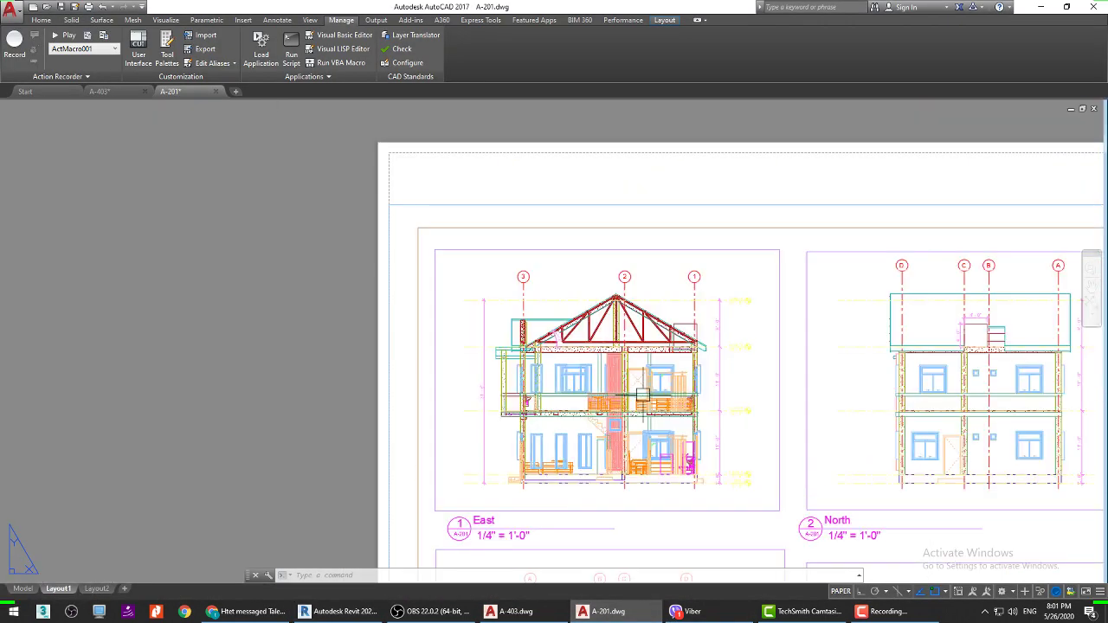
{"action": "scroll", "coordinate": [599, 336], "scroll_direction": "up", "scroll_amount": 4}
{"action": "scroll", "coordinate": [589, 357], "scroll_direction": "up", "scroll_amount": 5}
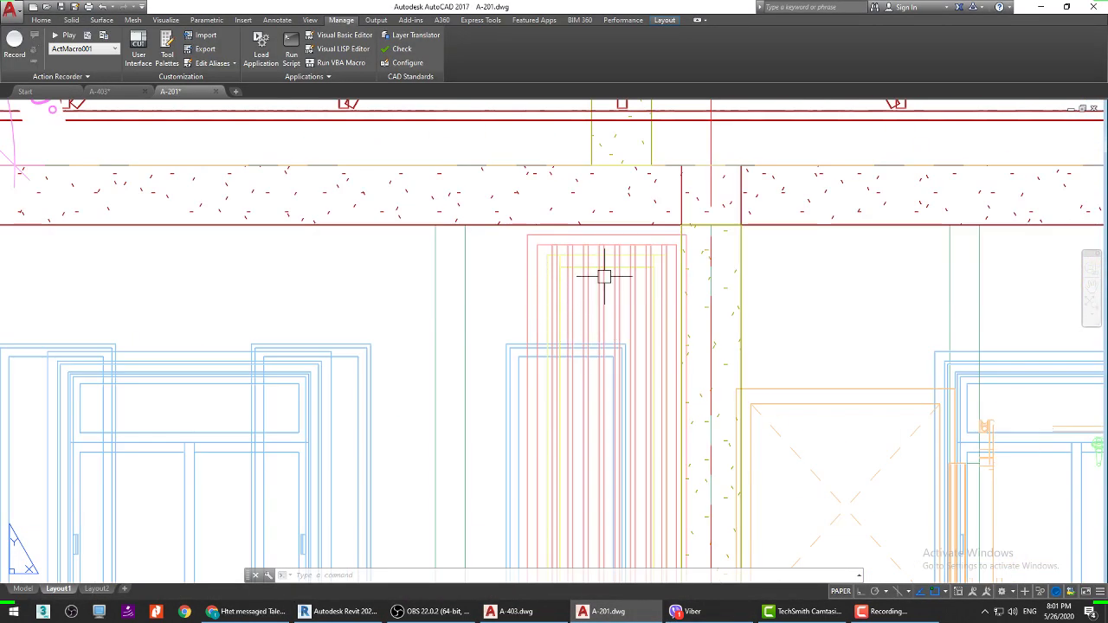
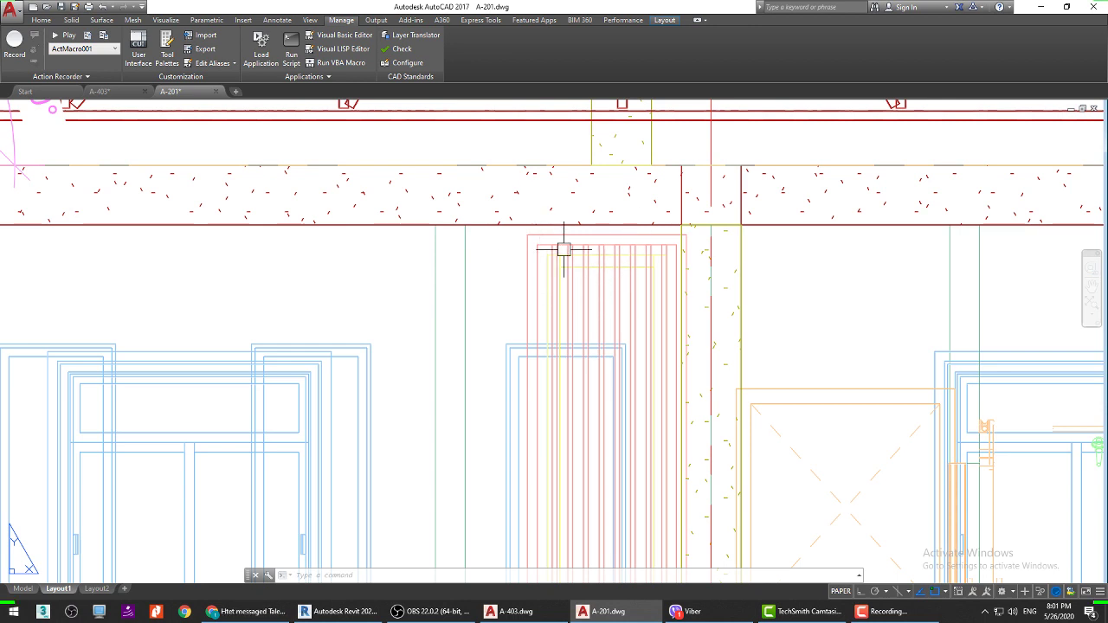
{"action": "type", "text": "di"}
{"action": "key", "text": "Return"}
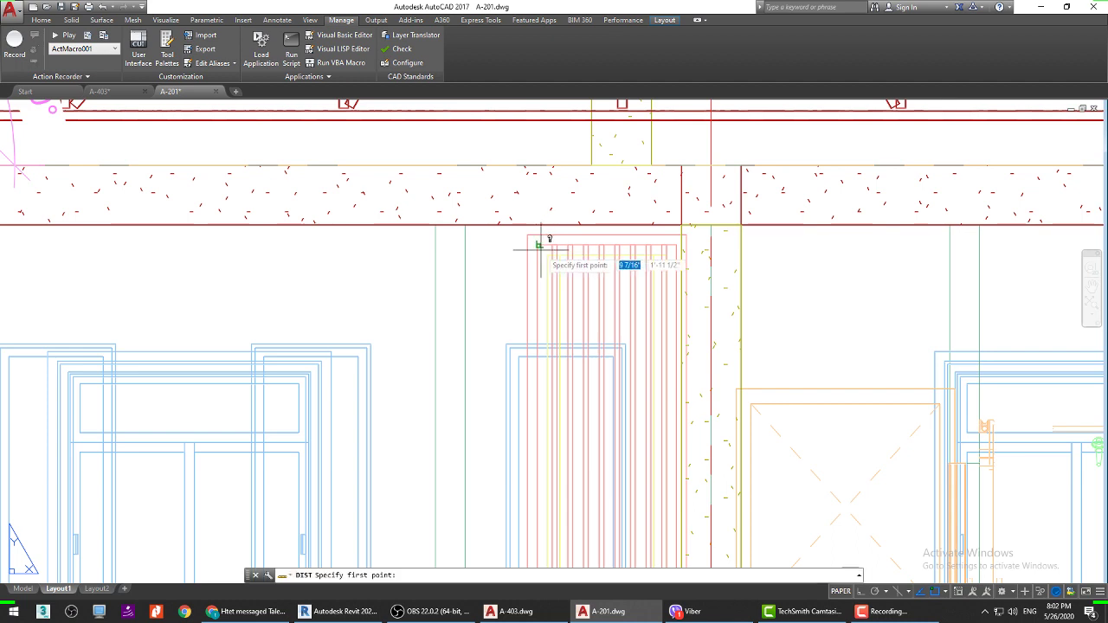
{"action": "scroll", "coordinate": [535, 239], "scroll_direction": "up", "scroll_amount": 4}
{"action": "left_click", "coordinate": [528, 237]}
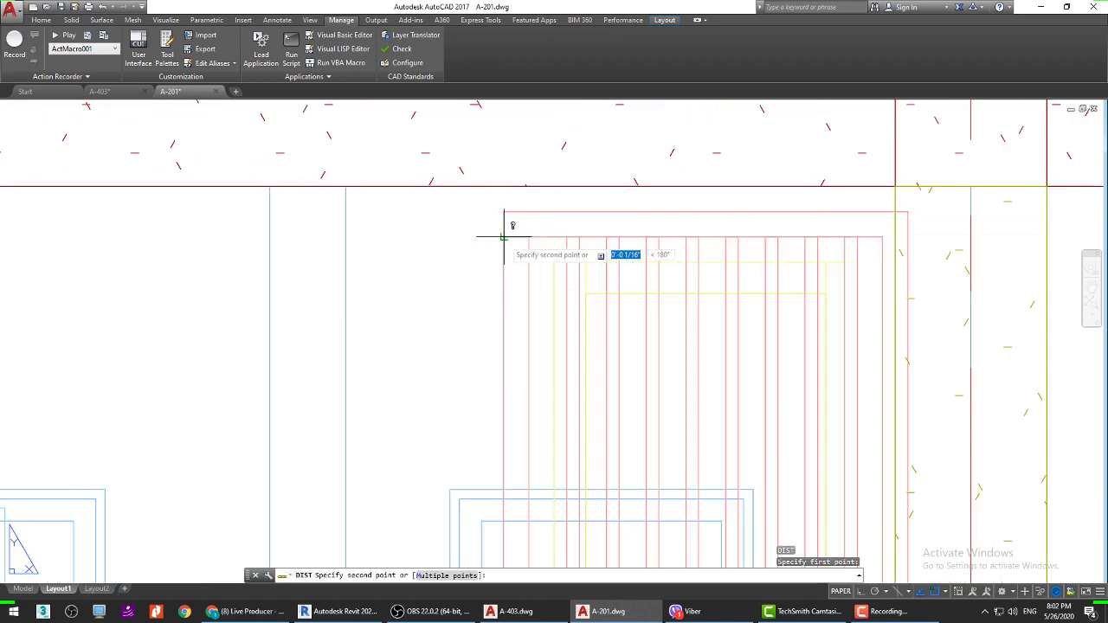
{"action": "key", "text": "Escape"}
Step: Measure the width of the striped panel's outer border with a temporary linear dimension between its inner and outer edges
{"action": "type", "text": "dli"}
{"action": "key", "text": "Return"}
{"action": "scroll", "coordinate": [502, 240], "scroll_direction": "up", "scroll_amount": 2}
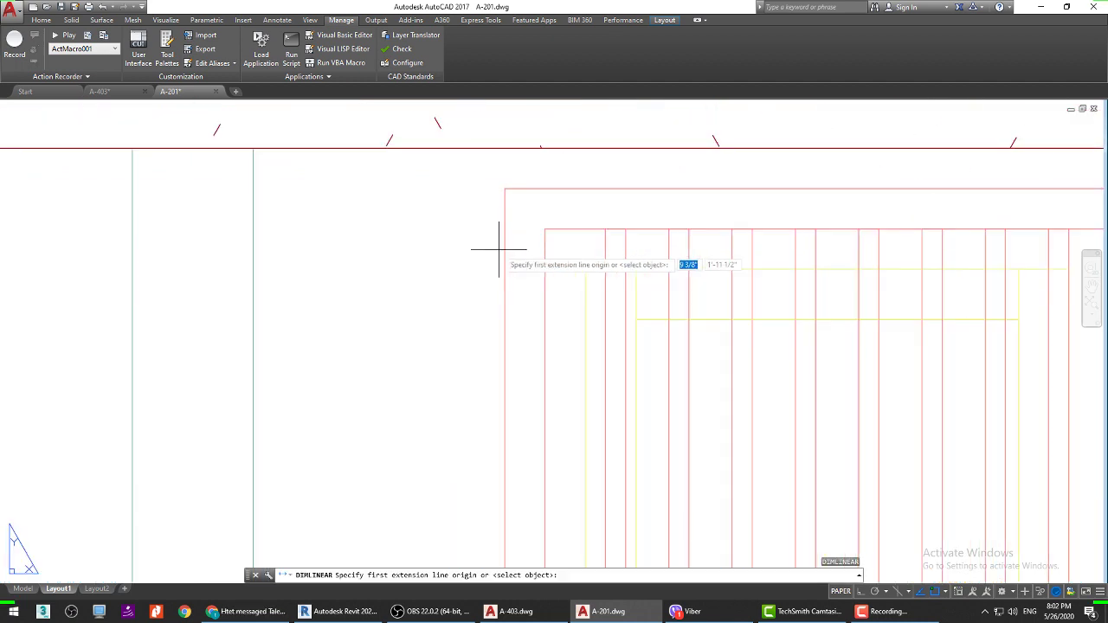
{"action": "left_click", "coordinate": [544, 229]}
{"action": "left_click", "coordinate": [502, 230]}
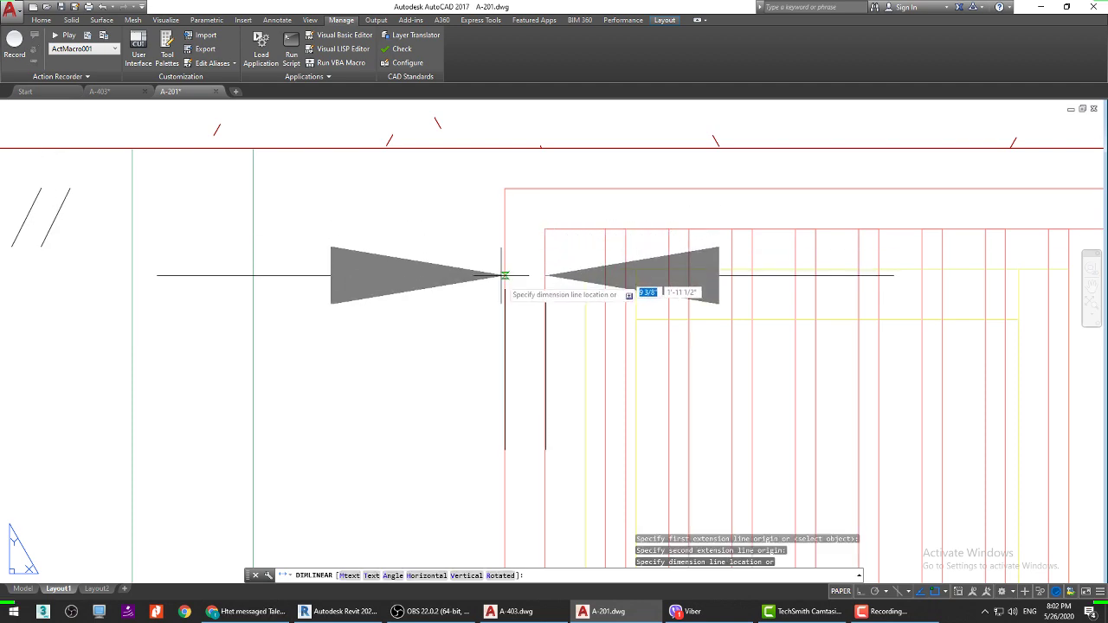
{"action": "scroll", "coordinate": [507, 285], "scroll_direction": "down", "scroll_amount": 5}
{"action": "scroll", "coordinate": [508, 295], "scroll_direction": "up", "scroll_amount": 4}
{"action": "key", "text": "Escape"}
{"action": "scroll", "coordinate": [512, 288], "scroll_direction": "down", "scroll_amount": 5}
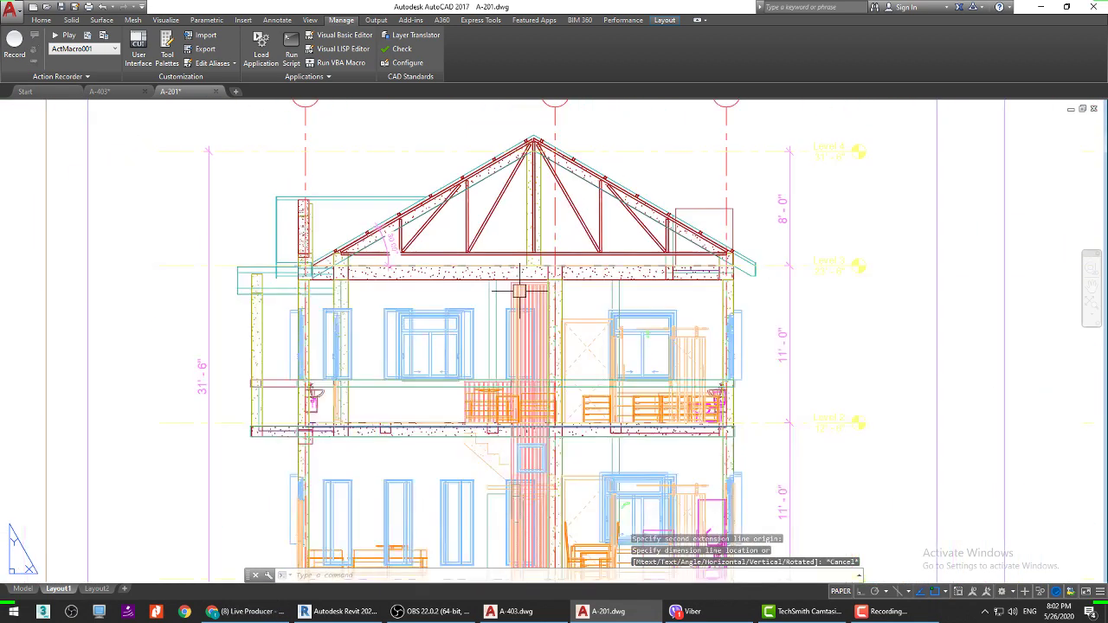
Step: Switch back to Revit and create an in-place model in the Walls category named DEC WALL
{"action": "left_click", "coordinate": [338, 610]}
{"action": "middle_click_drag", "start_coordinate": [525, 327], "coordinate": [545, 232], "text": "shift"}
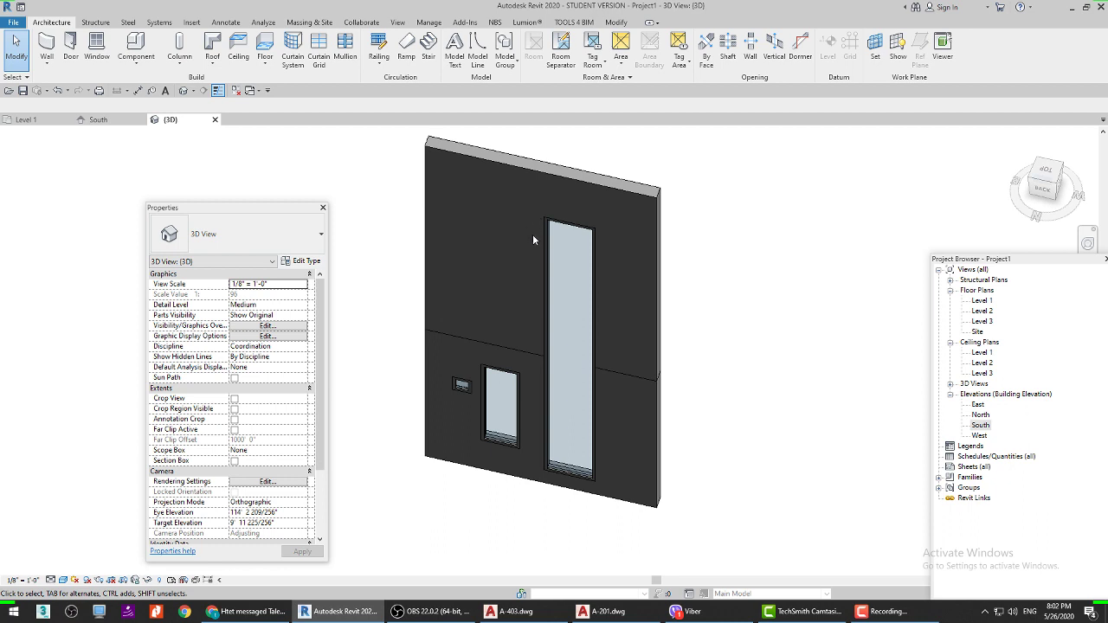
{"action": "middle_click_drag", "start_coordinate": [532, 234], "coordinate": [524, 223]}
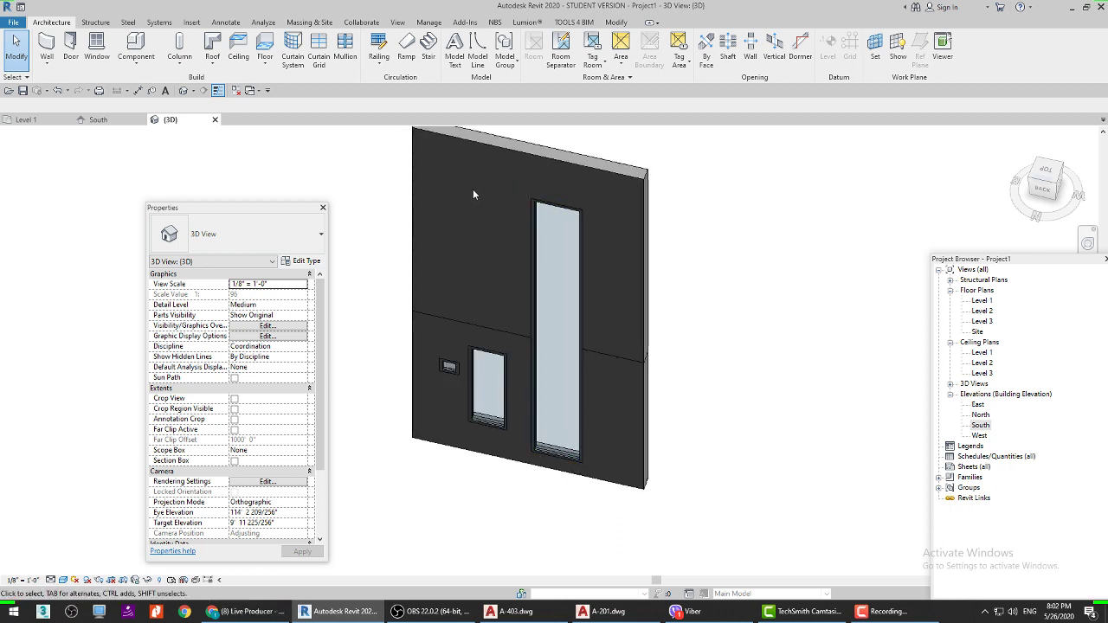
{"action": "left_click", "coordinate": [136, 57]}
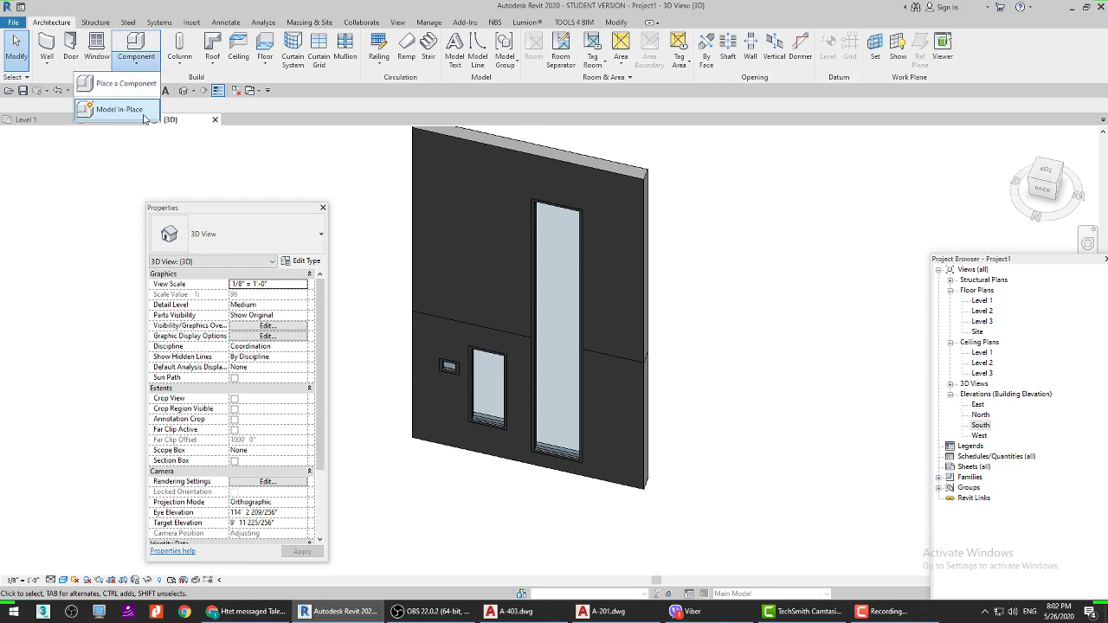
{"action": "left_click", "coordinate": [143, 112]}
{"action": "left_click", "coordinate": [238, 611]}
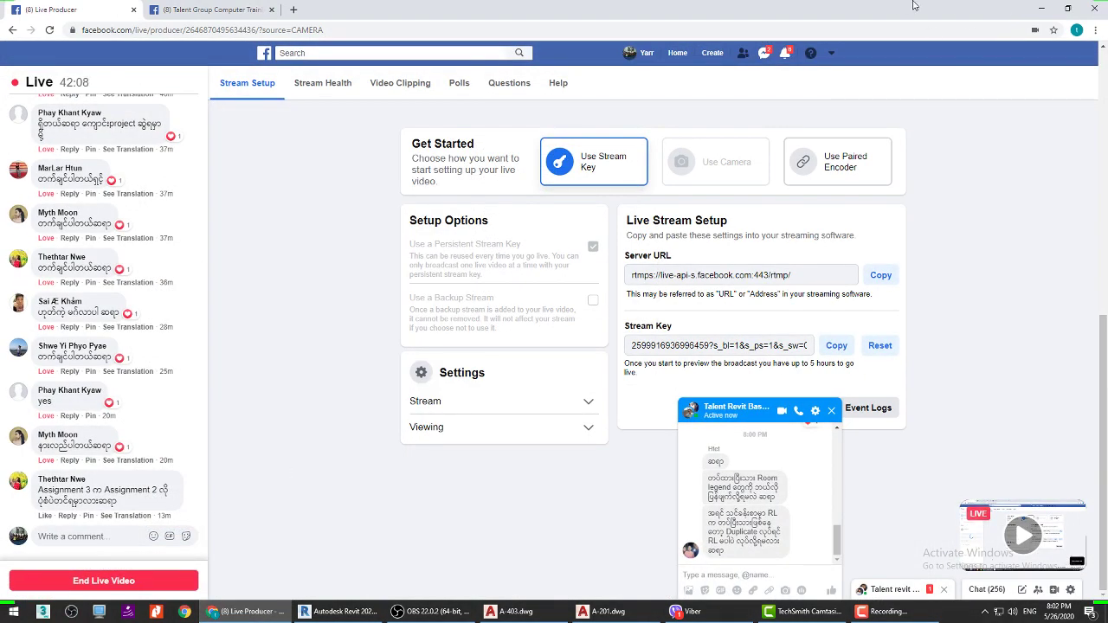
{"action": "left_click", "coordinate": [1038, 10]}
{"action": "left_click", "coordinate": [500, 248]}
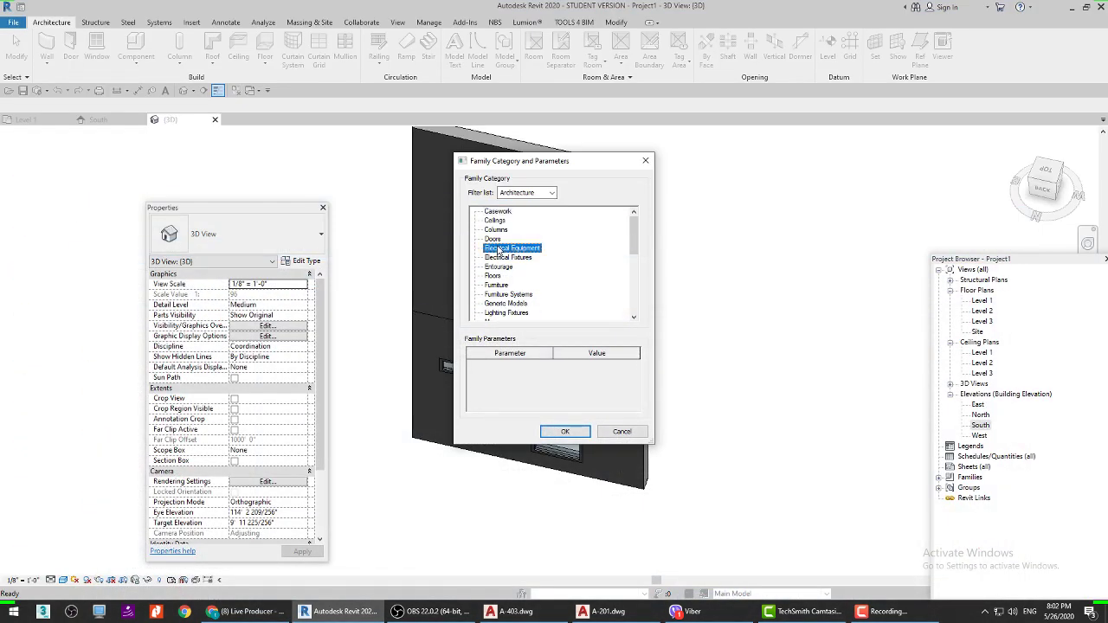
{"action": "key", "text": "w"}
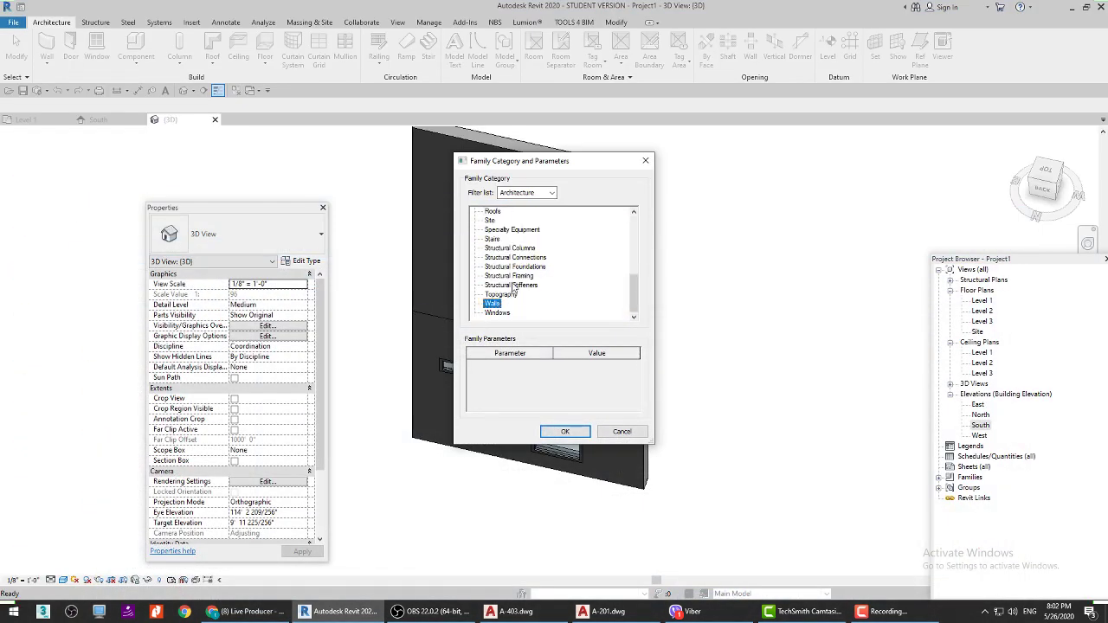
{"action": "left_click", "coordinate": [569, 430]}
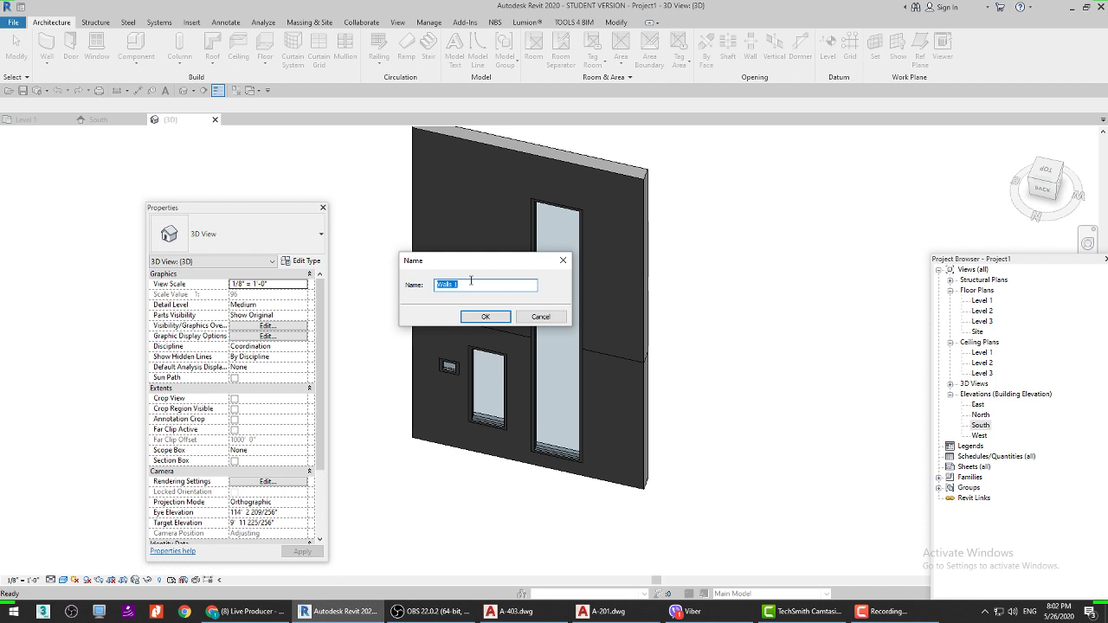
{"action": "type", "text": "DEC WALL"}
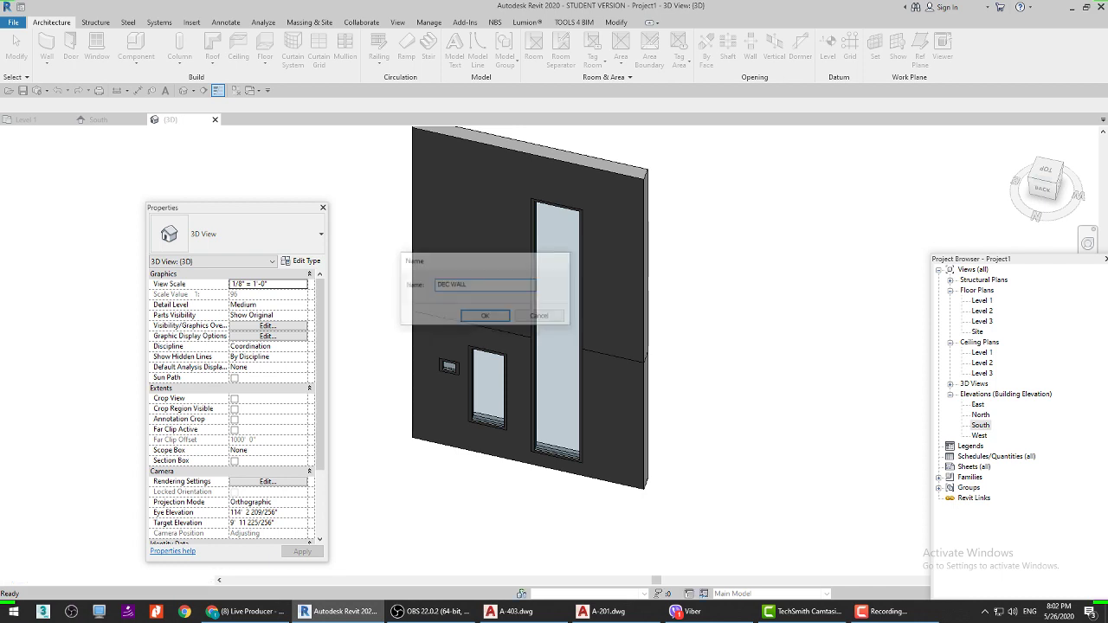
Step: Confirm the DEC WALL name and start an extrusion with its work plane picked on the wall's outer face
{"action": "key", "text": "Return"}
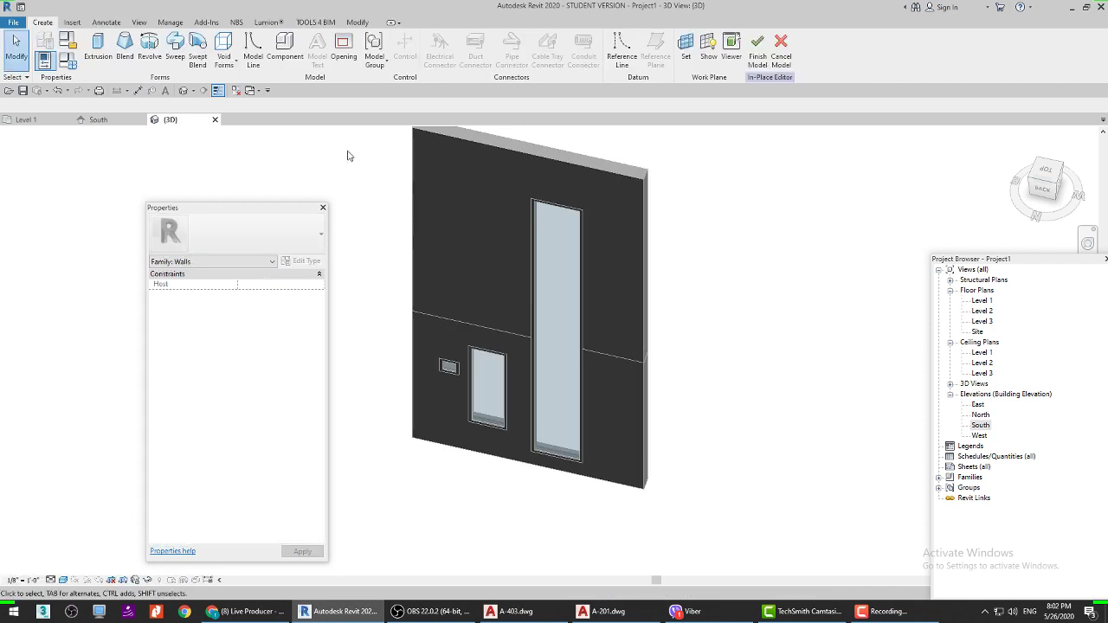
{"action": "left_click", "coordinate": [97, 59]}
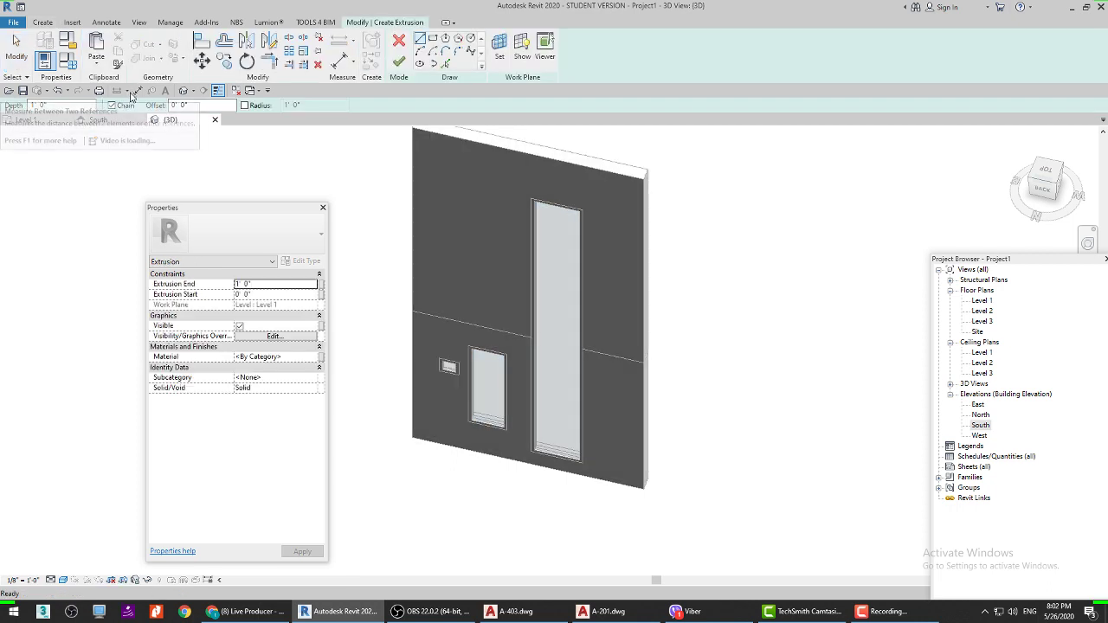
{"action": "left_click", "coordinate": [499, 48]}
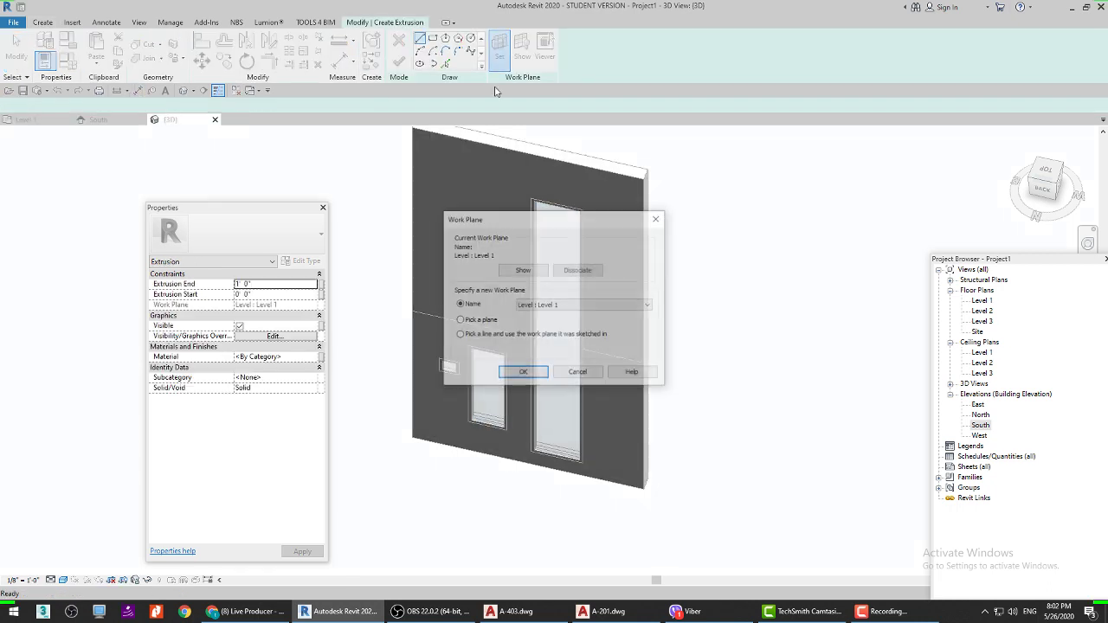
{"action": "left_click", "coordinate": [522, 373]}
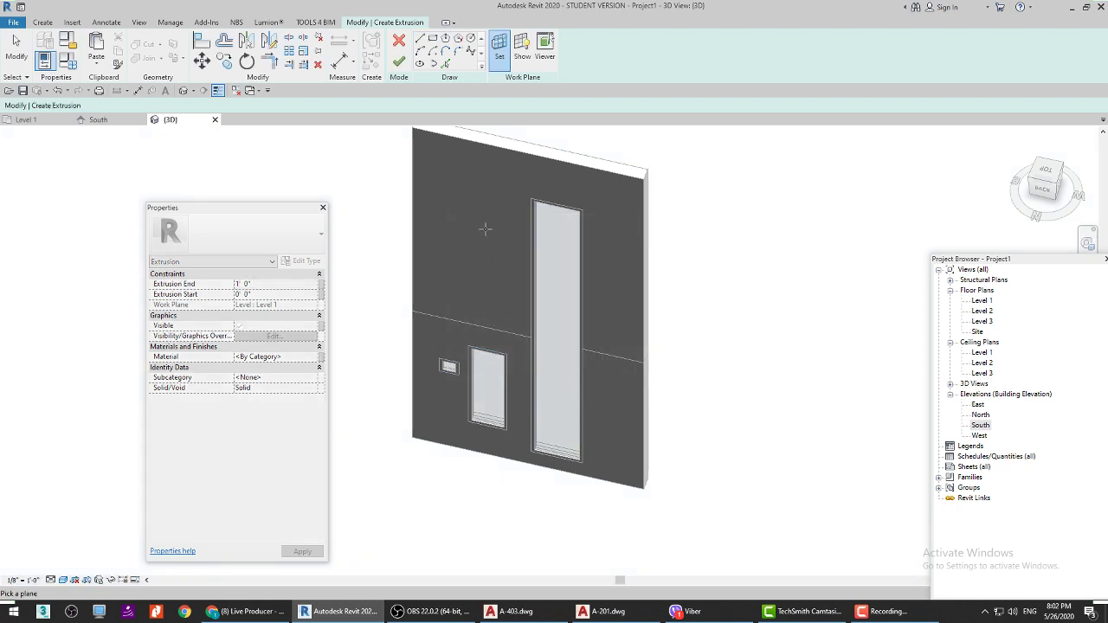
{"action": "left_click", "coordinate": [505, 150]}
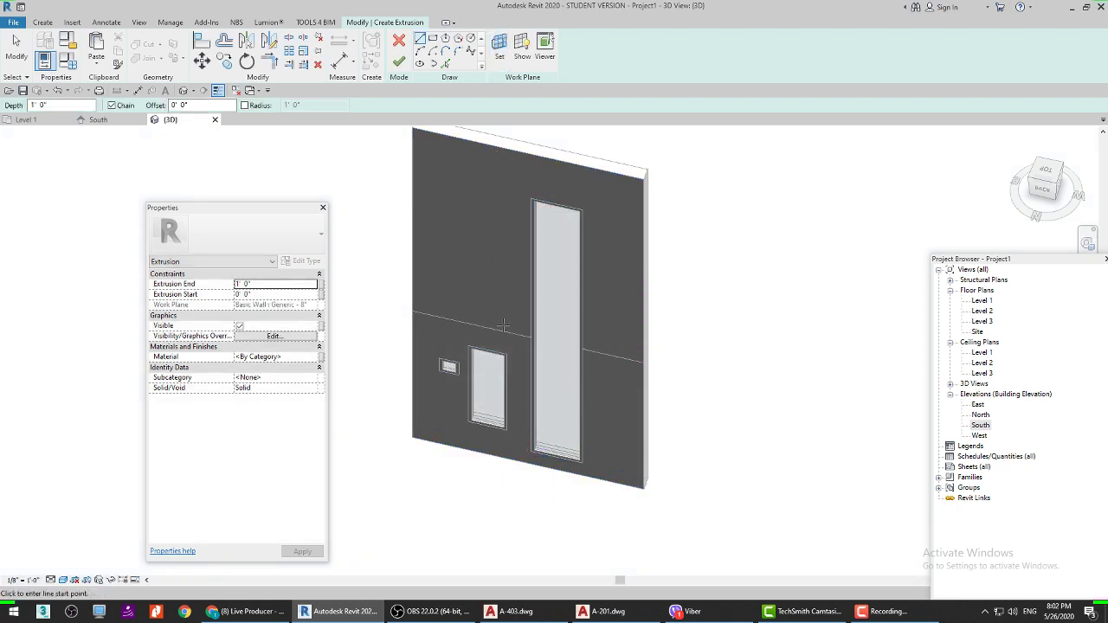
Step: Sketch a closed rectangle of lines along the outer frame edges of the tall F7 window
{"action": "scroll", "coordinate": [537, 418], "scroll_direction": "up", "scroll_amount": 3}
{"action": "left_click", "coordinate": [535, 449]}
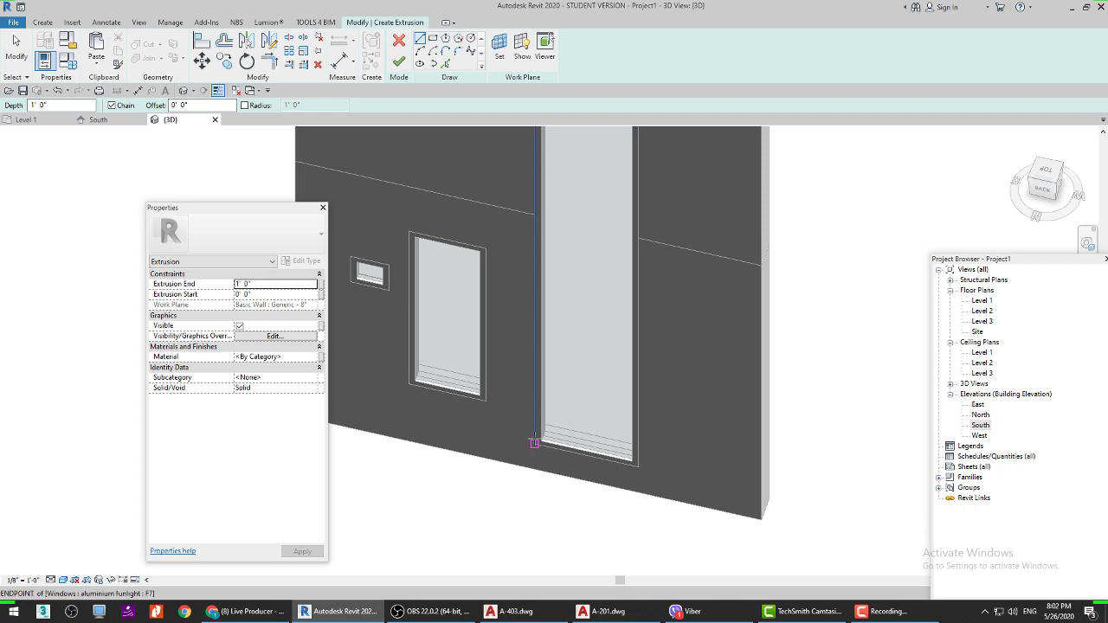
{"action": "scroll", "coordinate": [536, 450], "scroll_direction": "up", "scroll_amount": 2}
{"action": "scroll", "coordinate": [522, 456], "scroll_direction": "down", "scroll_amount": 3}
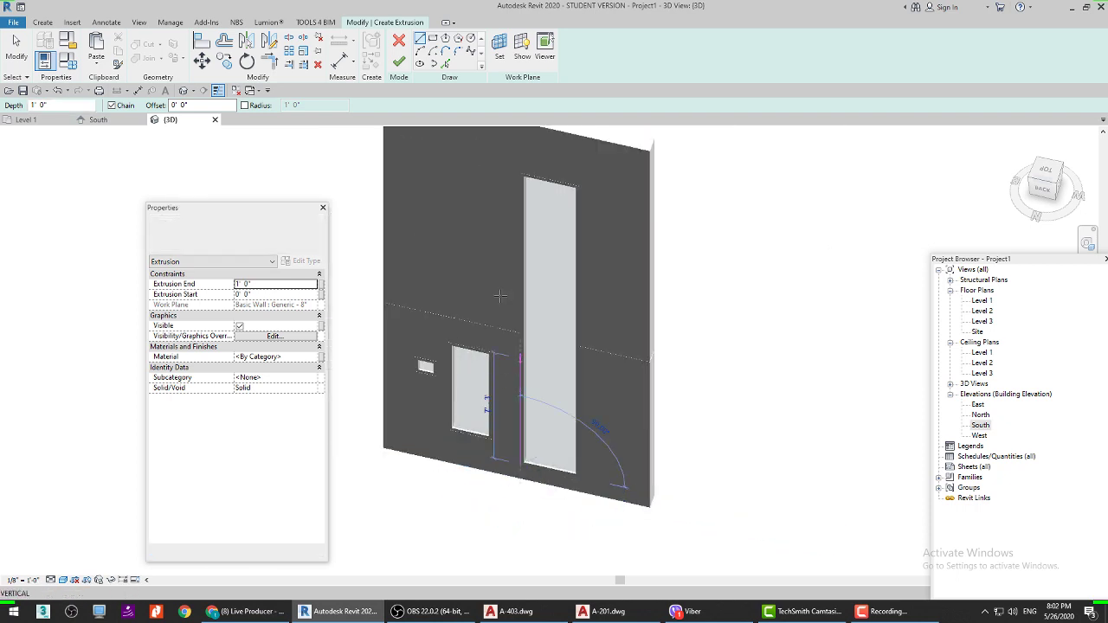
{"action": "scroll", "coordinate": [521, 162], "scroll_direction": "up", "scroll_amount": 4}
{"action": "scroll", "coordinate": [521, 163], "scroll_direction": "down", "scroll_amount": 2}
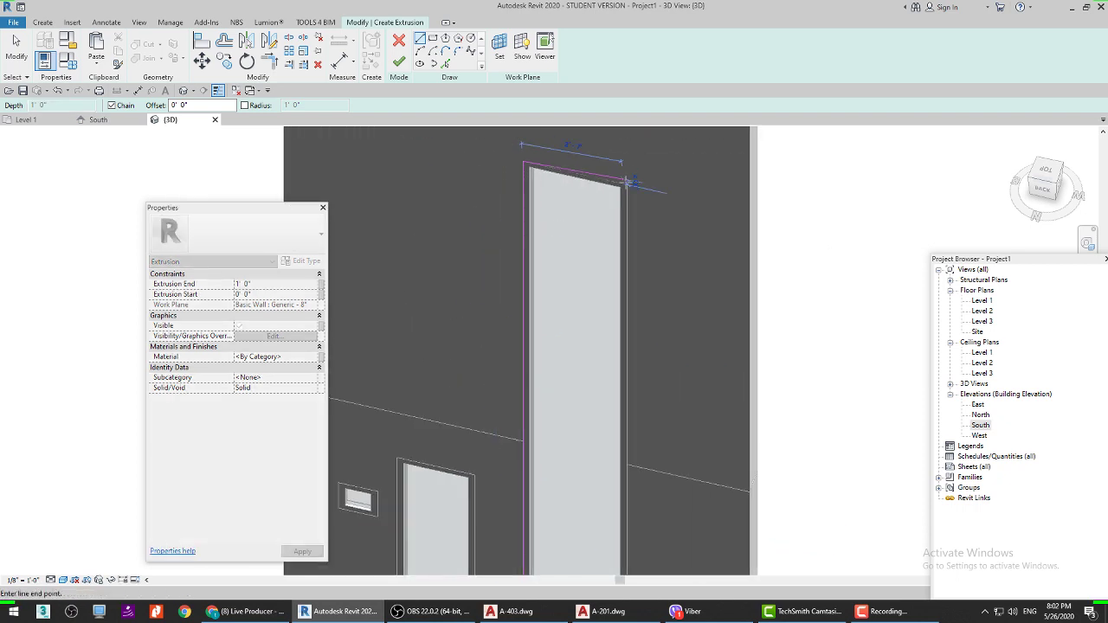
{"action": "left_click", "coordinate": [523, 163]}
{"action": "scroll", "coordinate": [553, 168], "scroll_direction": "down", "scroll_amount": 2}
{"action": "left_click", "coordinate": [615, 445]}
{"action": "scroll", "coordinate": [615, 445], "scroll_direction": "up", "scroll_amount": 4}
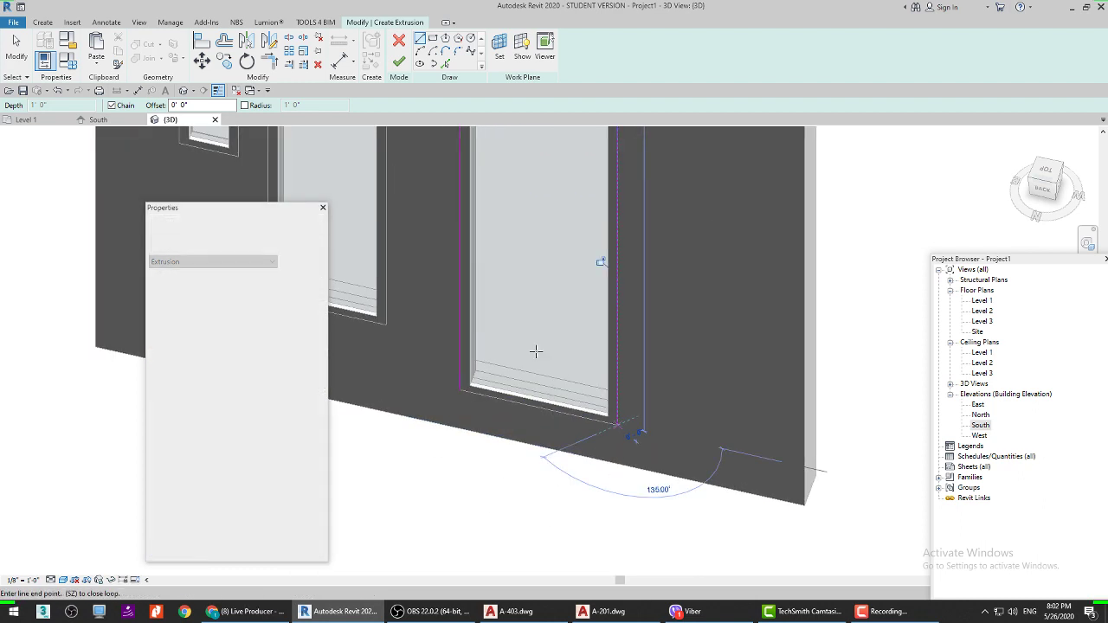
{"action": "left_click", "coordinate": [461, 392]}
{"action": "scroll", "coordinate": [462, 394], "scroll_direction": "down", "scroll_amount": 3}
{"action": "scroll", "coordinate": [461, 394], "scroll_direction": "down", "scroll_amount": 3}
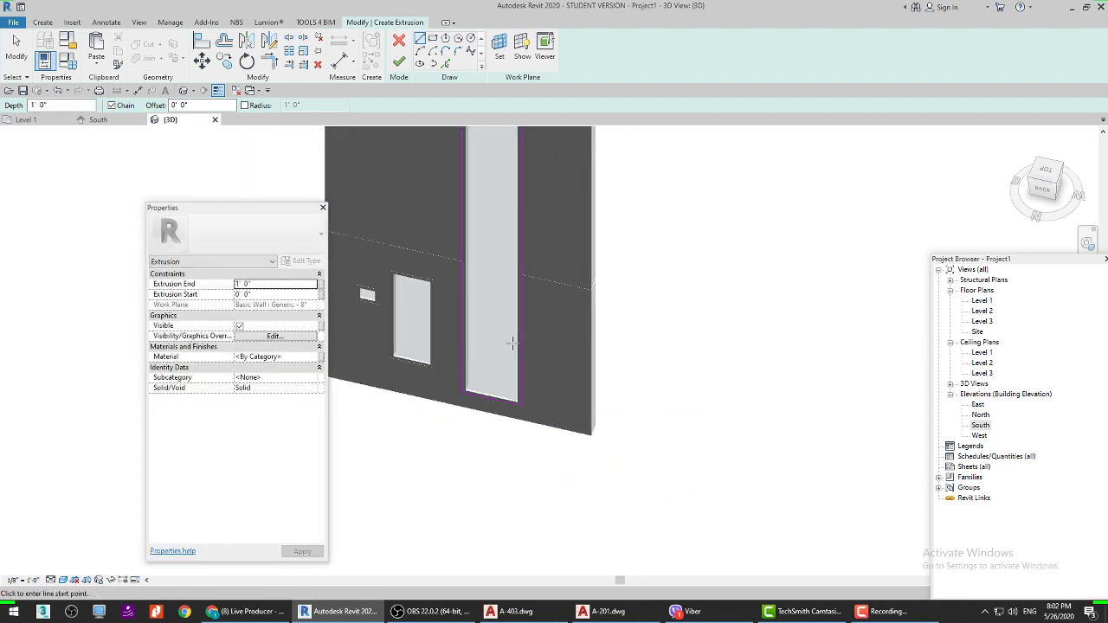
Step: Offset the sketched rectangle 0' 1" outward from the window frame without keeping the original lines
{"action": "left_click", "coordinate": [225, 41]}
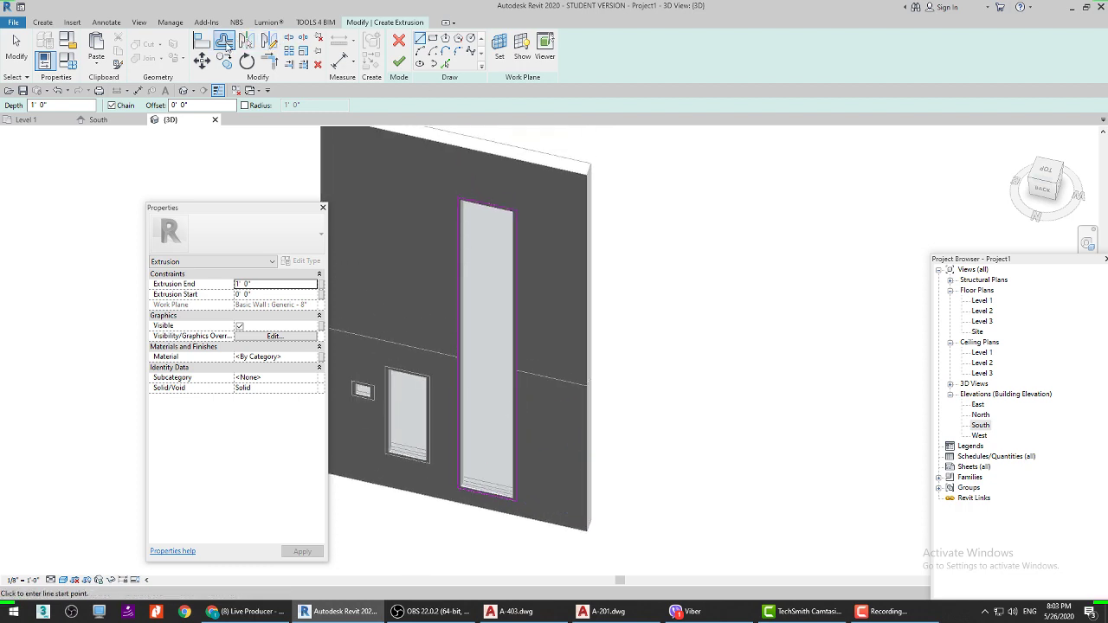
{"action": "type", "text": "0 2"}
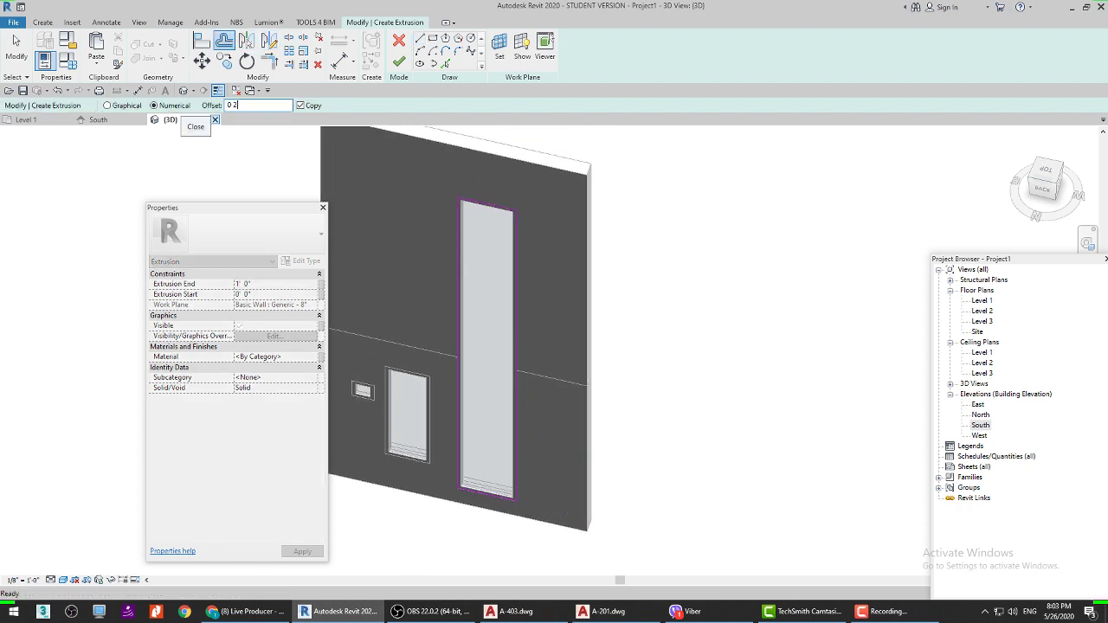
{"action": "scroll", "coordinate": [452, 219], "scroll_direction": "up", "scroll_amount": 2}
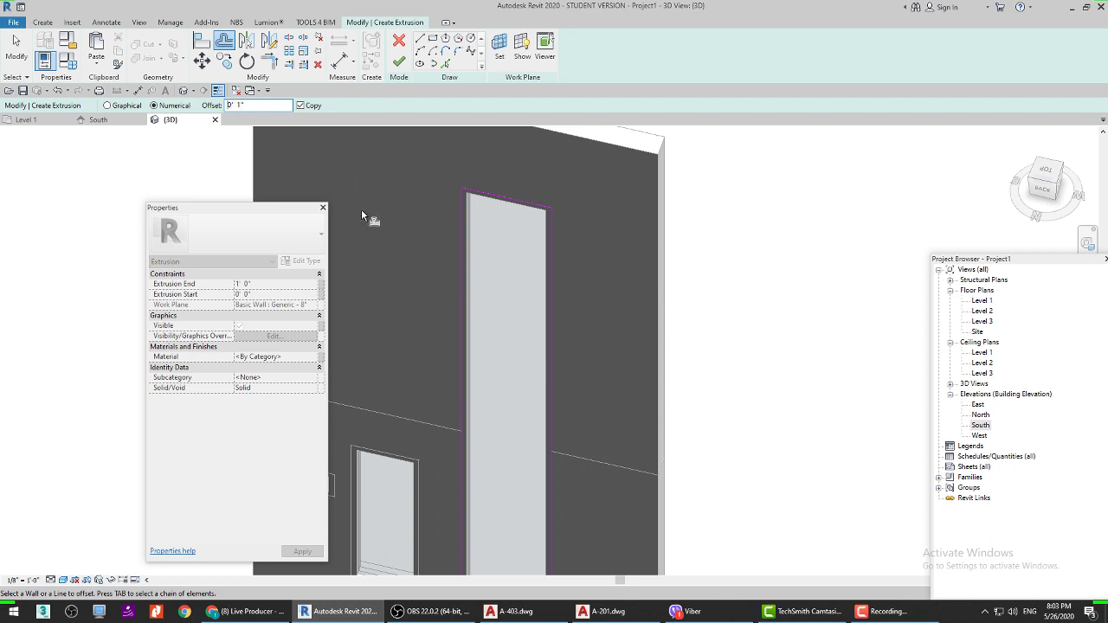
{"action": "key", "text": "Tab"}
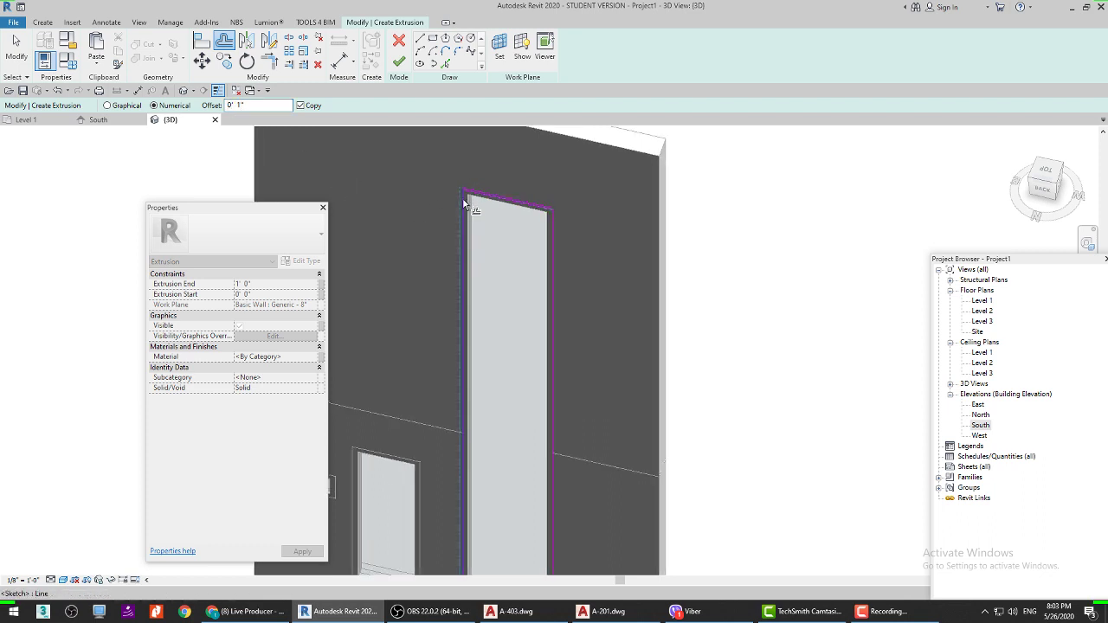
{"action": "left_click", "coordinate": [463, 197]}
{"action": "key", "text": "Escape"}
{"action": "scroll", "coordinate": [461, 190], "scroll_direction": "up", "scroll_amount": 2}
{"action": "key", "text": "o"}
{"action": "key", "text": "f"}
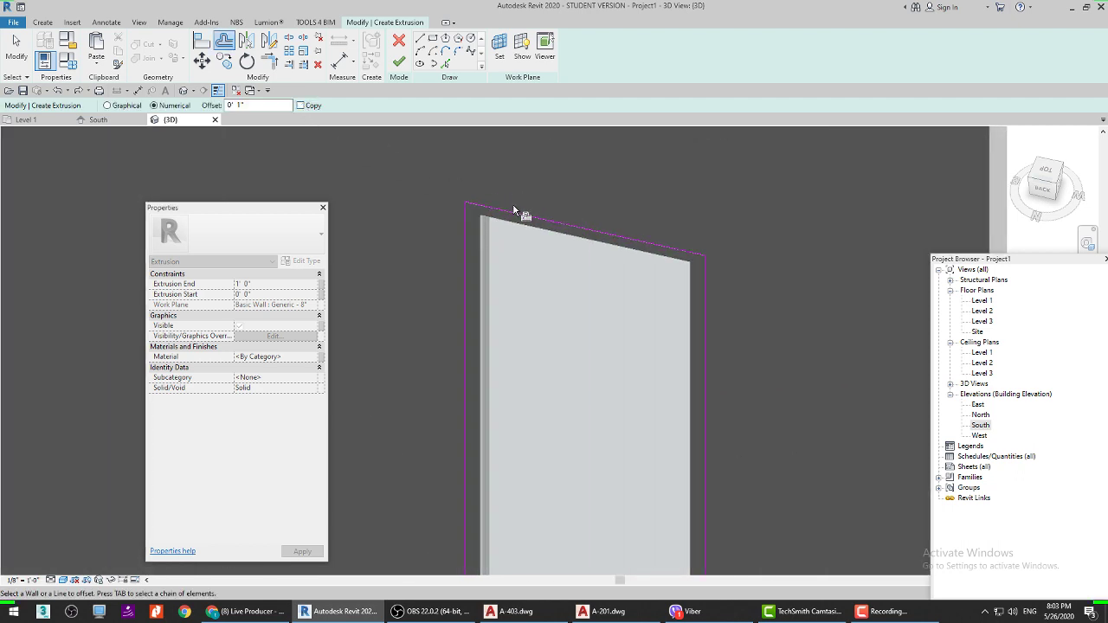
{"action": "left_click", "coordinate": [464, 219]}
{"action": "scroll", "coordinate": [698, 275], "scroll_direction": "down", "scroll_amount": 4}
{"action": "scroll", "coordinate": [606, 372], "scroll_direction": "up", "scroll_amount": 3}
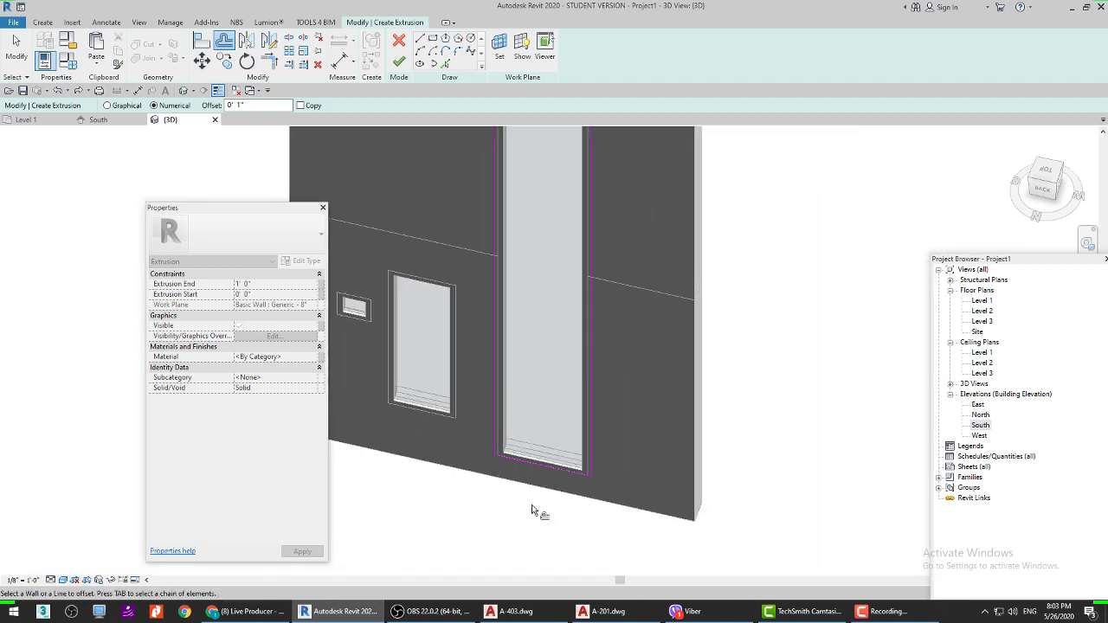
{"action": "left_click", "coordinate": [518, 431]}
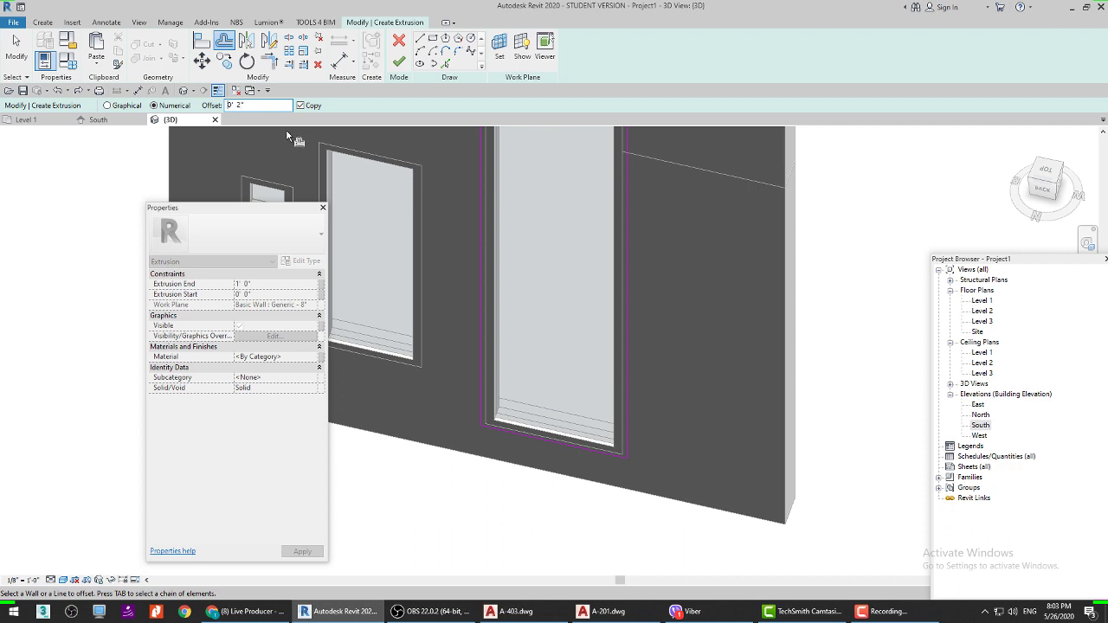
Step: Offset the rectangle 0' 2" outward as a copy to form the outer outline of the surround
{"action": "scroll", "coordinate": [564, 366], "scroll_direction": "up", "scroll_amount": 2}
{"action": "middle_click_drag", "start_coordinate": [563, 366], "coordinate": [558, 232]}
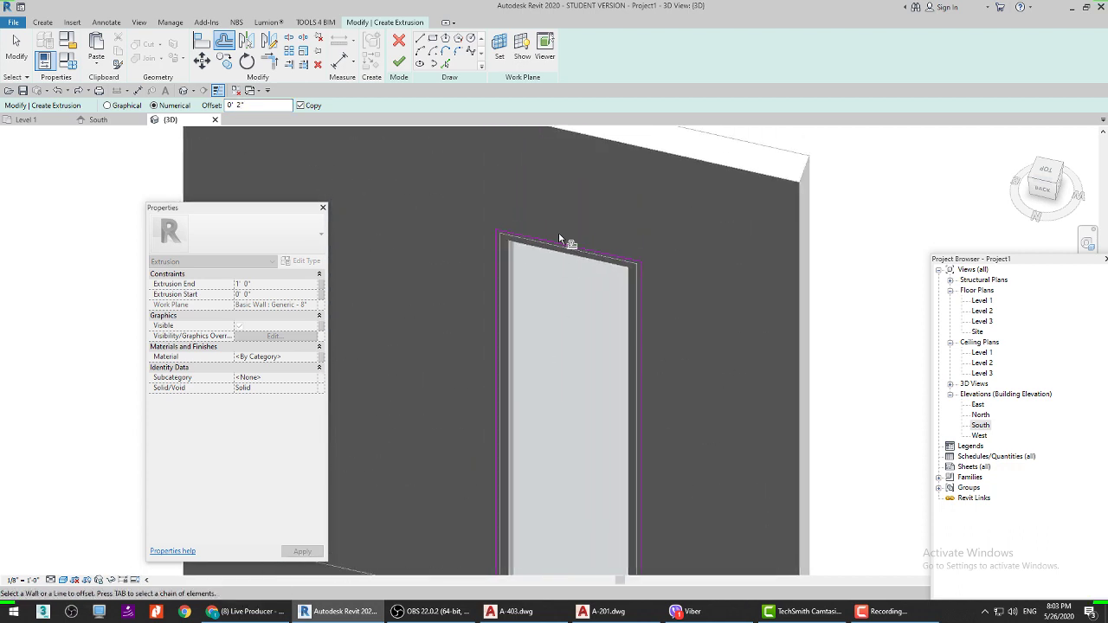
{"action": "scroll", "coordinate": [559, 238], "scroll_direction": "up", "scroll_amount": 1}
{"action": "left_click", "coordinate": [544, 241]}
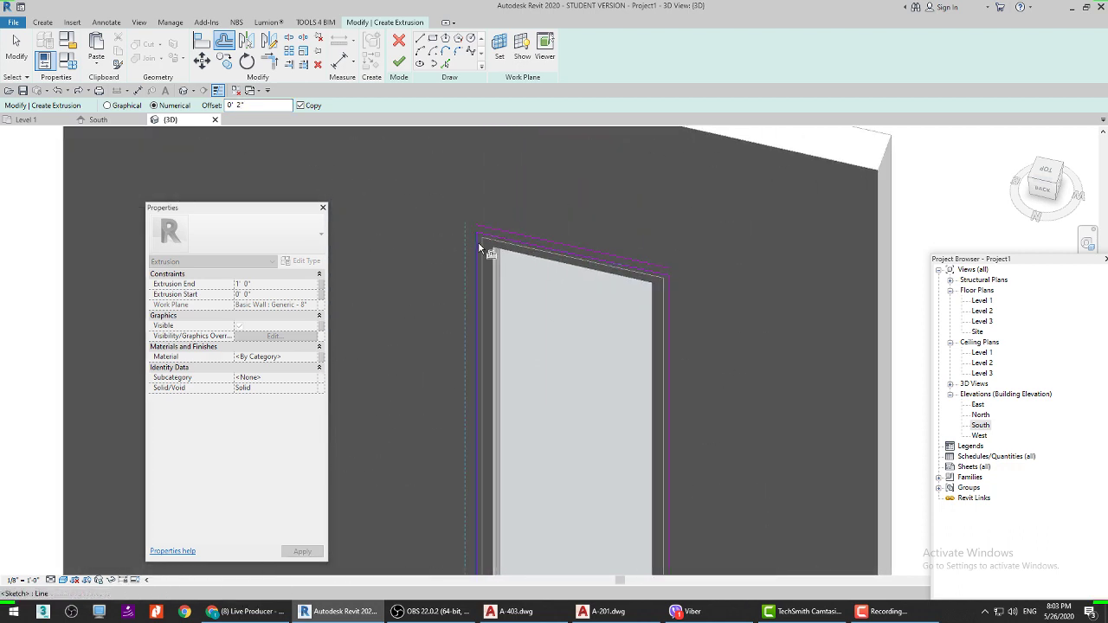
{"action": "left_click", "coordinate": [479, 249]}
{"action": "scroll", "coordinate": [605, 259], "scroll_direction": "down", "scroll_amount": 3}
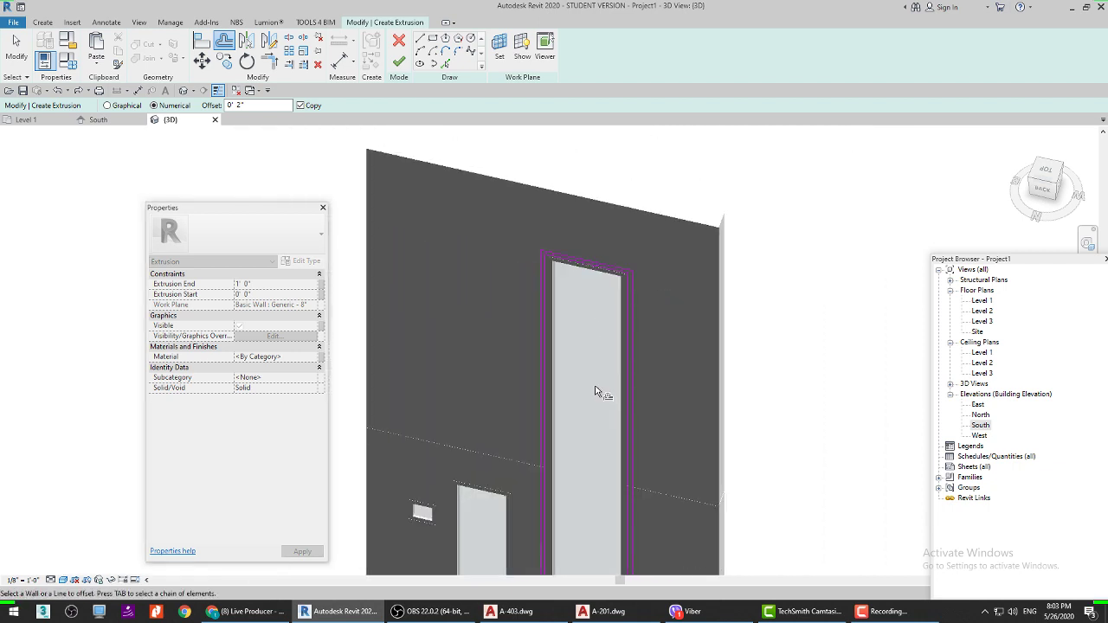
{"action": "scroll", "coordinate": [598, 388], "scroll_direction": "up", "scroll_amount": 1}
{"action": "scroll", "coordinate": [536, 460], "scroll_direction": "up", "scroll_amount": 1}
{"action": "left_click", "coordinate": [505, 381]}
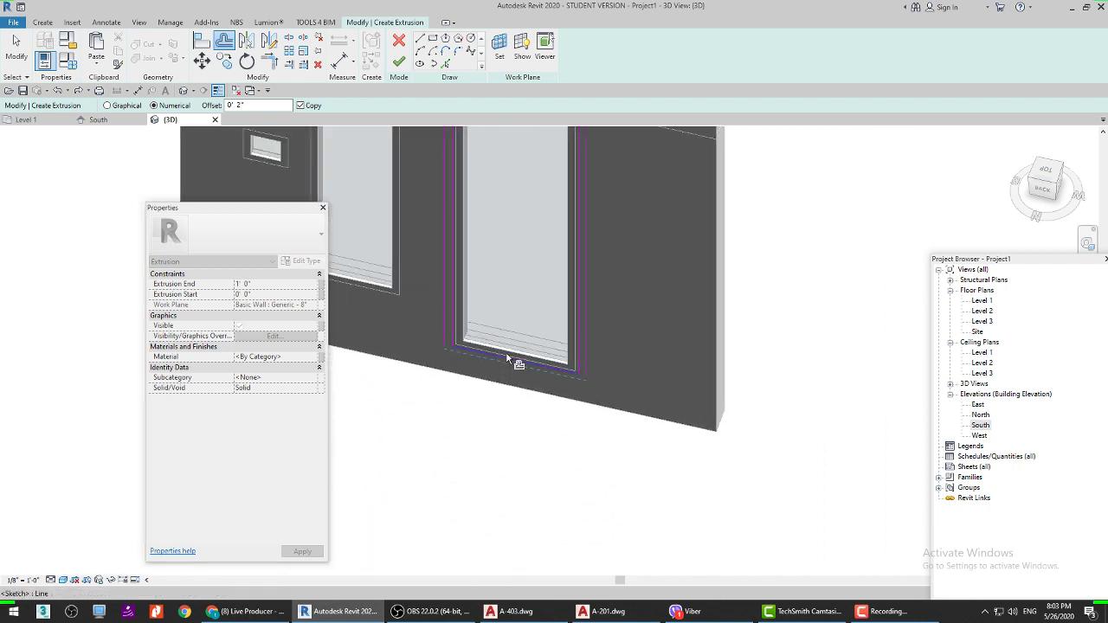
Step: Finish the extrusion sketch and set the window surround's extrusion end to 4"
{"action": "left_click", "coordinate": [398, 62]}
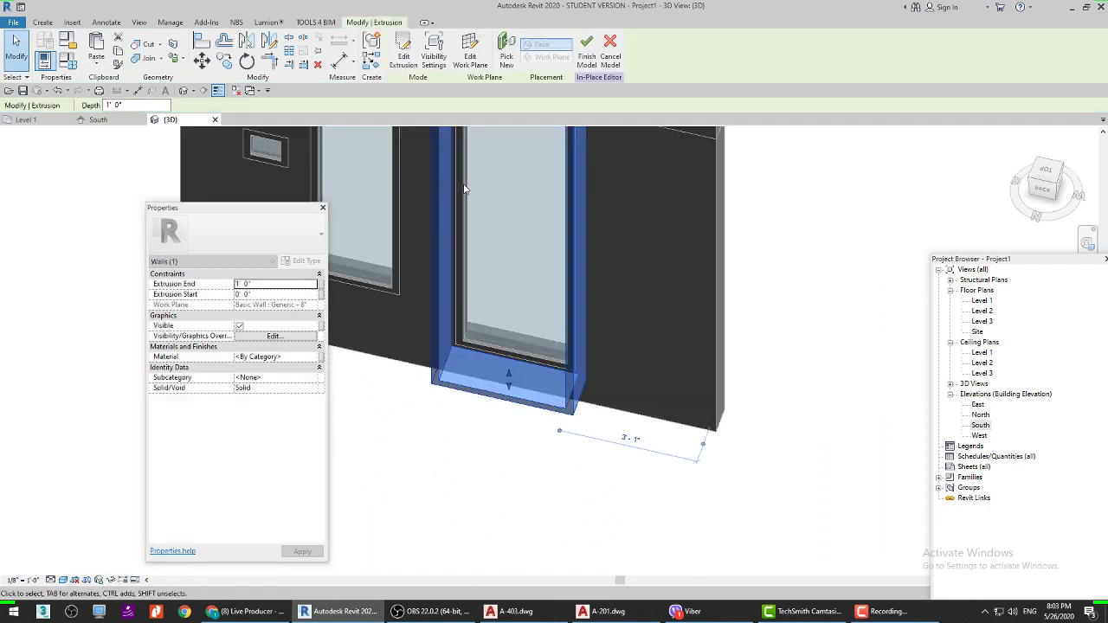
{"action": "scroll", "coordinate": [465, 189], "scroll_direction": "down", "scroll_amount": 2}
{"action": "left_click", "coordinate": [259, 283]}
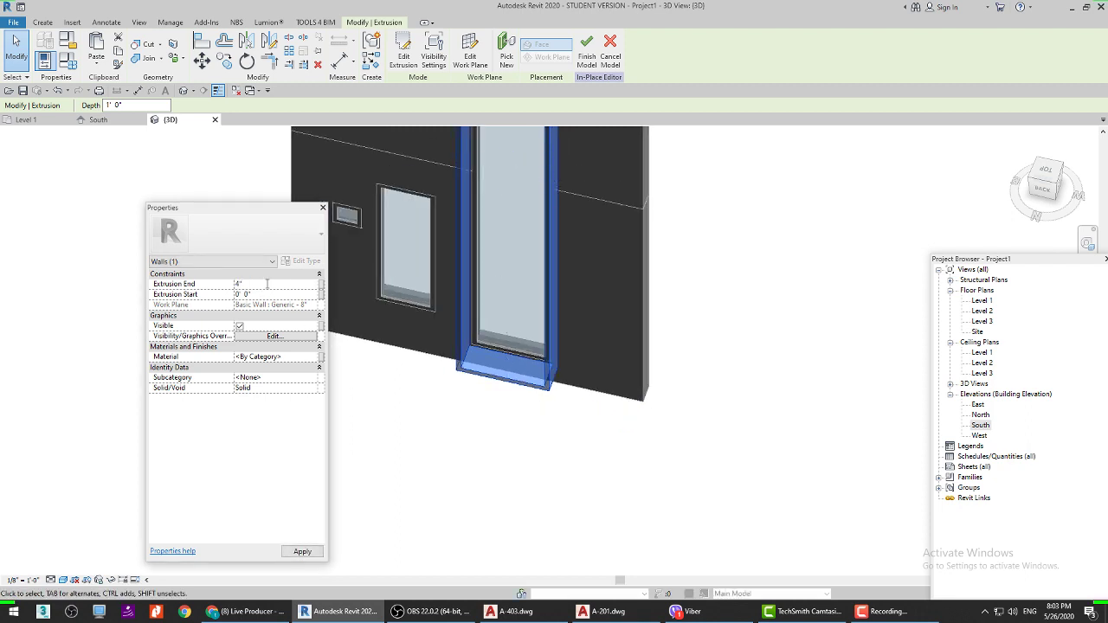
{"action": "key", "text": "Return"}
{"action": "scroll", "coordinate": [465, 425], "scroll_direction": "down", "scroll_amount": 2}
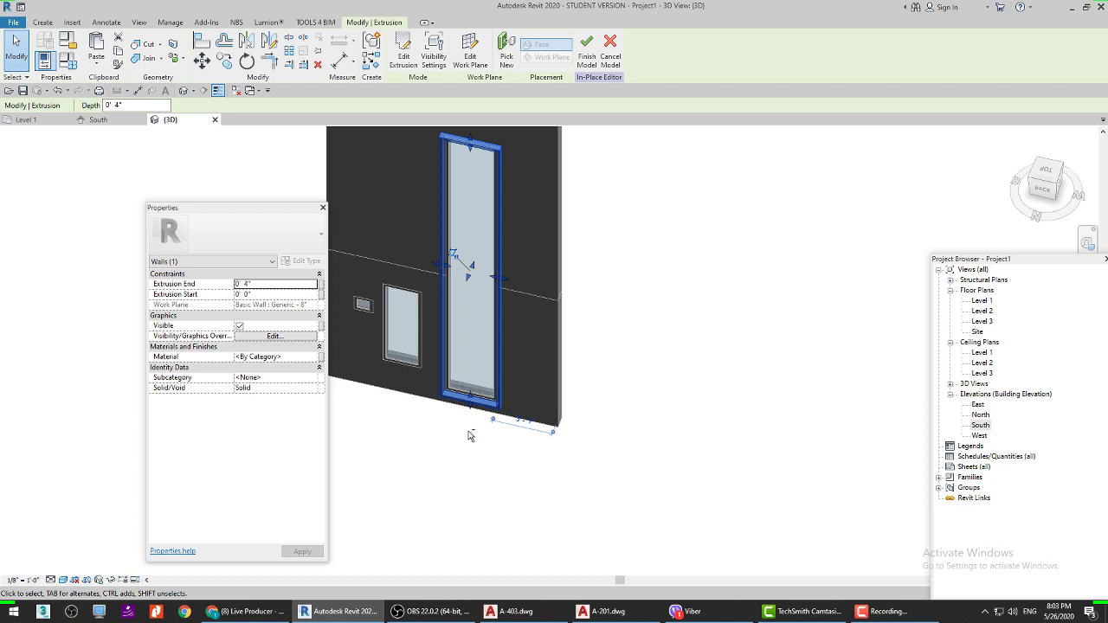
{"action": "middle_click_drag", "start_coordinate": [468, 435], "coordinate": [497, 450], "text": "shift"}
Step: Open the material selection for the surround extrusion and search the project materials for CONC
{"action": "left_click", "coordinate": [274, 367]}
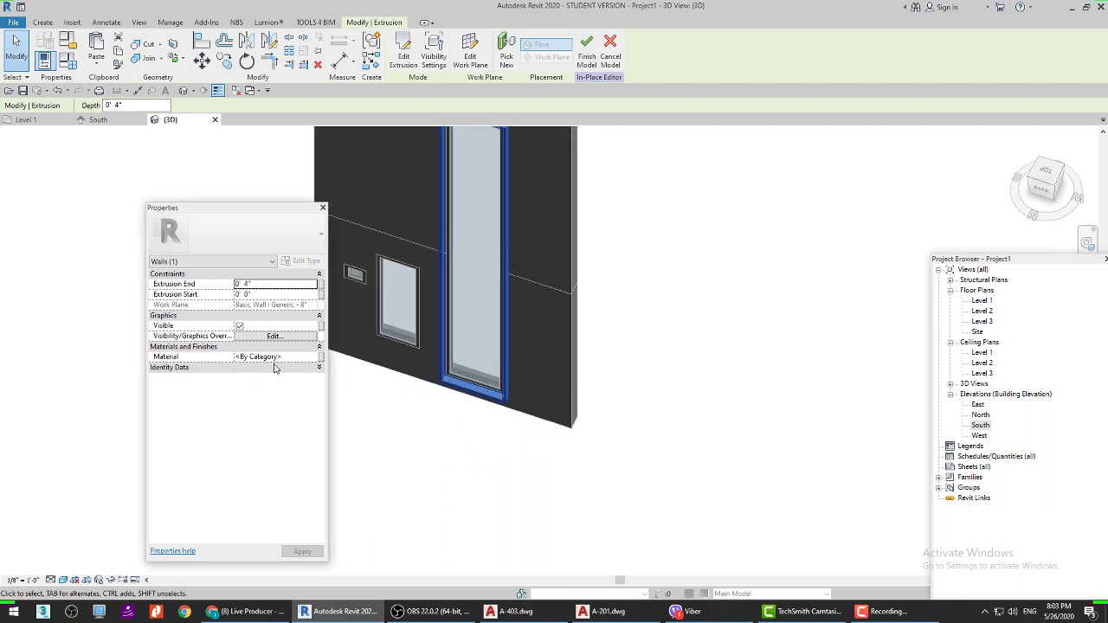
{"action": "left_click", "coordinate": [298, 358]}
{"action": "left_click", "coordinate": [312, 359]}
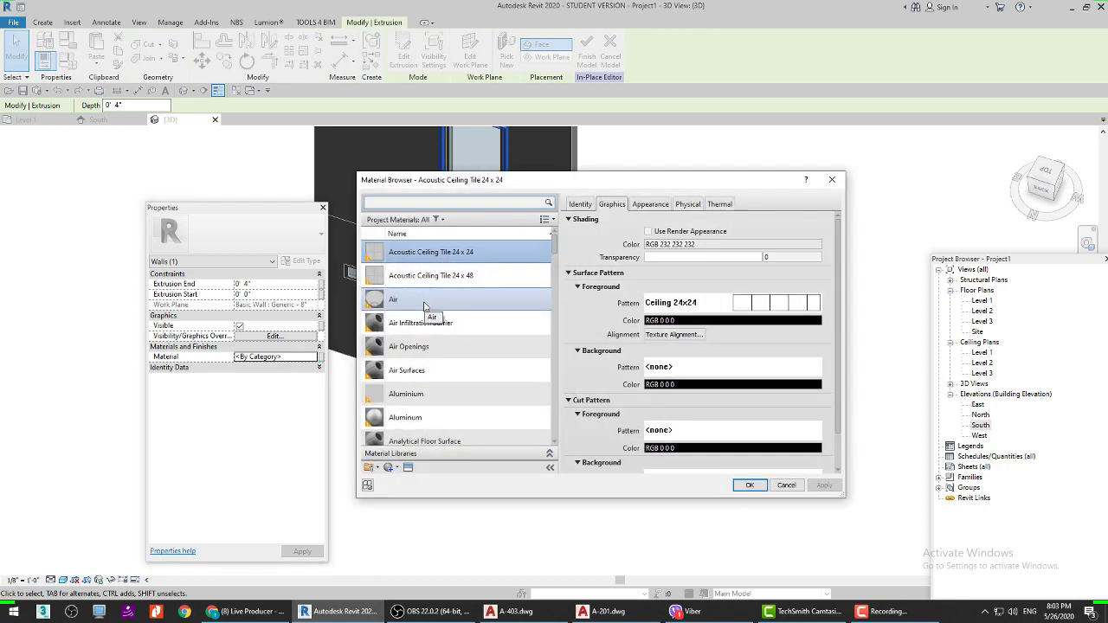
{"action": "left_click", "coordinate": [433, 203]}
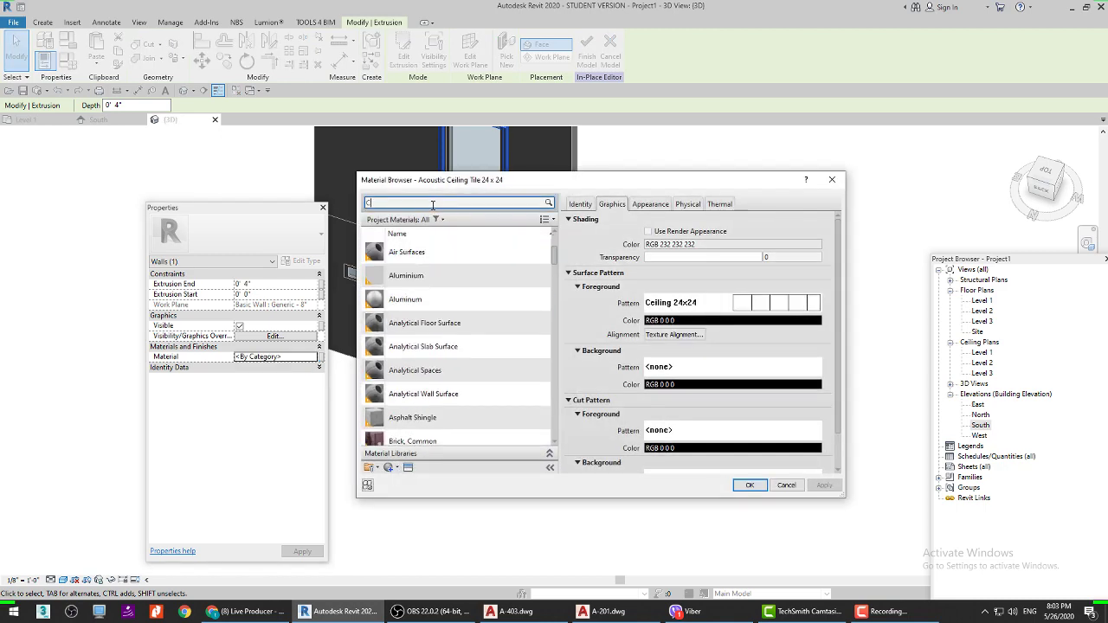
{"action": "type", "text": "CONC"}
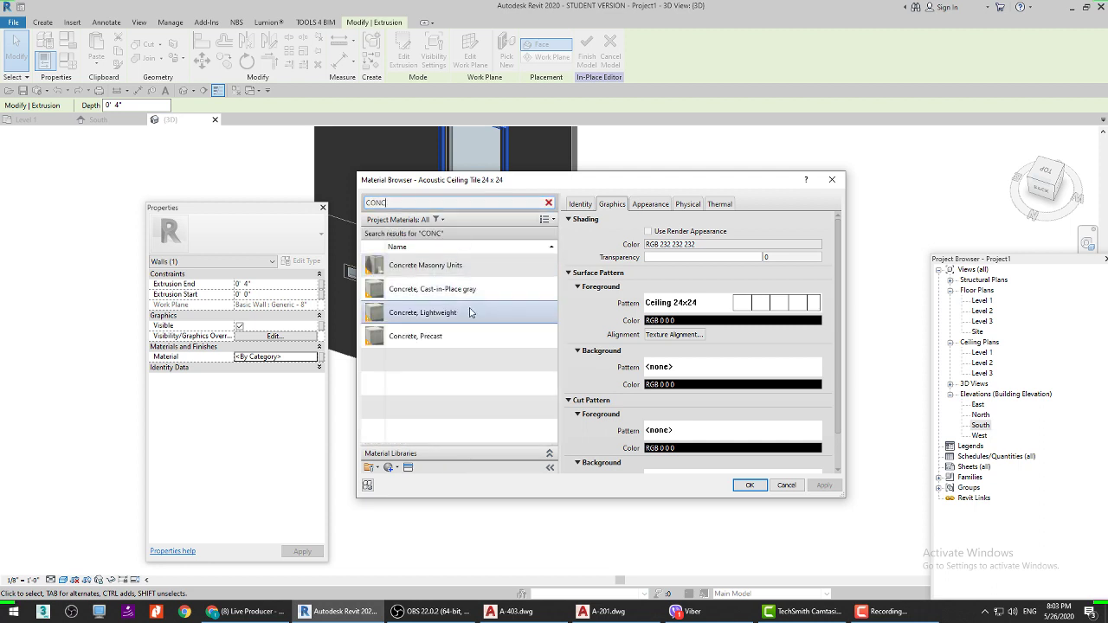
Step: Duplicate the Concrete, Lightweight material as WALL 1 and rename the copy to WALL 2
{"action": "left_click", "coordinate": [470, 315]}
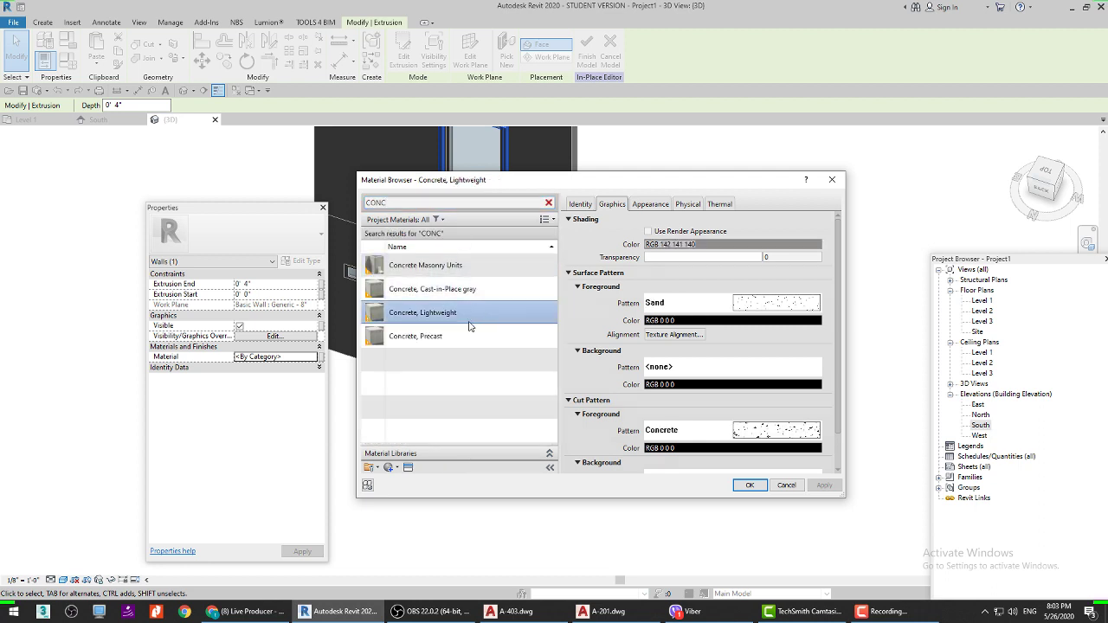
{"action": "right_click", "coordinate": [426, 313]}
{"action": "left_click", "coordinate": [450, 334]}
{"action": "type", "text": "WALL 1"}
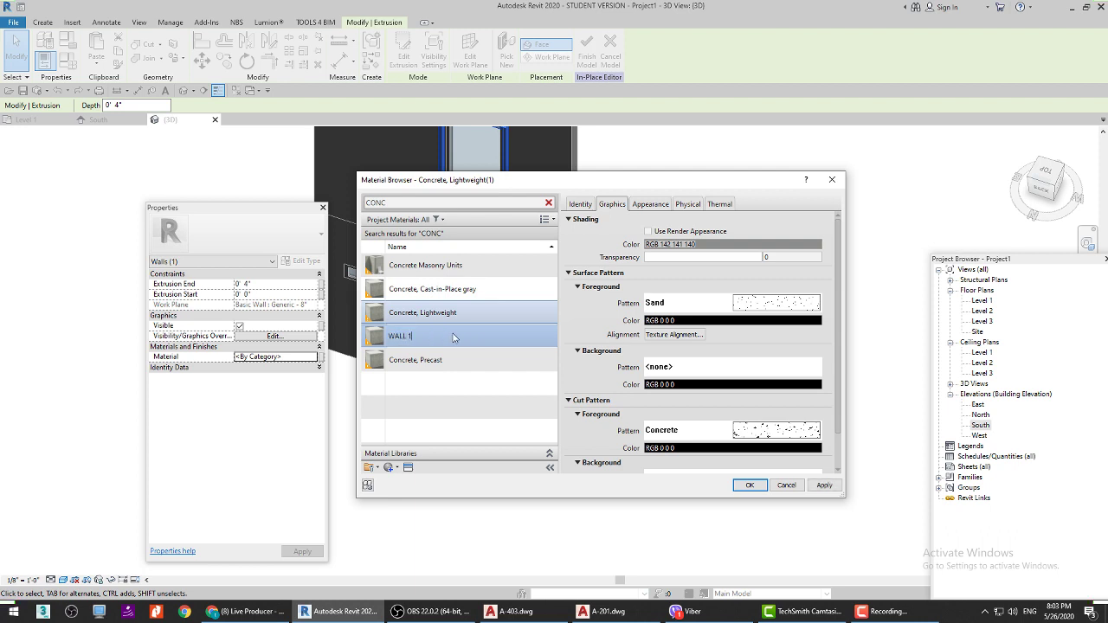
{"action": "key", "text": "Return"}
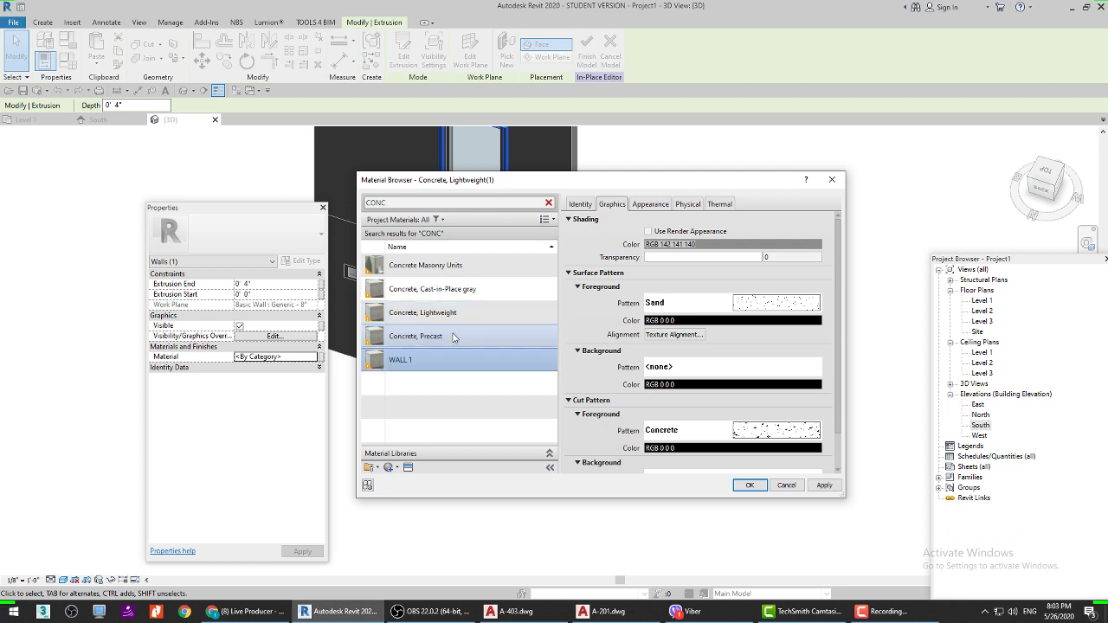
{"action": "right_click", "coordinate": [430, 363]}
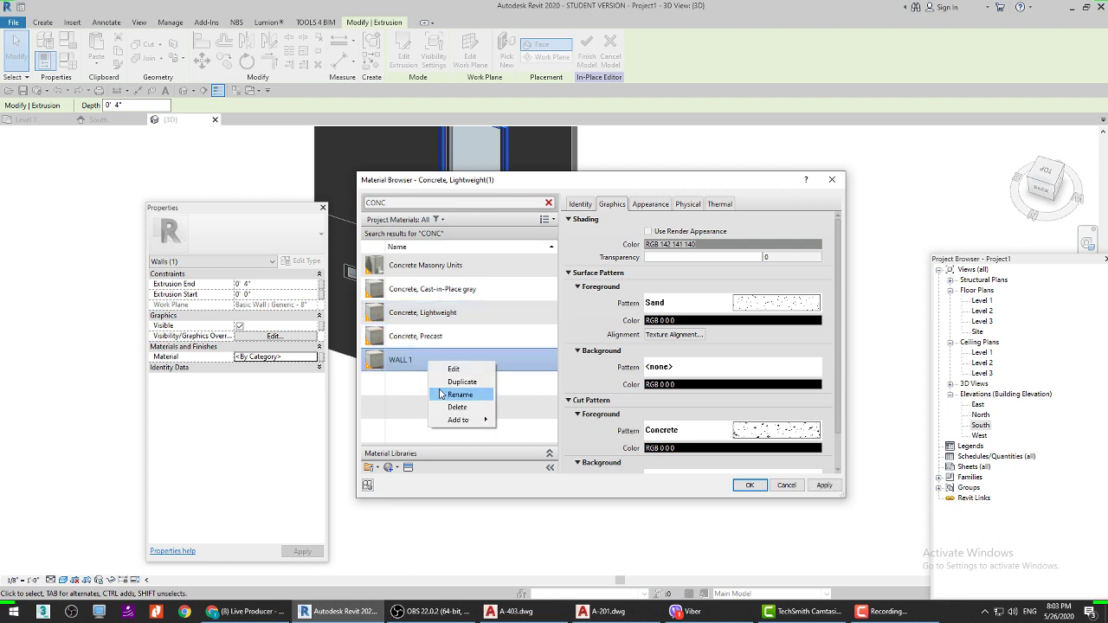
{"action": "left_click", "coordinate": [459, 393]}
{"action": "type", "text": "WALL 2"}
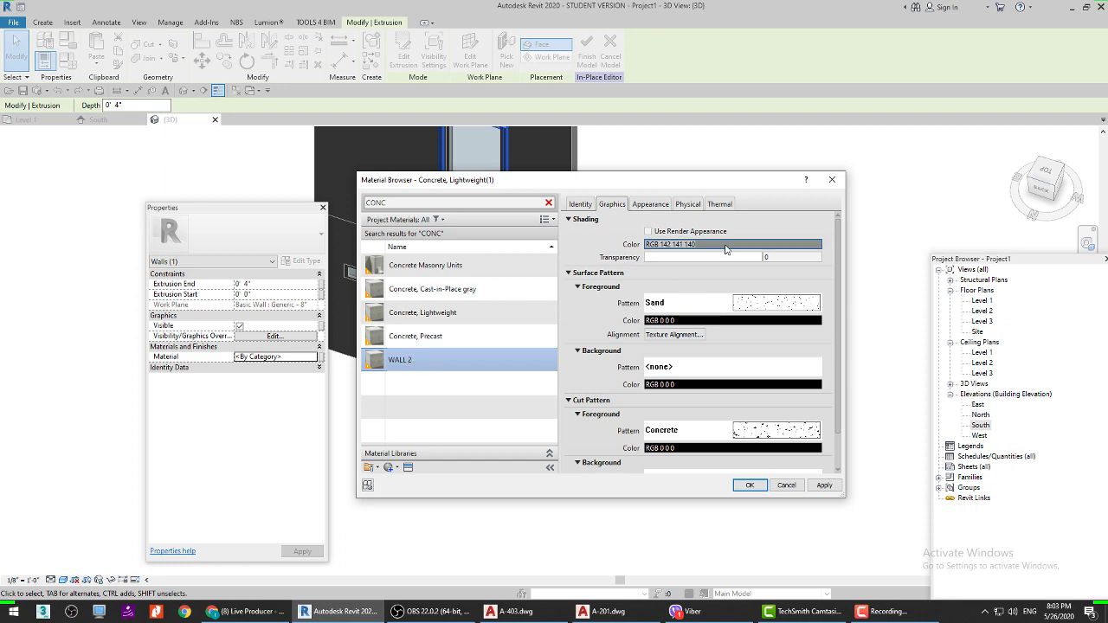
Step: Set WALL 2's shading colour to RGB 179-177-176 and its surface foreground pattern to <No pattern>
{"action": "left_click", "coordinate": [733, 244]}
{"action": "left_click_drag", "start_coordinate": [732, 298], "coordinate": [732, 285]}
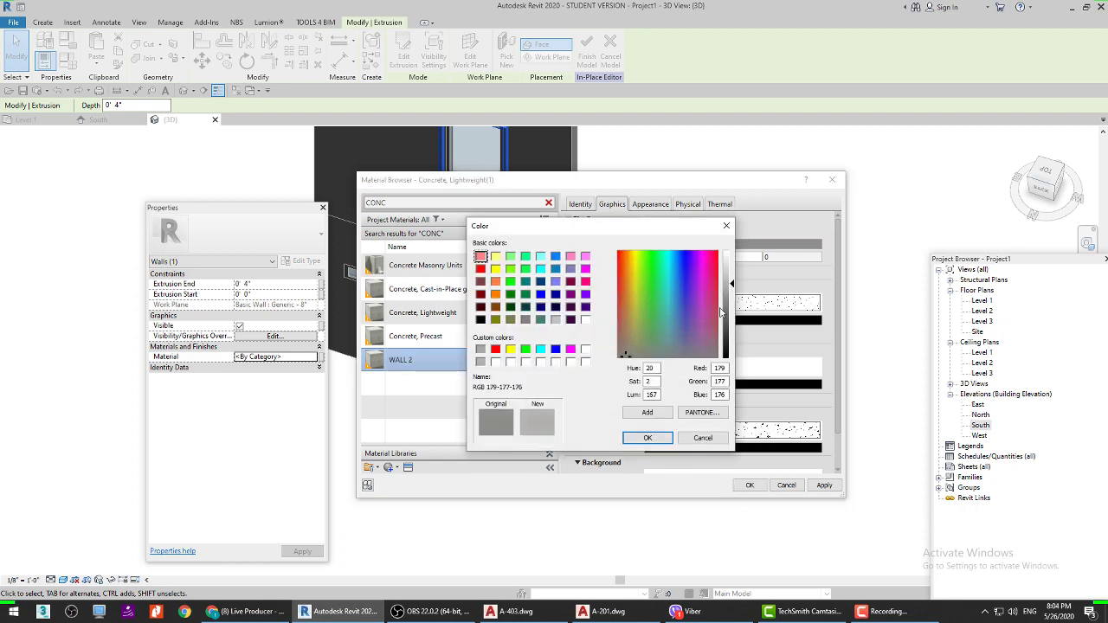
{"action": "left_click", "coordinate": [647, 437]}
{"action": "left_click", "coordinate": [742, 307]}
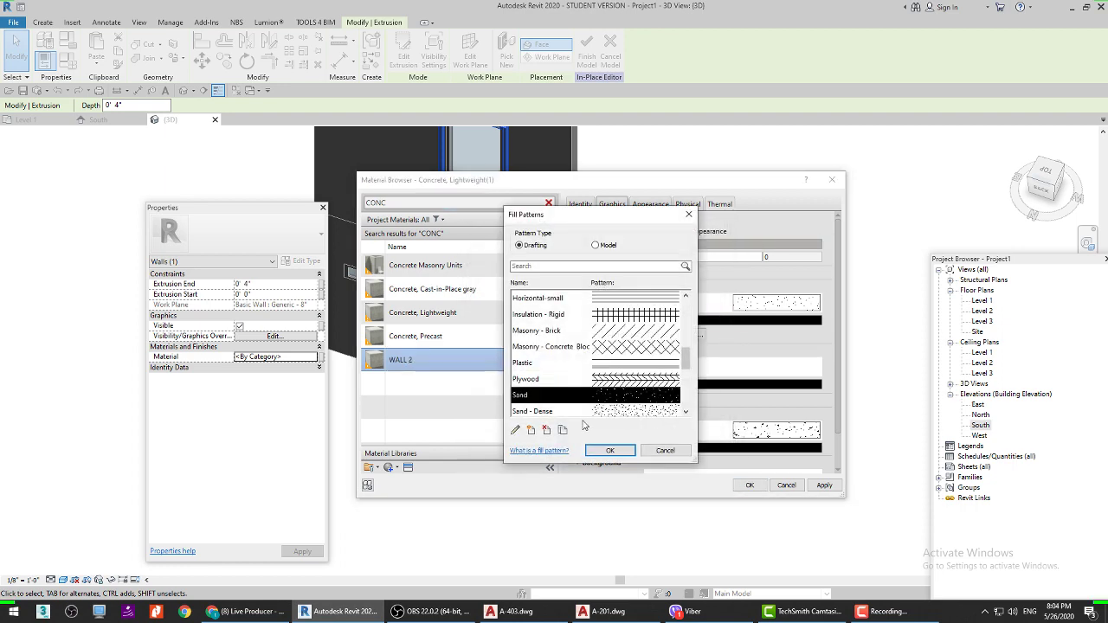
{"action": "scroll", "coordinate": [598, 402], "scroll_direction": "up", "scroll_amount": 4}
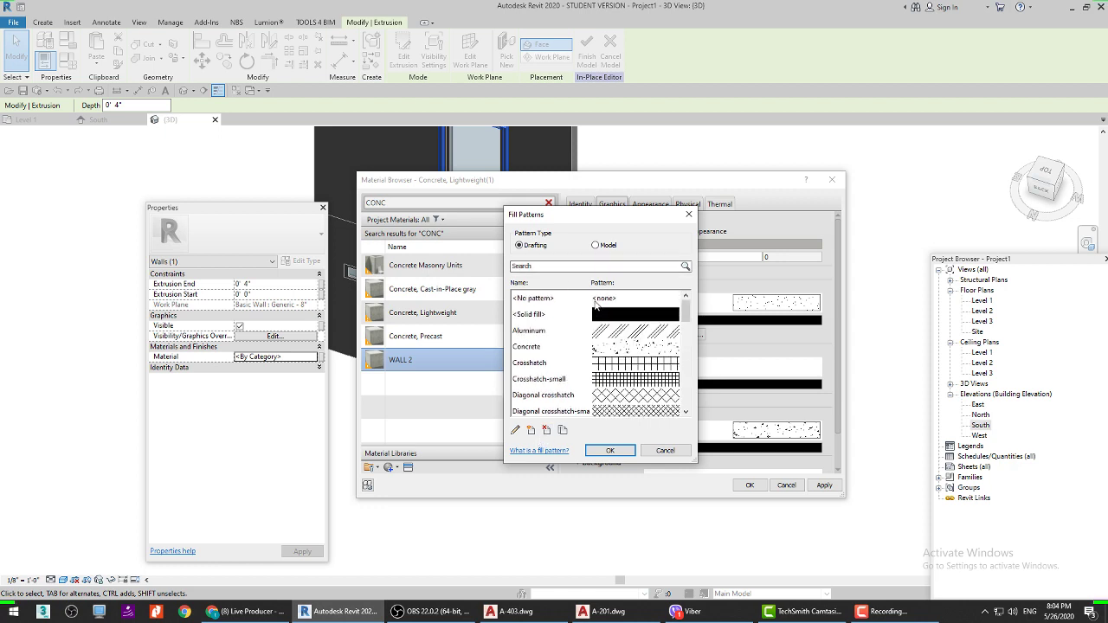
{"action": "left_click", "coordinate": [609, 450]}
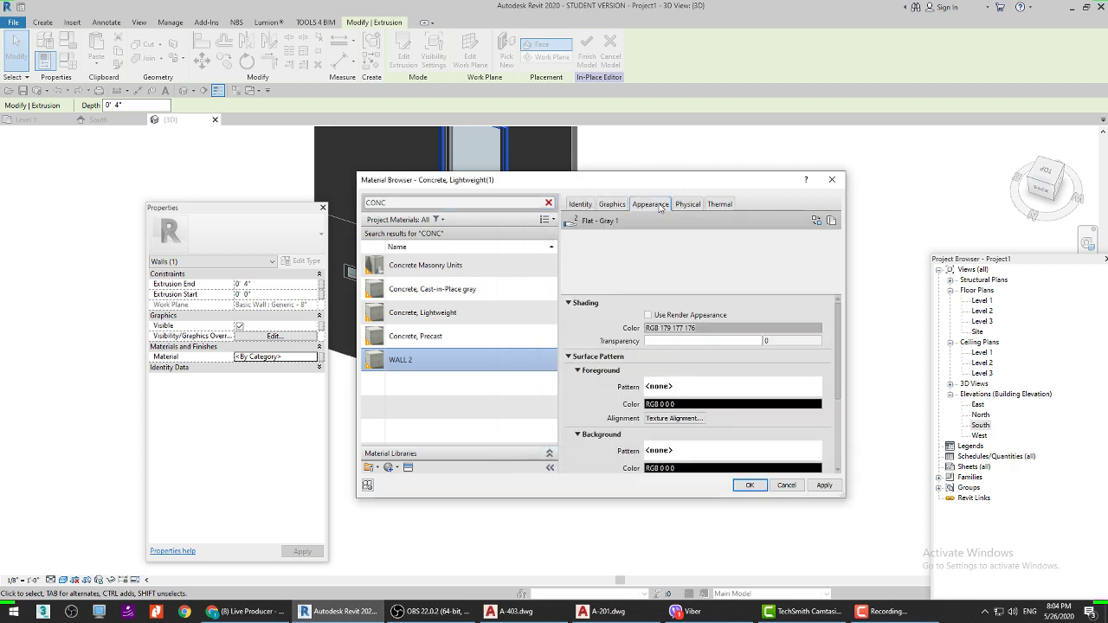
Step: Remove WALL 2's appearance image, set its appearance colour to RGB 183-184-177, and apply the material to the surround extrusion
{"action": "left_click", "coordinate": [650, 204]}
{"action": "left_click", "coordinate": [827, 342]}
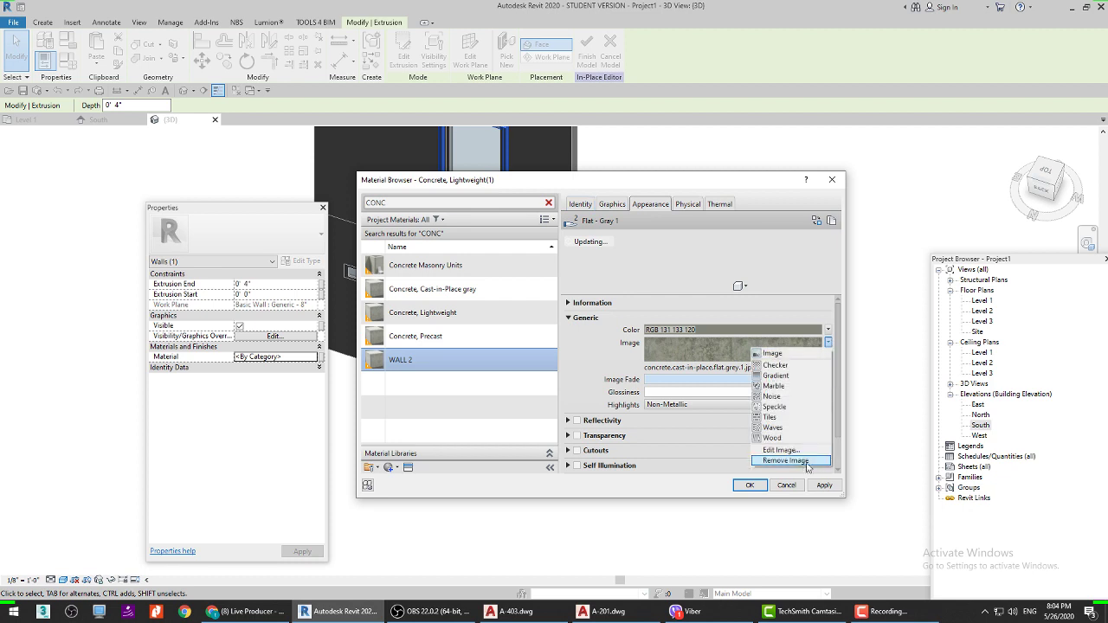
{"action": "left_click", "coordinate": [807, 465]}
{"action": "left_click", "coordinate": [728, 333]}
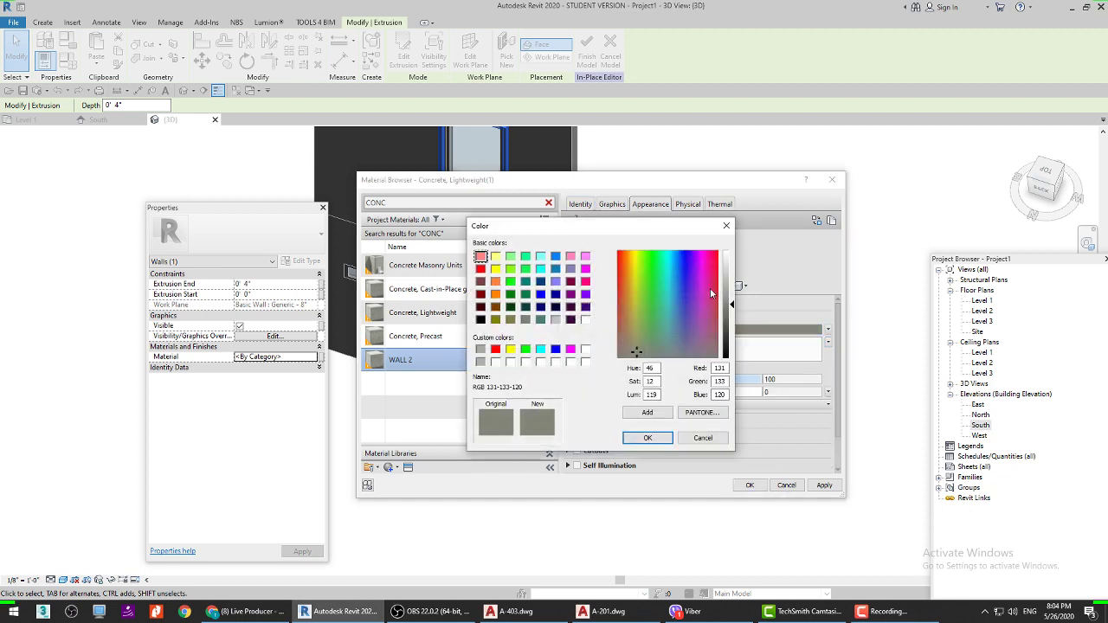
{"action": "left_click_drag", "start_coordinate": [725, 274], "coordinate": [726, 282]}
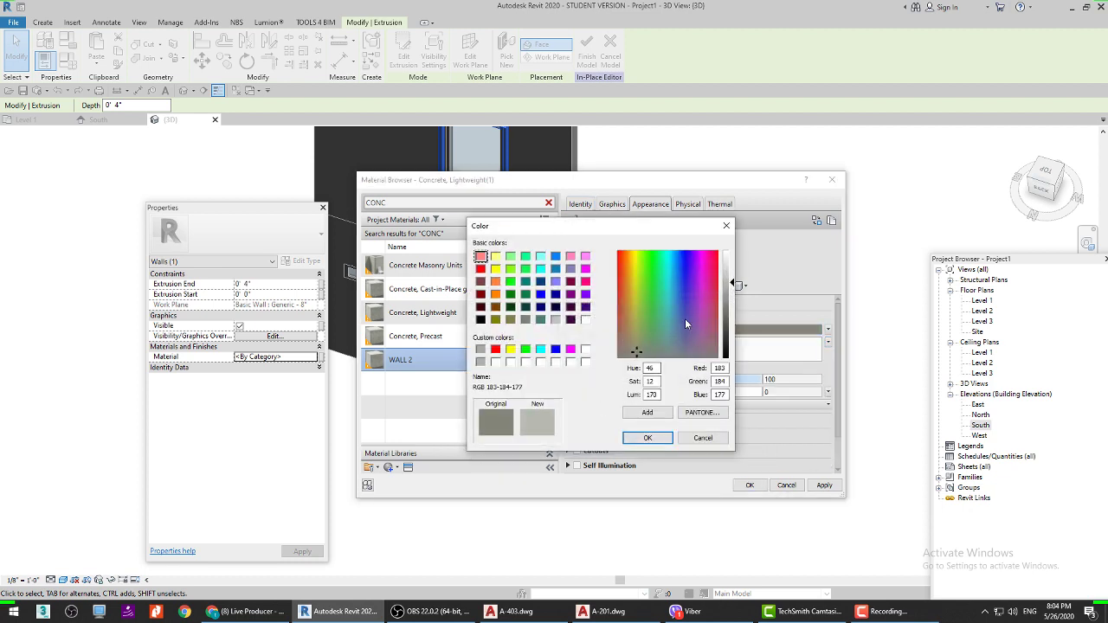
{"action": "left_click", "coordinate": [647, 439]}
{"action": "left_click", "coordinate": [749, 485]}
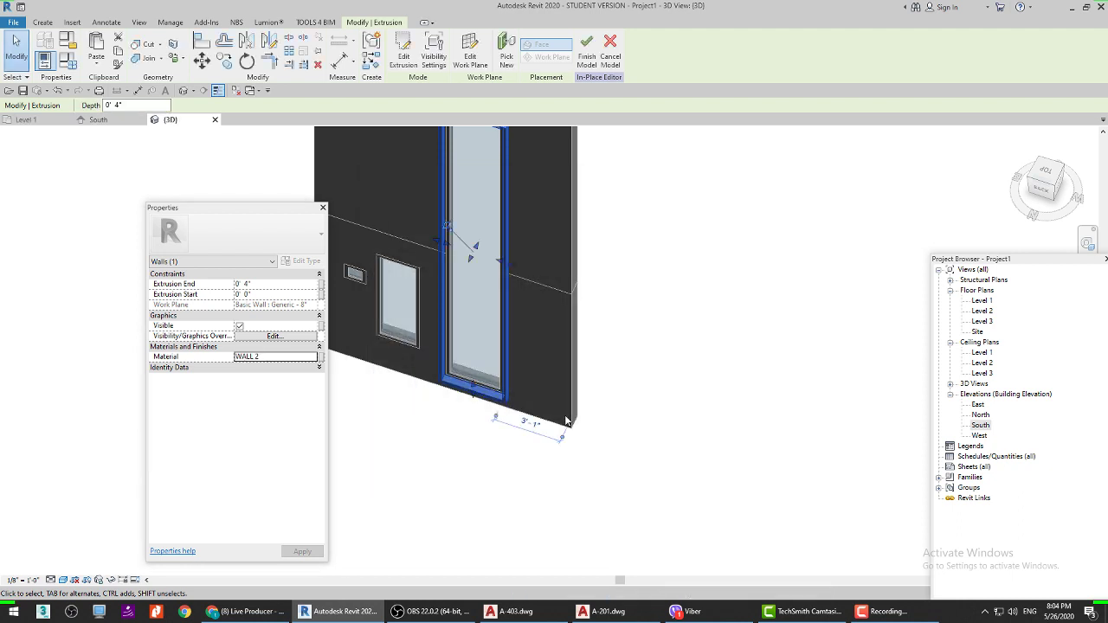
{"action": "right_click", "coordinate": [664, 246]}
{"action": "left_click", "coordinate": [684, 220]}
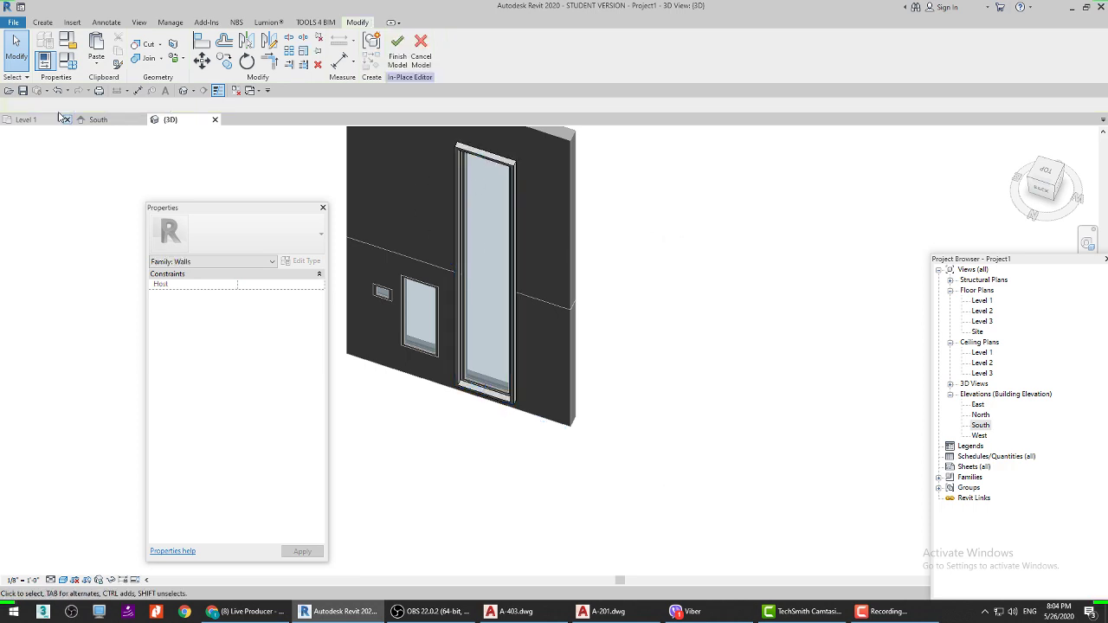
Step: Start another solid extrusion within the in-place window surround model
{"action": "left_click", "coordinate": [42, 21]}
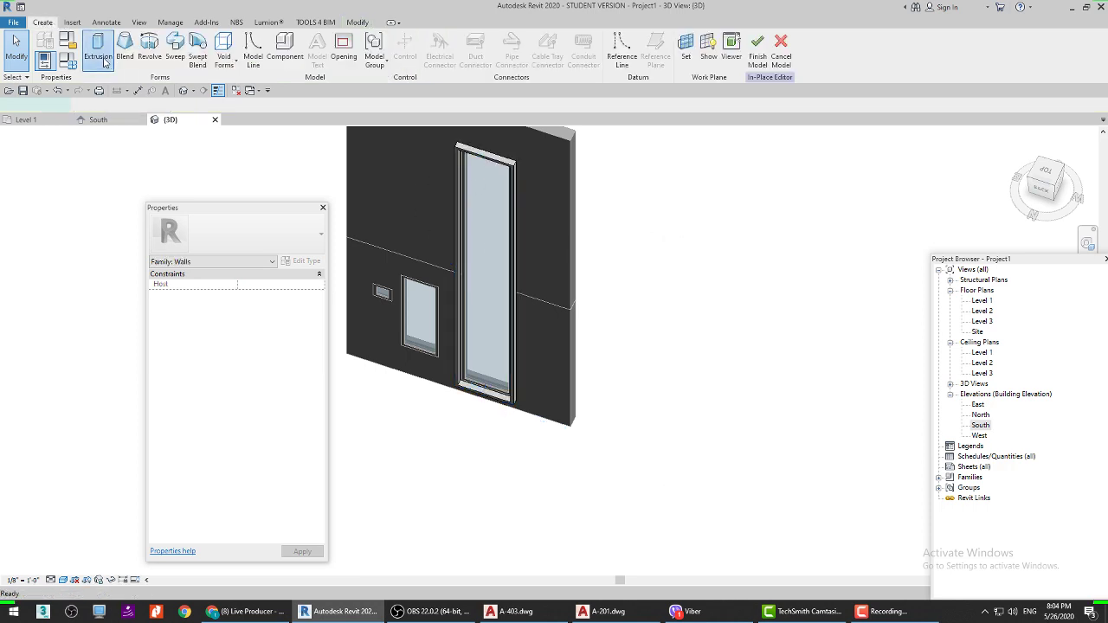
{"action": "left_click", "coordinate": [103, 60]}
{"action": "scroll", "coordinate": [437, 372], "scroll_direction": "up", "scroll_amount": 5}
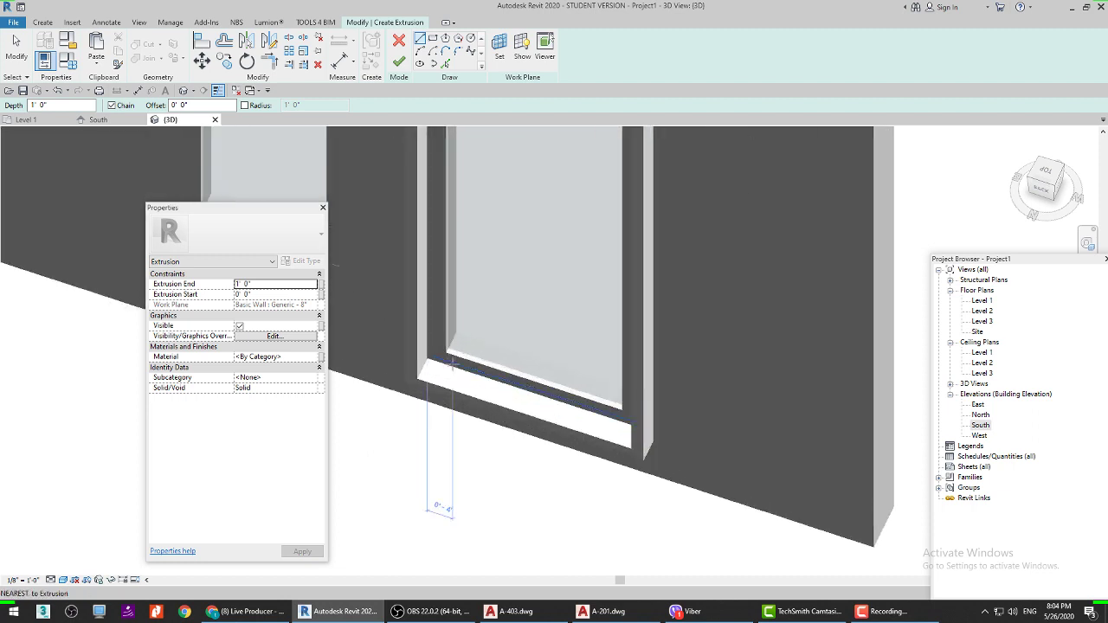
{"action": "scroll", "coordinate": [437, 368], "scroll_direction": "up", "scroll_amount": 3}
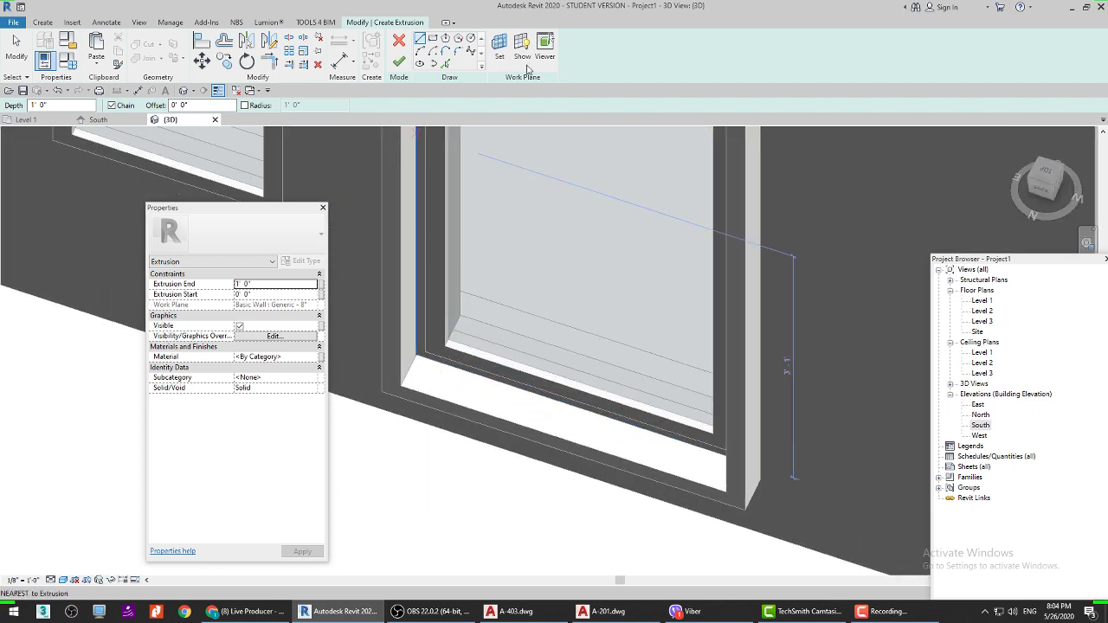
{"action": "left_click", "coordinate": [499, 48]}
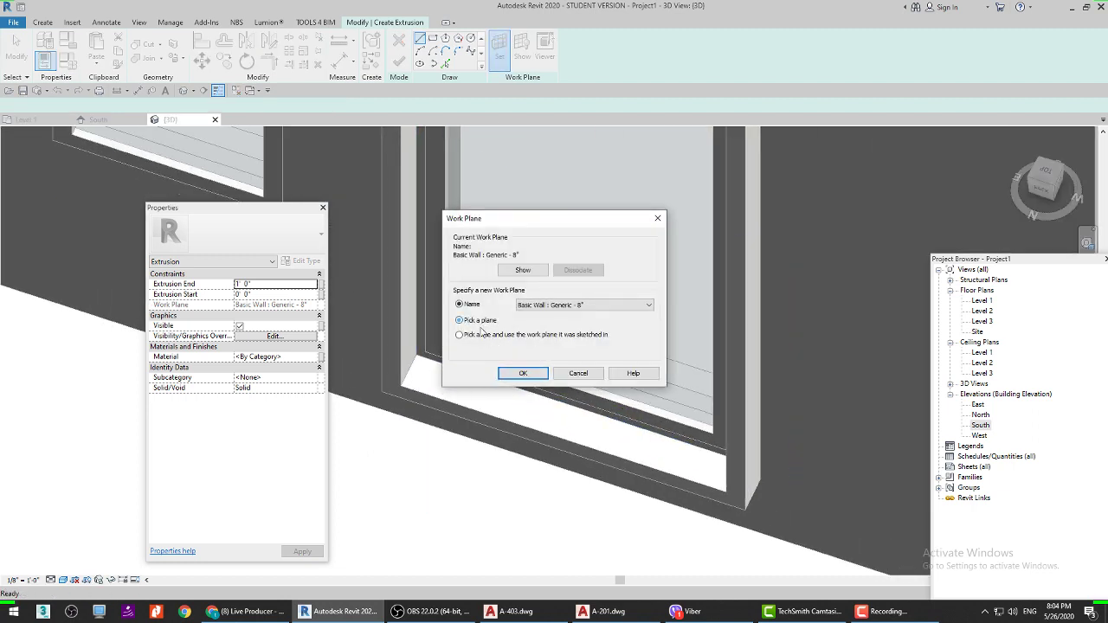
{"action": "left_click", "coordinate": [517, 376]}
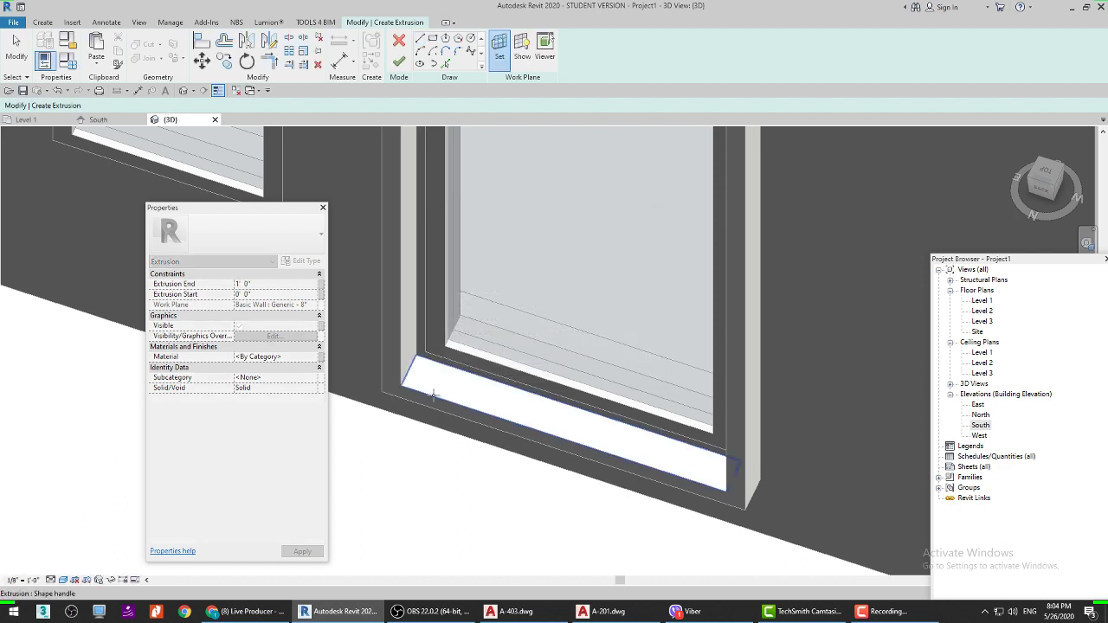
{"action": "scroll", "coordinate": [428, 392], "scroll_direction": "up", "scroll_amount": 4}
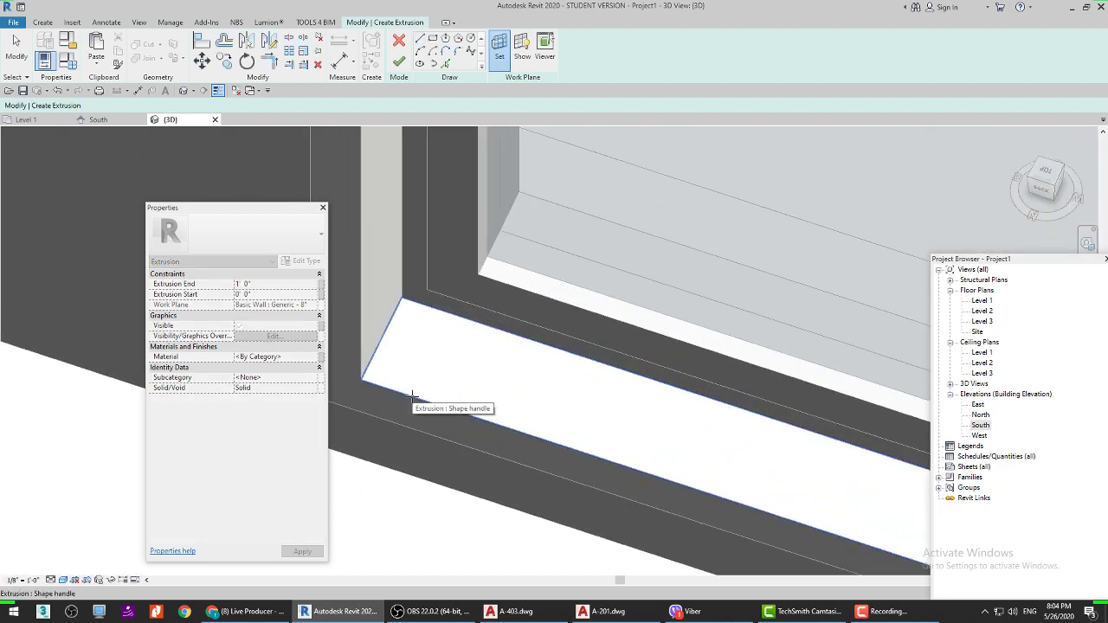
{"action": "left_click_drag", "start_coordinate": [370, 381], "coordinate": [414, 303]}
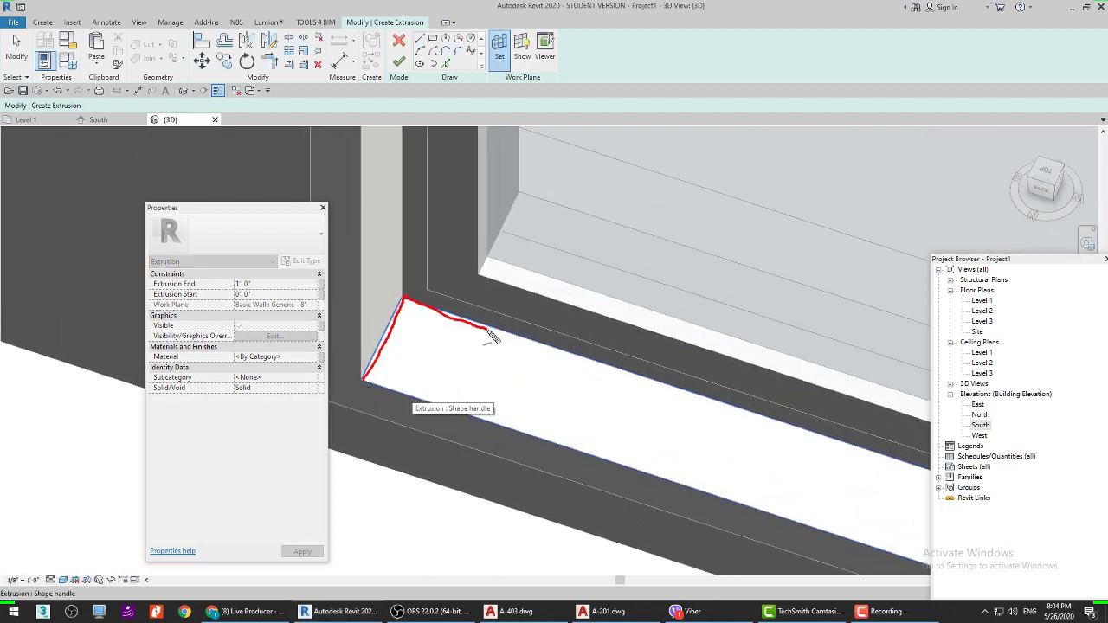
{"action": "left_click_drag", "start_coordinate": [491, 337], "coordinate": [442, 414]}
{"action": "key", "text": "alt"}
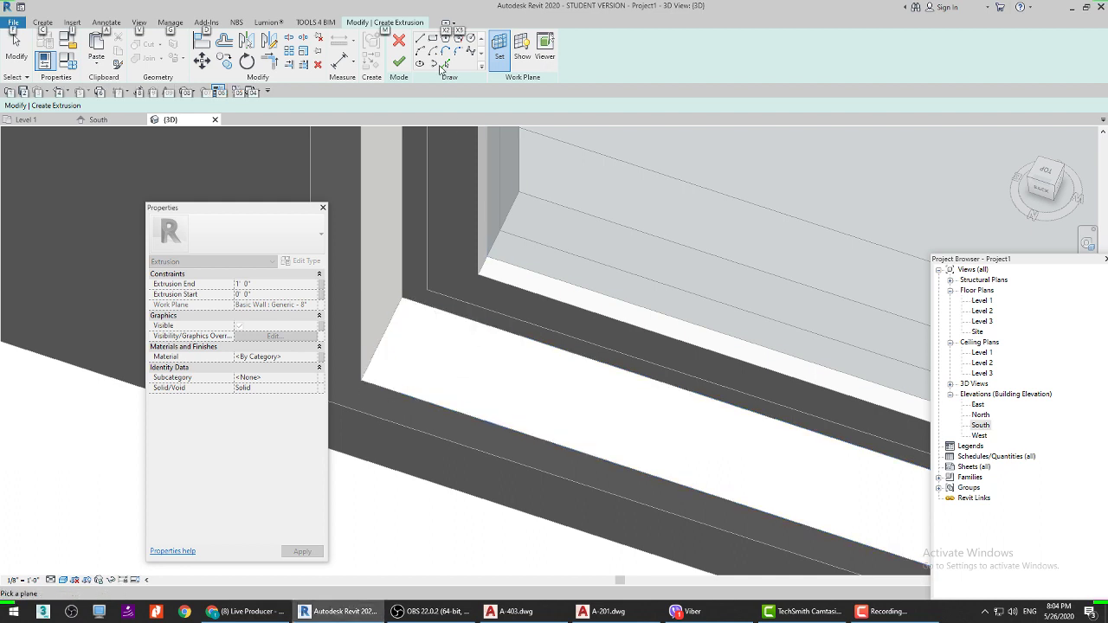
{"action": "left_click", "coordinate": [433, 38]}
{"action": "mouse_move", "coordinate": [398, 389]}
{"action": "middle_mouse_down", "text": "shift"}
{"action": "mouse_move", "coordinate": [421, 388]}
{"action": "mouse_move", "coordinate": [437, 365]}
{"action": "middle_mouse_up", "text": "shift"}
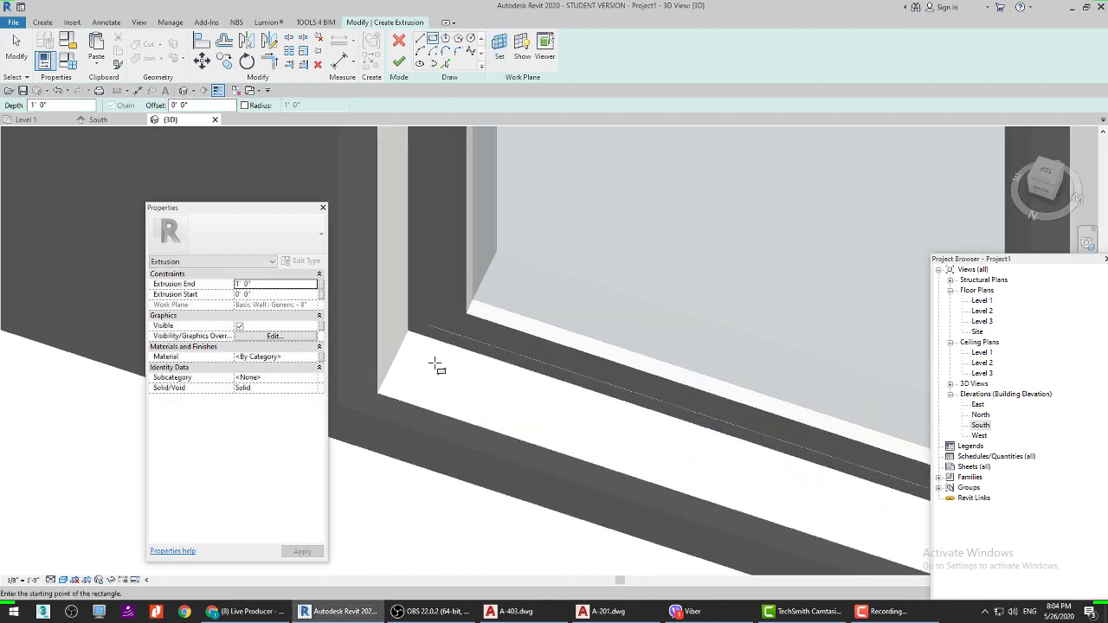
{"action": "left_click", "coordinate": [436, 364]}
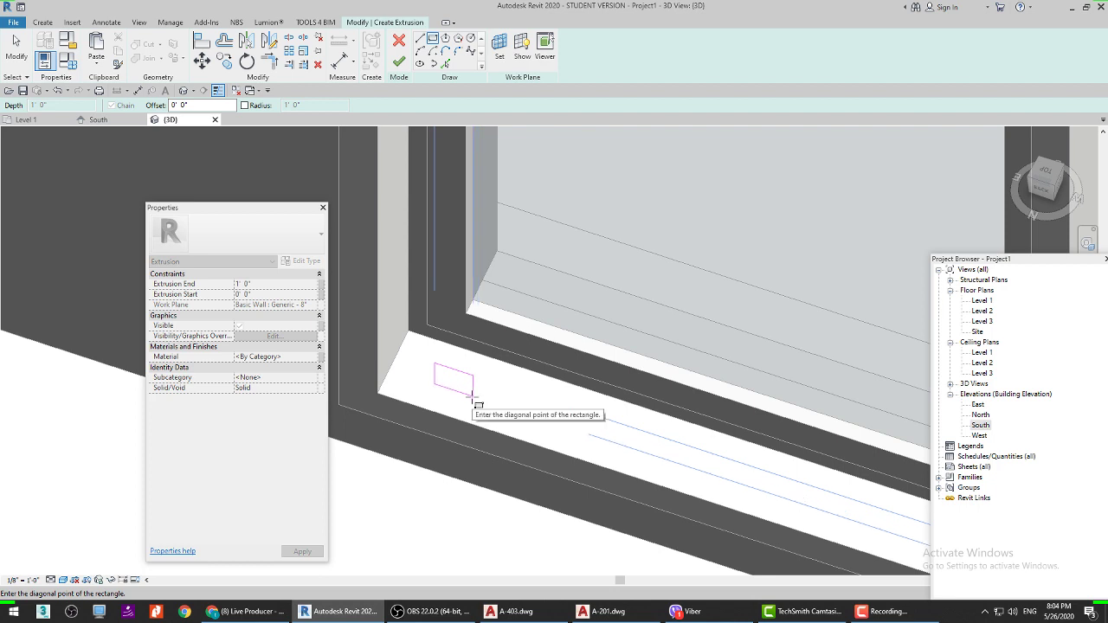
{"action": "key", "text": "Escape"}
{"action": "key", "text": "Escape"}
Step: Pick the surround's upward-facing sill surface as the work plane and sketch a rectangle about 1 1/4" by 1 1/4" near its end
{"action": "left_click", "coordinate": [499, 47]}
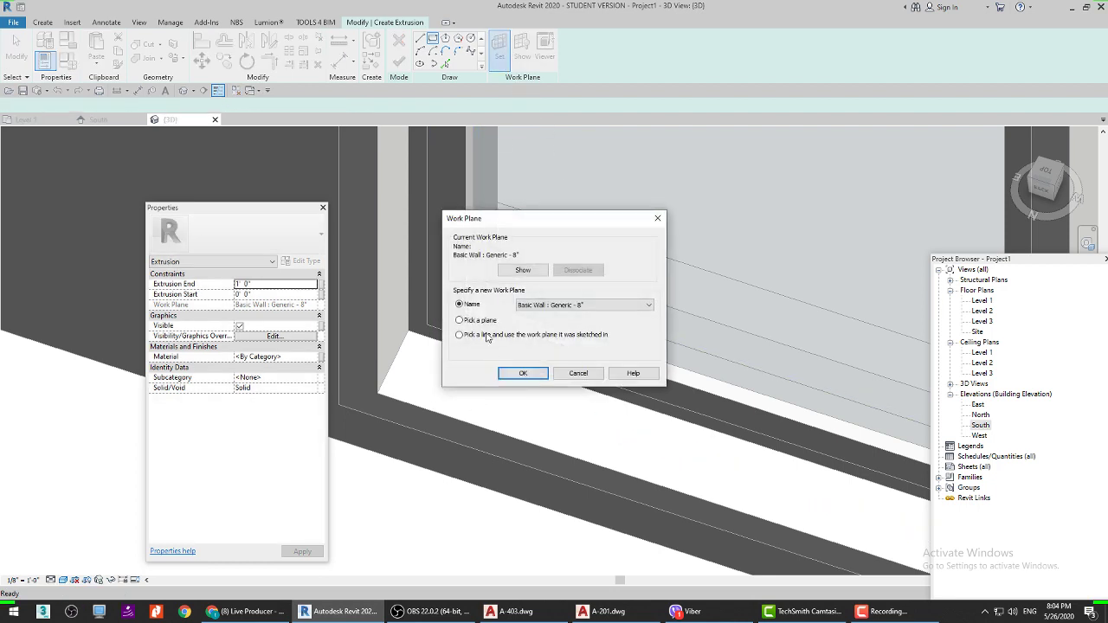
{"action": "left_click", "coordinate": [505, 372]}
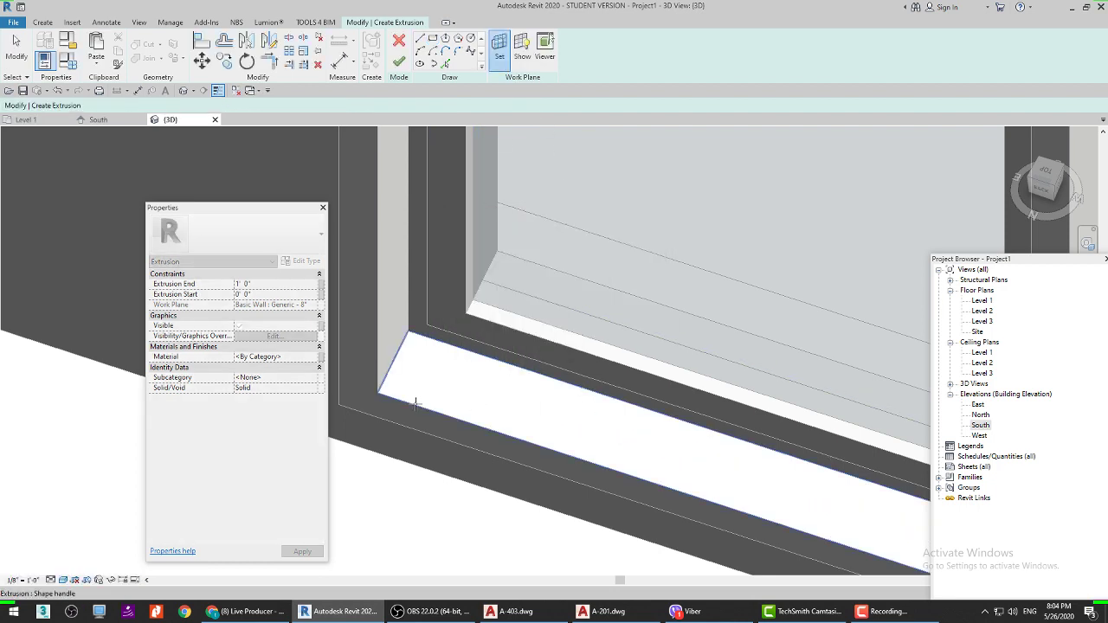
{"action": "left_click", "coordinate": [416, 405]}
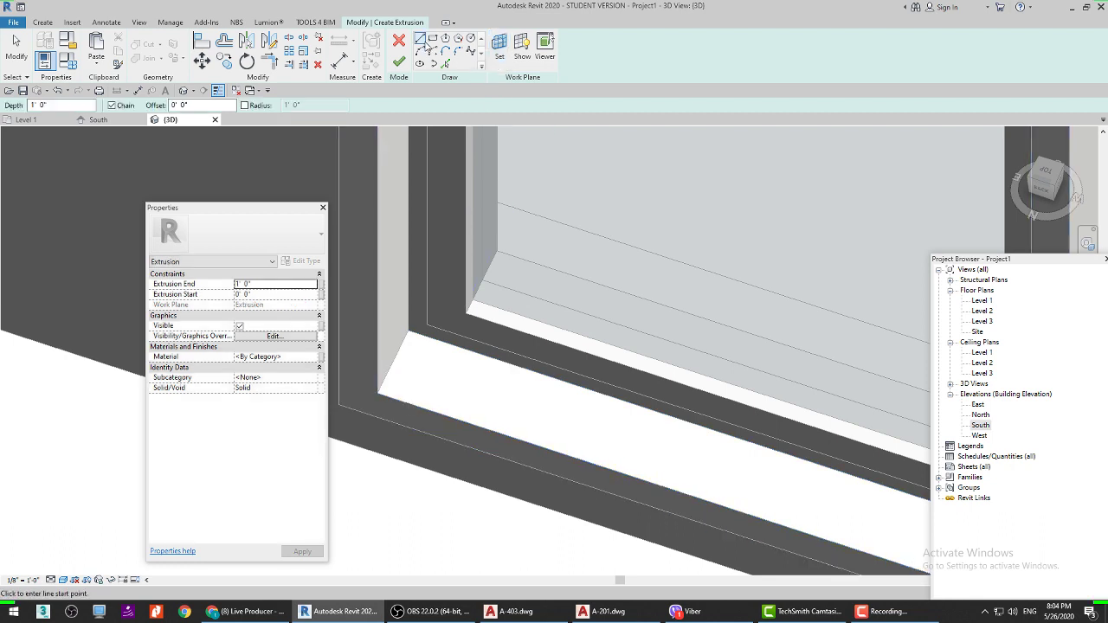
{"action": "left_click", "coordinate": [431, 40]}
{"action": "scroll", "coordinate": [421, 364], "scroll_direction": "up", "scroll_amount": 2}
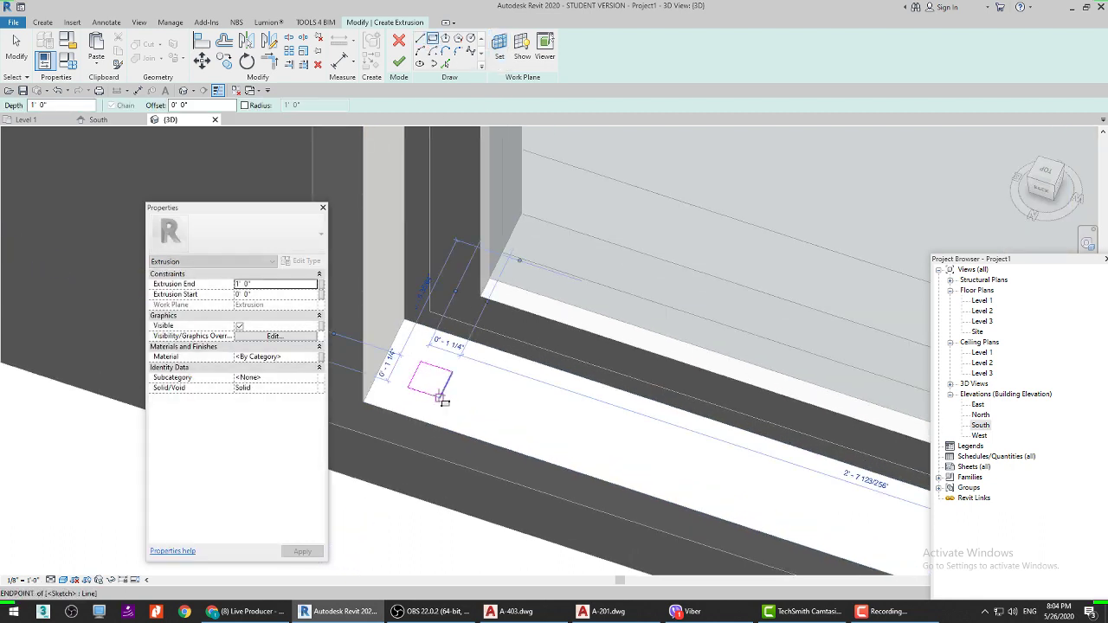
{"action": "left_click", "coordinate": [438, 392]}
{"action": "key", "text": "Escape"}
{"action": "key", "text": "Escape"}
Step: Resize the sketched rectangle on the sill to 0' 1" by 0' 1"
{"action": "left_click", "coordinate": [447, 391]}
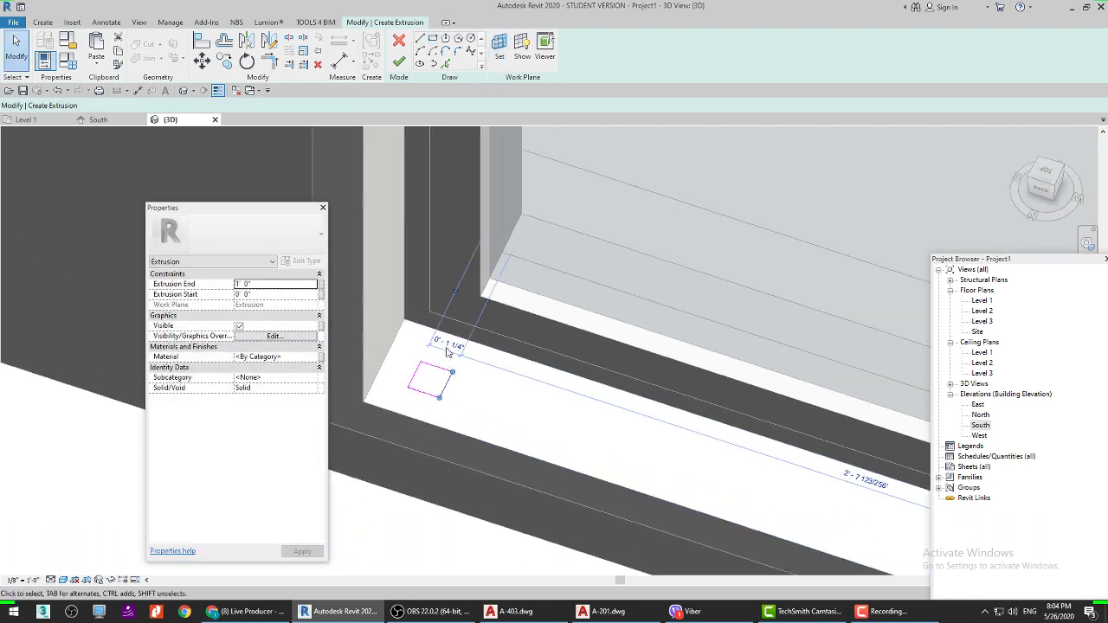
{"action": "left_click", "coordinate": [454, 340]}
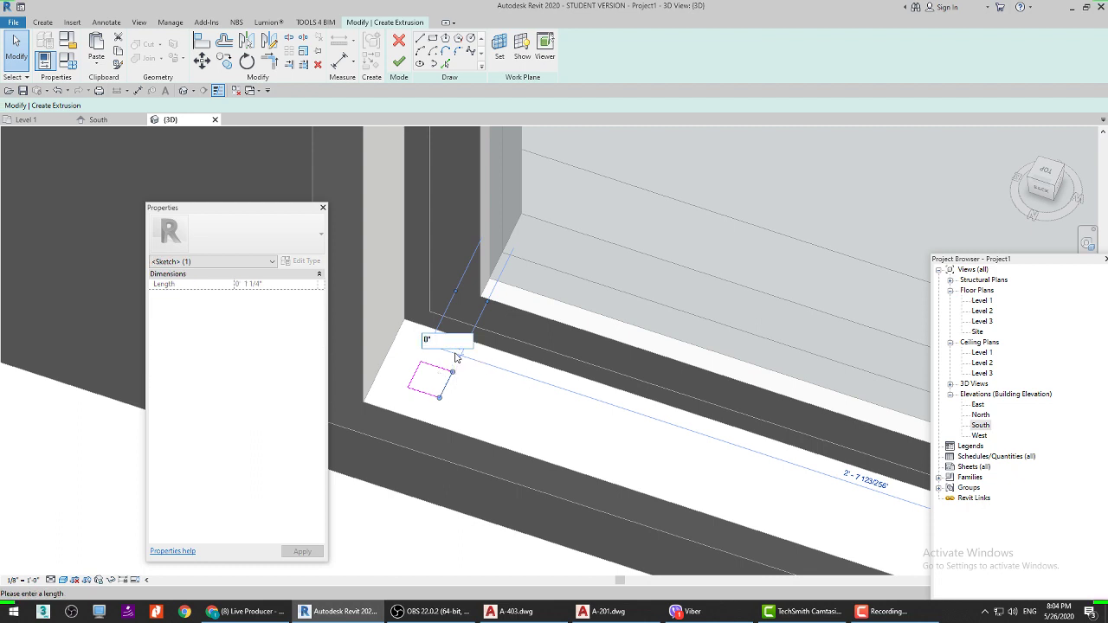
{"action": "key", "text": "Return"}
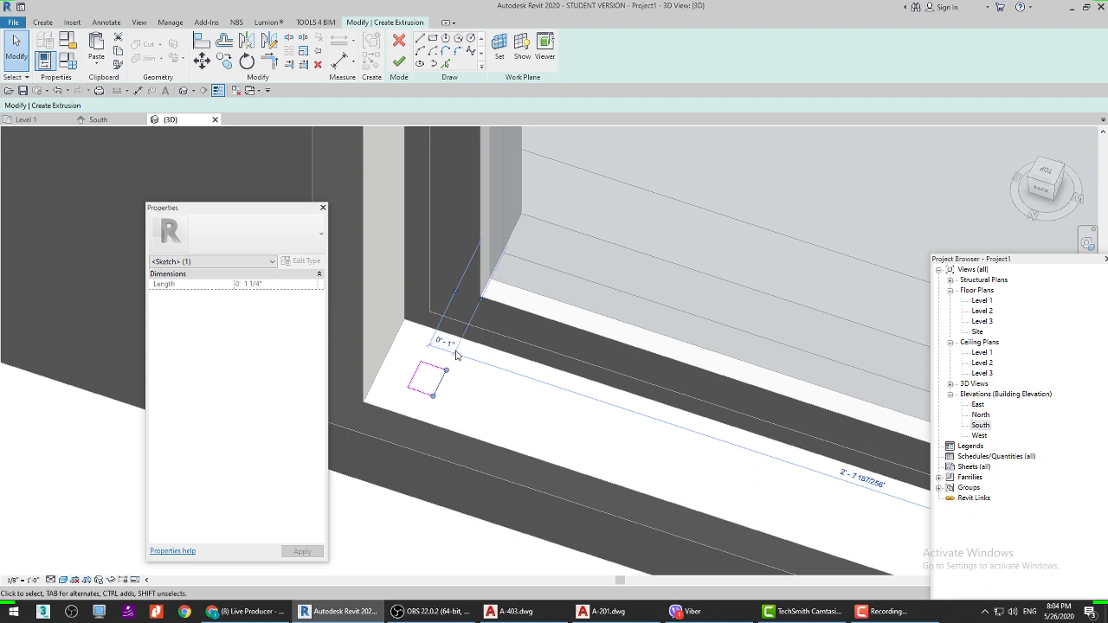
{"action": "left_click", "coordinate": [431, 366]}
{"action": "left_click", "coordinate": [390, 366]}
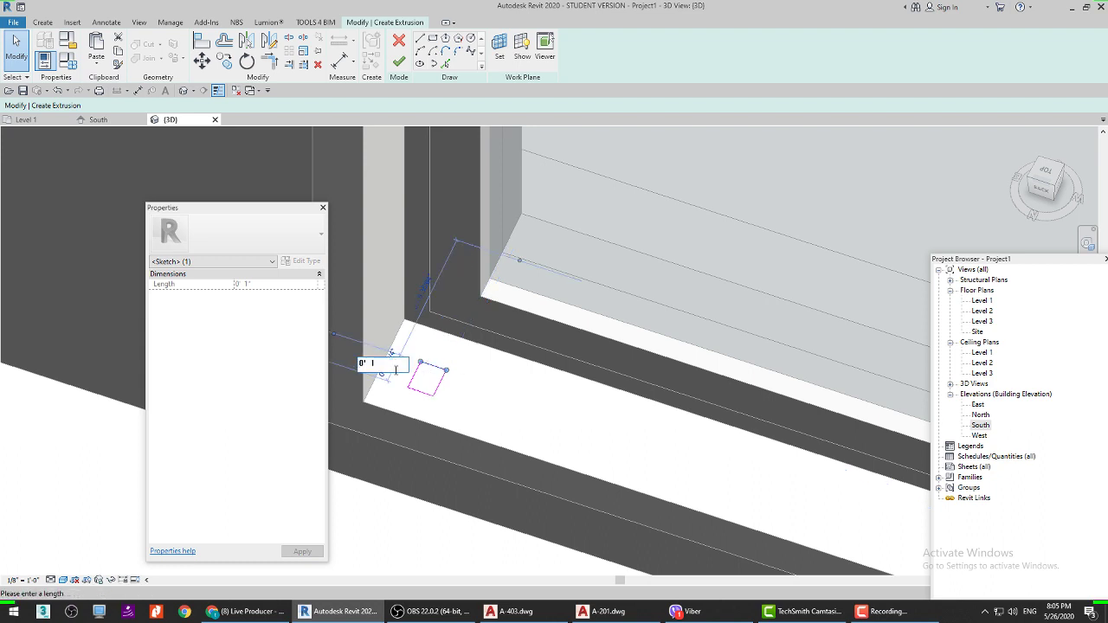
{"action": "key", "text": "Return"}
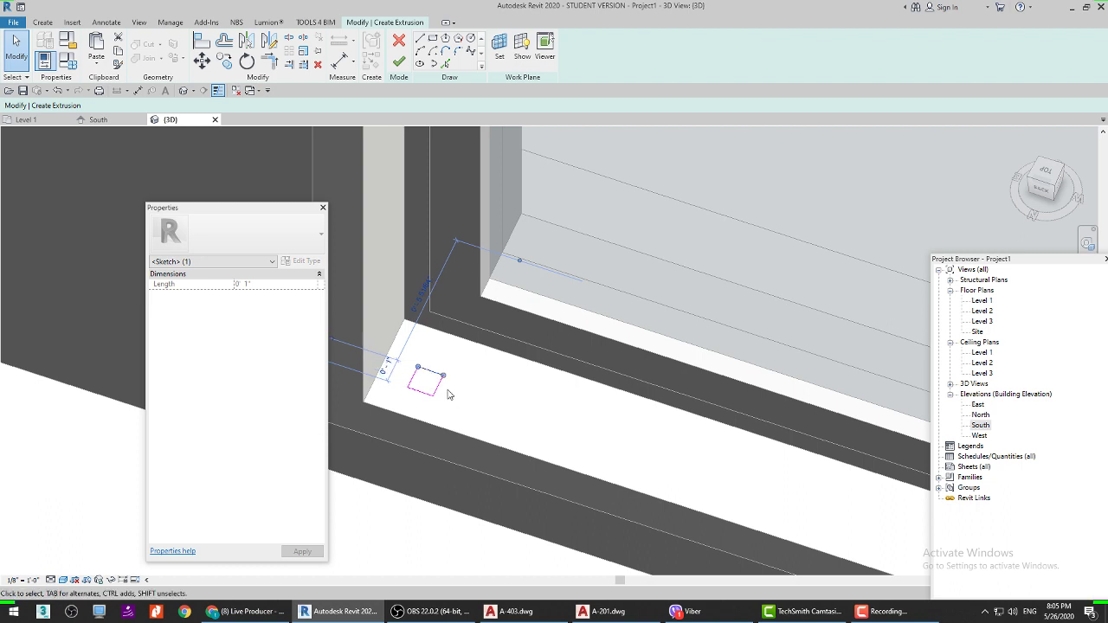
Step: Move the small square by the midpoint of its side to the midpoint of the sill's short end edge
{"action": "scroll", "coordinate": [447, 403], "scroll_direction": "up", "scroll_amount": 3}
{"action": "left_click_drag", "start_coordinate": [399, 407], "coordinate": [502, 322]}
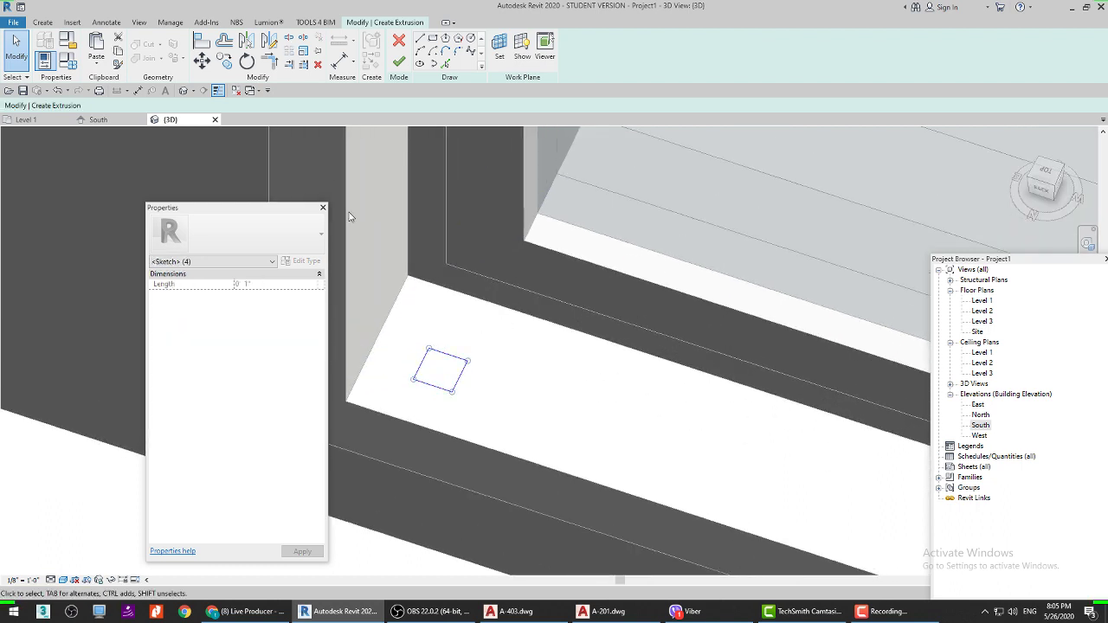
{"action": "left_click", "coordinate": [202, 63]}
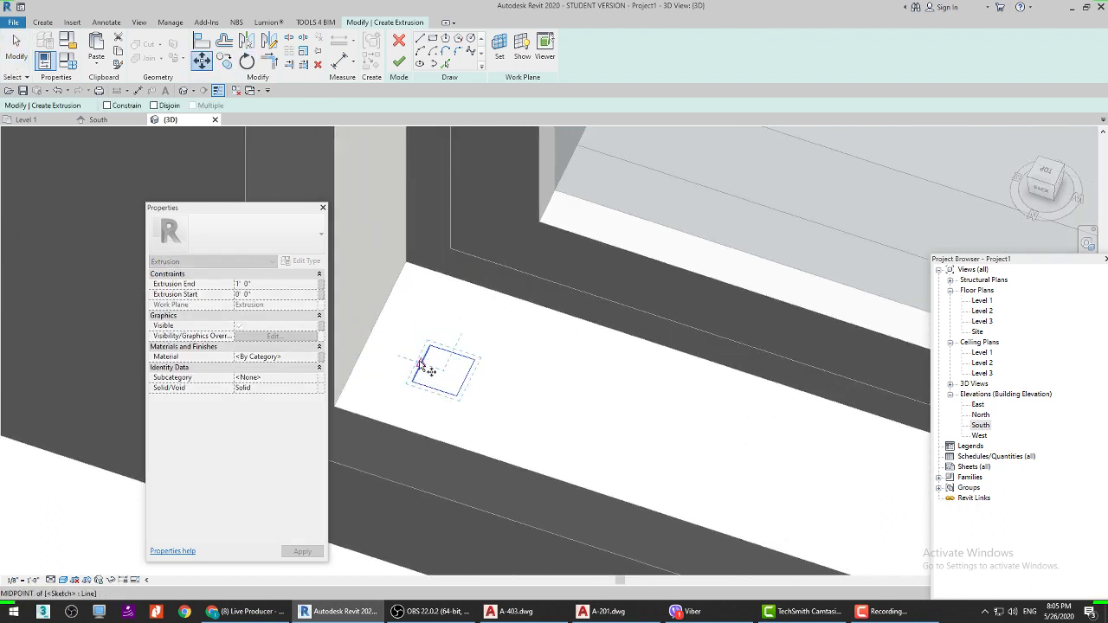
{"action": "left_click", "coordinate": [435, 366]}
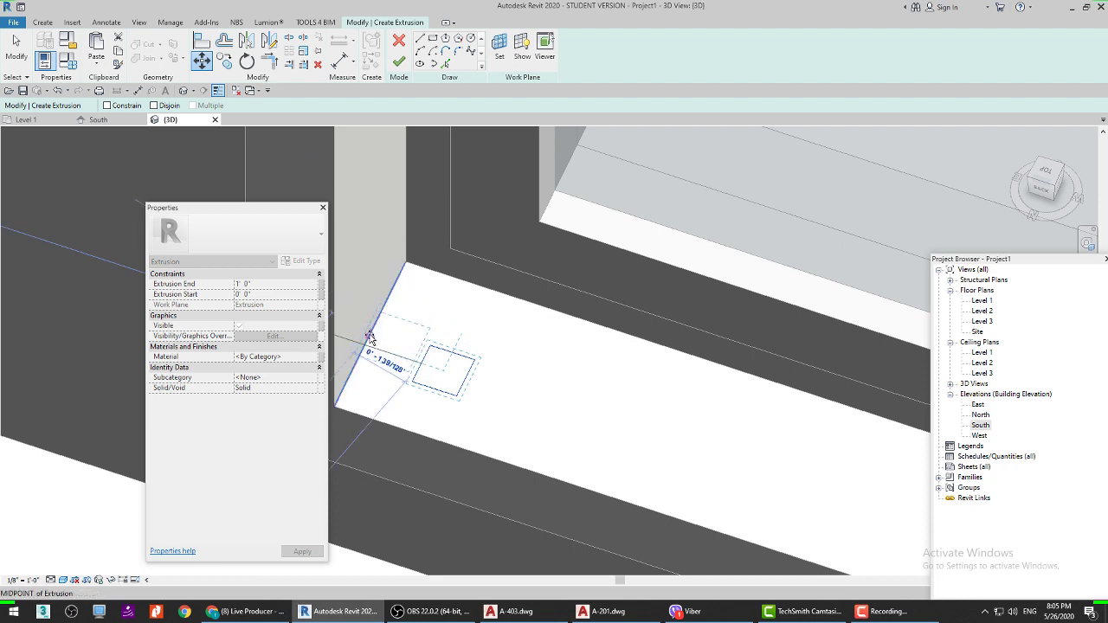
{"action": "left_click", "coordinate": [377, 329]}
Step: Move the square one square width along the sill, away from the end edge, using its corners as reference points
{"action": "left_click", "coordinate": [202, 62]}
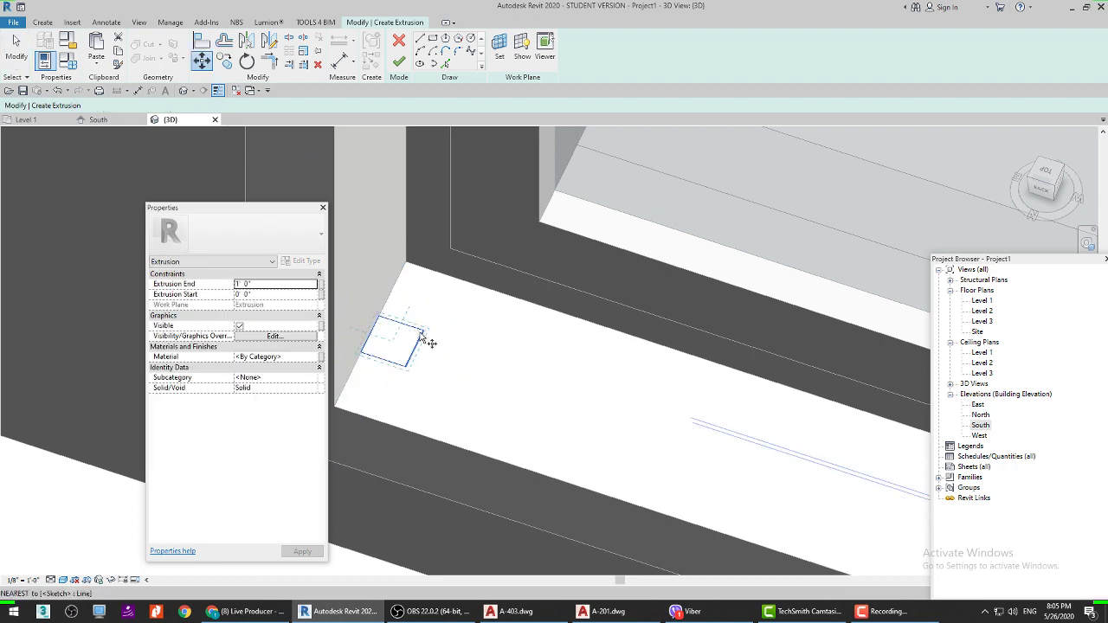
{"action": "left_click", "coordinate": [424, 333]}
{"action": "left_click", "coordinate": [462, 343]}
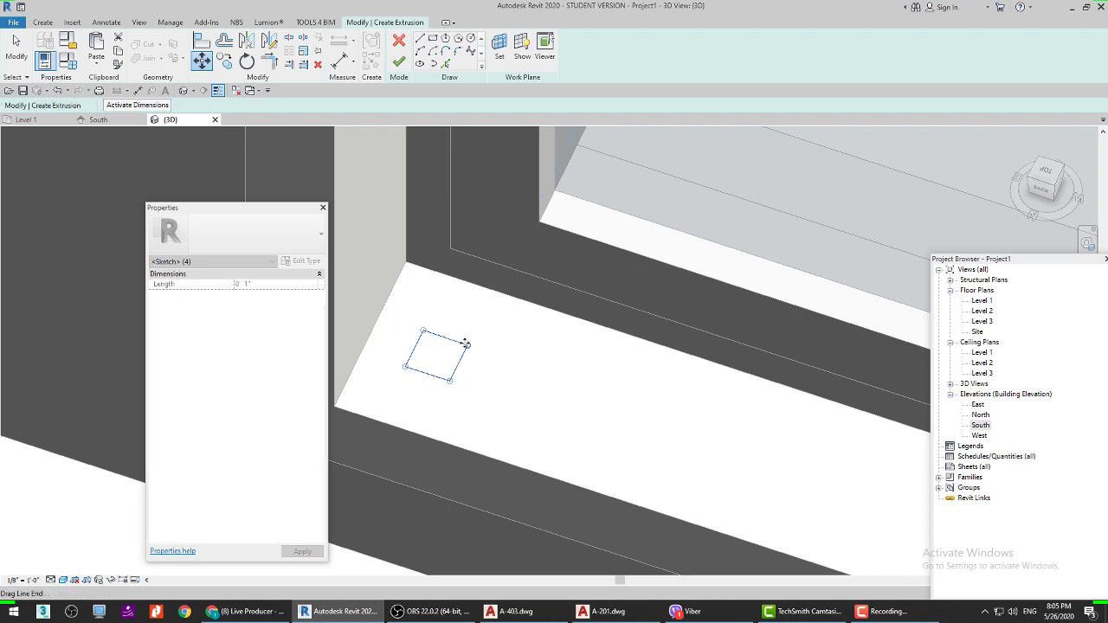
Step: Finish the square's sketch as a bar extrusion and search the project materials for "STELL" to give it a material
{"action": "scroll", "coordinate": [441, 450], "scroll_direction": "down", "scroll_amount": 2}
{"action": "left_click", "coordinate": [398, 61]}
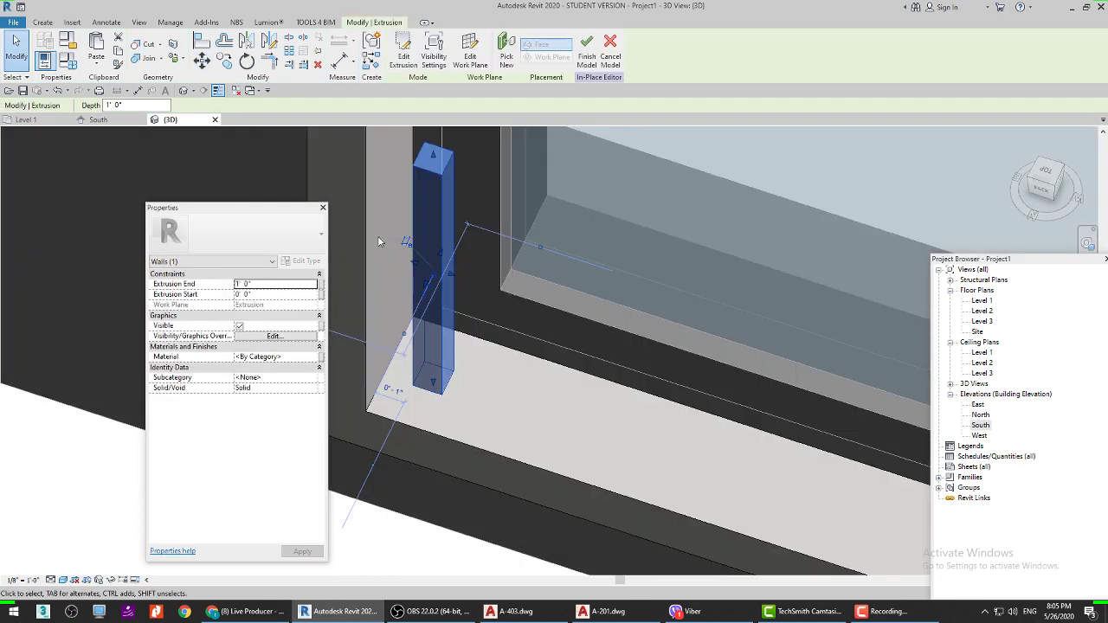
{"action": "left_click", "coordinate": [300, 358]}
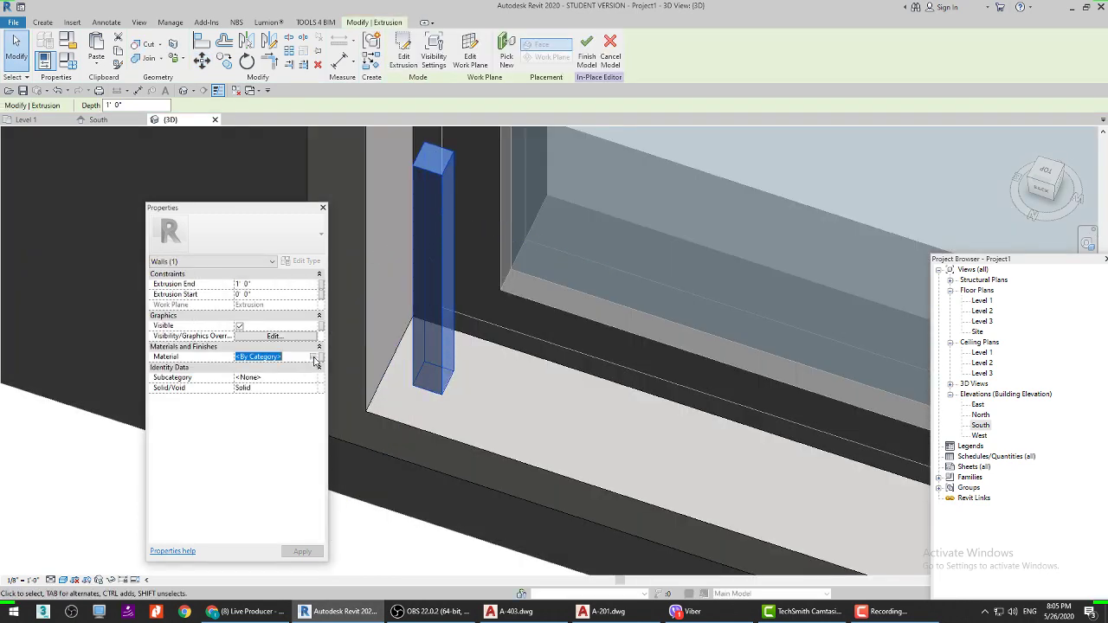
{"action": "left_click", "coordinate": [315, 356]}
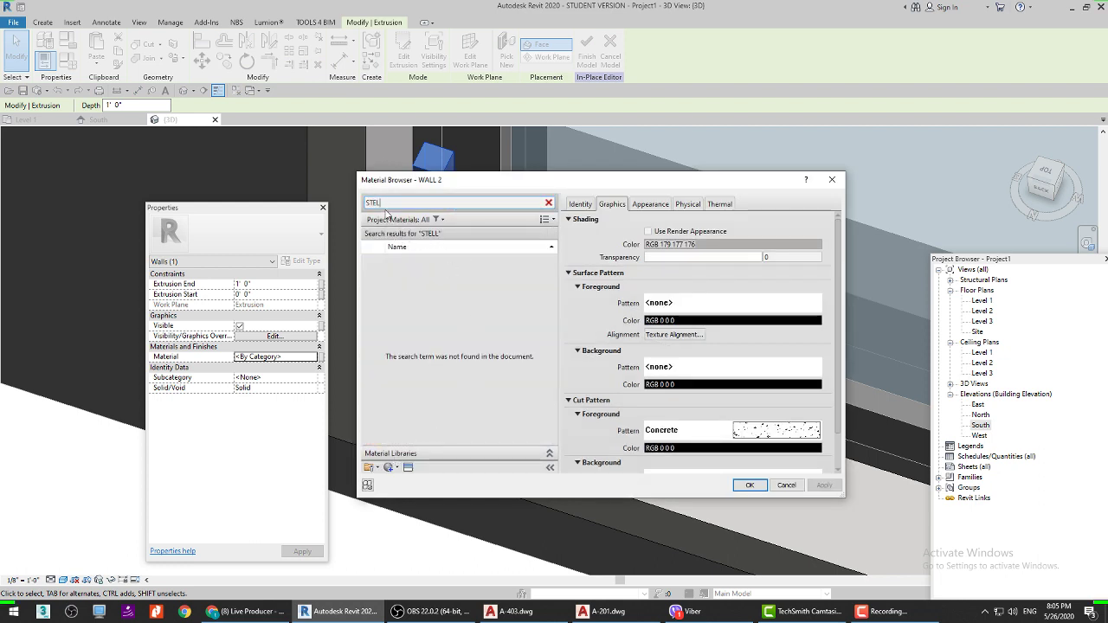
{"action": "left_click", "coordinate": [548, 203]}
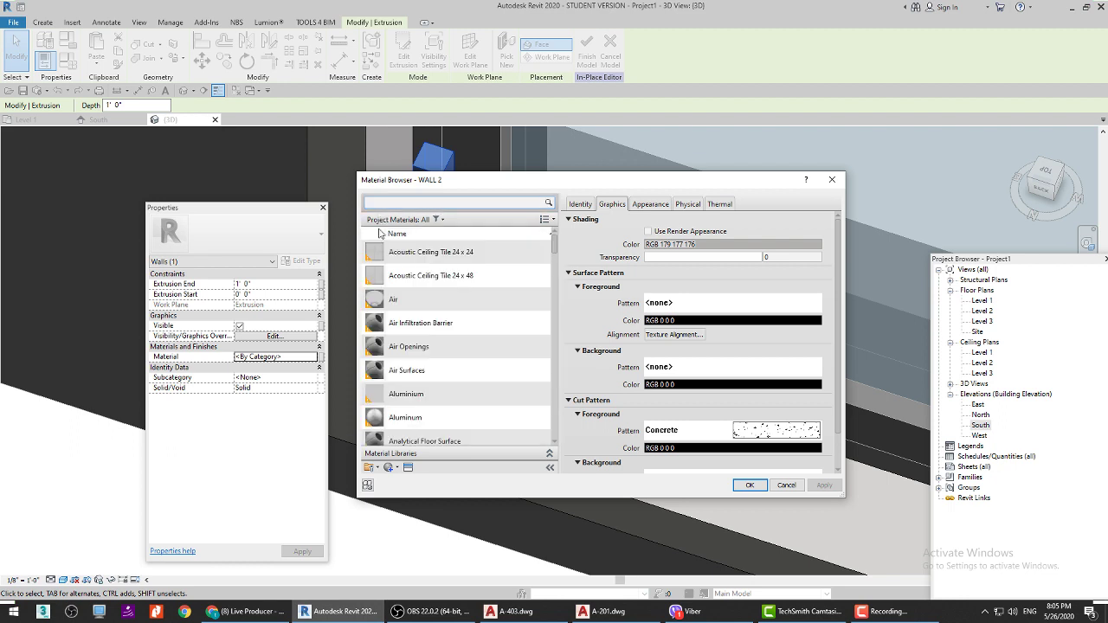
Step: Create a new material and rename it STEEL
{"action": "left_click", "coordinate": [400, 468]}
{"action": "left_click", "coordinate": [417, 477]}
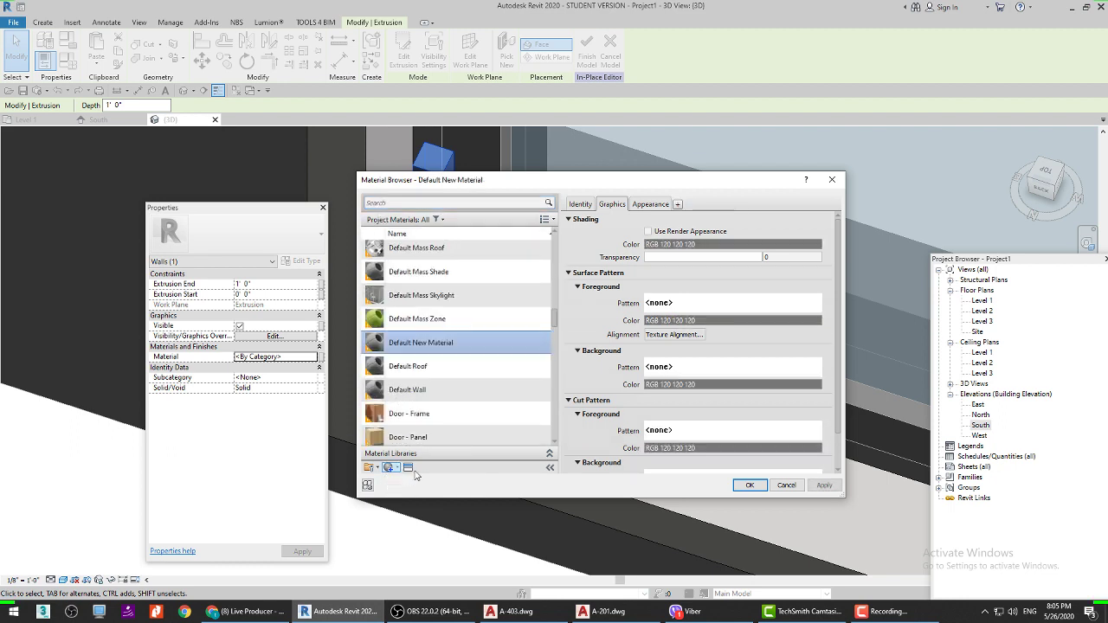
{"action": "right_click", "coordinate": [430, 339]}
{"action": "left_click", "coordinate": [454, 374]}
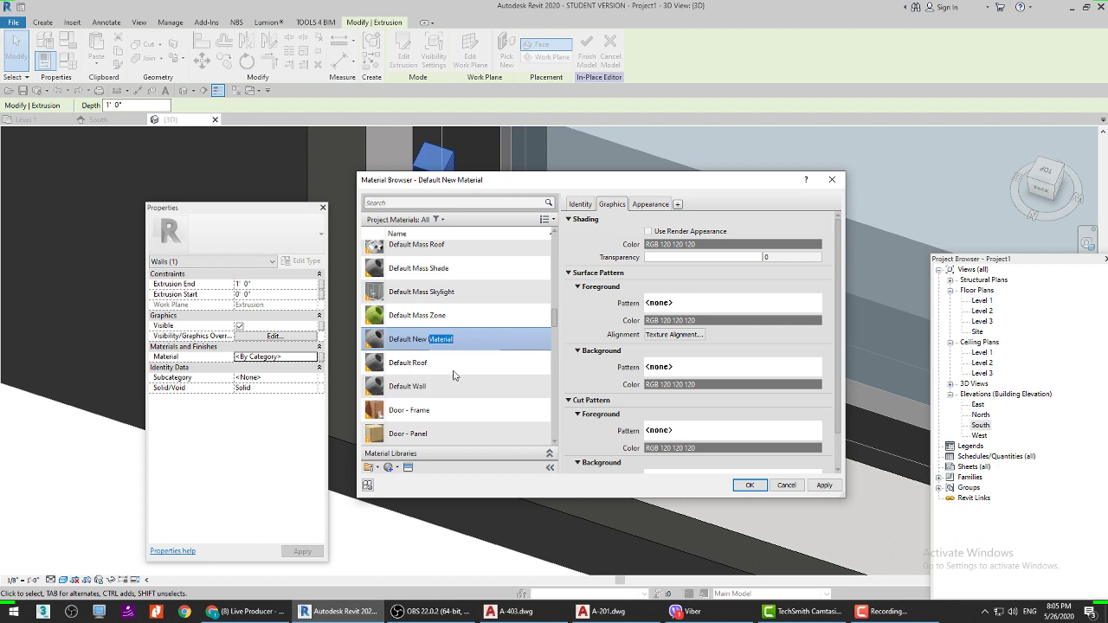
{"action": "type", "text": "STEEL"}
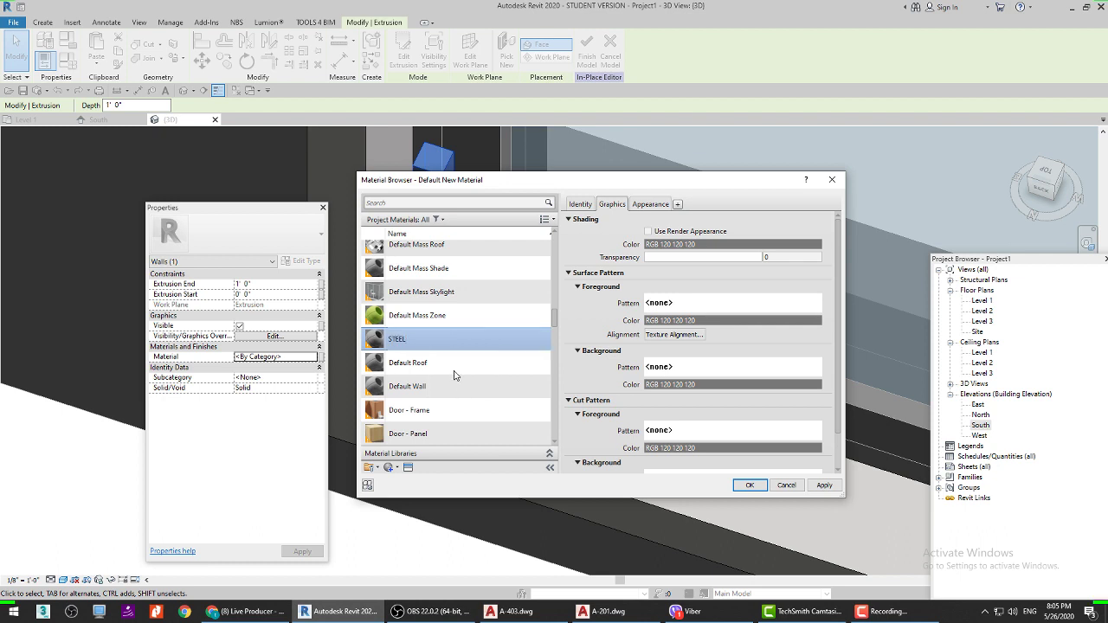
{"action": "key", "text": "Return"}
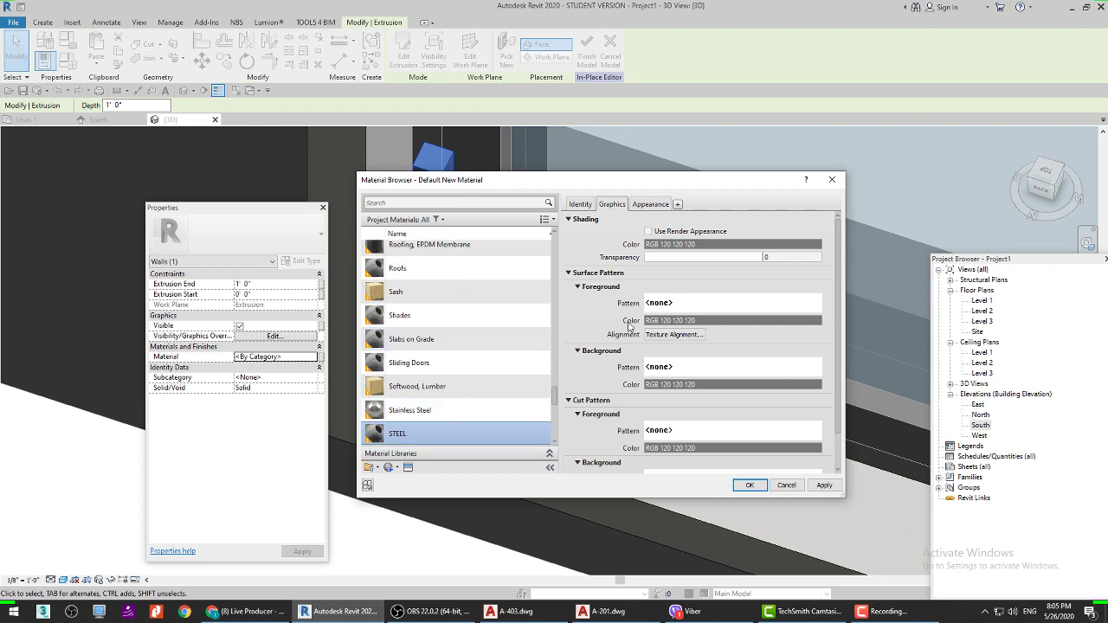
Step: Search the asset library for "STEEL" and apply the Stainless Steel thermal asset to the STEEL material
{"action": "left_click", "coordinate": [408, 467]}
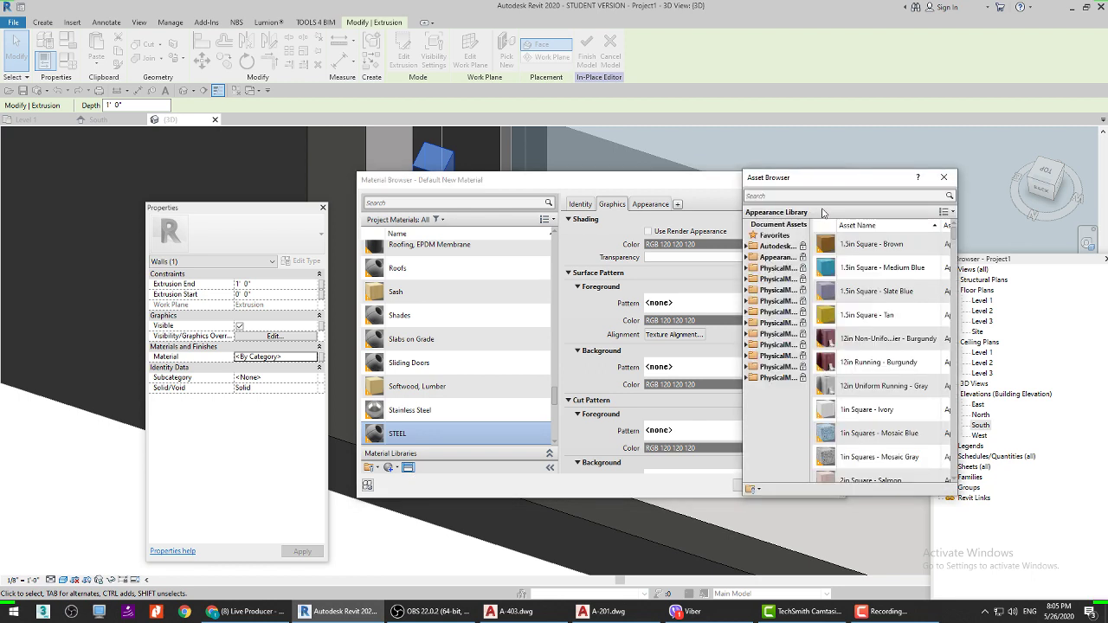
{"action": "left_click", "coordinate": [822, 197]}
{"action": "type", "text": "STGE"}
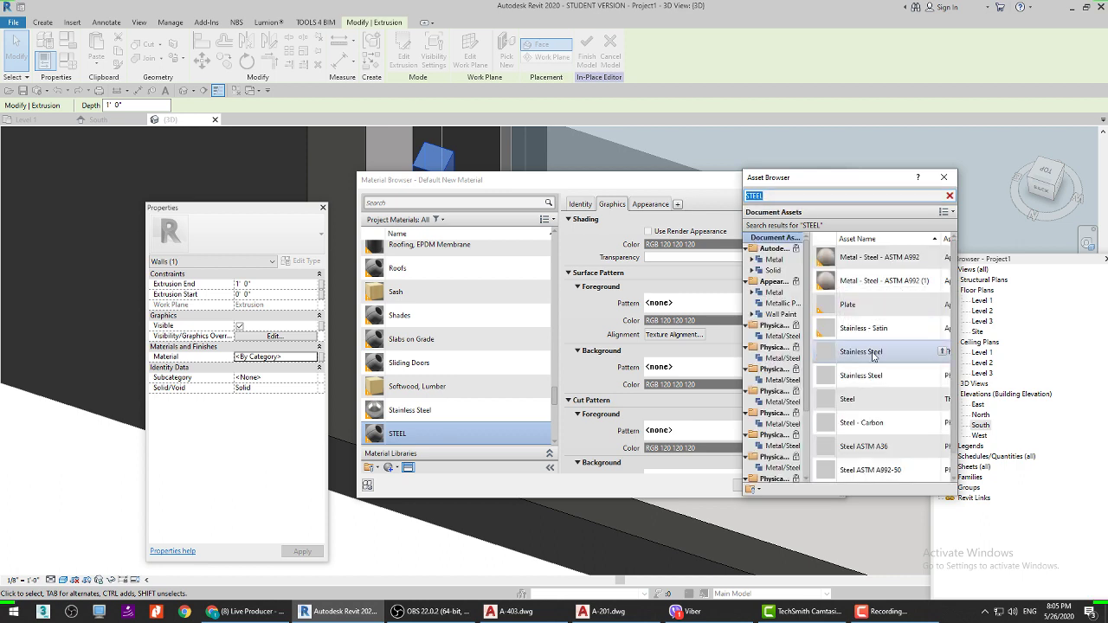
{"action": "left_click", "coordinate": [887, 308]}
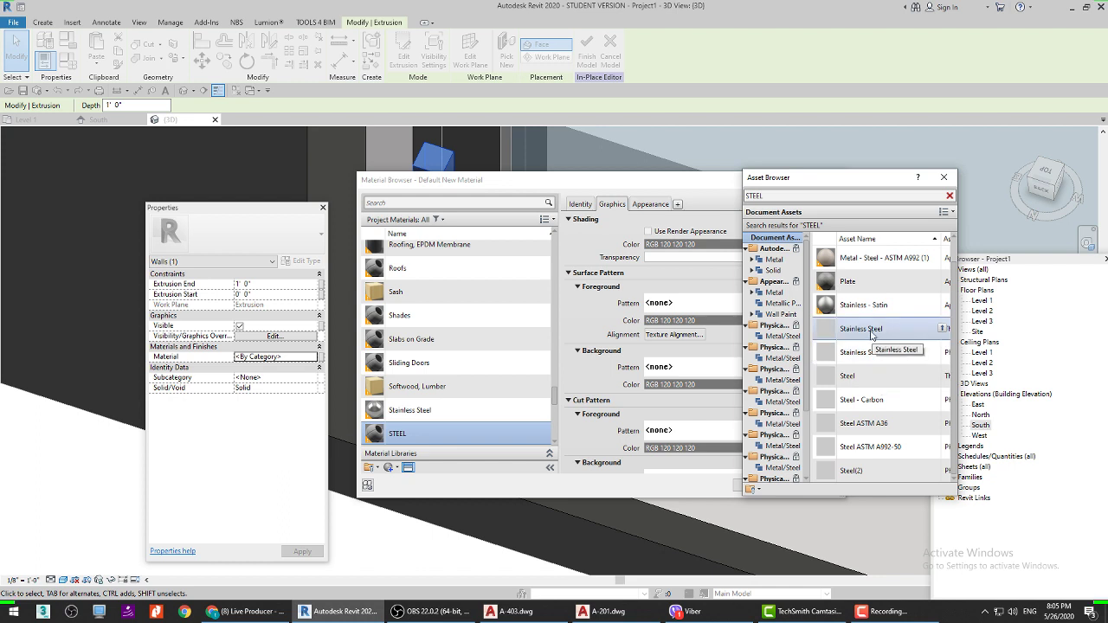
{"action": "left_click_drag", "start_coordinate": [771, 169], "coordinate": [768, 150]}
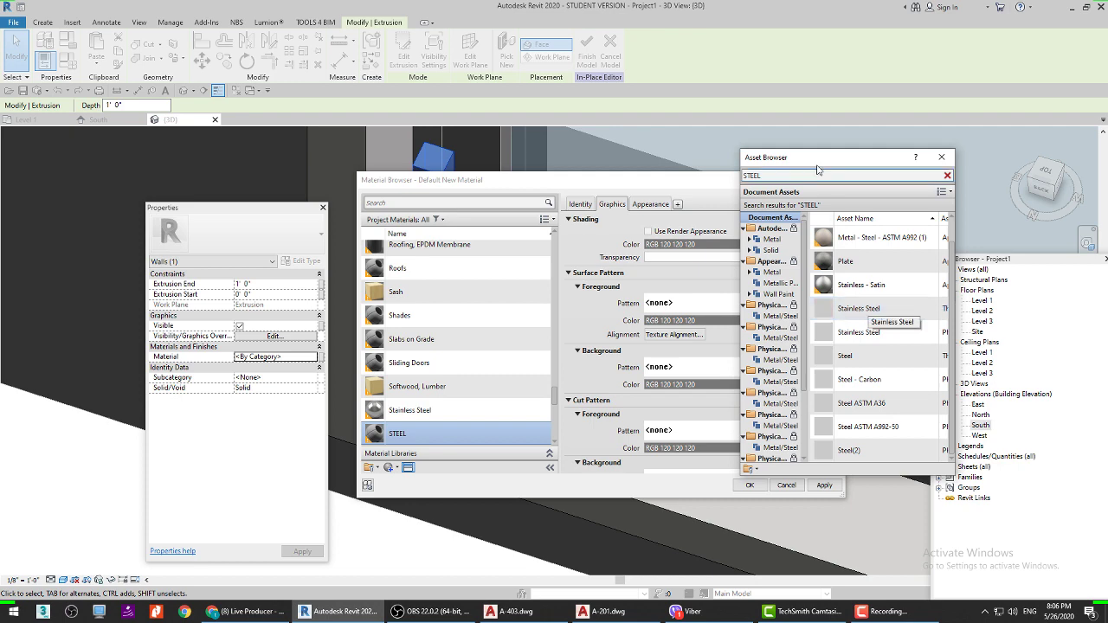
{"action": "left_click_drag", "start_coordinate": [822, 158], "coordinate": [849, 159]}
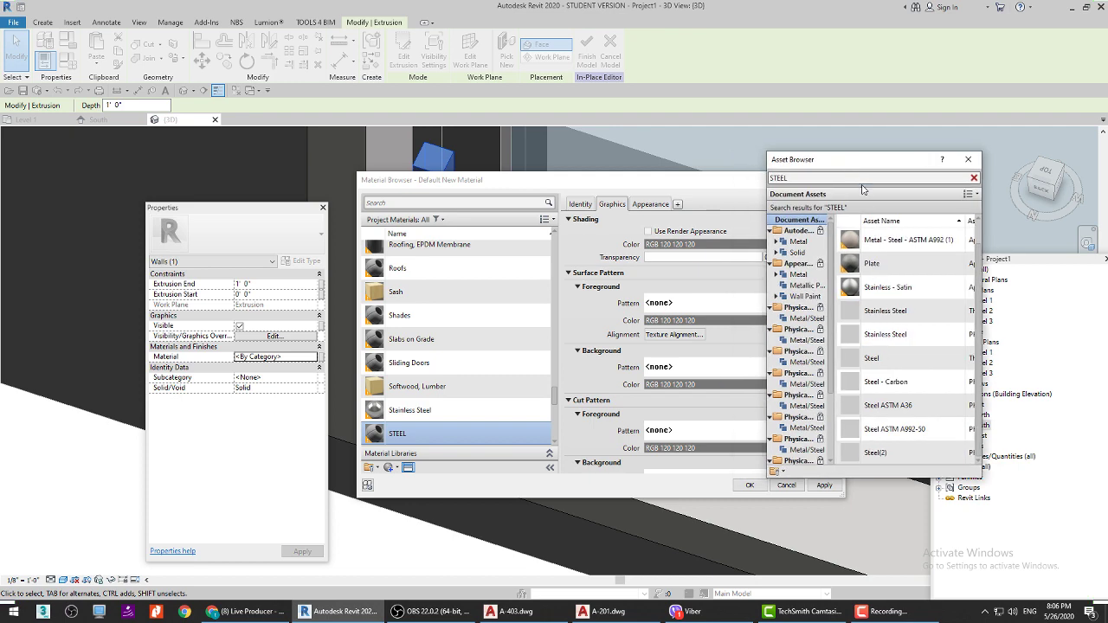
{"action": "double_click", "coordinate": [886, 311]}
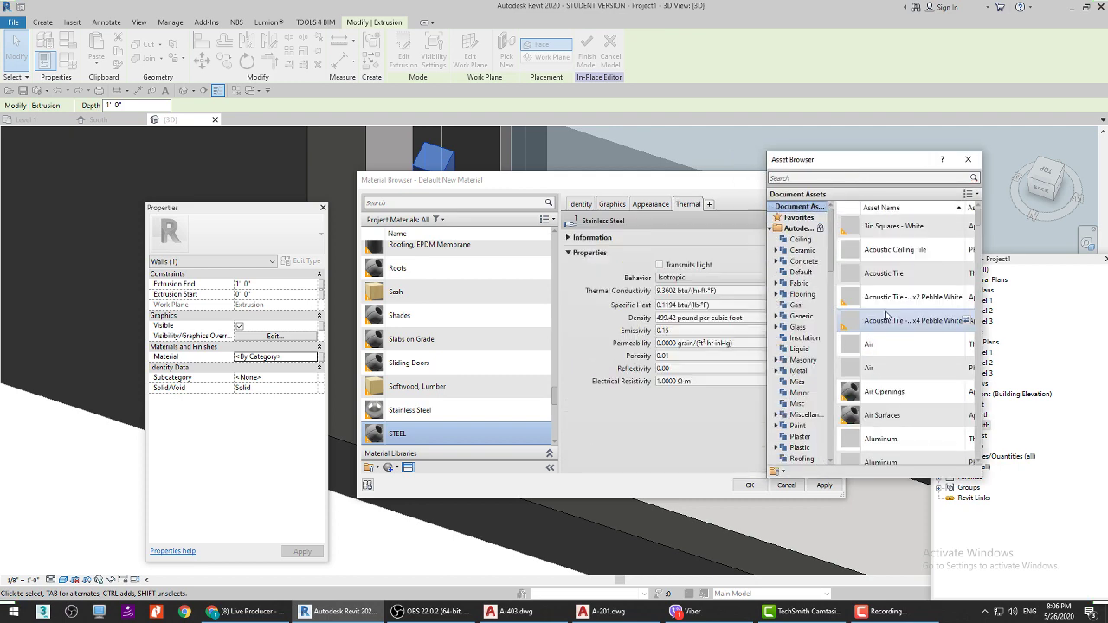
Step: Search the assets for "STEEL" again and apply the plain Steel thermal asset to the STEEL material
{"action": "left_click", "coordinate": [612, 205]}
{"action": "left_click", "coordinate": [655, 208]}
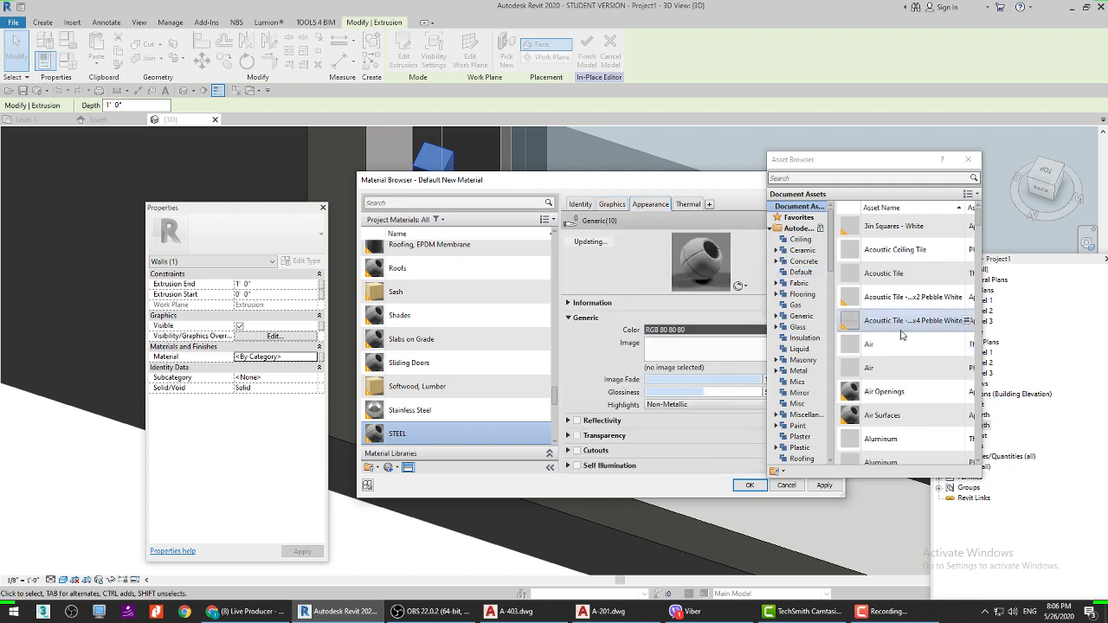
{"action": "scroll", "coordinate": [924, 313], "scroll_direction": "down", "scroll_amount": 3}
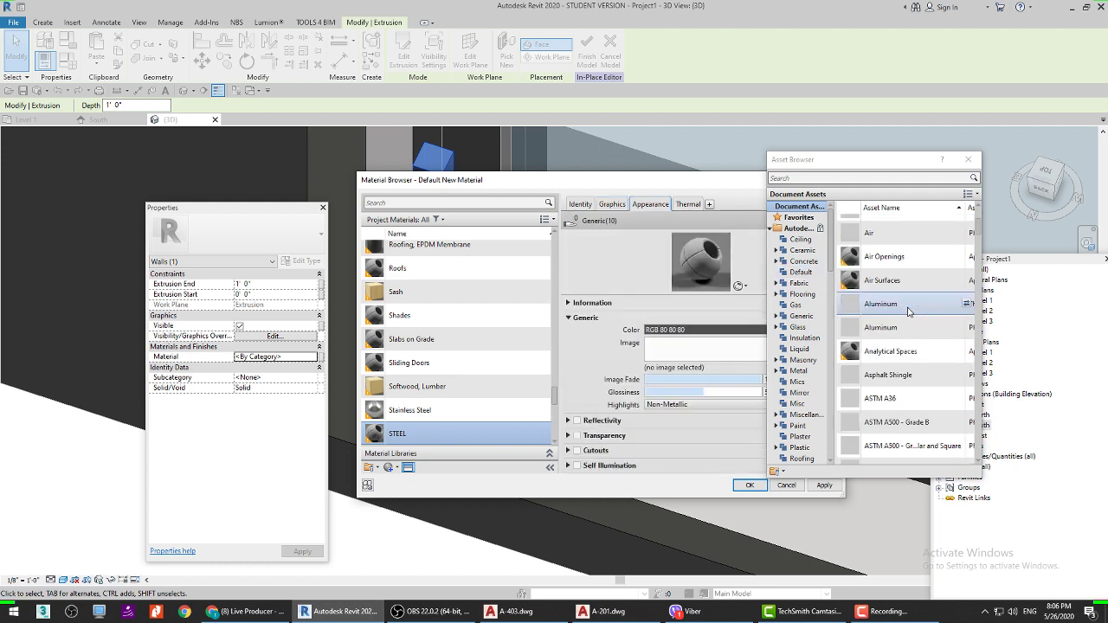
{"action": "left_click", "coordinate": [847, 178]}
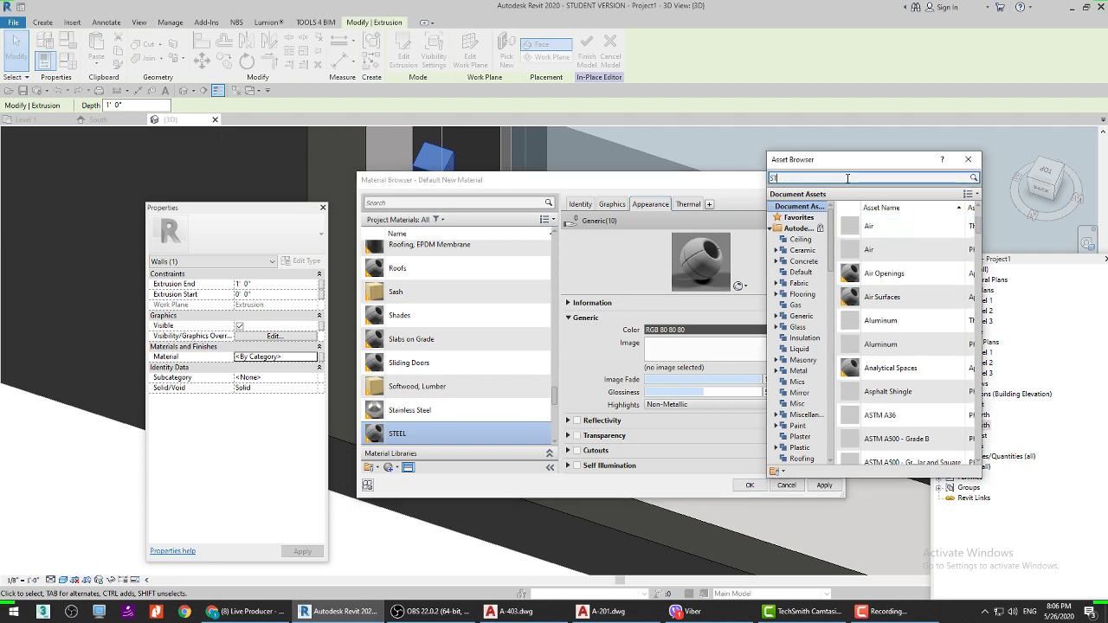
{"action": "type", "text": "STEEL"}
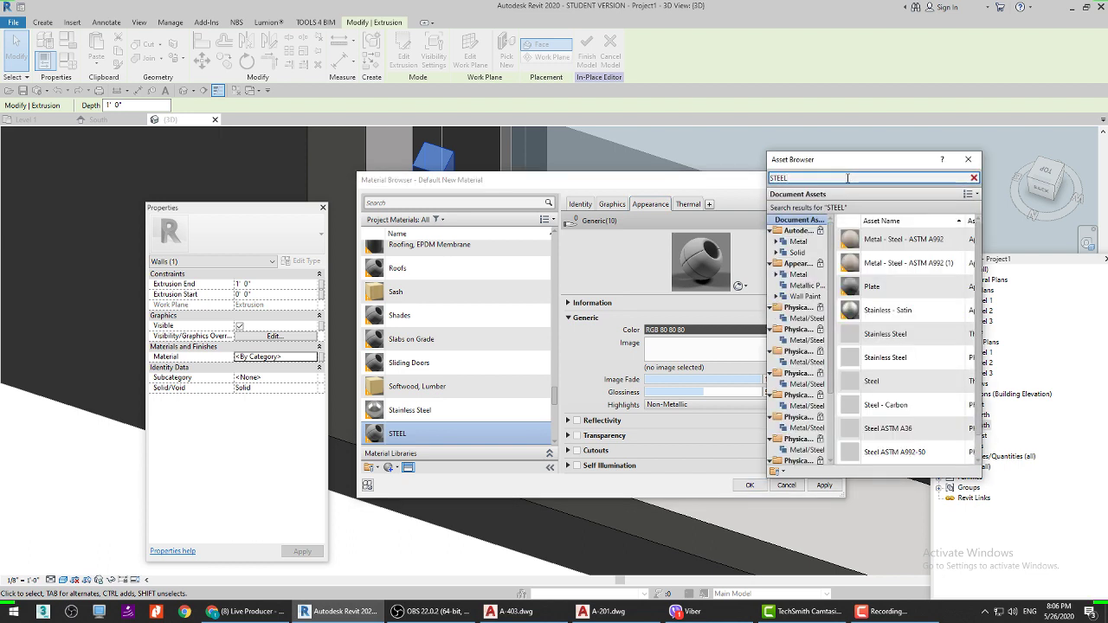
{"action": "double_click", "coordinate": [907, 388]}
Step: Replace the STEEL material's appearance with the Stainless - Satin asset found by searching "STEEL", and close the asset library
{"action": "left_click", "coordinate": [651, 206]}
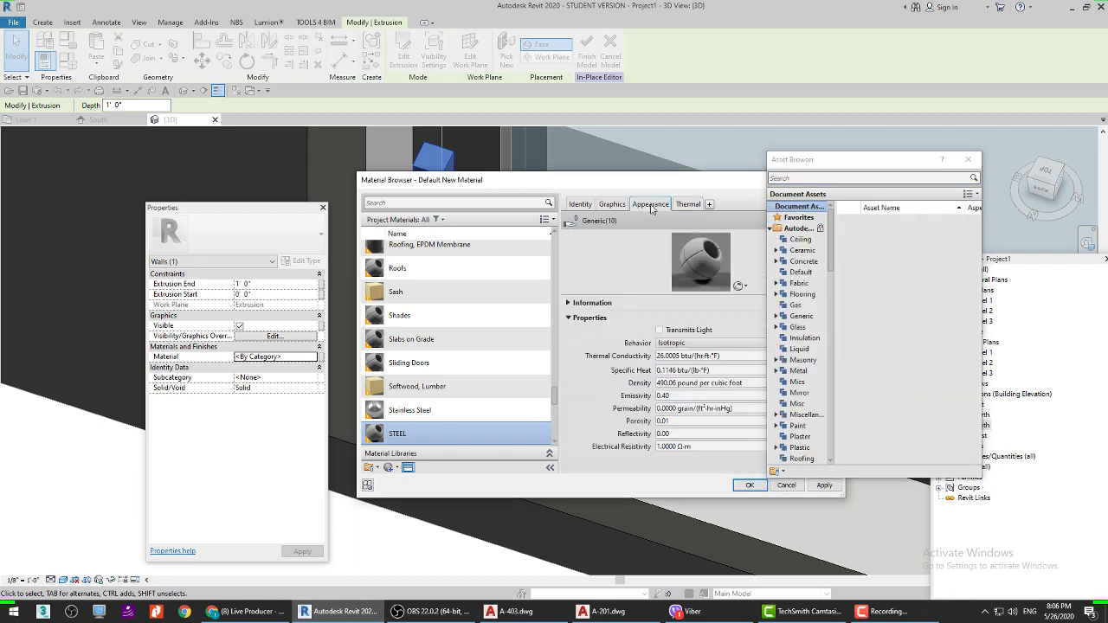
{"action": "left_click", "coordinate": [853, 178]}
{"action": "type", "text": "STEEL"}
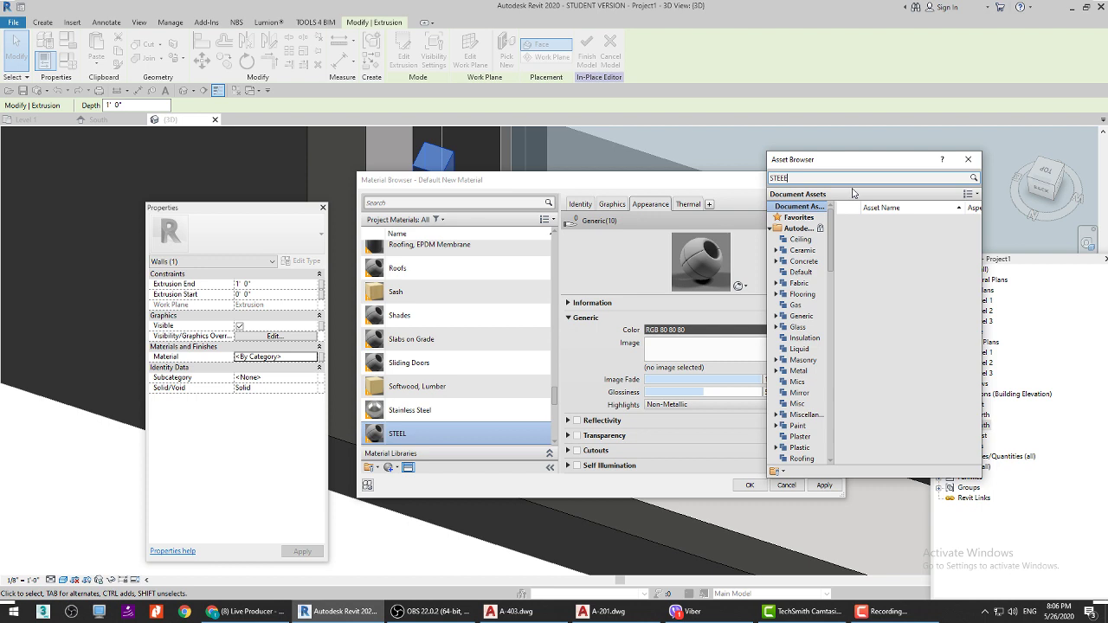
{"action": "key", "text": "Return"}
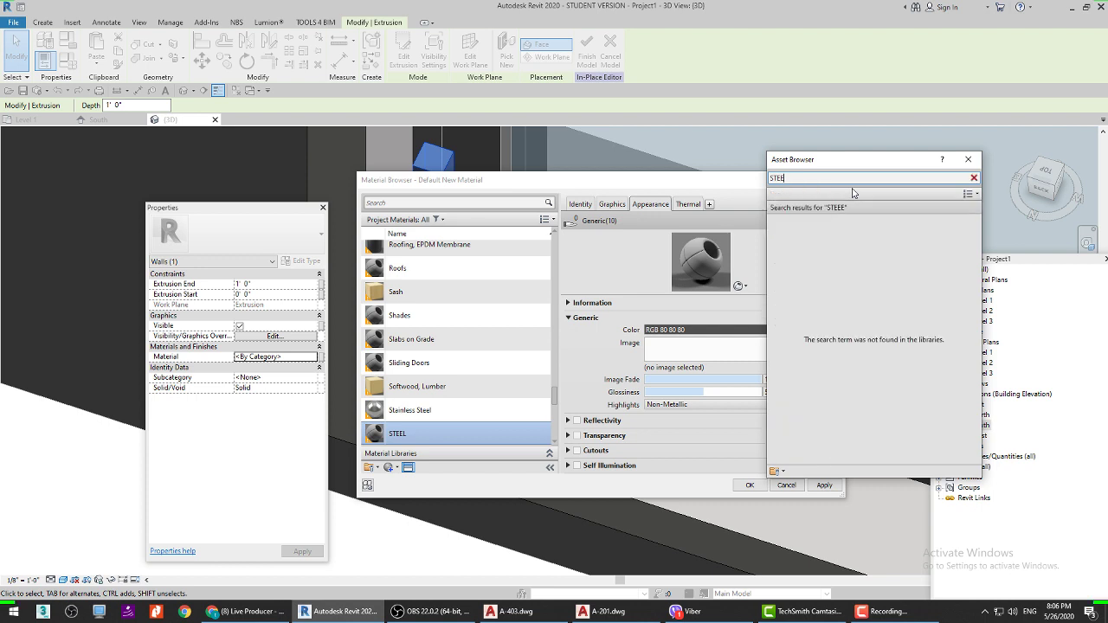
{"action": "type", "text": "L"}
{"action": "key", "text": "Return"}
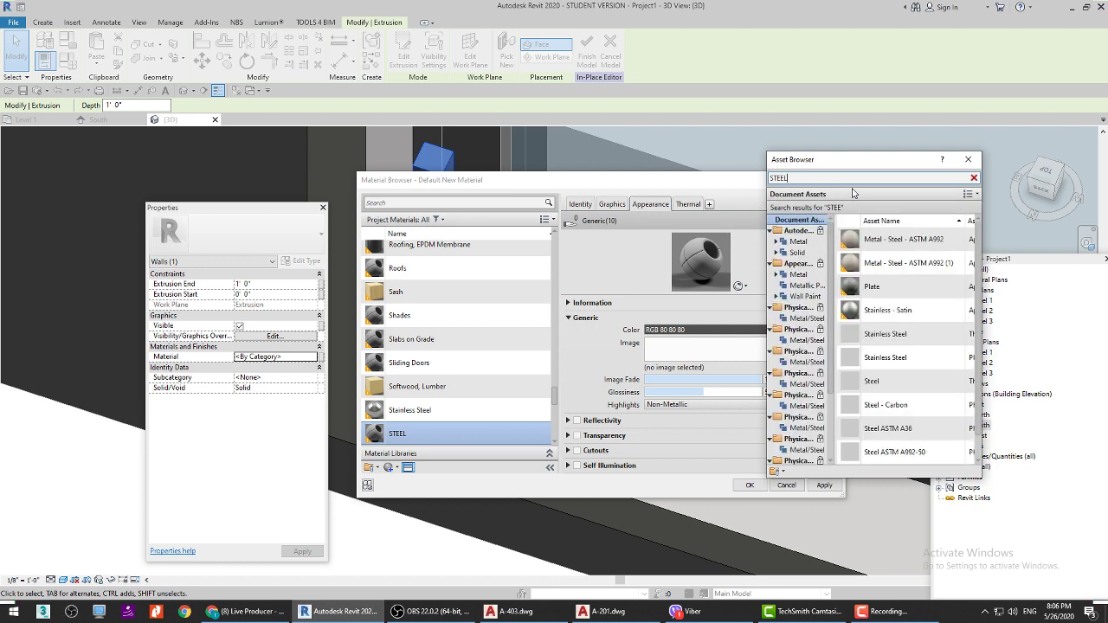
{"action": "double_click", "coordinate": [901, 317]}
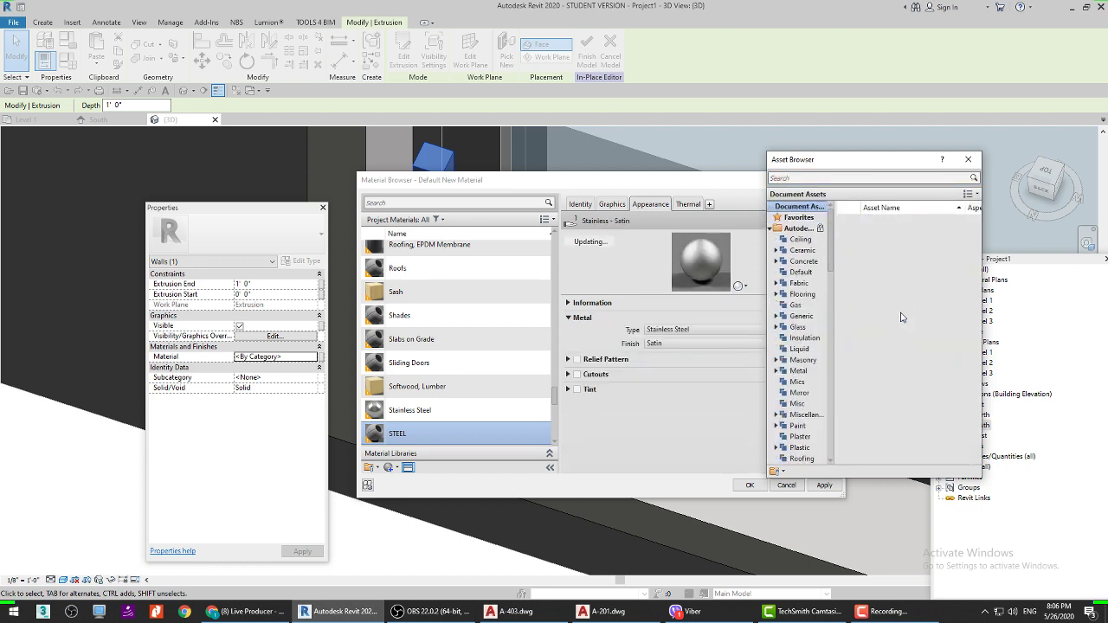
{"action": "left_click", "coordinate": [970, 161]}
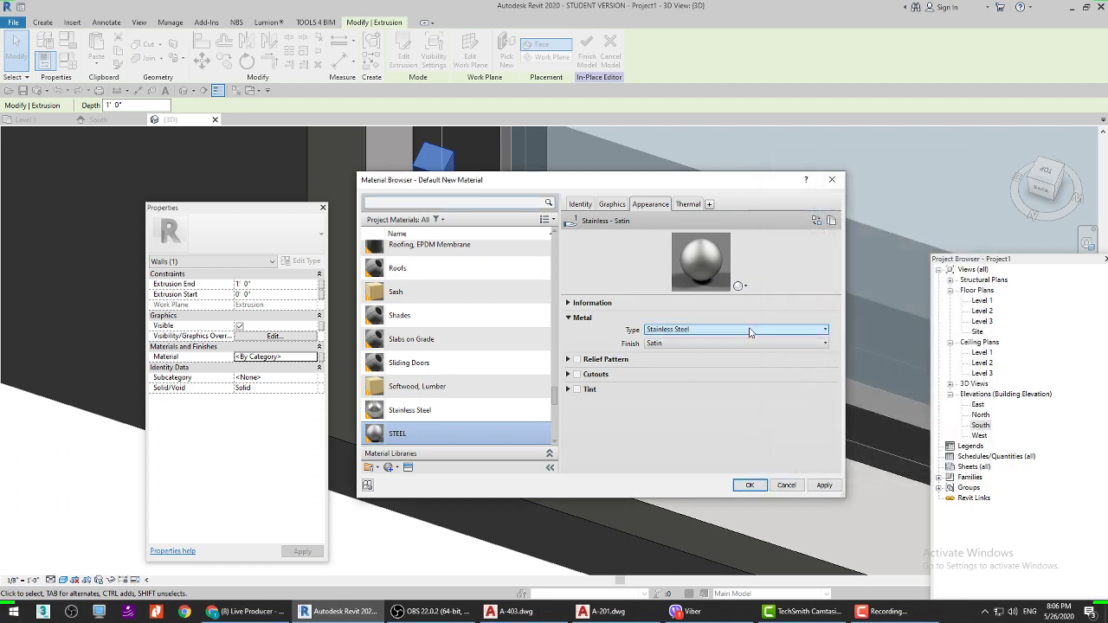
Step: Set the metal type of the STEEL appearance to Chrome and assign the material to the bar extrusion
{"action": "left_click", "coordinate": [796, 331]}
{"action": "left_click", "coordinate": [794, 361]}
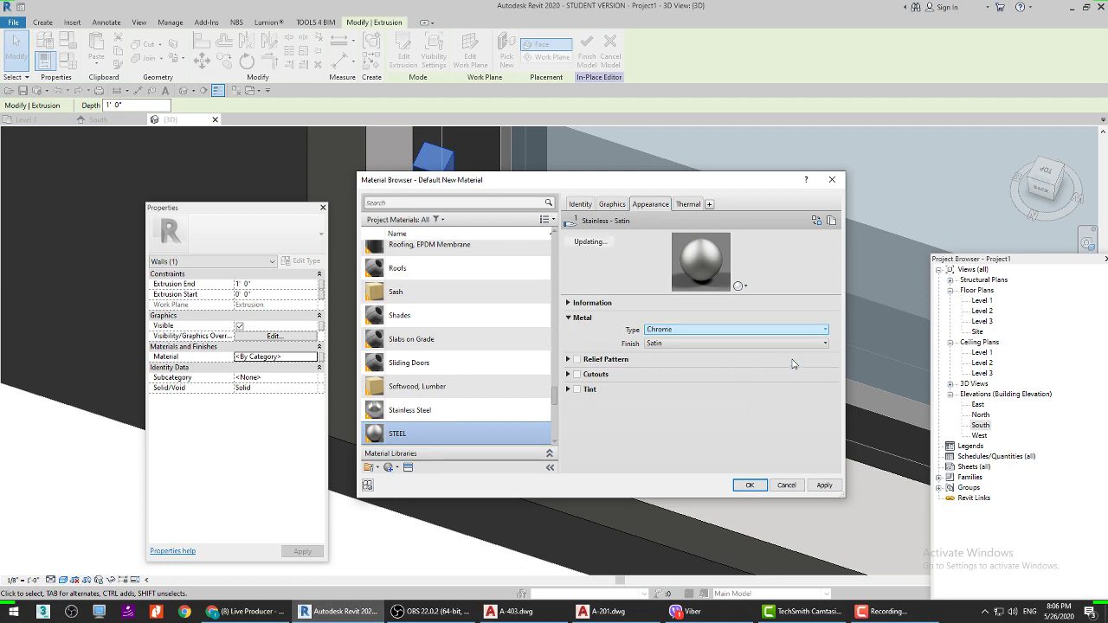
{"action": "left_click", "coordinate": [750, 485]}
Step: Stretch the upper end of the bar up to the underside of the surround's head, giving an extrusion end of 20' 2"
{"action": "scroll", "coordinate": [463, 418], "scroll_direction": "down", "scroll_amount": 8}
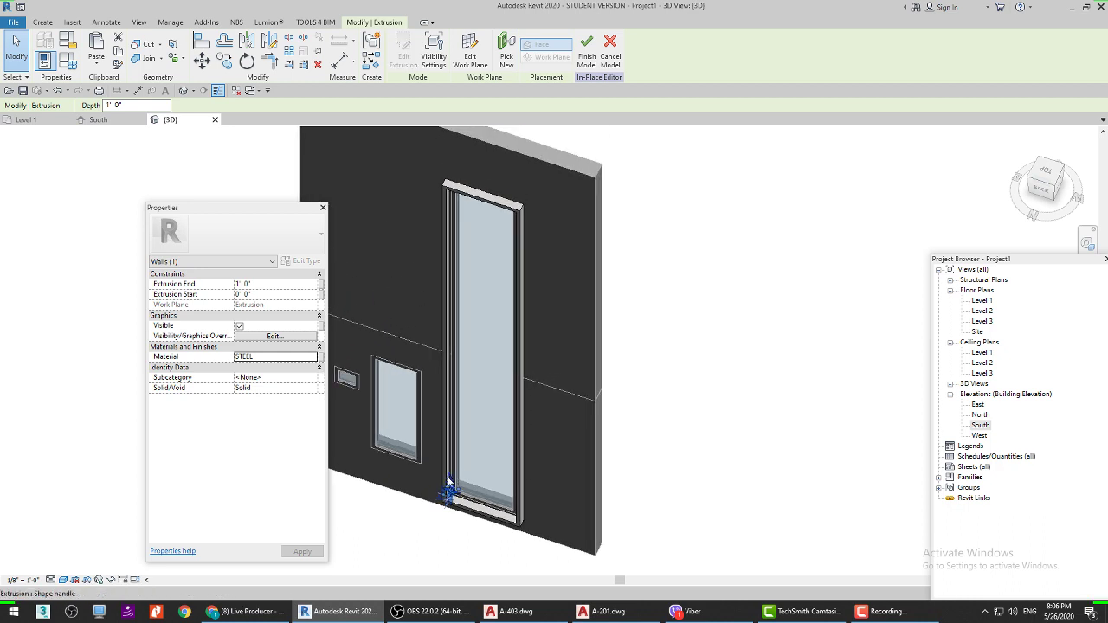
{"action": "scroll", "coordinate": [461, 474], "scroll_direction": "up", "scroll_amount": 5}
{"action": "left_click_drag", "start_coordinate": [458, 474], "coordinate": [465, 164]}
{"action": "scroll", "coordinate": [506, 292], "scroll_direction": "down", "scroll_amount": 3}
{"action": "middle_click_drag", "start_coordinate": [507, 292], "coordinate": [497, 445]}
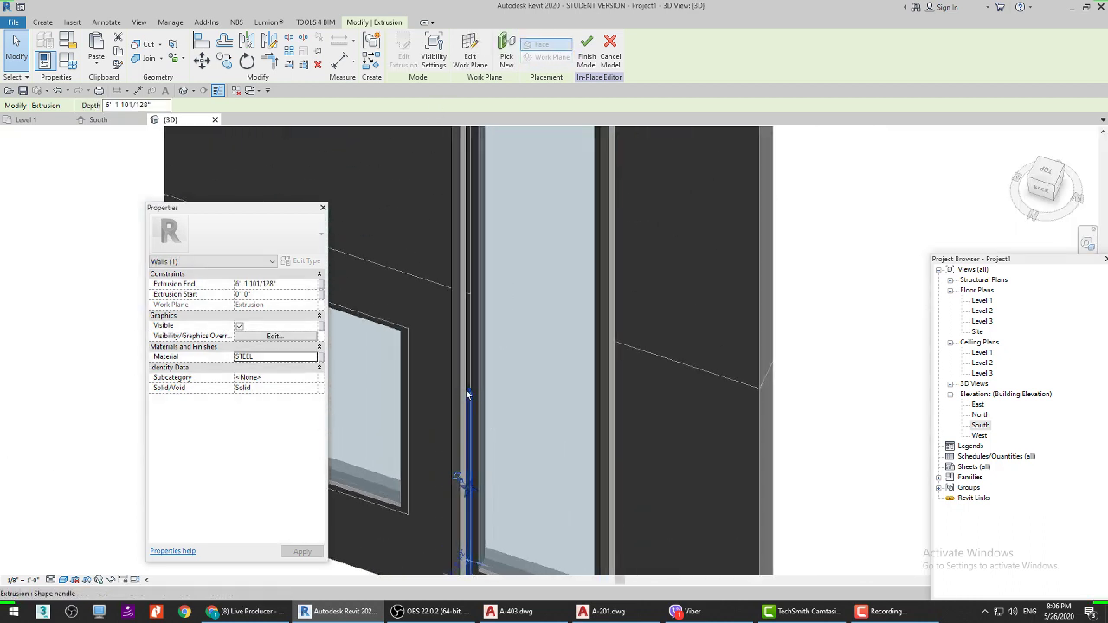
{"action": "scroll", "coordinate": [486, 297], "scroll_direction": "down", "scroll_amount": 3}
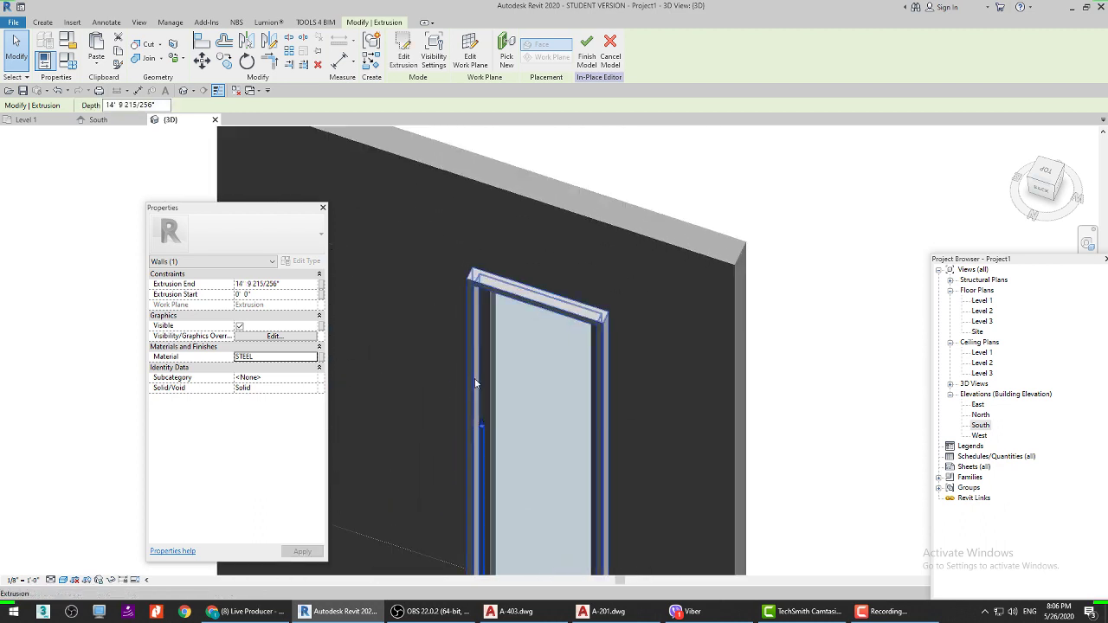
{"action": "scroll", "coordinate": [492, 436], "scroll_direction": "up", "scroll_amount": 2}
{"action": "left_click_drag", "start_coordinate": [479, 437], "coordinate": [495, 249]}
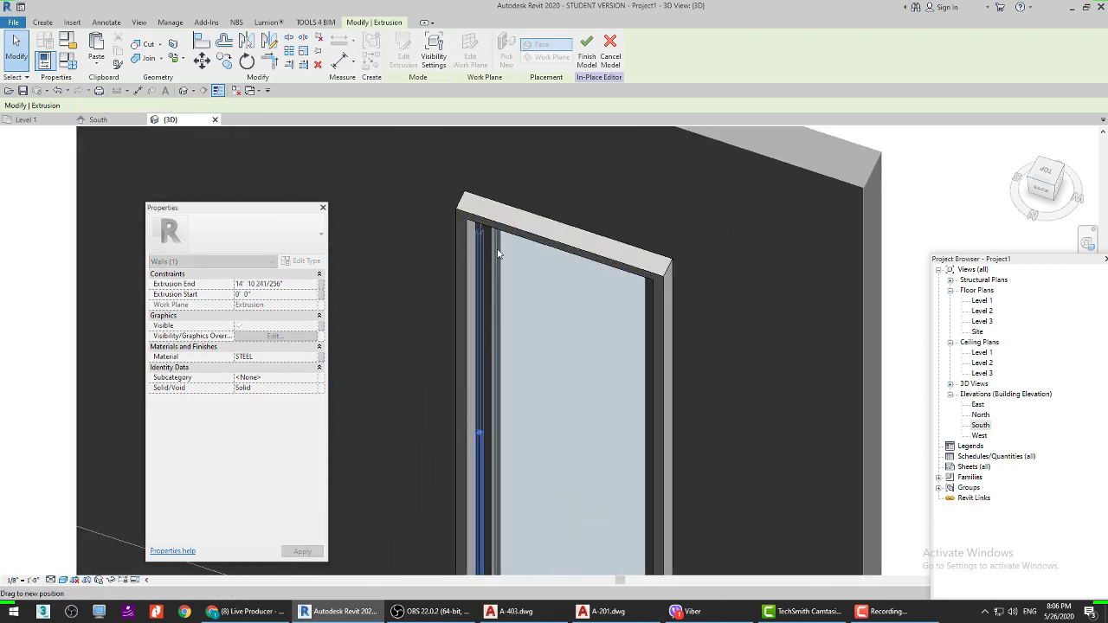
{"action": "scroll", "coordinate": [526, 221], "scroll_direction": "up", "scroll_amount": 3}
{"action": "scroll", "coordinate": [519, 260], "scroll_direction": "down", "scroll_amount": 3}
{"action": "middle_click_drag", "start_coordinate": [512, 304], "coordinate": [458, 391], "text": "shift"}
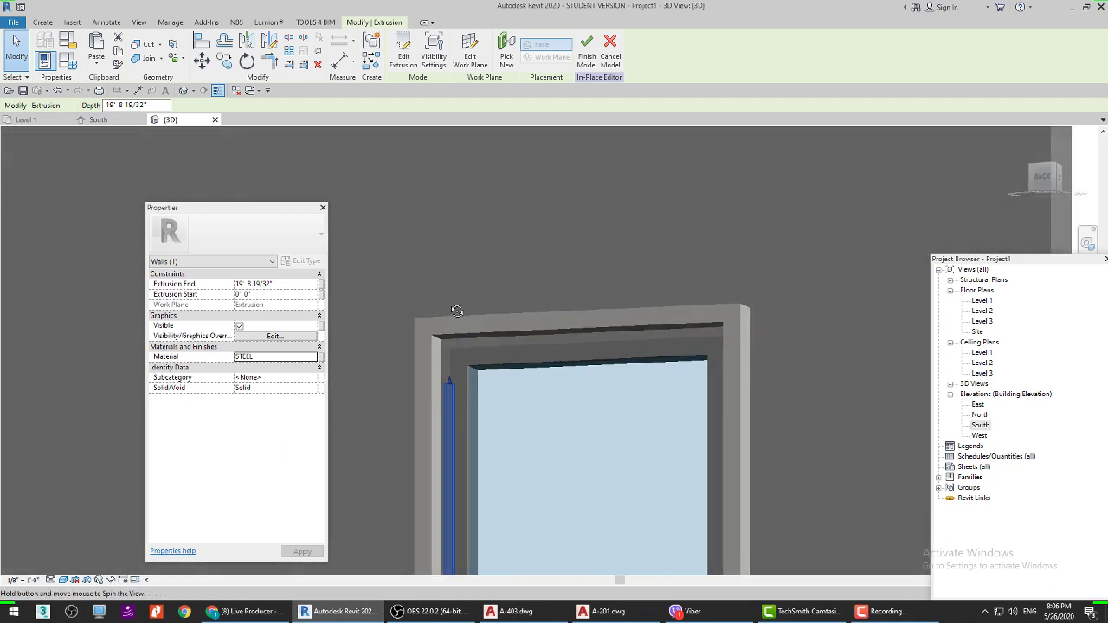
{"action": "scroll", "coordinate": [454, 392], "scroll_direction": "up", "scroll_amount": 3}
{"action": "left_click_drag", "start_coordinate": [454, 392], "coordinate": [456, 324]}
{"action": "scroll", "coordinate": [456, 323], "scroll_direction": "down", "scroll_amount": 5}
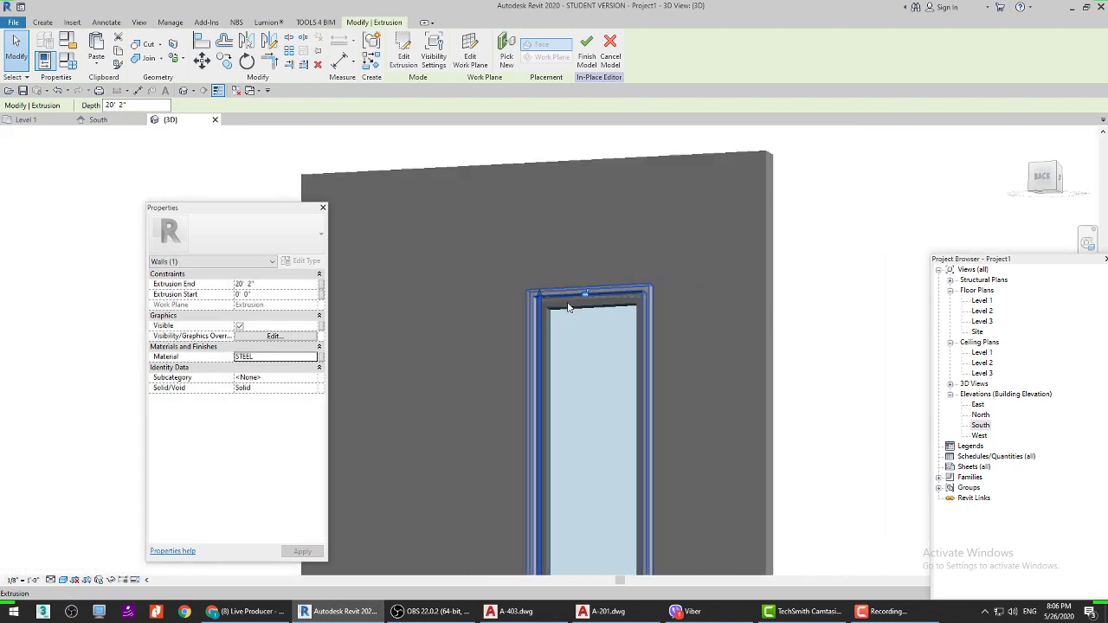
Step: Copy the steel bar sideways along the surround's sill with Constrain on, leaving a gap of about 1" between the bars
{"action": "middle_click_drag", "start_coordinate": [563, 321], "coordinate": [511, 372], "text": "shift"}
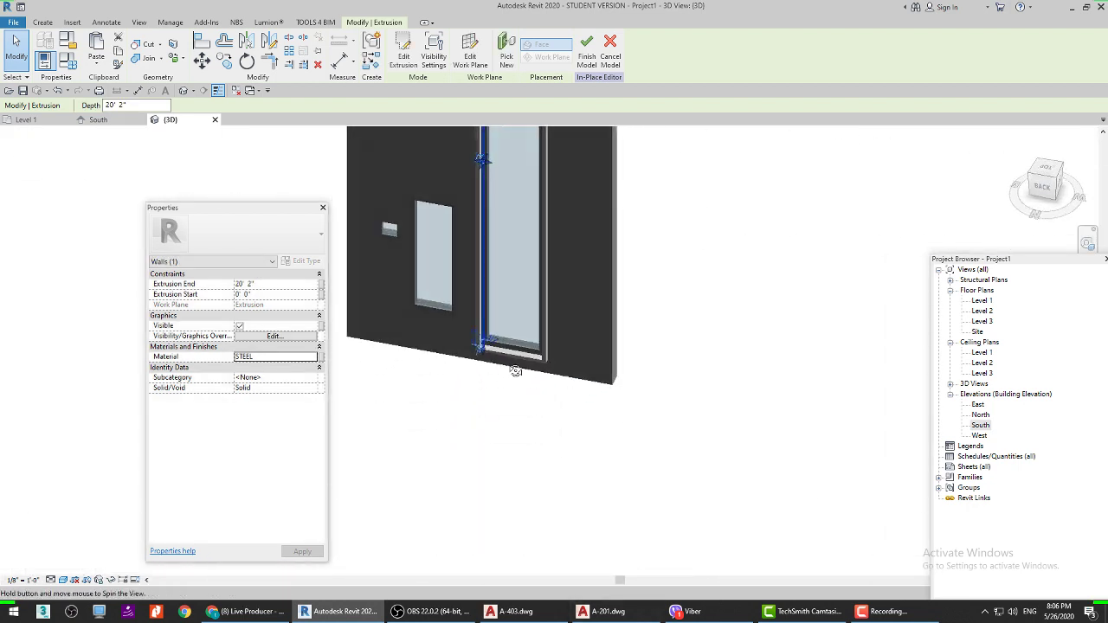
{"action": "scroll", "coordinate": [475, 319], "scroll_direction": "up", "scroll_amount": 4}
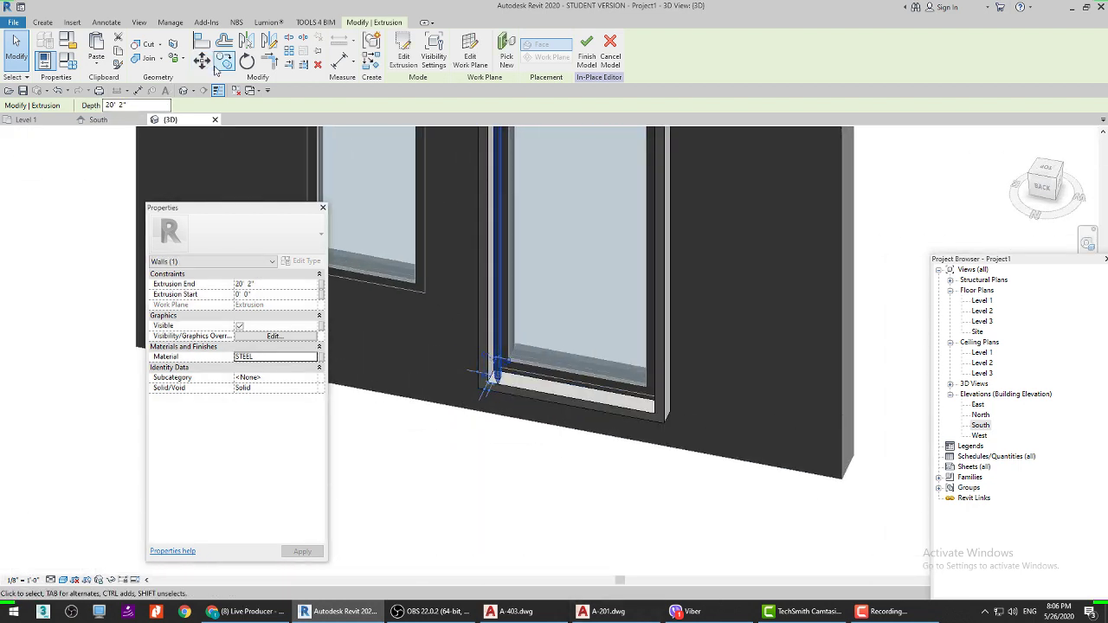
{"action": "left_click", "coordinate": [223, 59]}
{"action": "scroll", "coordinate": [497, 381], "scroll_direction": "up", "scroll_amount": 5}
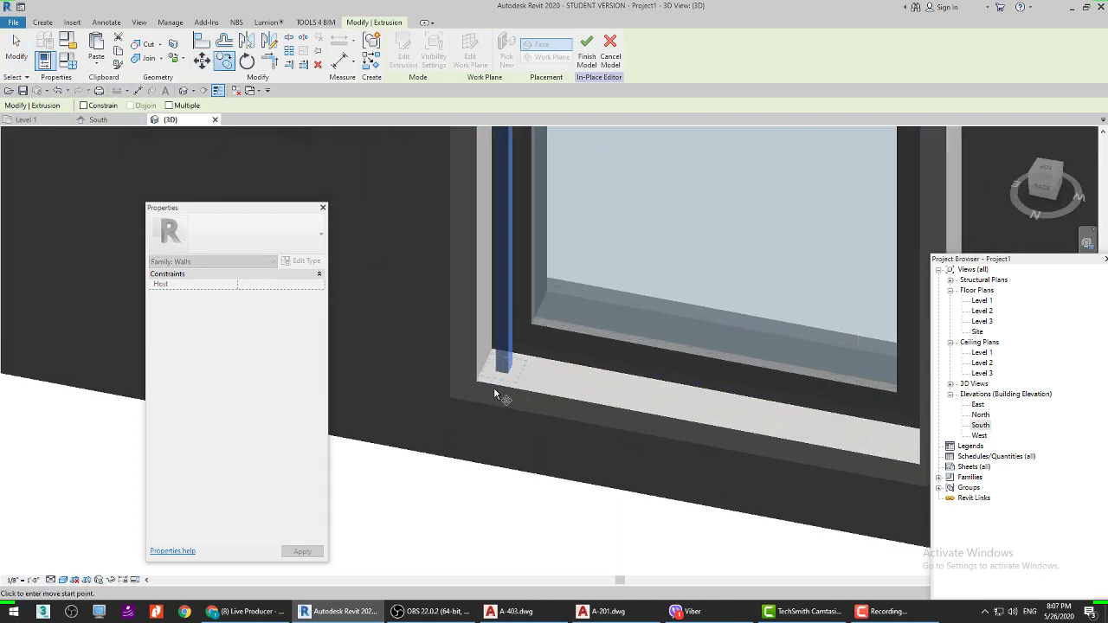
{"action": "left_click", "coordinate": [95, 106]}
{"action": "scroll", "coordinate": [490, 394], "scroll_direction": "up", "scroll_amount": 3}
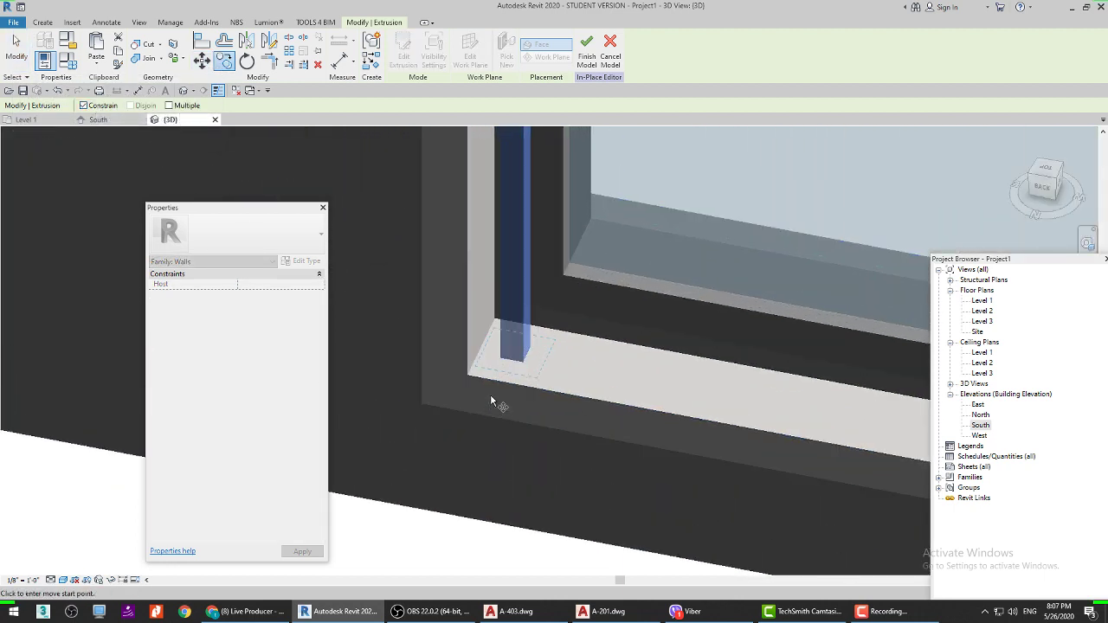
{"action": "left_click", "coordinate": [544, 345]}
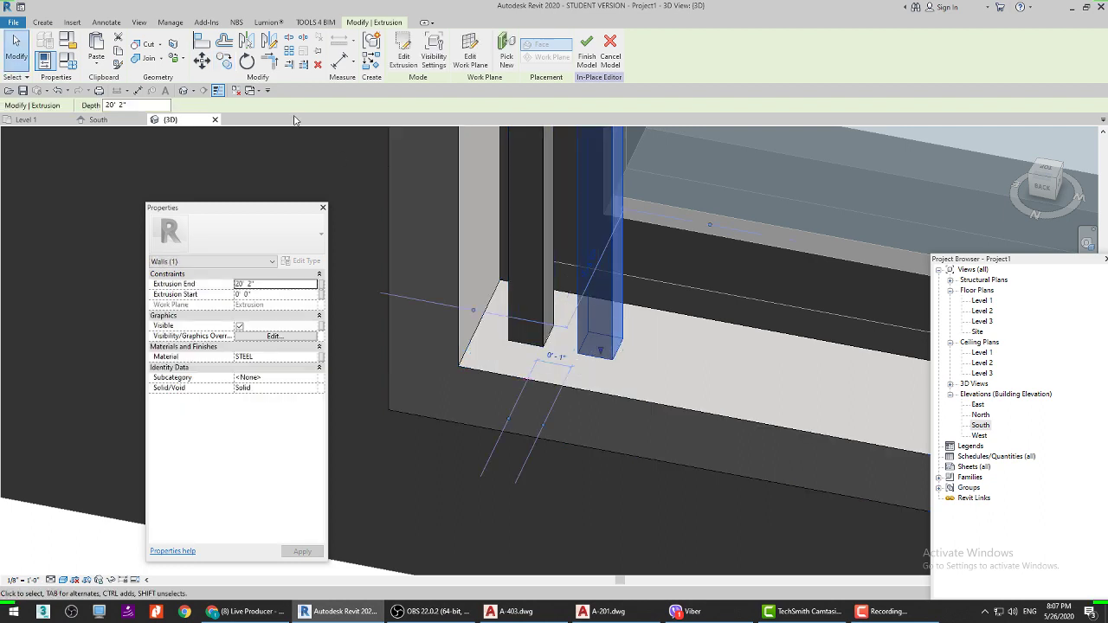
Step: Copy the second bar repeatedly along the sill with Constrain and Multiple on, using the spacing between the first two bars
{"action": "left_click", "coordinate": [223, 60]}
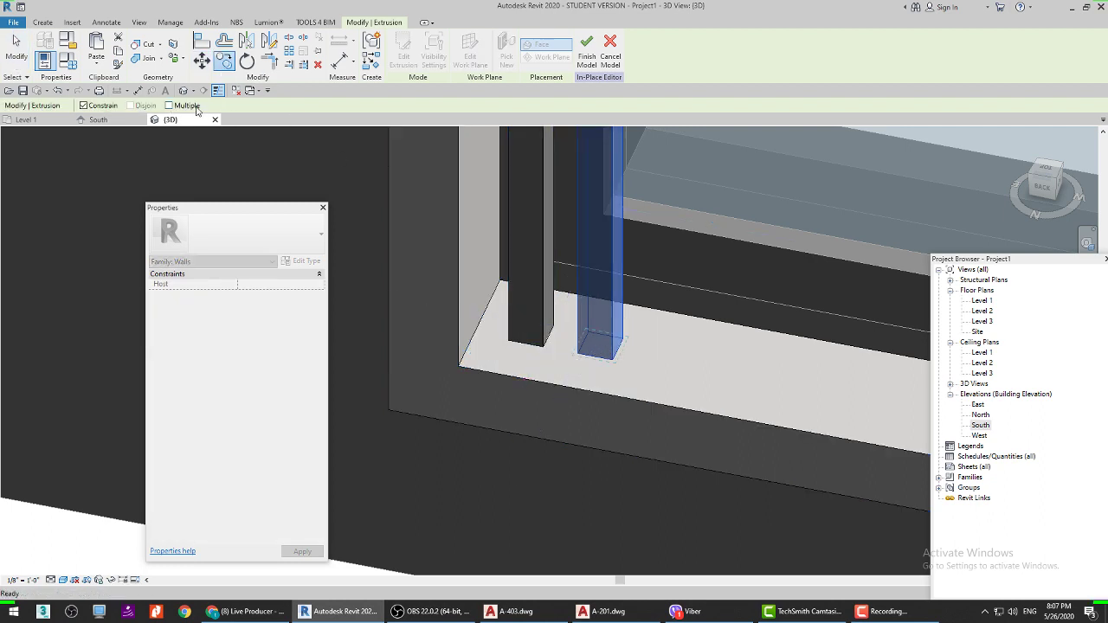
{"action": "scroll", "coordinate": [524, 339], "scroll_direction": "up", "scroll_amount": 2}
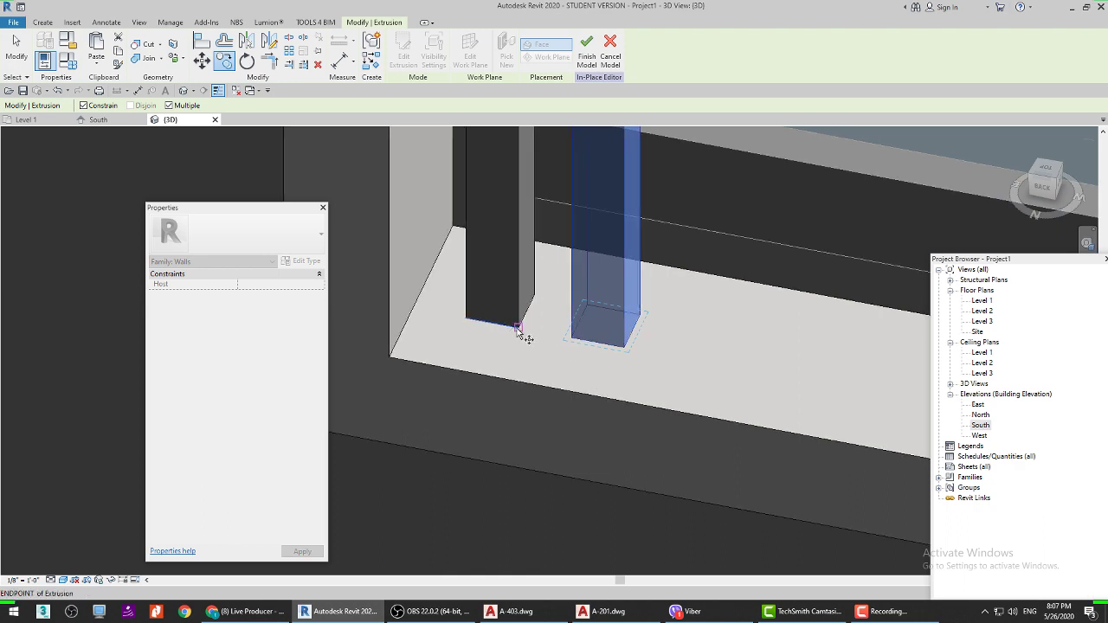
{"action": "left_click", "coordinate": [519, 332]}
{"action": "left_click", "coordinate": [623, 347]}
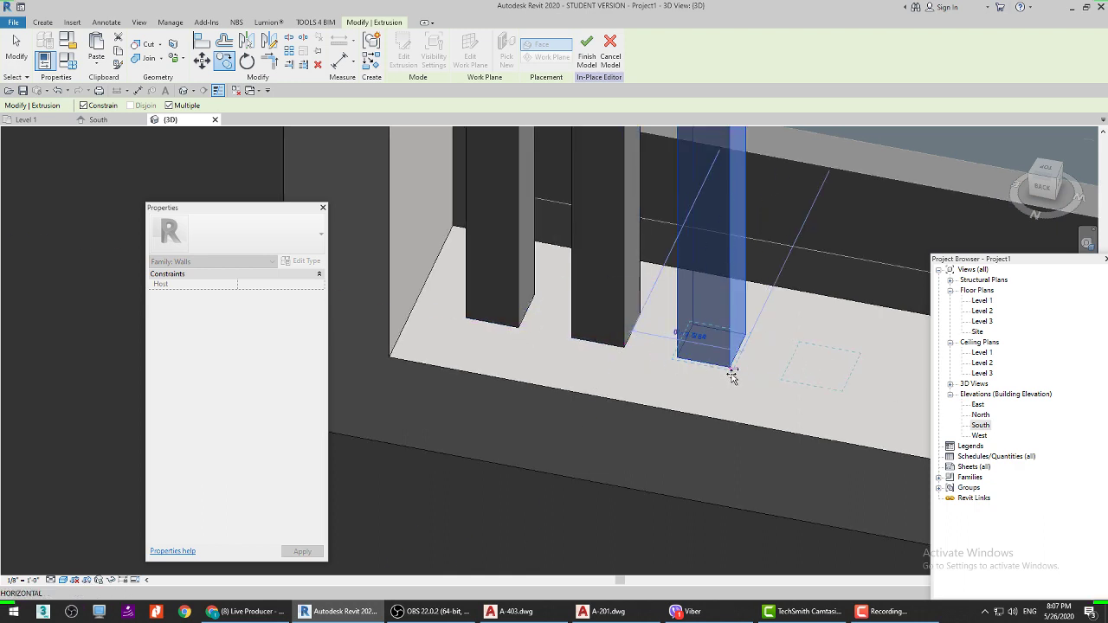
{"action": "scroll", "coordinate": [732, 378], "scroll_direction": "down", "scroll_amount": 2}
{"action": "middle_click_drag", "start_coordinate": [733, 378], "coordinate": [576, 394]}
{"action": "scroll", "coordinate": [645, 374], "scroll_direction": "down", "scroll_amount": 3}
{"action": "scroll", "coordinate": [536, 371], "scroll_direction": "up", "scroll_amount": 2}
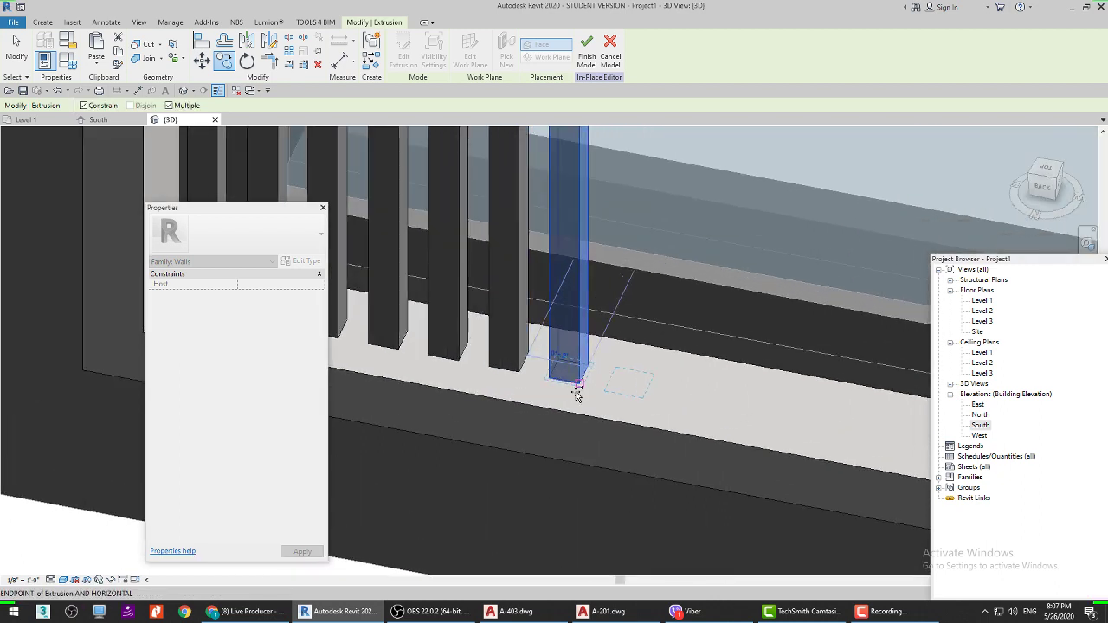
{"action": "left_click", "coordinate": [577, 392]}
{"action": "left_click", "coordinate": [249, 611]}
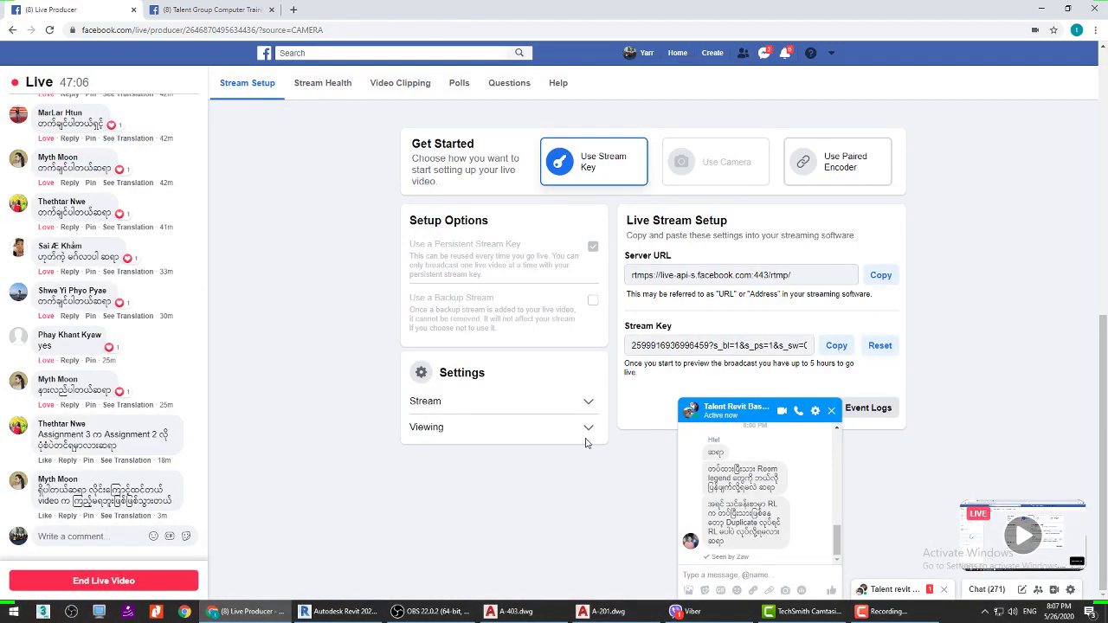
{"action": "key", "text": "alt+Tab"}
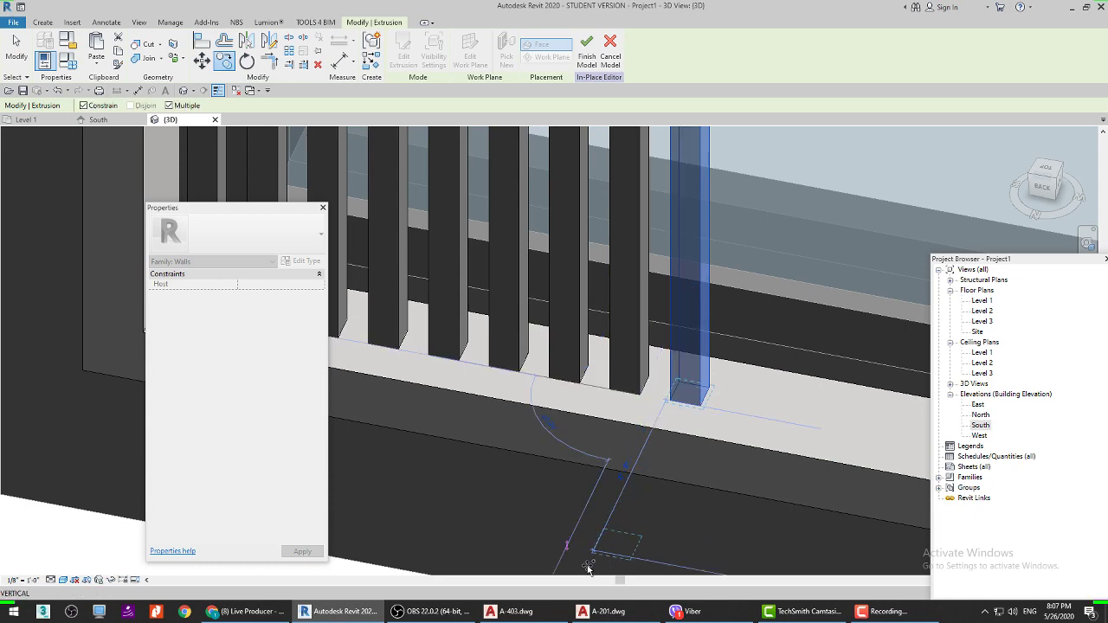
{"action": "left_click", "coordinate": [437, 614]}
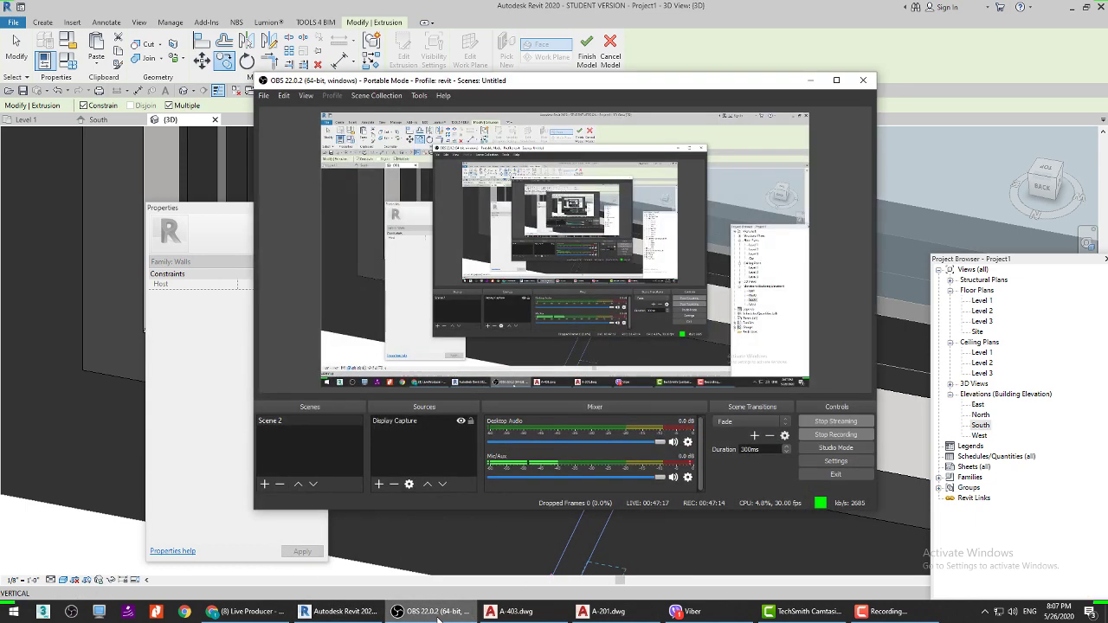
{"action": "left_click", "coordinate": [437, 614]}
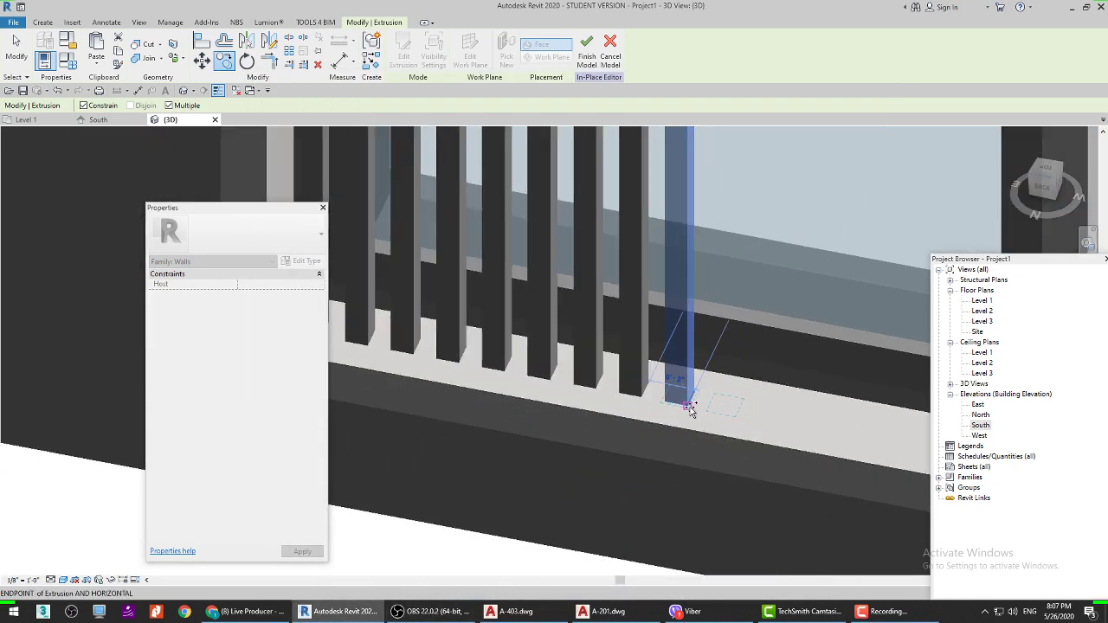
Step: Place the remaining bar copies at equal spacing up to the far side of the surround and end the Copy command
{"action": "middle_click_drag", "start_coordinate": [689, 409], "coordinate": [631, 420]}
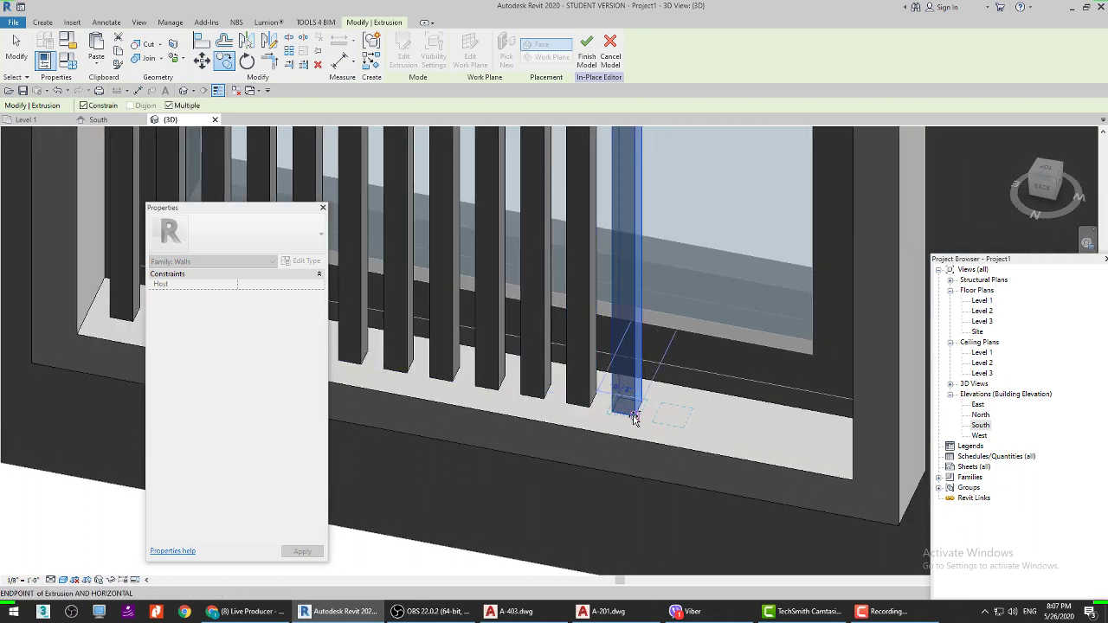
{"action": "left_click", "coordinate": [634, 418]}
{"action": "left_click", "coordinate": [681, 423]}
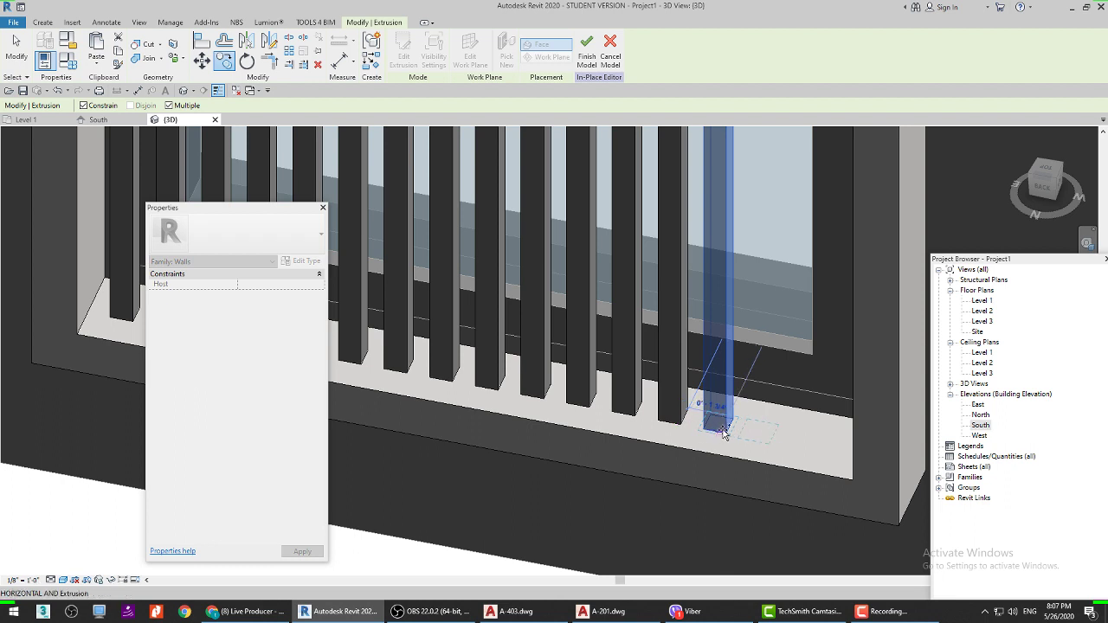
{"action": "left_click", "coordinate": [727, 433]}
{"action": "left_click", "coordinate": [750, 440]}
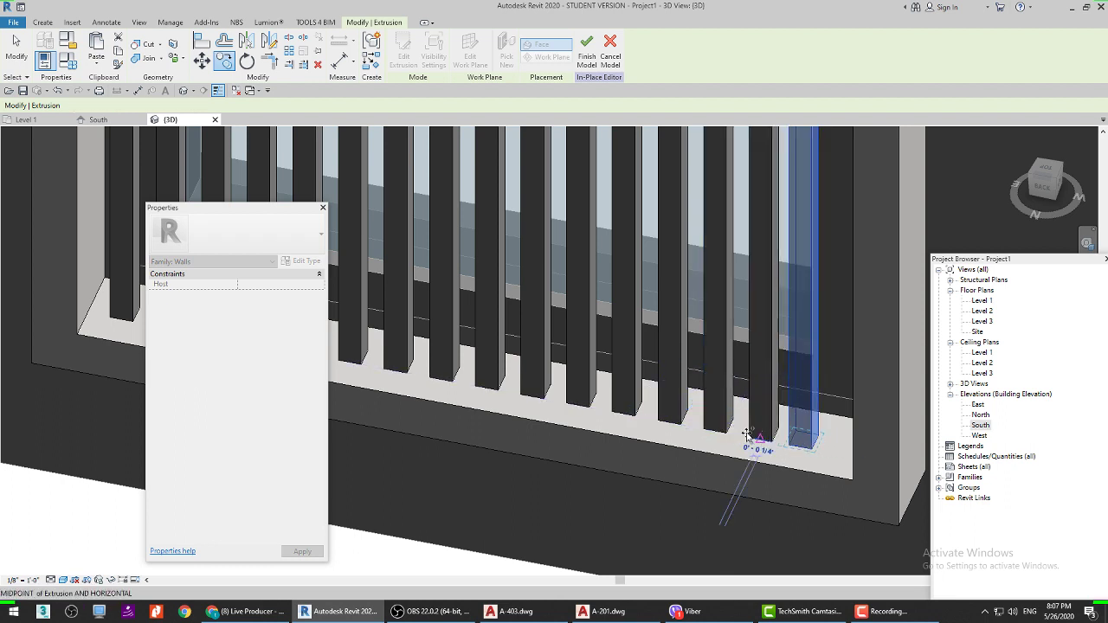
{"action": "scroll", "coordinate": [746, 434], "scroll_direction": "down", "scroll_amount": 2}
{"action": "scroll", "coordinate": [717, 440], "scroll_direction": "up", "scroll_amount": 1}
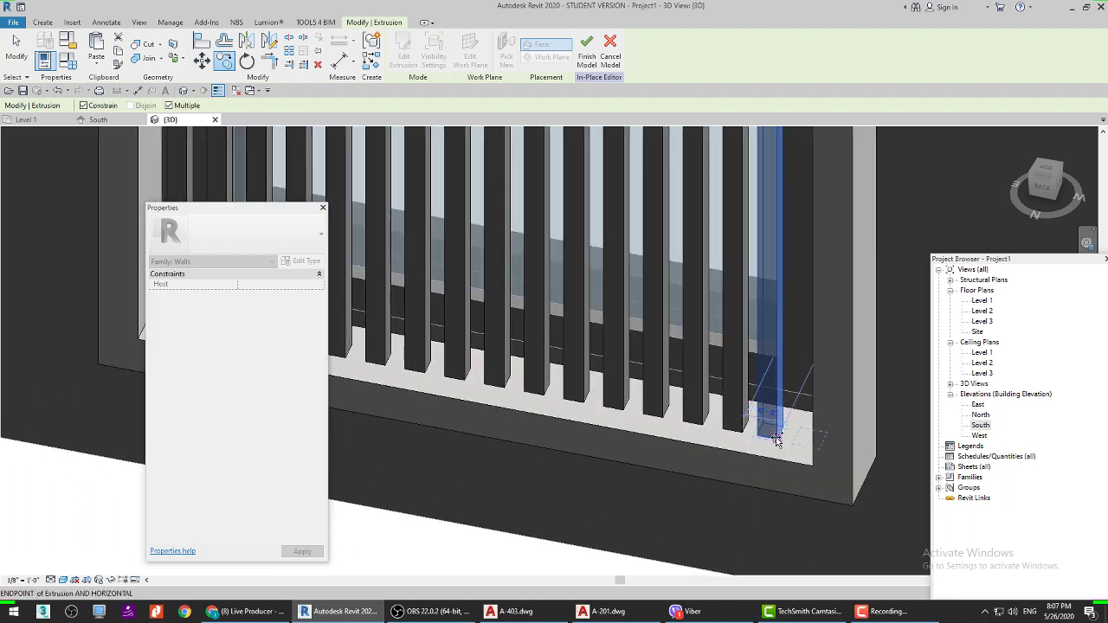
{"action": "scroll", "coordinate": [776, 440], "scroll_direction": "down", "scroll_amount": 3}
{"action": "key", "text": "Escape"}
{"action": "key", "text": "Escape"}
{"action": "scroll", "coordinate": [551, 267], "scroll_direction": "down", "scroll_amount": 2}
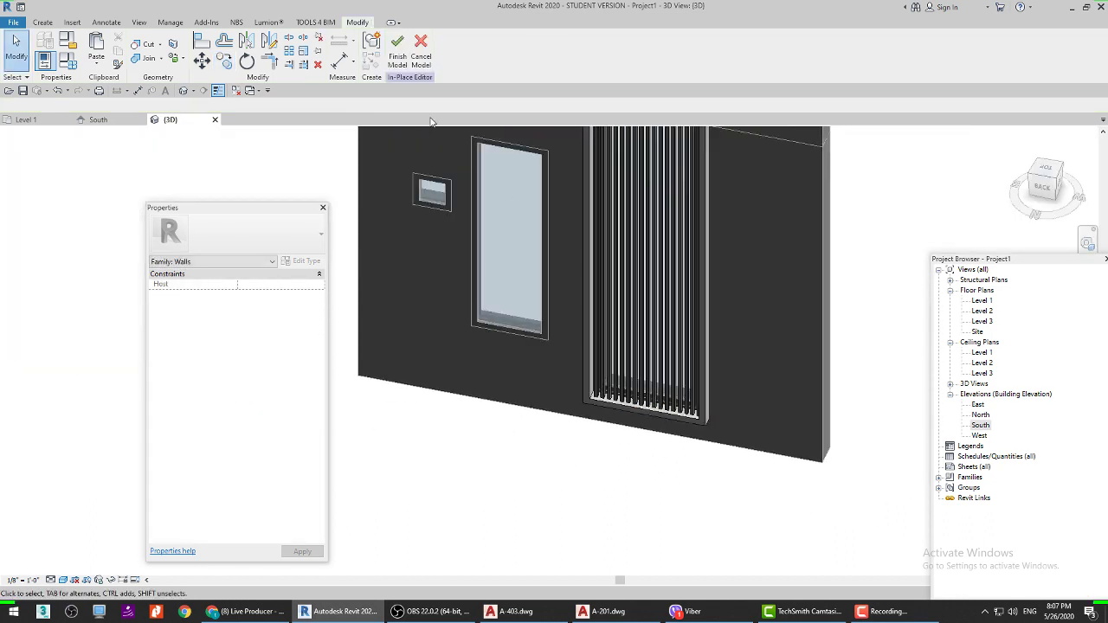
Step: Finish the in-place model containing the window surround and its vertical steel bars
{"action": "left_click", "coordinate": [397, 47]}
{"action": "scroll", "coordinate": [606, 346], "scroll_direction": "down", "scroll_amount": 4}
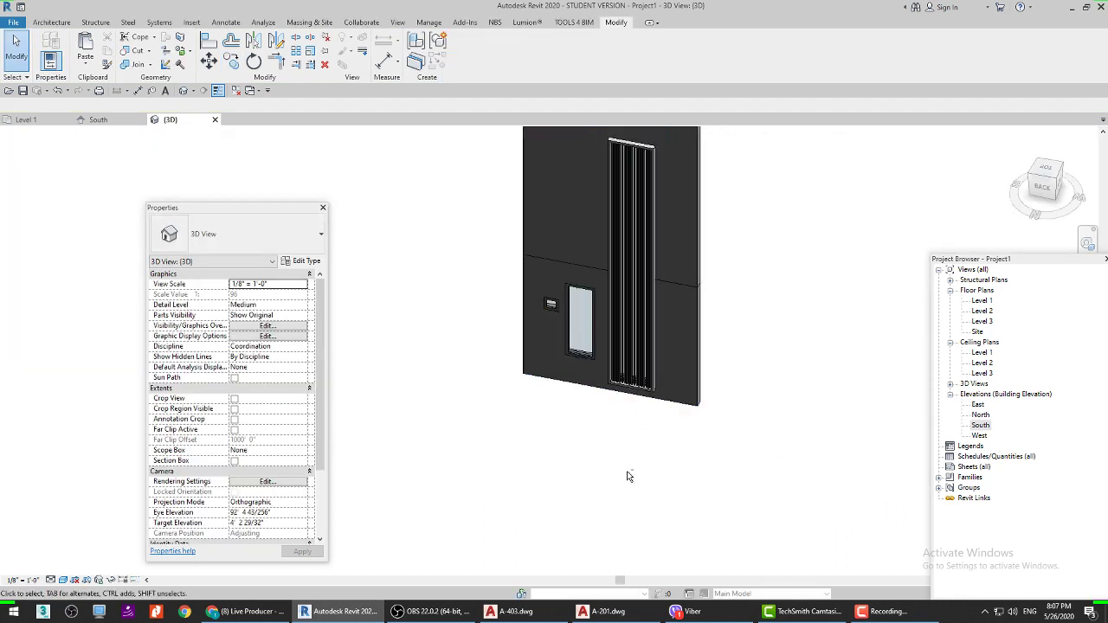
{"action": "middle_click_drag", "start_coordinate": [629, 476], "coordinate": [702, 468], "text": "shift"}
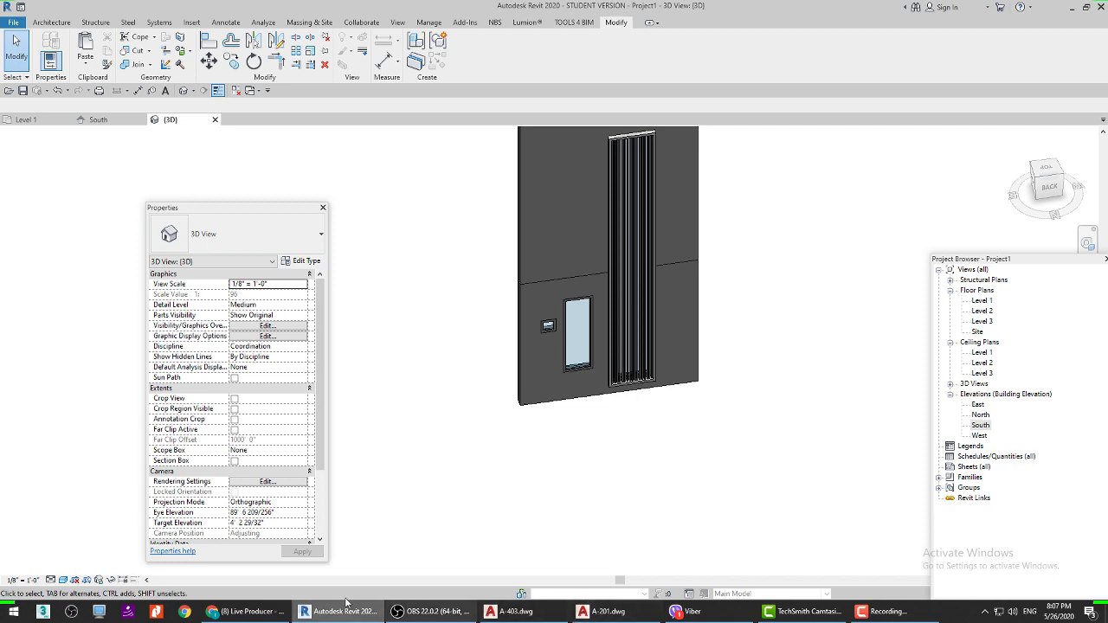
Step: Switch to the Facebook live page to view the recent messages list, and bring up the OBS streaming window
{"action": "left_click", "coordinate": [249, 611]}
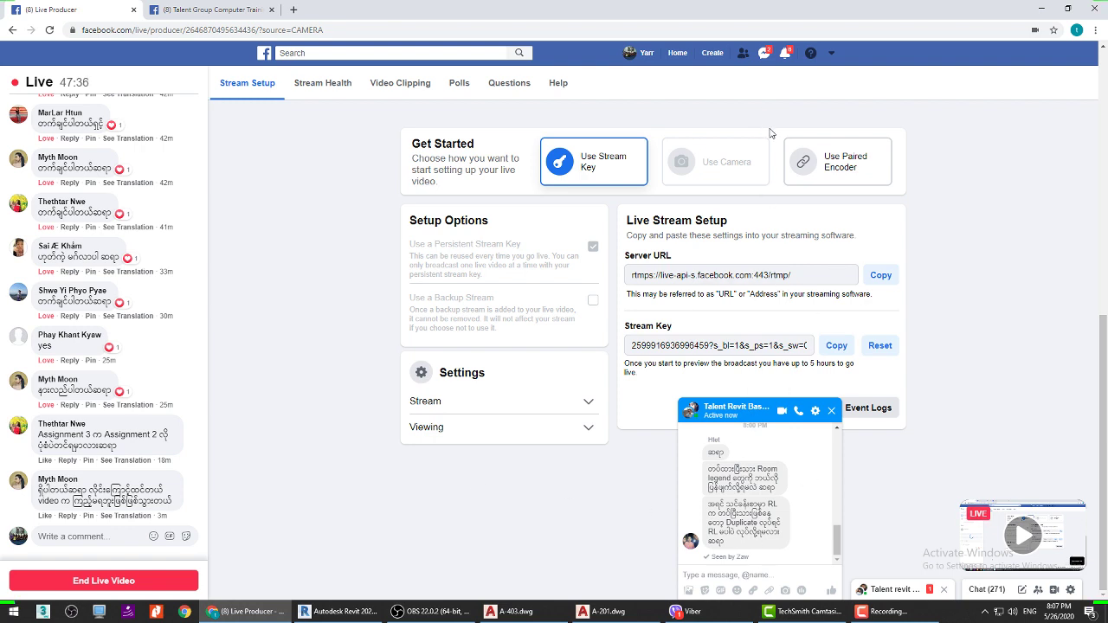
{"action": "left_click", "coordinate": [767, 55]}
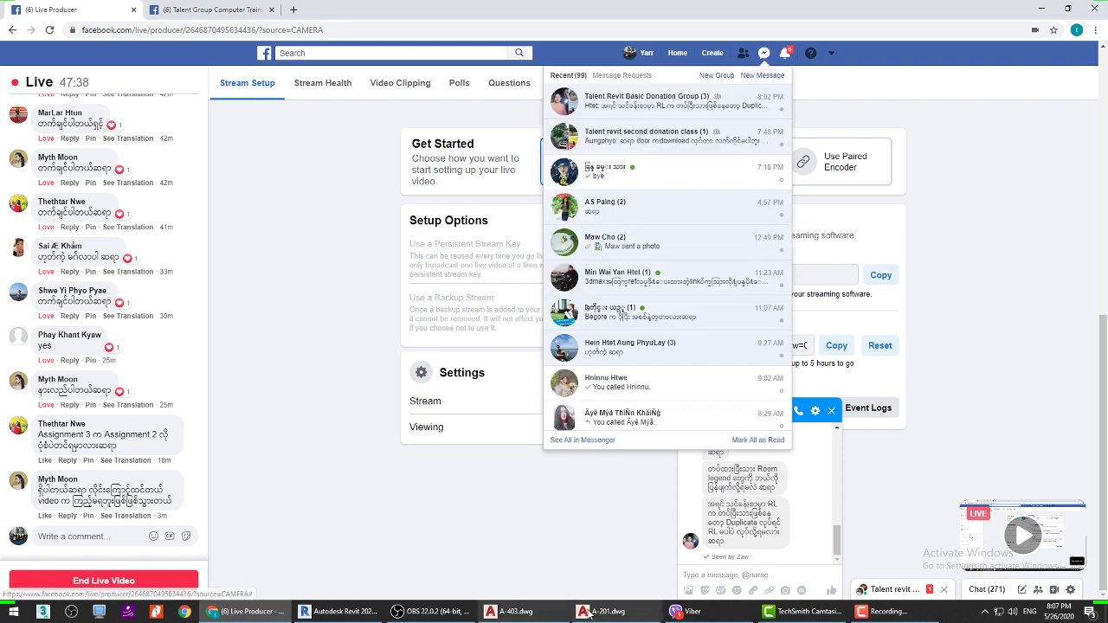
{"action": "left_click", "coordinate": [428, 609]}
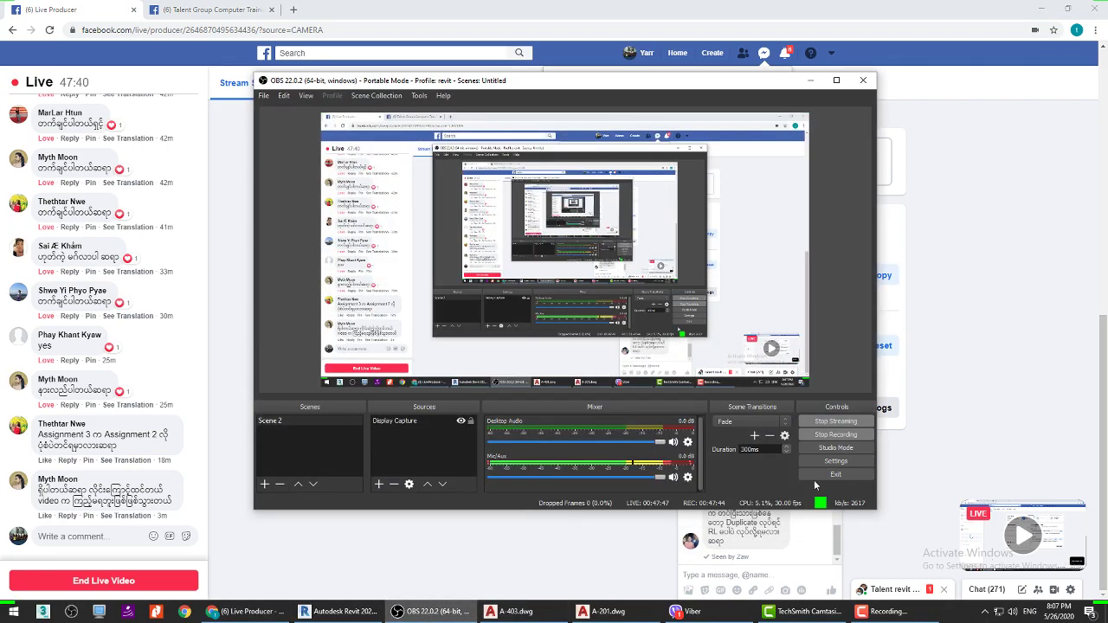